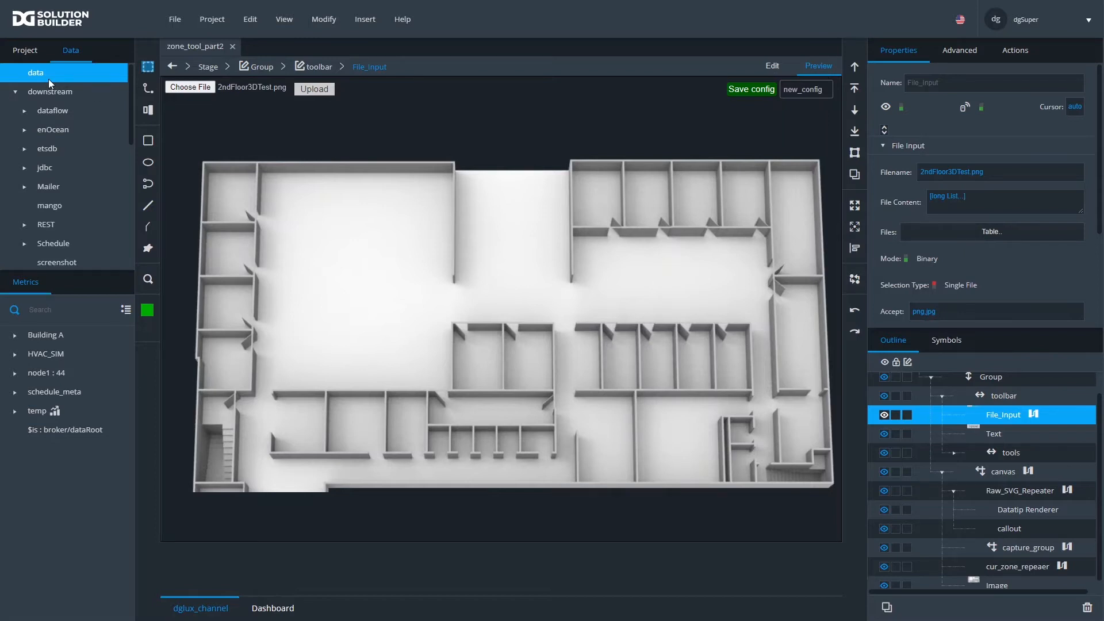
- Examine the vav_1-1 device's points, such as RM_temp and SA_temp, under HVAC_SIM > Building A in the data metrics
left_click(13, 354)
left_click(24, 374)
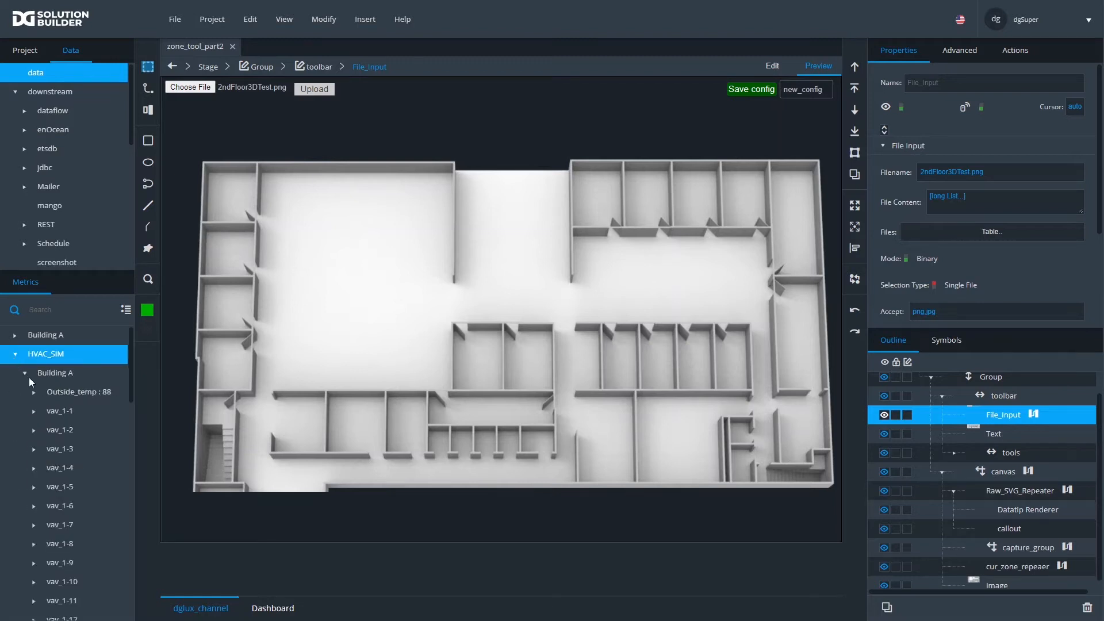
left_click(33, 410)
scroll(52, 413, "down", 3)
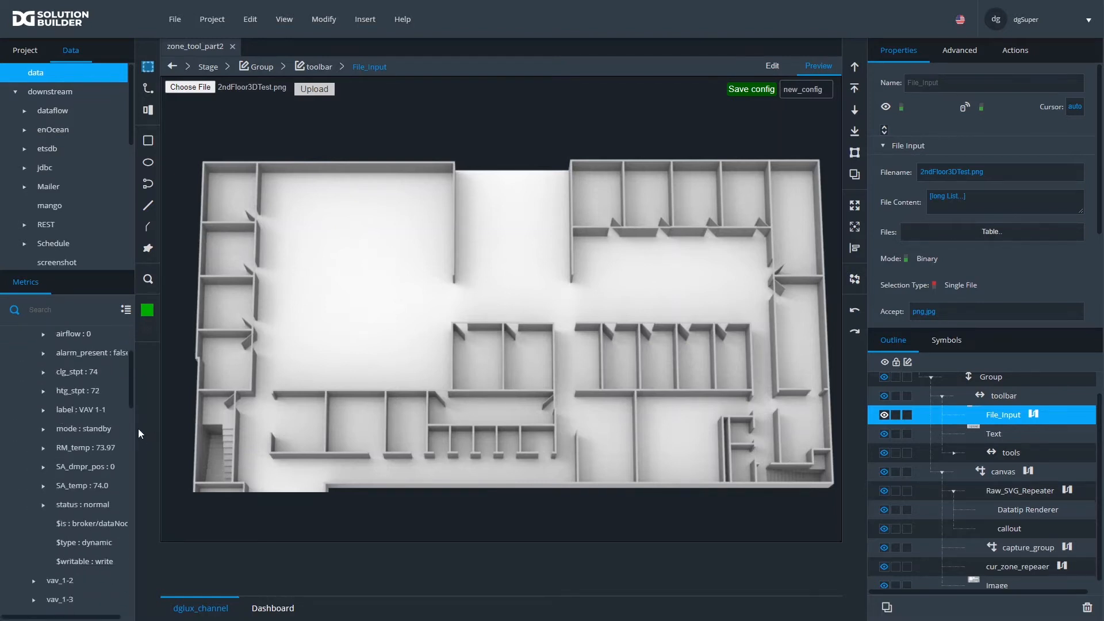
left_click_drag(138, 429, 155, 429)
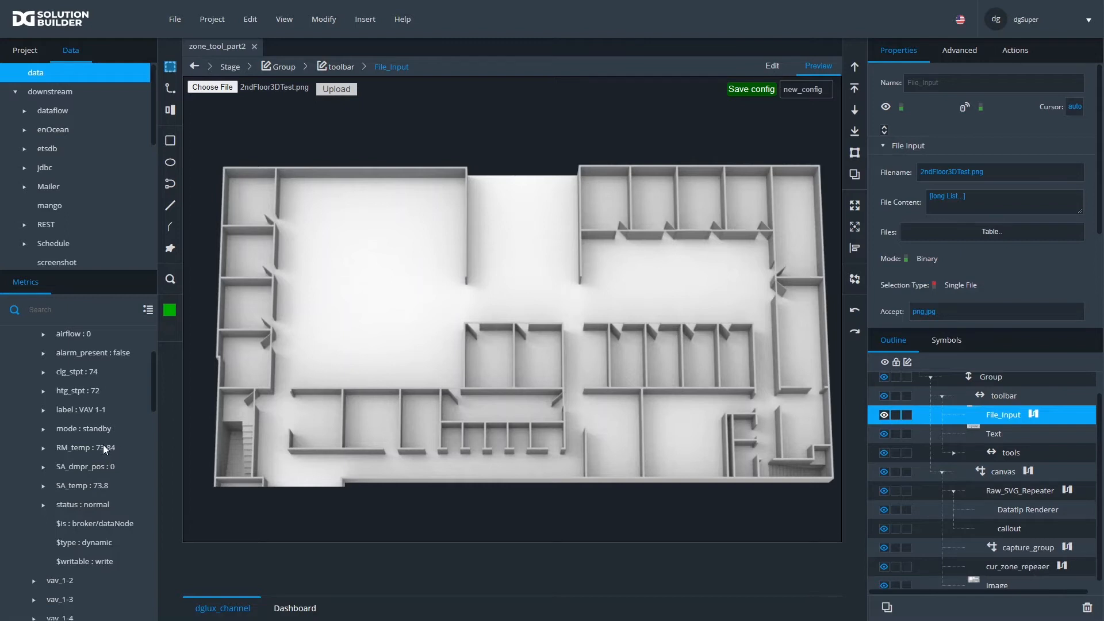
scroll(92, 402, "up", 2)
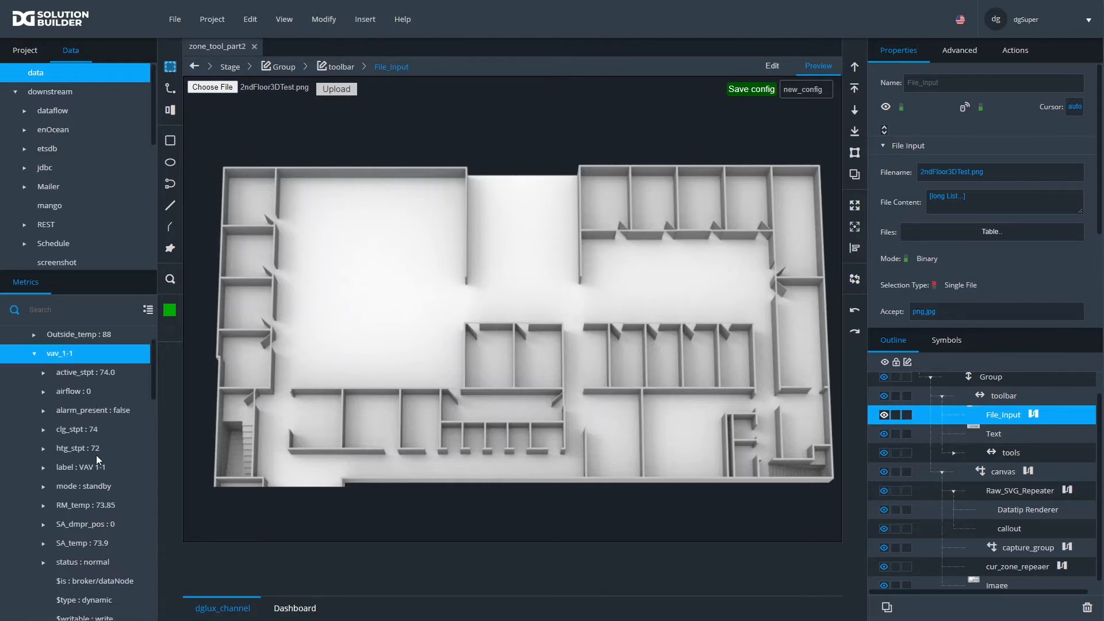
scroll(99, 508, "down", 4)
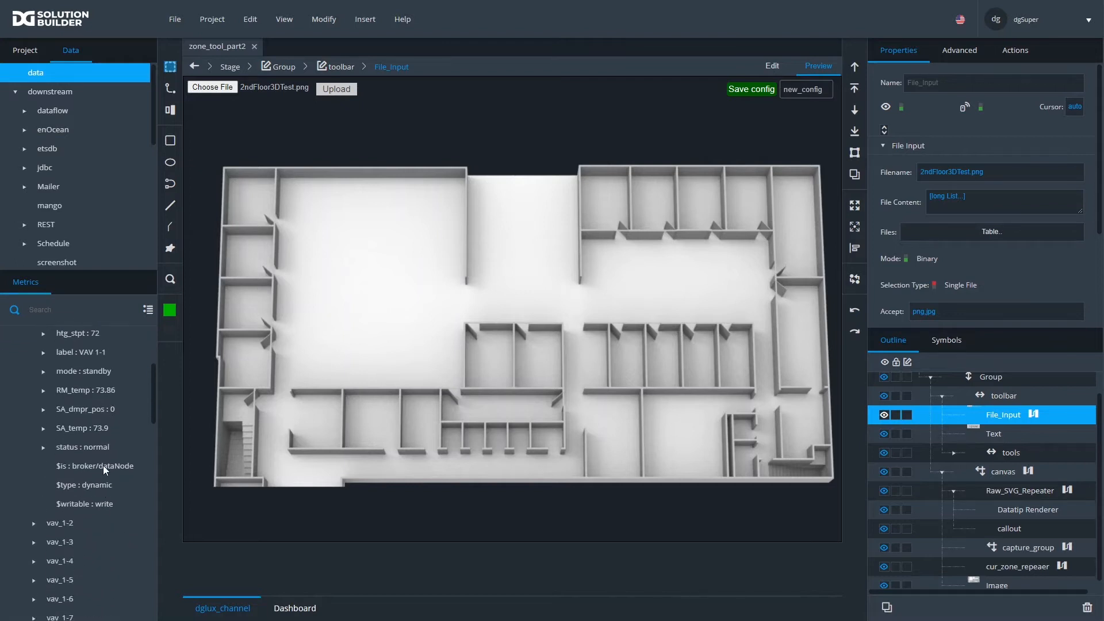
scroll(92, 455, "up", 2)
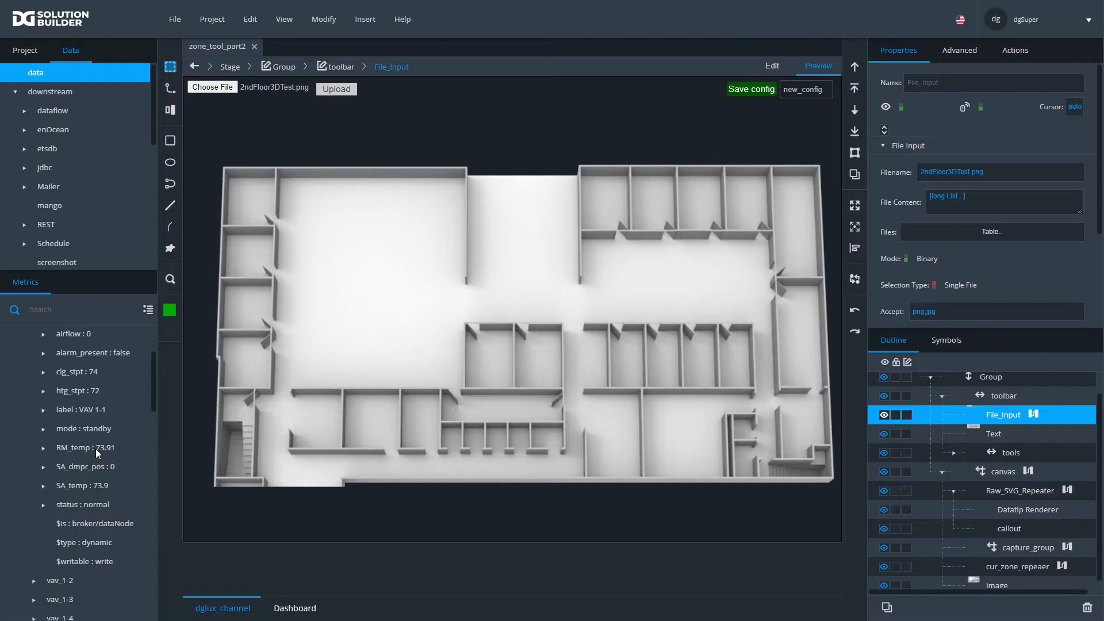
- Look over the nodes under downstream dataflow and return to the data node
left_click(22, 113)
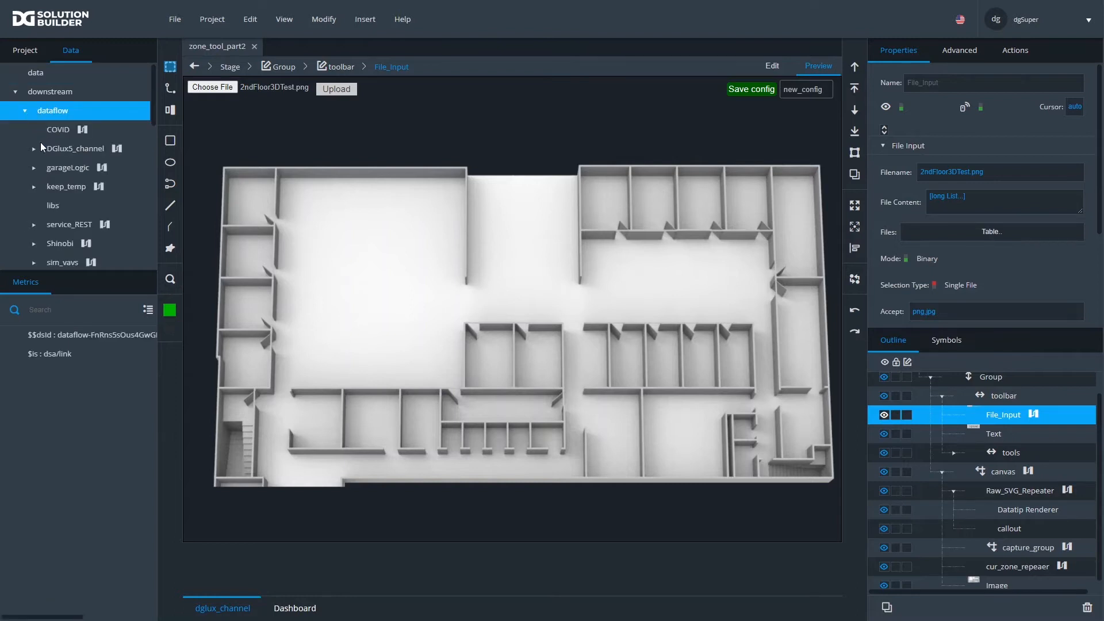
left_click(26, 112)
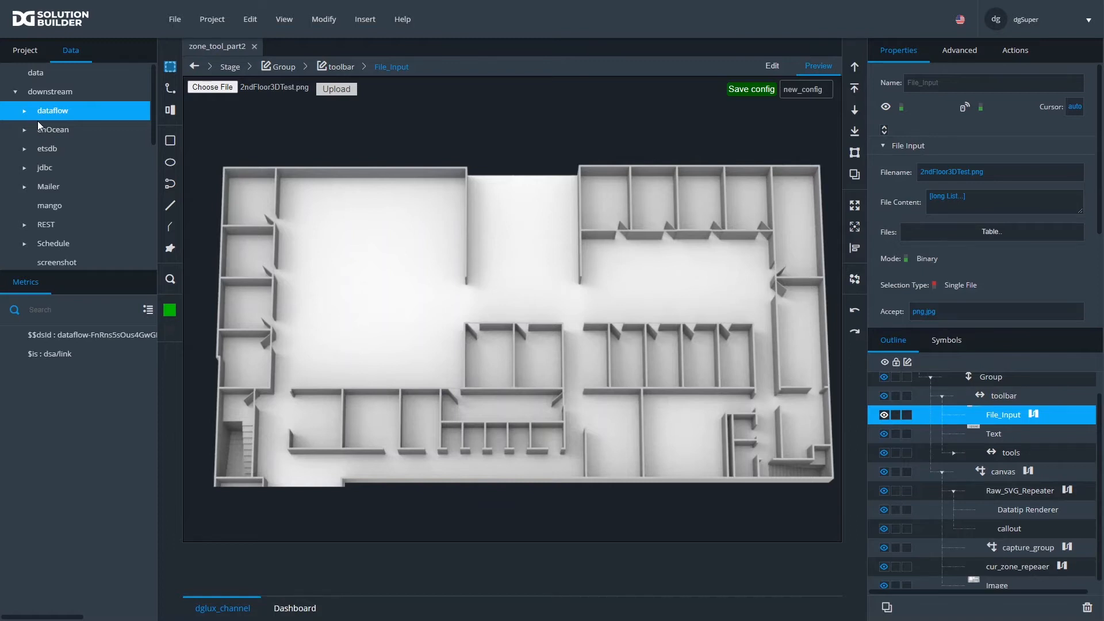
left_click(41, 78)
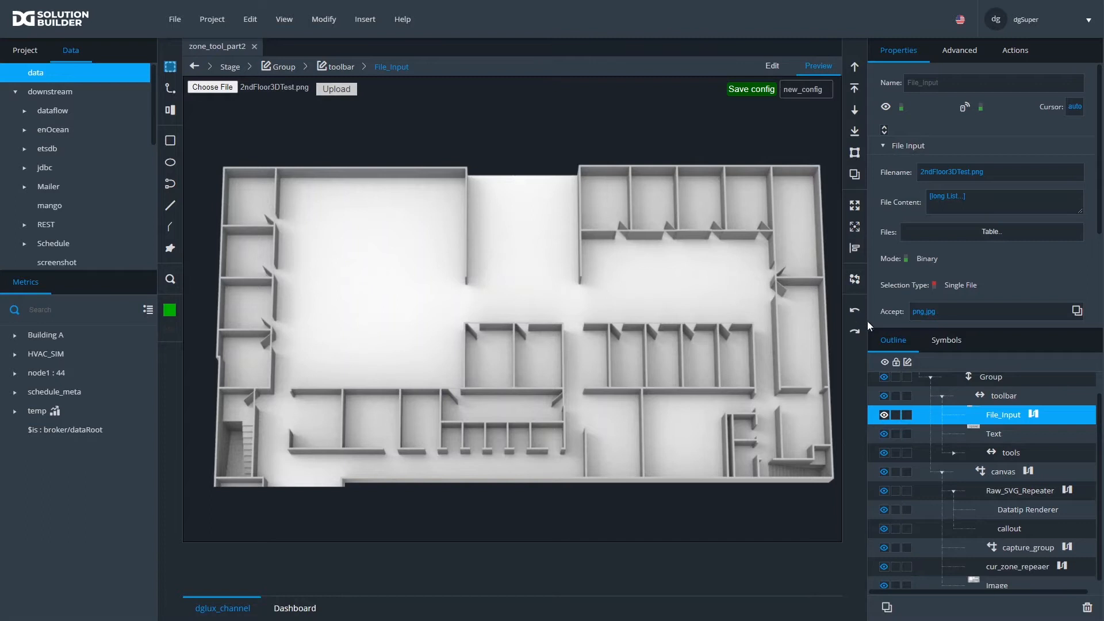
- View the zone_data symbol's Edit zone info form in the symbol editor and close it without changes
left_click(944, 340)
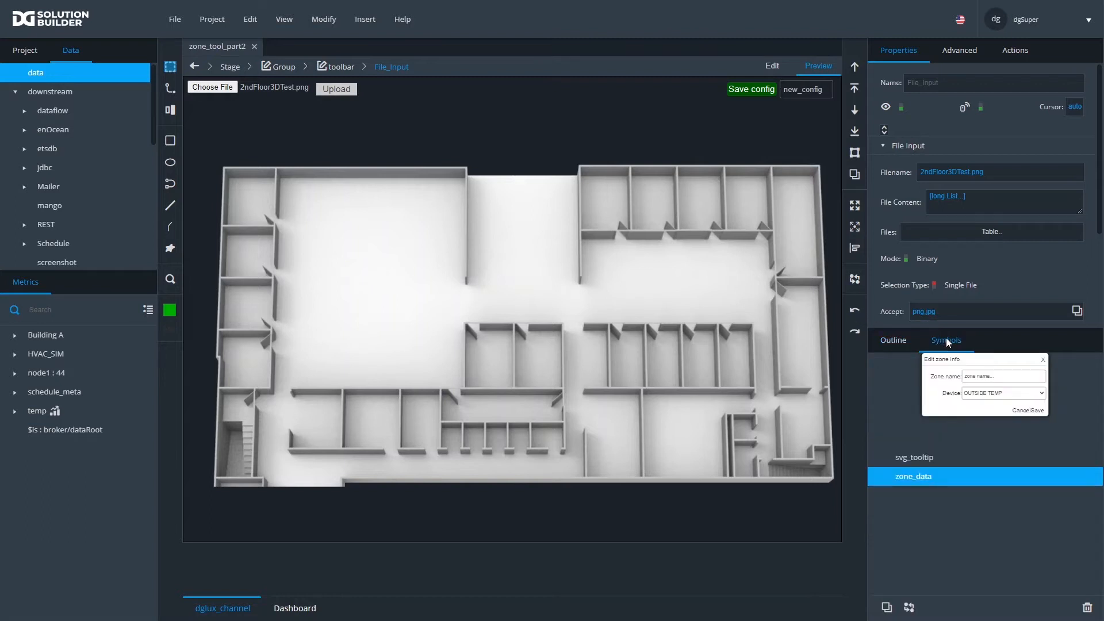
right_click(915, 475)
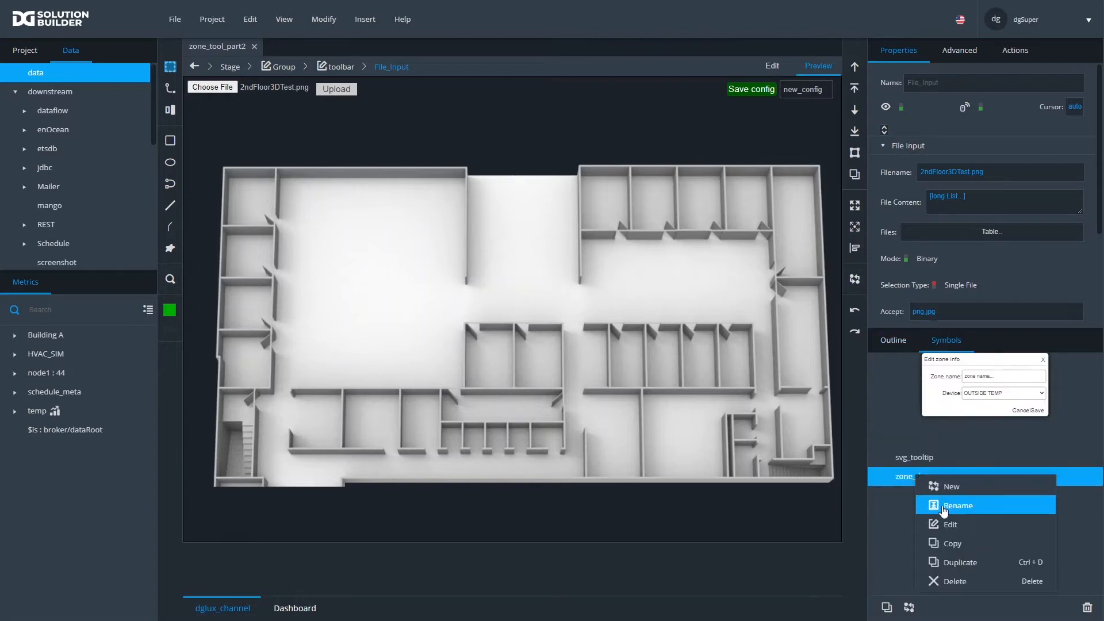
left_click(947, 524)
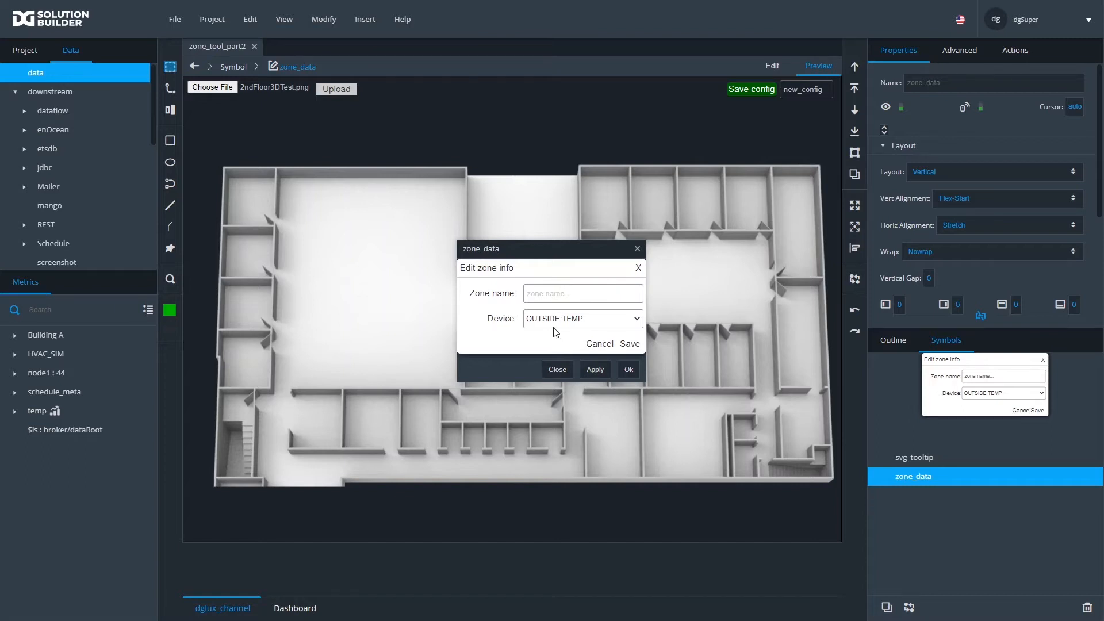
left_click(556, 371)
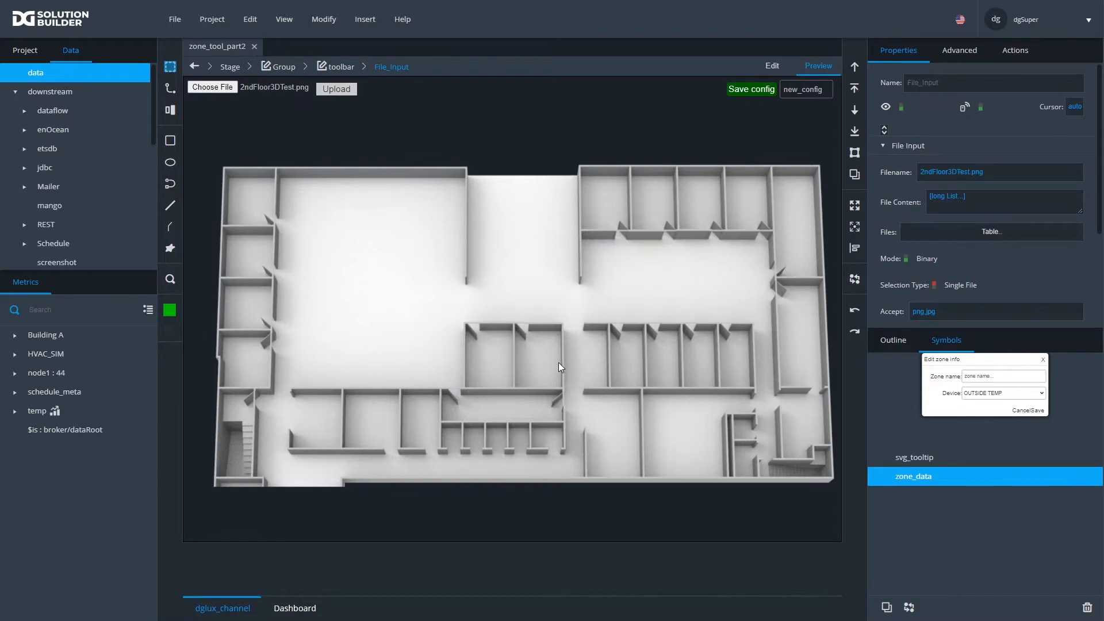
- Add a string page parameter named device_root_node to the Stage
left_click(902, 347)
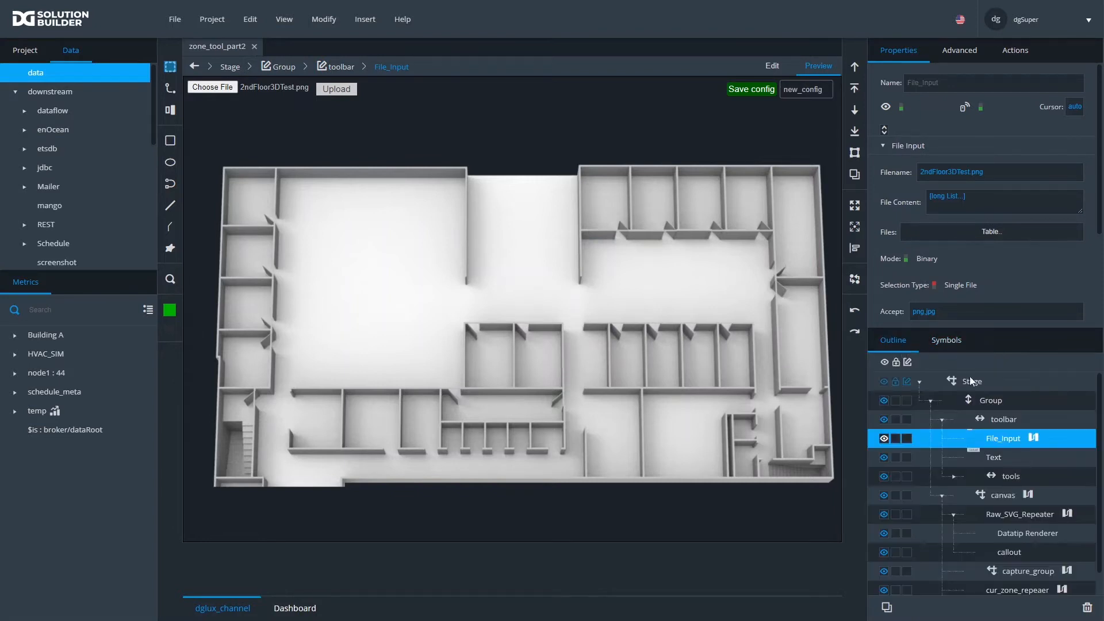
left_click(974, 384)
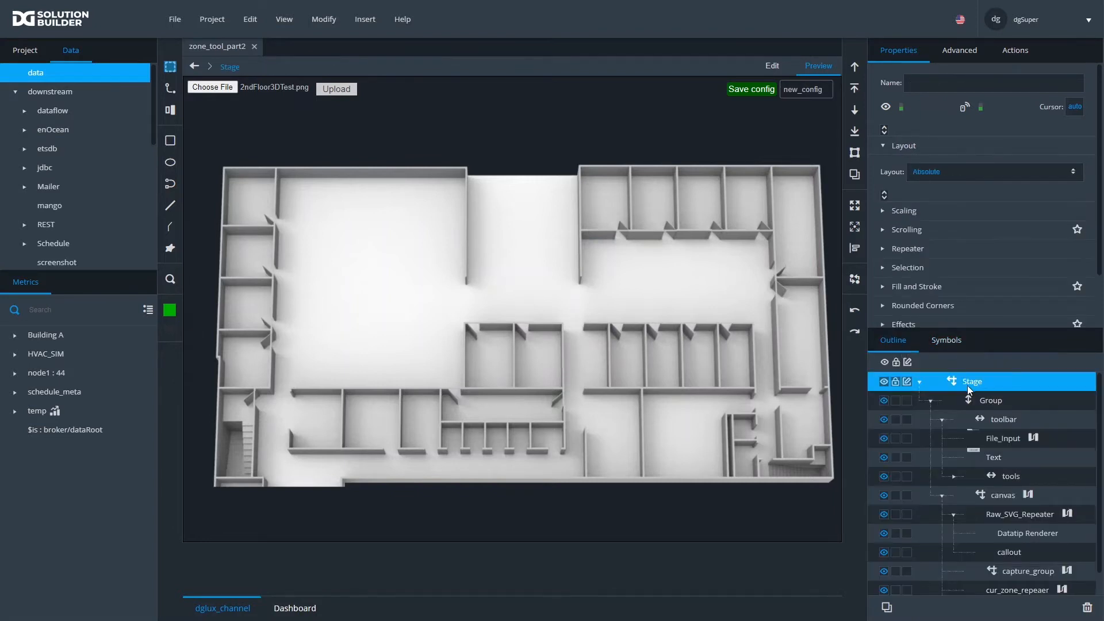
left_click(324, 23)
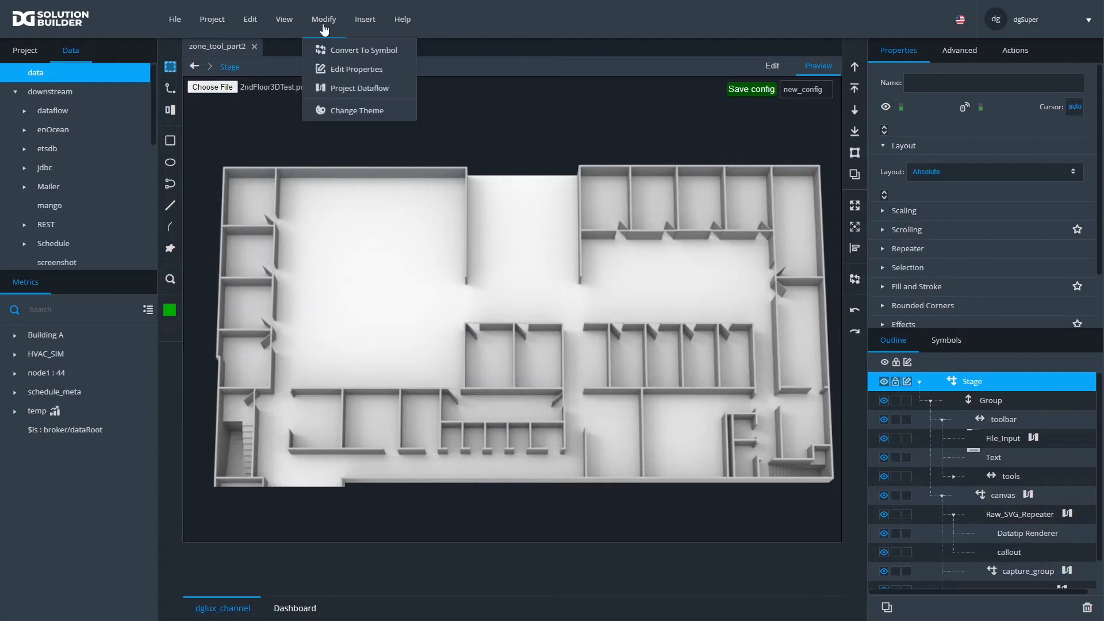
left_click(354, 70)
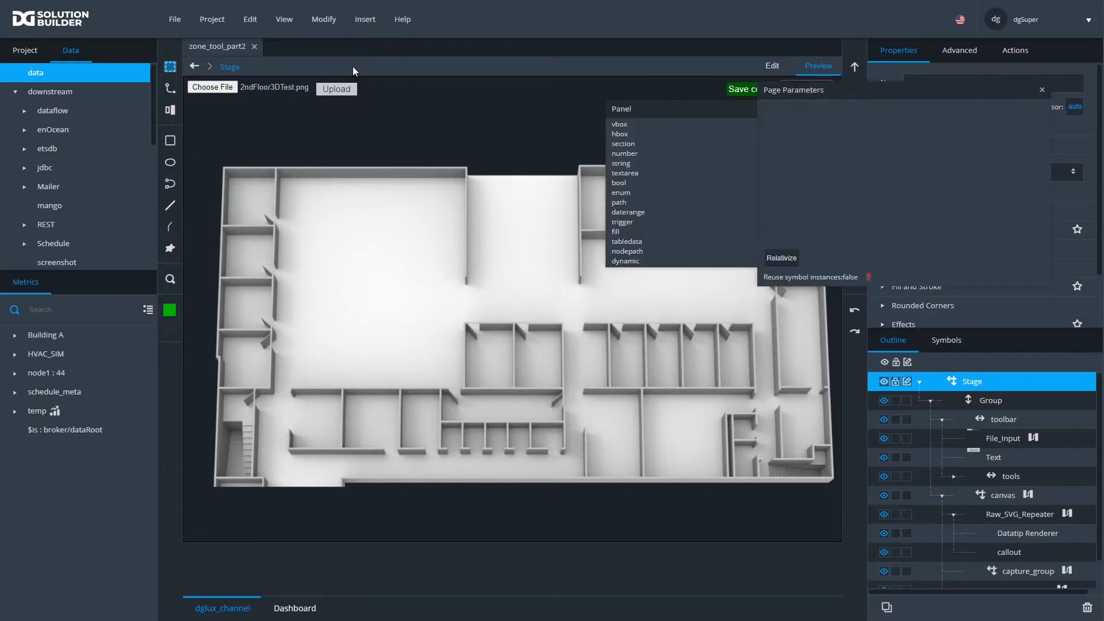
left_click_drag(821, 95, 446, 164)
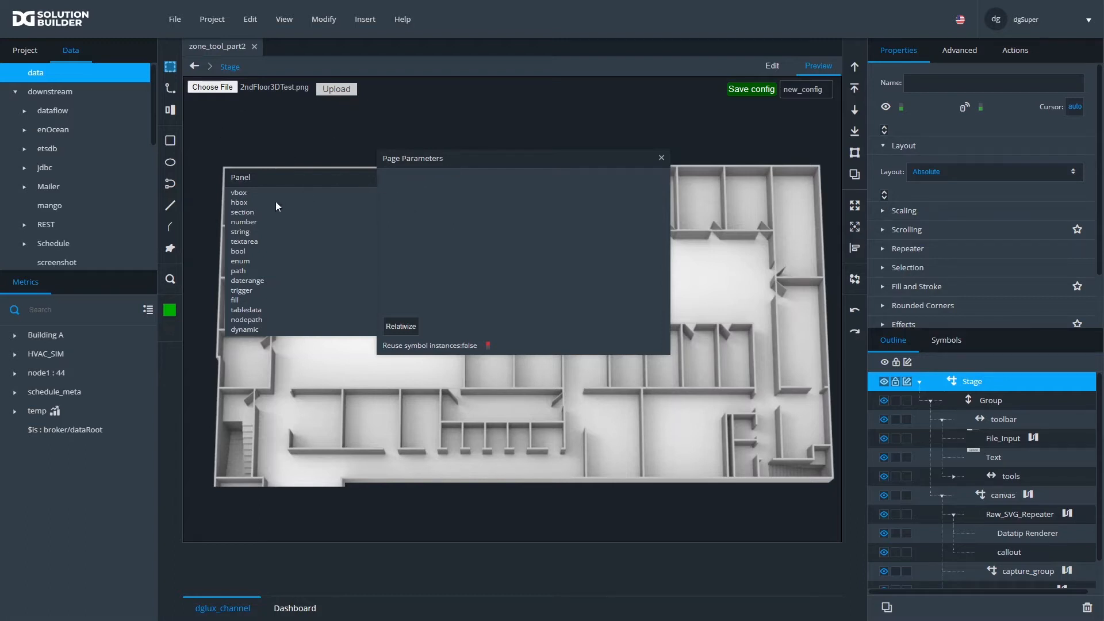
left_click_drag(246, 234, 405, 205)
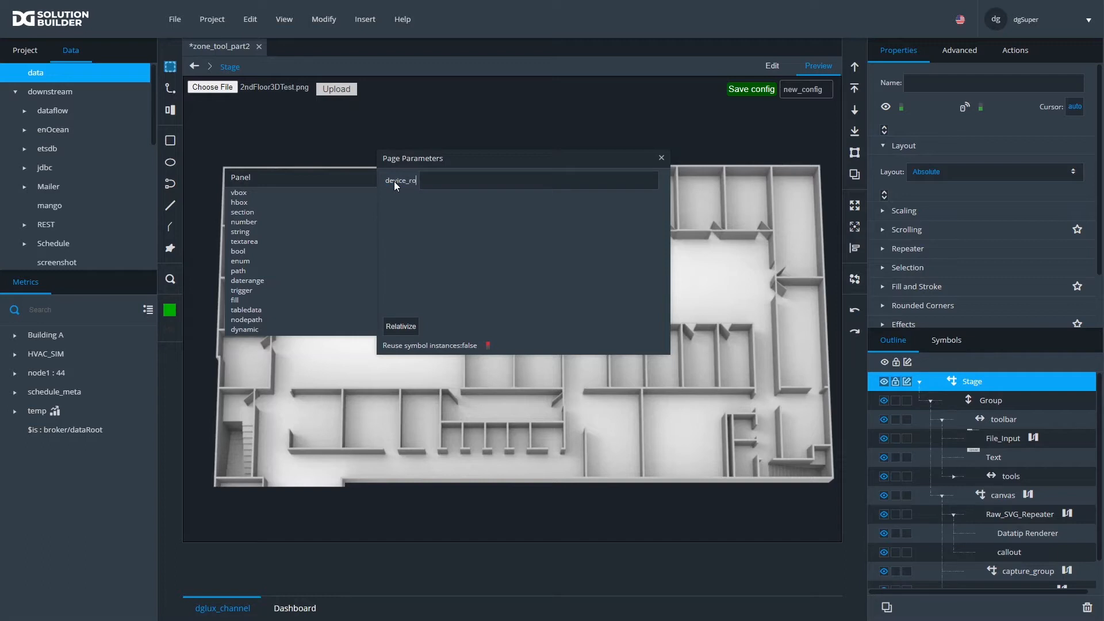
type("node")
- Set the page parameter device_root_node to /data/HVAC_SIM/Building A and keep it displayed on the canvas as a binding source
left_click(15, 354)
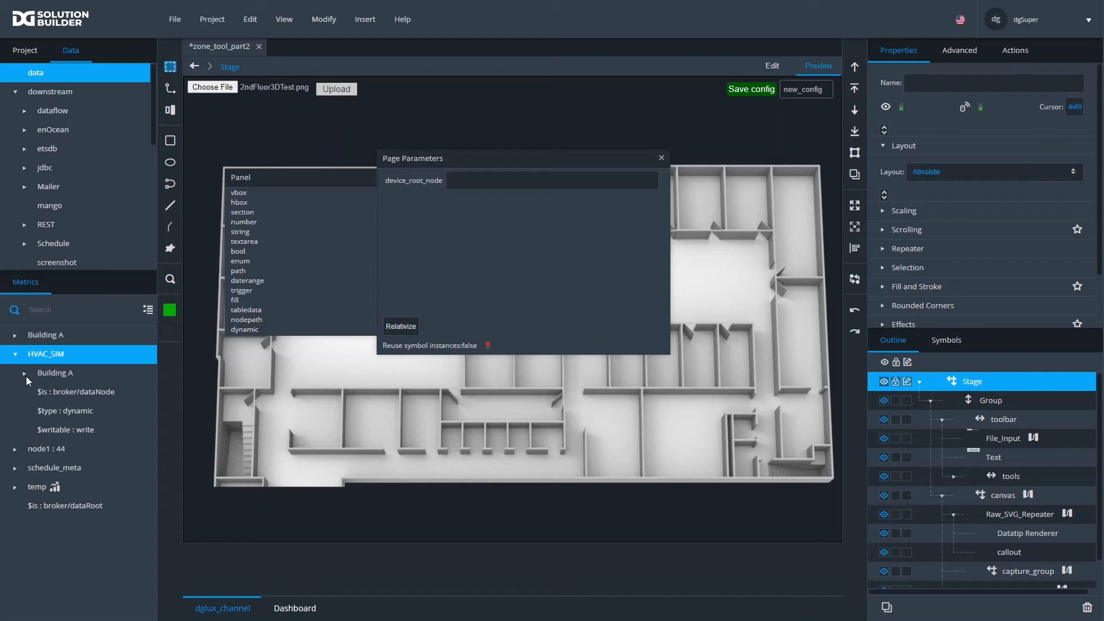
left_click(25, 374)
left_click_drag(54, 377, 484, 182)
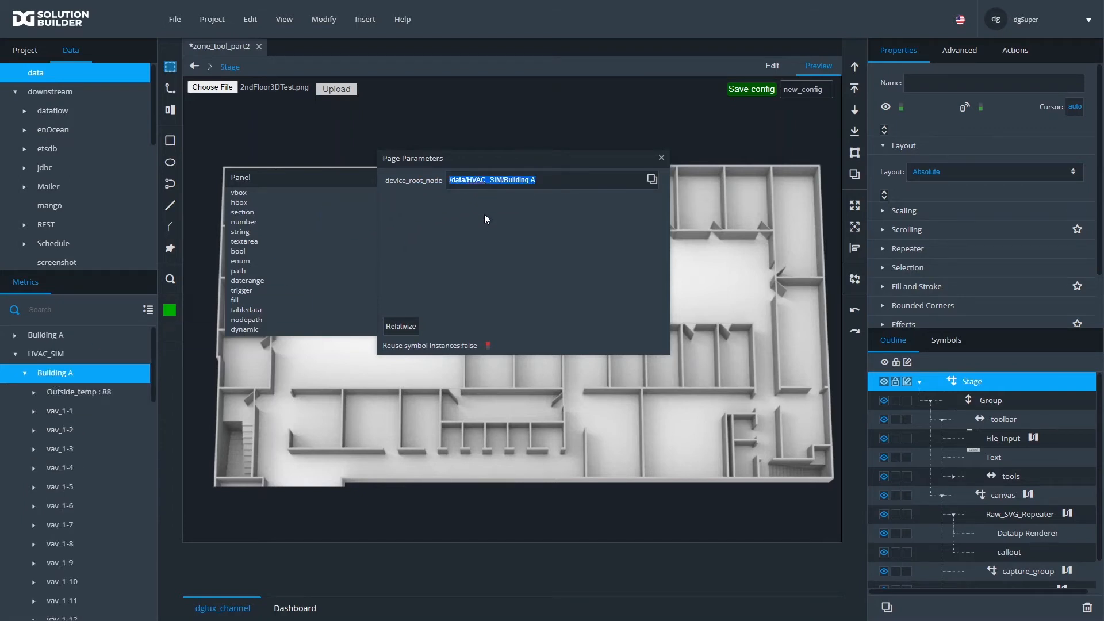
left_click(663, 182)
left_click(673, 185)
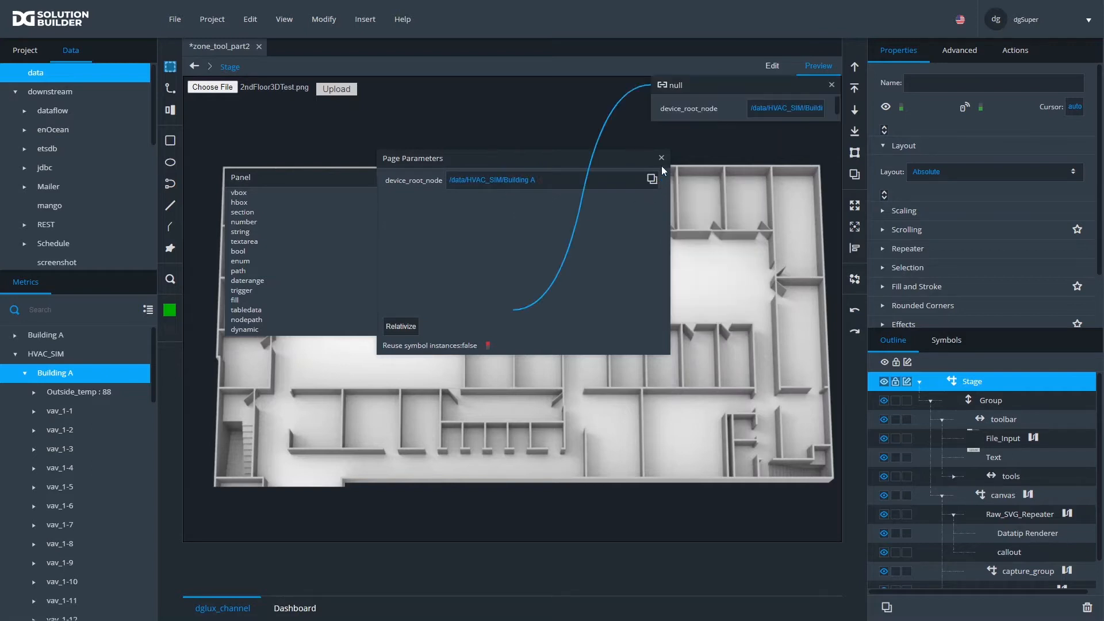
left_click(661, 159)
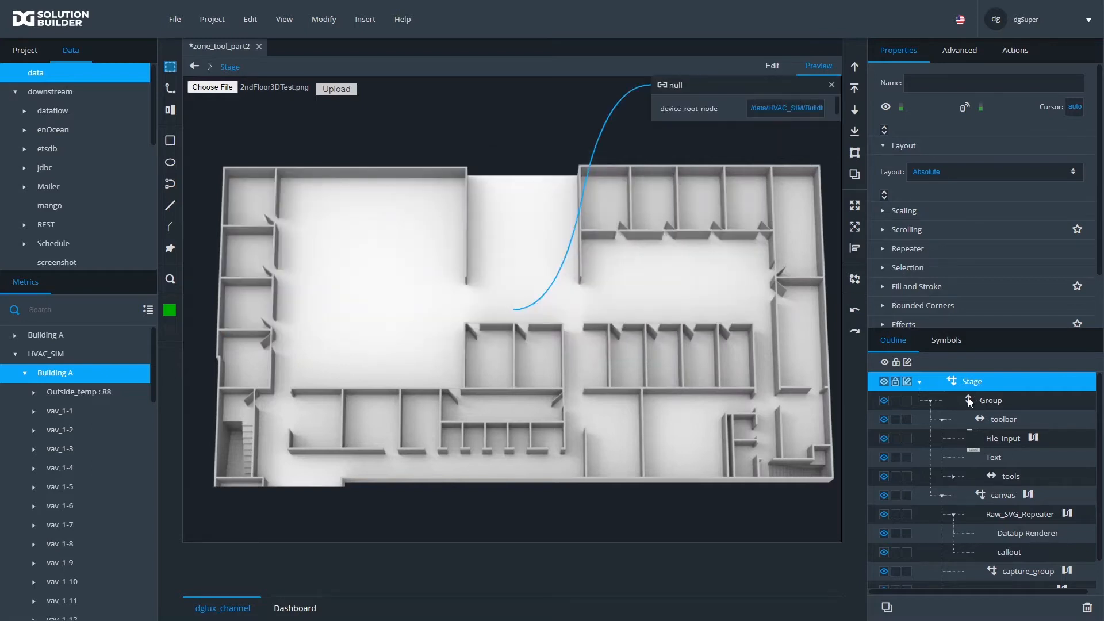
- Add a string symbol parameter named device_root_node below uuid in the zone_data symbol and save the symbol
left_click(947, 339)
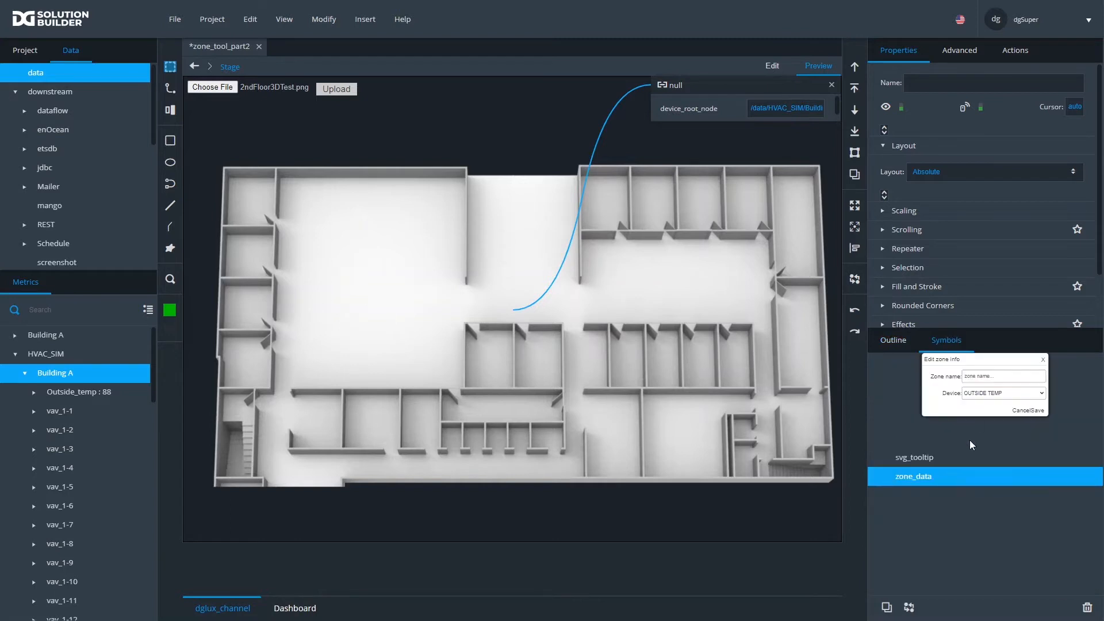
right_click(916, 478)
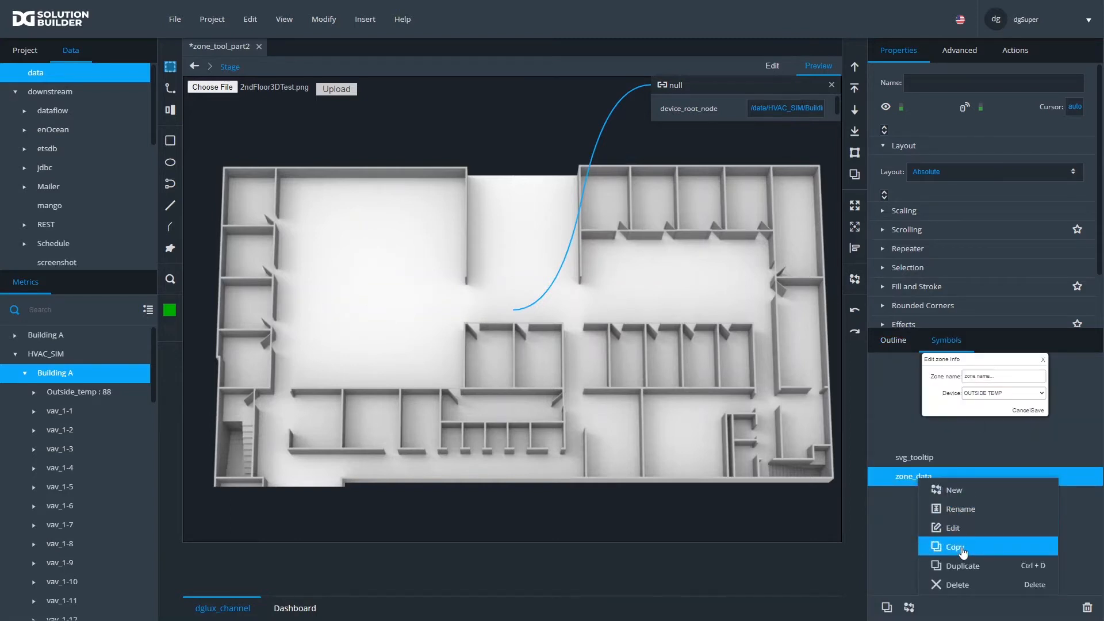
left_click(960, 527)
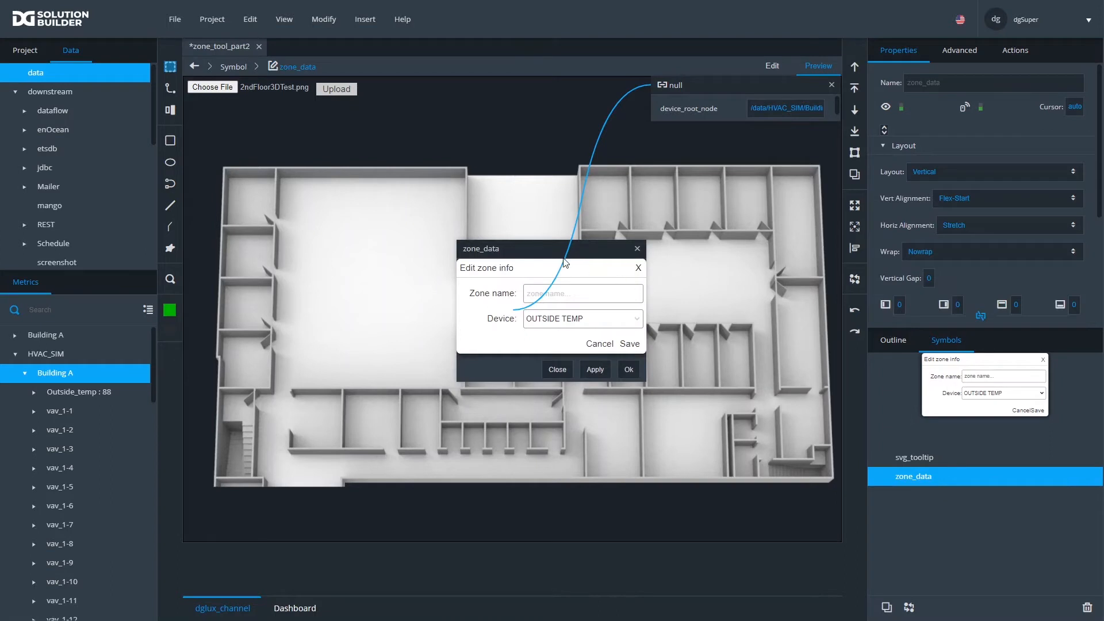
left_click(893, 340)
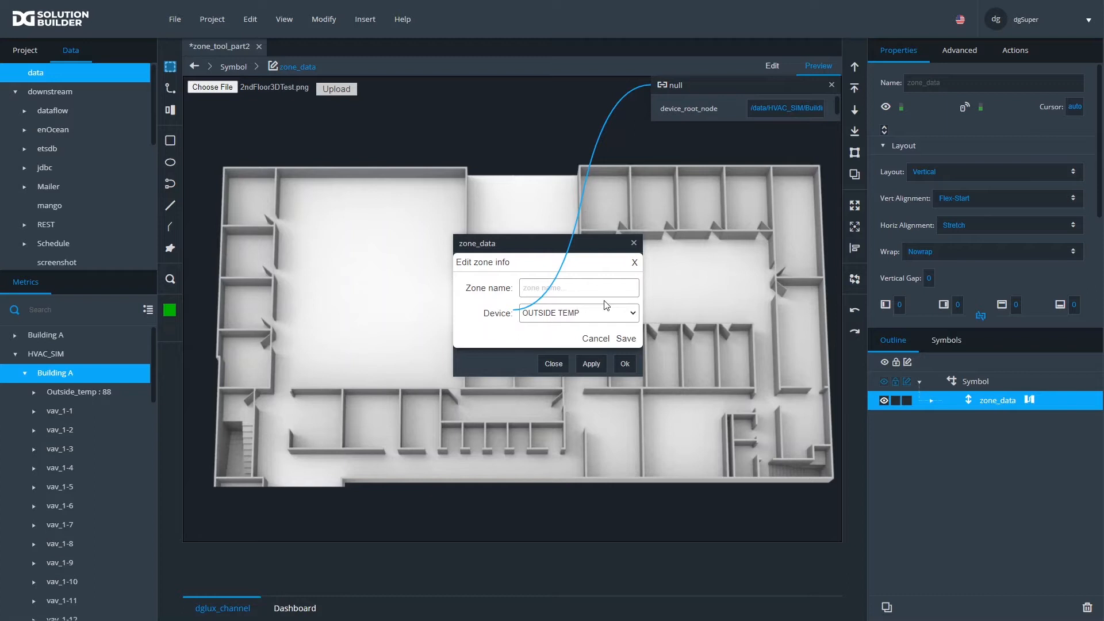
left_click(323, 27)
left_click(337, 102)
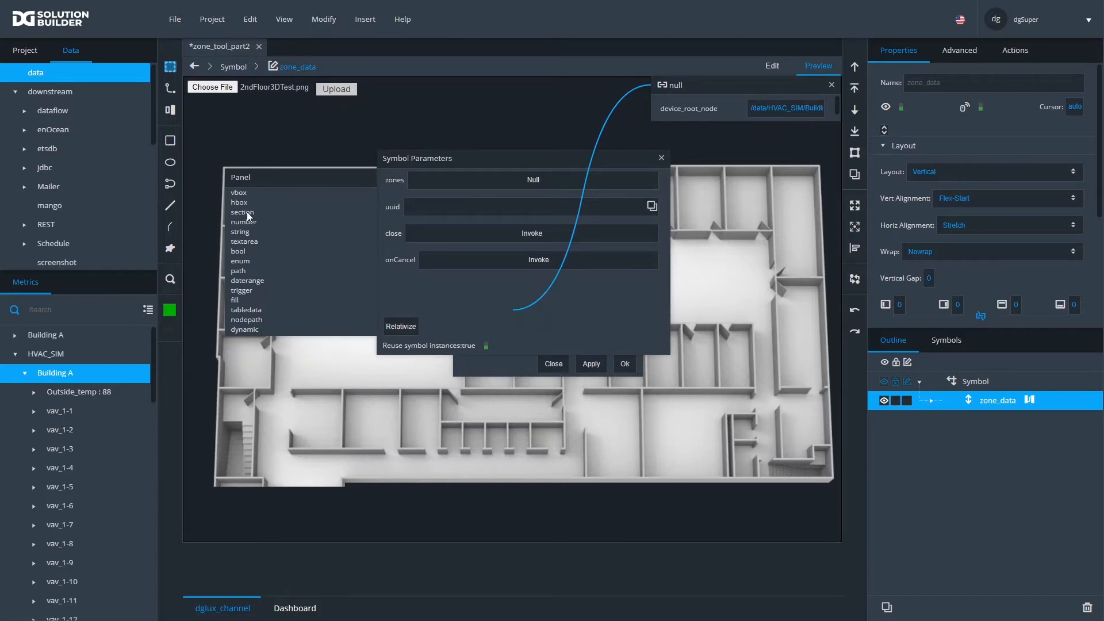
left_click_drag(240, 233, 394, 232)
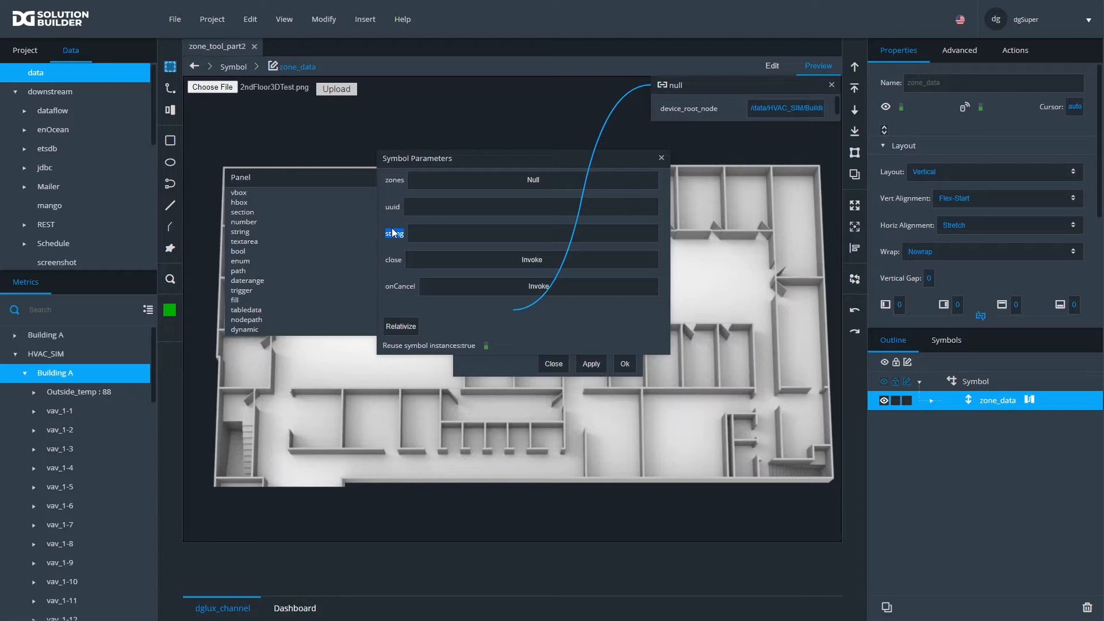
type("device_root_node")
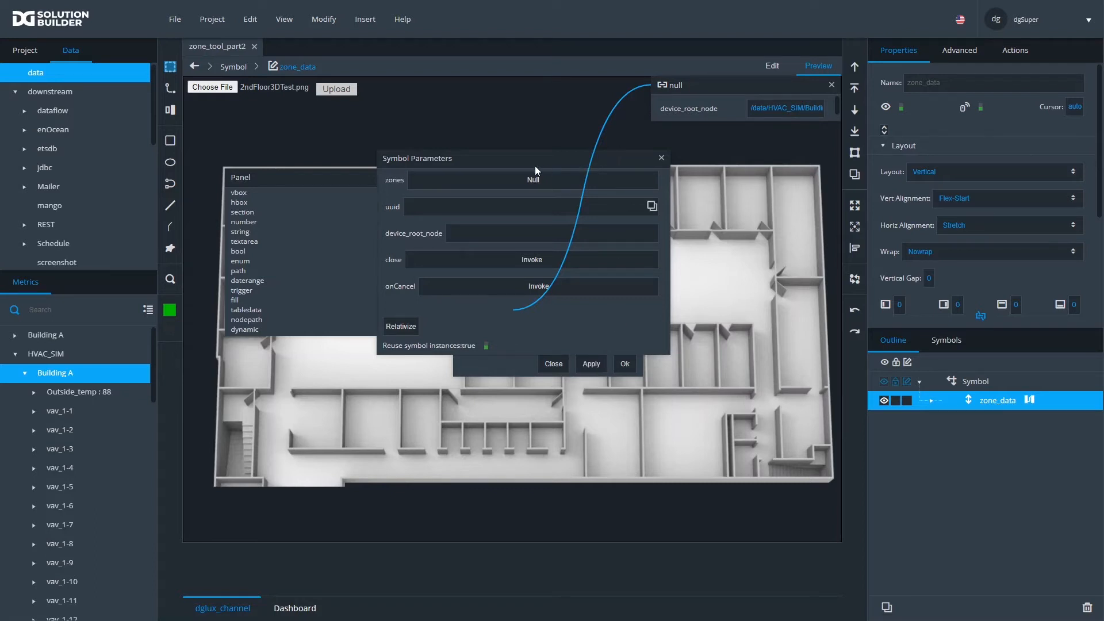
left_click_drag(535, 161, 471, 211)
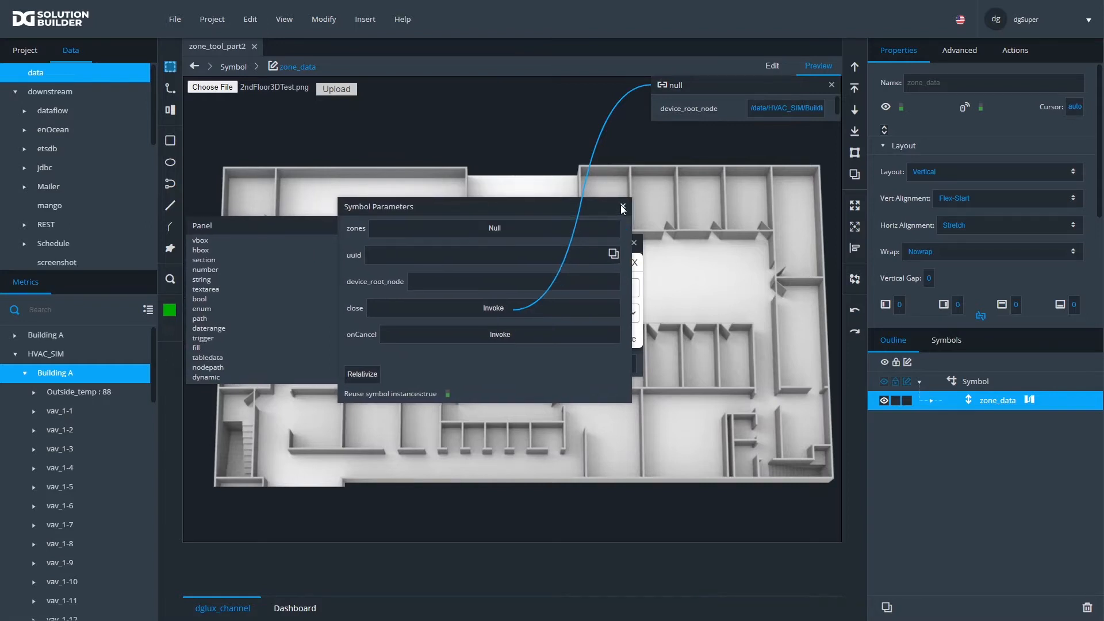
left_click(623, 207)
left_click(625, 364)
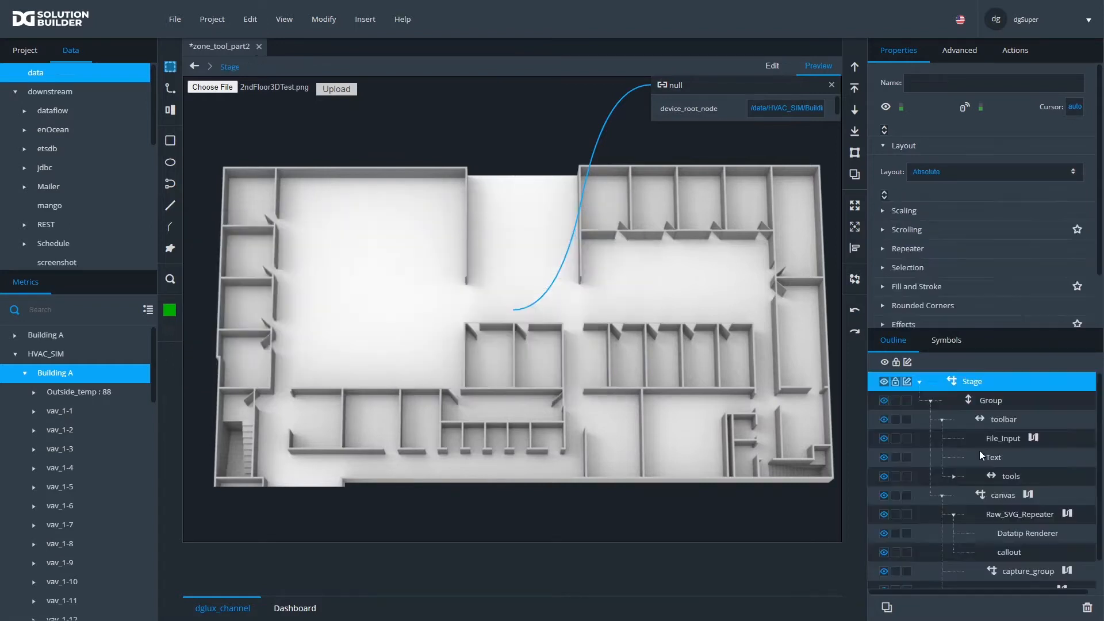
- Bind the device_root_node property of the callout under Raw_SVG_Repeater to the page's device_root_node parameter and close the binding source
left_click(938, 346)
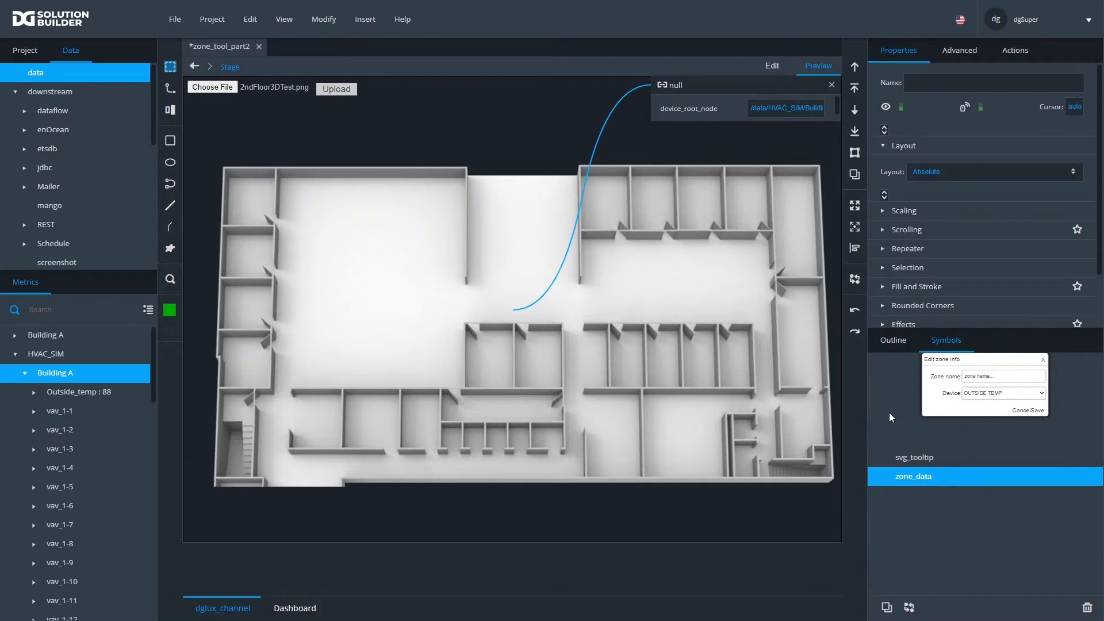
left_click(895, 341)
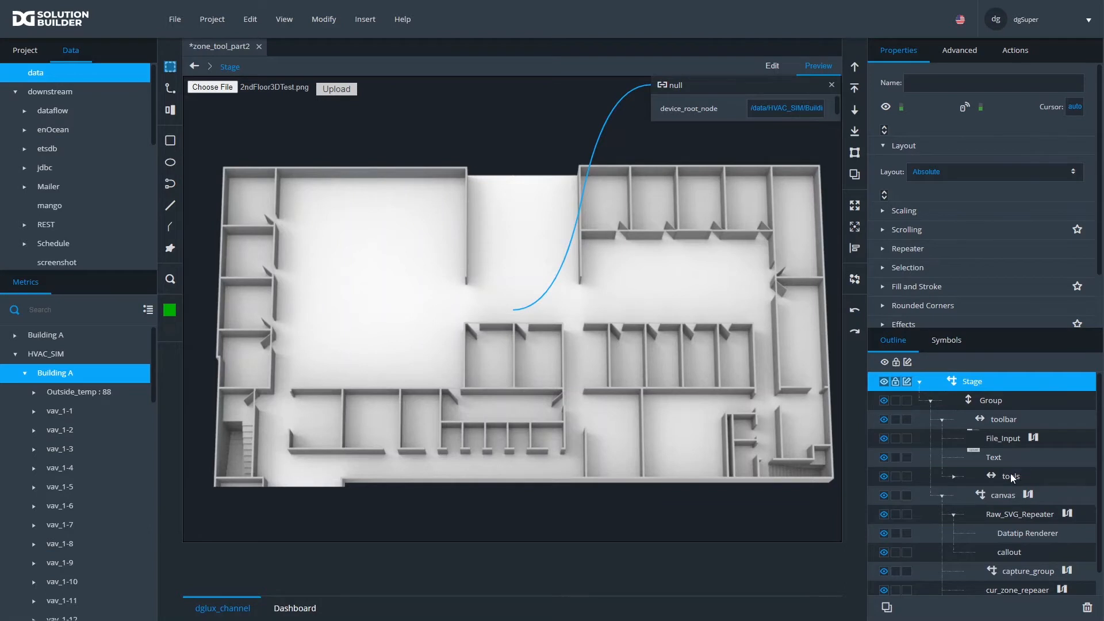
scroll(1010, 475, "down", 1)
left_click(1016, 494)
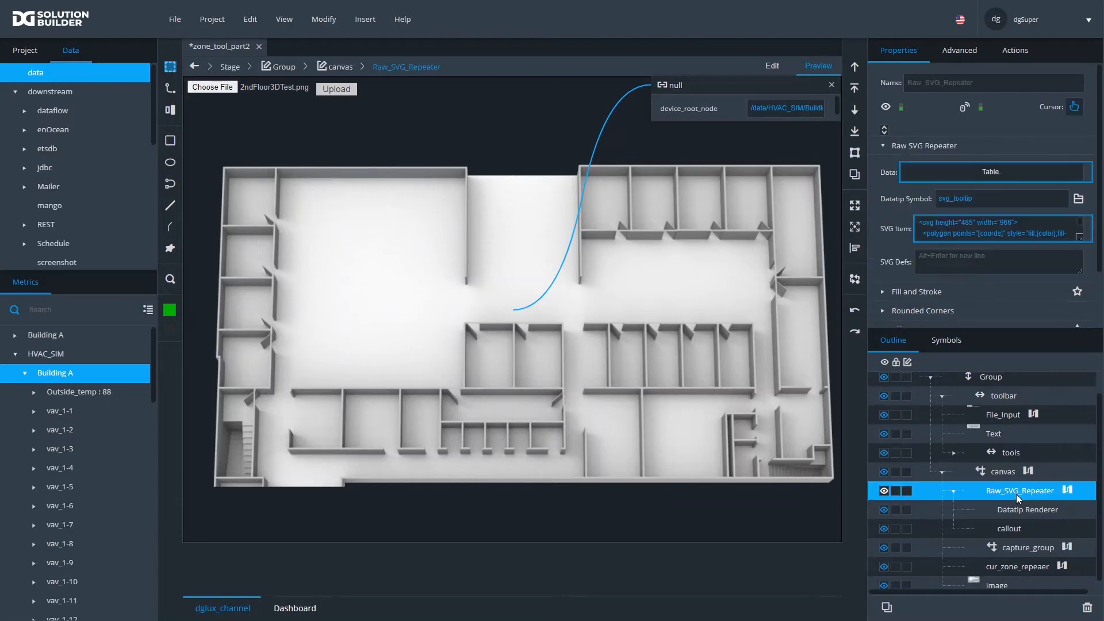
left_click(1010, 529)
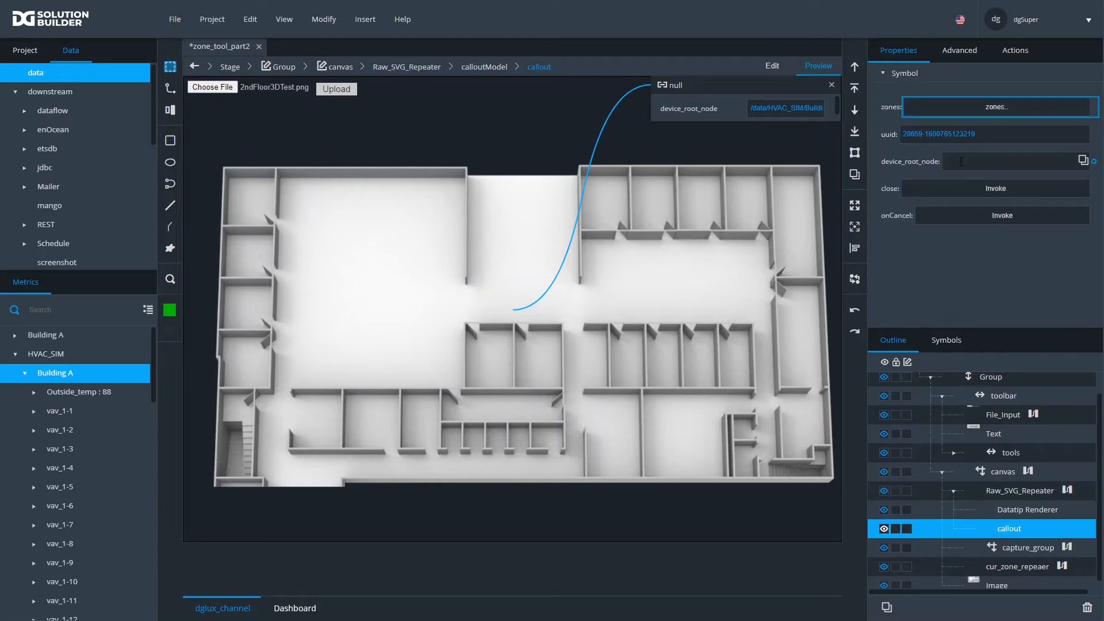
left_click_drag(835, 108, 954, 165)
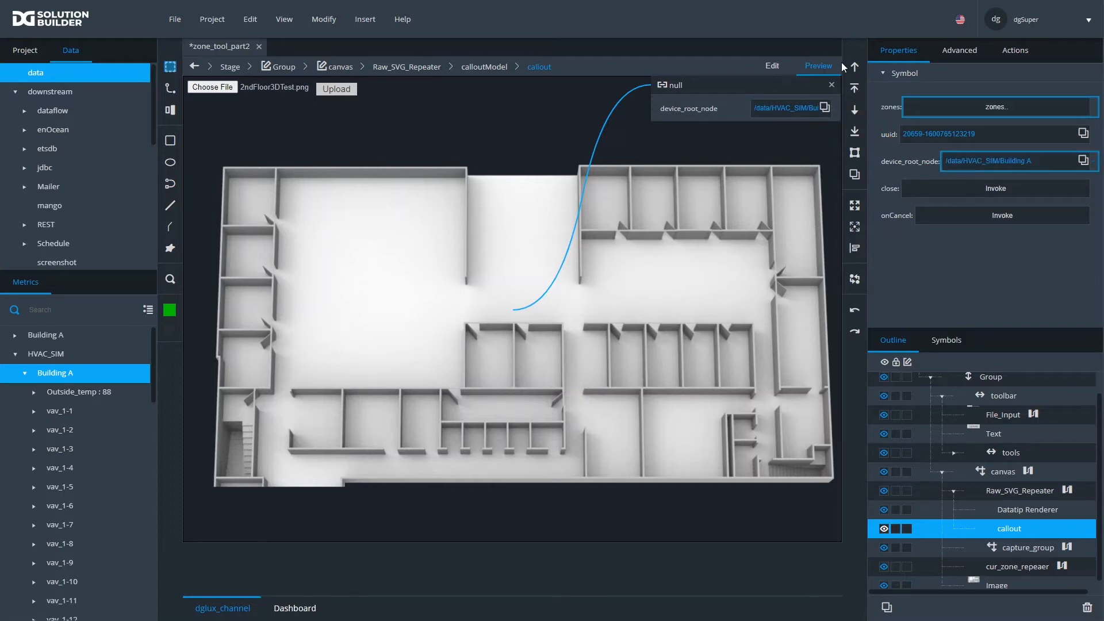
left_click(833, 84)
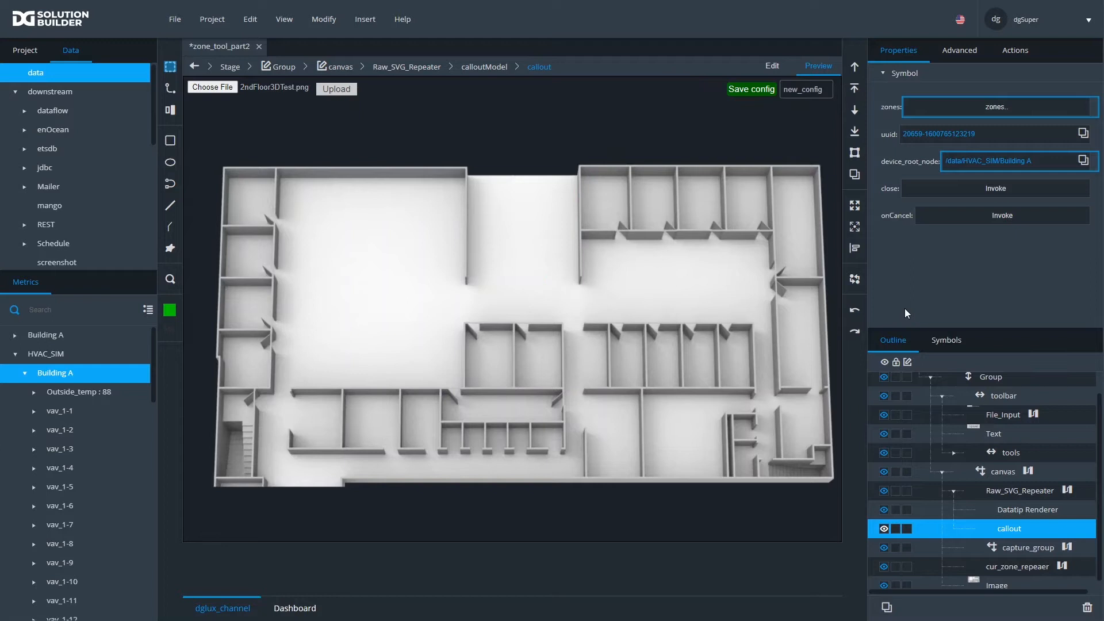
- Open the zone_data symbol for editing from the Raw_SVG_Repeater callout and display its device_root_node parameter as a binding source
left_click(997, 492)
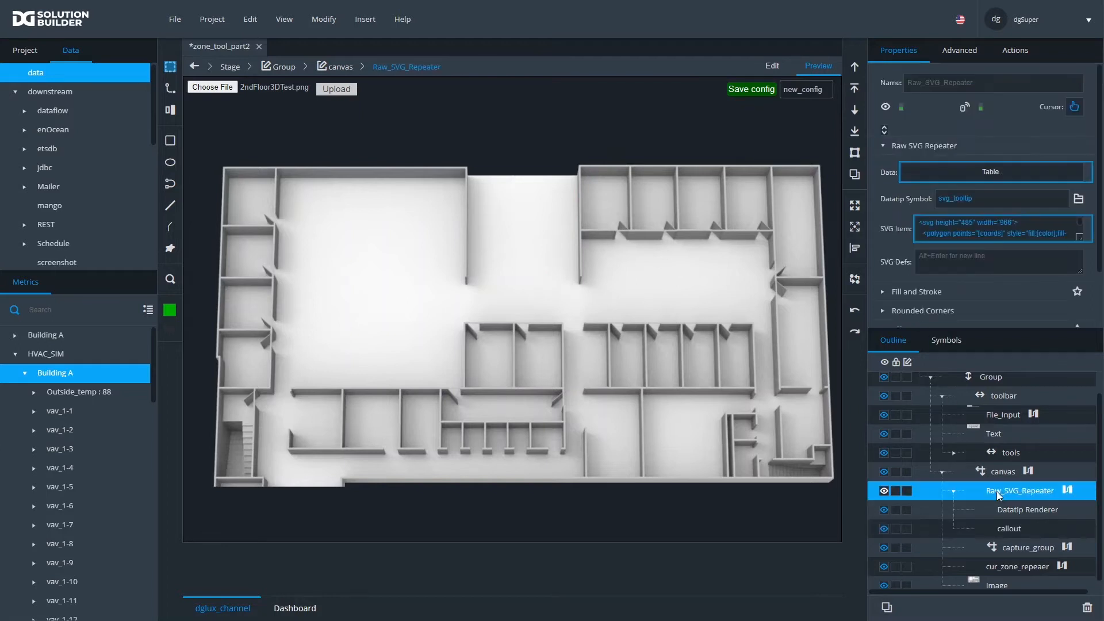
left_click(776, 68)
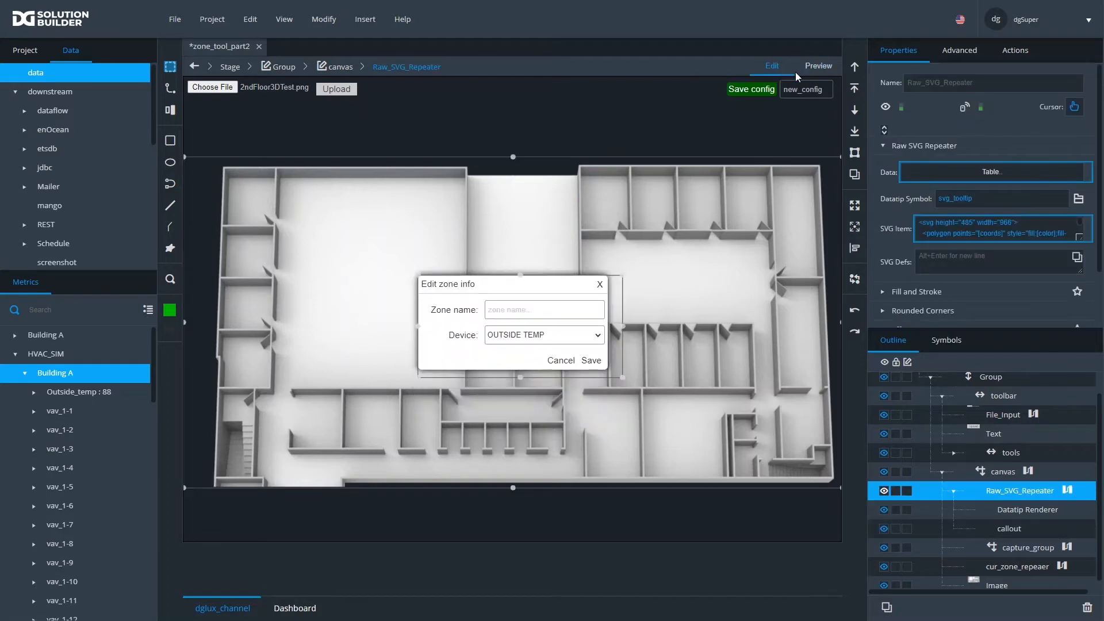
double_click(530, 325)
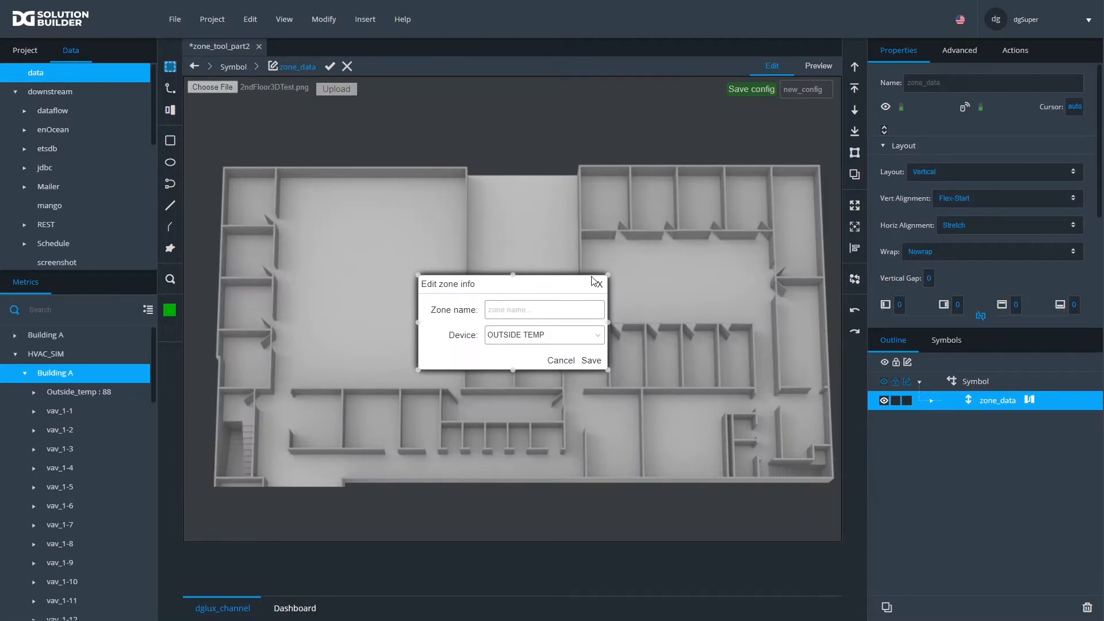
left_click(323, 19)
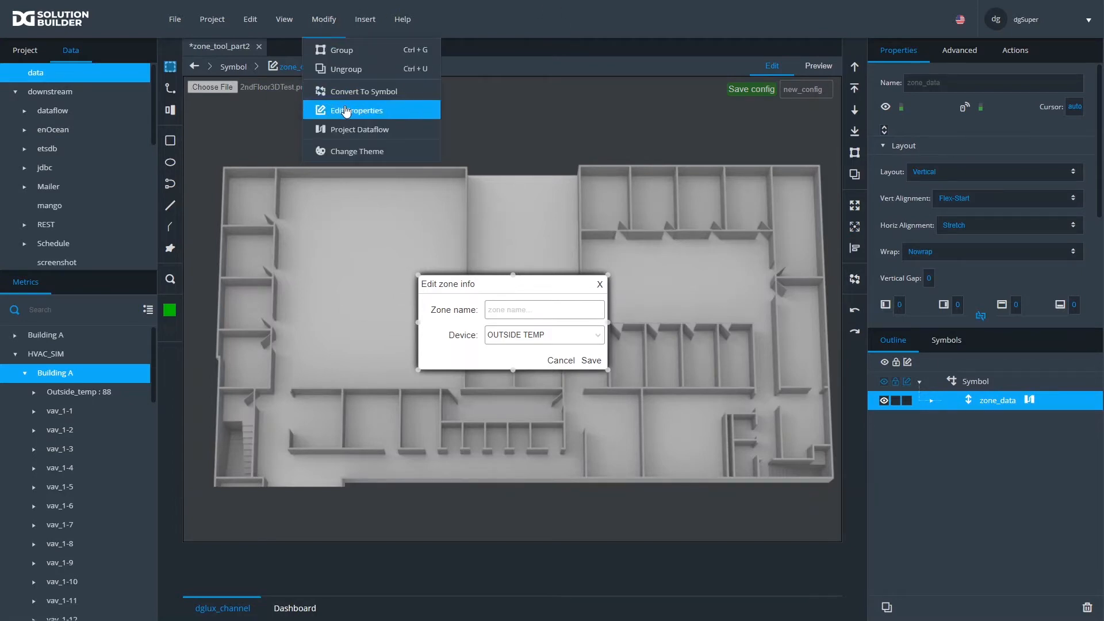
left_click(348, 109)
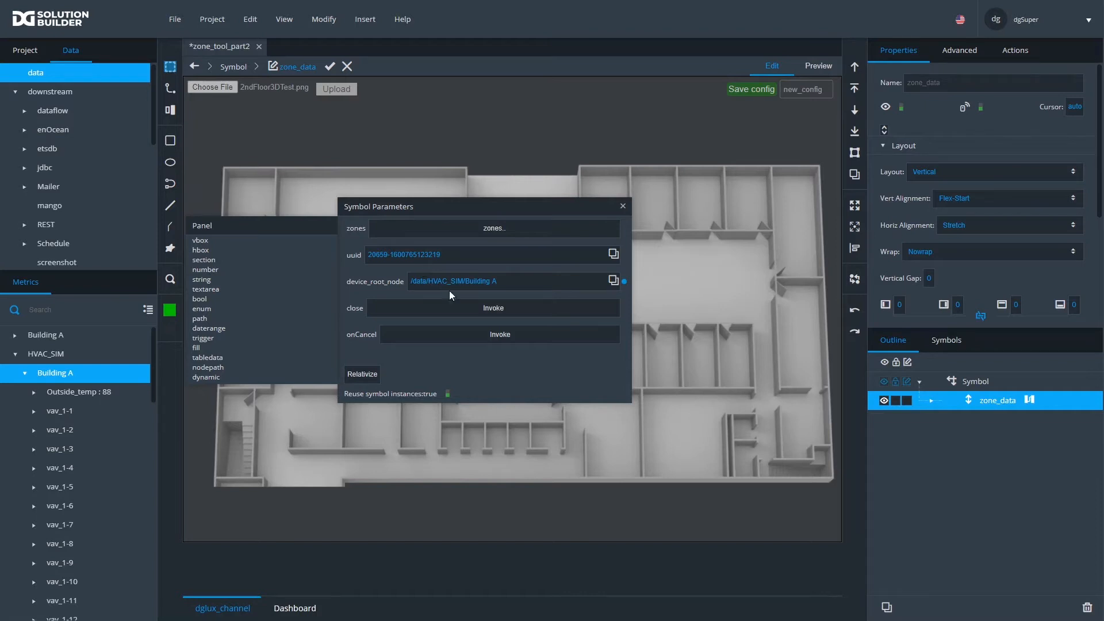
left_click(624, 282)
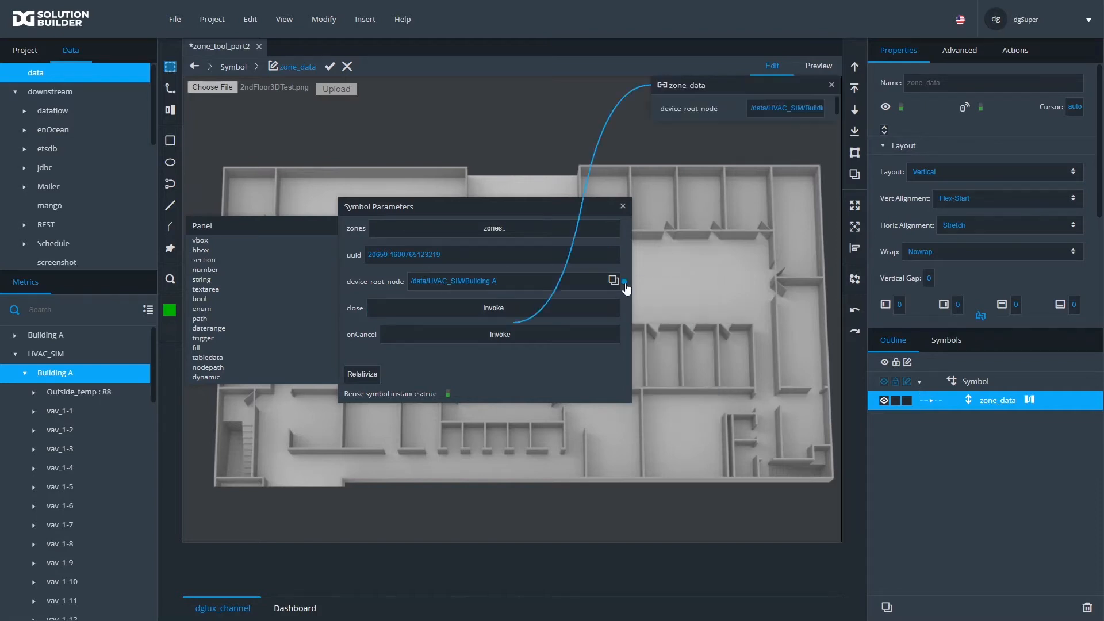
left_click(623, 206)
- In the Device list's Options dataflow, bind the listNode block's path to the symbol's device_root_node parameter
left_click(931, 401)
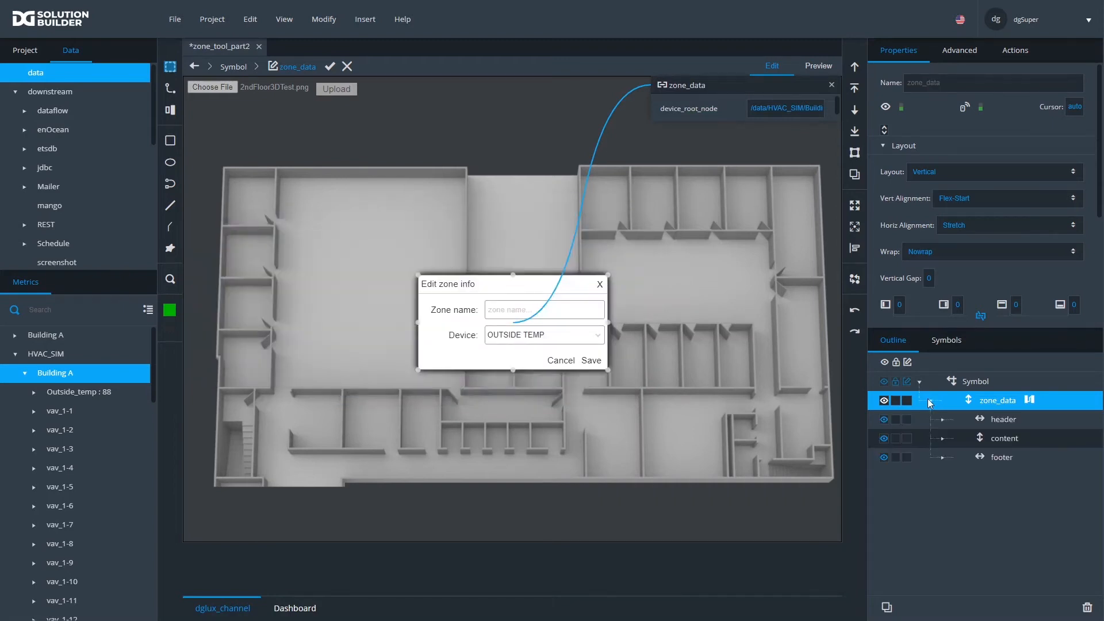
left_click(552, 338)
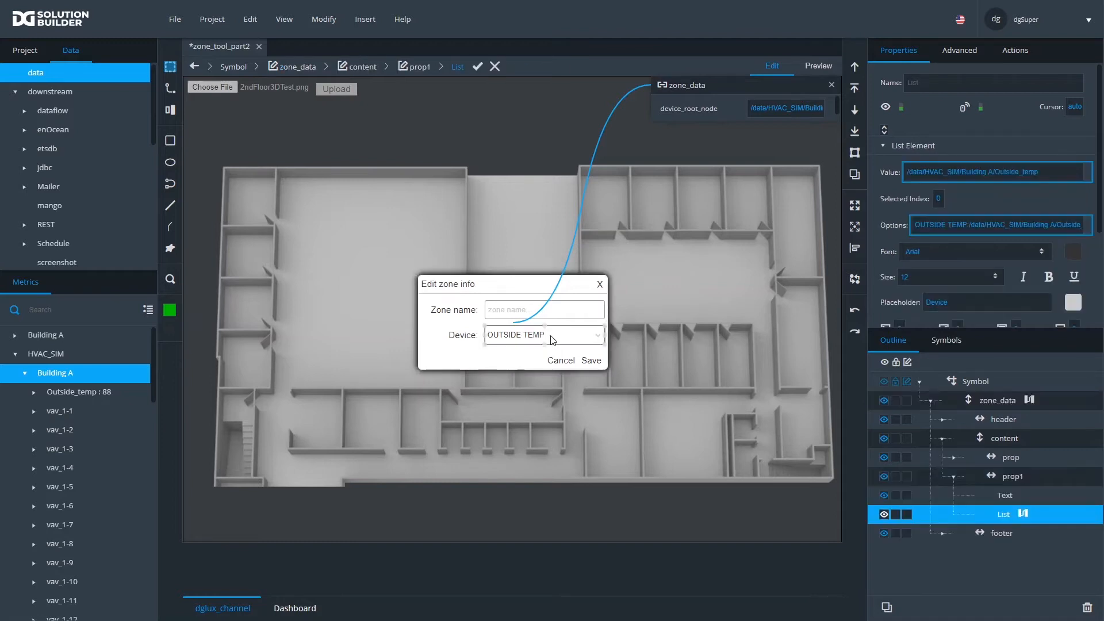
left_click(1089, 230)
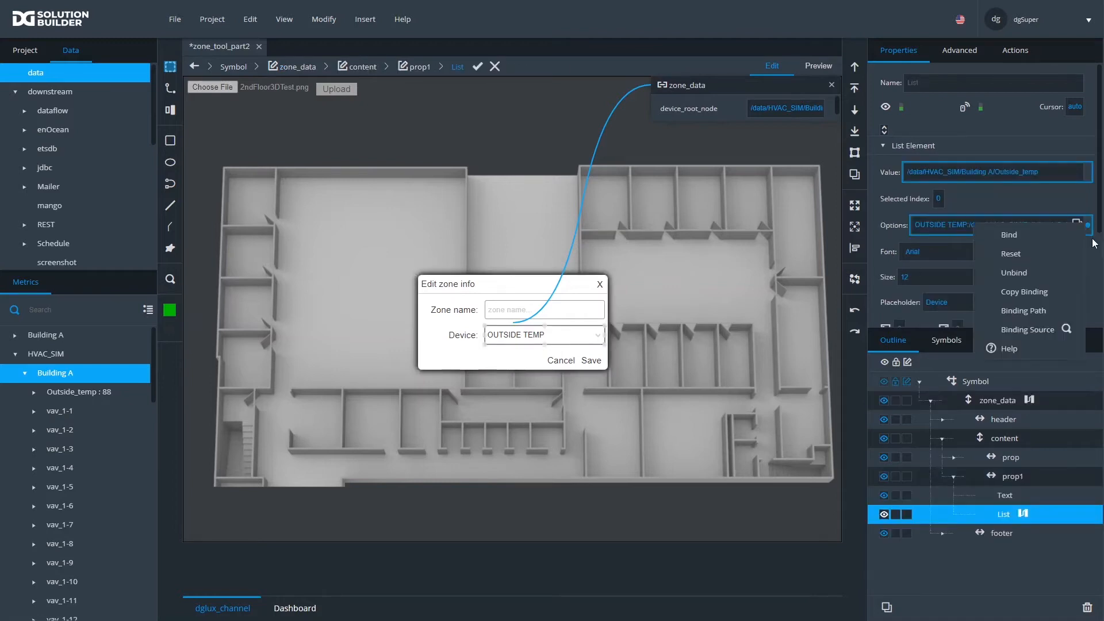
left_click(1067, 328)
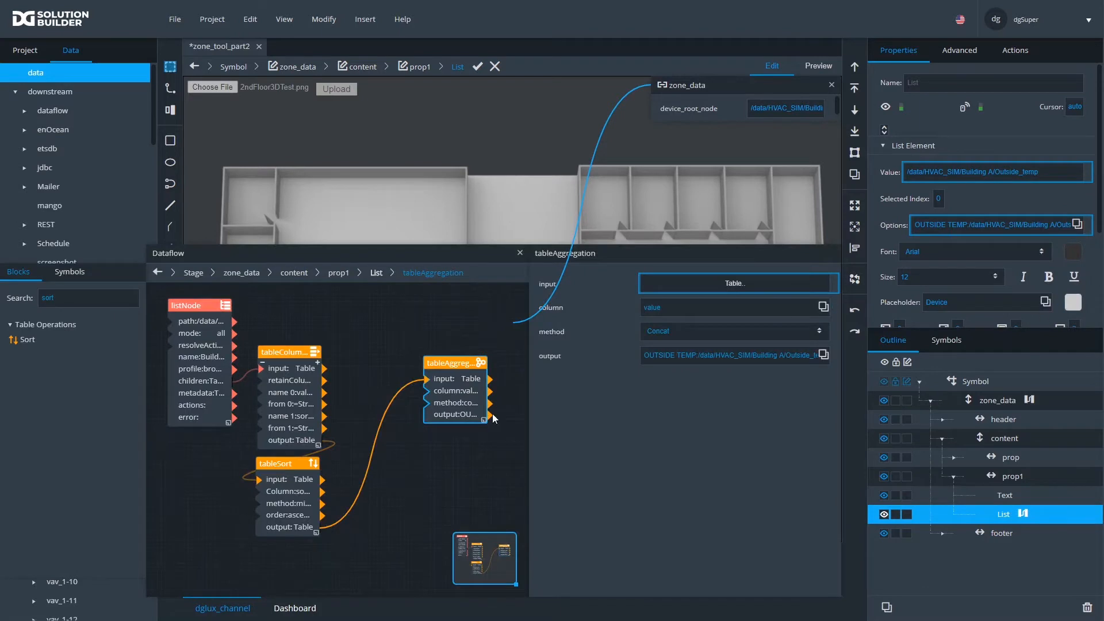
left_click(205, 308)
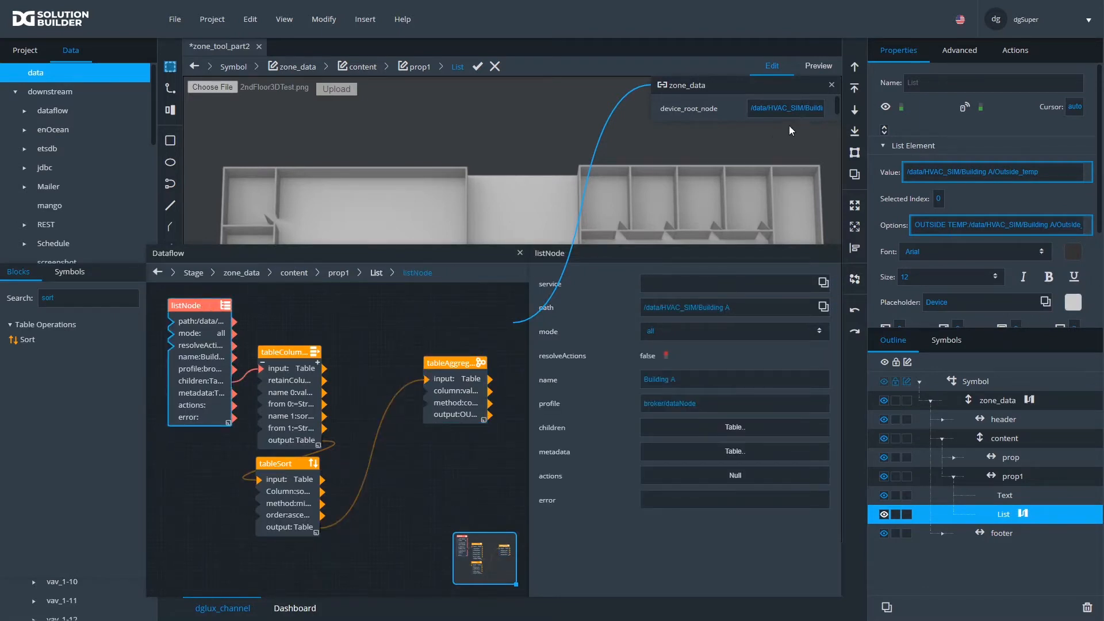
left_click_drag(826, 111, 710, 310)
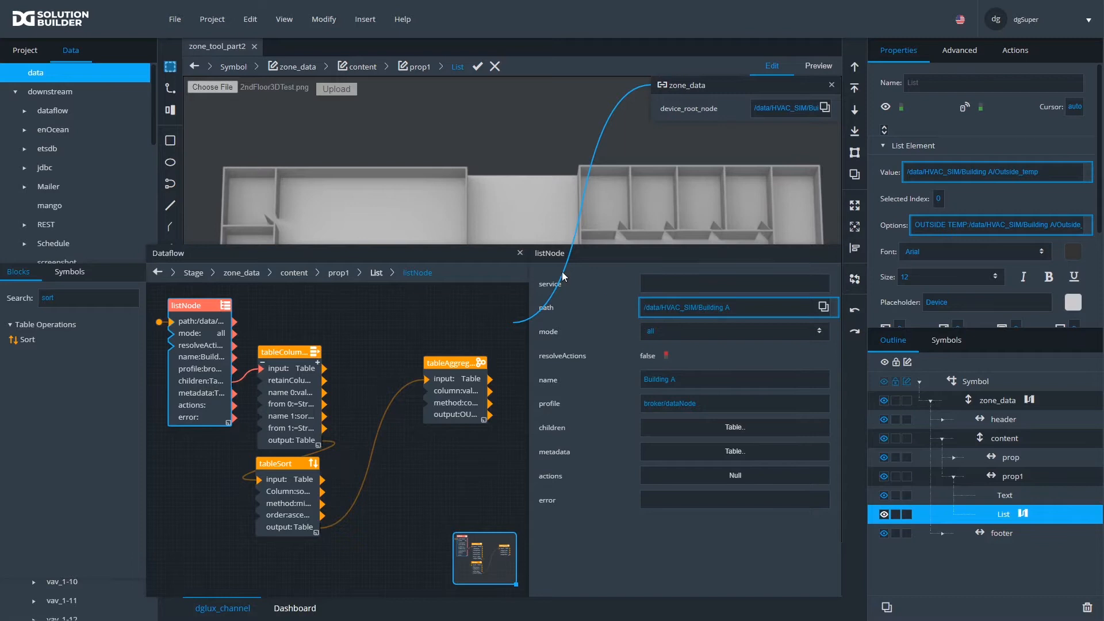
- View the listNode block's children table to examine the device nodes and their paths, and close the table
left_click_drag(430, 254, 471, 264)
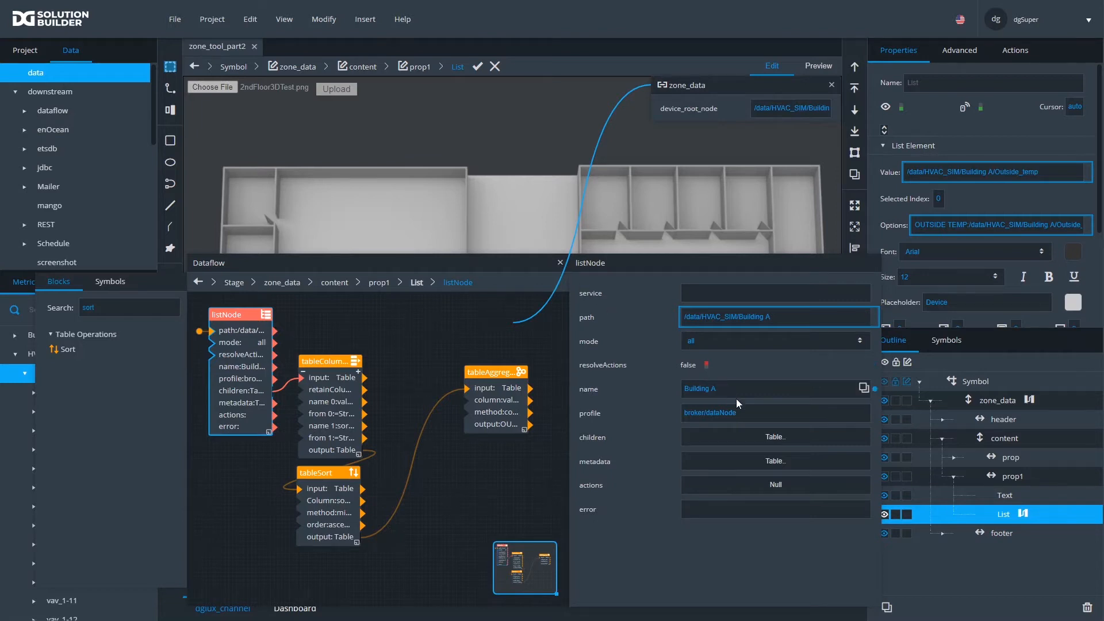
left_click(727, 437)
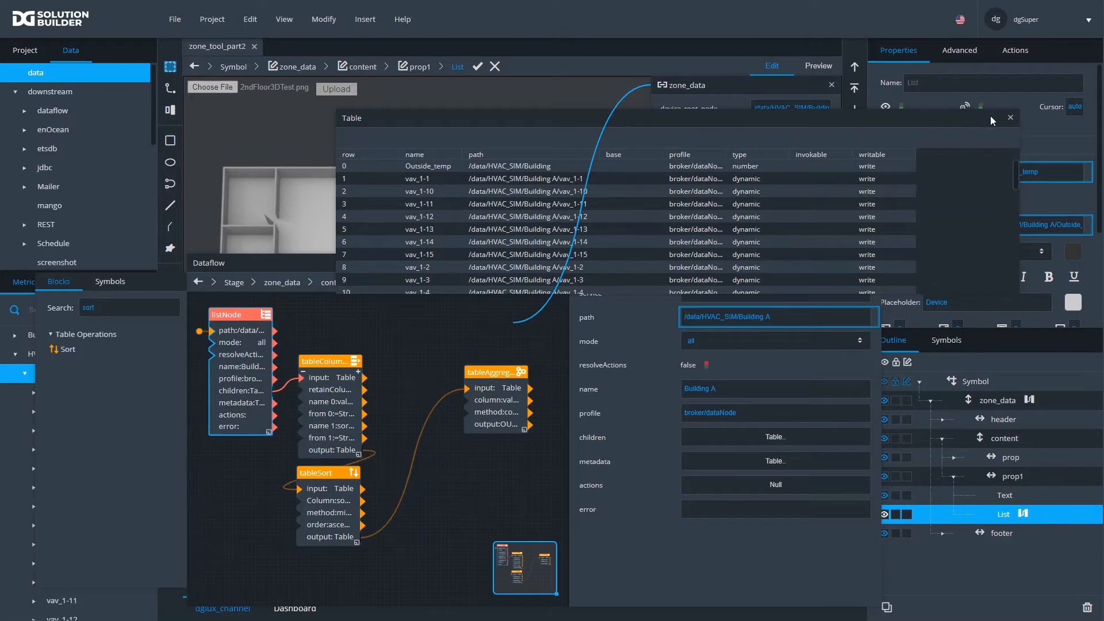
left_click(1011, 118)
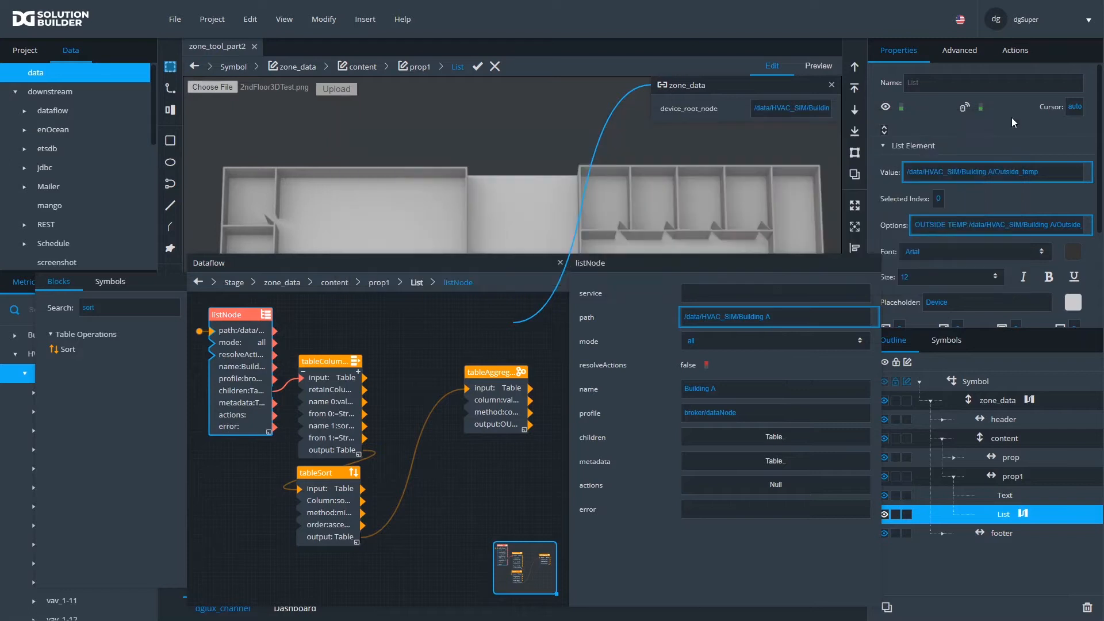
- Close the dataflow and binding source, save the zone_data symbol edits and return the page to preview mode
left_click(560, 263)
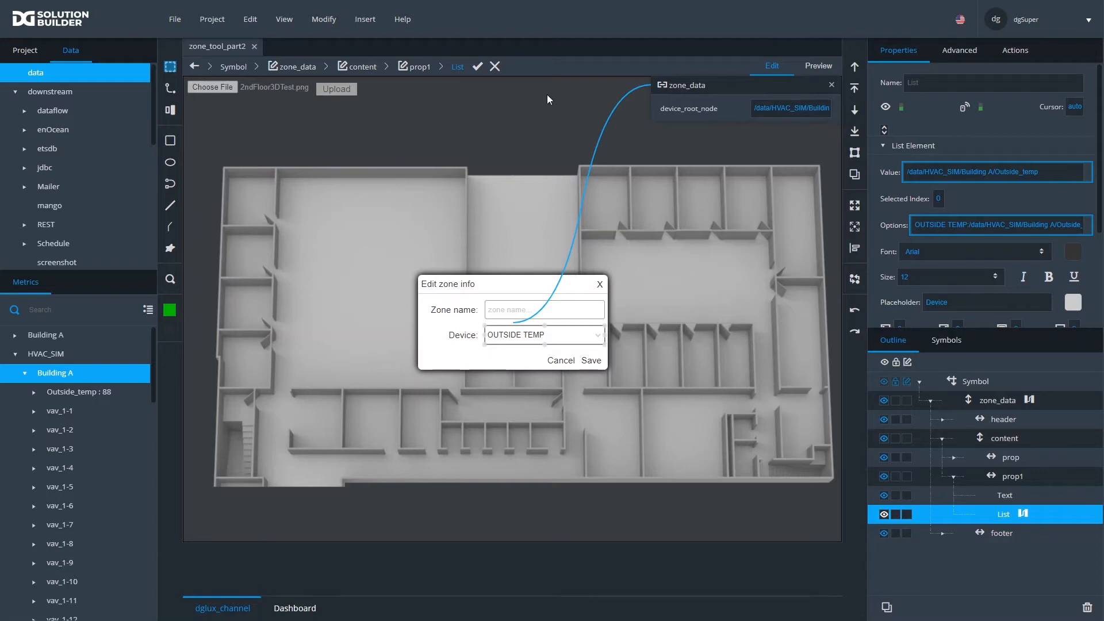
left_click(832, 85)
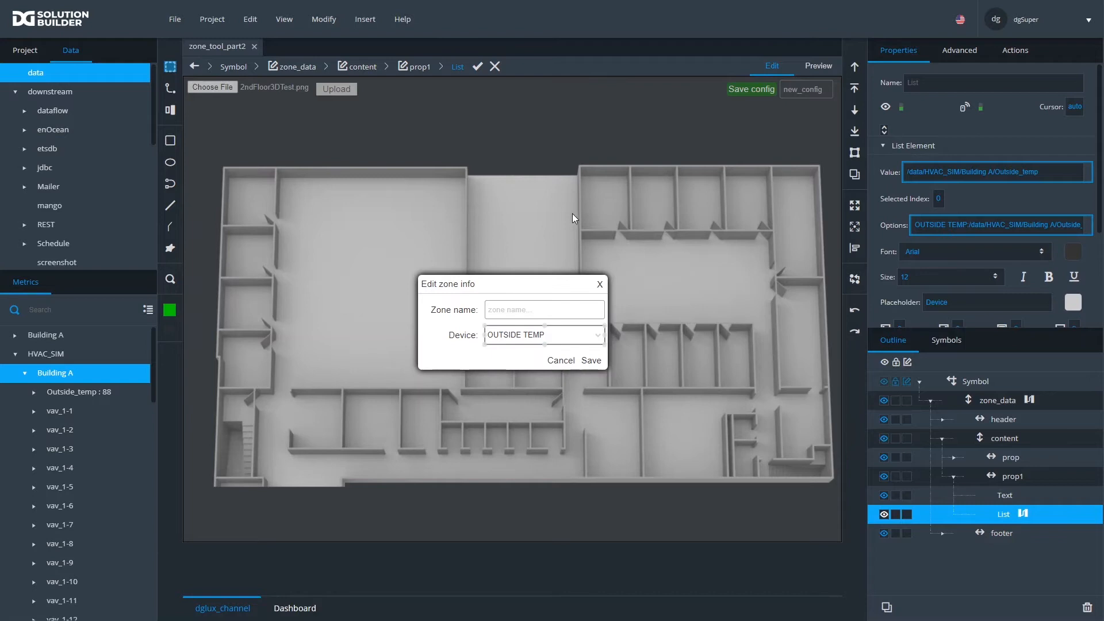
left_click(479, 67)
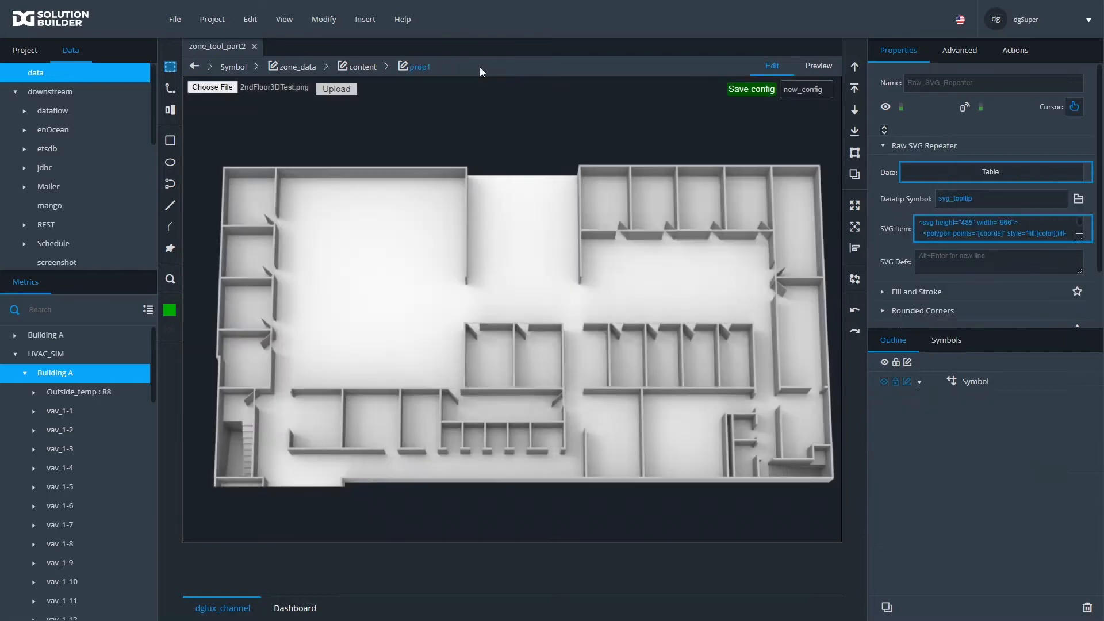
left_click(827, 67)
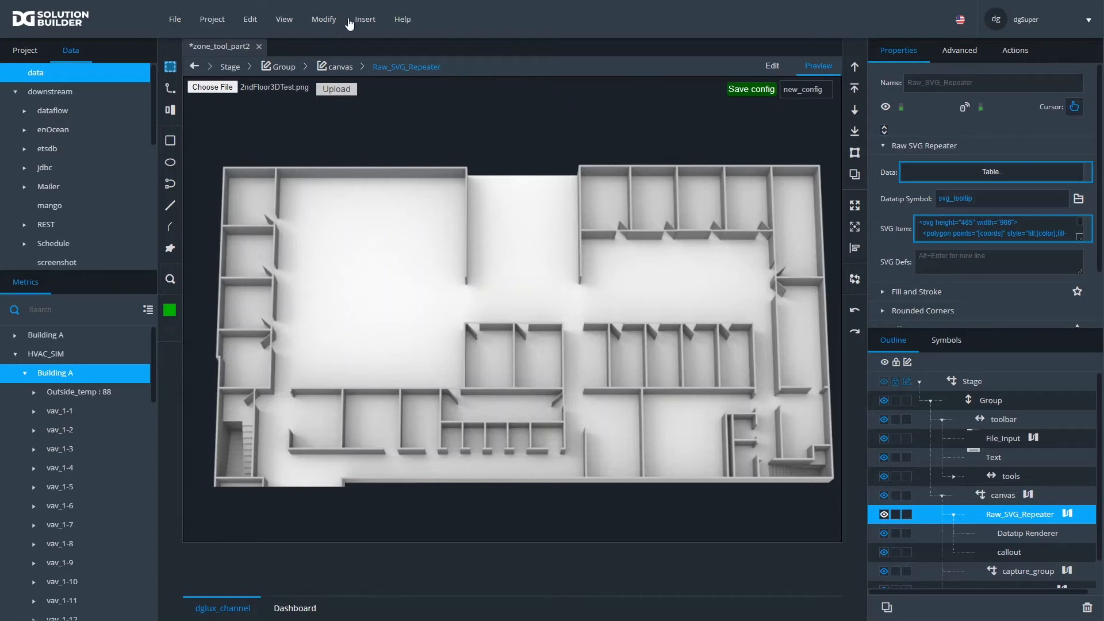
- View the page parameters to examine device_root_node and close them without changes
left_click(329, 22)
left_click(356, 109)
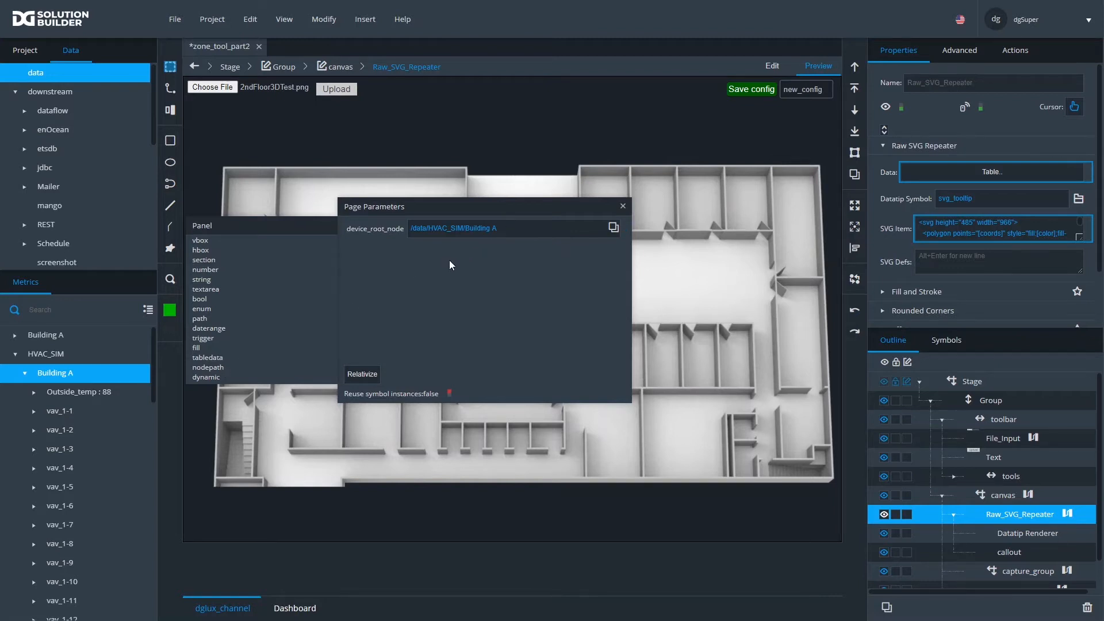
left_click(623, 207)
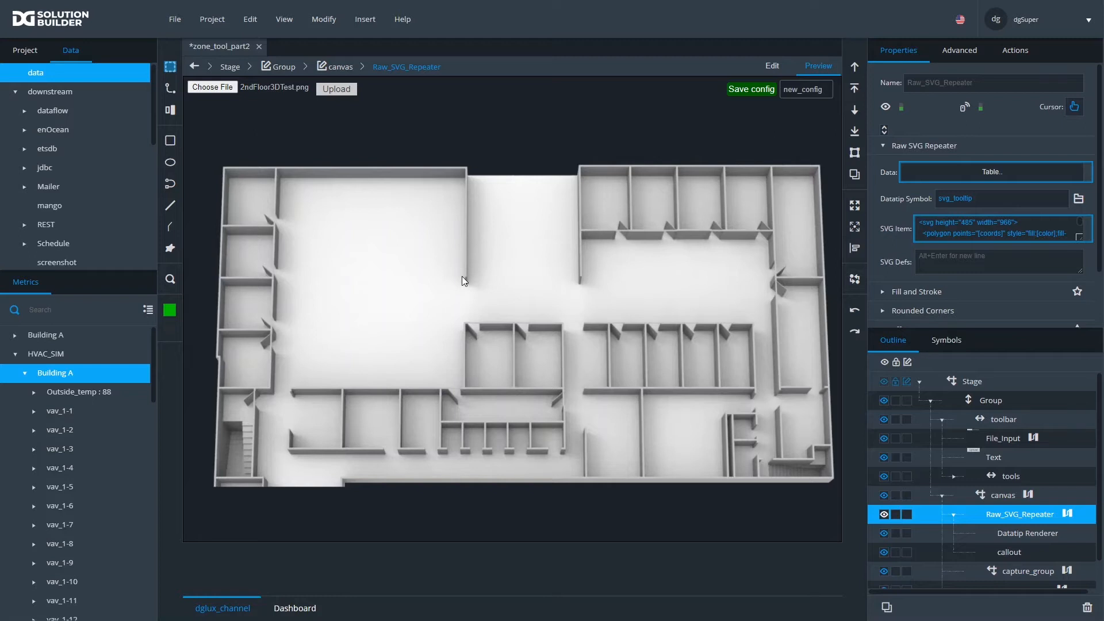
left_click(322, 22)
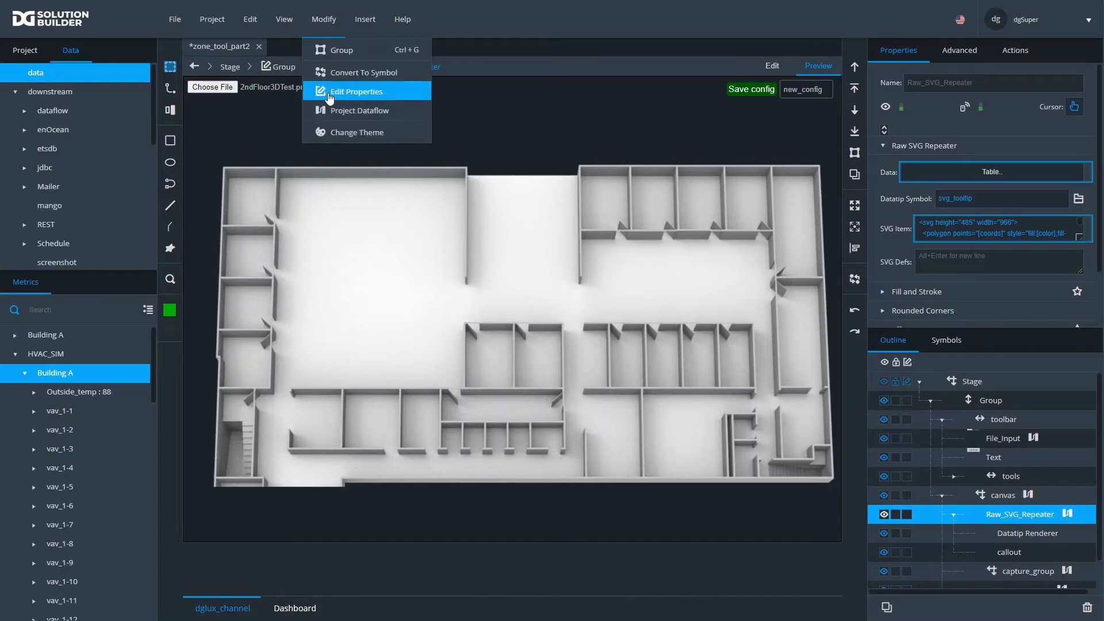
- Save the zone_tool_part2 page and create a new blank view
left_click(174, 20)
left_click(194, 115)
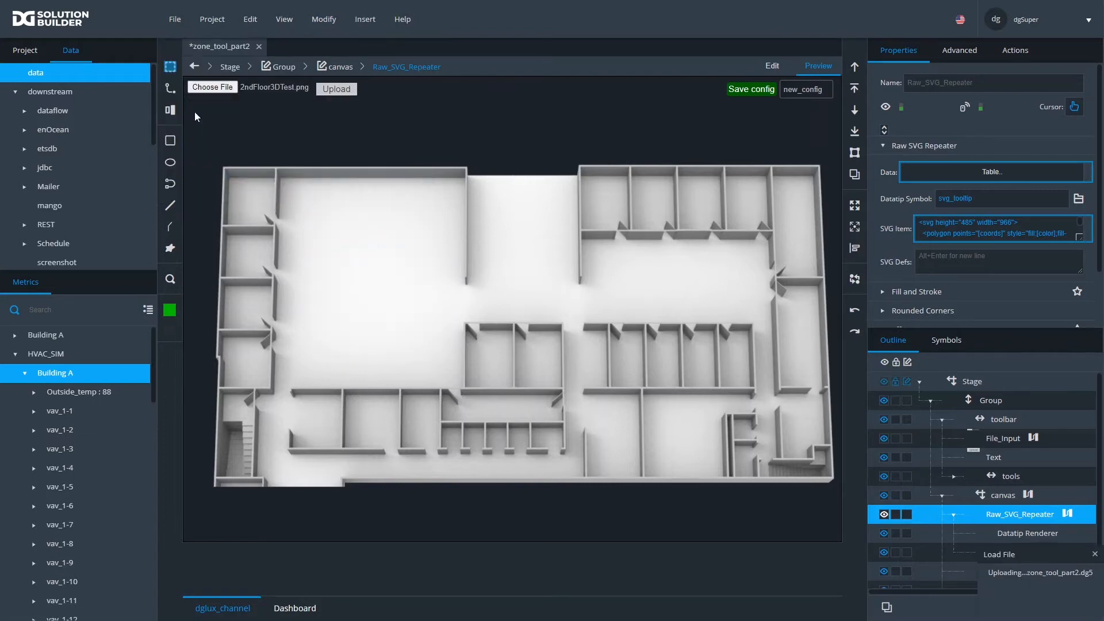
left_click(176, 20)
left_click(192, 52)
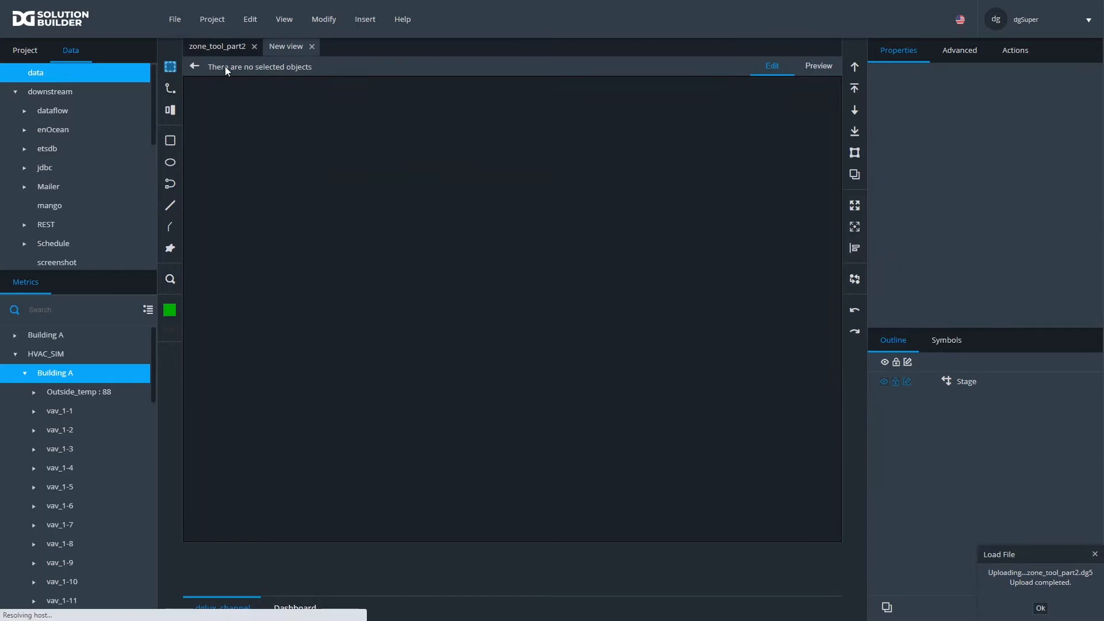
- Insert a Page Include component on the new view's Stage and widen it to span most of the canvas
left_click(305, 122)
right_click(321, 111)
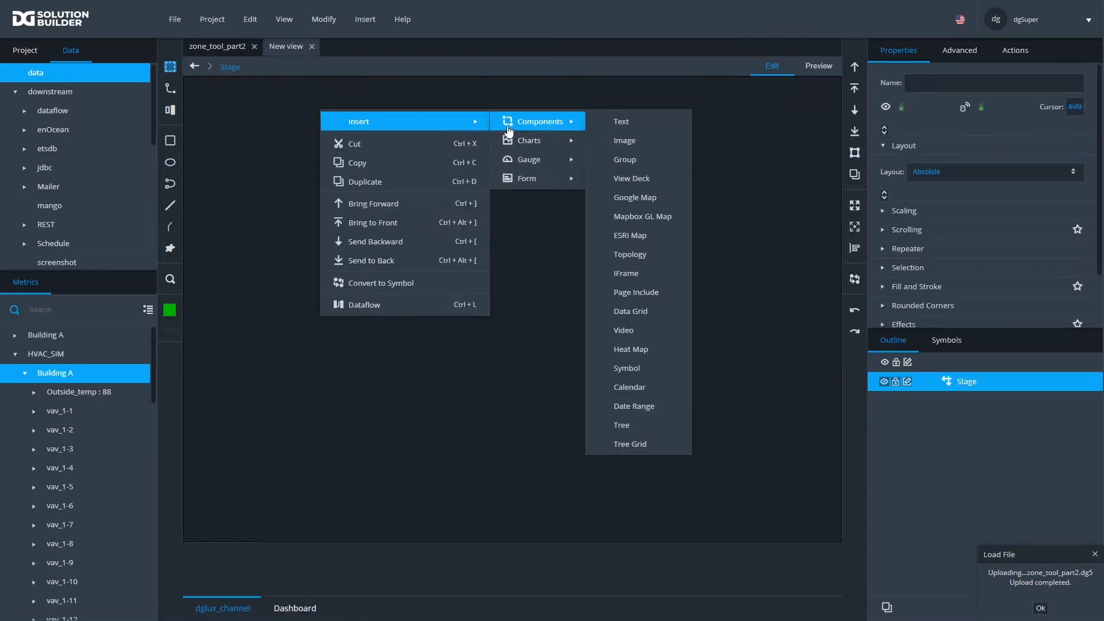
mouse_move(561, 121)
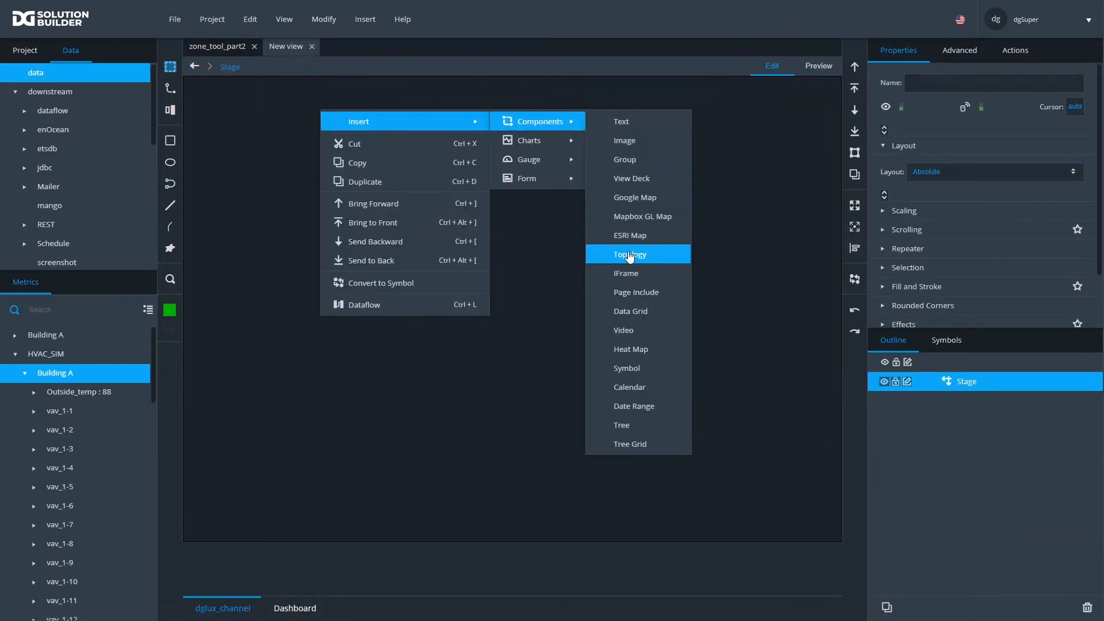
left_click(636, 293)
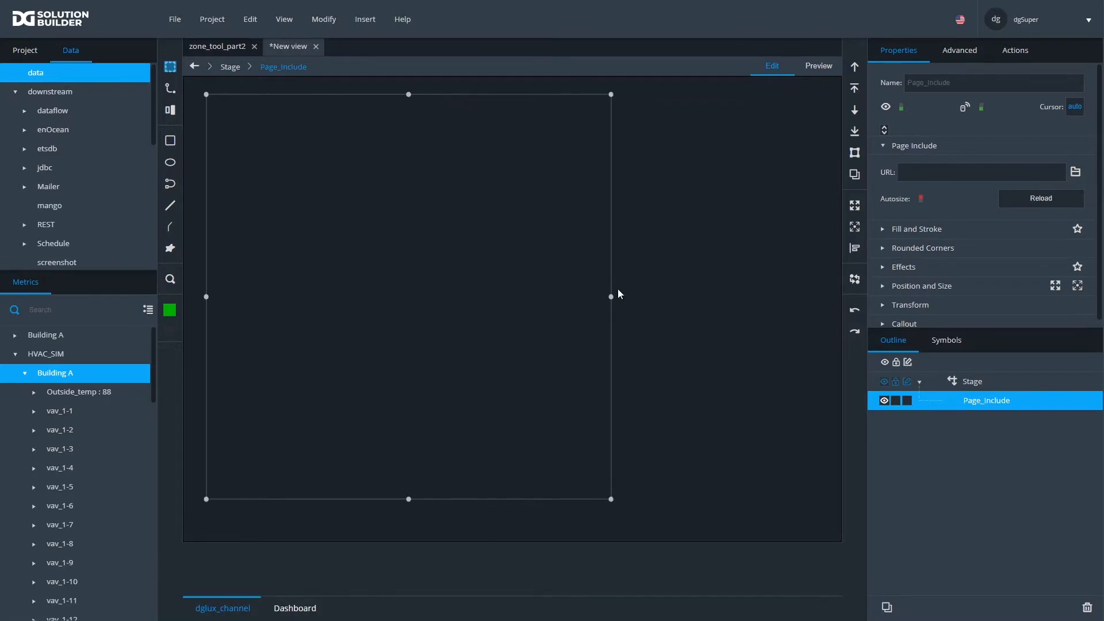
left_click_drag(612, 297, 797, 323)
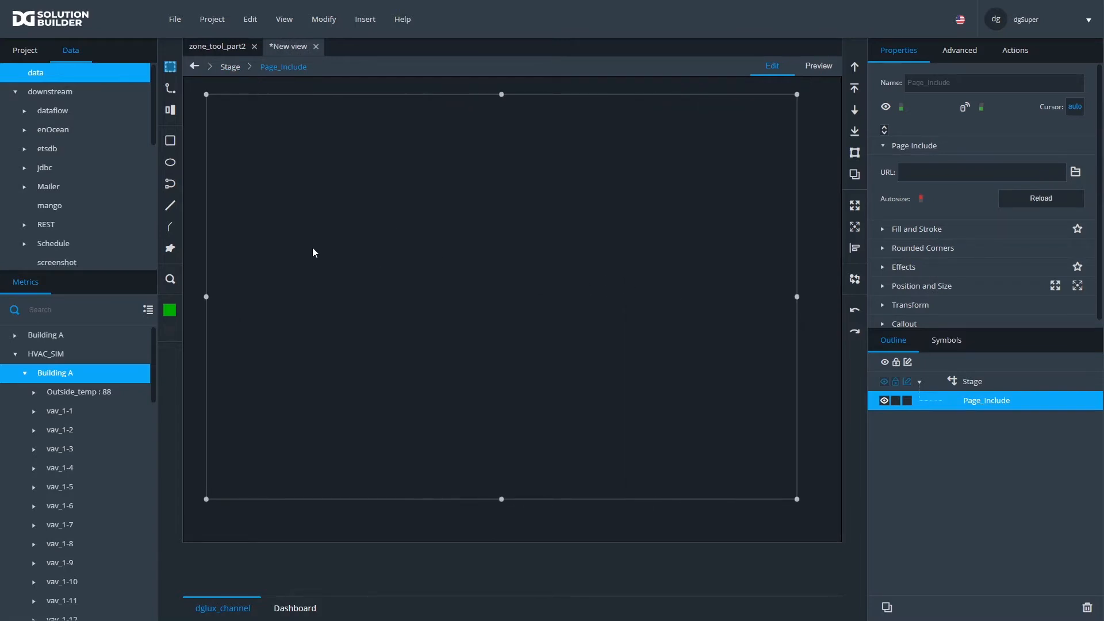
scroll(96, 164, "down", 5)
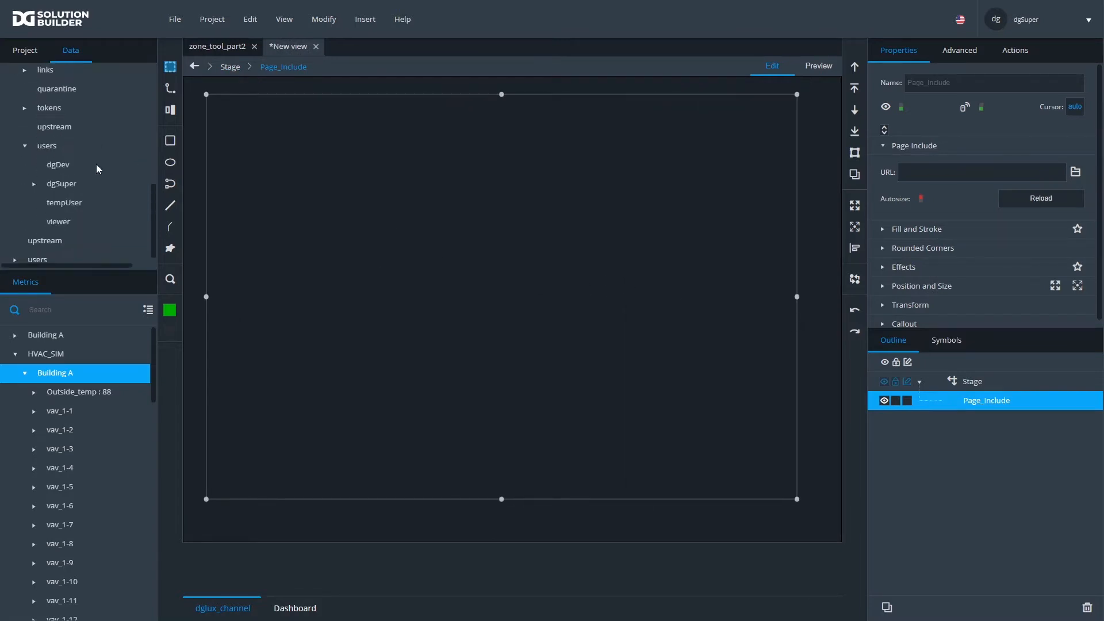
- Set the Page Include's URL to the zone_tool_part2.dg5 page from the project files
left_click(25, 60)
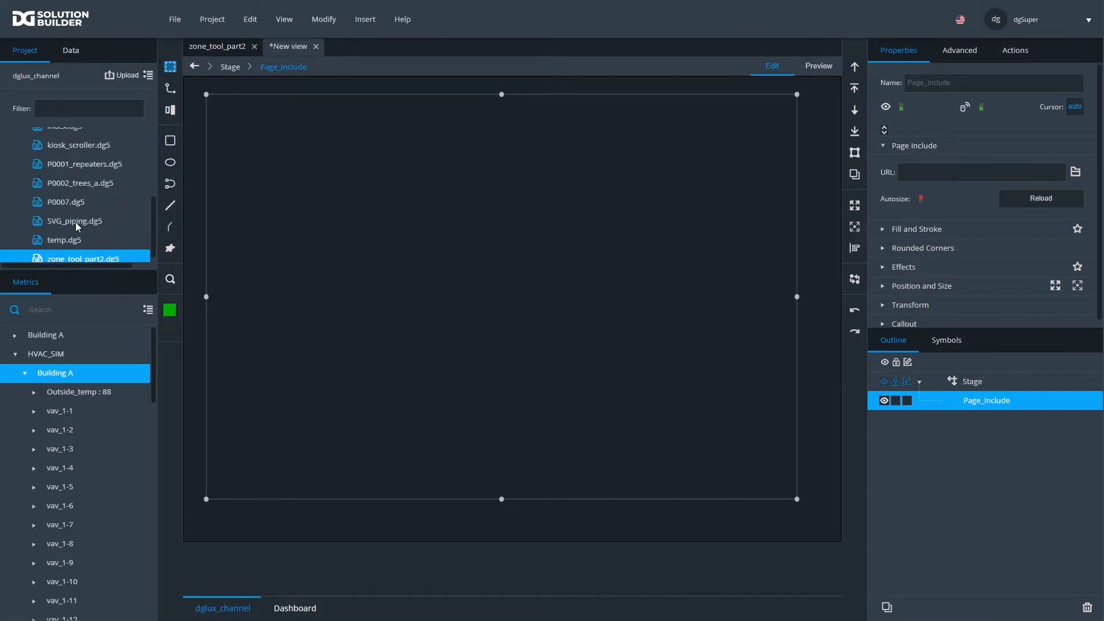
left_click_drag(81, 259, 975, 173)
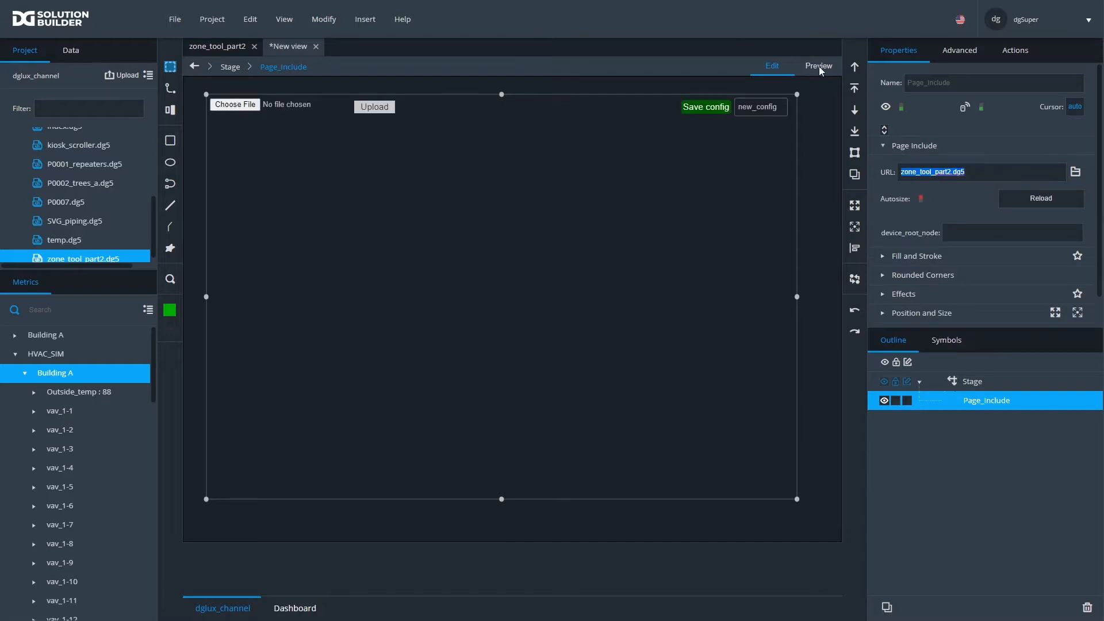
left_click(947, 516)
left_click(969, 384)
left_click(988, 402)
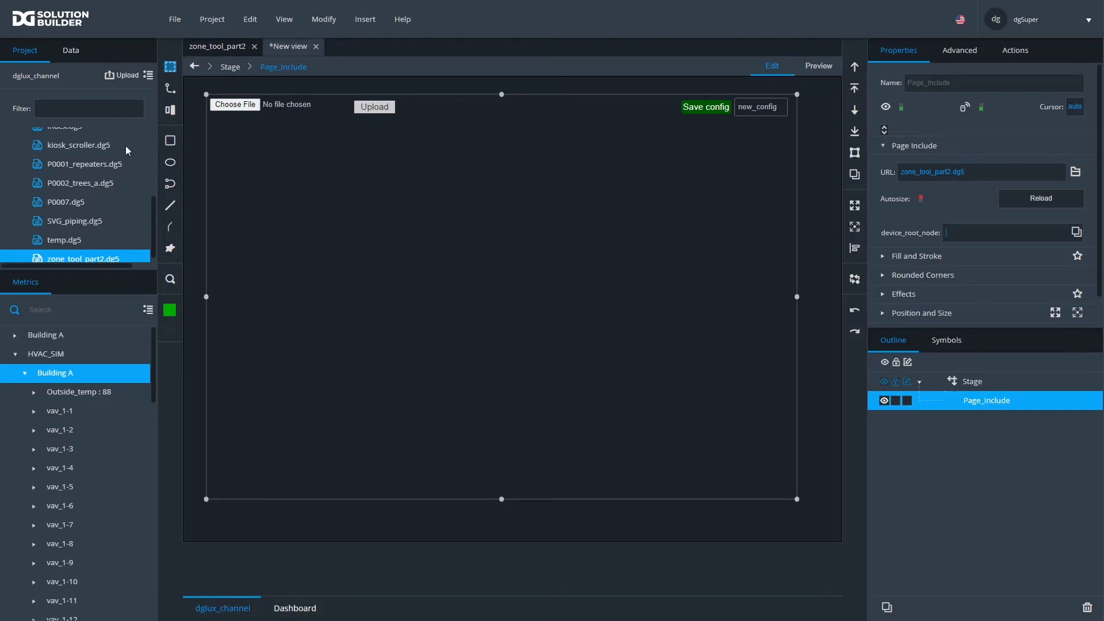
- Try the HVAC node under Building A as the Page Include's device_root_node, then clear the value
left_click(72, 51)
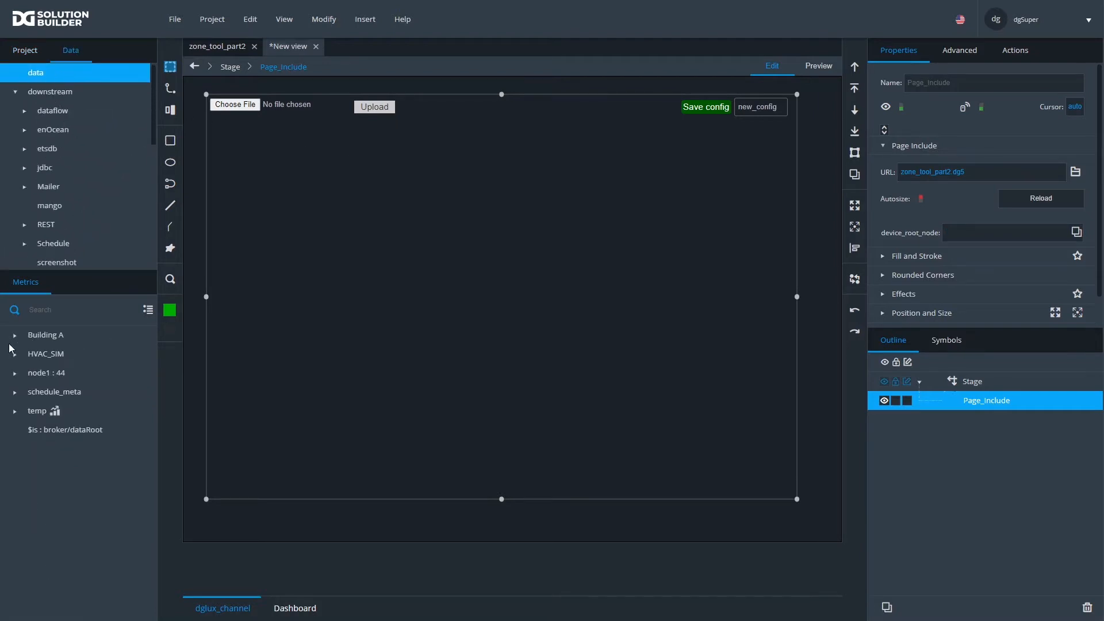
double_click(47, 343)
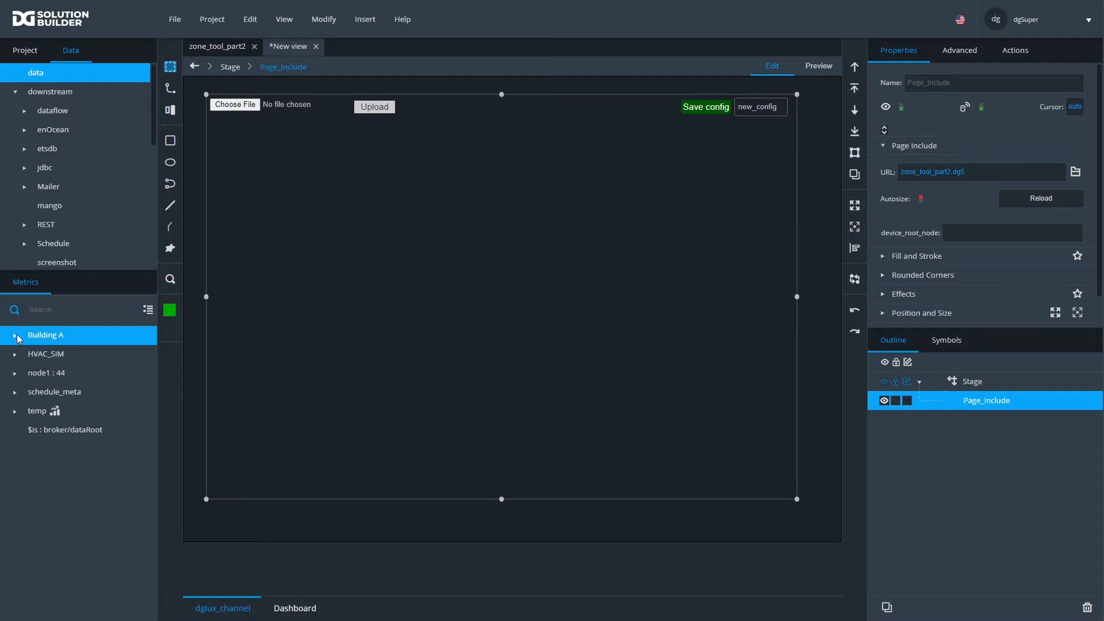
double_click(47, 360)
left_click_drag(46, 362, 1001, 238)
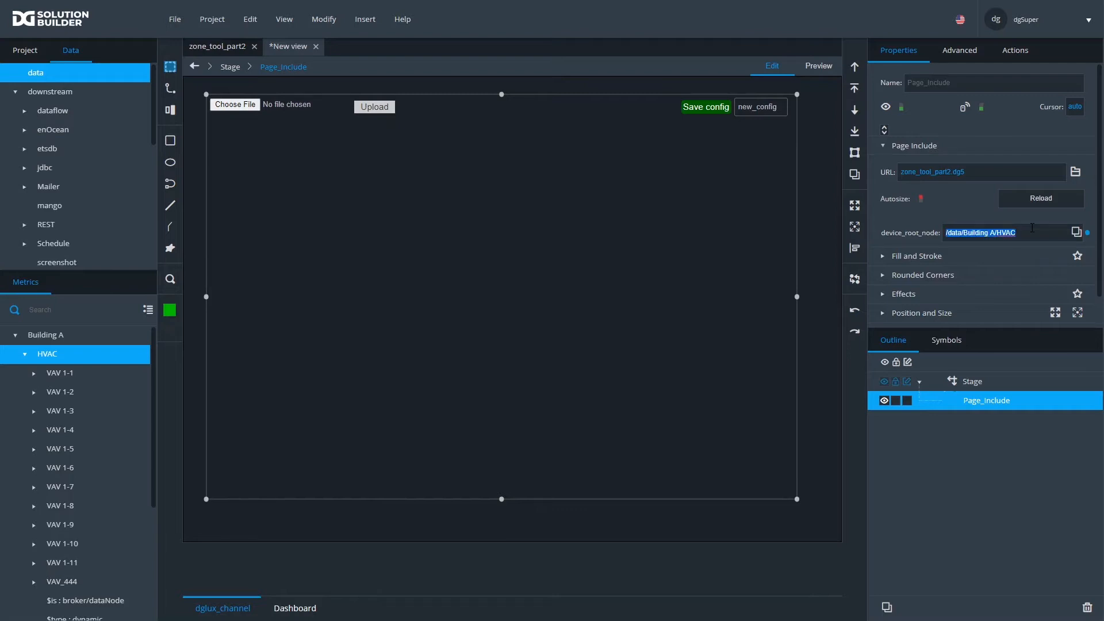
key("BackSpace")
- Set the Page Include's device_root_node to the /data/HVAC_SIM/Building A node
left_click(23, 342)
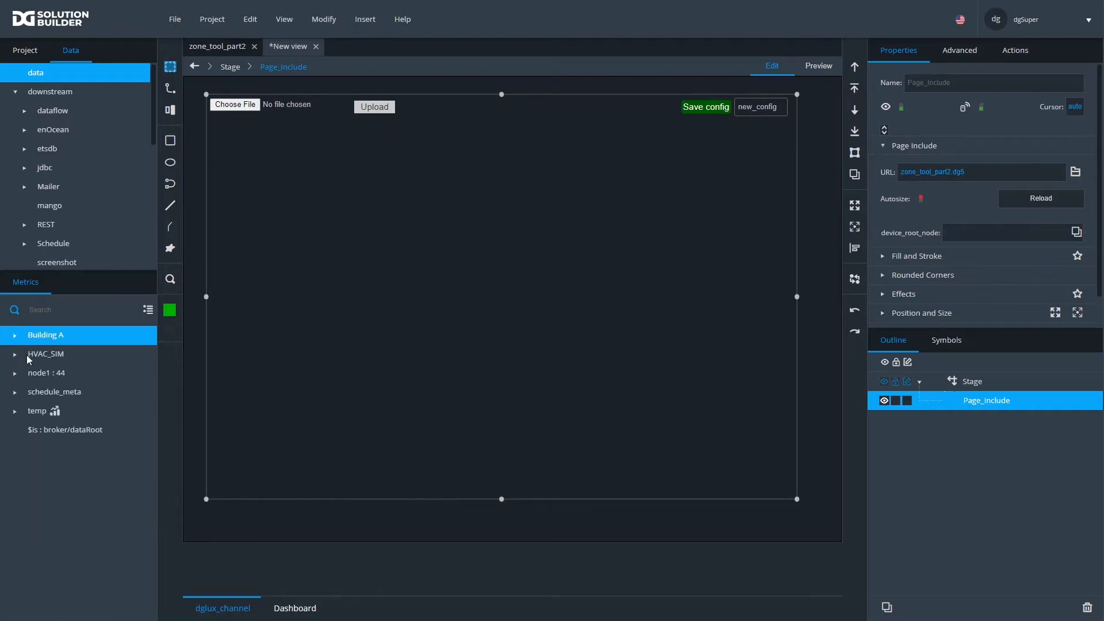
left_click(15, 356)
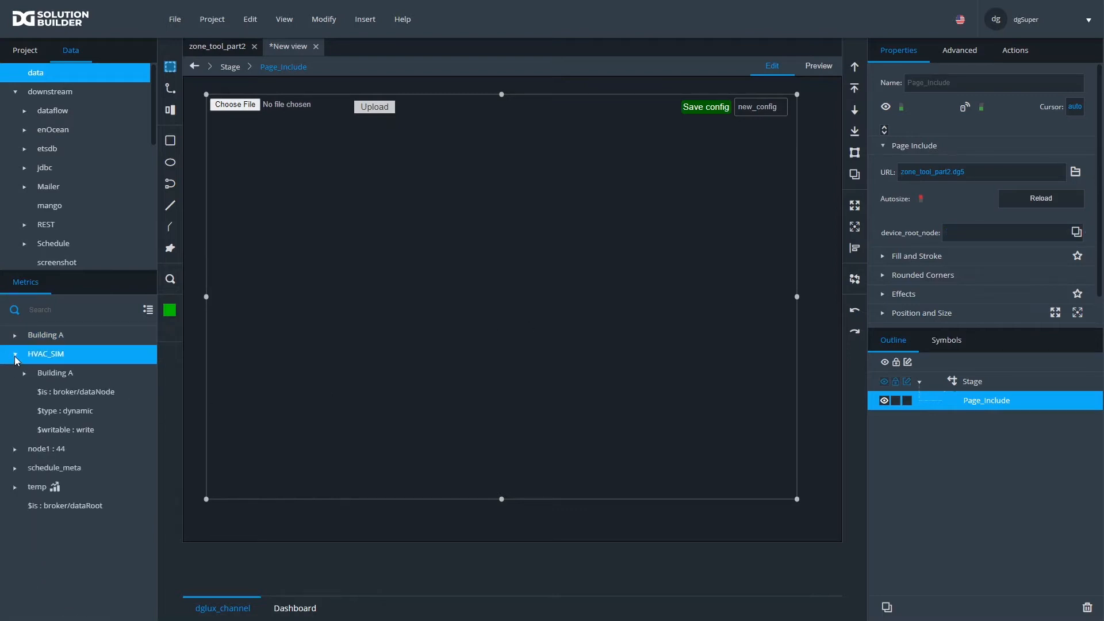
left_click_drag(36, 374, 982, 236)
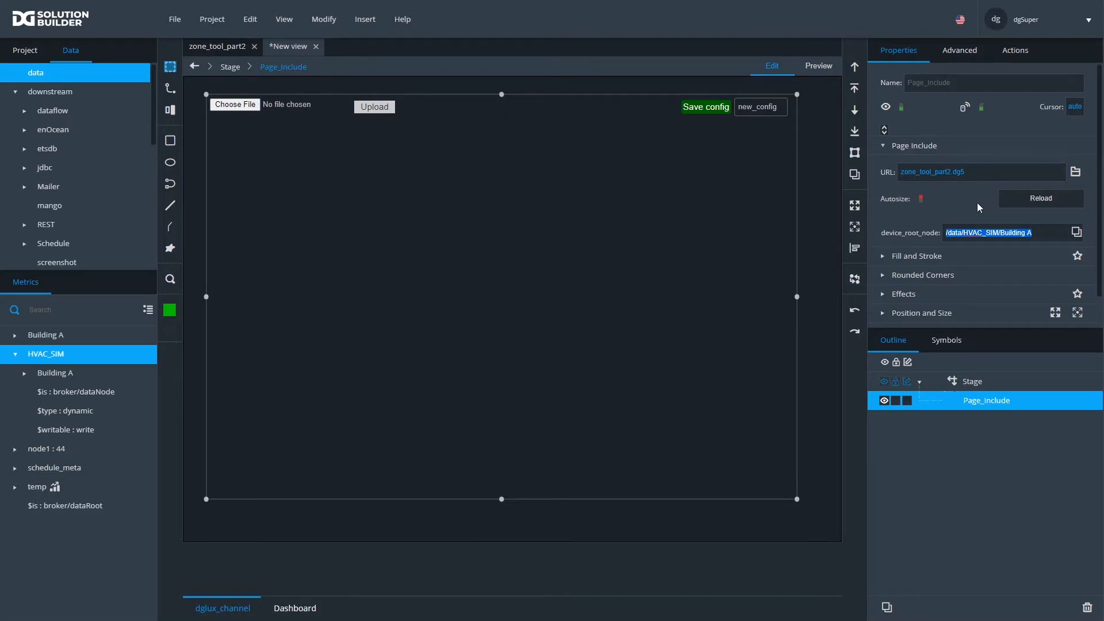
- Close the new view without saving and put the zone_tool_part2 page in preview mode
left_click(316, 46)
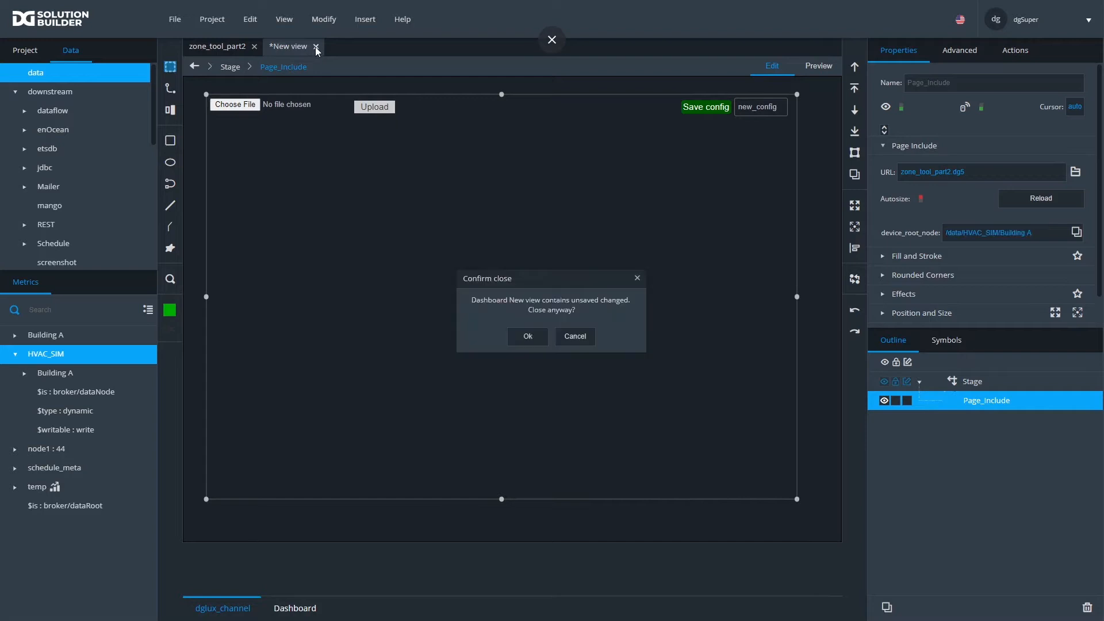
left_click(521, 340)
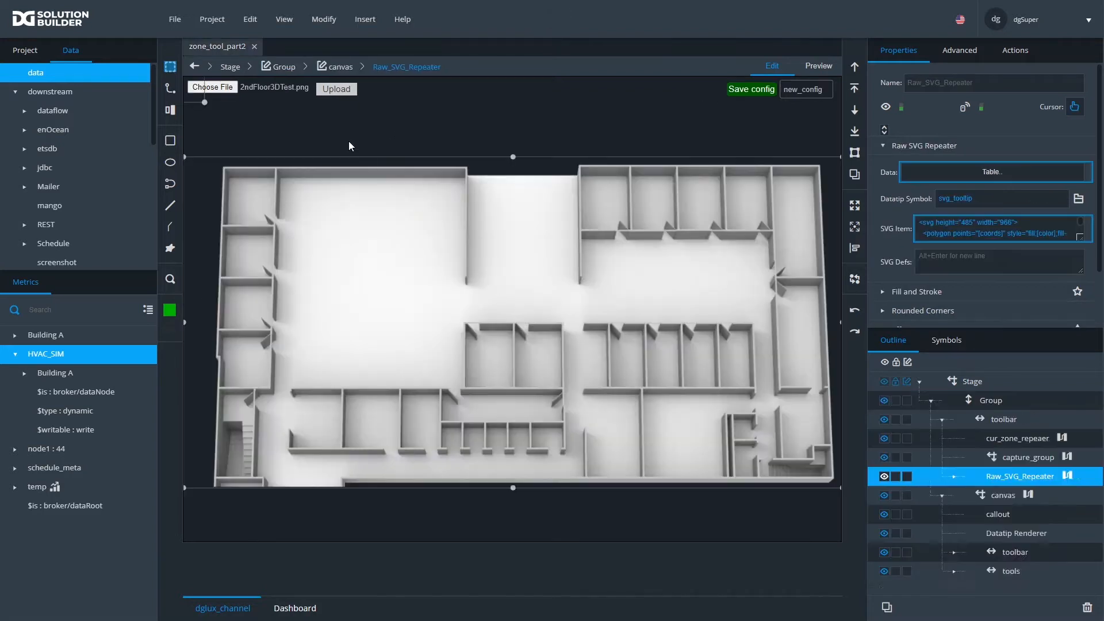
left_click(817, 67)
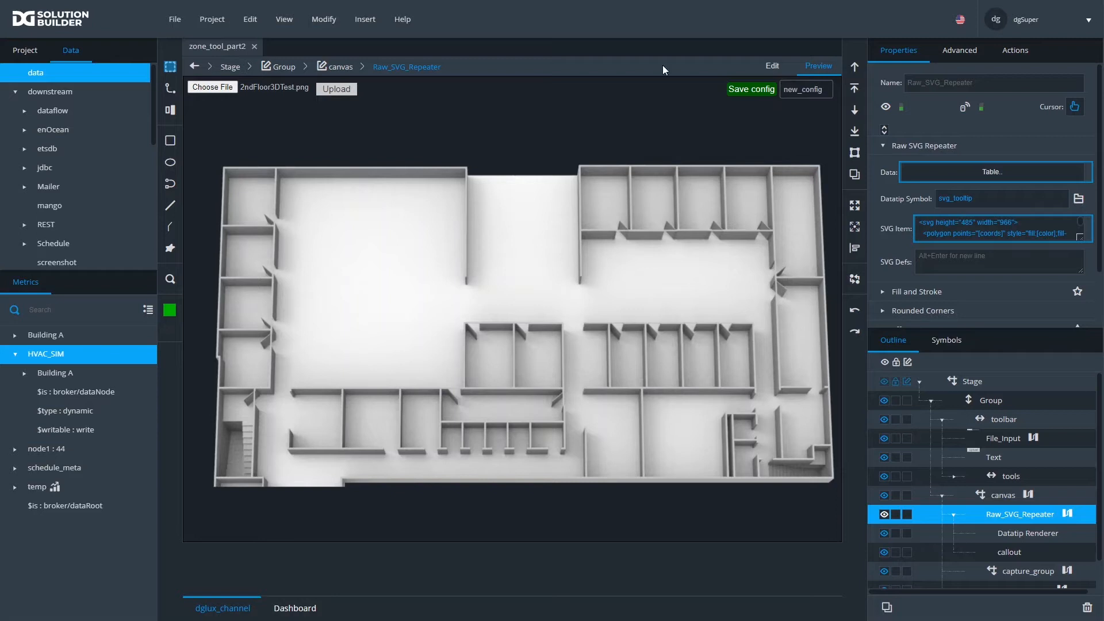
- Outline zones over the four small rooms stacked along the floor plan's left wall
left_click(223, 223)
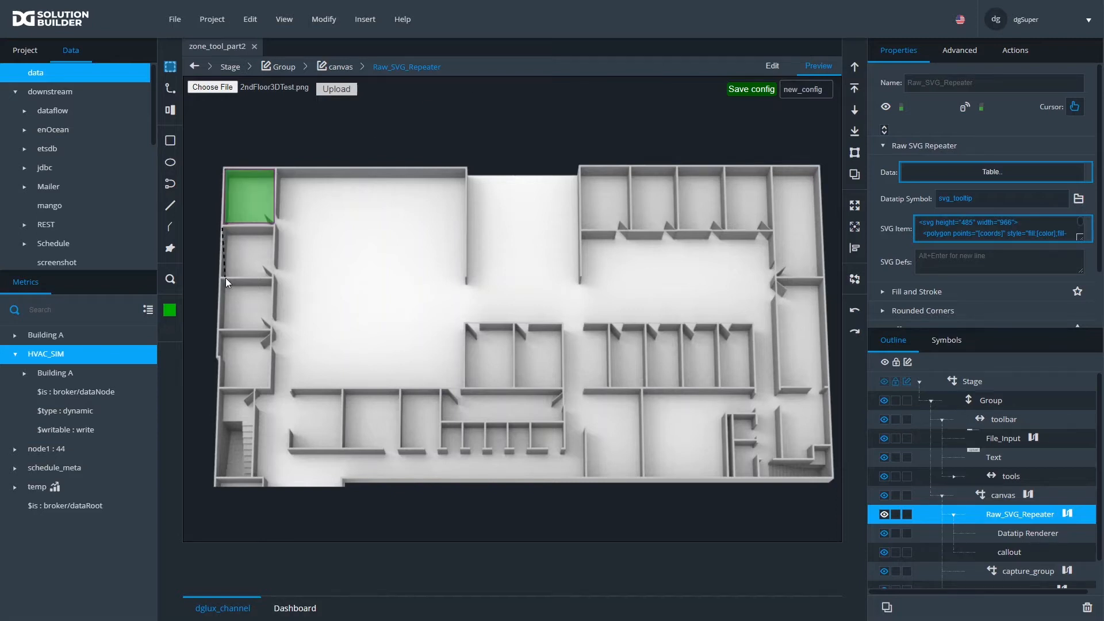
left_click(273, 274)
left_click(273, 227)
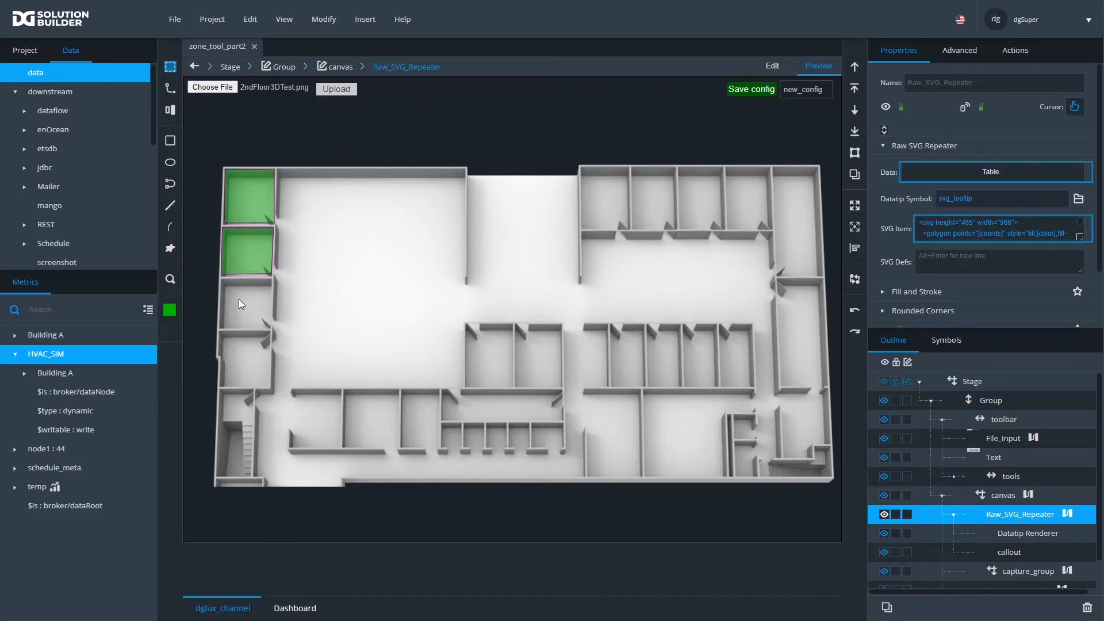
left_click(272, 281)
left_click(269, 386)
left_click(271, 332)
- Outline a zone over the large open area beside the four small rooms
left_click(278, 171)
left_click(274, 387)
left_click(464, 387)
left_click(465, 169)
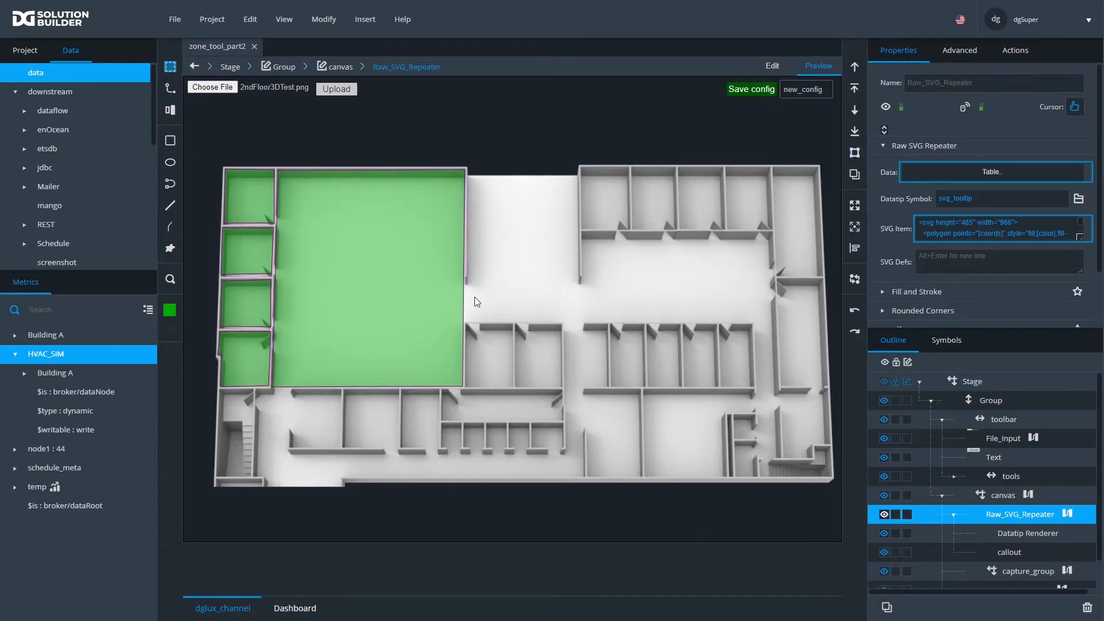
- Outline zones over the two adjoining rooms just right of the large open area's lower corner
left_click(464, 385)
left_click(513, 387)
left_click(515, 325)
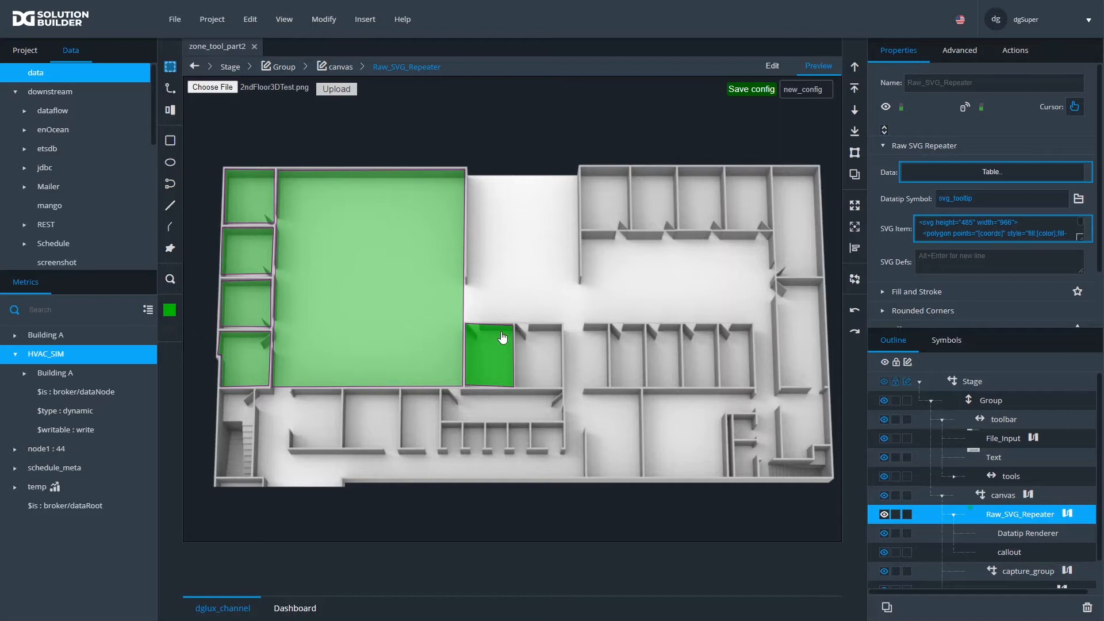
left_click(517, 386)
left_click(562, 387)
left_click(562, 325)
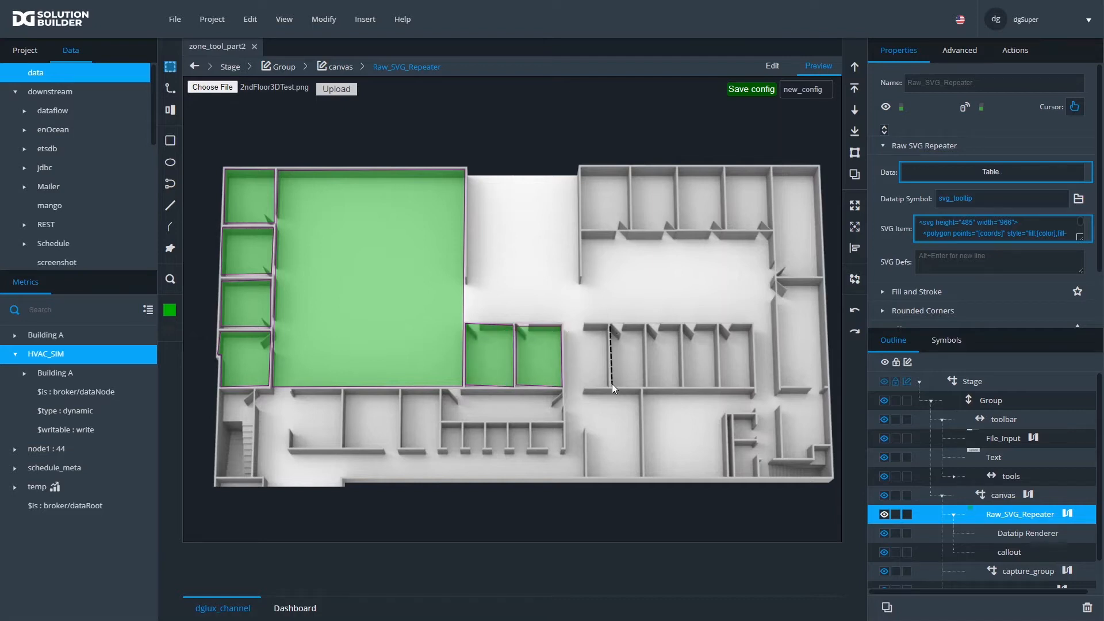
- Outline zones over the four narrow rooms in the middle row of the floor plan's right half
left_click(645, 327)
left_click(682, 328)
left_click(684, 326)
left_click(685, 384)
left_click(717, 383)
left_click(717, 327)
left_click(721, 327)
left_click(722, 385)
left_click(752, 385)
left_click(752, 327)
- Outline zones over the first two rooms of the row along the floor plan's upper right wall
left_click(582, 168)
left_click(582, 228)
left_click(628, 229)
left_click(630, 169)
left_click(633, 169)
left_click(632, 229)
left_click(677, 229)
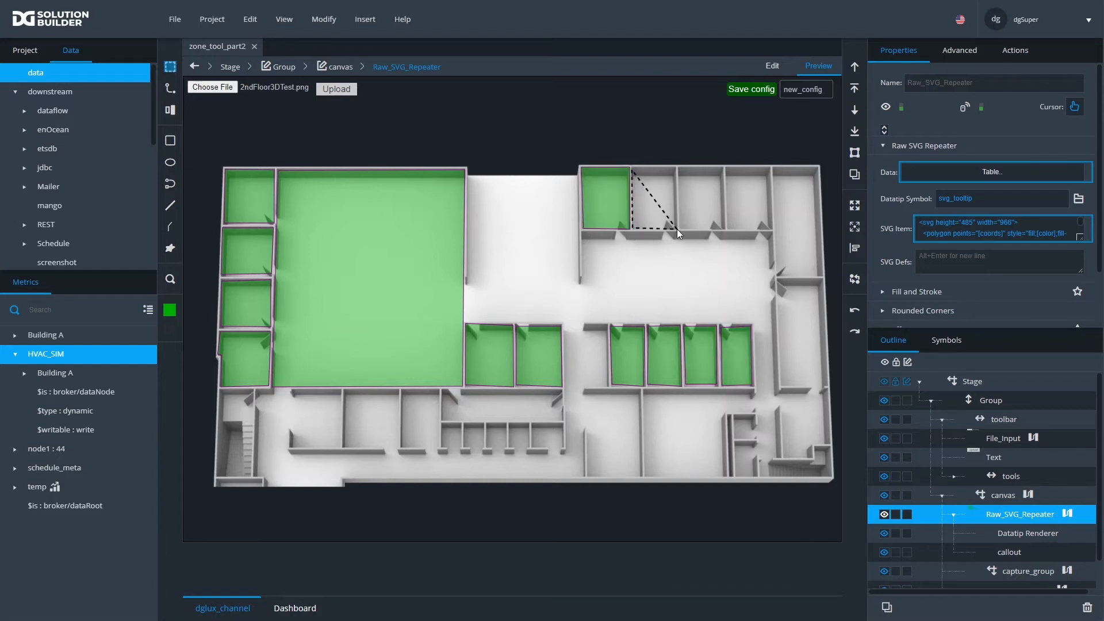
left_click(679, 169)
- Outline zones over the third and fourth rooms of the upper right row
left_click(681, 170)
left_click(680, 228)
left_click(722, 228)
left_click(722, 170)
left_click(727, 170)
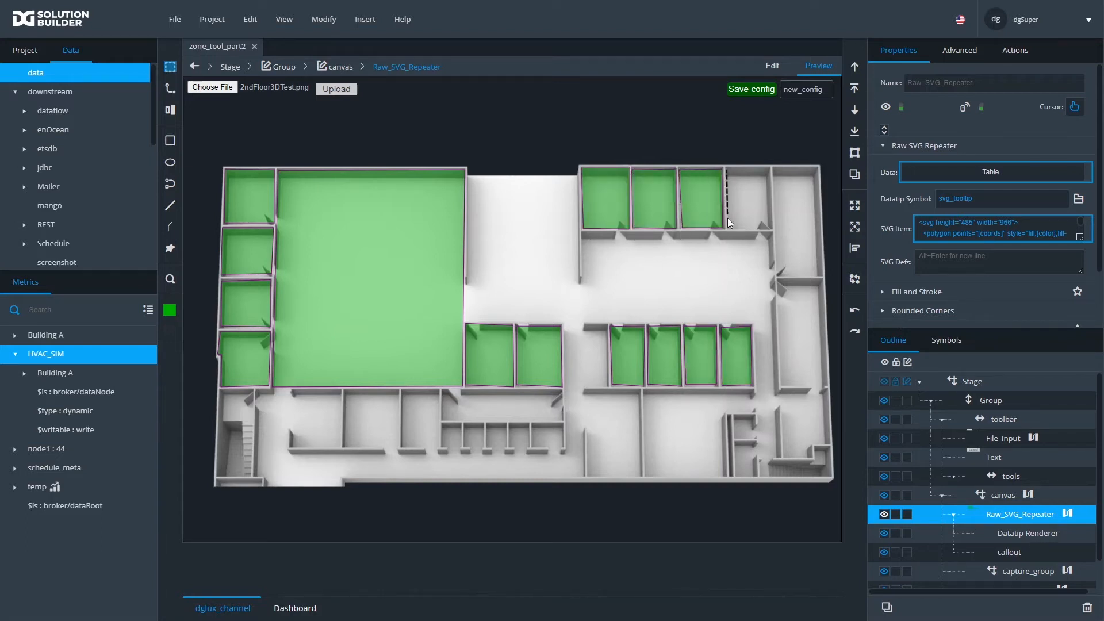
left_click(767, 170)
- Outline zones over the two tall rooms along the floor plan's far right wall
left_click(774, 170)
left_click(778, 274)
left_click(822, 274)
left_click(819, 170)
left_click(778, 282)
left_click(824, 281)
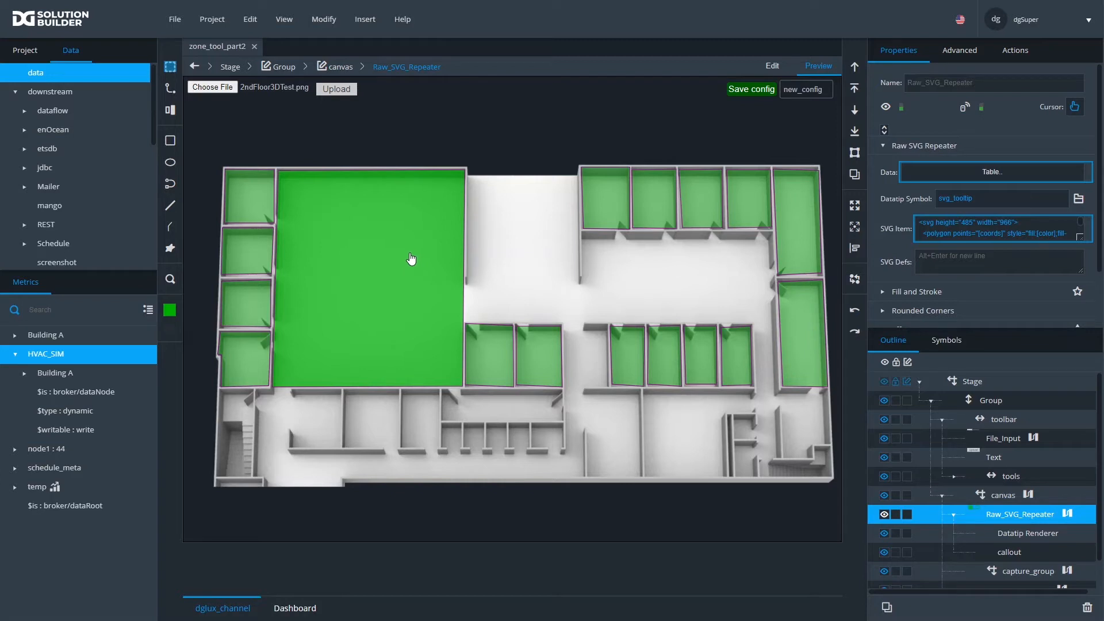
- Name the upper-left corner room's zone as its occupant's office, assign device VAV 1-1 and save the zone info
left_click(253, 196)
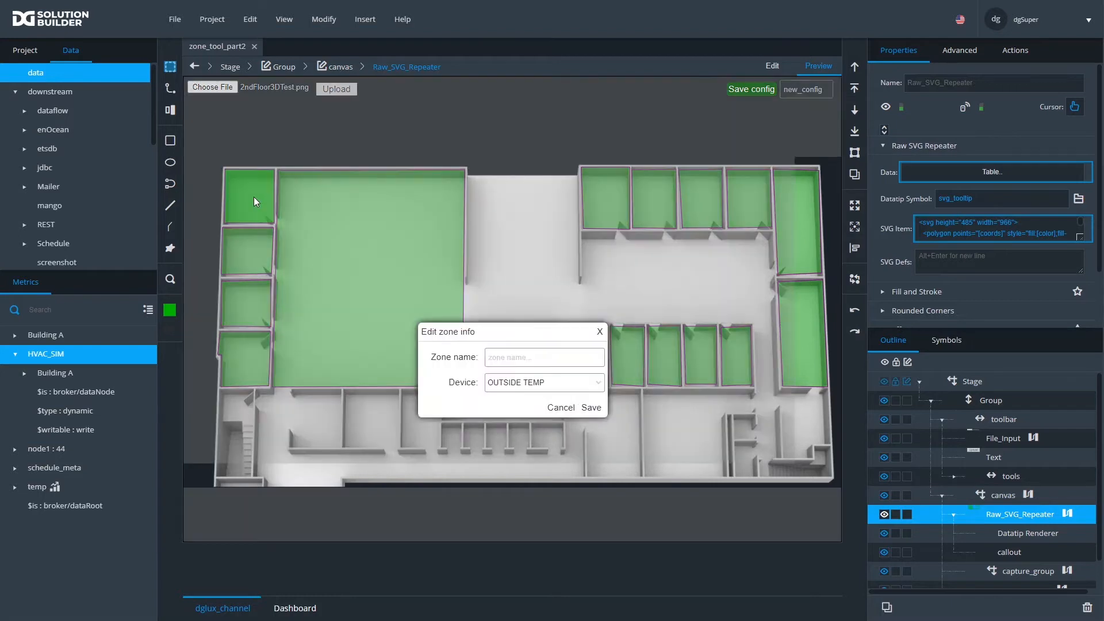
type("Bens office")
left_click(544, 335)
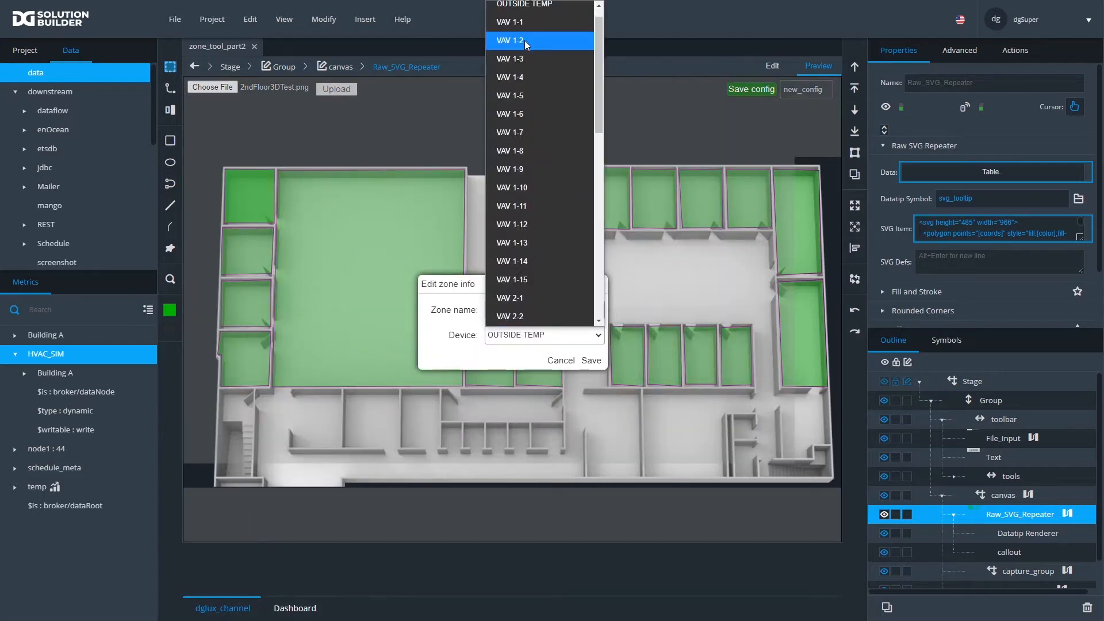
left_click(525, 43)
left_click(590, 360)
- Name the second left-wall room's zone as its occupant's office, assign device VAV 1-2 and save the zone info
left_click(248, 251)
type("Bill's office")
left_click(522, 339)
left_click(525, 54)
left_click(592, 360)
- Name the third left-wall room's zone as its occupant's office, assign a VAV device and save the zone info
left_click(247, 303)
type("Natalies's office")
left_click(533, 335)
left_click(525, 65)
left_click(593, 361)
- Name the fourth left-wall room's zone as its occupant's office, assign a VAV device and save the zone info
left_click(248, 357)
left_click(510, 312)
type("Remy's office")
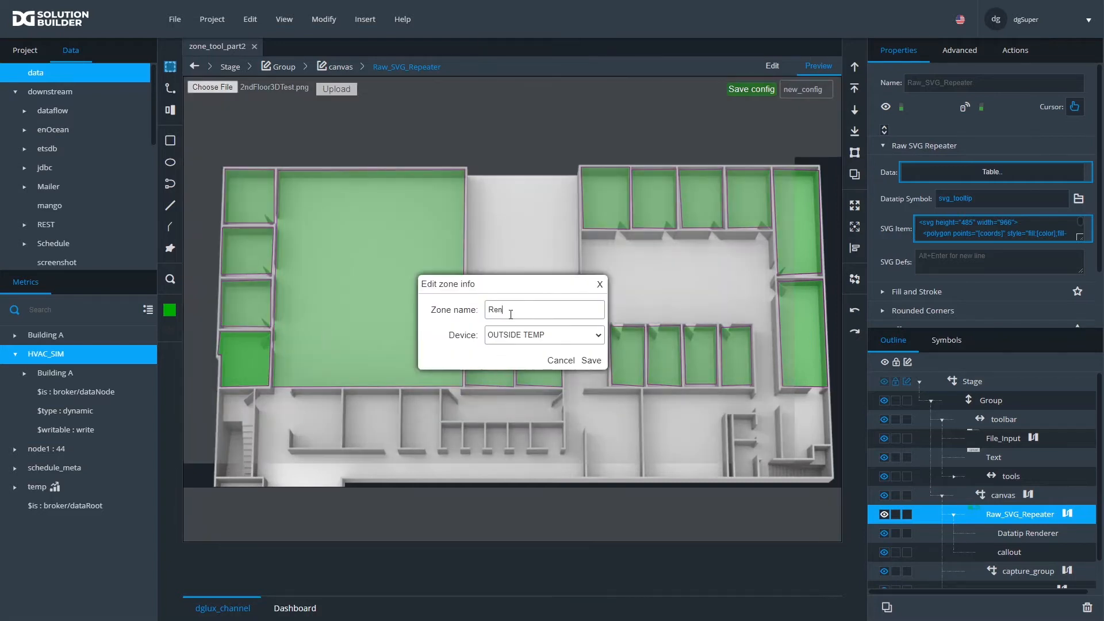
left_click(520, 335)
left_click(520, 136)
left_click(592, 361)
- Name the large open area's zone "Main work area A", assign device VAV 1-5 and save the zone info
left_click(357, 246)
left_click(522, 313)
type("Main work area A")
left_click(532, 340)
left_click(529, 114)
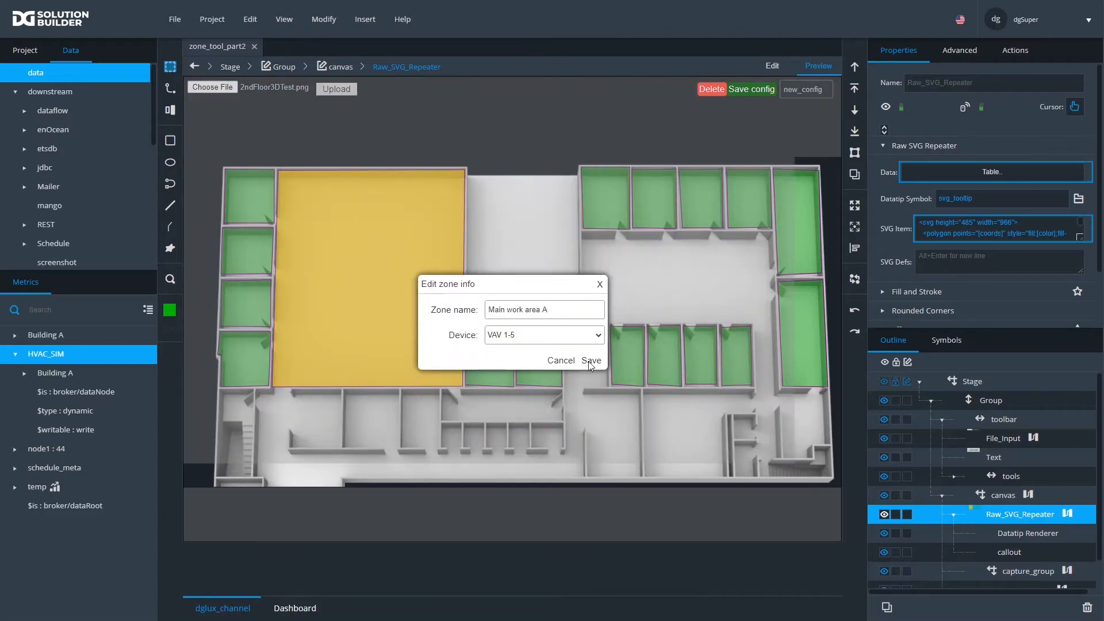
left_click(590, 361)
- Name the zone of the room adjoining the main work area as its occupant's office and assign it a VAV device
left_click(494, 368)
left_click(528, 315)
type("Mike's office")
left_click(522, 335)
left_click(525, 97)
left_click(590, 360)
- Name the second of the two adjoining central rooms' zones "Print room" and assign it a VAV device
left_click(542, 353)
left_click(560, 316)
type("Print room")
left_click(550, 334)
left_click(539, 153)
left_click(589, 361)
- Name the first upper right room's zone "VP office" and assign it a VAV device
left_click(605, 214)
left_click(544, 311)
type("VP office")
left_click(541, 335)
left_click(540, 138)
left_click(591, 360)
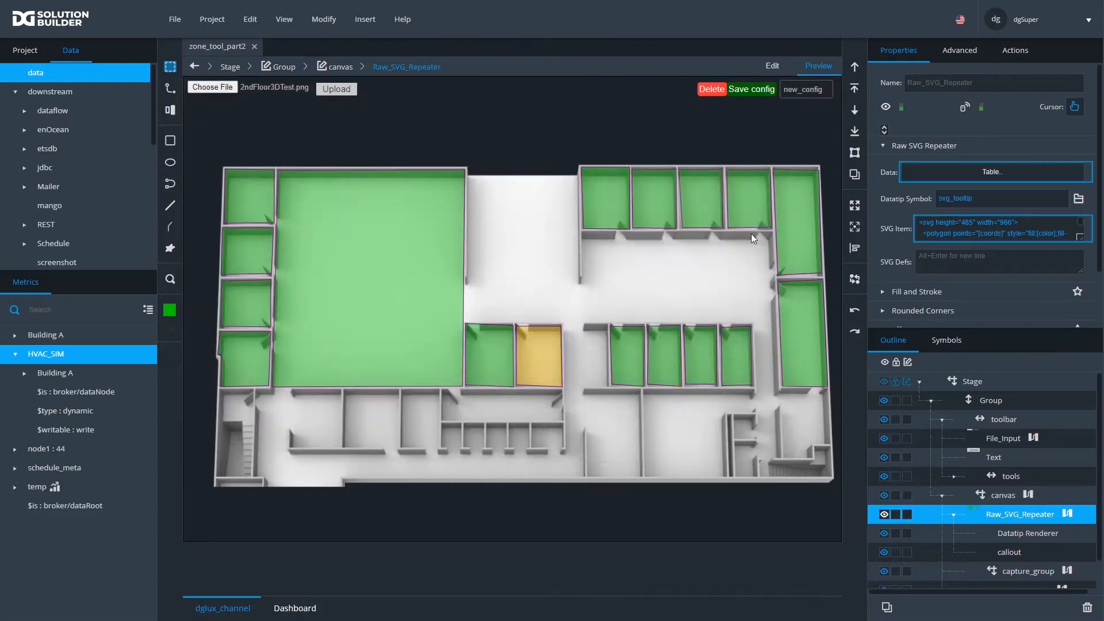
- Name the second upper right room's zone "IT office" and assign it device VAV 1-9
left_click(654, 213)
left_click(554, 307)
type("IT office")
left_click(543, 336)
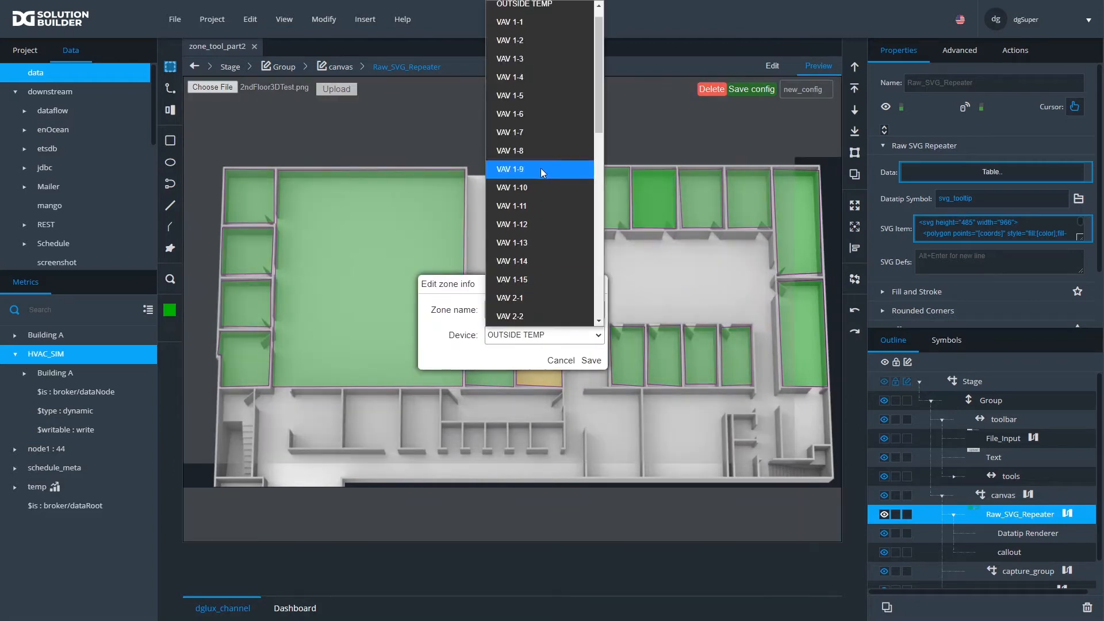
left_click(541, 169)
left_click(591, 360)
- Name the third upper right room's zone "ping pong room" and assign it a VAV device
left_click(700, 212)
left_click(535, 312)
type("ping pong room")
left_click(541, 335)
left_click(575, 169)
left_click(590, 361)
- Name the fourth upper right room's zone "Graphics" and assign it a VAV device
left_click(748, 213)
left_click(575, 310)
type("Graphics")
left_click(559, 335)
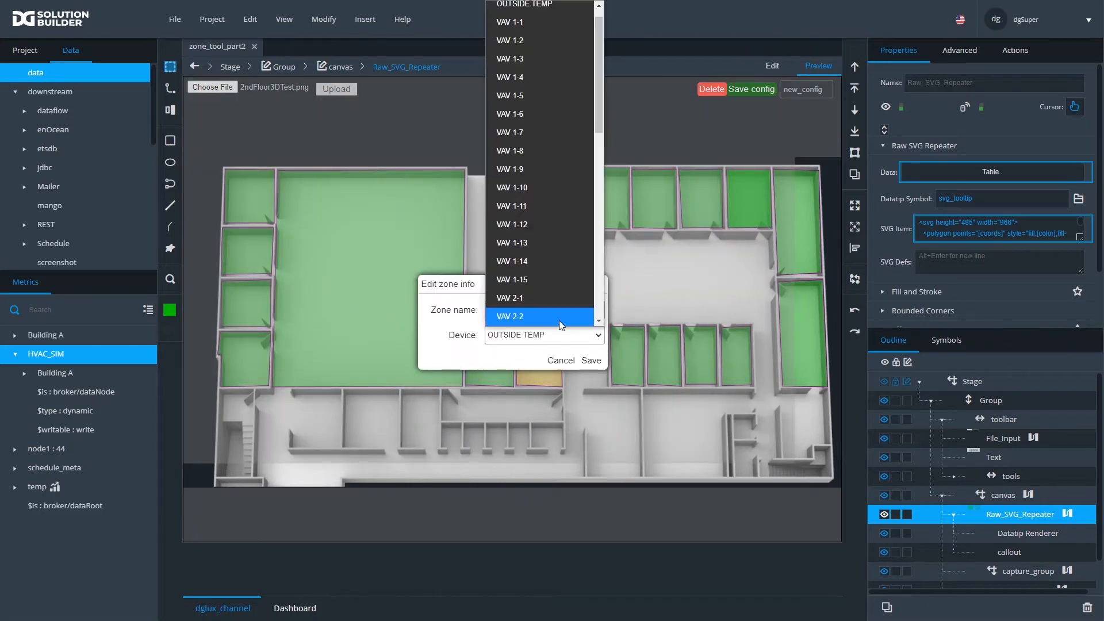
left_click(561, 317)
left_click(590, 361)
- Name the tall upper-right corner room's zone "Conf room A" and assign it a VAV device
left_click(796, 221)
left_click(556, 310)
type("Conf room A")
left_click(552, 334)
left_click(541, 298)
left_click(590, 361)
- Name the zone of the tall room below the corner conference room "Conf Room B" and assign it a VAV device
left_click(803, 333)
left_click(535, 308)
type("Conf Room B")
left_click(532, 334)
left_click(520, 242)
left_click(590, 361)
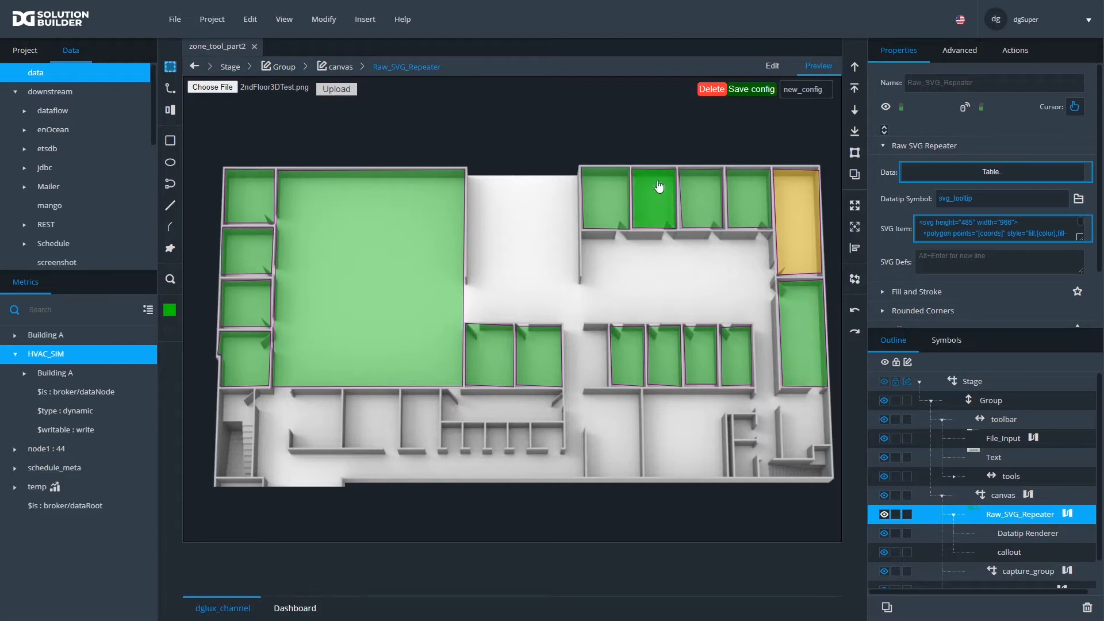
- Save the zone configuration under the name Building_A_flr_1
double_click(804, 94)
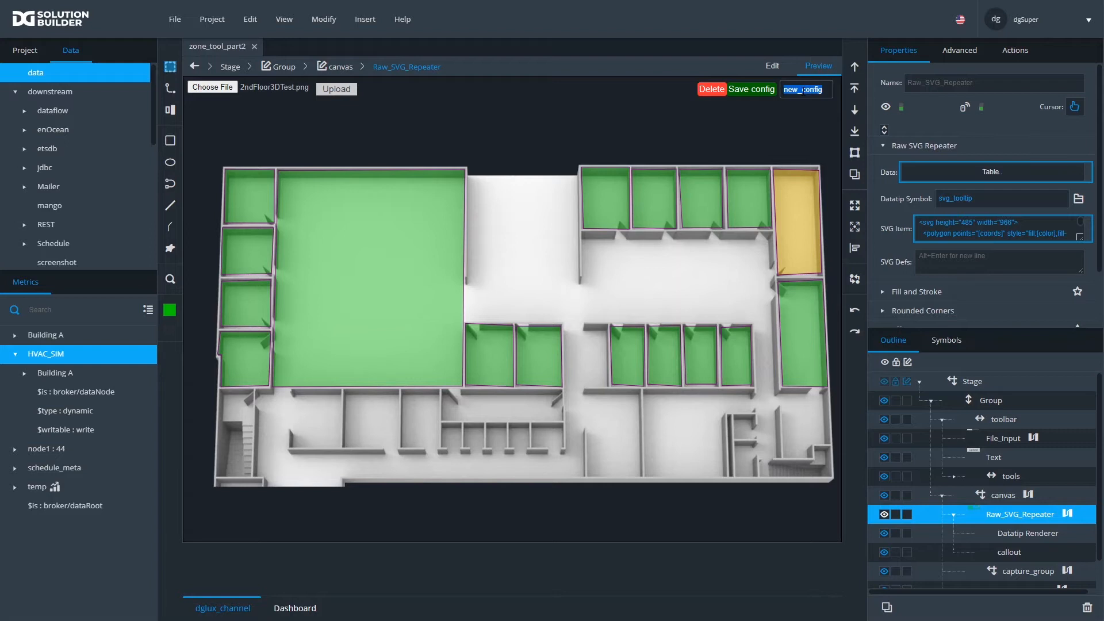
type("Building_A_flr_1")
left_click(767, 92)
- Examine the contents of Building_A_flr_1.json in the project's configs folder and close its text window
left_click(23, 61)
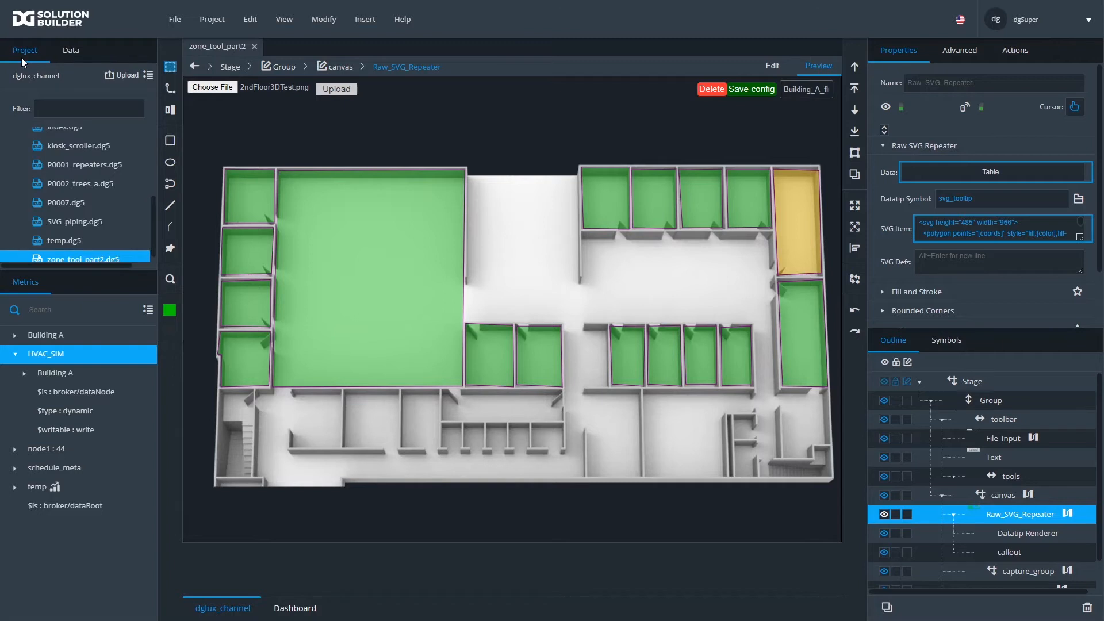
scroll(101, 170, "up", 3)
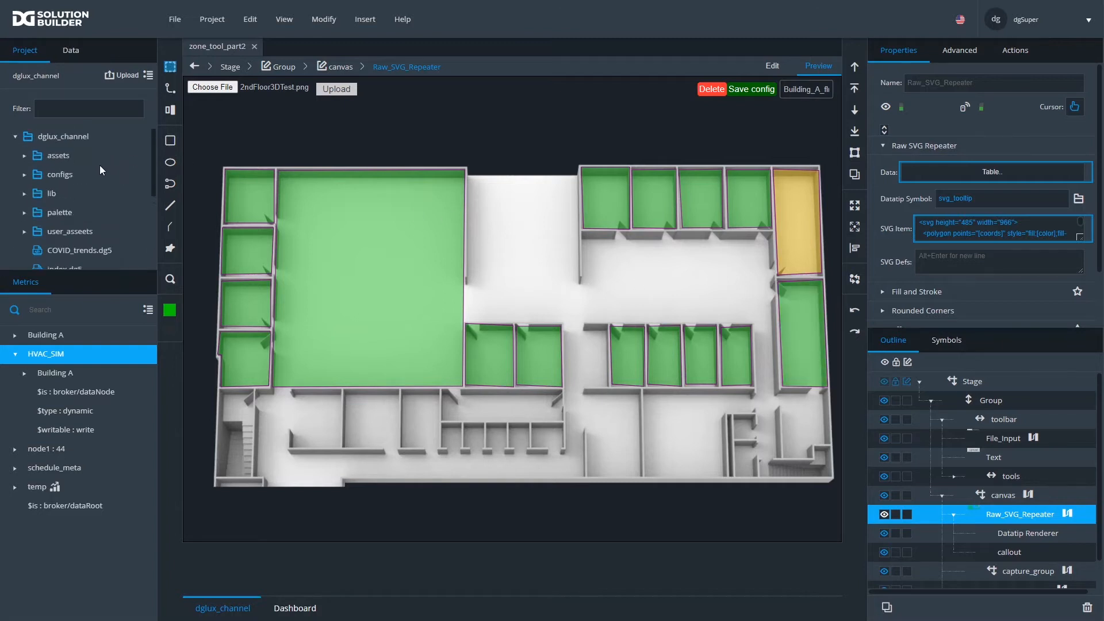
left_click(22, 155)
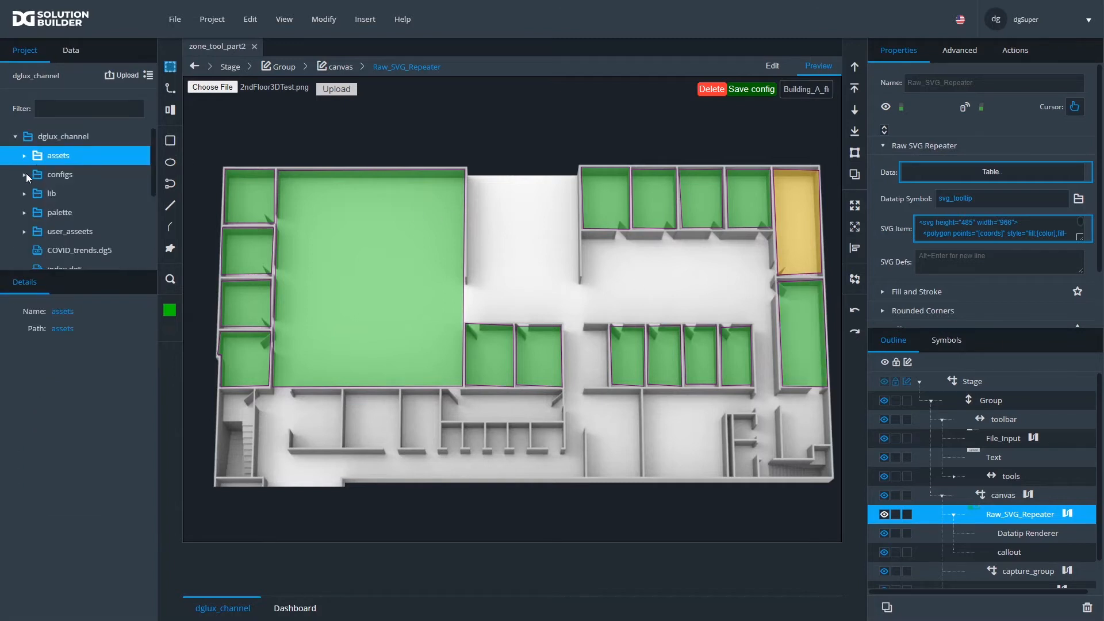
left_click(25, 174)
left_click(71, 197)
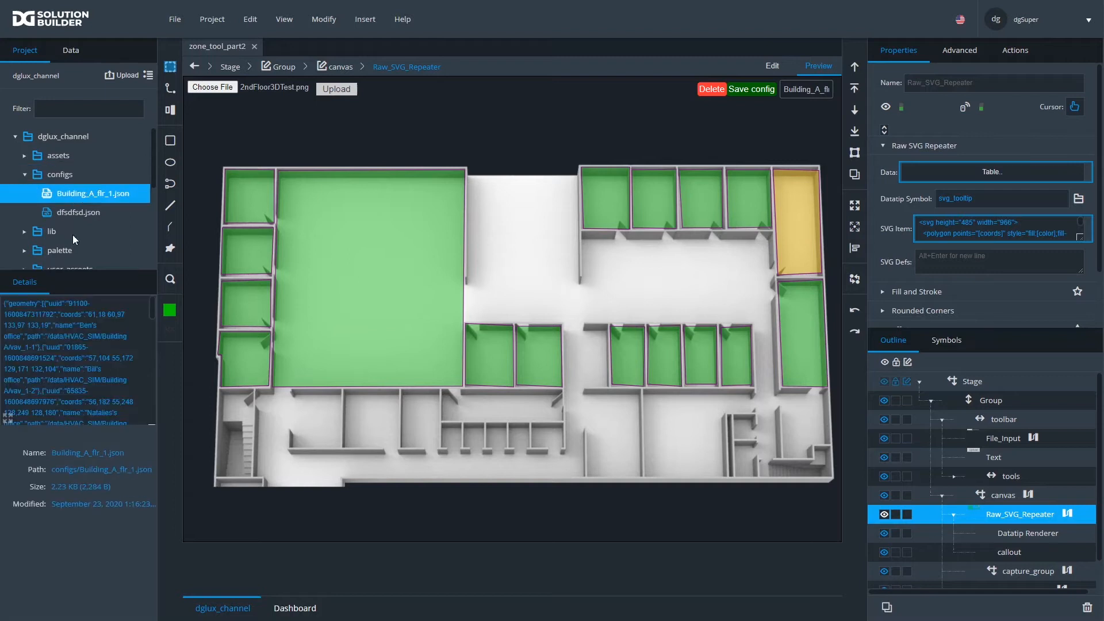
left_click(8, 418)
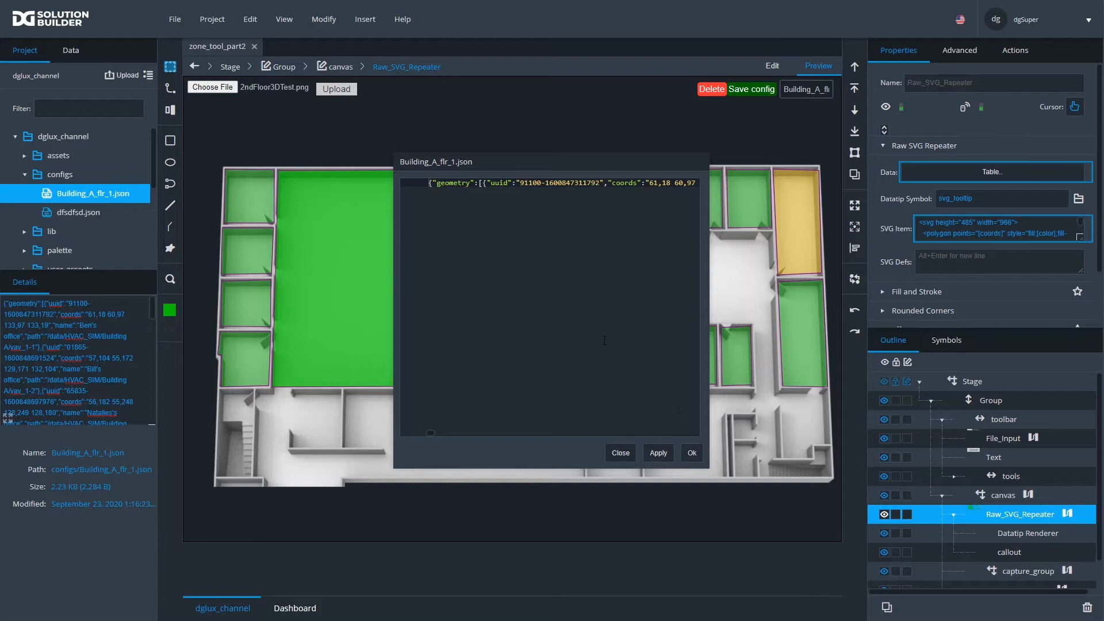
left_click(614, 454)
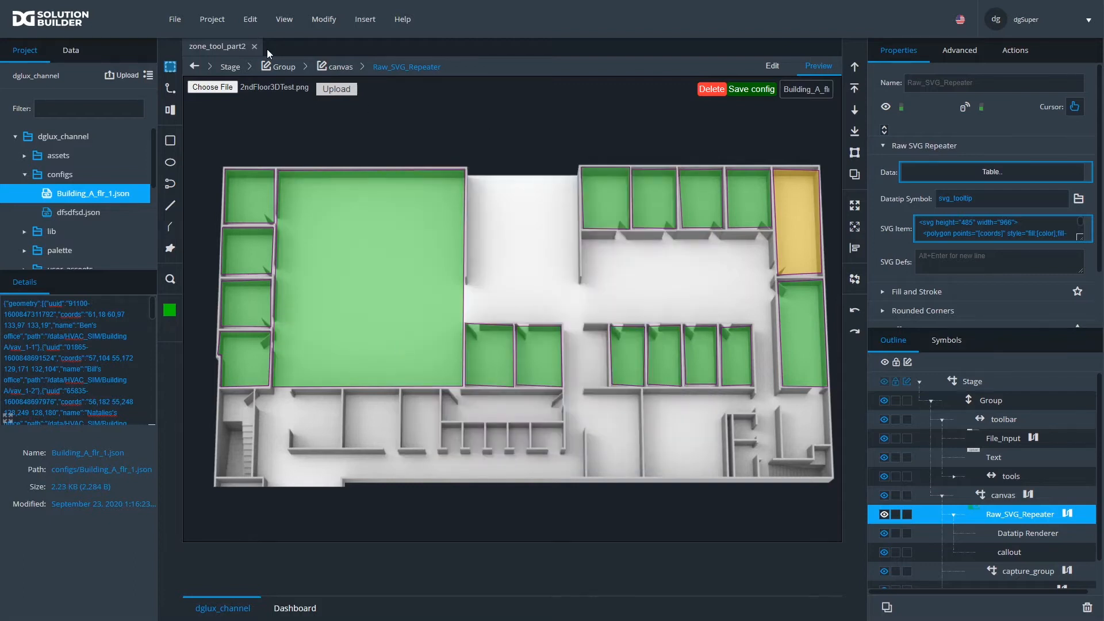
- Create a new view and open its Stage's dataflow, moved clear of the outline
left_click(176, 21)
left_click(227, 51)
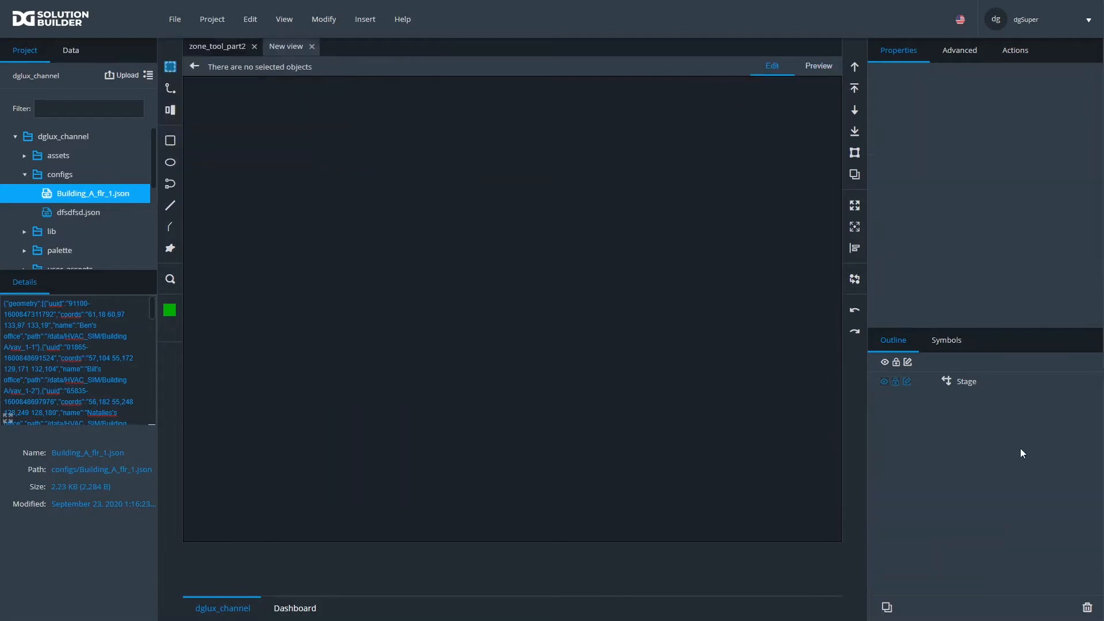
left_click(961, 382)
right_click(964, 381)
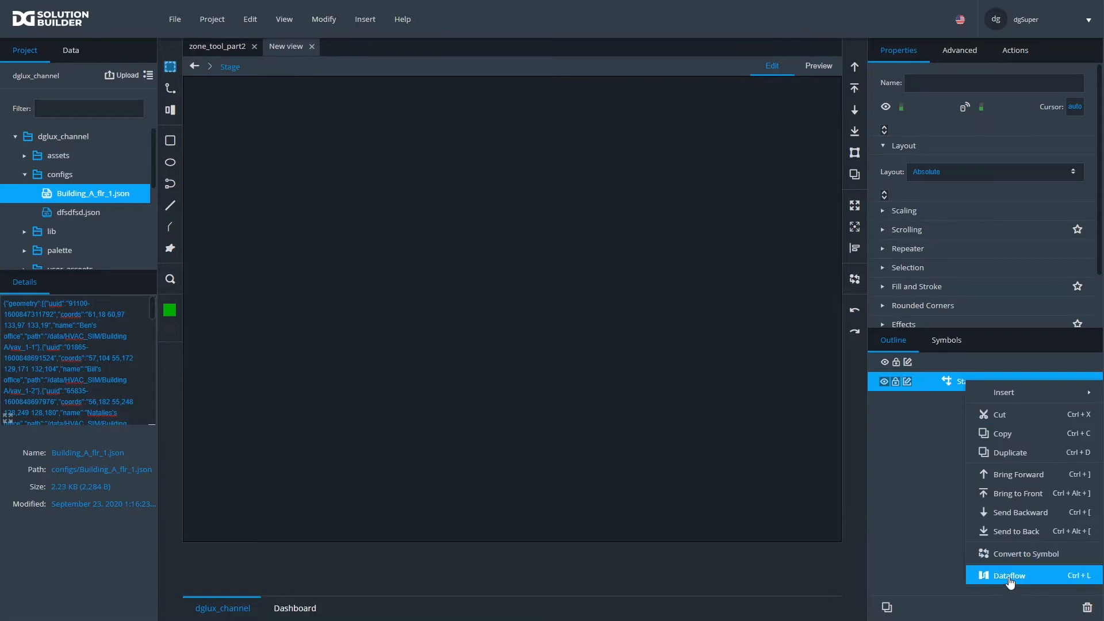
left_click(978, 571)
left_click_drag(338, 276, 496, 172)
- Add a String Loader block to the Stage dataflow with Building_A_flr_1.json as its path, and inspect its output
double_click(287, 213)
type("str")
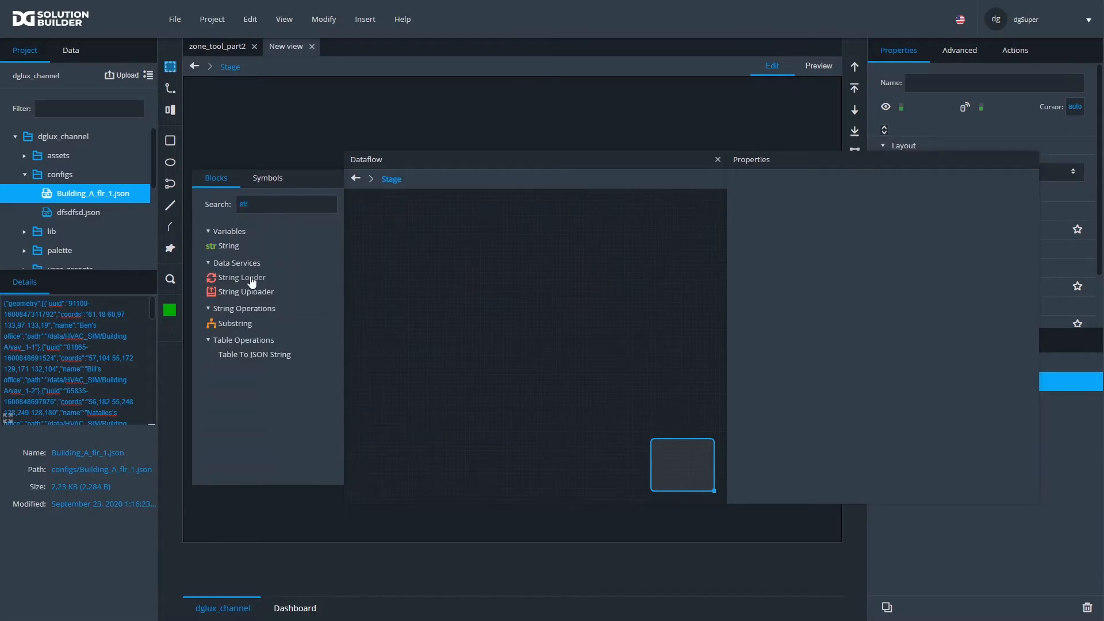
left_click_drag(251, 280, 371, 214)
left_click_drag(116, 200, 938, 436)
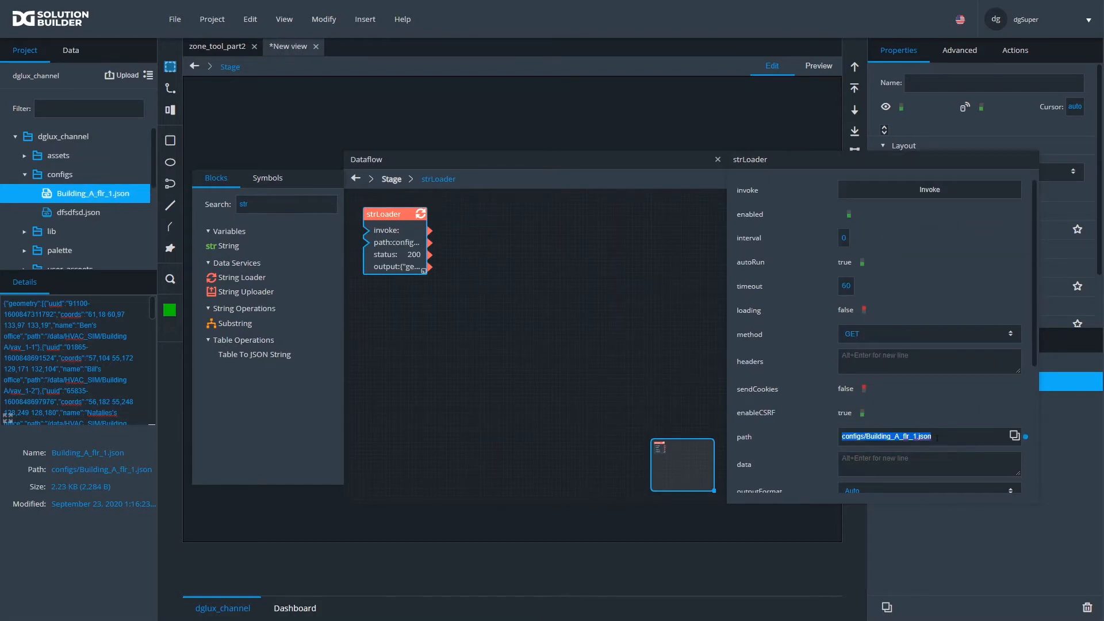
scroll(912, 427, "down", 3)
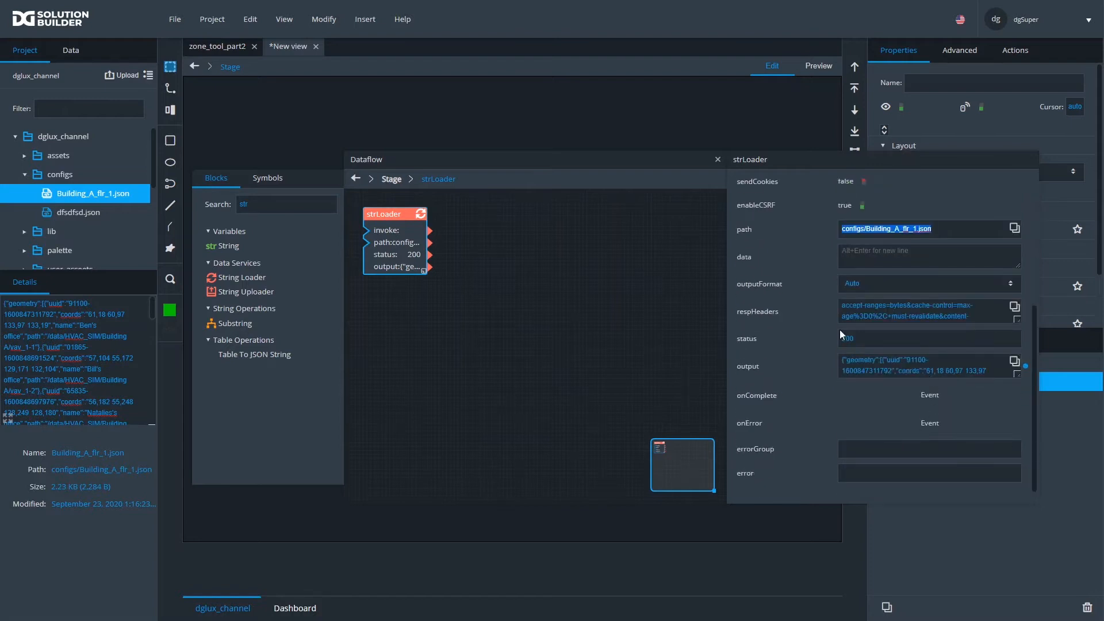
left_click(863, 365)
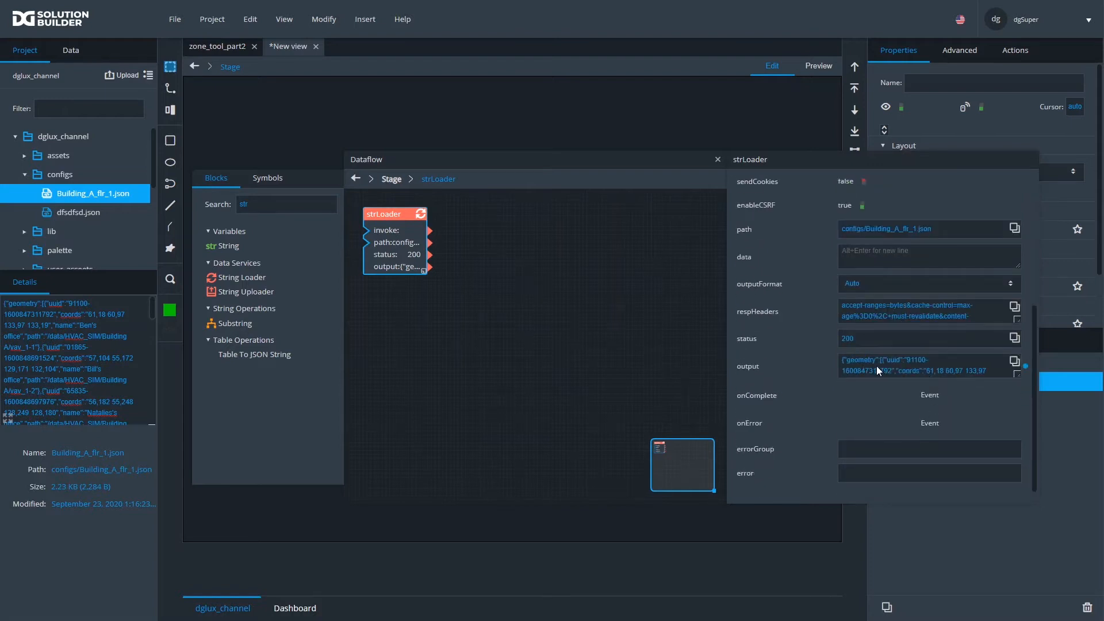
- Add a JSON Parser block fed by the string loader's output, using geometry as the selector
double_click(321, 203)
type("json")
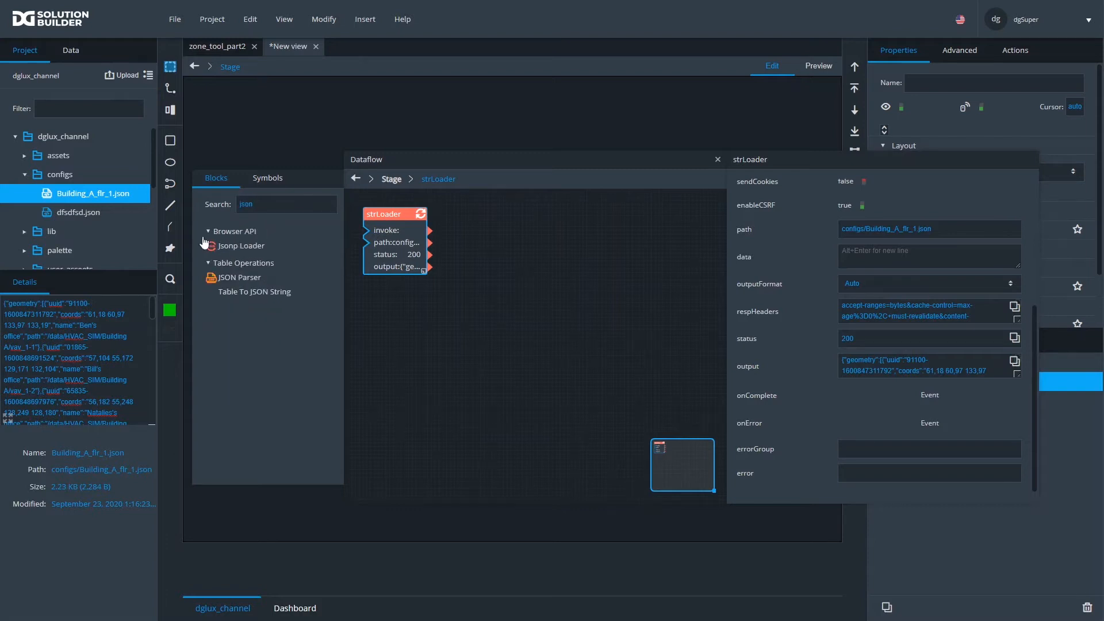
left_click_drag(222, 284, 466, 232)
left_click_drag(429, 267, 465, 214)
- Examine the zone names, coordinates and device paths in the JSON parser's output table, including the unnamed rows, and close the table
left_click(888, 224)
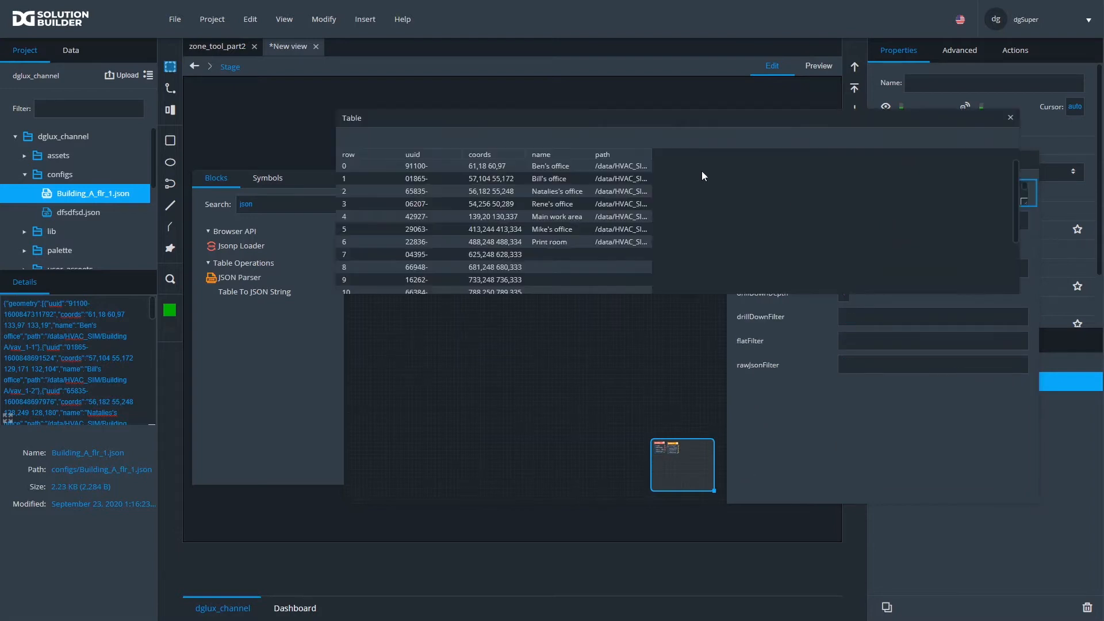
left_click_drag(589, 155, 830, 183)
left_click(1010, 117)
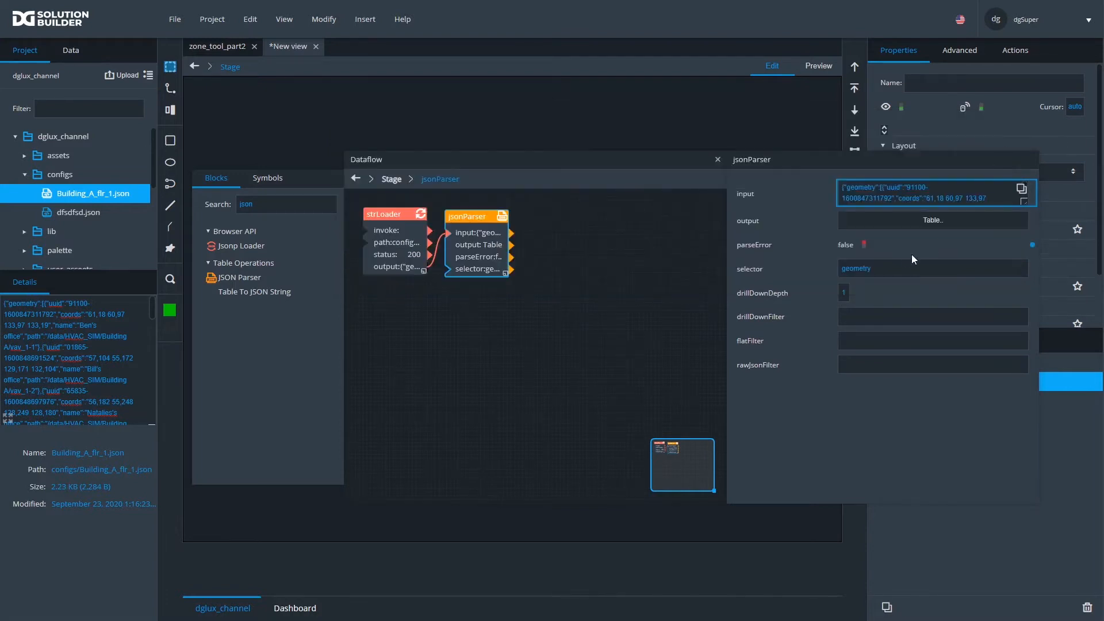
left_click(890, 223)
scroll(568, 219, "down", 3)
scroll(548, 219, "up", 3)
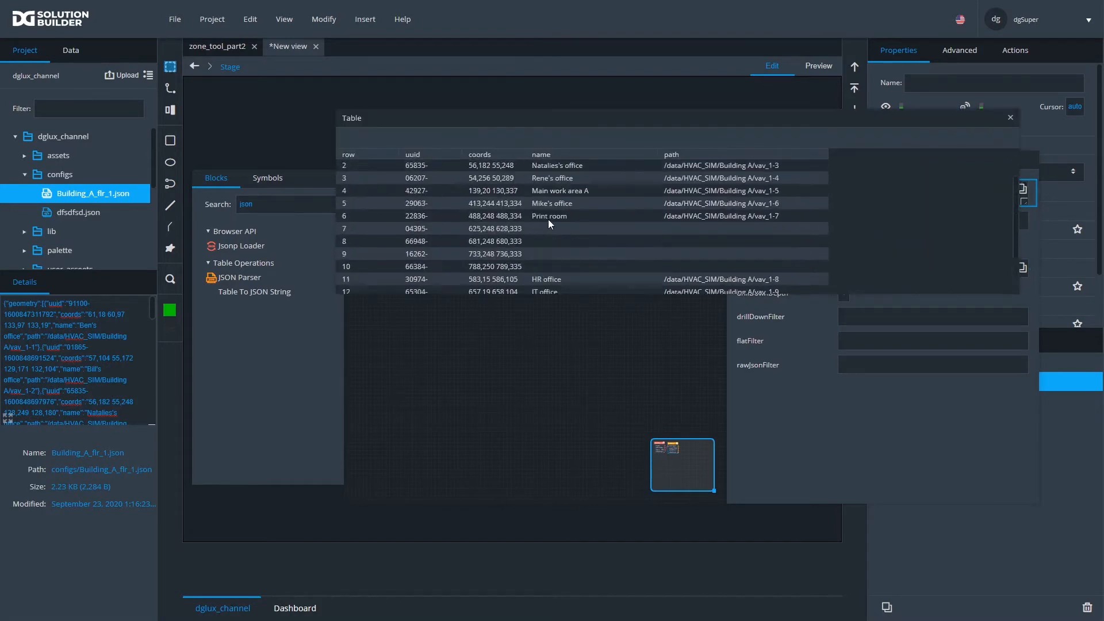
scroll(582, 229, "down", 2)
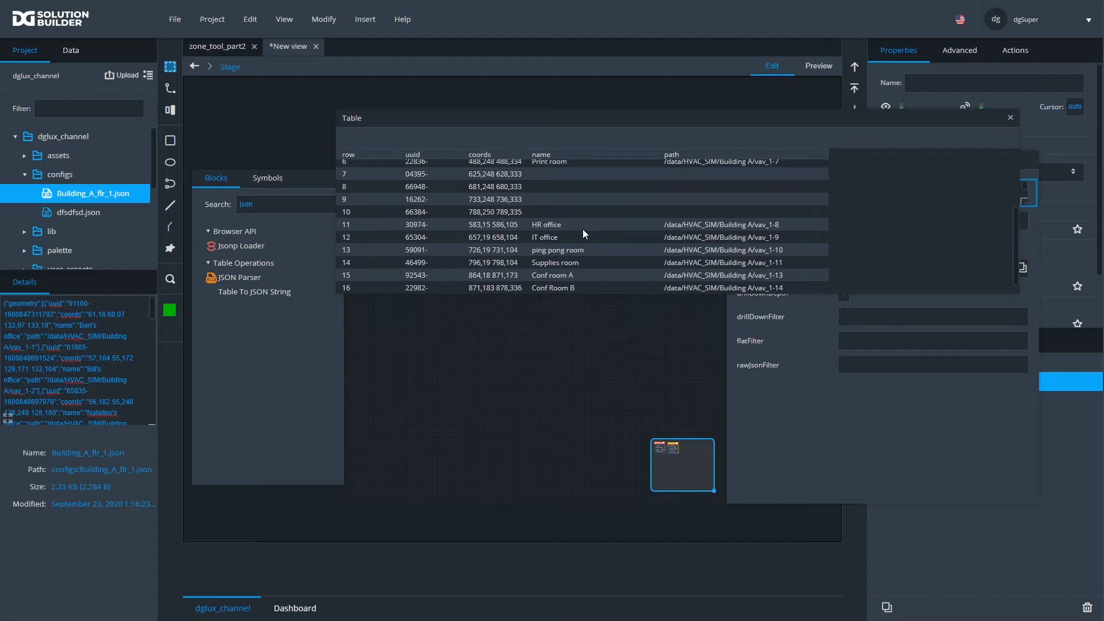
scroll(584, 233, "up", 2)
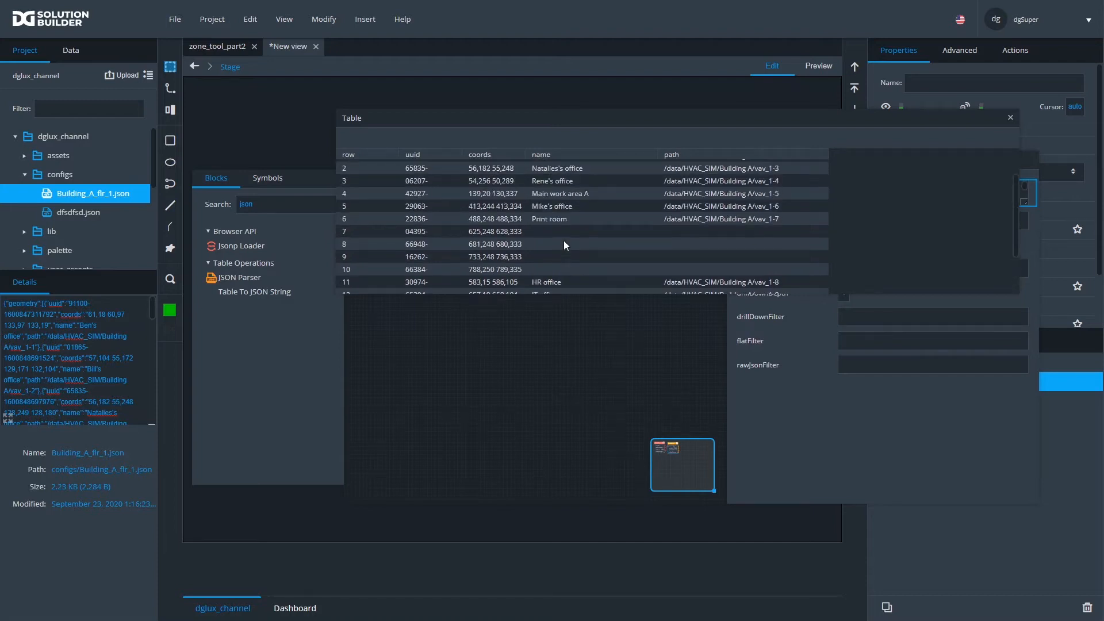
left_click(512, 230)
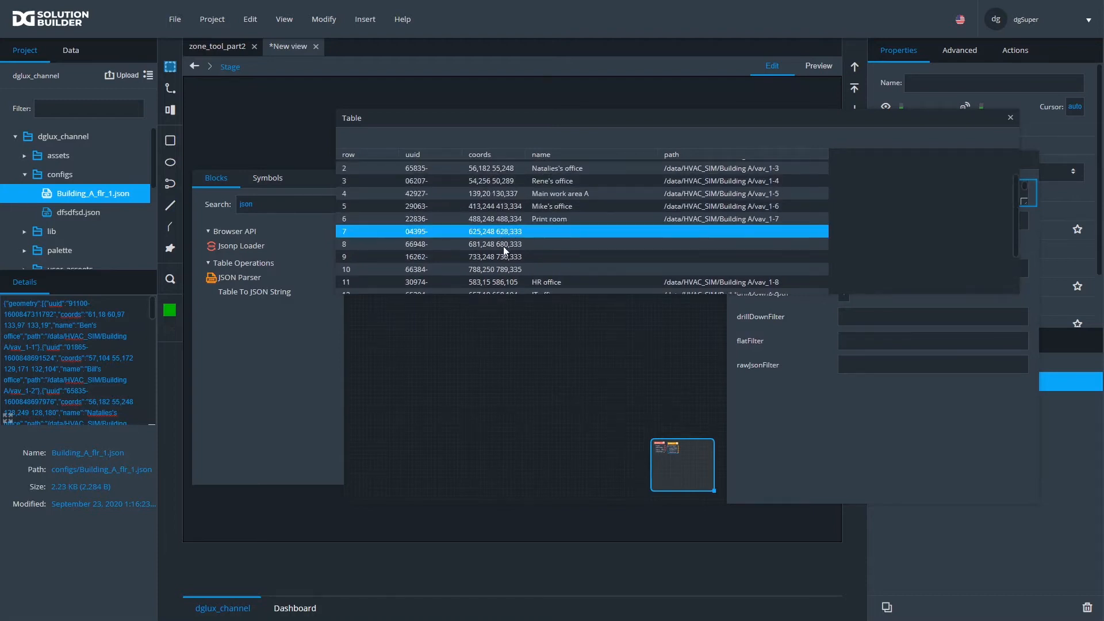
left_click(499, 255)
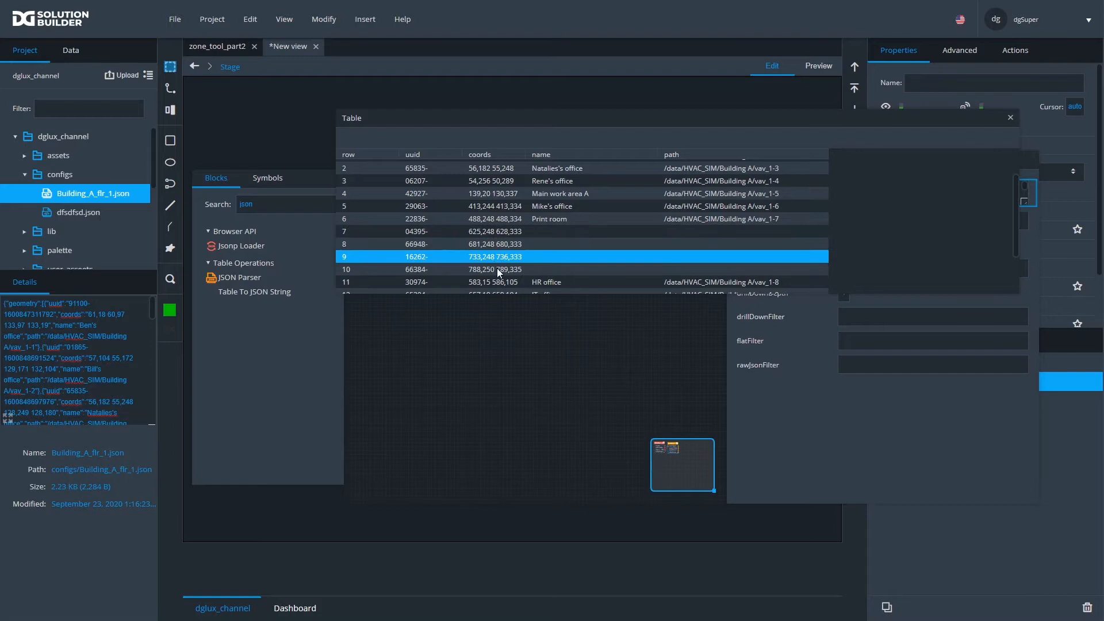
left_click(497, 268)
scroll(518, 253, "down", 2)
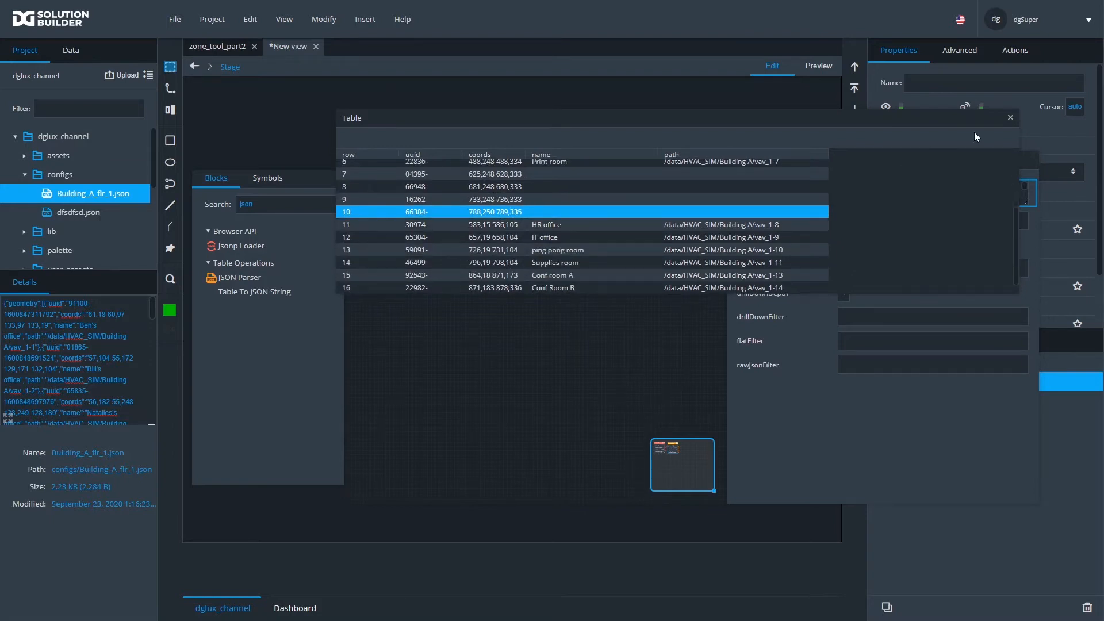
left_click(1011, 118)
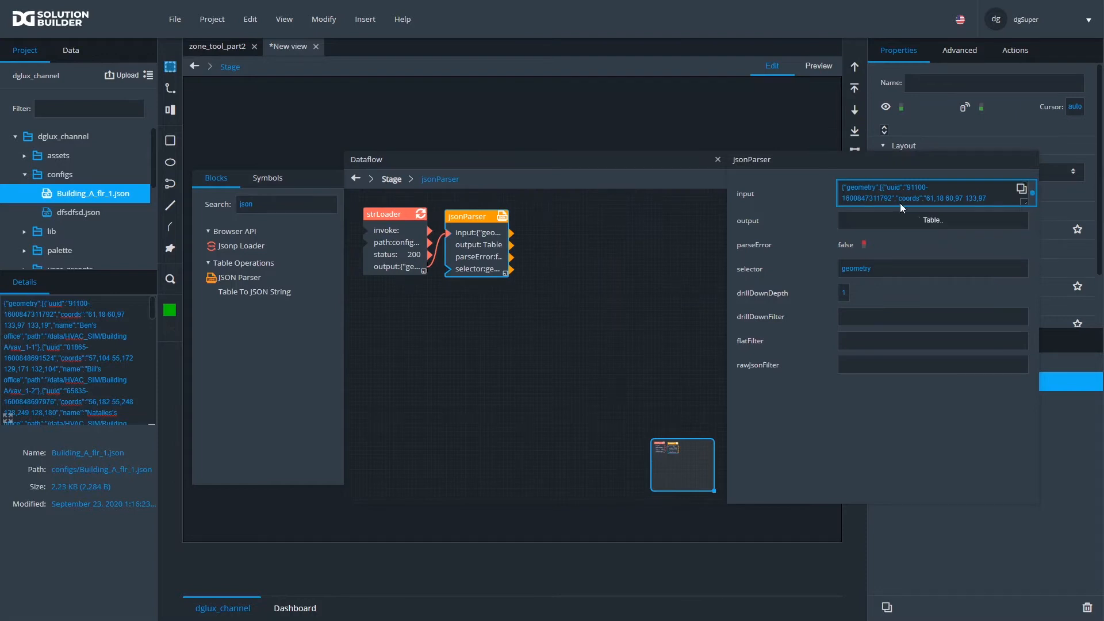
- Read the JSON parser's full input text through to the image path, width and height at its end, and close it
left_click(1017, 190)
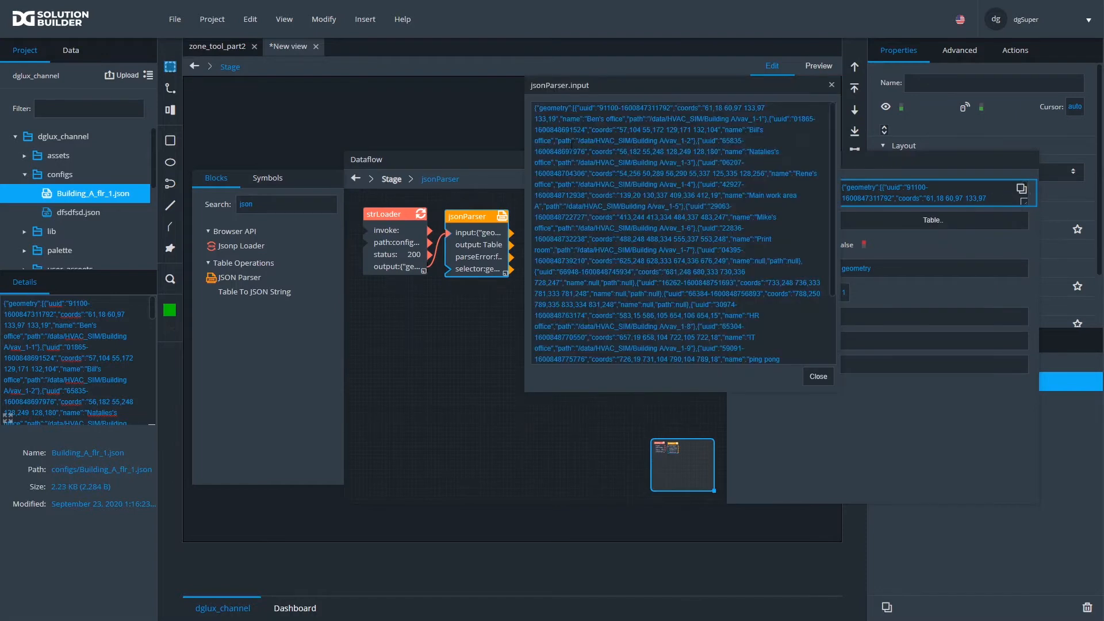
scroll(726, 215, "down", 3)
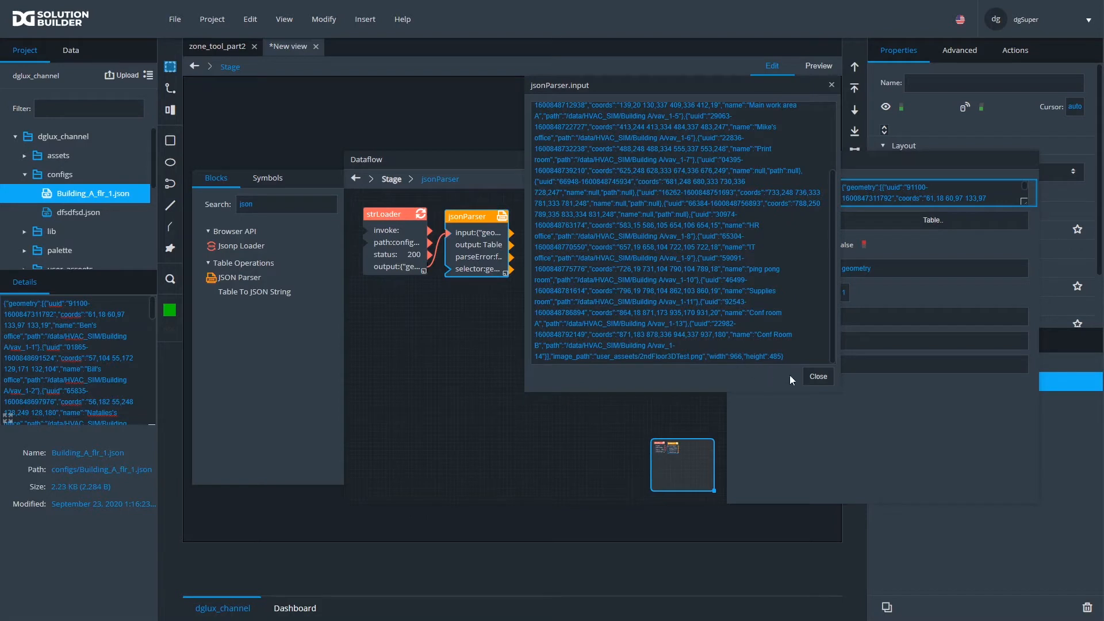
left_click(818, 377)
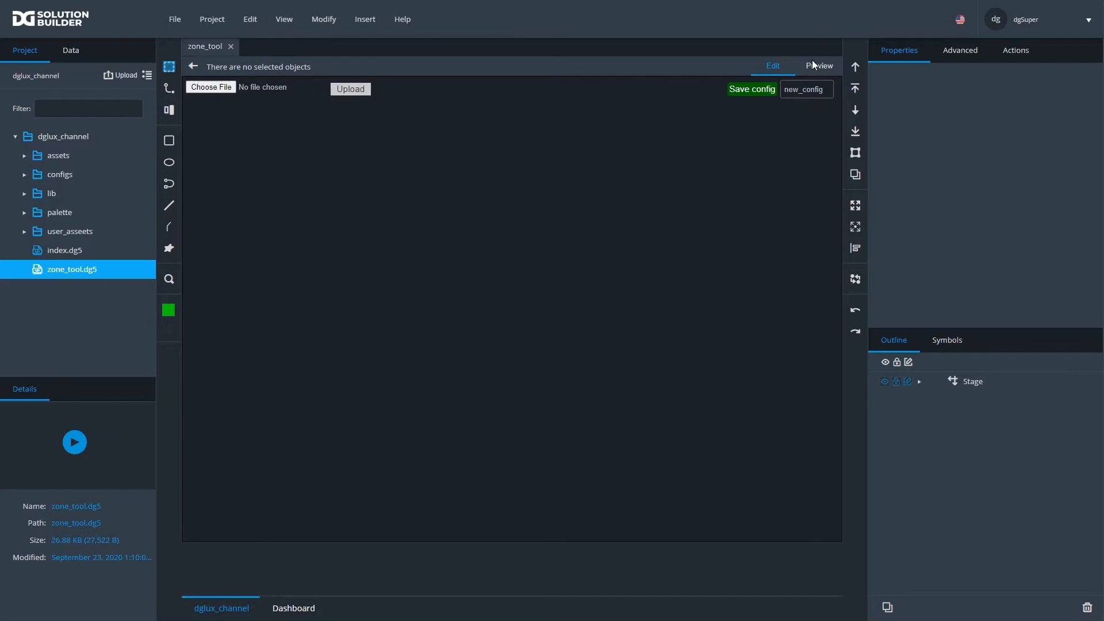
- Check the saved configuration files in the project's configs folder and collapse the folder again
left_click(24, 175)
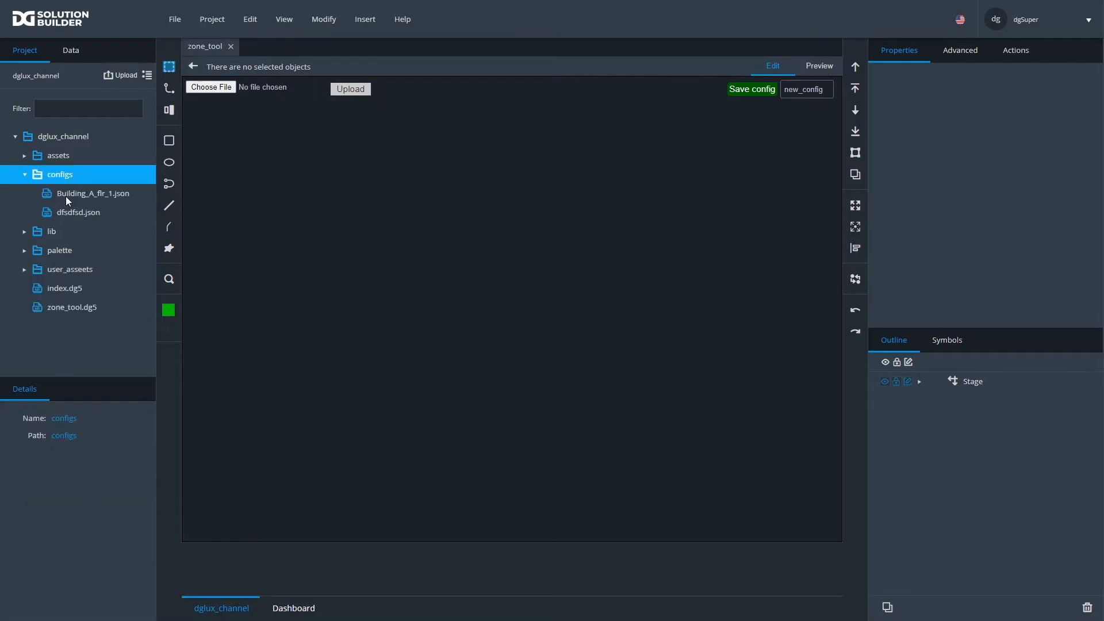
left_click(66, 195)
left_click(26, 174)
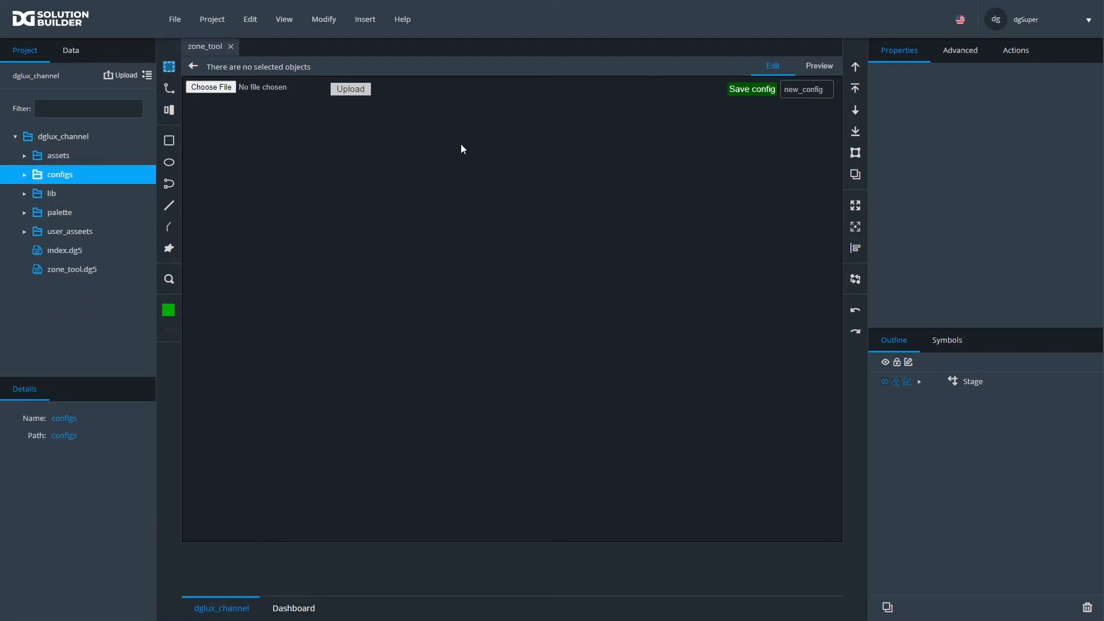
- Copy the Raw_SVG_Repeater from the canvas group of the zone_tool view
left_click(497, 165)
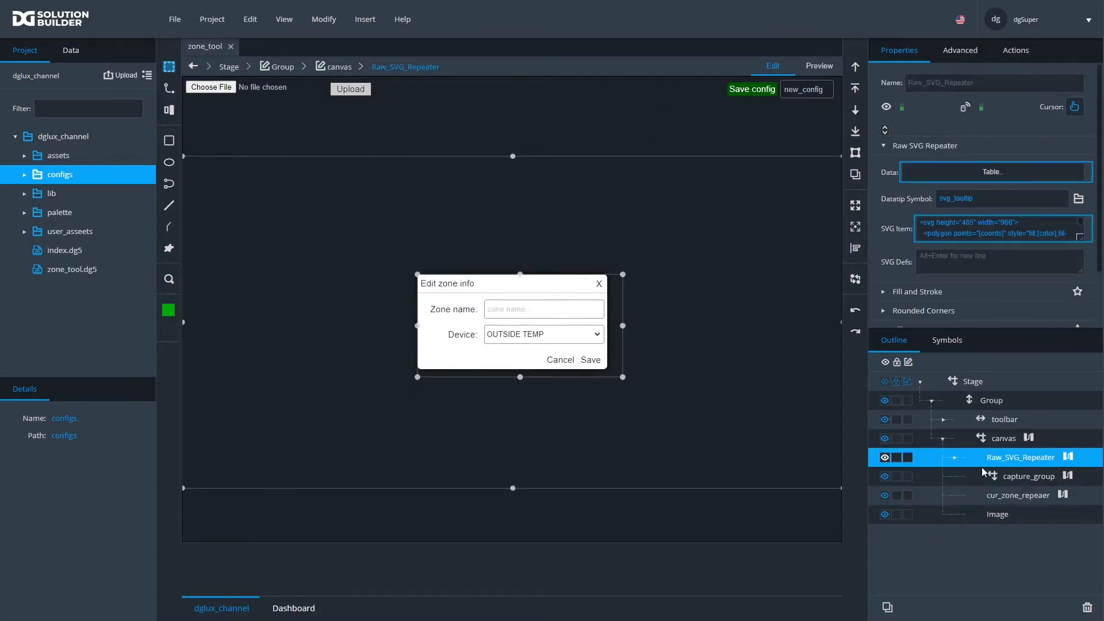
right_click(1018, 464)
left_click(941, 431)
- Create another new view and insert a group that fills its whole Stage
left_click(174, 22)
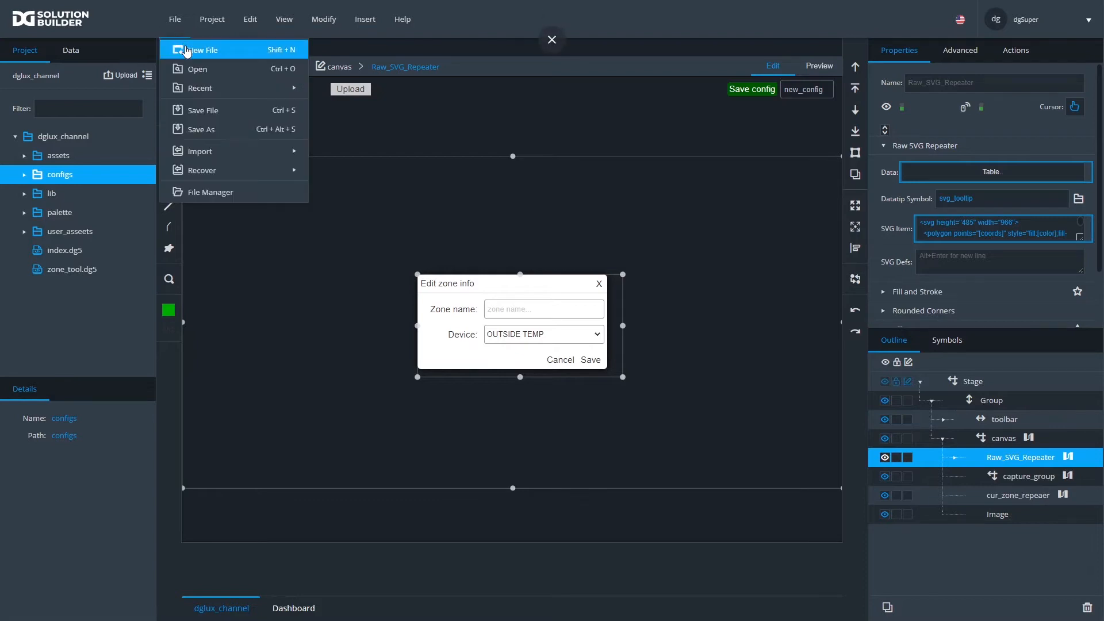
left_click(187, 52)
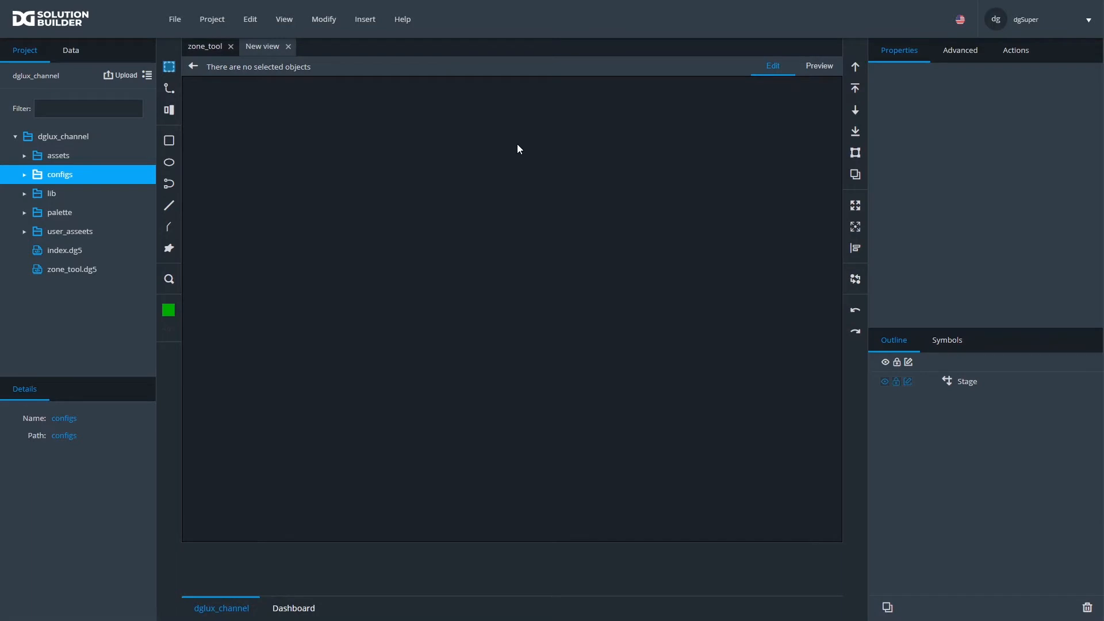
left_click(965, 381)
right_click(965, 381)
mouse_move(963, 390)
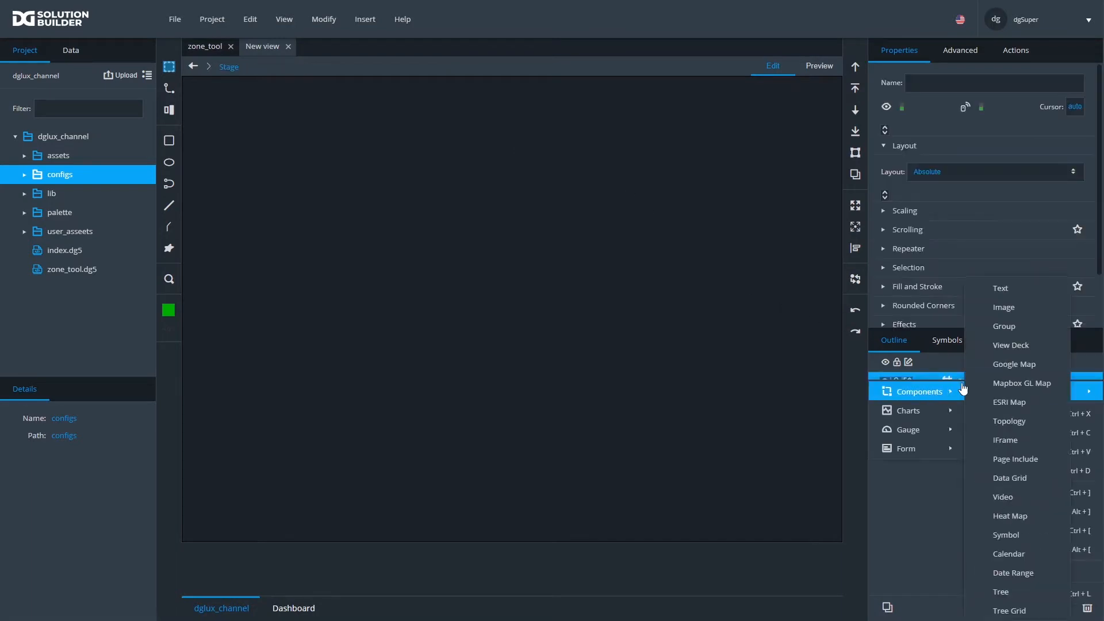
left_click(1004, 326)
left_click(855, 205)
- Rename the new group canvas and paste the copied Raw_SVG_Repeater into it
double_click(987, 401)
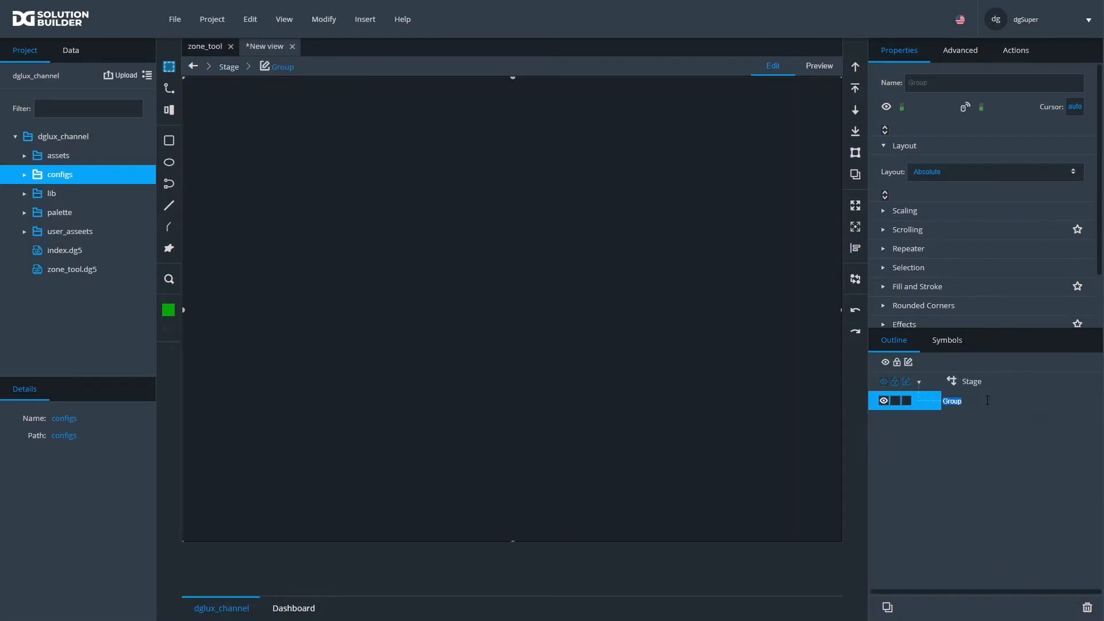
type("canvas")
key("Return")
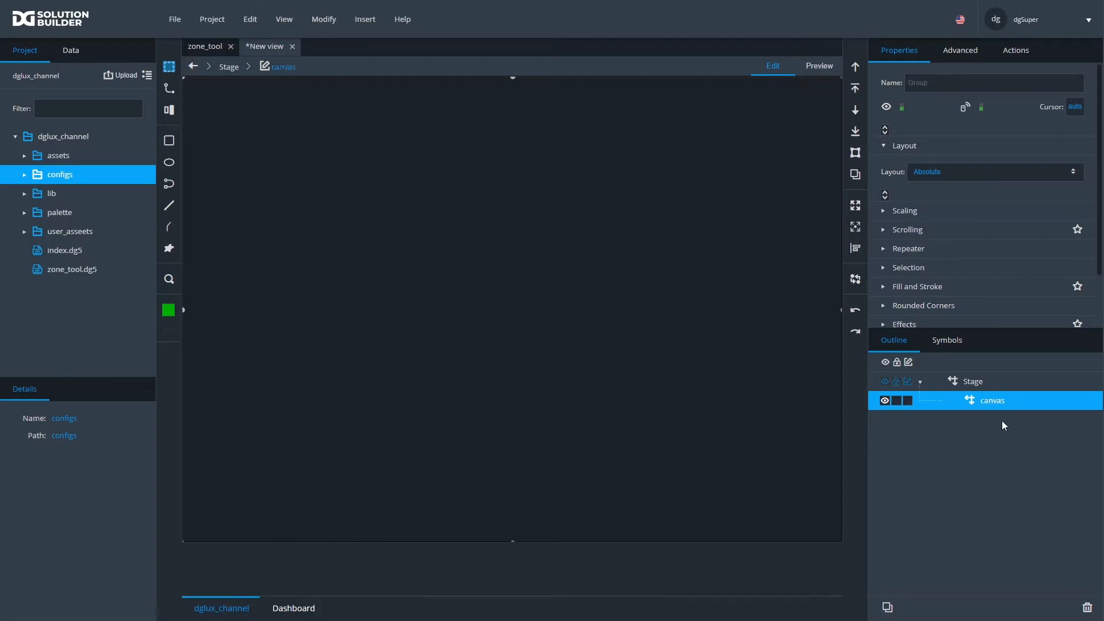
right_click(993, 402)
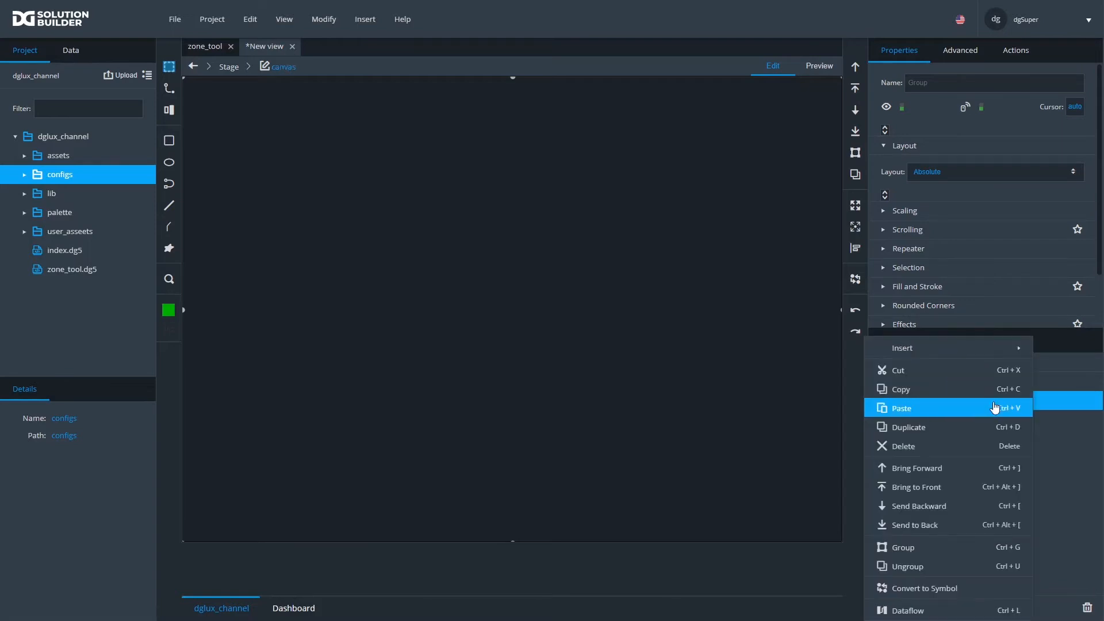
left_click(947, 408)
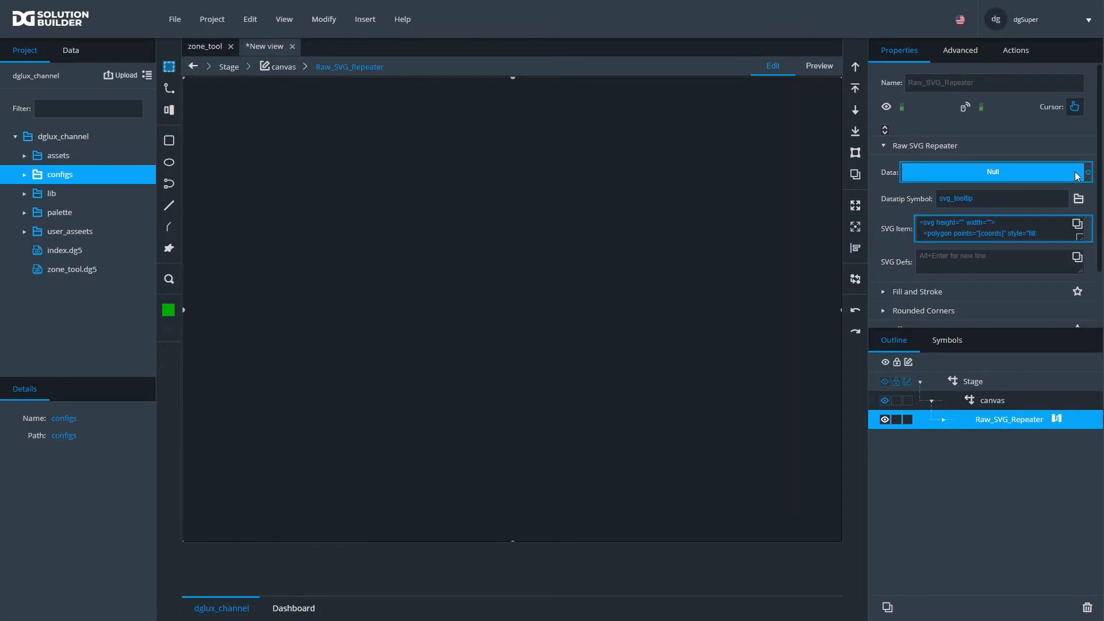
- Set the canvas group's scaling to Fit Ratio
left_click(996, 401)
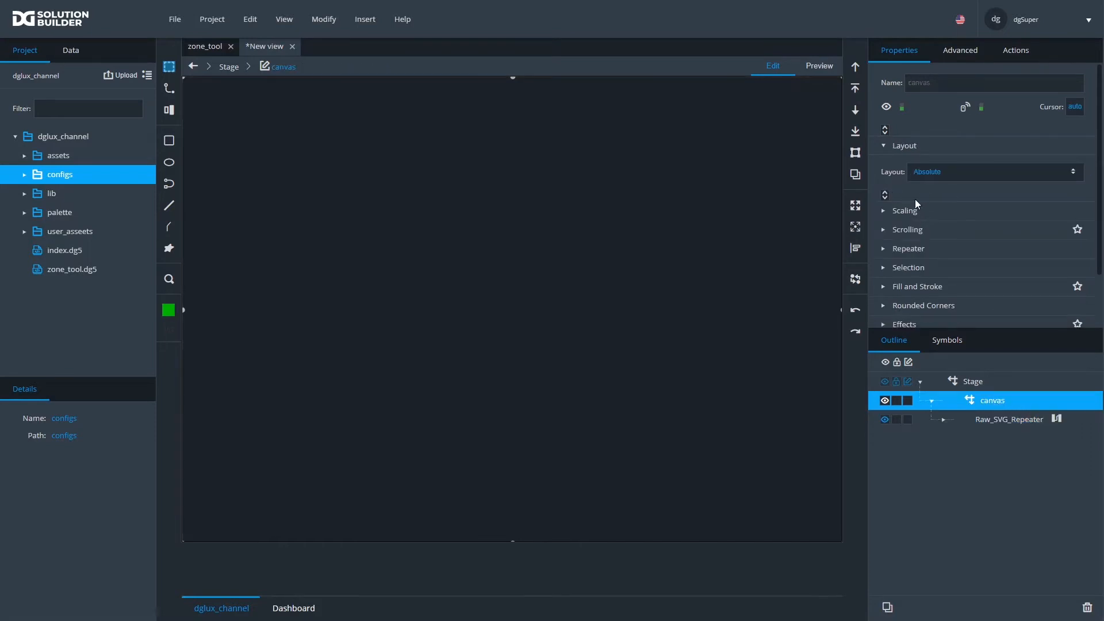
left_click(886, 196)
scroll(930, 206, "down", 1)
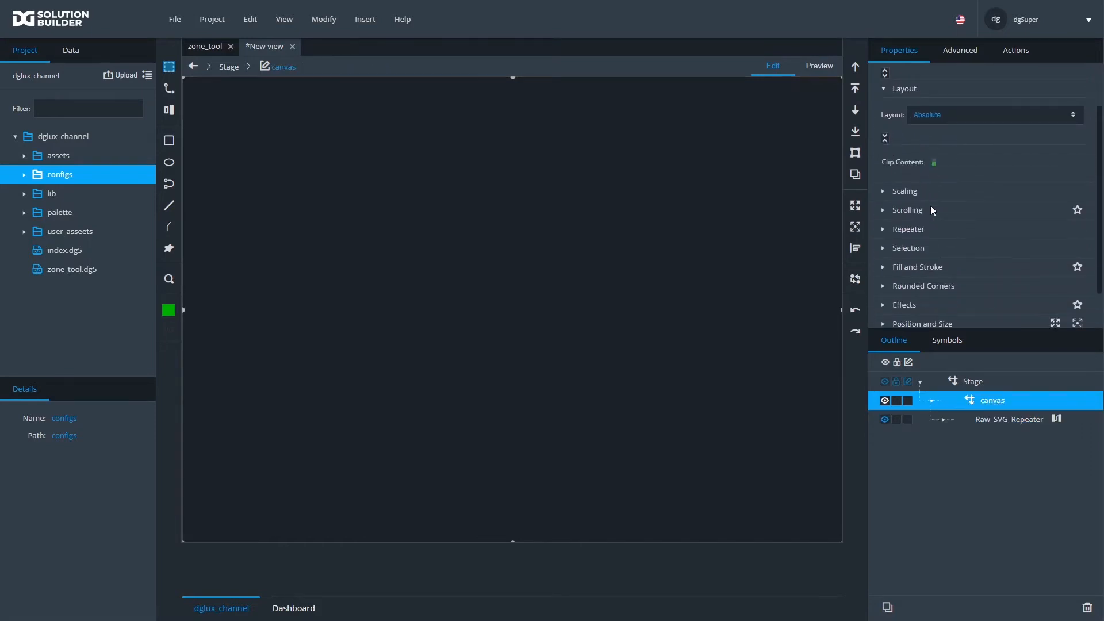
left_click(885, 193)
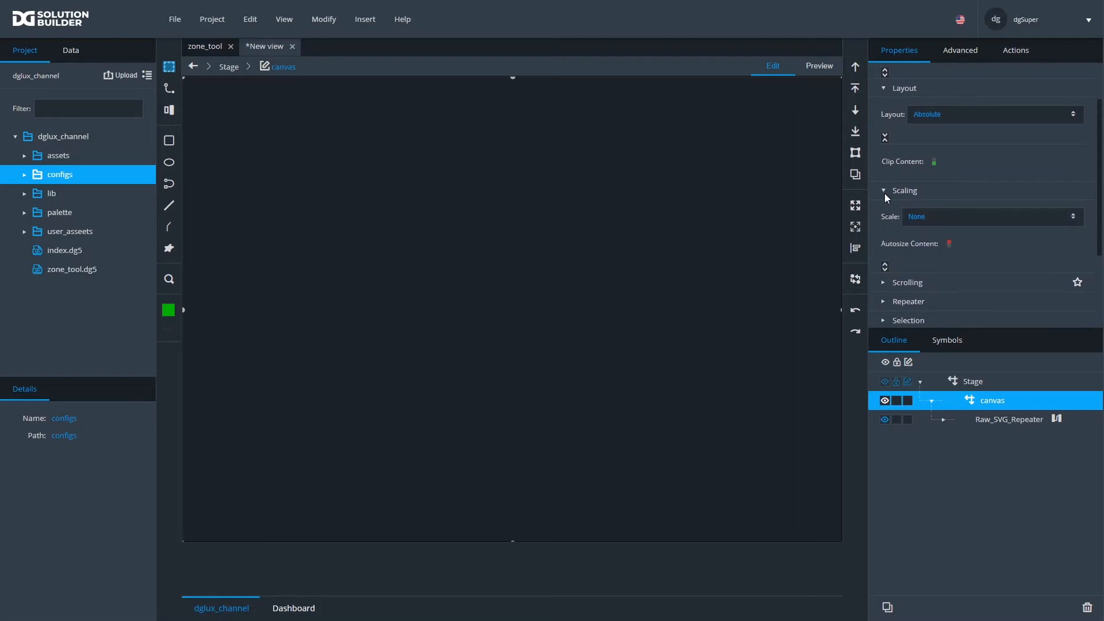
left_click(933, 217)
left_click(929, 254)
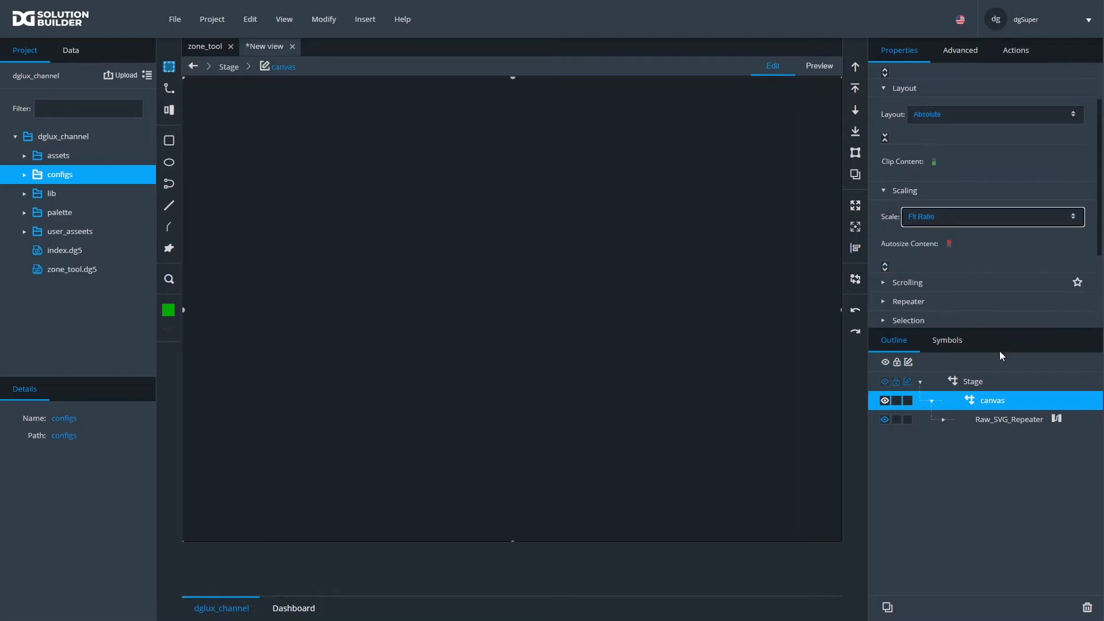
- Look over the pasted Raw_SVG_Repeater's dataflow blocks and close the dataflow
double_click(1024, 420)
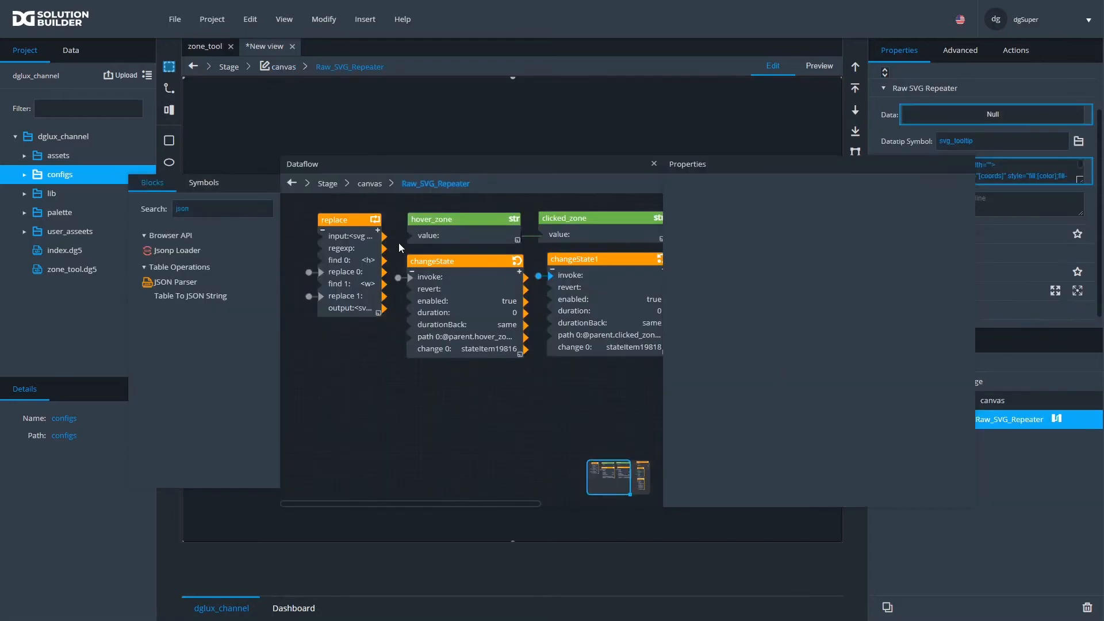
left_click_drag(616, 472, 602, 432)
left_click(654, 164)
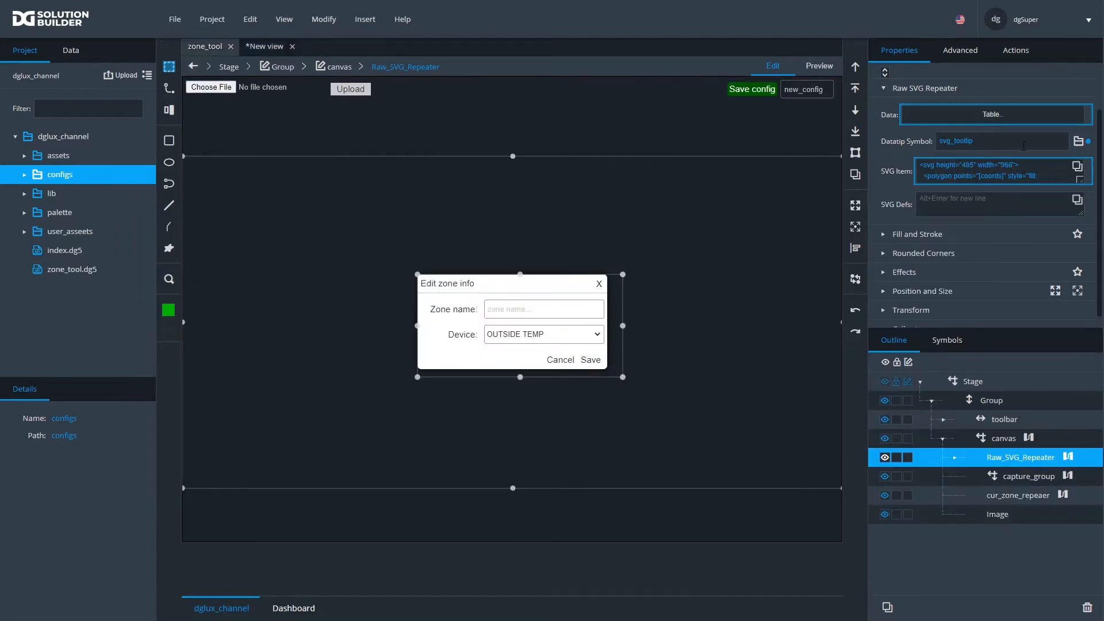
- Trace the binding source of Raw_SVG_Repeater's data in zone_tool and examine the canvas dataflow's tableColumnMapping and replace blocks
left_click(1088, 116)
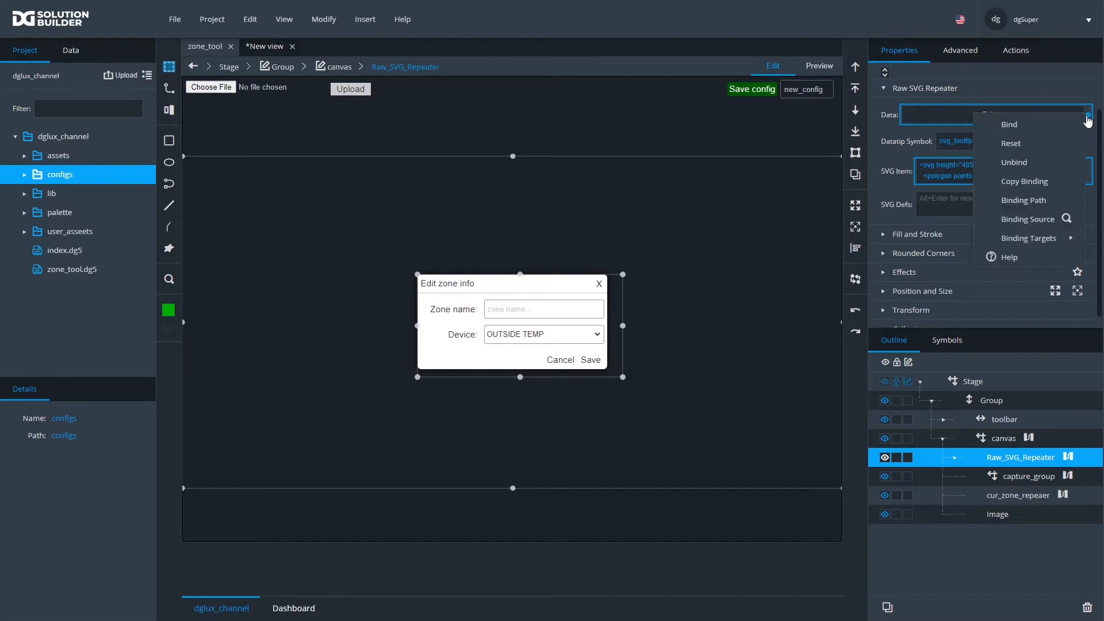
left_click(1068, 222)
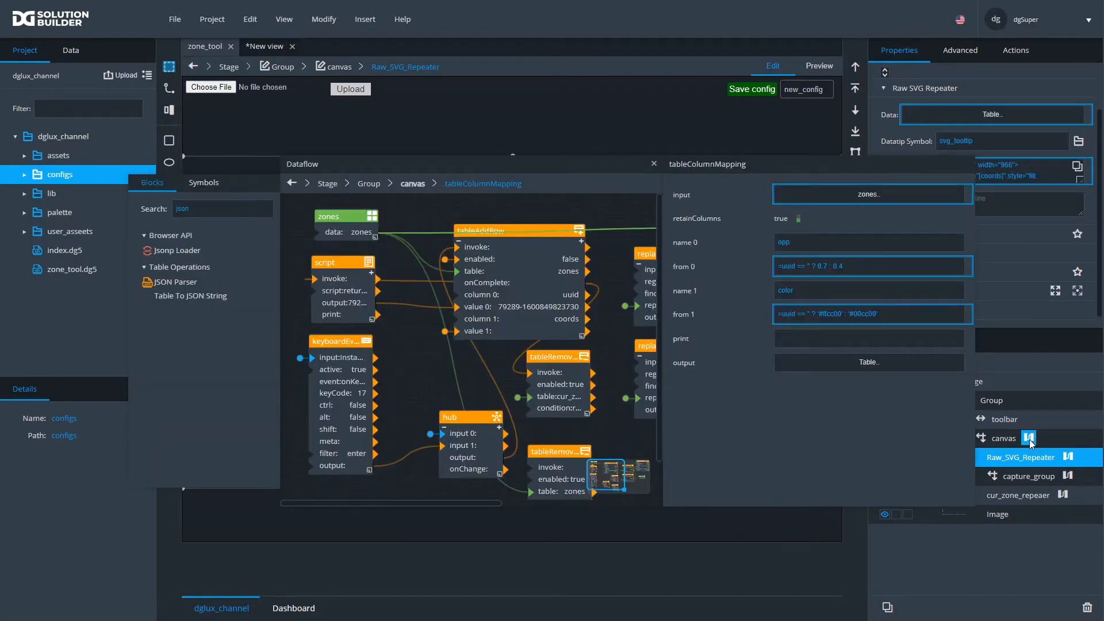
left_click(1007, 439)
left_click_drag(661, 460, 968, 487)
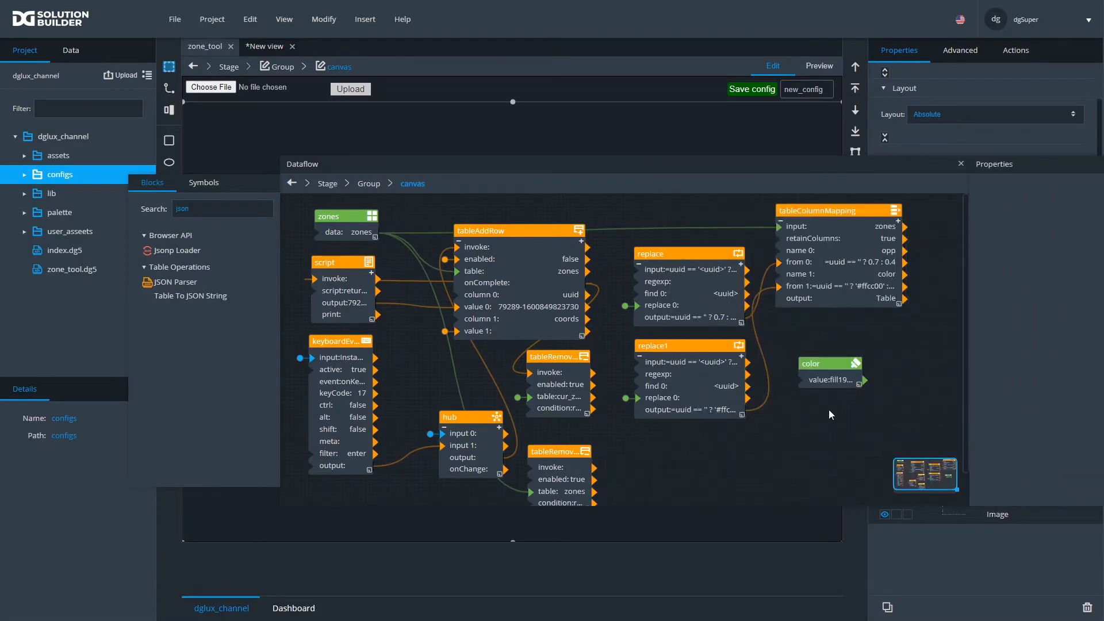
left_click(840, 257)
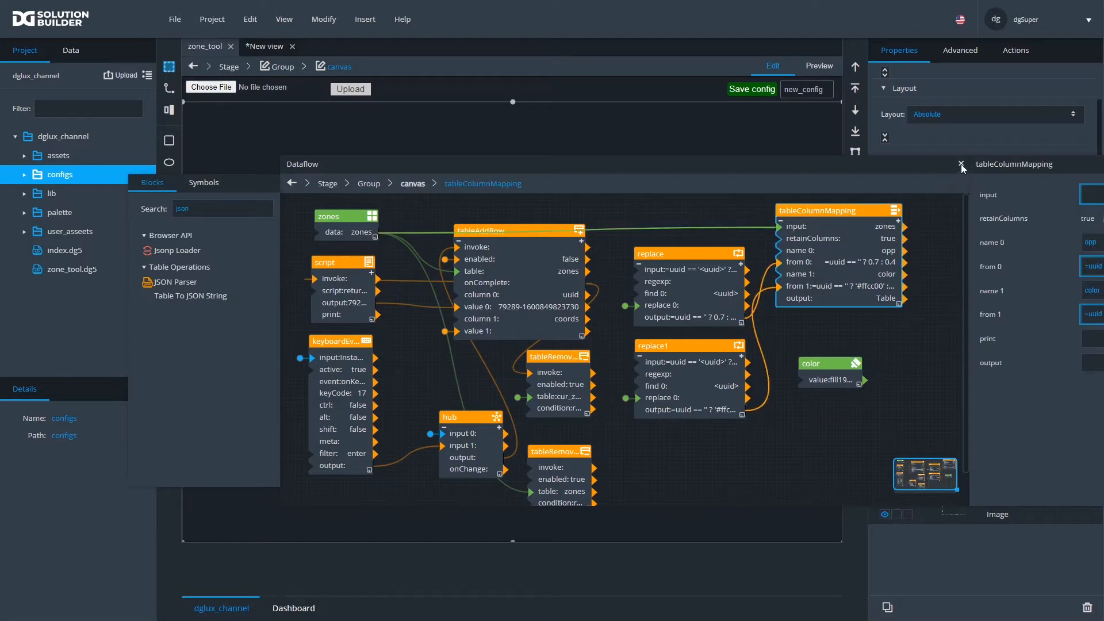
left_click(679, 293)
left_click(688, 359)
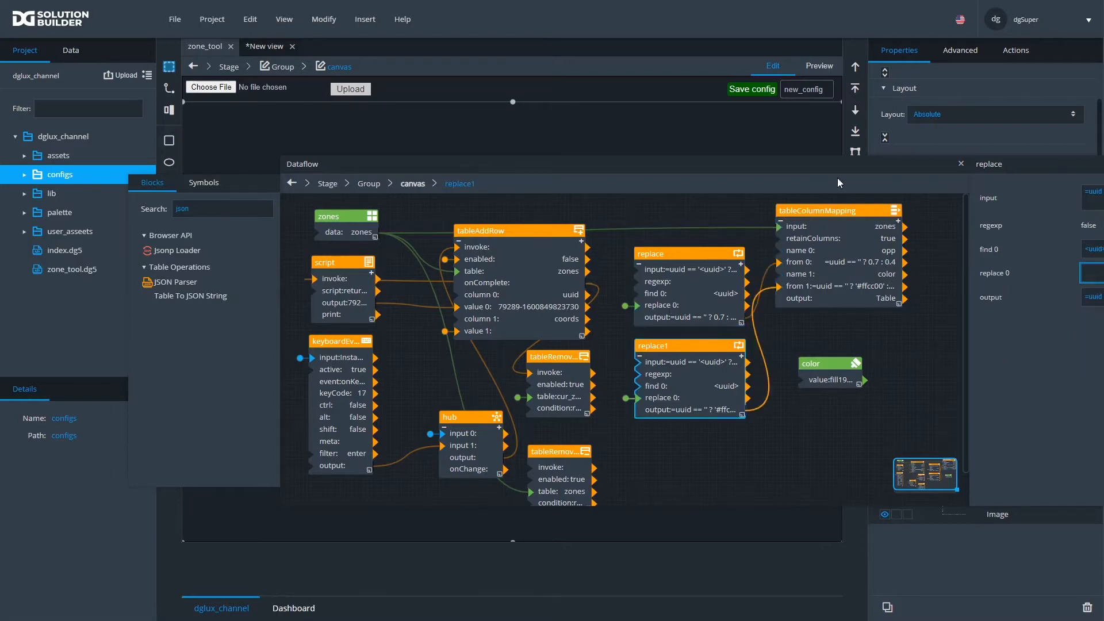
left_click_drag(800, 163, 631, 146)
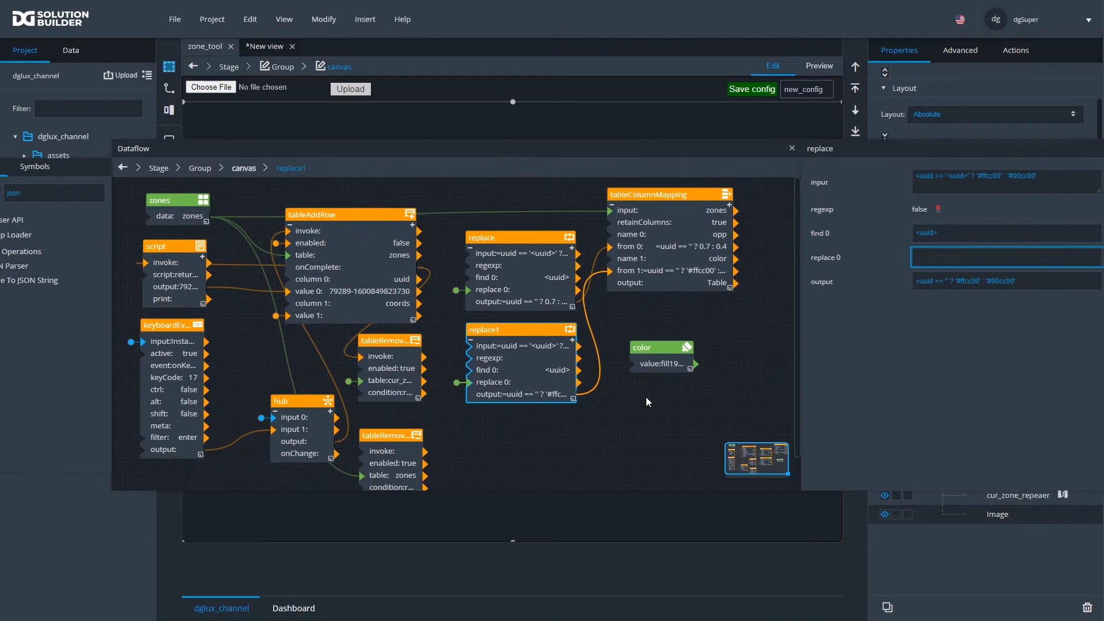
left_click_drag(673, 466, 180, 215)
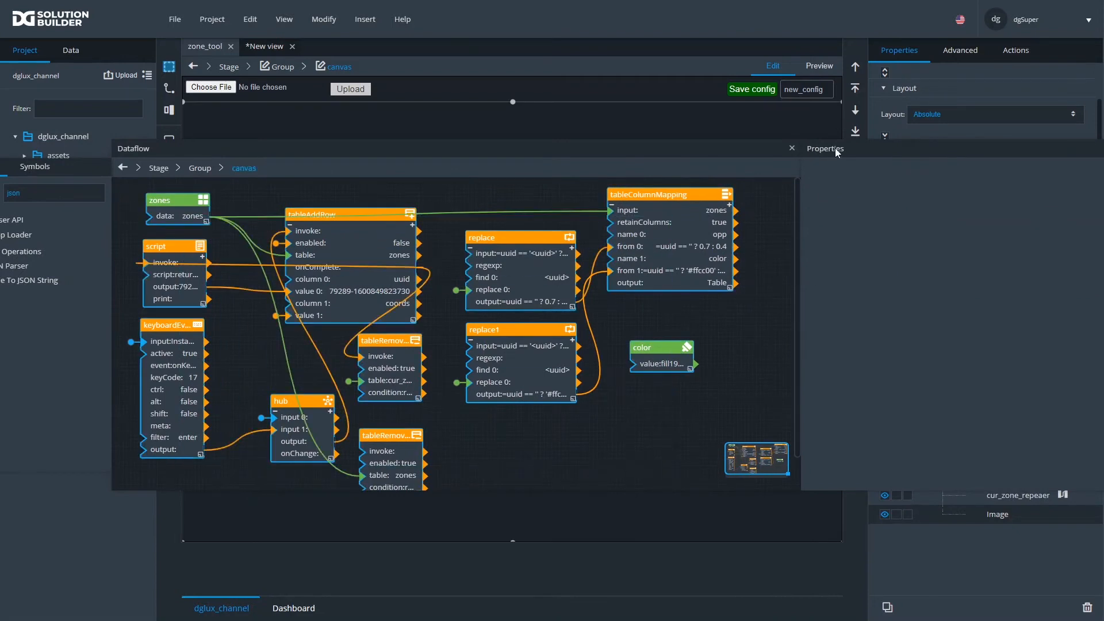
left_click(792, 149)
- Replace the new view's canvas group with a copy of zone_tool's canvas group, pasted into the Stage
right_click(1001, 440)
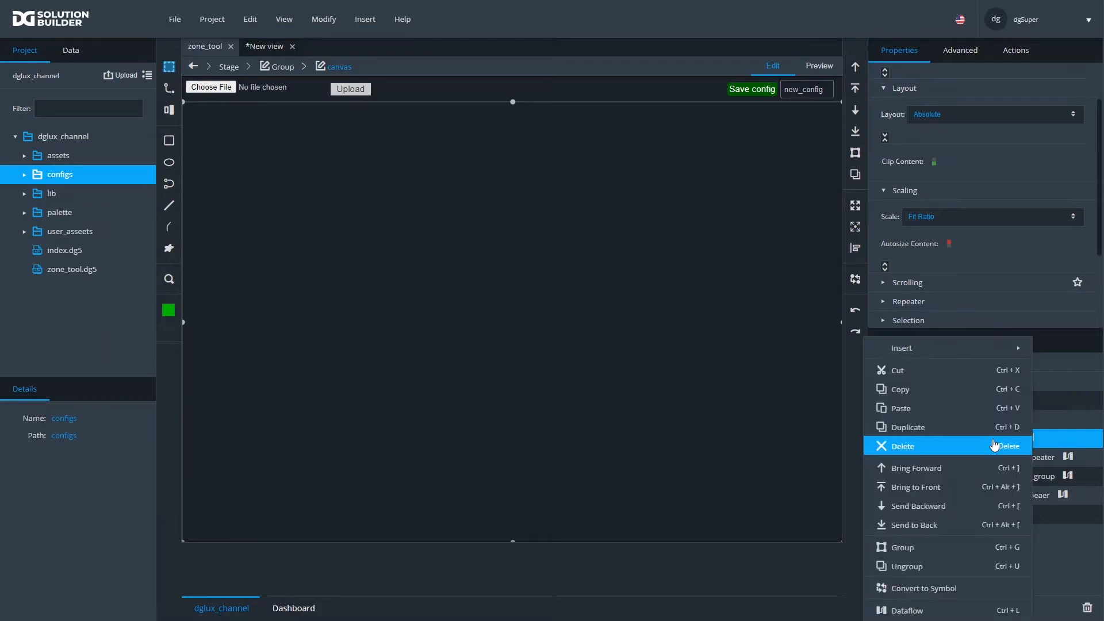
left_click(915, 391)
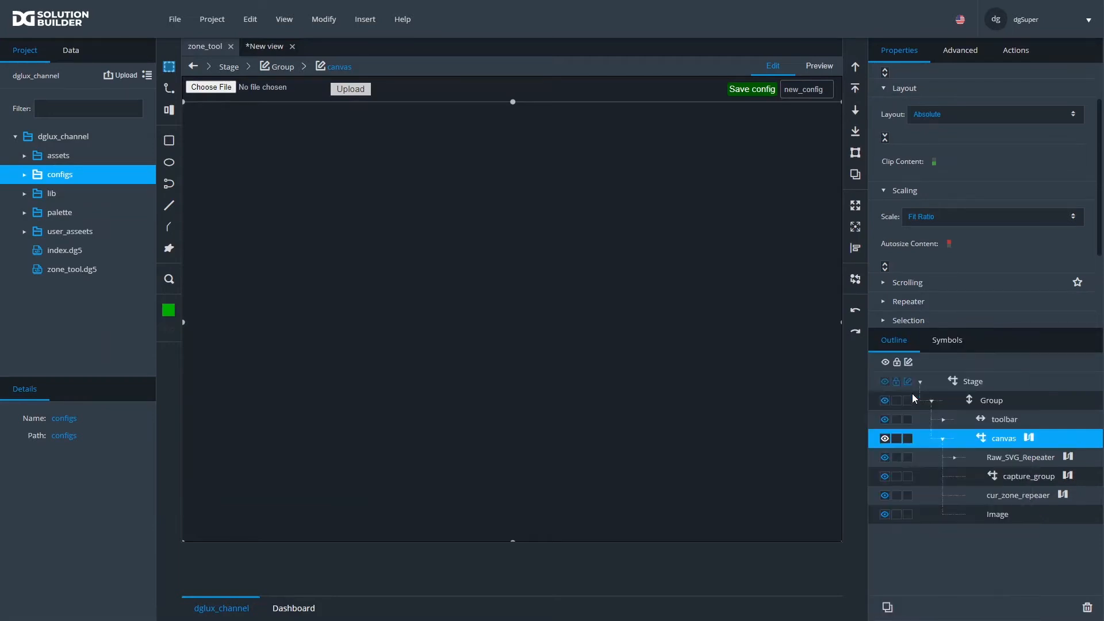
left_click(261, 47)
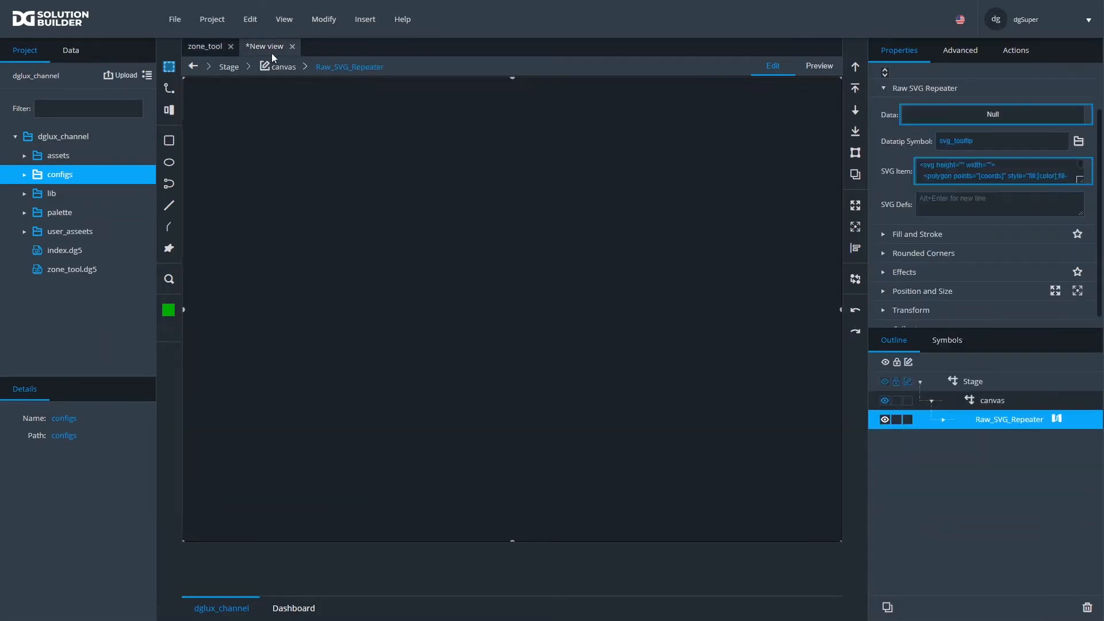
left_click(1003, 403)
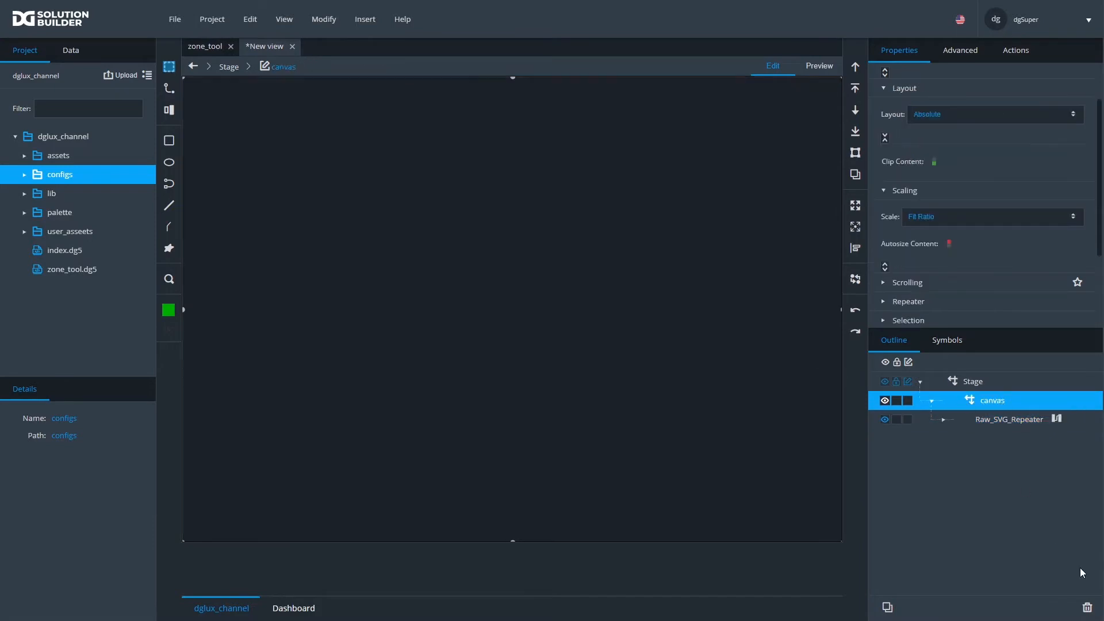
left_click(1087, 608)
left_click(968, 385)
right_click(967, 386)
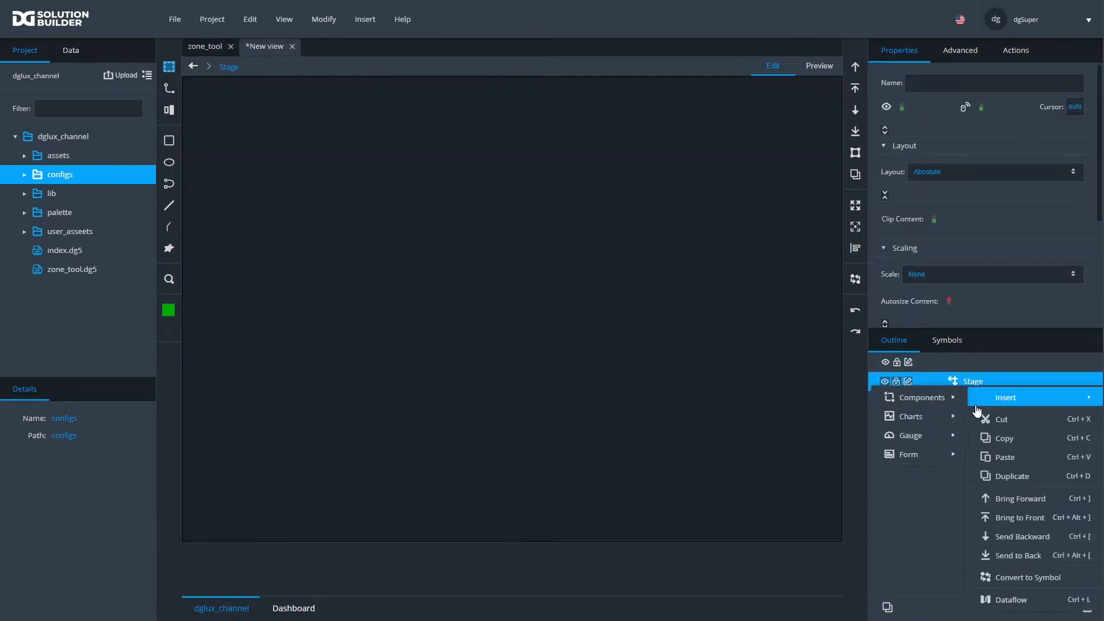
left_click(1015, 458)
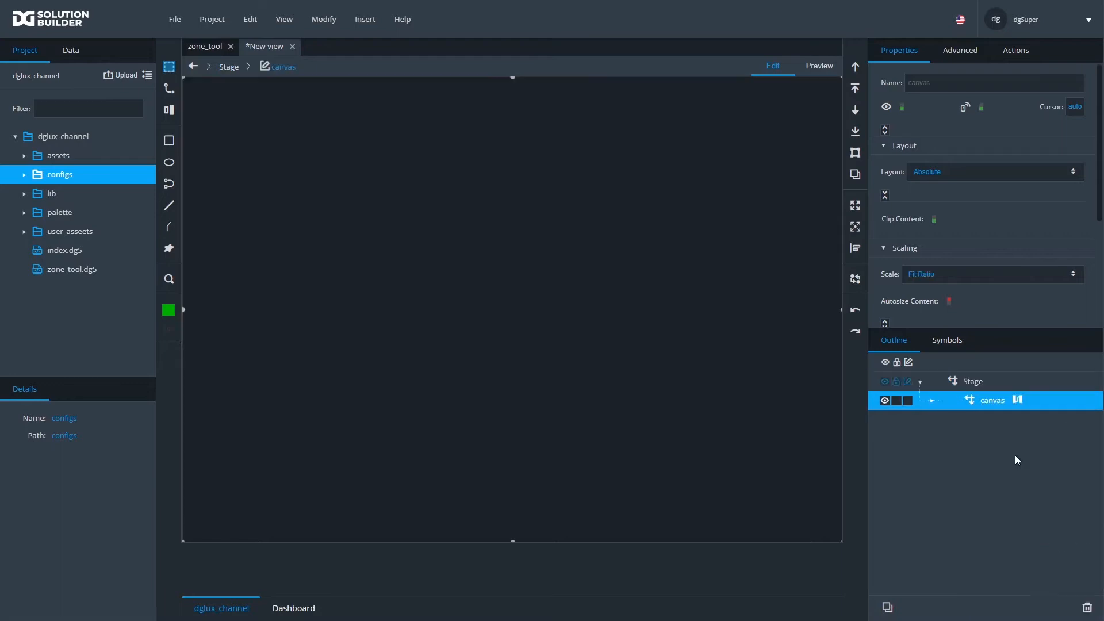
- Delete cur_zone_repeaer from the pasted canvas group
left_click(931, 401)
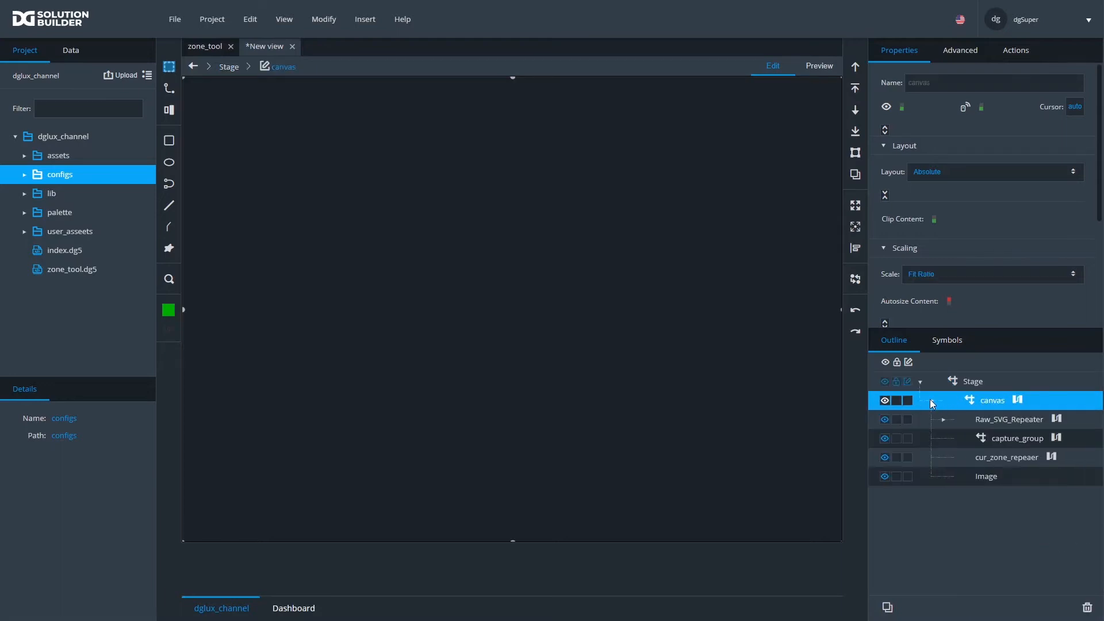
left_click(1002, 458)
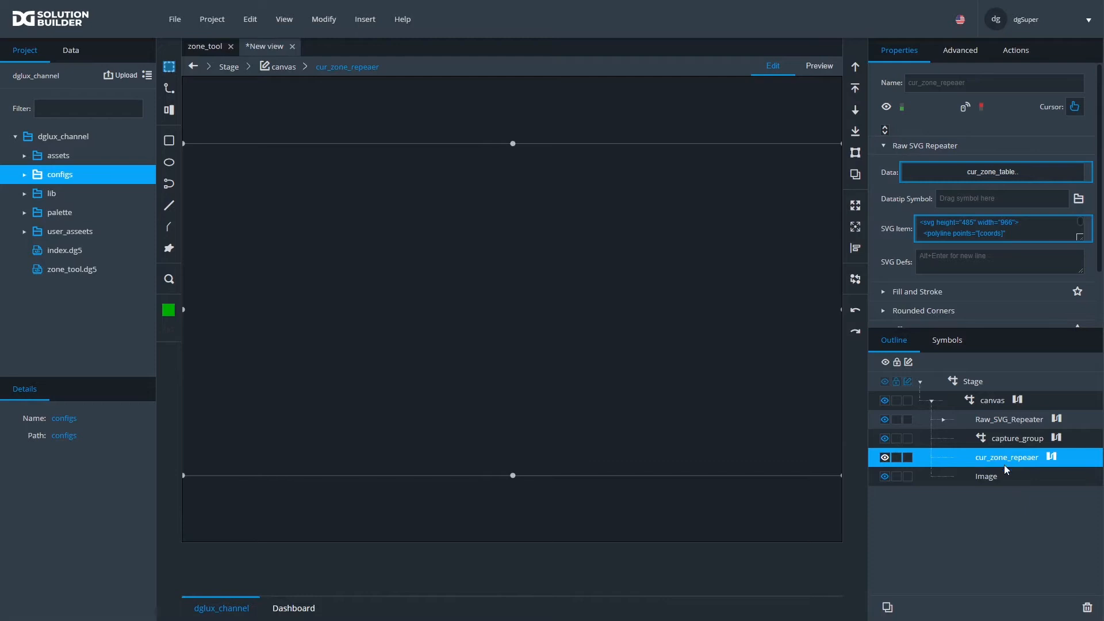
left_click(1087, 608)
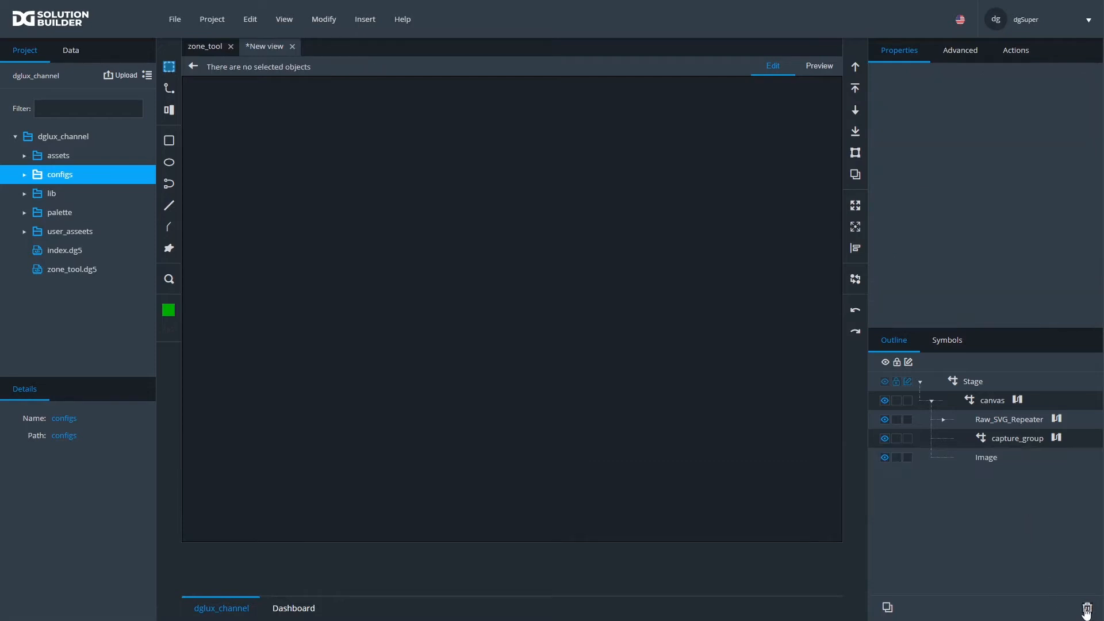
- Review the canvas group's capture_group and Image, and Raw_SVG_Repeater with its child elements and dataflow blocks
left_click(1008, 443)
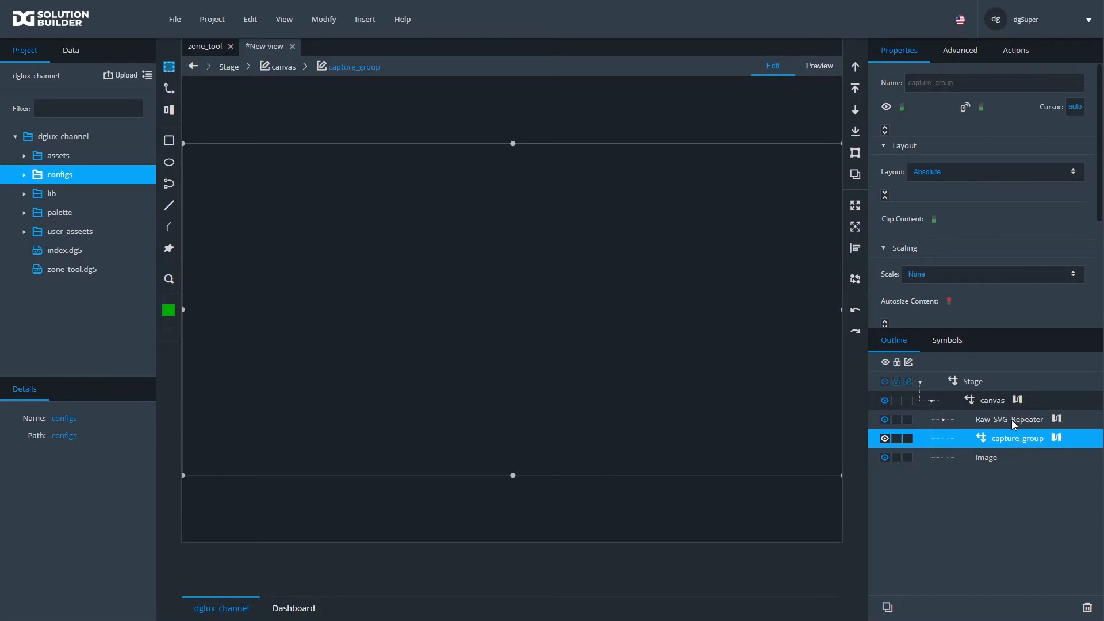
left_click(1012, 420)
left_click(944, 420)
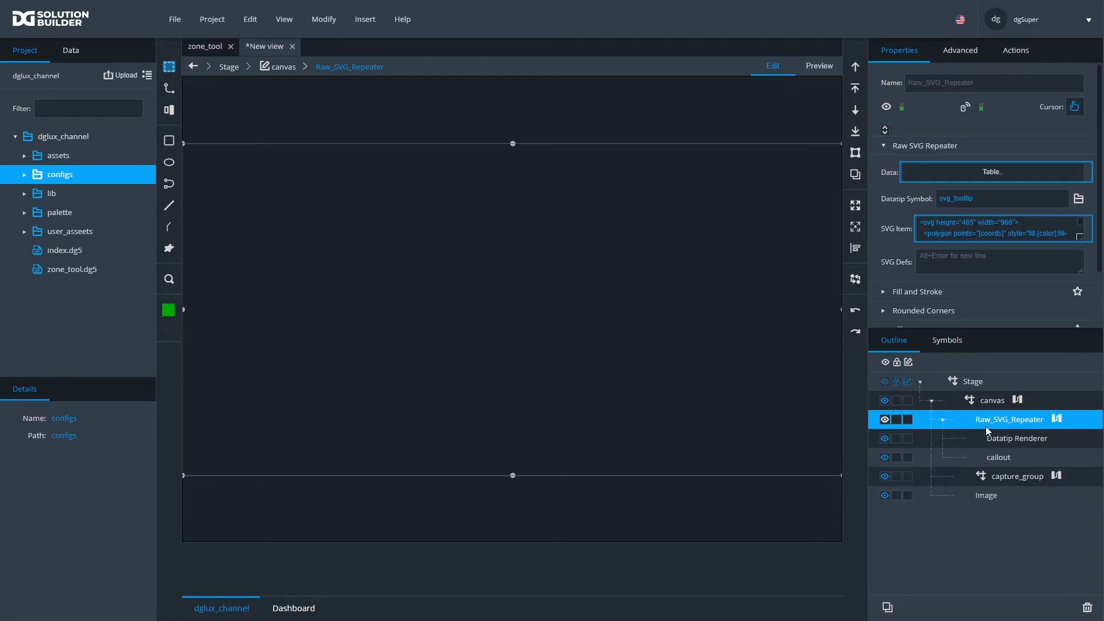
left_click(1053, 419)
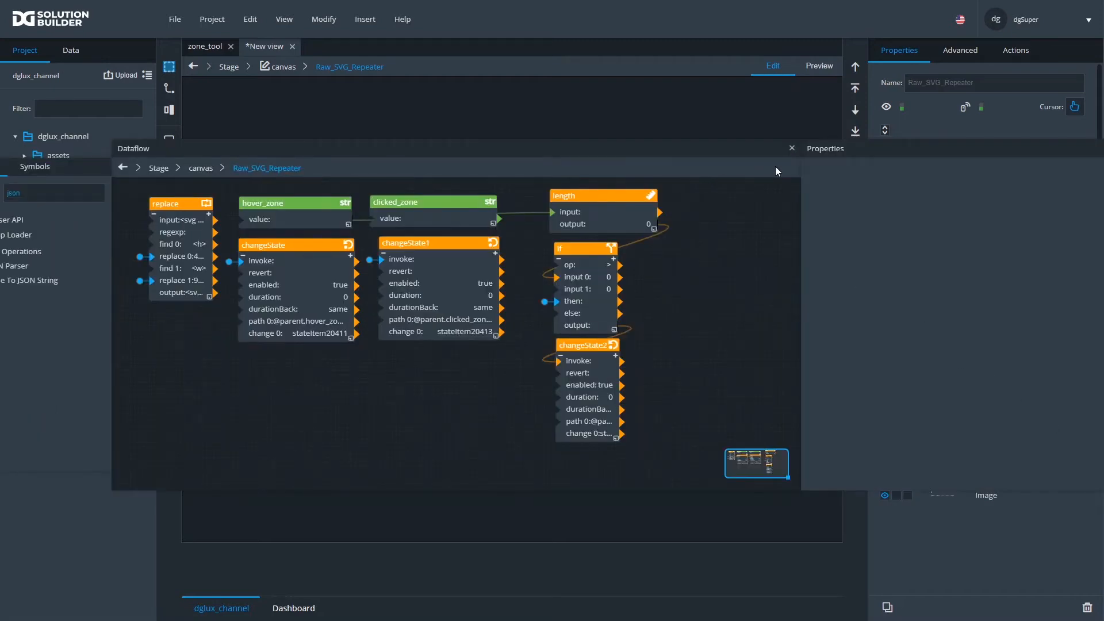
left_click(792, 149)
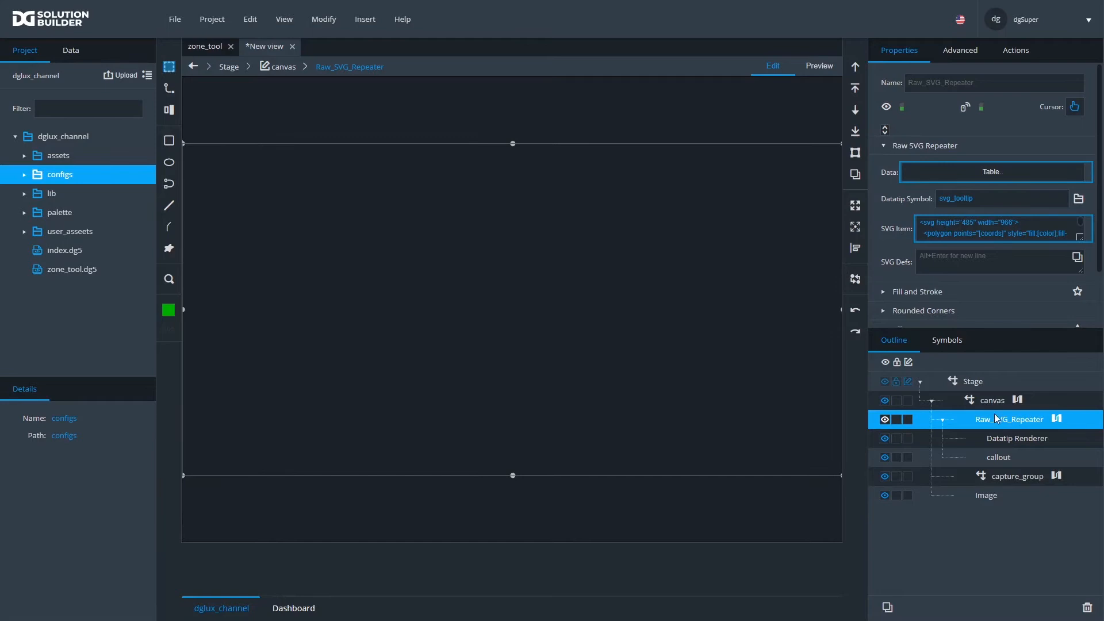
left_click(983, 498)
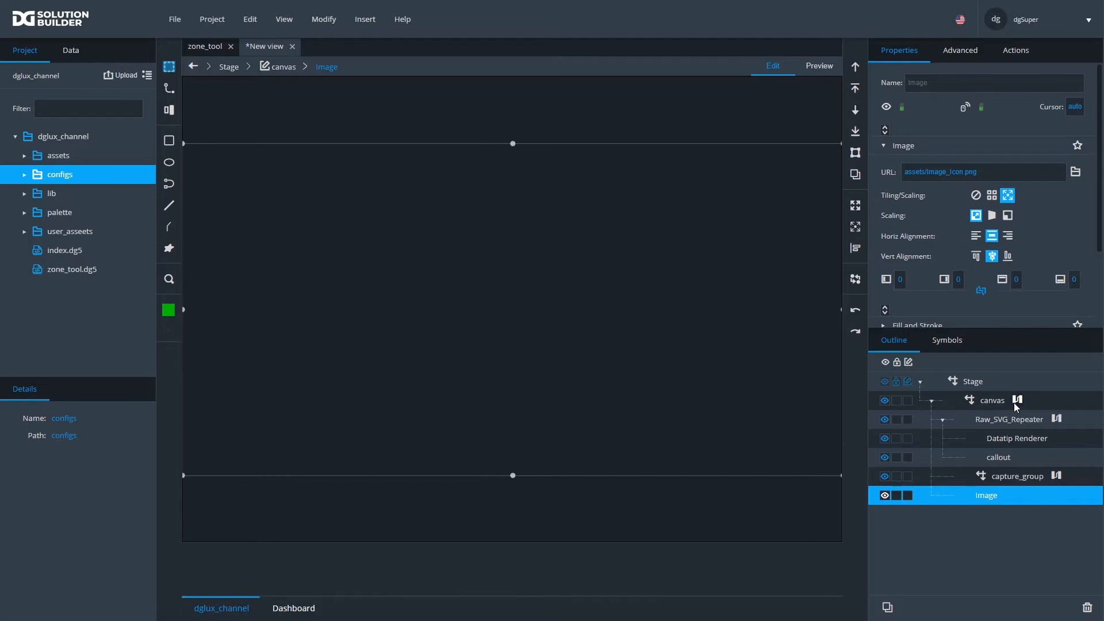
- Open the Stage's dataflow in the new view and add a String Loader block
left_click(972, 381)
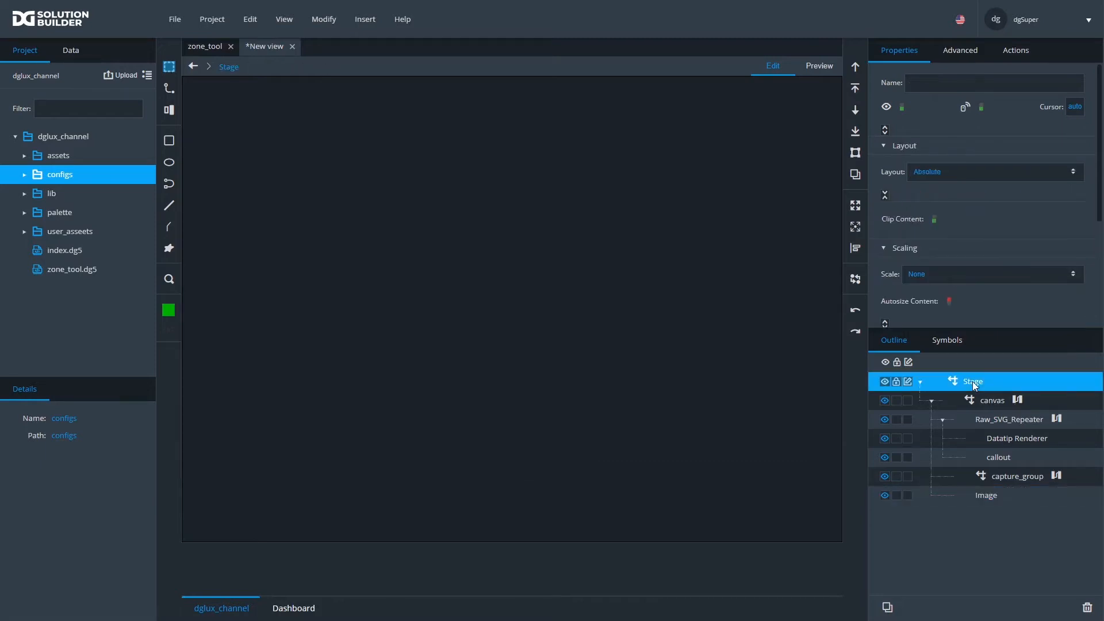
right_click(972, 382)
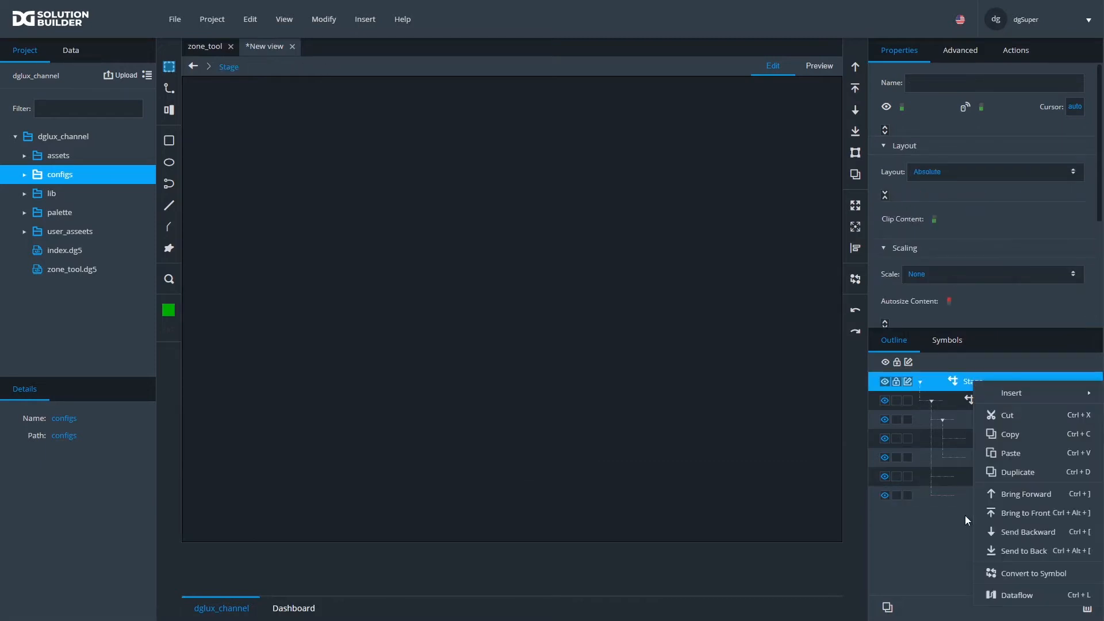
left_click(1004, 593)
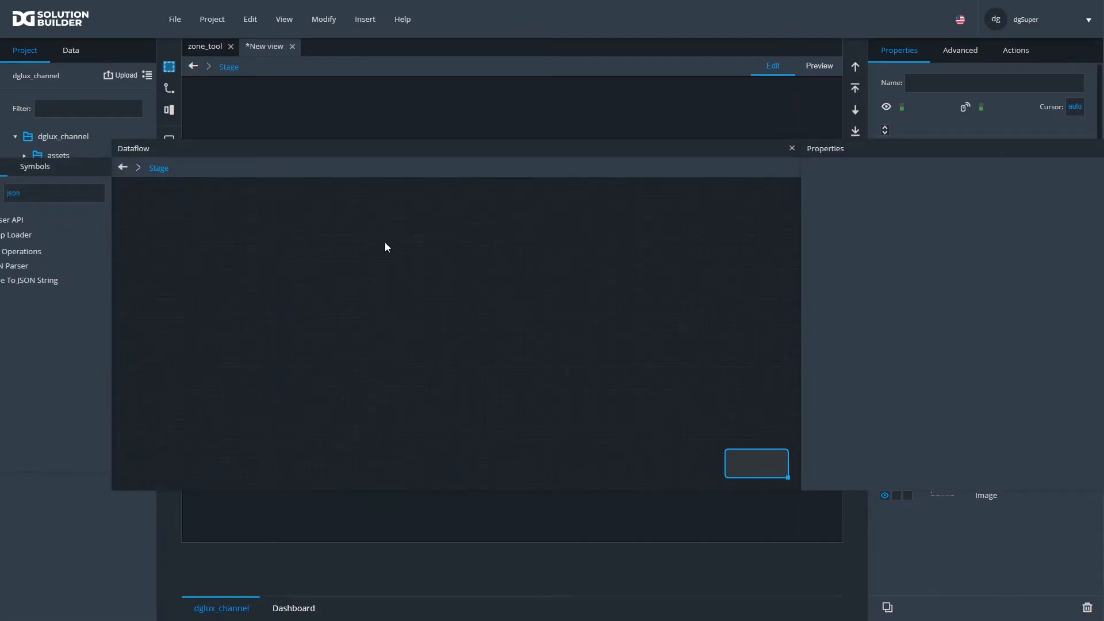
left_click_drag(342, 159, 521, 163)
left_click(205, 200)
type("str")
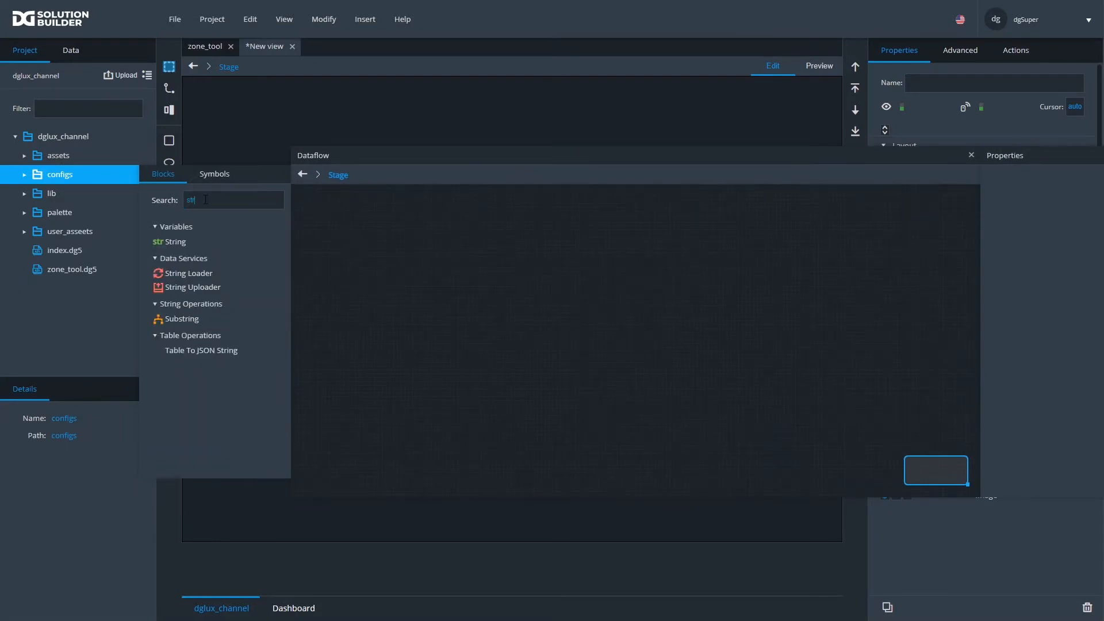
left_click_drag(201, 274, 328, 205)
left_click(324, 207)
- Set the string loader's path to configs/Building_A_flr_1.json using the file in the project's configs folder
left_click_drag(330, 161, 216, 228)
left_click(24, 174)
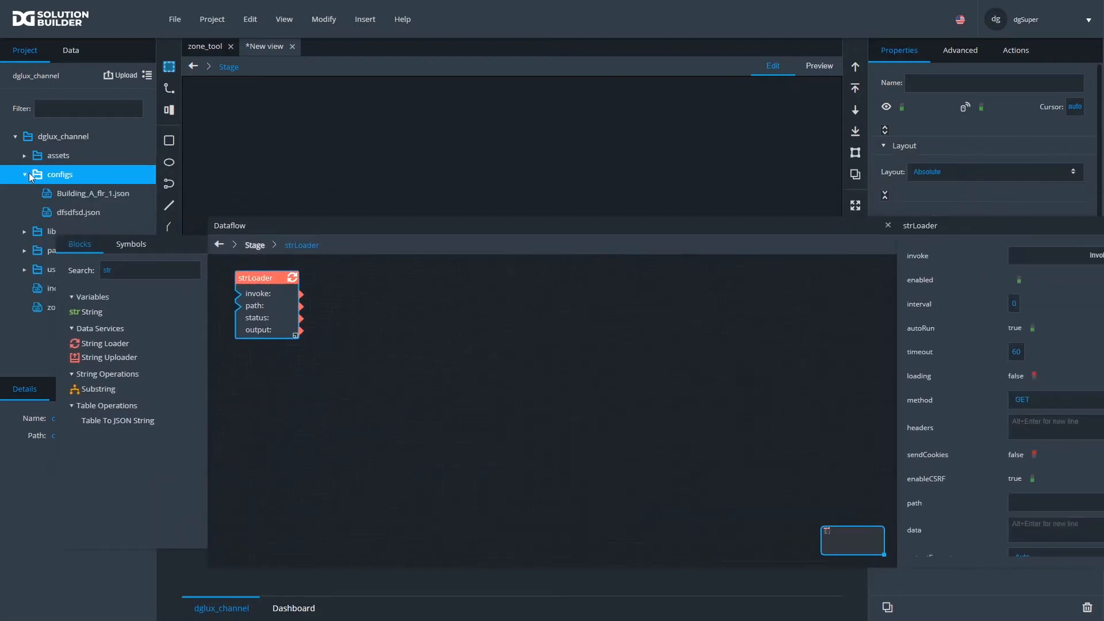
left_click(85, 193)
left_click_drag(85, 193, 1078, 503)
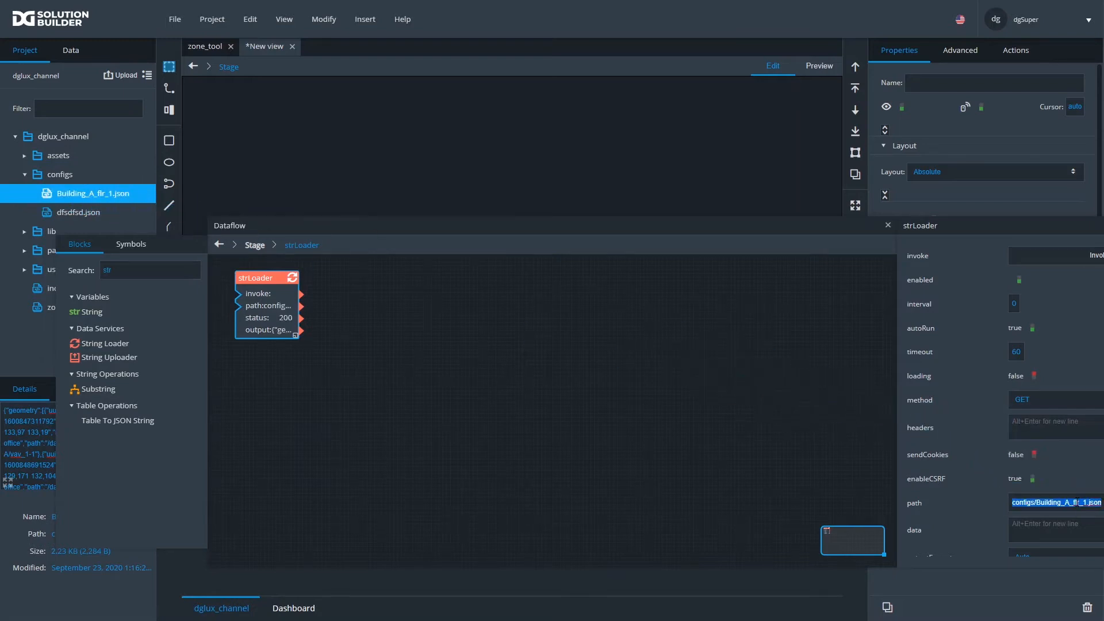
- Examine the string loader's full output text and close it again
left_click_drag(896, 416, 737, 413)
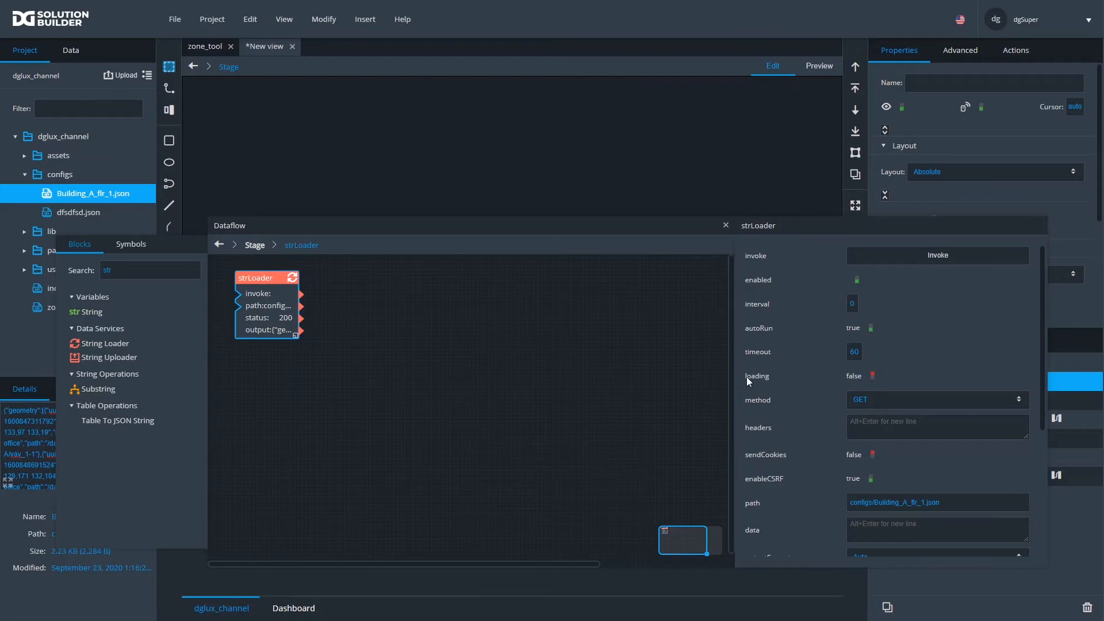
scroll(794, 386, "down", 3)
left_click(1022, 425)
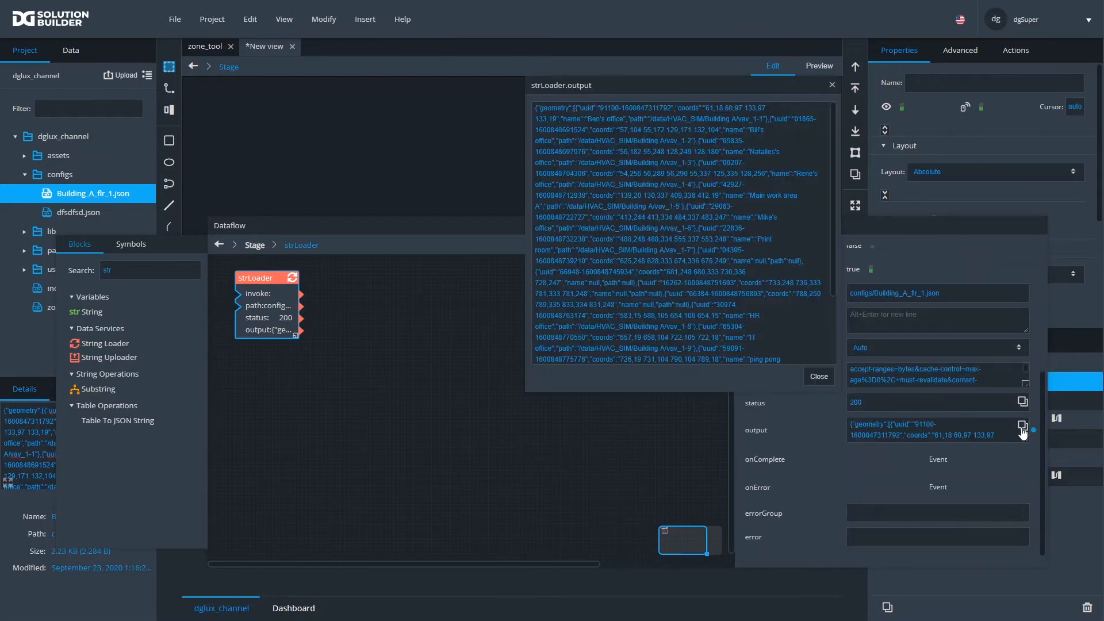
left_click(817, 378)
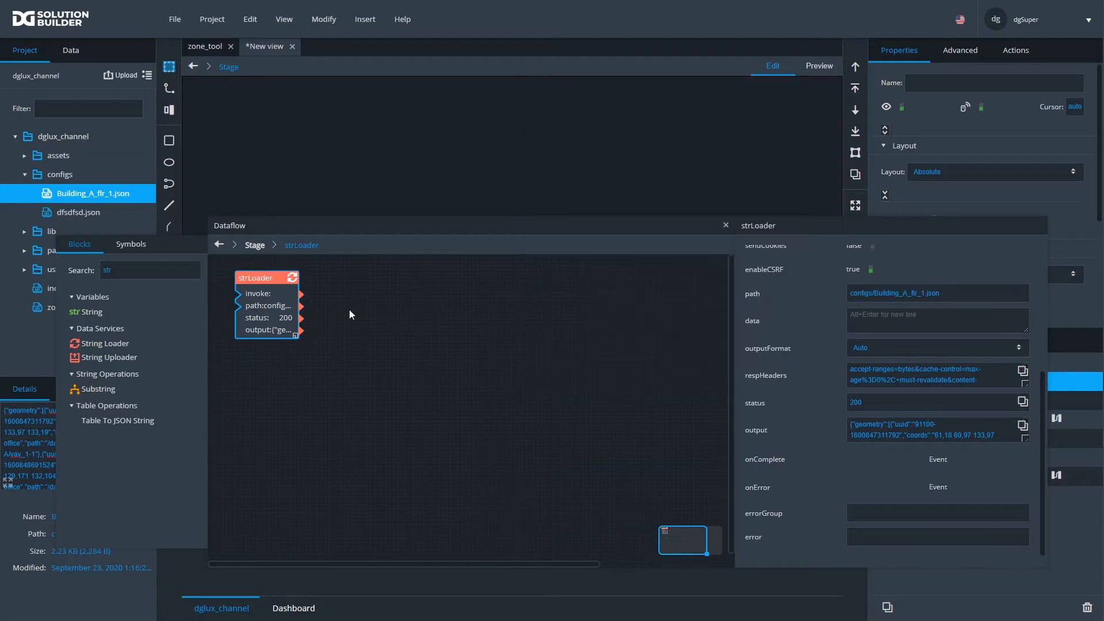
- Widen the string loader block, add a JSON Parser fed by its output, and check the parsed table
left_click_drag(293, 337, 358, 347)
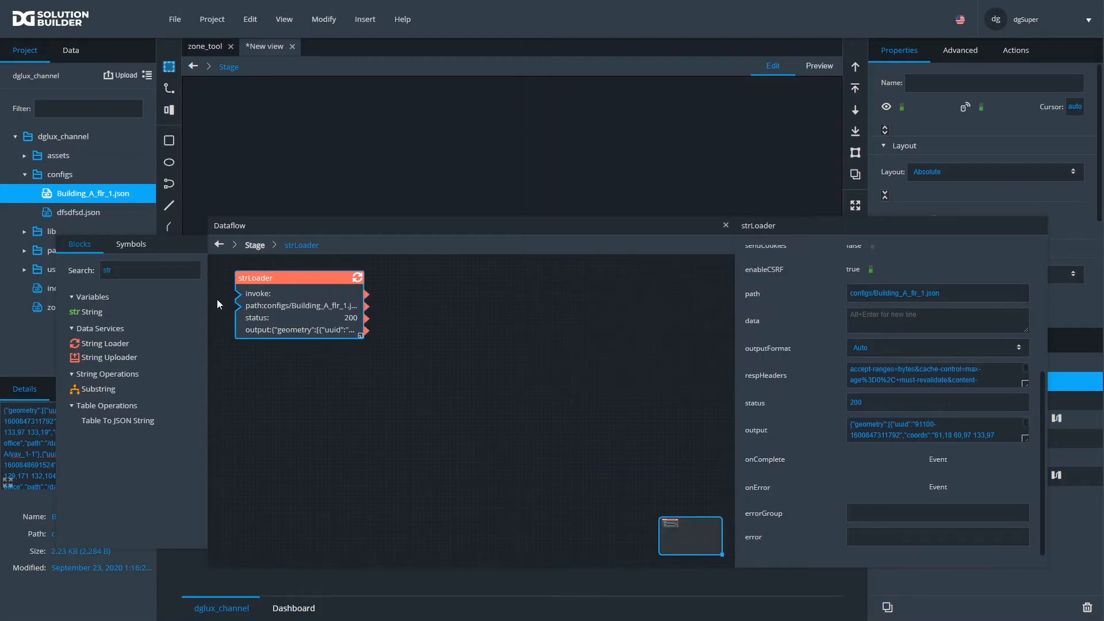
double_click(151, 272)
type("json")
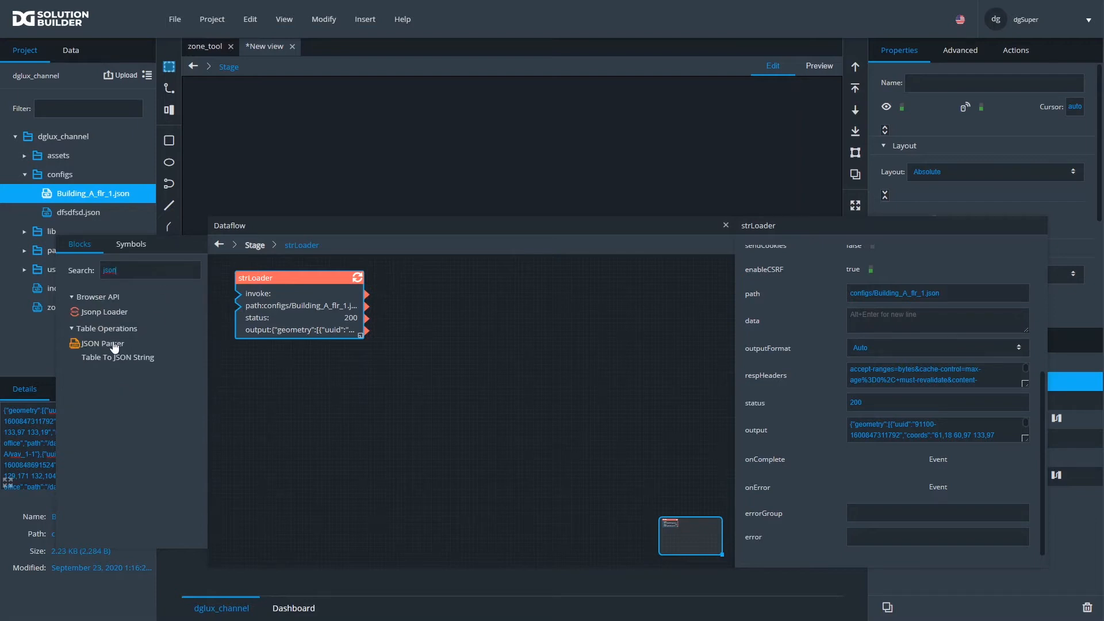
left_click_drag(102, 344, 402, 279)
left_click_drag(366, 331, 410, 301)
left_click(410, 300)
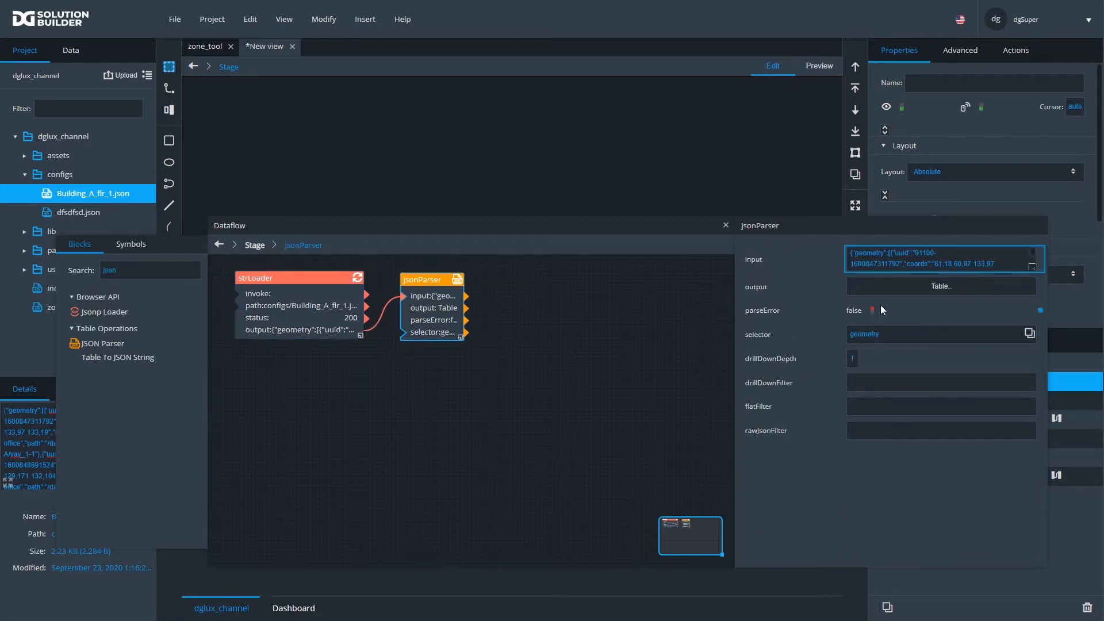
left_click(978, 286)
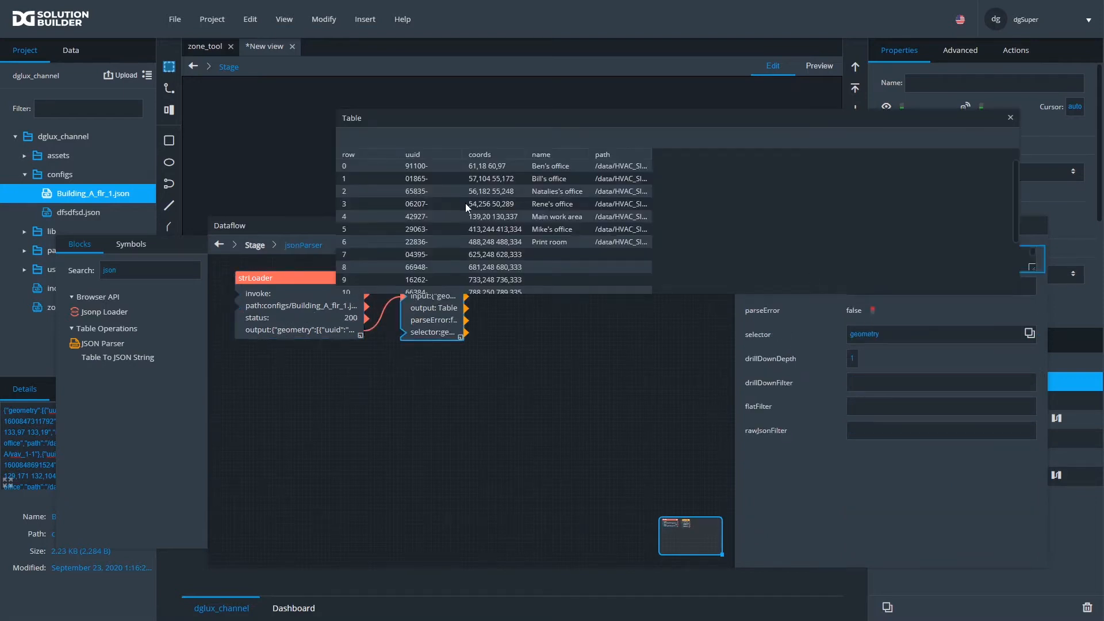
left_click(1011, 118)
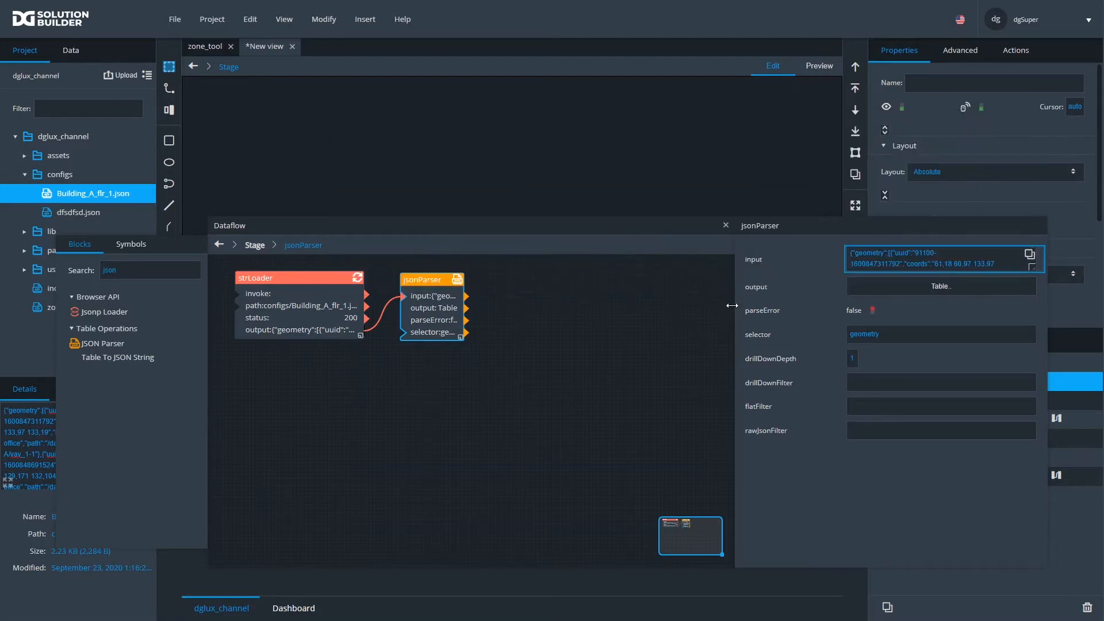
- Pin the JSON parser's output for binding and select the zones table in the canvas's dataflow
left_click_drag(731, 305, 577, 311)
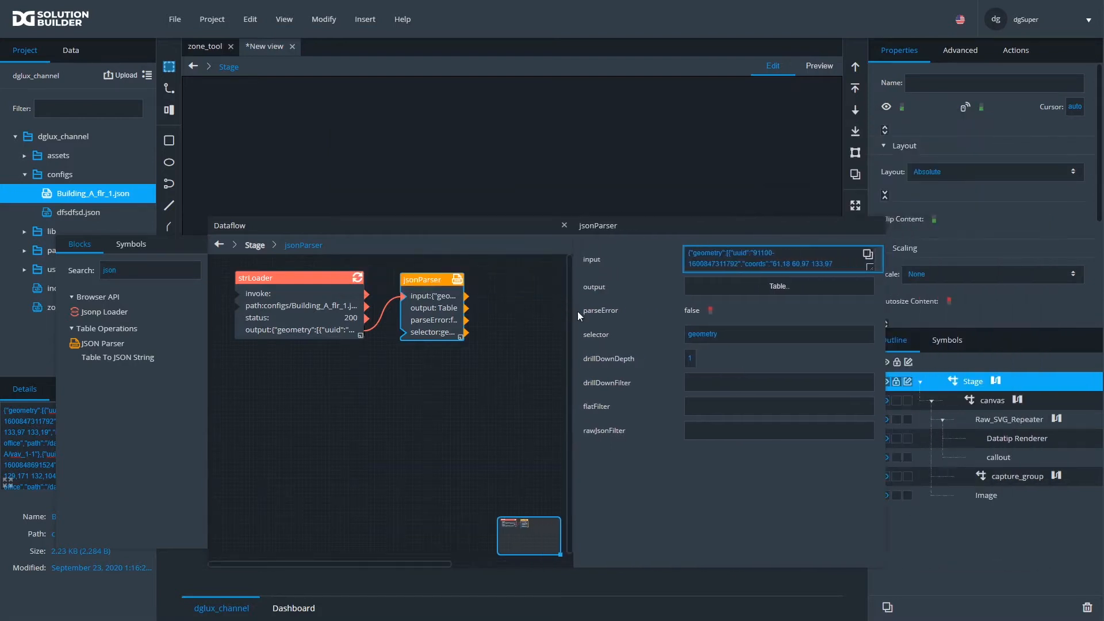
left_click(879, 289)
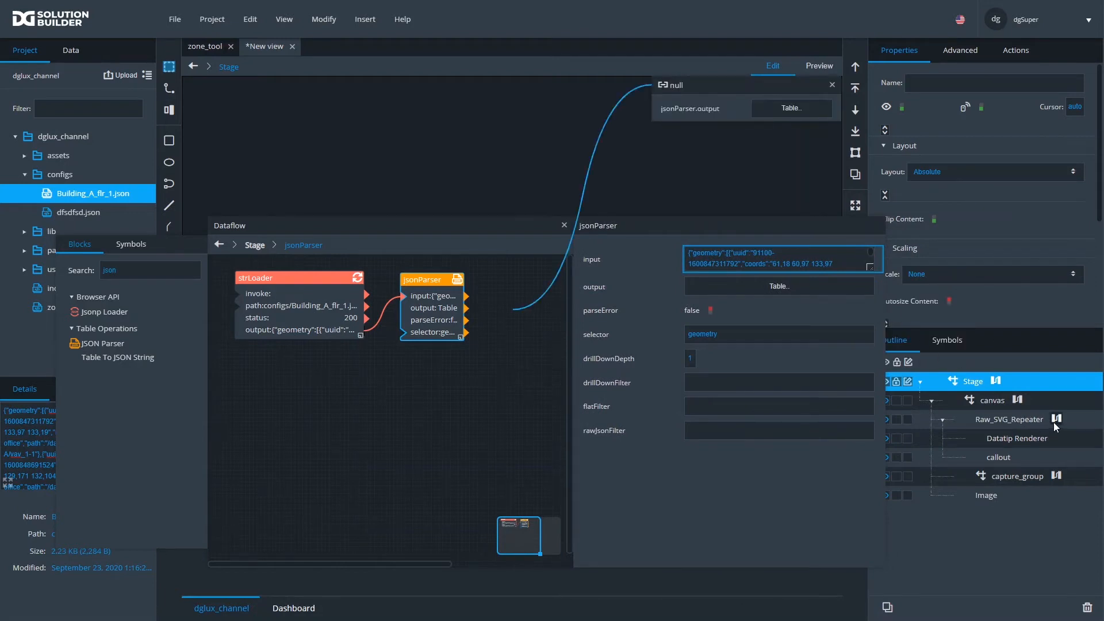
left_click(1022, 401)
left_click(283, 295)
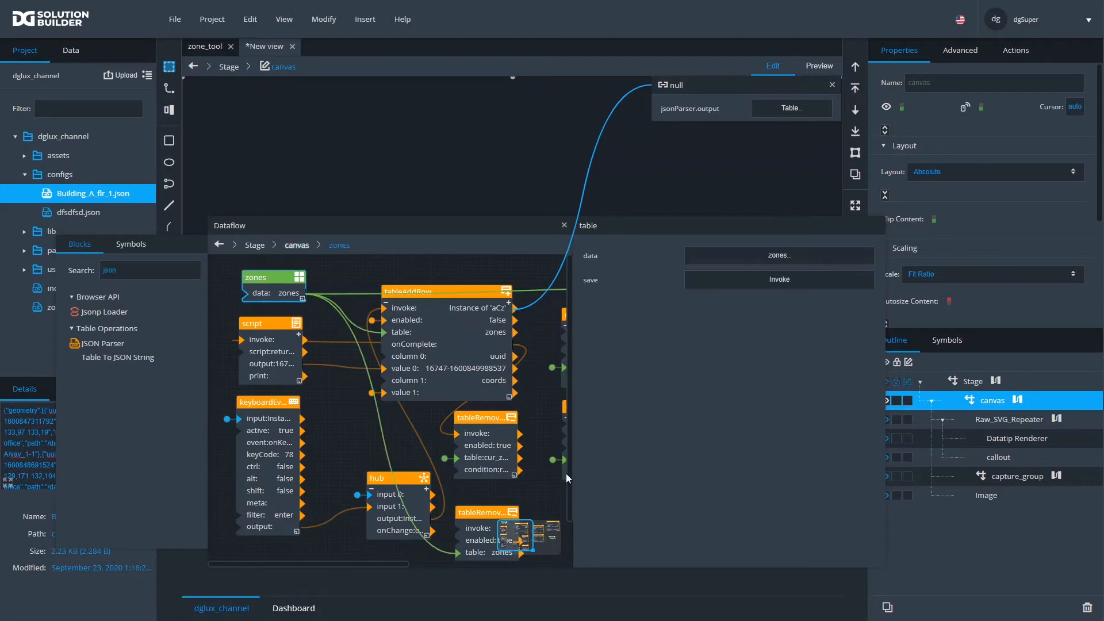
- Compare the columns of the canvas's tableColumnMapping output with those of the pinned JSON parser table
left_click_drag(529, 535, 560, 522)
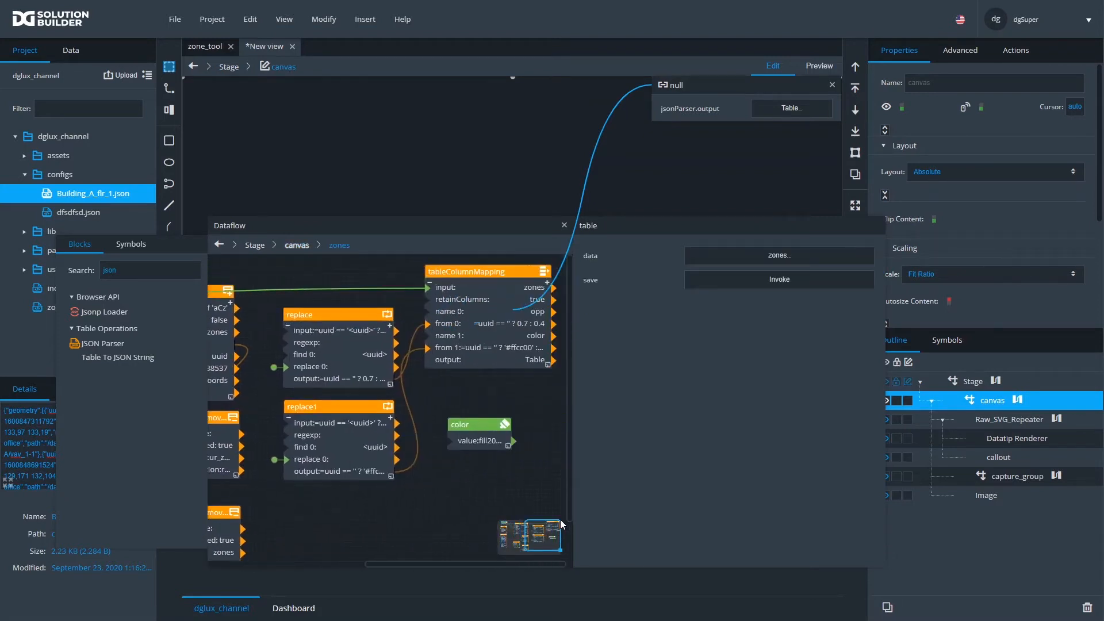
left_click(483, 337)
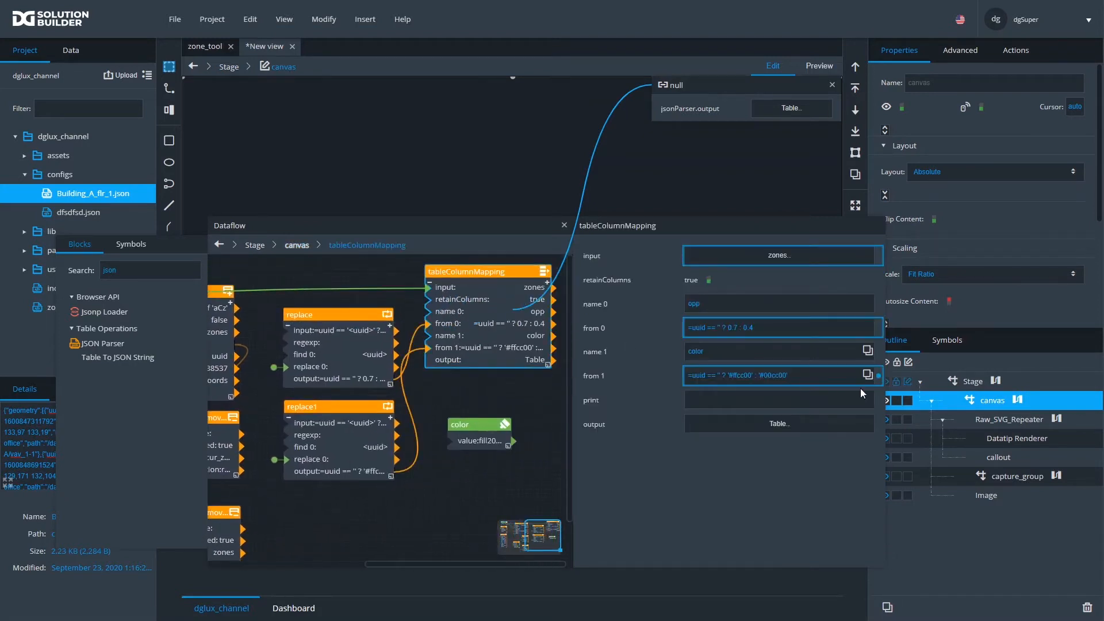
left_click(806, 426)
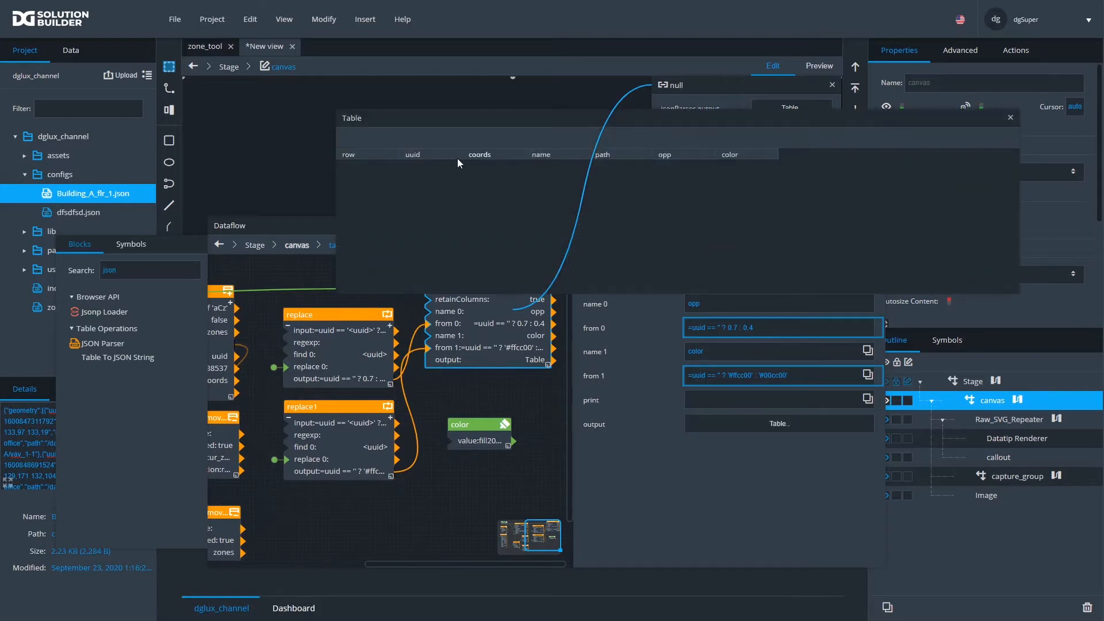
left_click(1011, 118)
left_click(791, 107)
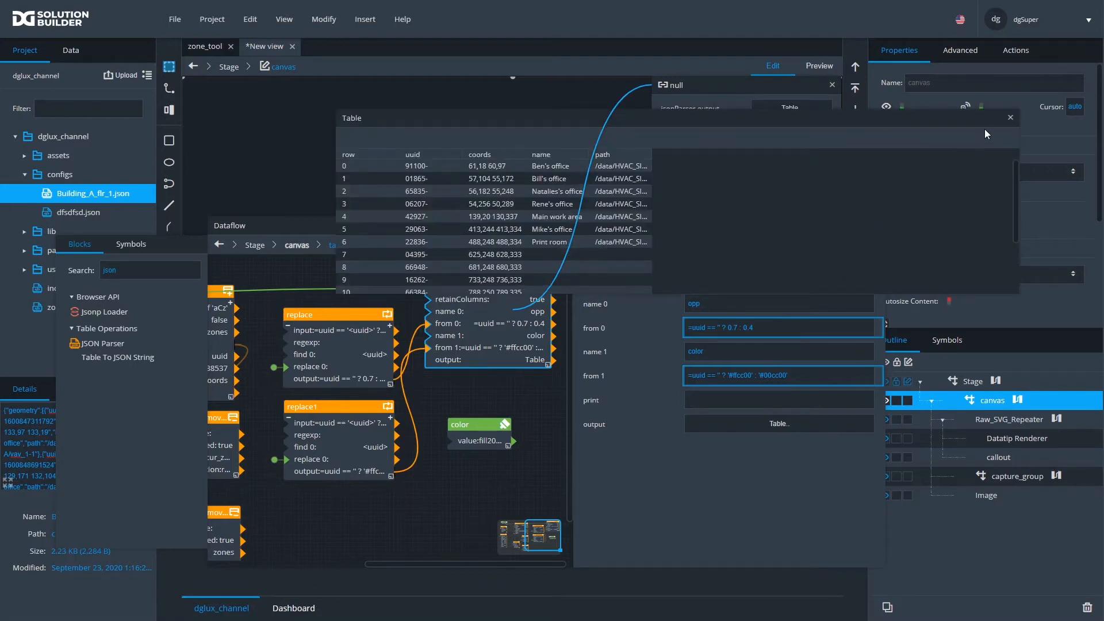
left_click(1010, 118)
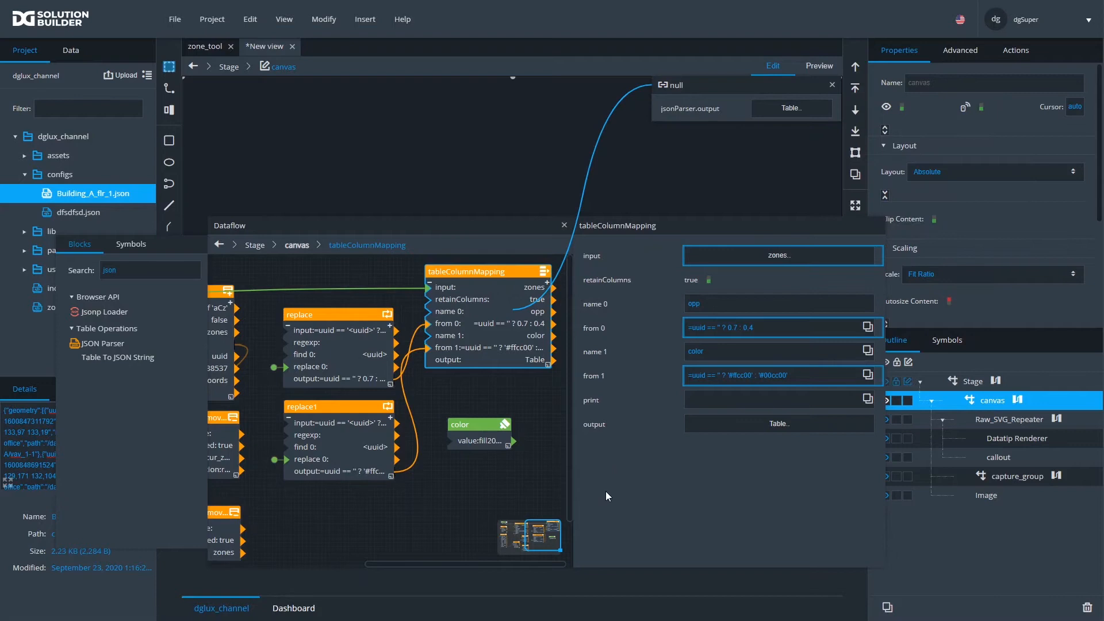
- Bind the pinned JSON parser output to the zones table's data in the canvas dataflow and close the dataflow
left_click_drag(553, 542, 533, 520)
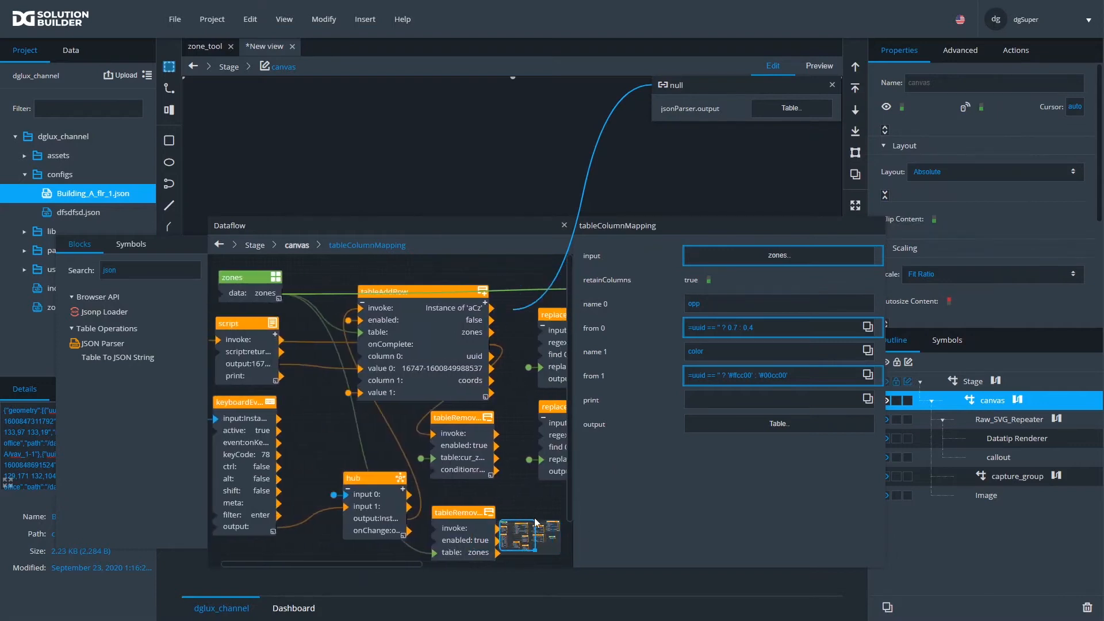
left_click_drag(573, 467, 790, 467)
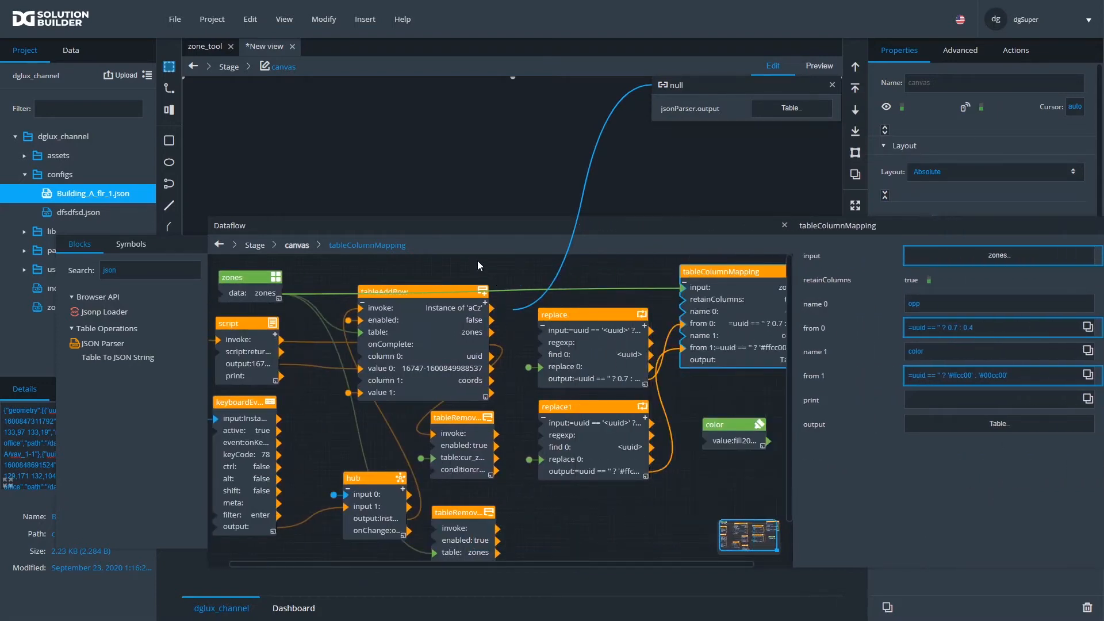
left_click_drag(827, 108, 234, 293)
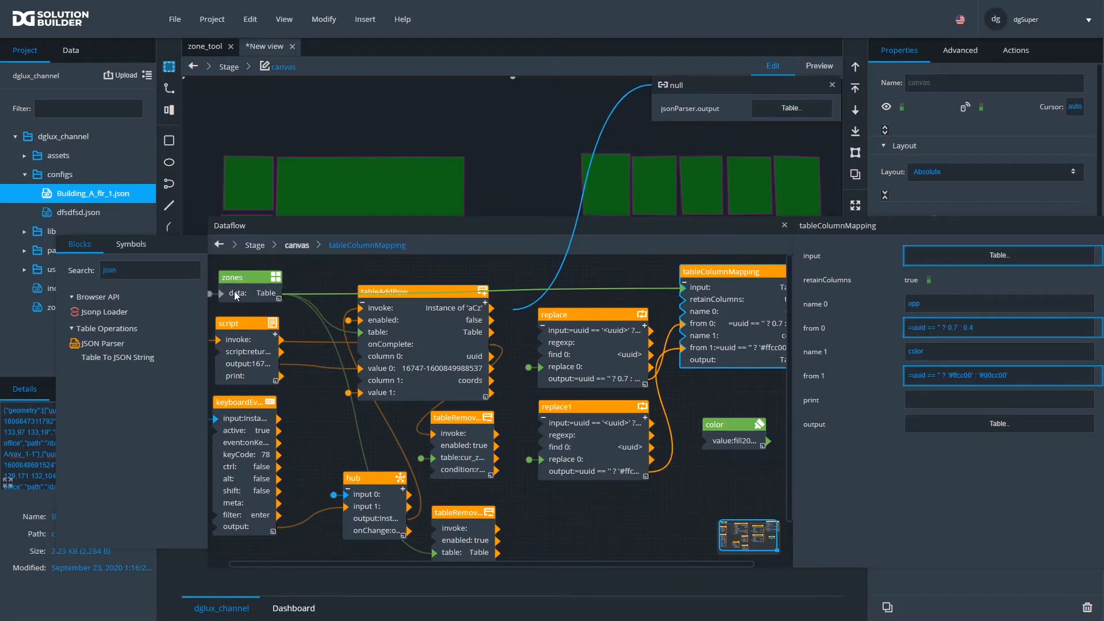
left_click(785, 225)
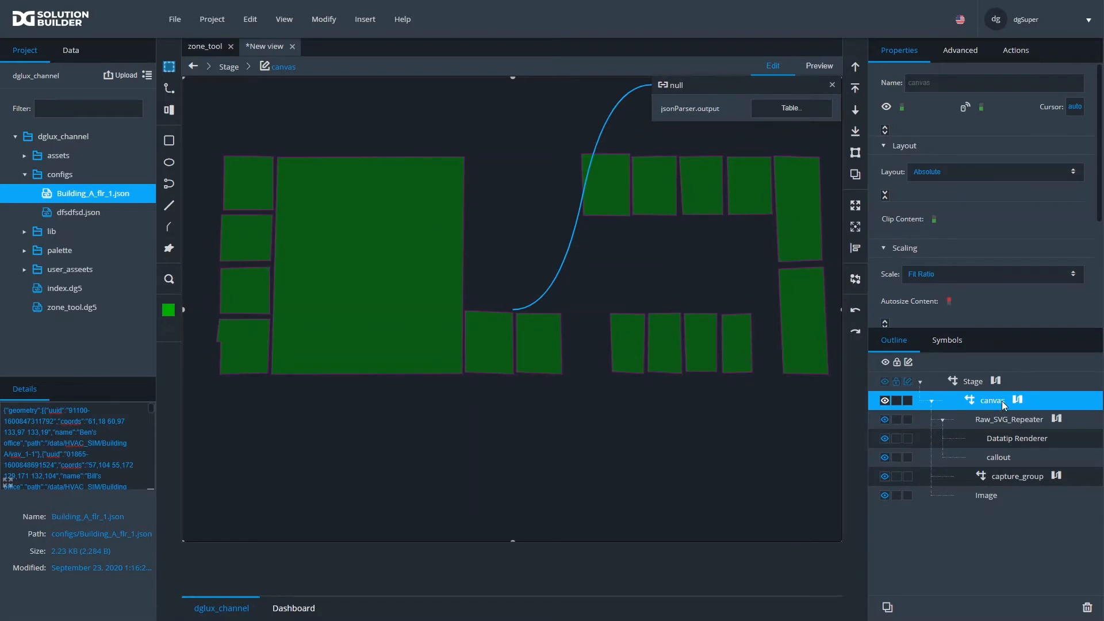
- Widen the JSON parser in the Stage's dataflow and place a duplicate of it directly below, fed by the string loader
left_click(996, 379)
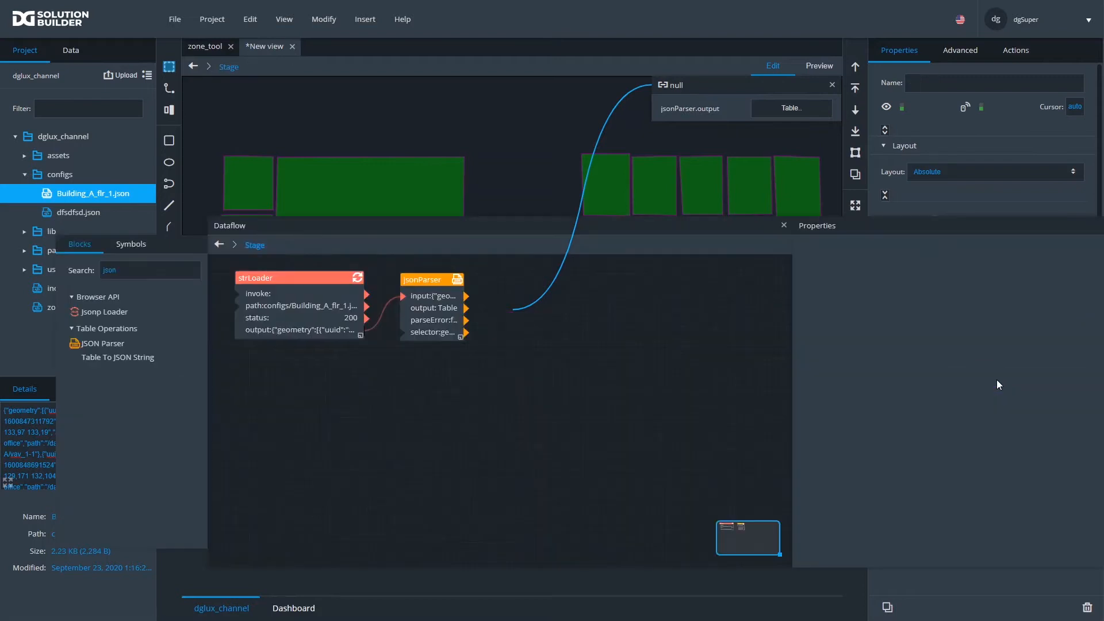
left_click(450, 333)
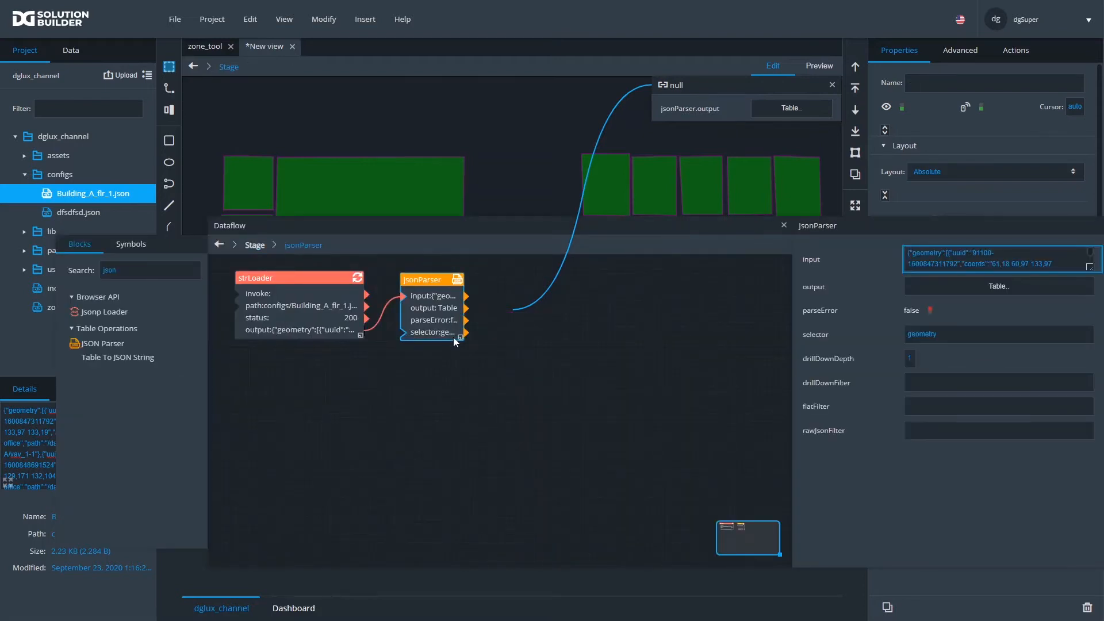
left_click_drag(458, 339, 491, 338)
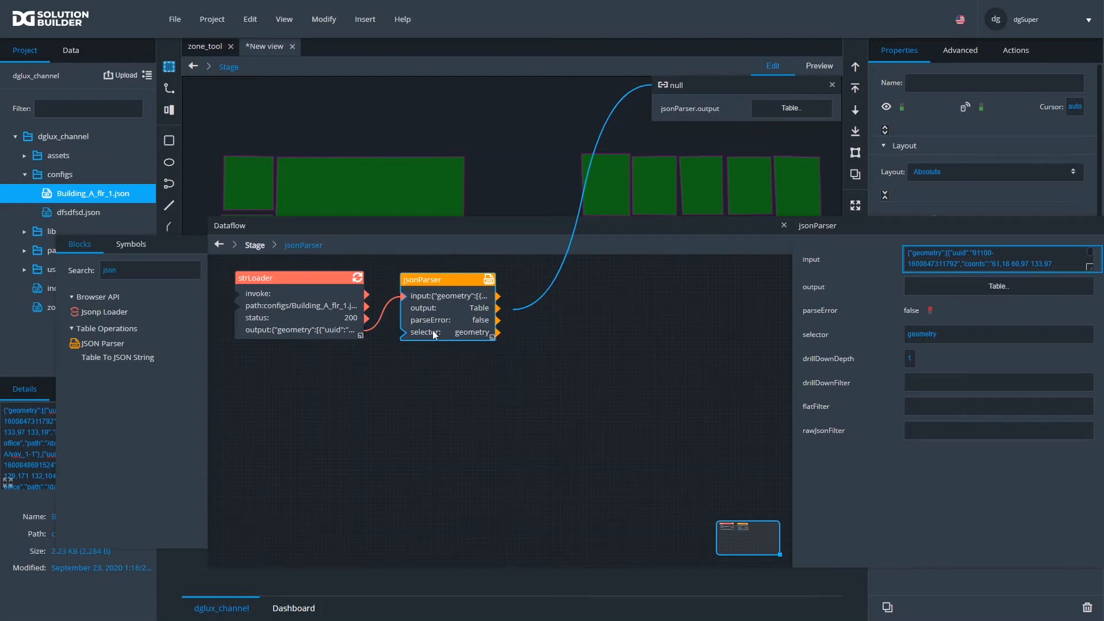
key("ctrl+v")
left_click_drag(436, 280, 432, 366)
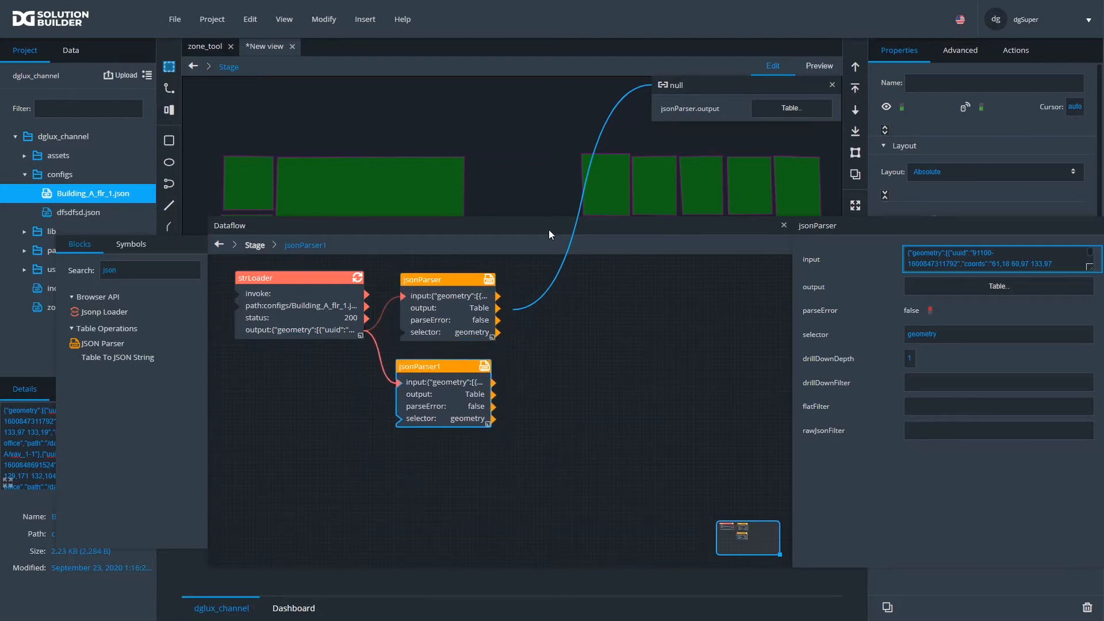
- Clear the duplicated parser's geometry selector and open its output table
left_click_drag(549, 229, 490, 217)
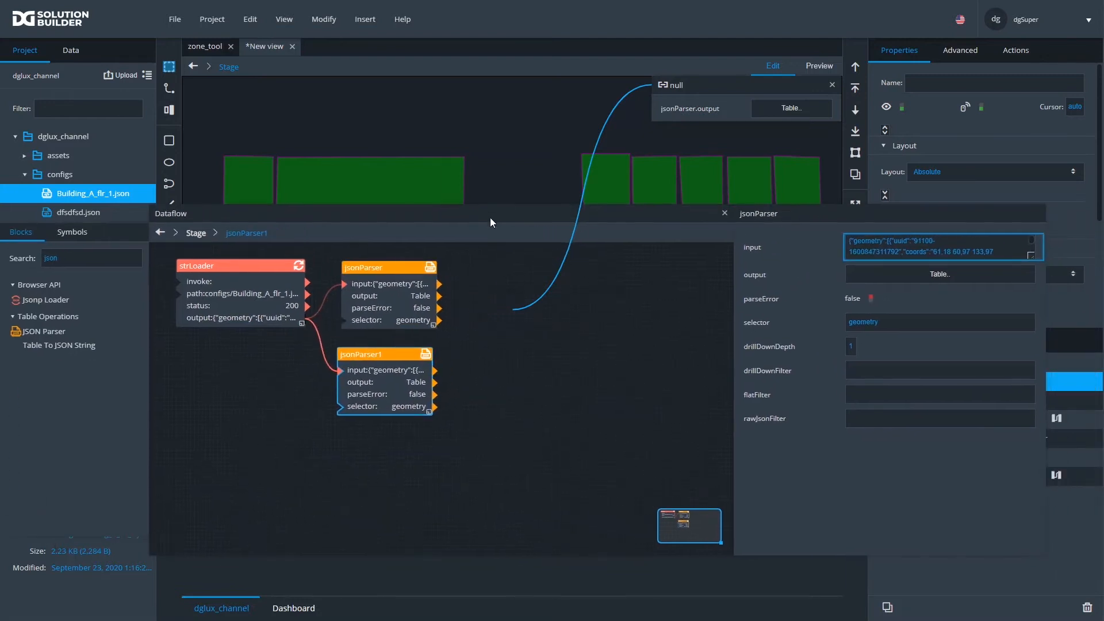
left_click(1038, 324)
left_click(1016, 351)
double_click(967, 322)
key("BackSpace")
left_click(939, 274)
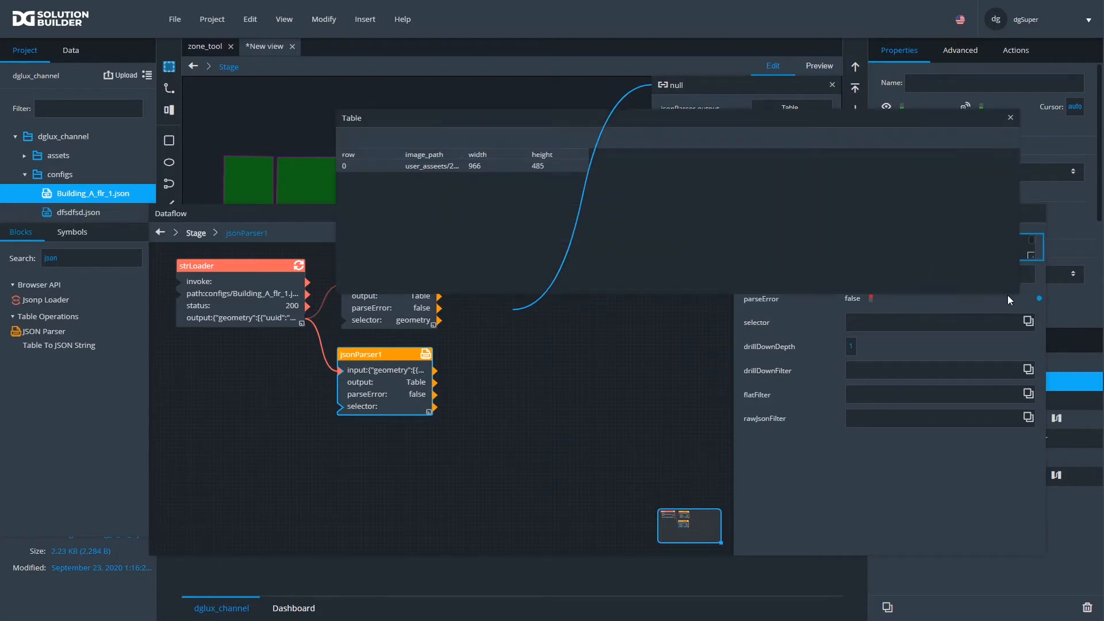
- Shrink the output table window, widen its image_path column to show the full path, and move the dataflow window clear of the outline
left_click_drag(1013, 290, 678, 204)
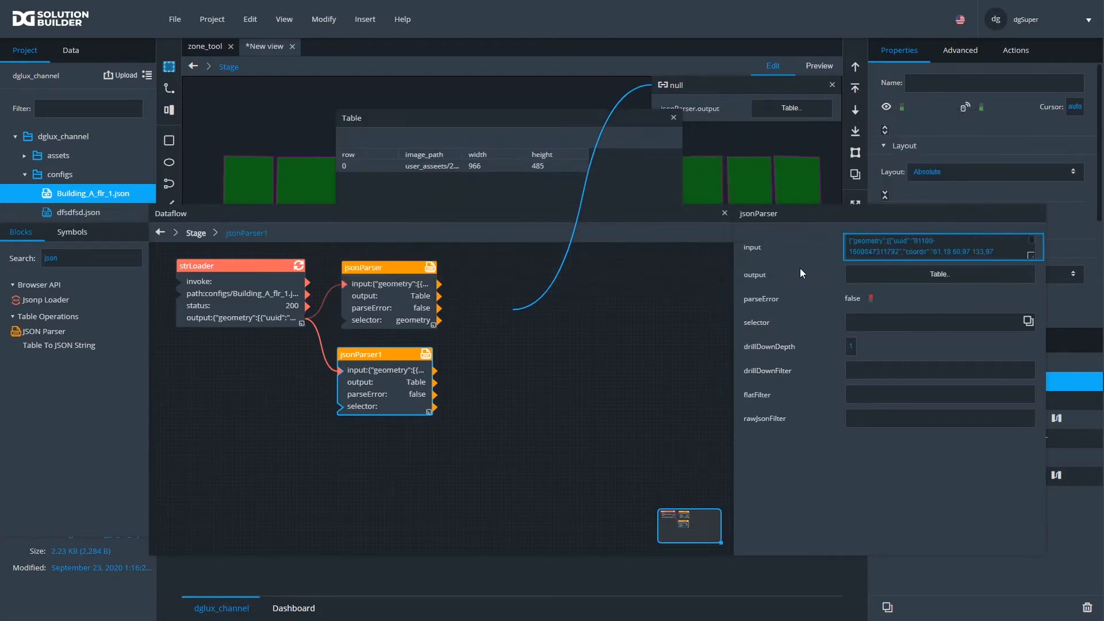
left_click(860, 320)
left_click_drag(464, 156, 536, 167)
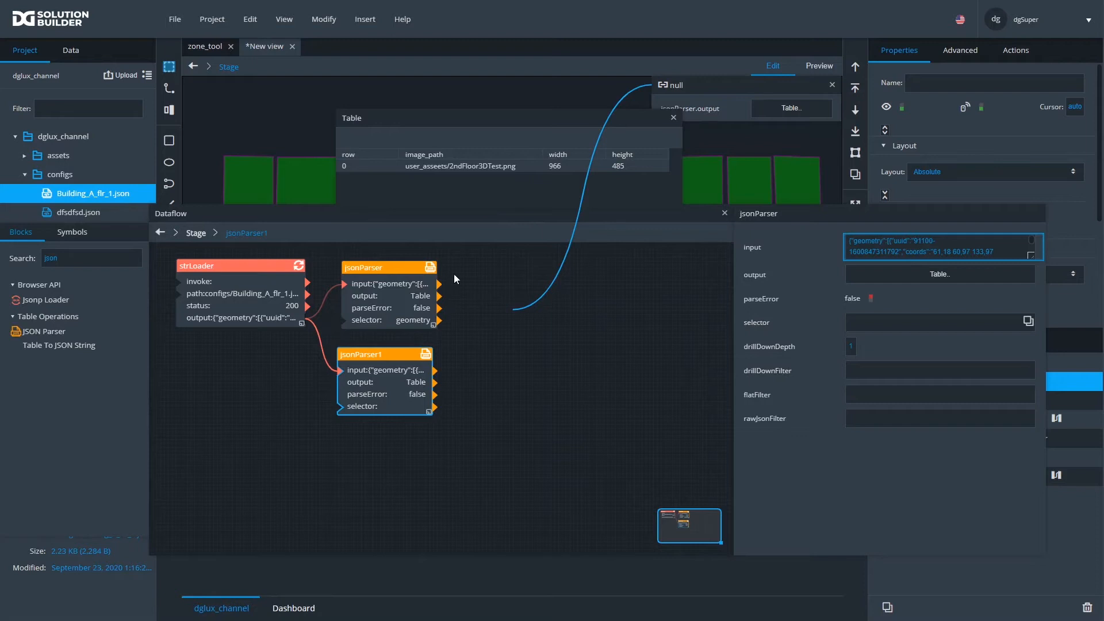
left_click_drag(393, 355, 398, 351)
left_click_drag(664, 216, 602, 349)
- Check the content width and content height settings of the canvas
left_click(990, 402)
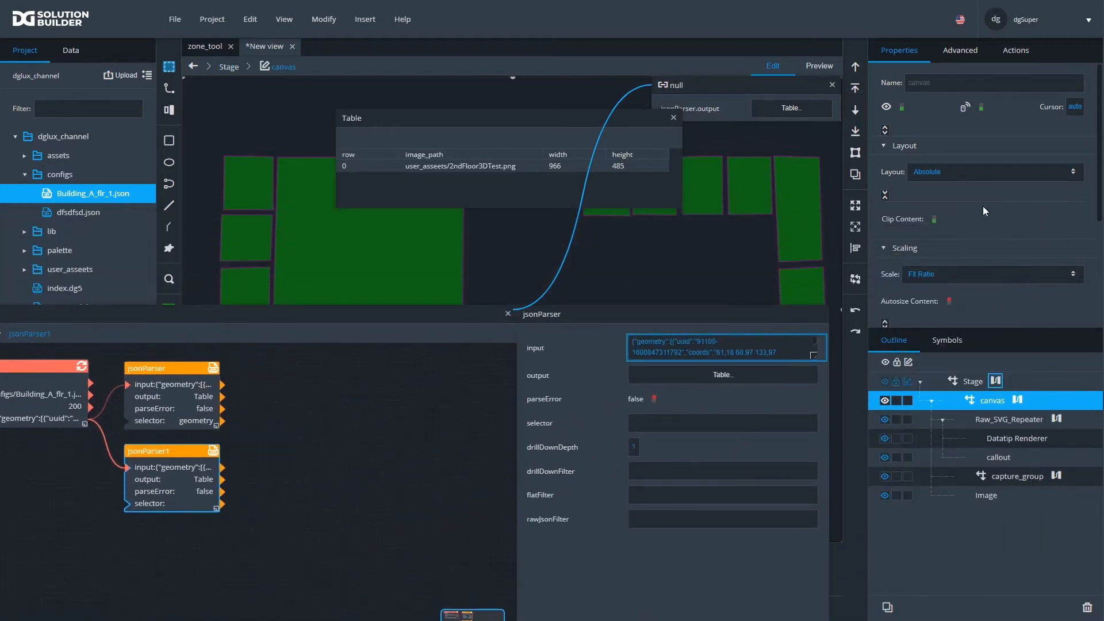
scroll(978, 210, "down", 3)
left_click(885, 151)
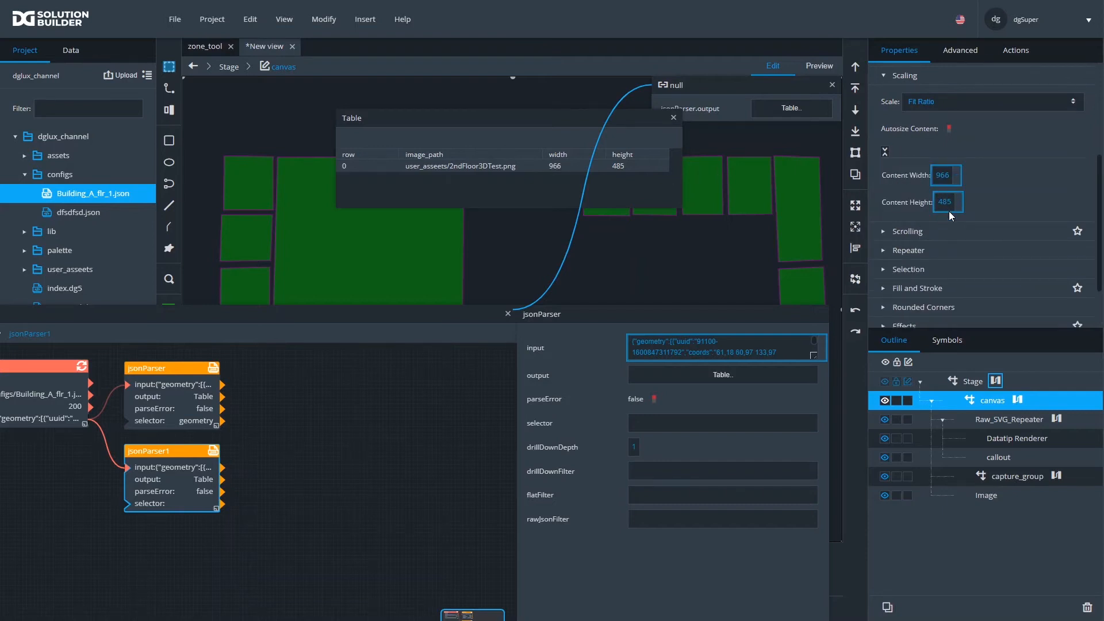
- Bind the Image's URL to the image_path value user_asseets/2ndFloor3DTest.png from the duplicated parser's table
left_click(992, 496)
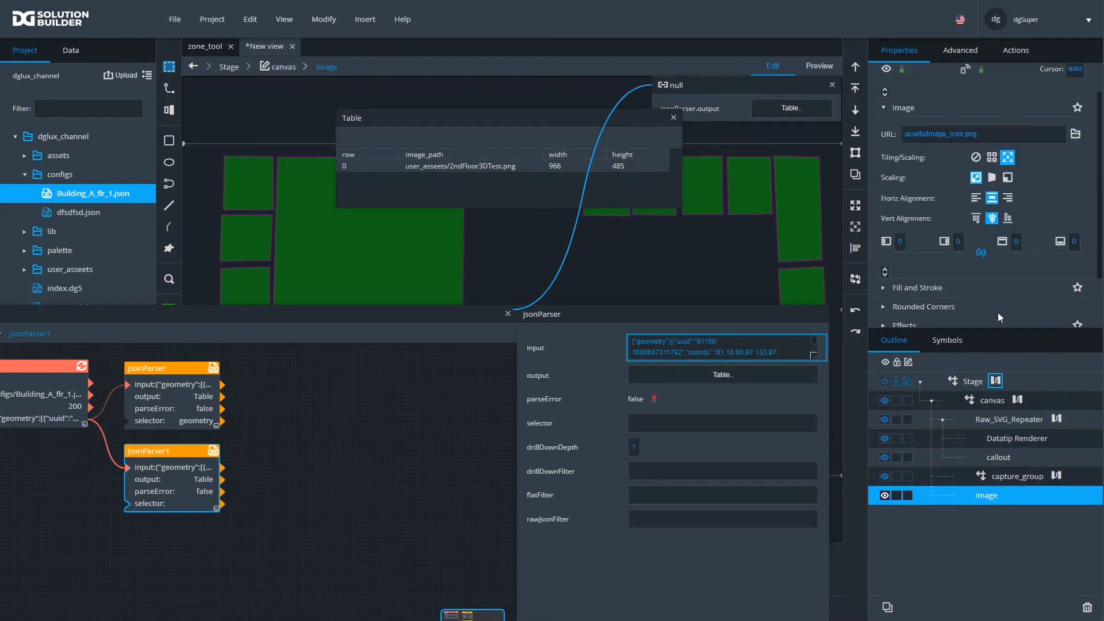
scroll(1006, 207, "up", 1)
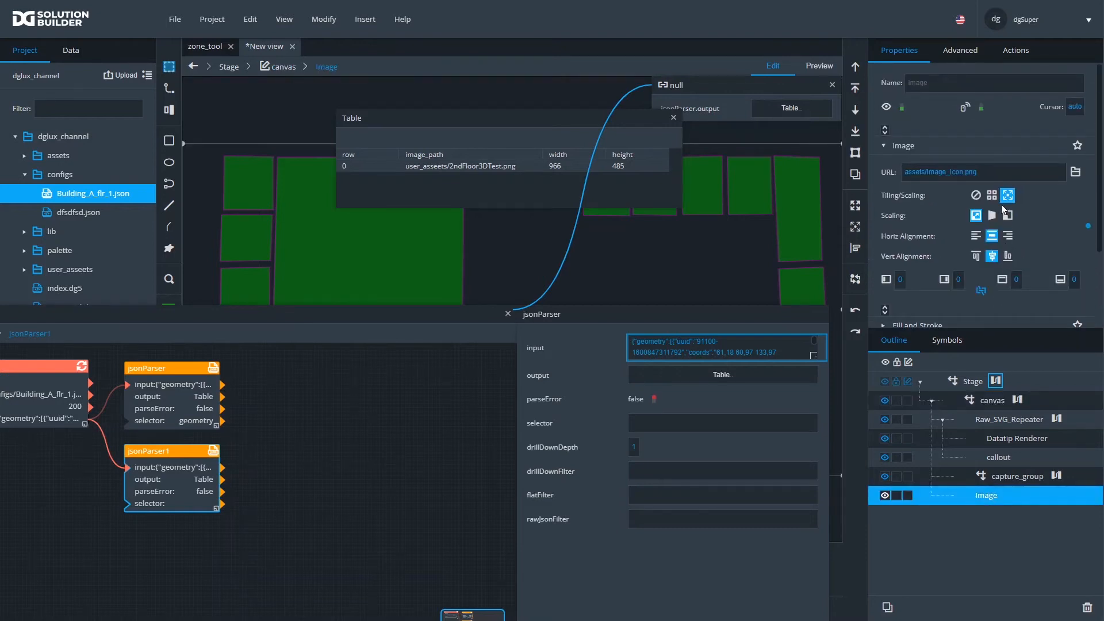
left_click_drag(468, 167, 1013, 177)
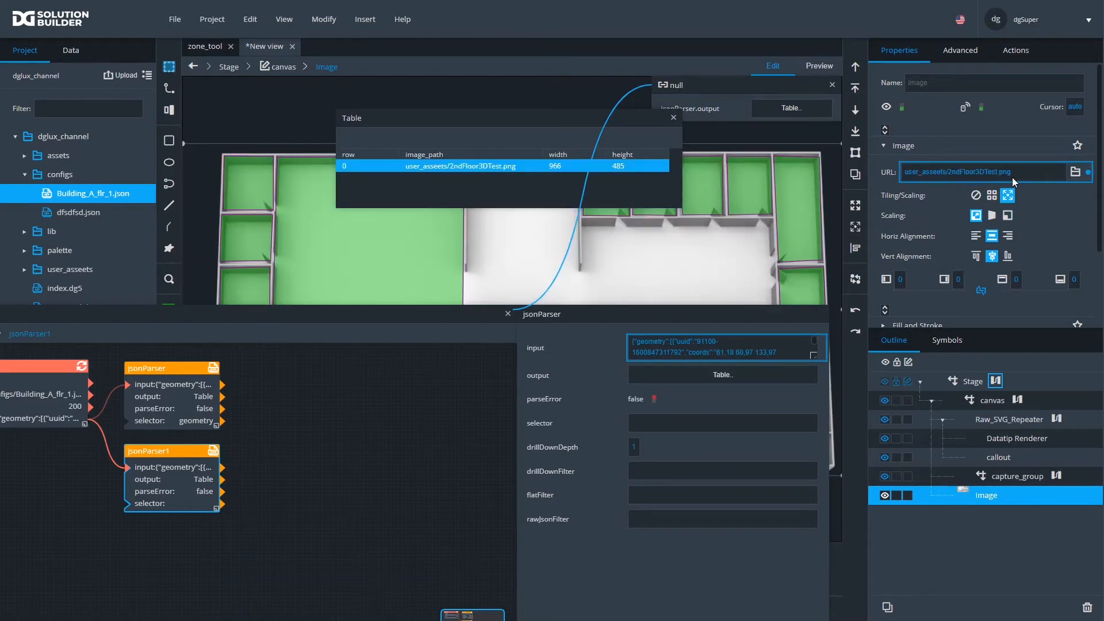
- Bind the Image's width and height to the table's 966 and 485 values, and close the table and the pinned output
scroll(1012, 177, "down", 3)
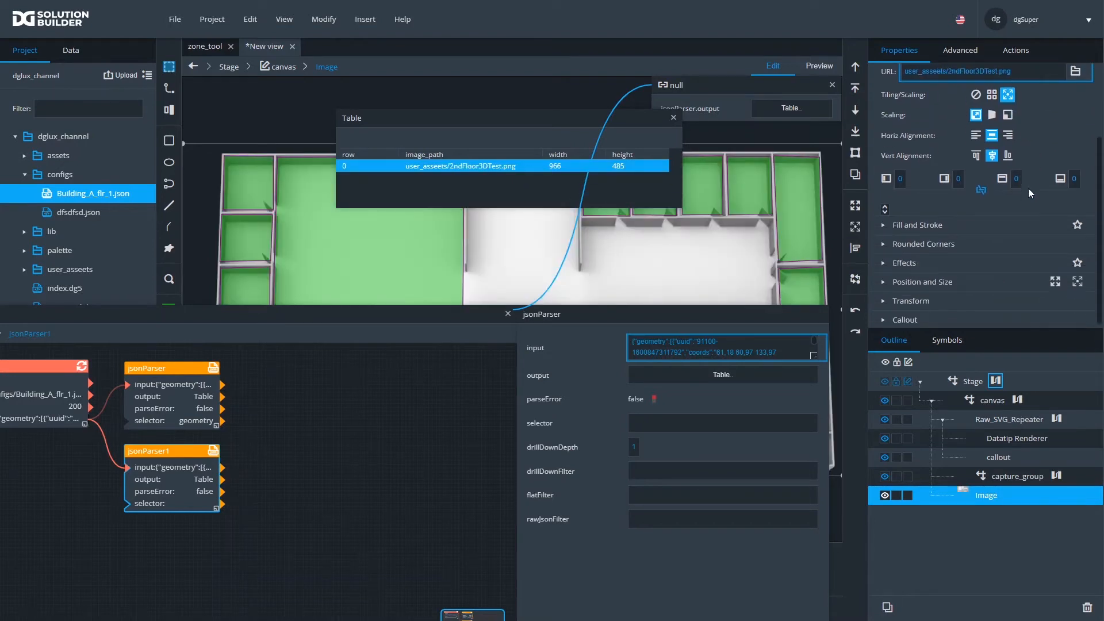
left_click(937, 279)
left_click_drag(553, 167, 895, 258)
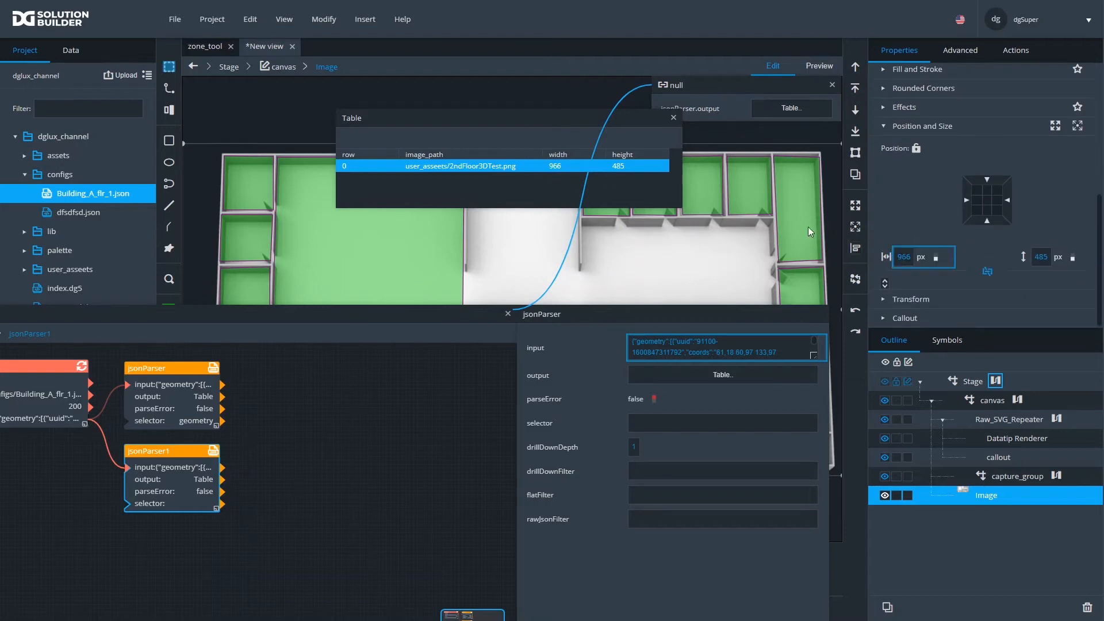
left_click_drag(644, 172, 1041, 260)
left_click(833, 85)
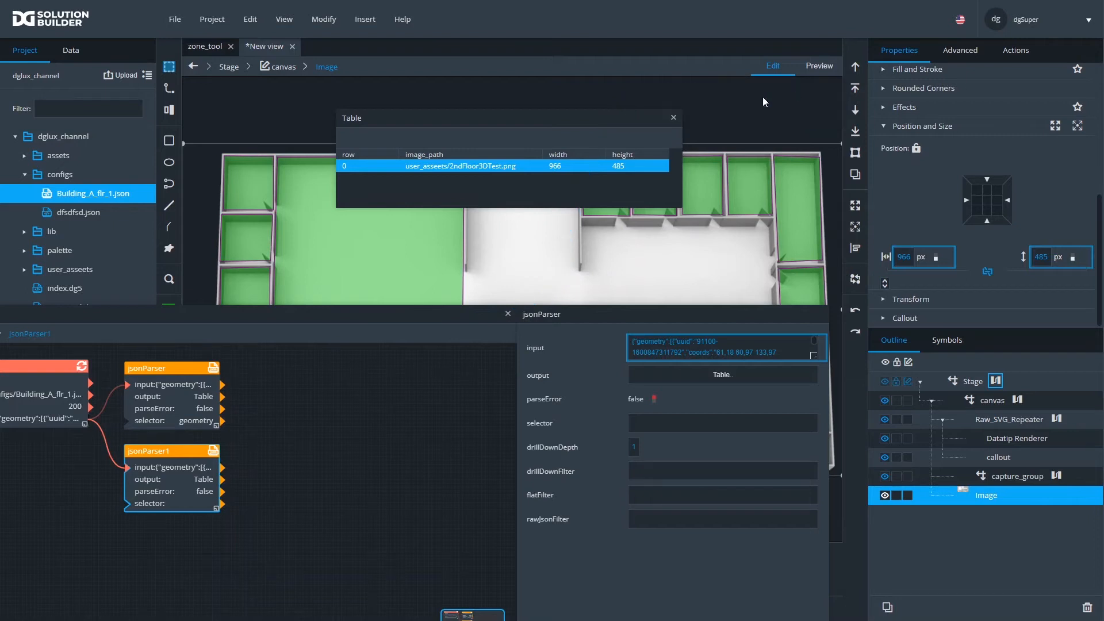
left_click(674, 118)
- Bring the Stage's dataflow fully into view, select the string loader, and narrow the window to uncover the outline
left_click_drag(492, 317, 677, 302)
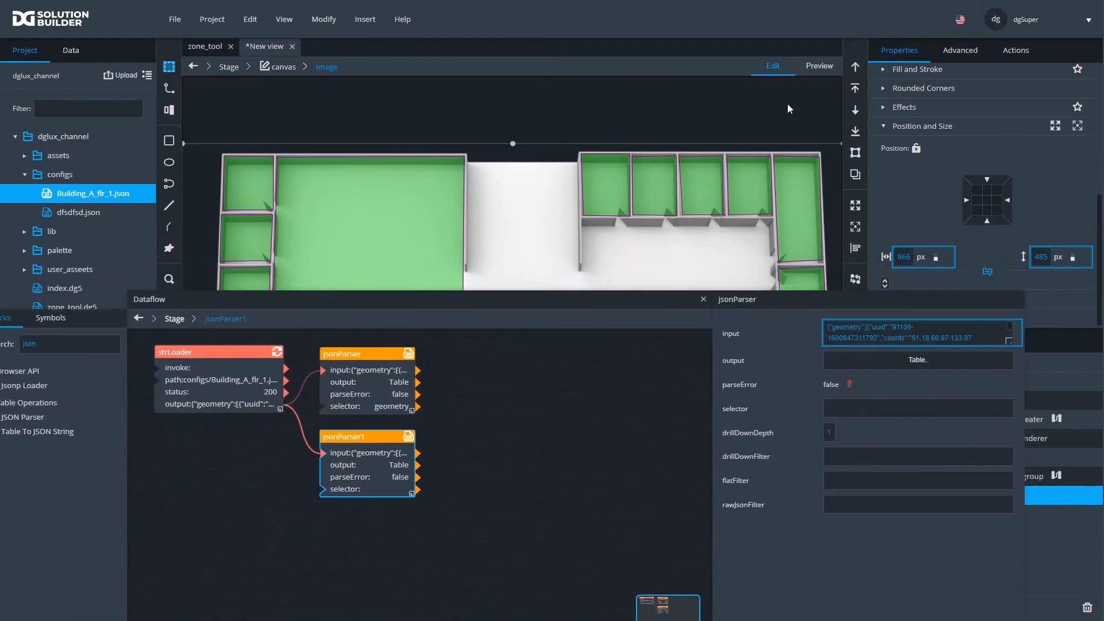
left_click_drag(451, 300, 549, 203)
left_click(326, 294)
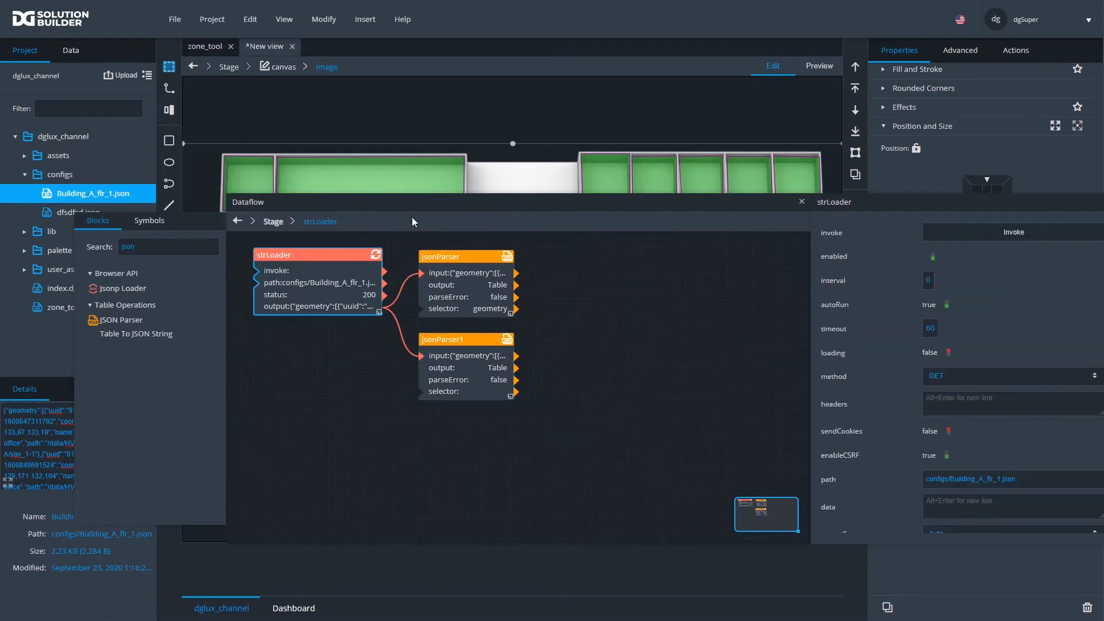
left_click_drag(412, 206, 342, 232)
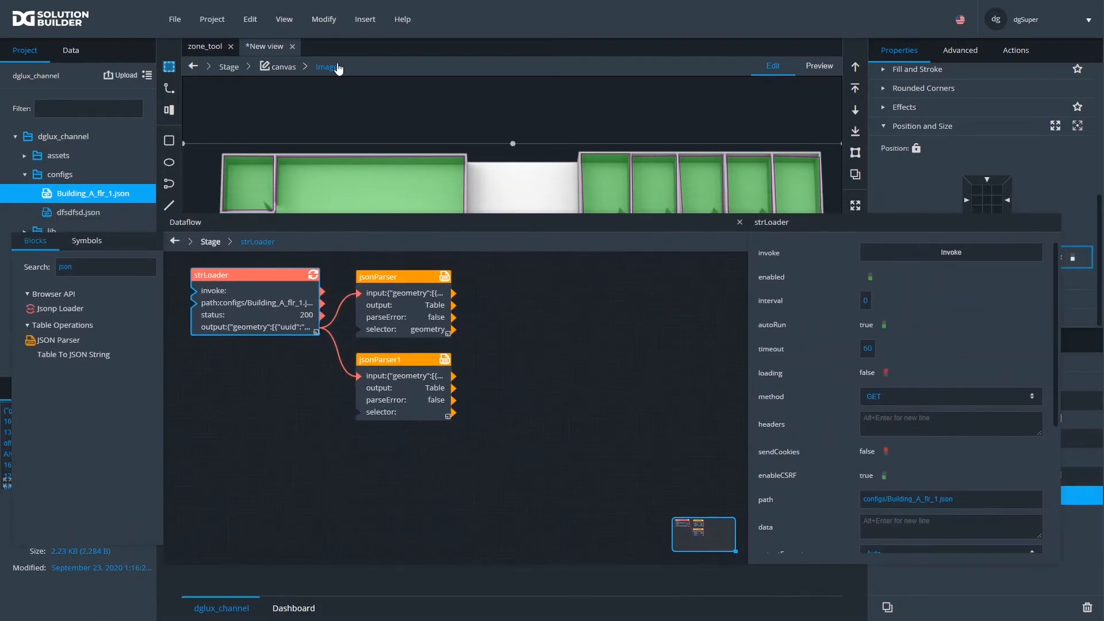
left_click_drag(741, 290, 563, 290)
left_click(323, 19)
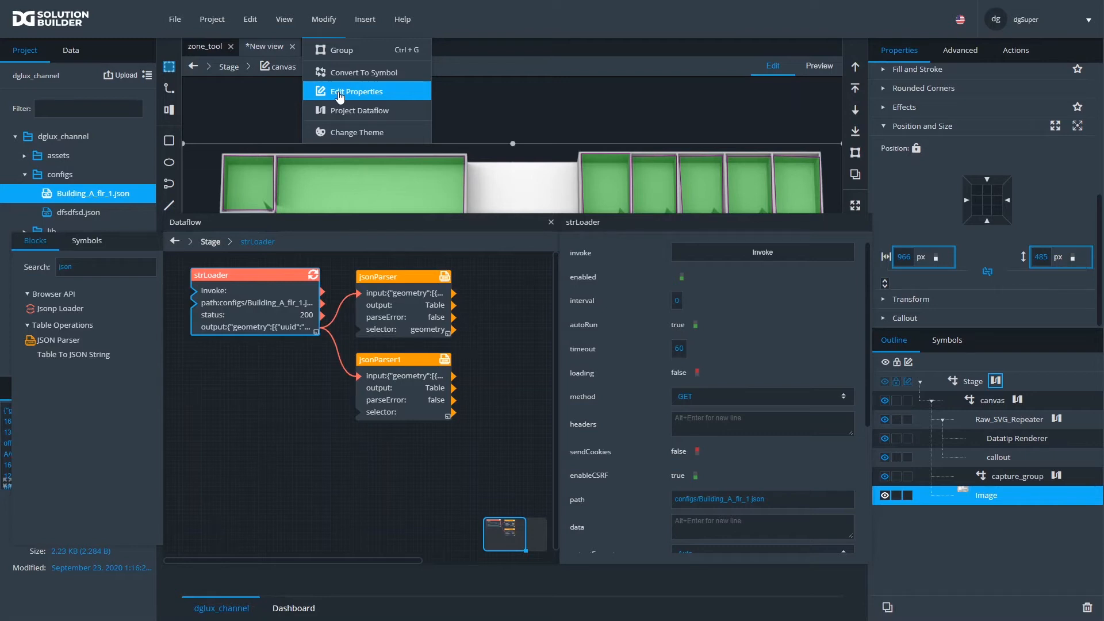
left_click(1019, 426)
left_click(1019, 426)
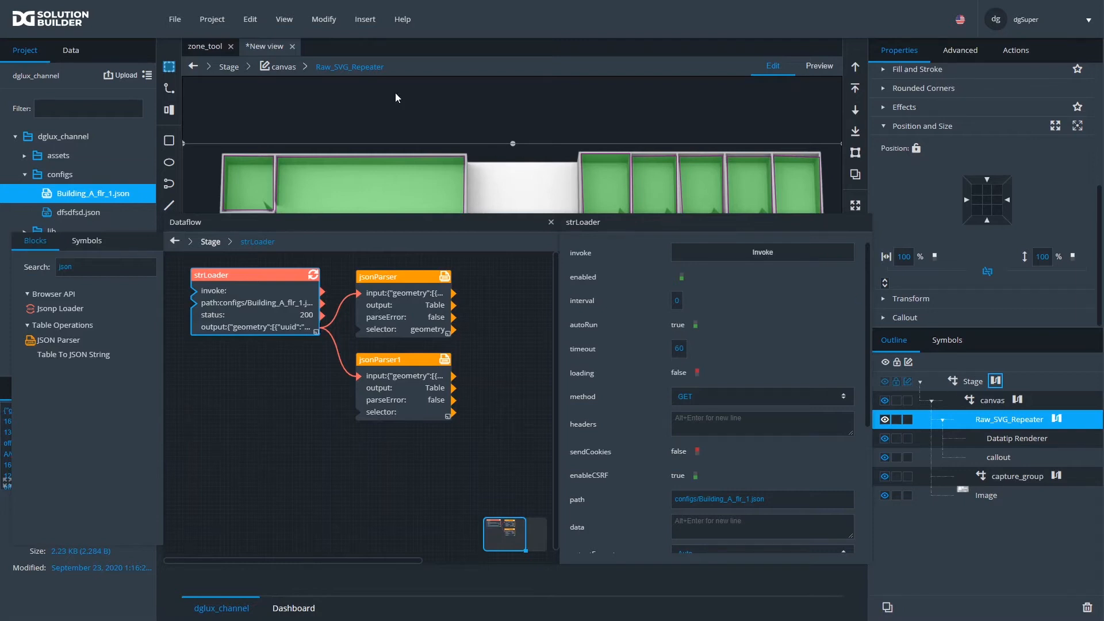
left_click(323, 22)
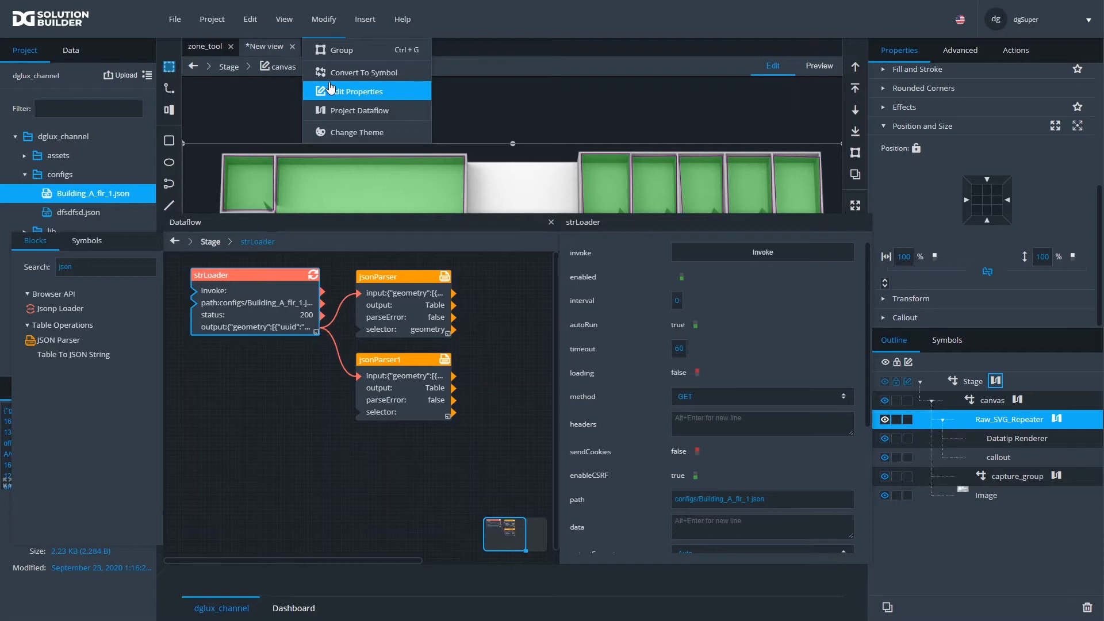
- Add a string page parameter named config_path to the Stage's properties
left_click(971, 389)
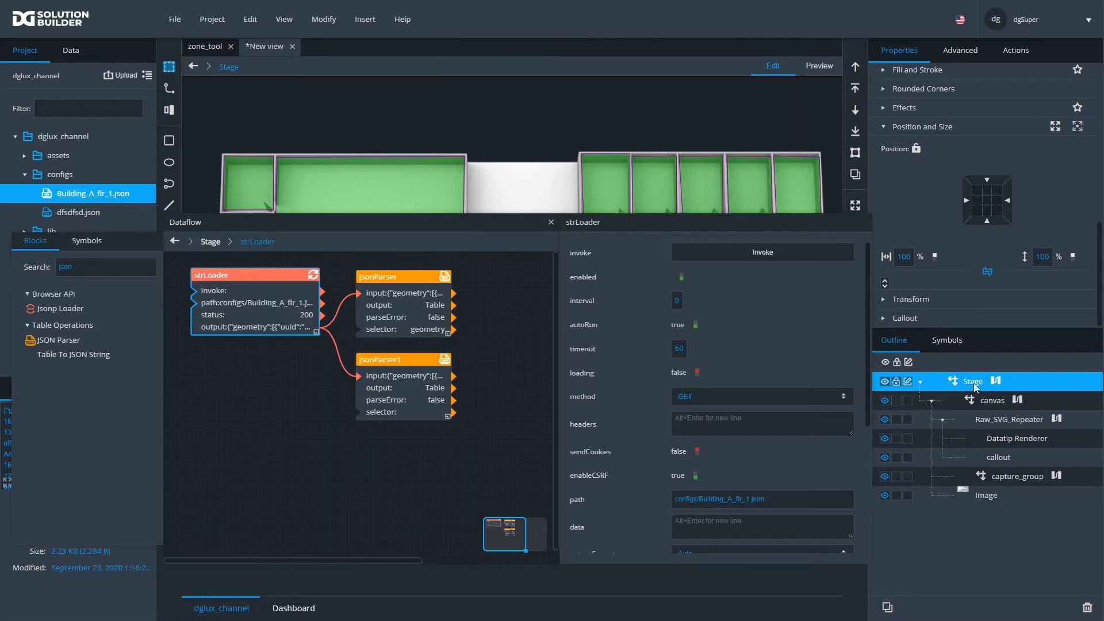
left_click(324, 20)
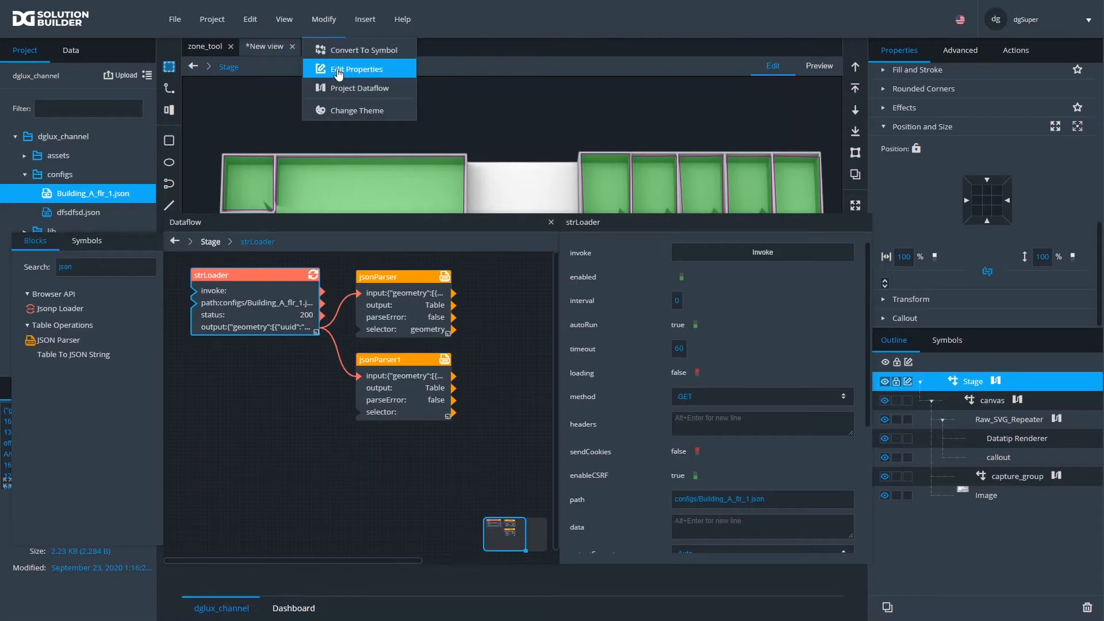
left_click(338, 69)
left_click_drag(443, 193, 647, 92)
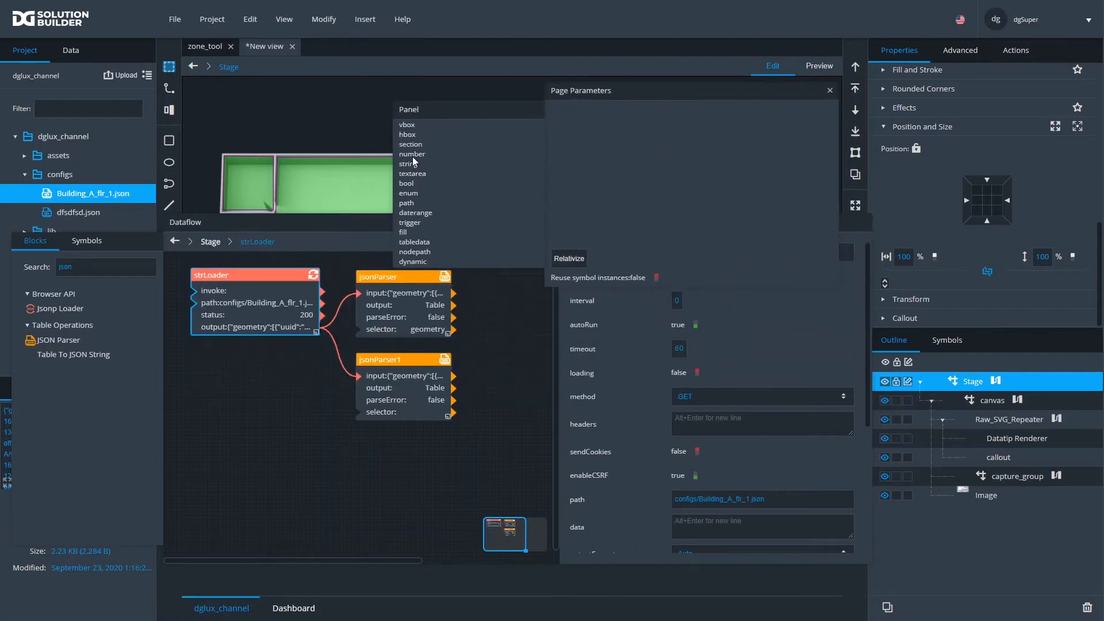
left_click_drag(411, 166, 586, 130)
double_click(556, 112)
type("config_path")
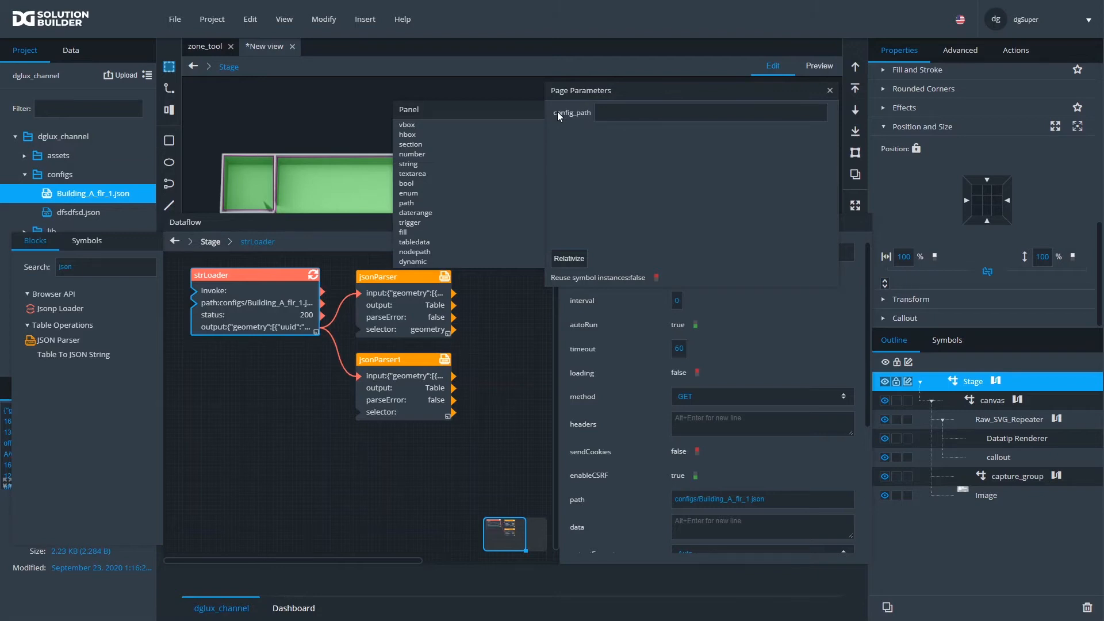
- Set config_path to configs/Building_A_flr_1.json, bind the string loader's path to it, and close the page parameters
left_click_drag(98, 194, 681, 113)
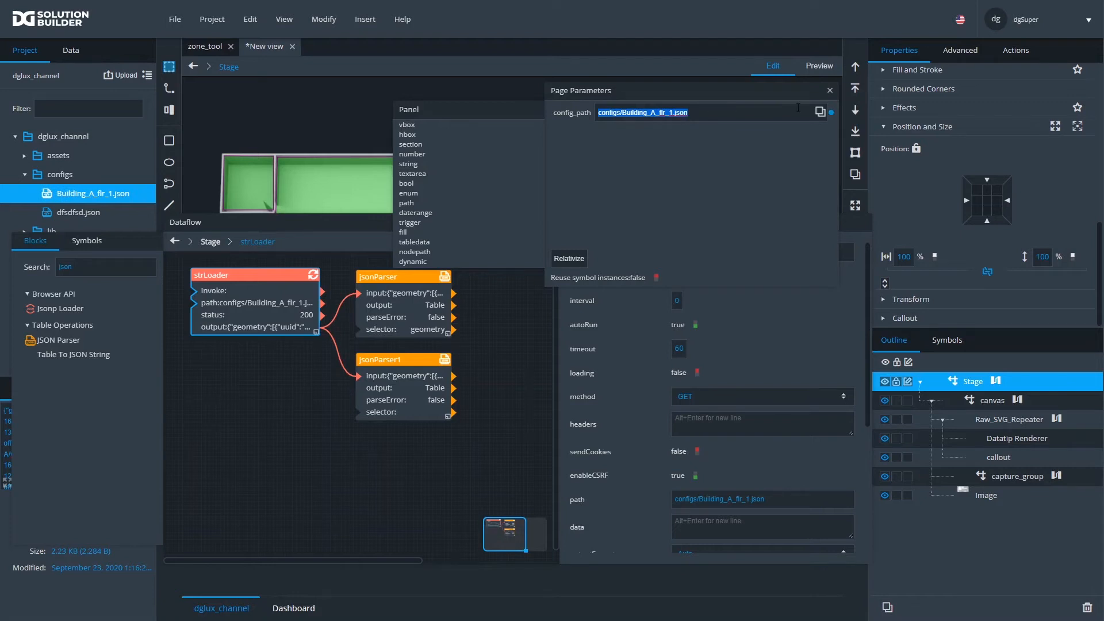
left_click_drag(832, 112, 197, 304)
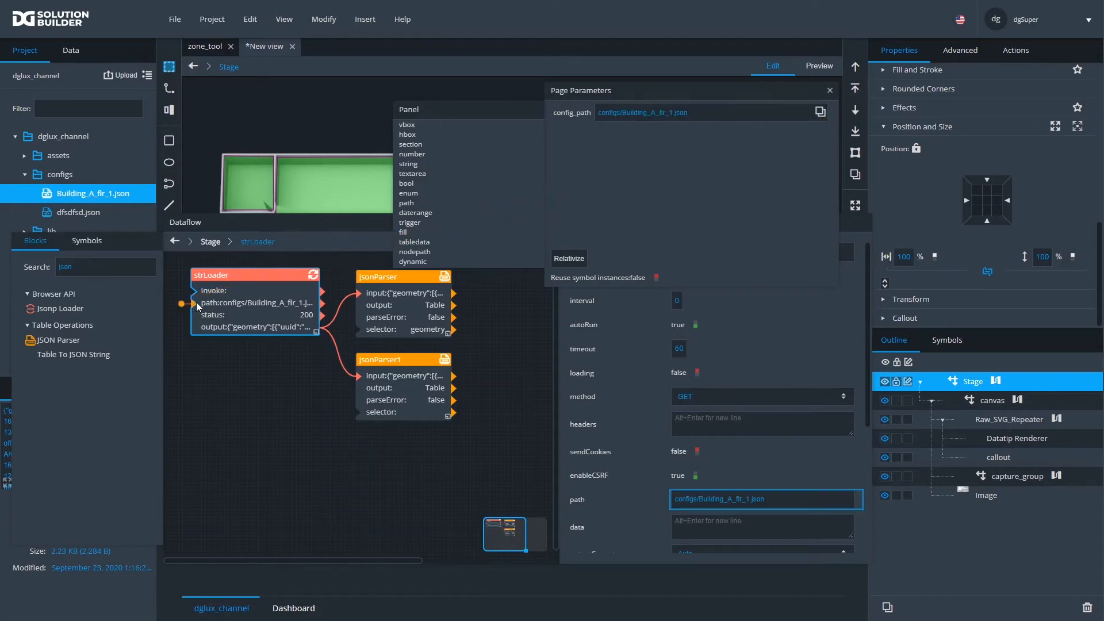
left_click(830, 90)
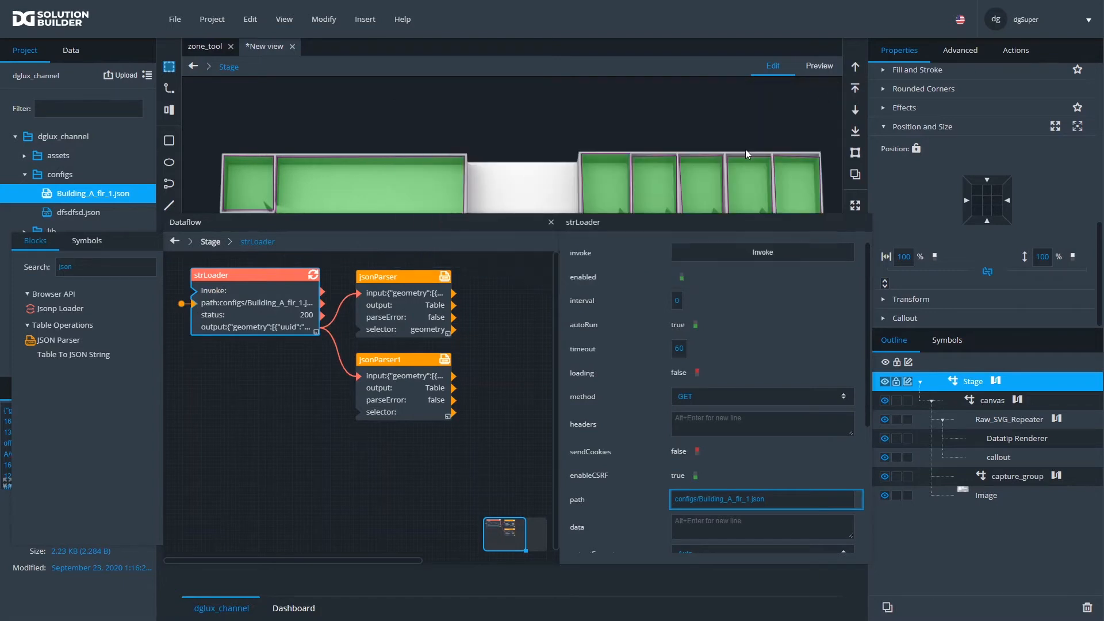
- Close the dataflow and switch the new view to preview mode
left_click_drag(547, 222, 518, 230)
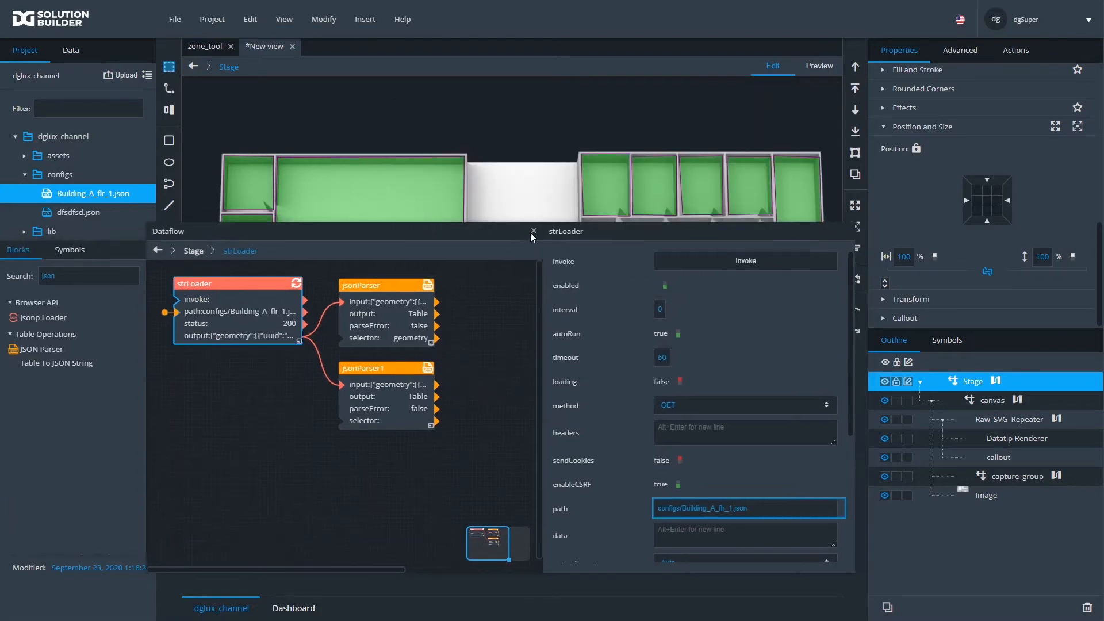
left_click(531, 232)
left_click(817, 67)
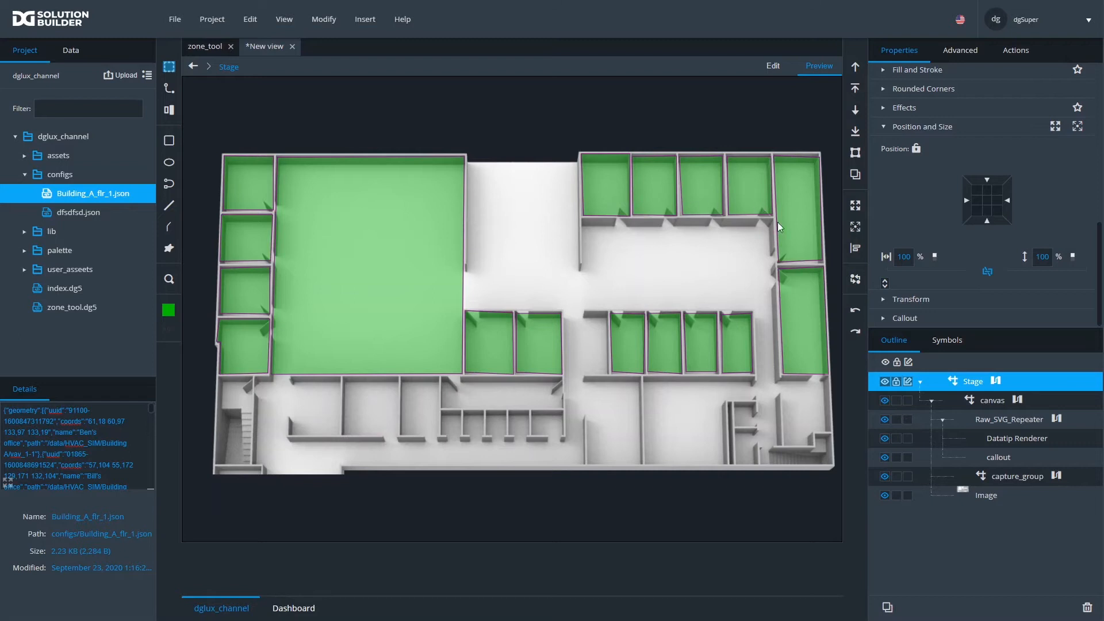
- Copy the svg_tooltip symbol from zone_tool into the new view's symbols
left_click(948, 340)
left_click(909, 341)
left_click(204, 51)
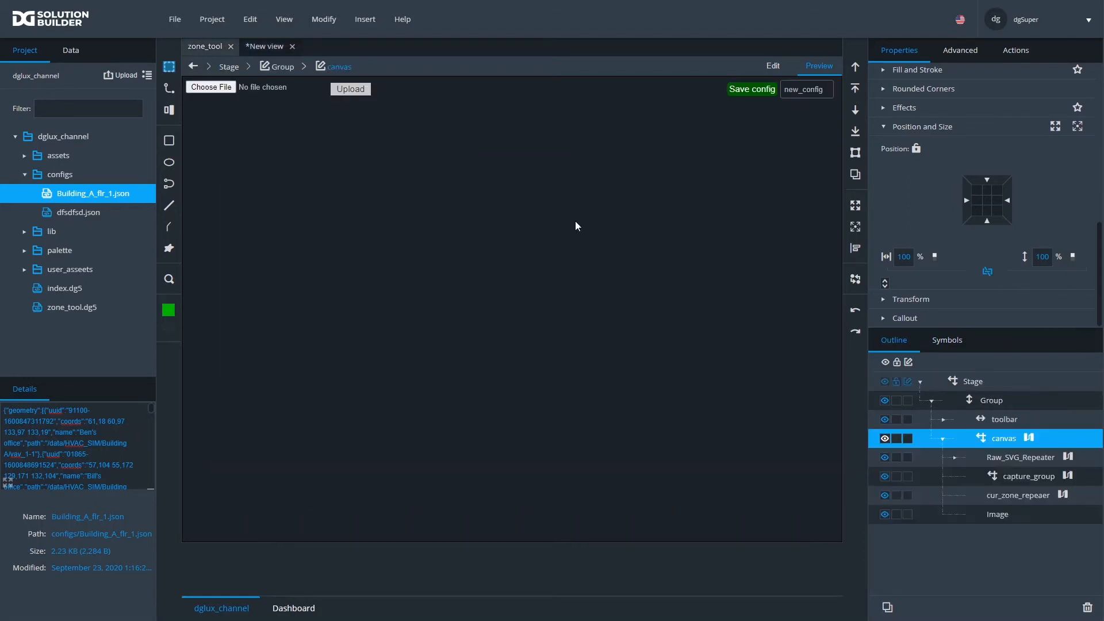
left_click(947, 343)
left_click(918, 457)
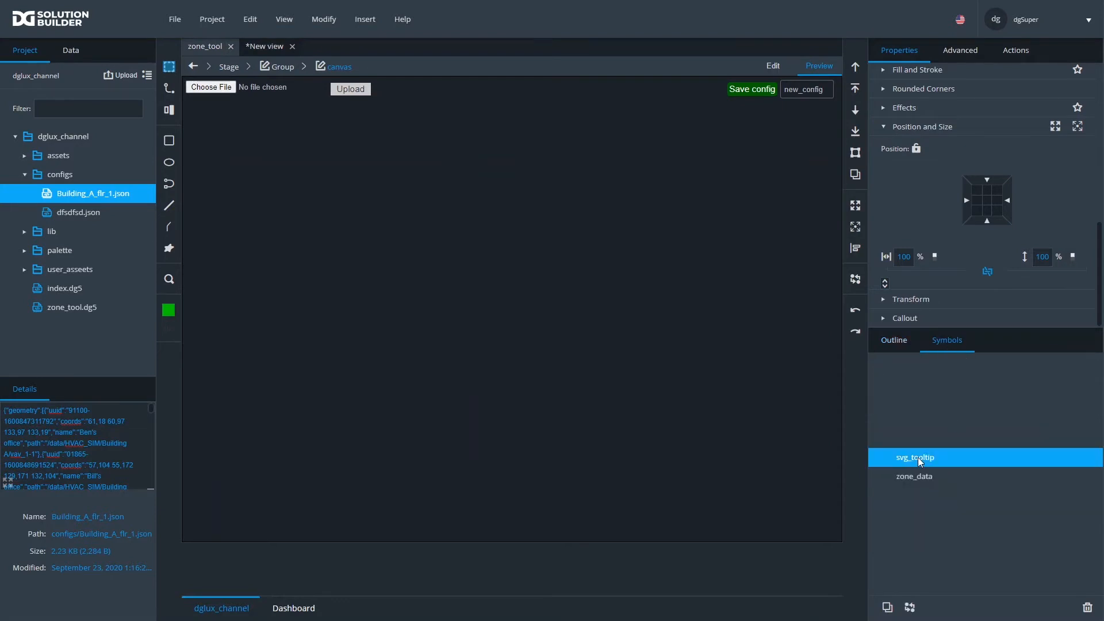
right_click(918, 458)
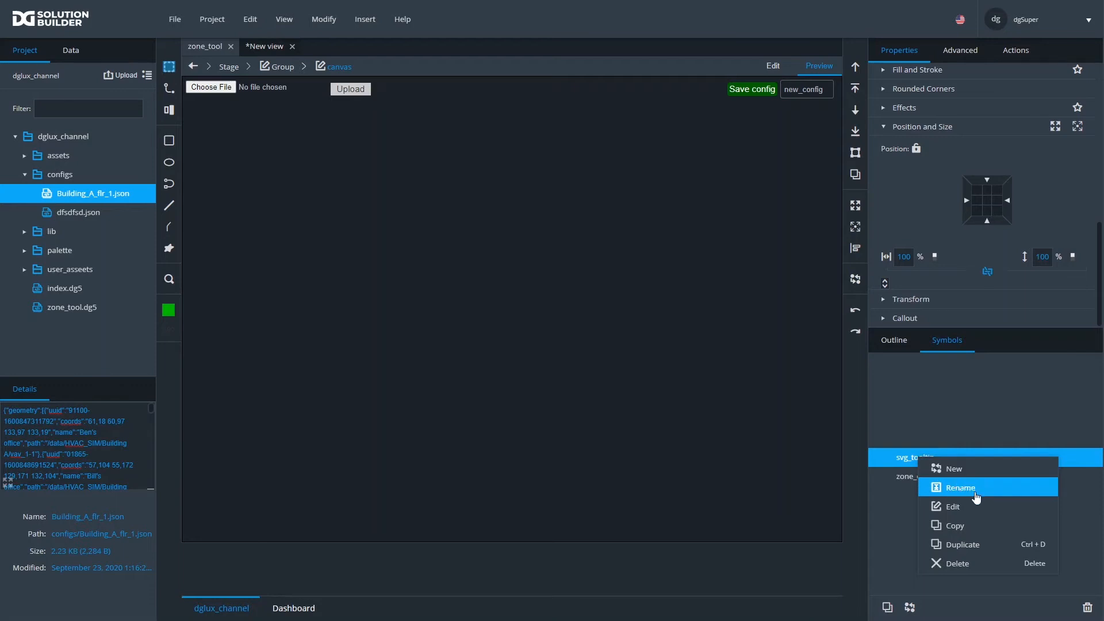
left_click(955, 525)
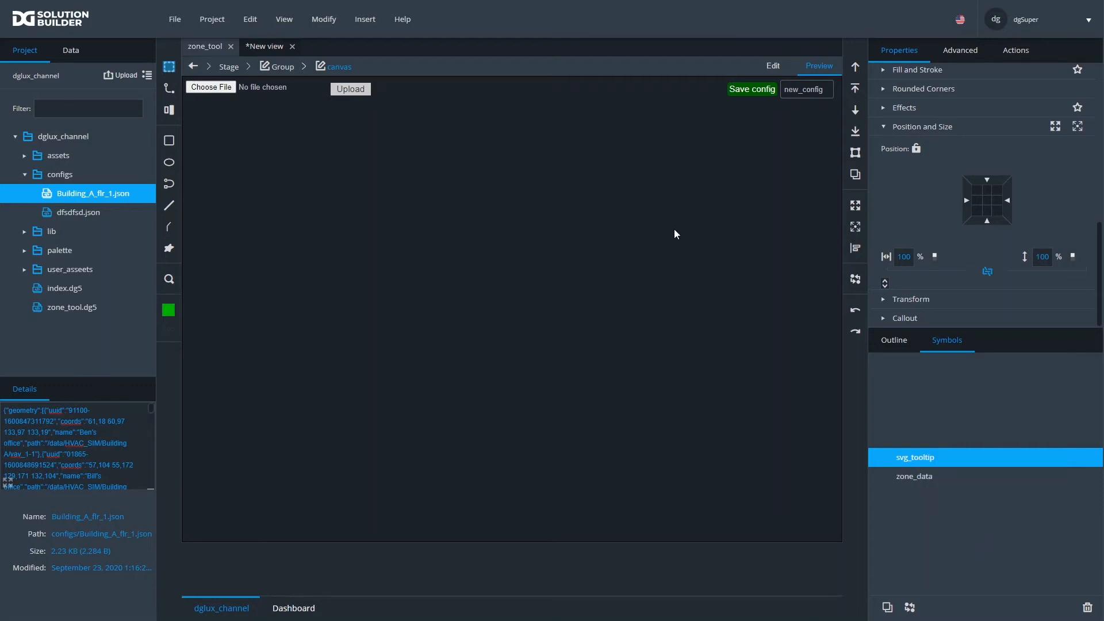
left_click(279, 48)
right_click(954, 476)
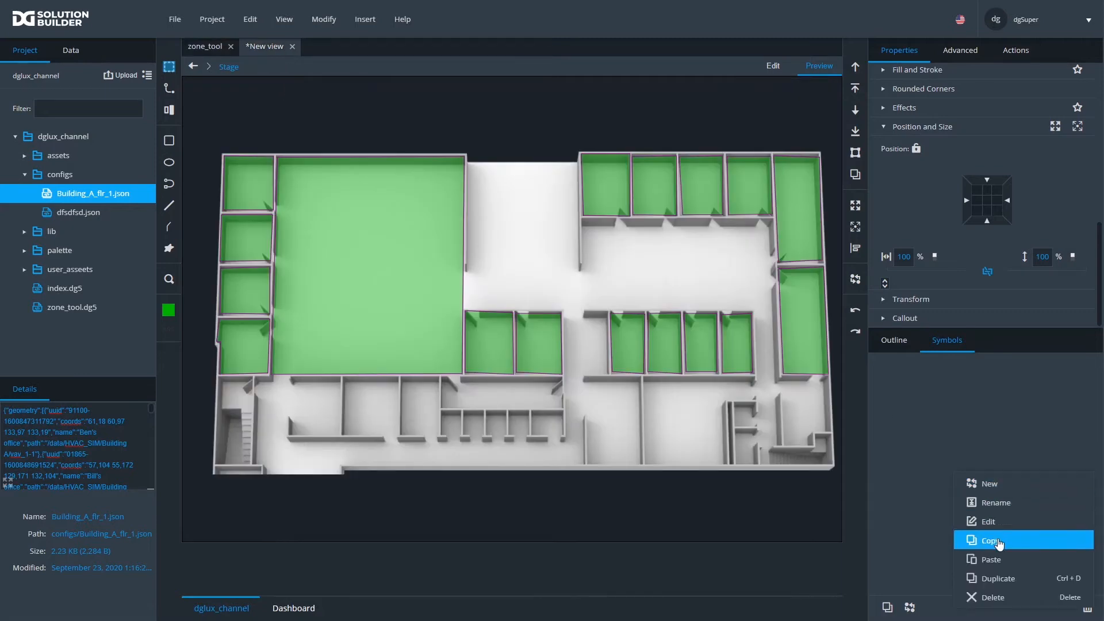
left_click(1000, 561)
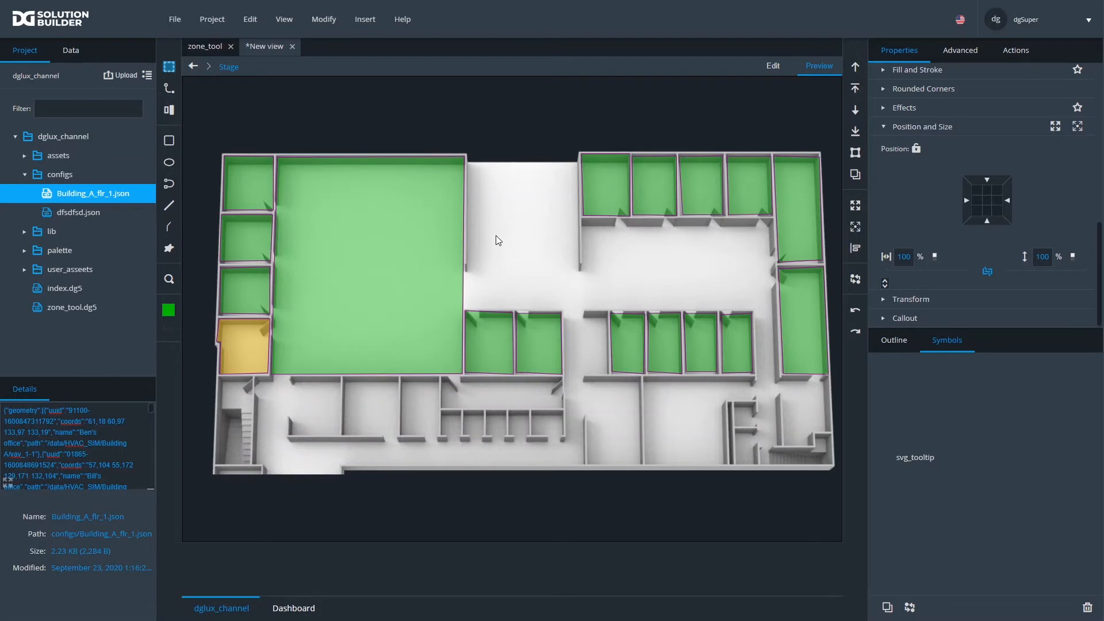
- Inspect the zone_data symbol in zone_tool and return to the new view's outline
left_click(202, 46)
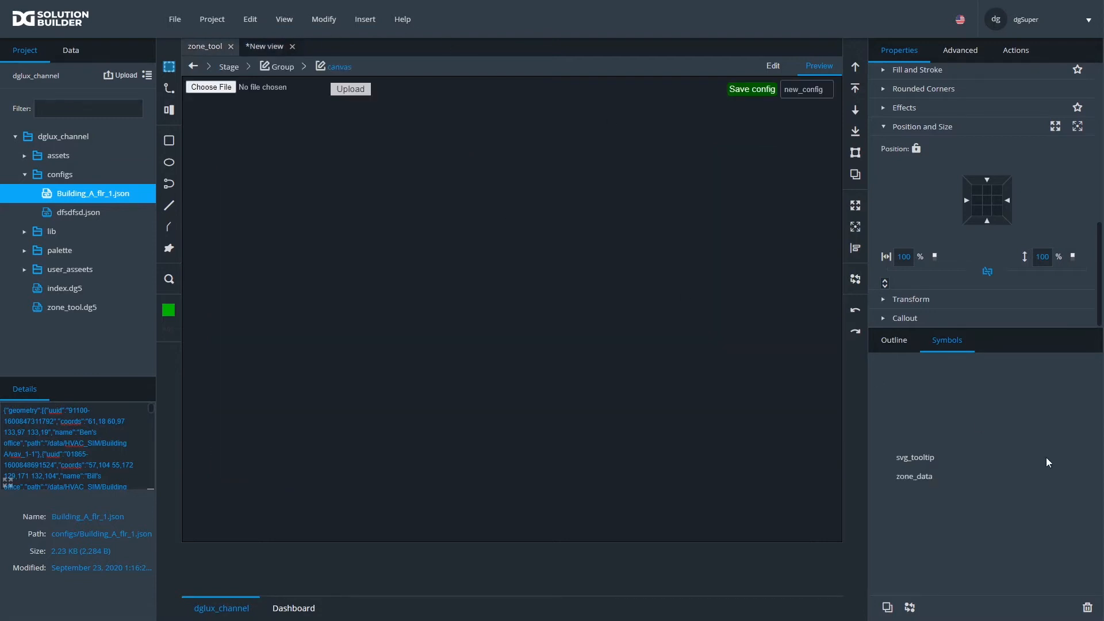
left_click(916, 478)
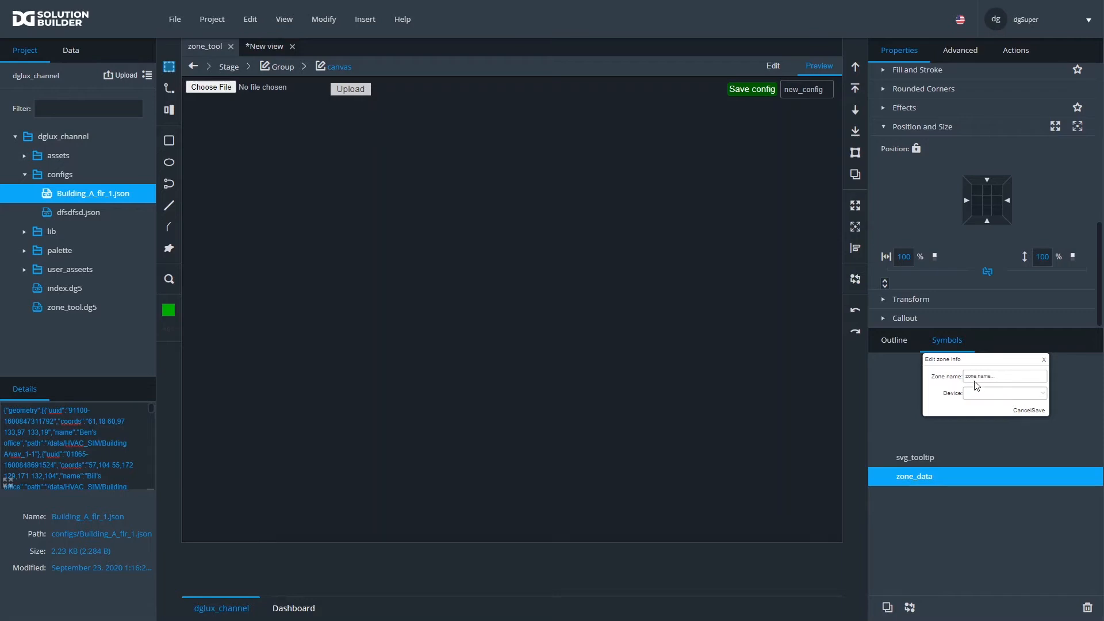
left_click(264, 51)
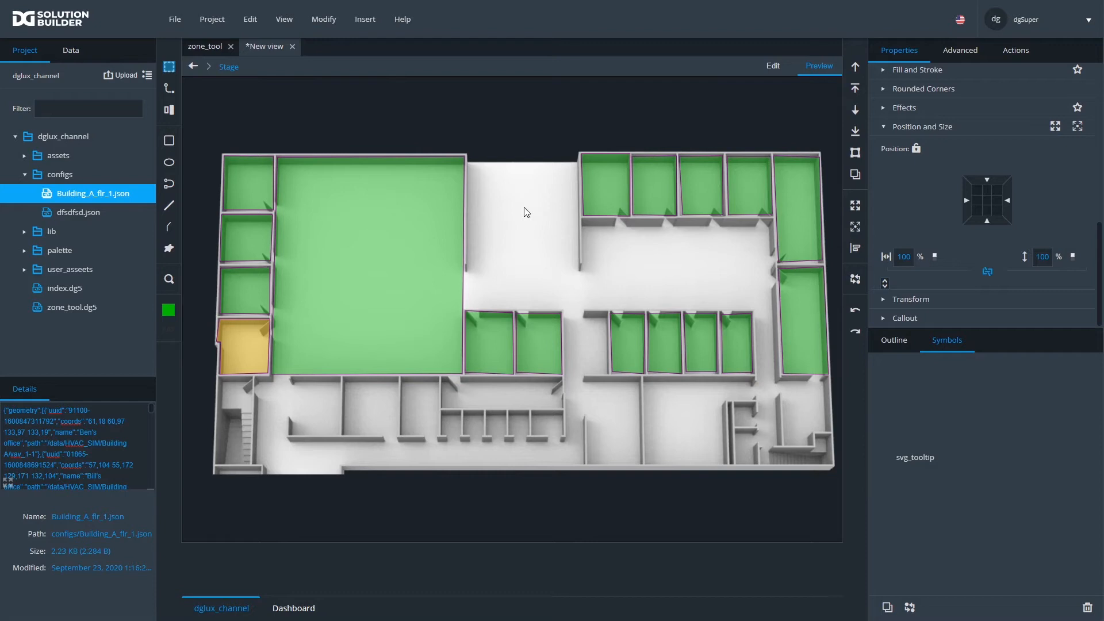
left_click(887, 344)
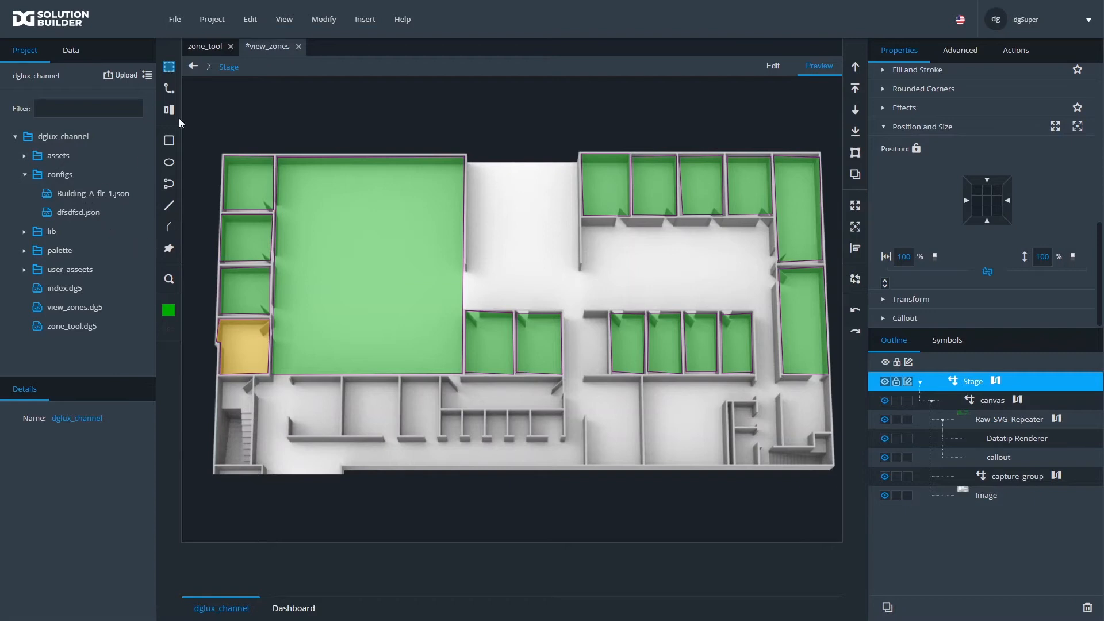
- Replace the config_path value in the Stage's page parameters with configs/dfsdfsd.json
left_click(325, 26)
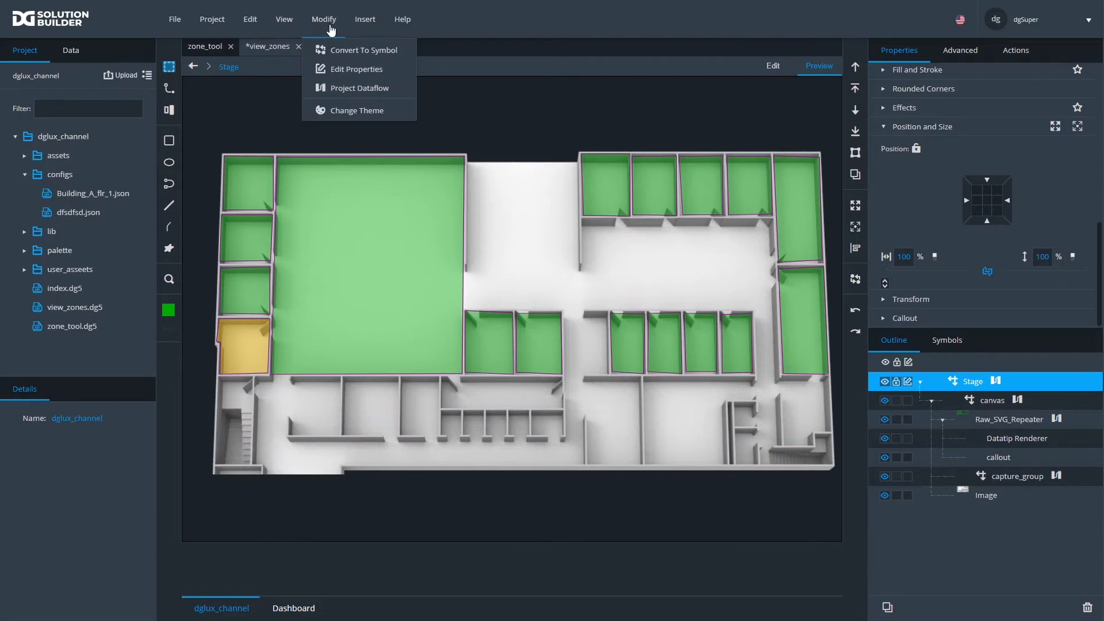
left_click(338, 70)
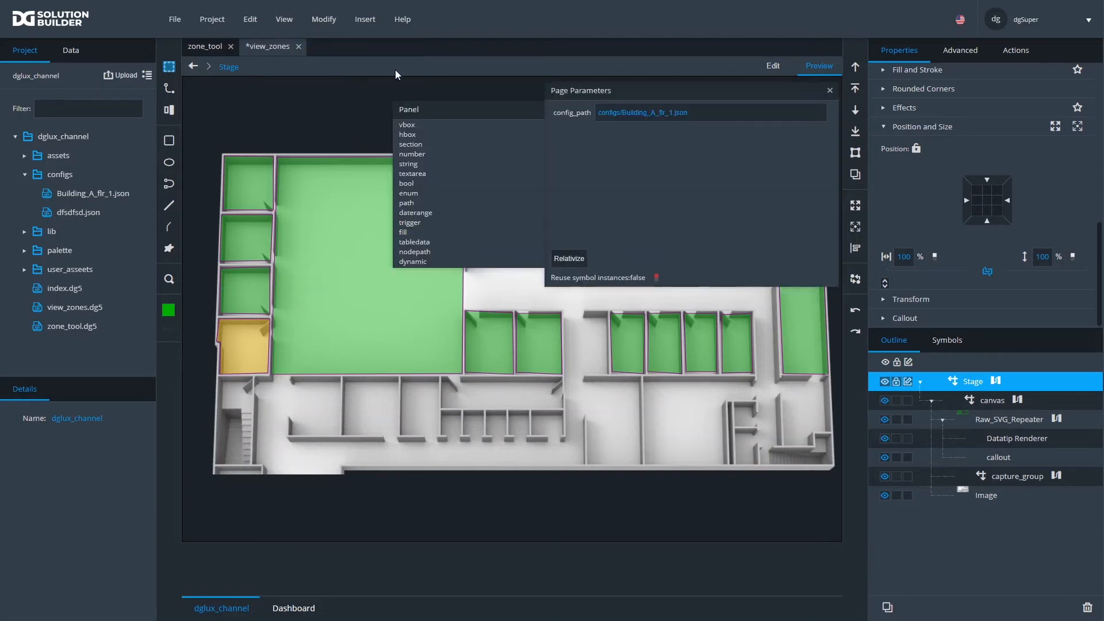
double_click(650, 112)
triple_click(650, 112)
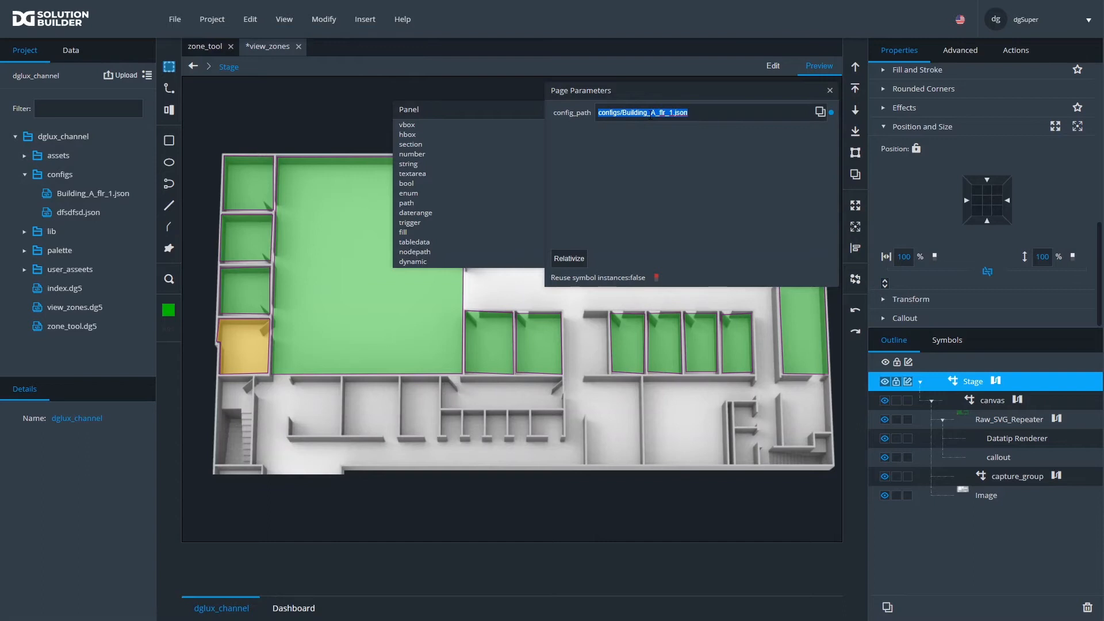
key("BackSpace")
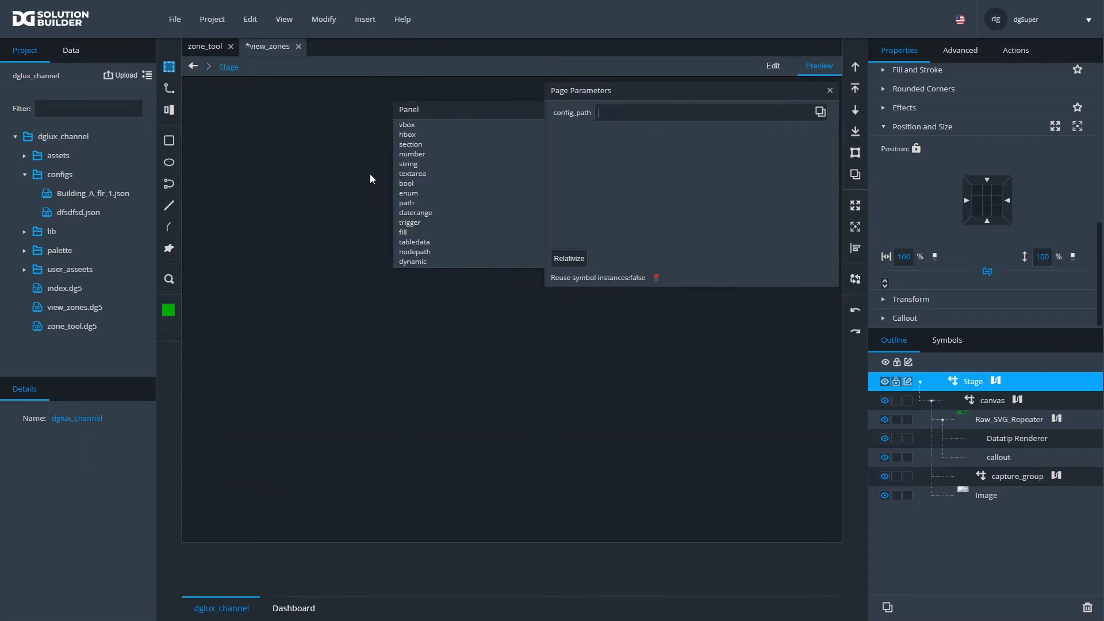
left_click_drag(85, 221, 639, 120)
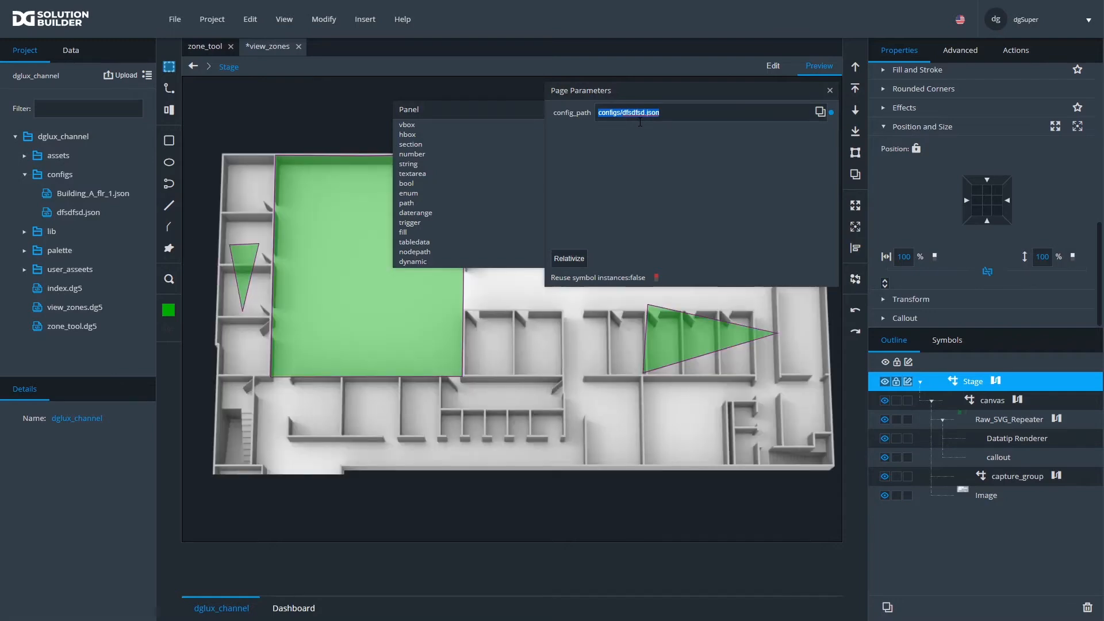
- Set the Stage's config_path to configs/Building_A_flr_1.json and close the page parameters
left_click_drag(664, 90, 644, 102)
triple_click(657, 124)
key("BackSpace")
left_click_drag(92, 194, 666, 122)
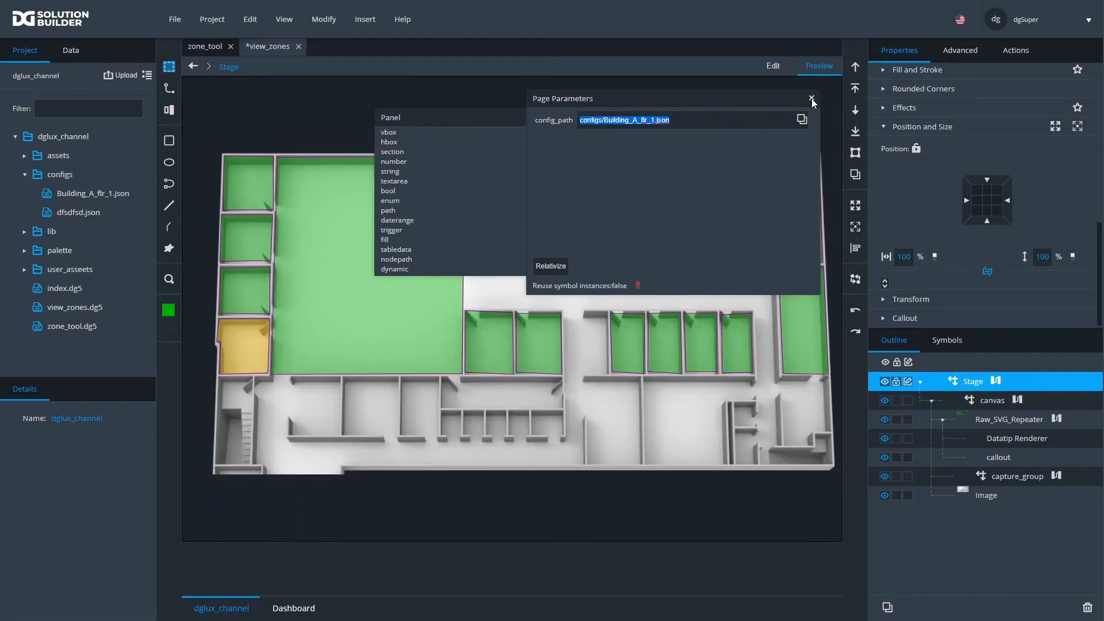
left_click(812, 97)
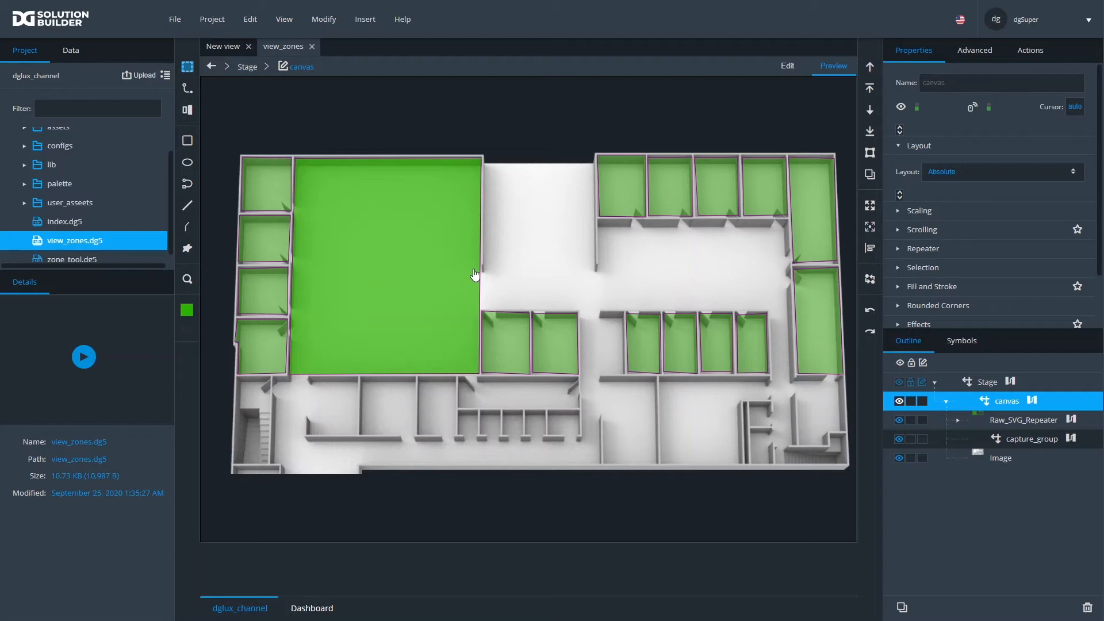
- Return view_zones to edit mode and examine the metrics of vav_1-1 under HVAC_SIM, Building A in the data tree
left_click(788, 66)
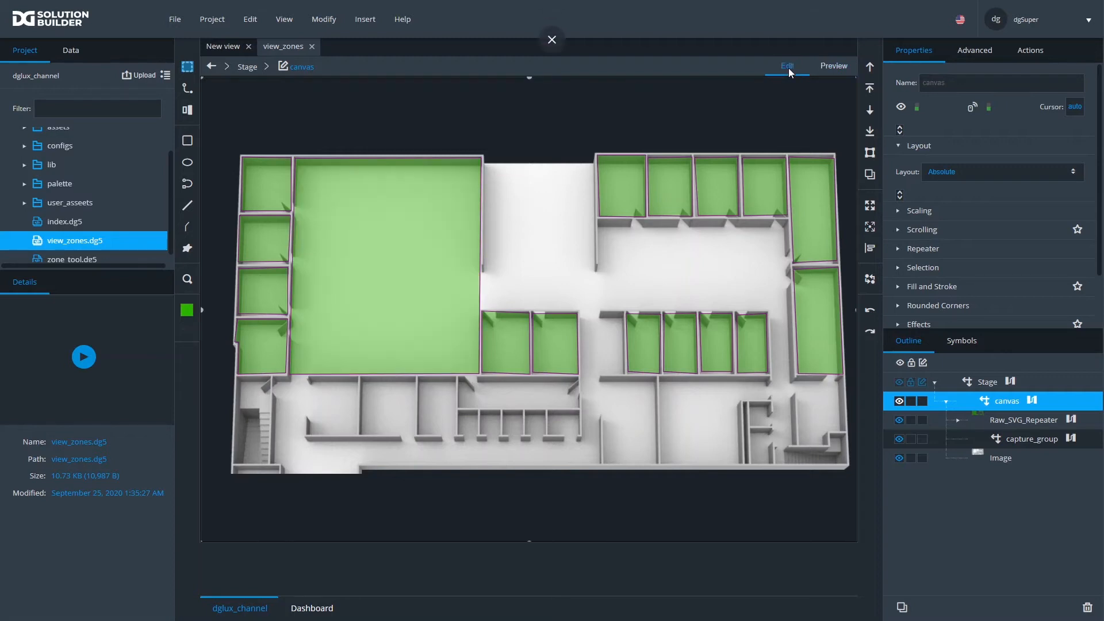
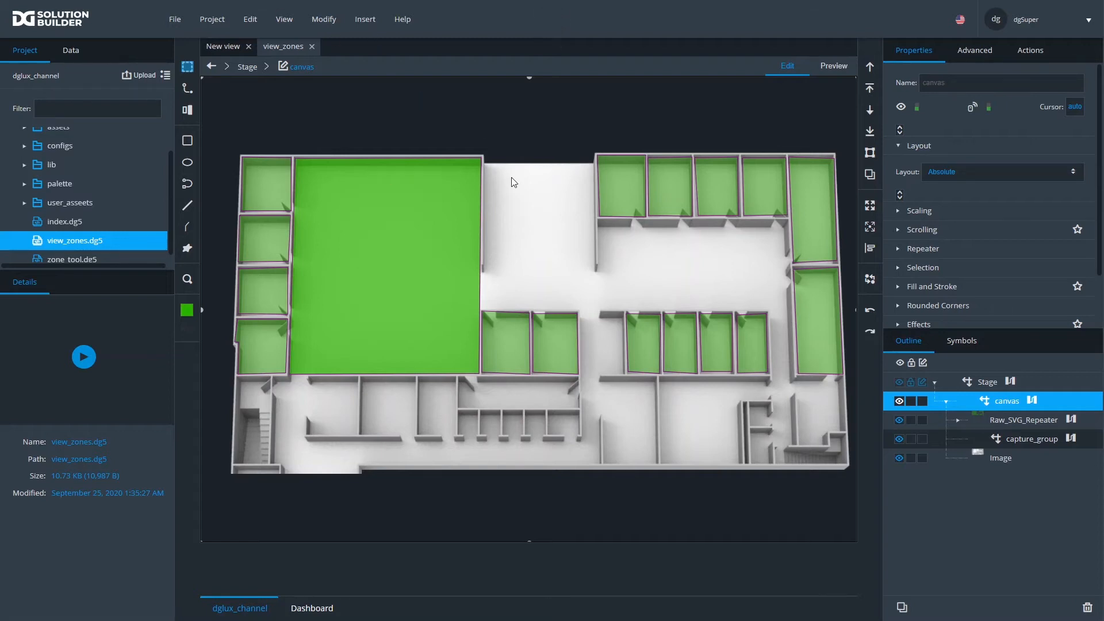
left_click(62, 54)
left_click(45, 75)
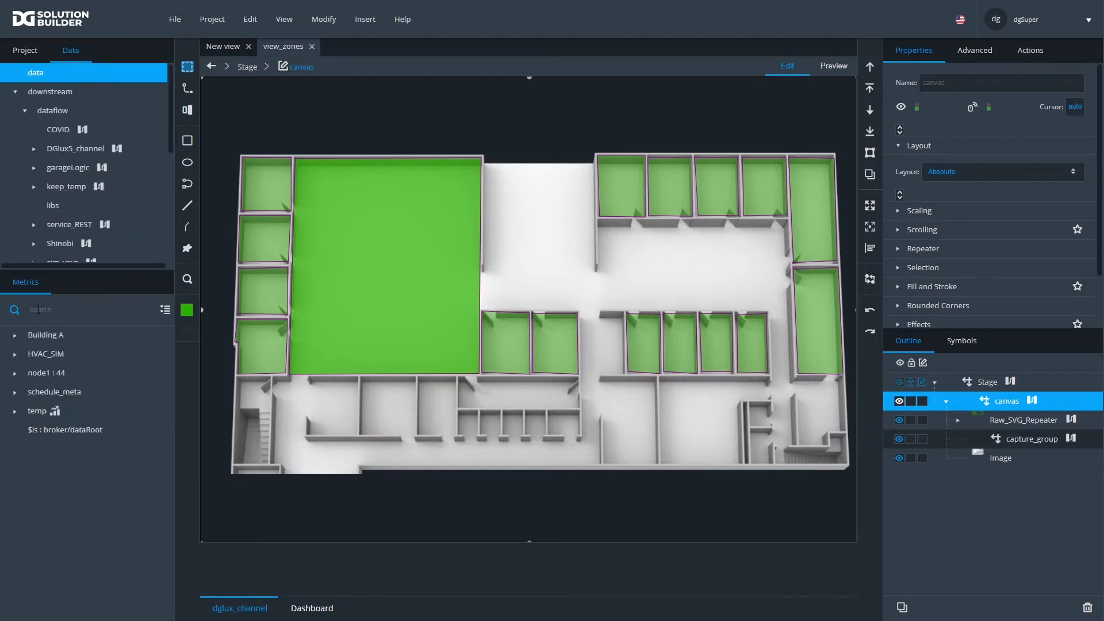
left_click(15, 354)
left_click(23, 374)
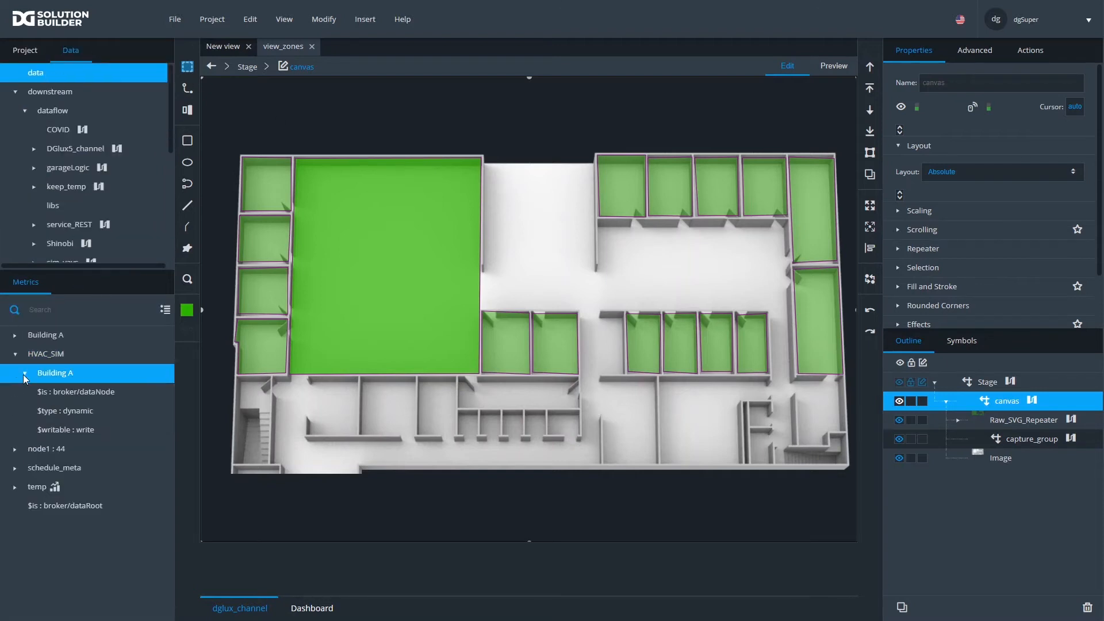
left_click(32, 411)
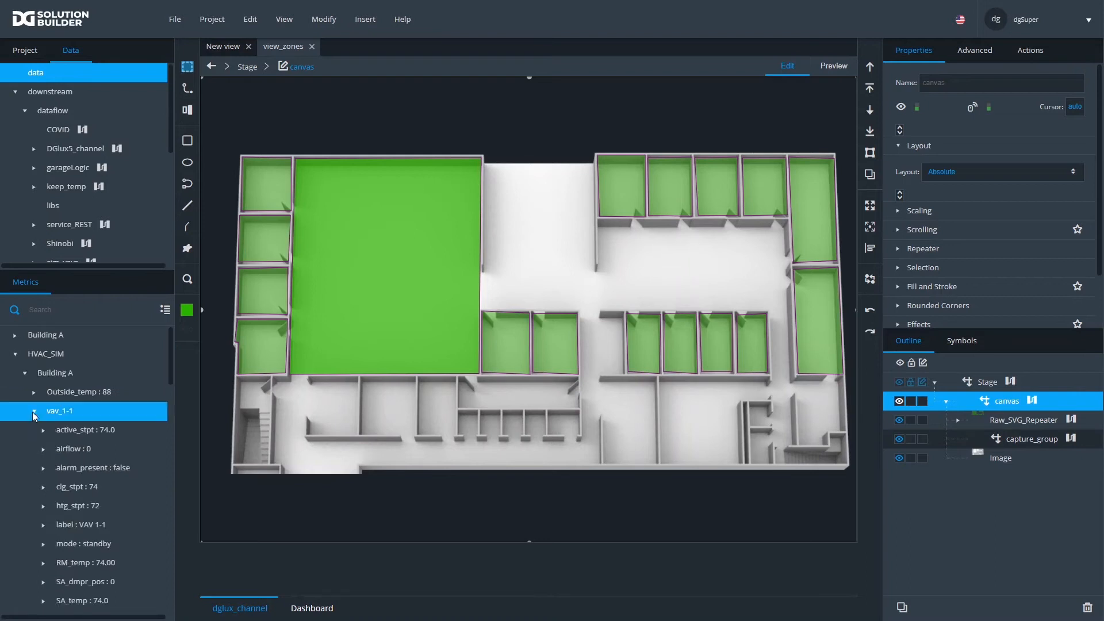
scroll(78, 428, "down", 1)
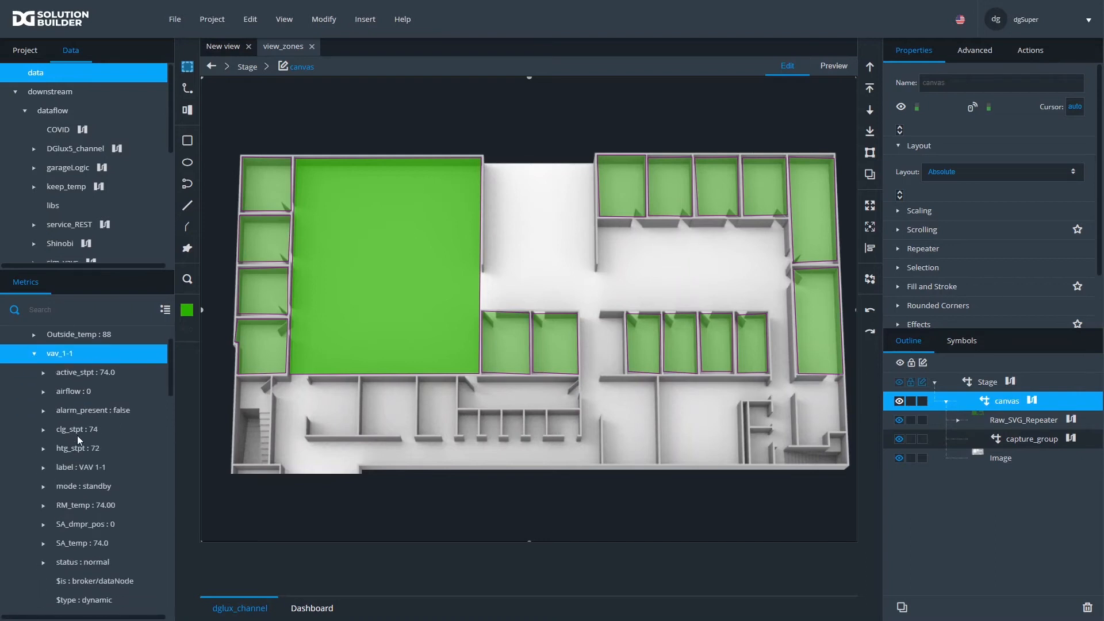
- Open the page parameters of view_zones and add a section named metric_config below config_path
left_click(74, 512)
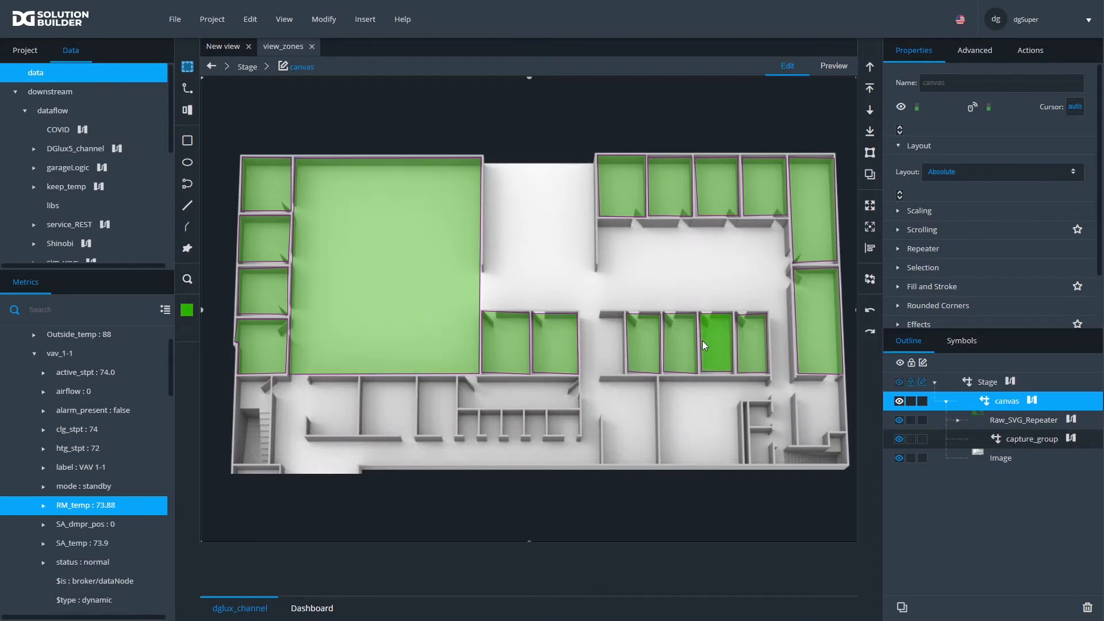
left_click(324, 23)
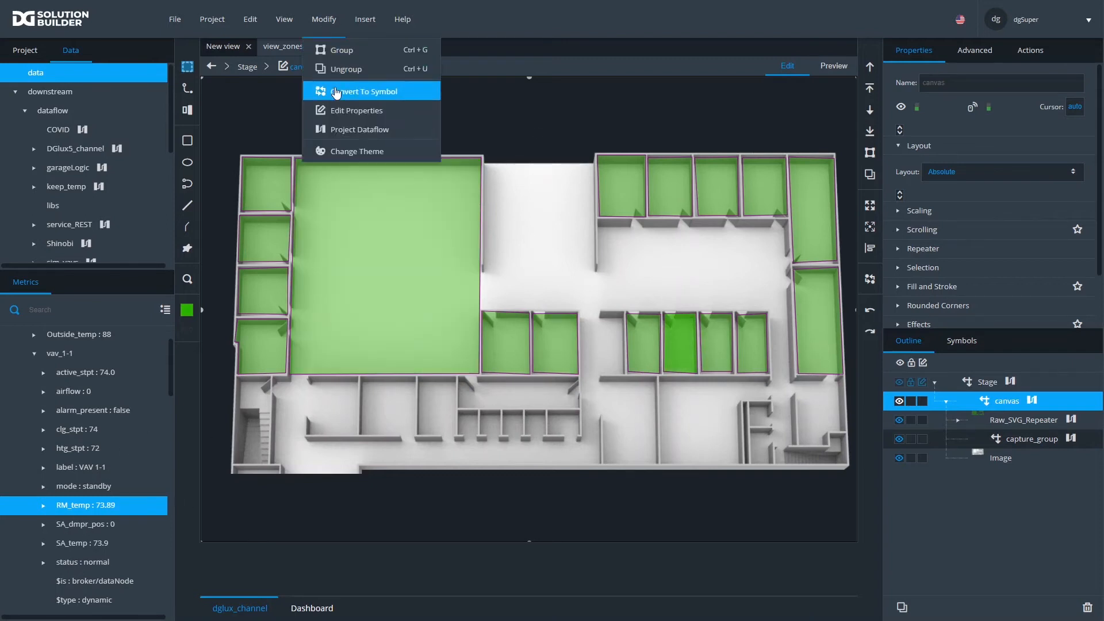
left_click(336, 113)
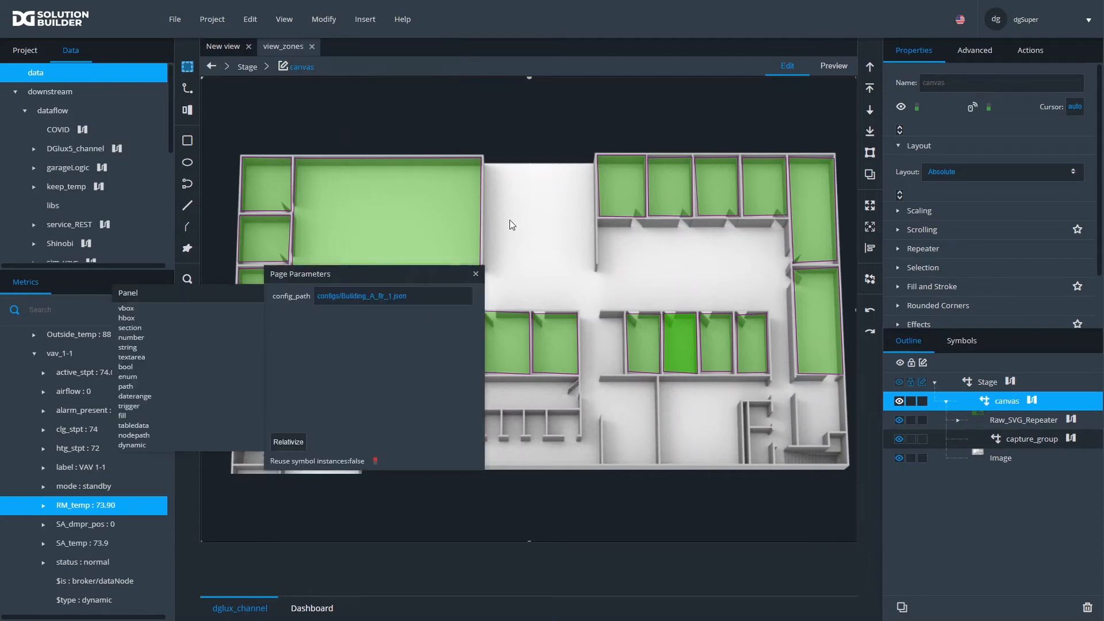
left_click_drag(429, 275, 631, 320)
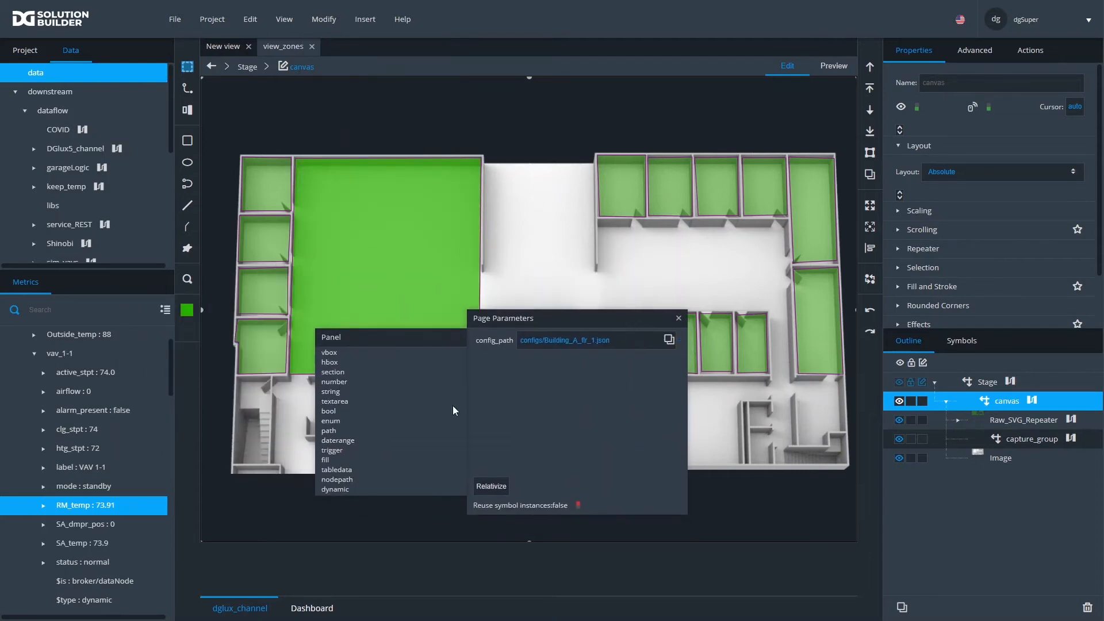
left_click_drag(336, 374, 492, 370)
type("metric_config")
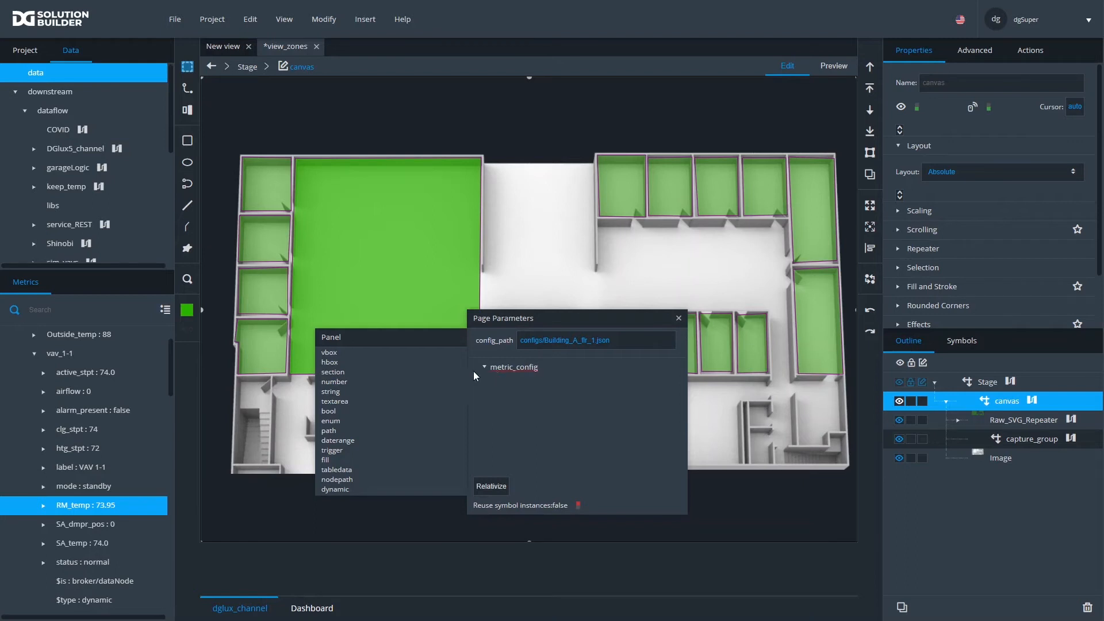
- Add a string parameter named metric_name to the metric_config section and set its value to RM_temp
left_click_drag(335, 392, 519, 383)
double_click(484, 392)
type("metric_name")
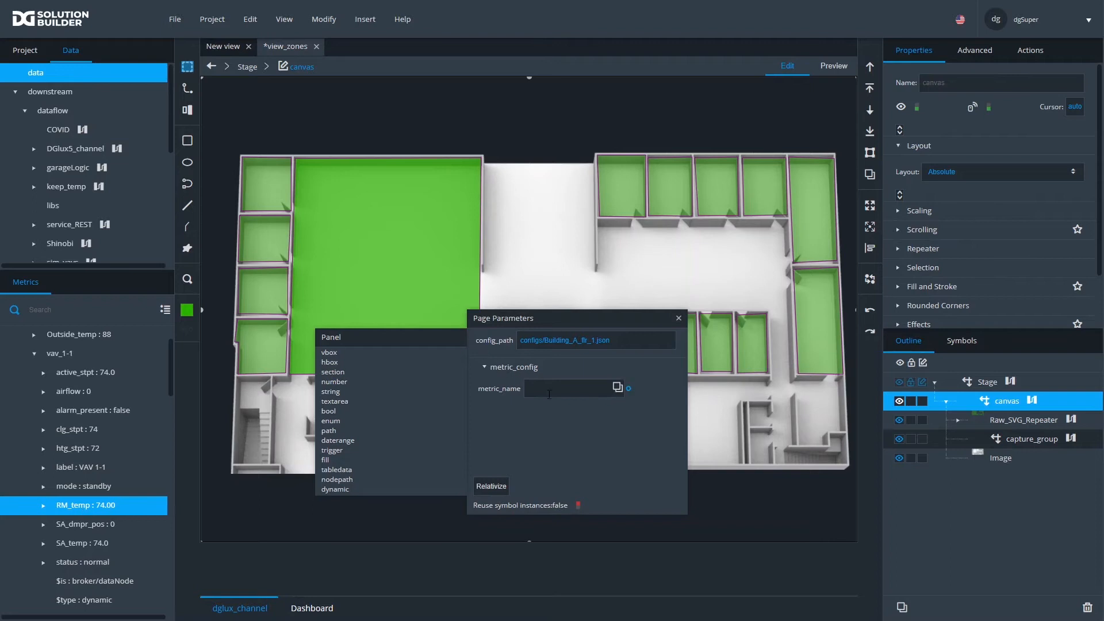
left_click(552, 395)
type("RM_temp")
key("Return")
- Add a horizontal box under metric_name holding two number parameters, min set to 55 and max set to 95
left_click_drag(335, 368, 527, 380)
left_click_drag(332, 382, 478, 417)
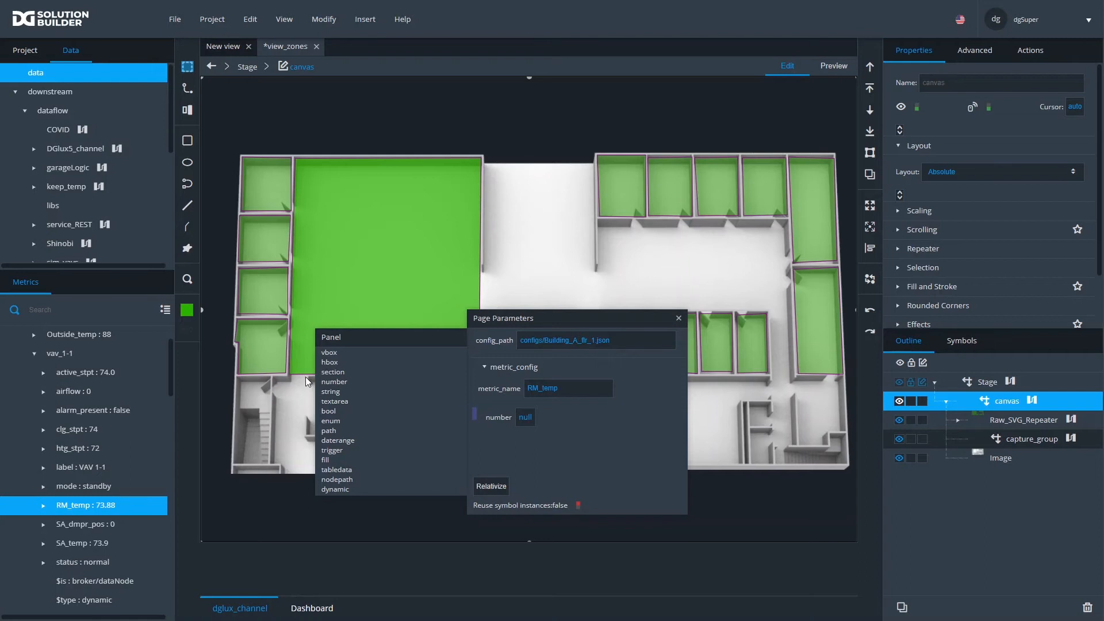
left_click_drag(334, 382, 479, 415)
type("min")
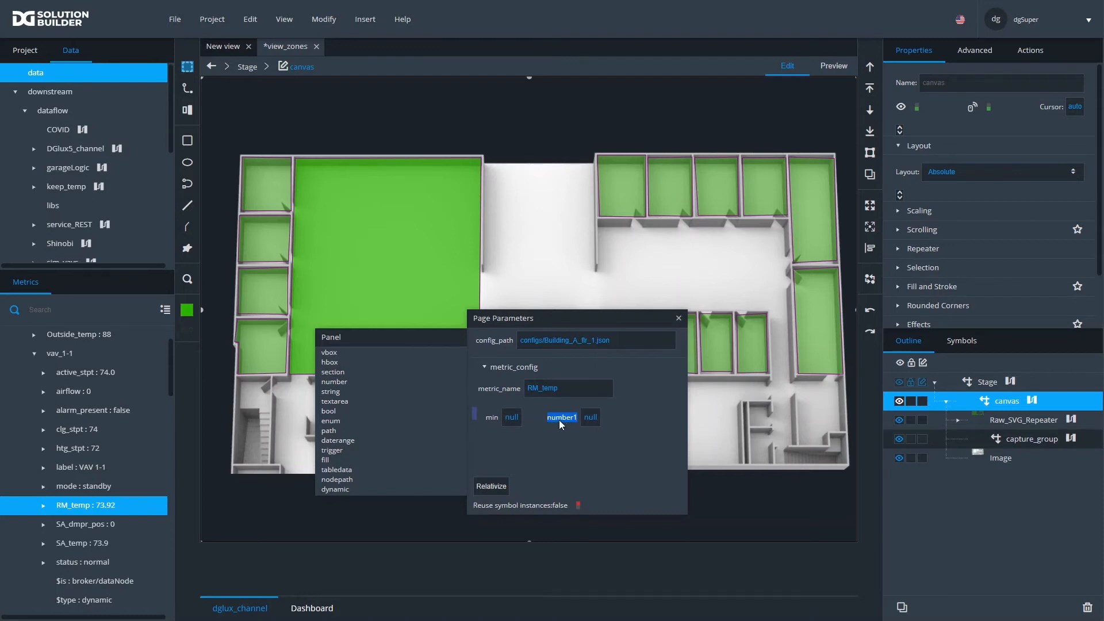
type("max")
left_click(514, 413)
left_click(586, 416)
- Add a fill parameter named range_gradient below the min and max parameters
left_click_drag(329, 463, 503, 367)
left_click(482, 445)
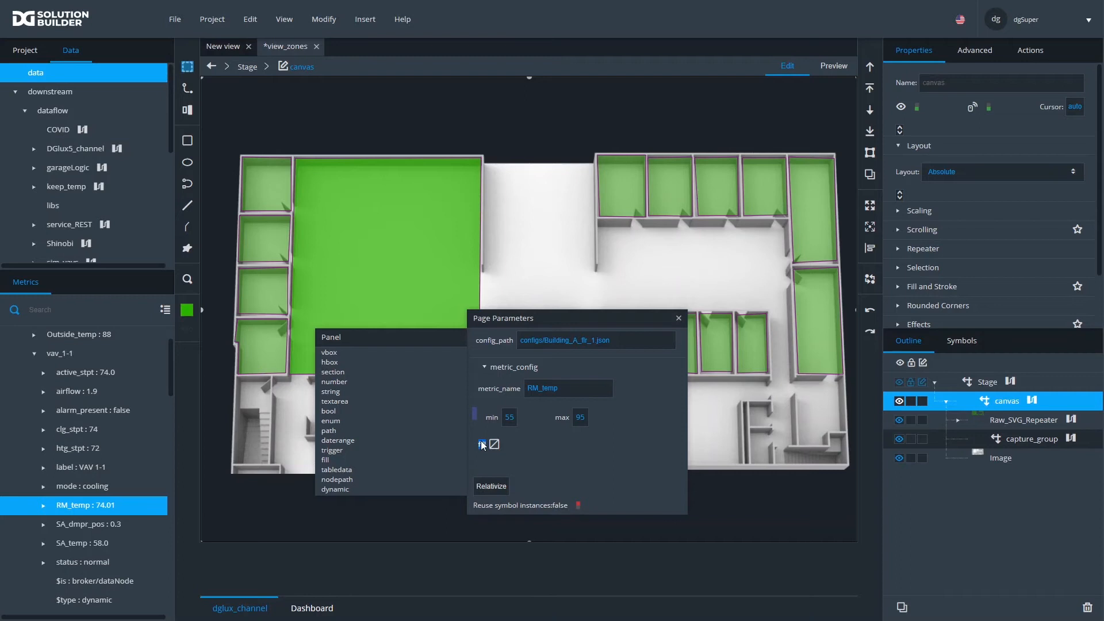
type("tem")
key("BackSpace")
key("BackSpace")
type("_gradient")
- Make range_gradient a linear gradient starting in blue, with green stops at about 21% and 69%, the latter #00cc00
left_click(535, 444)
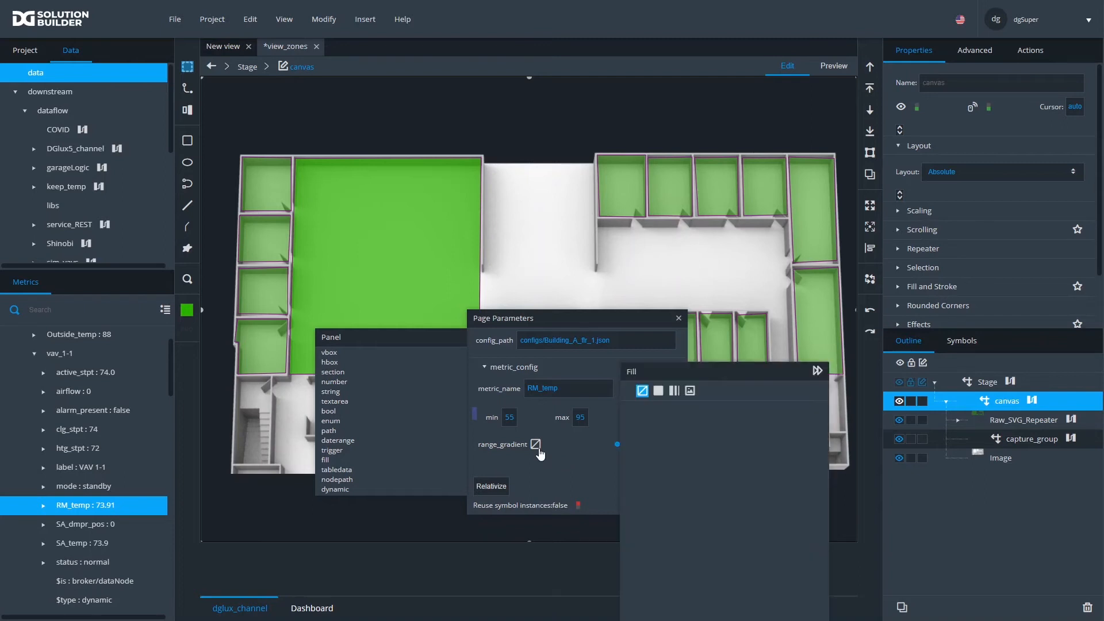
left_click(675, 392)
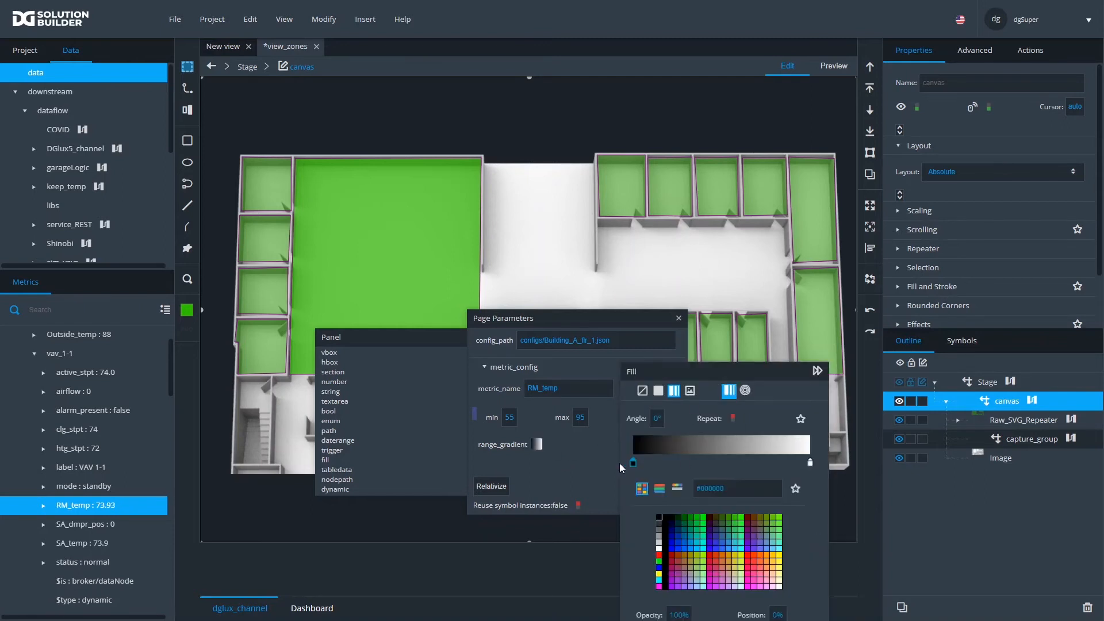
left_click(684, 548)
left_click(671, 465)
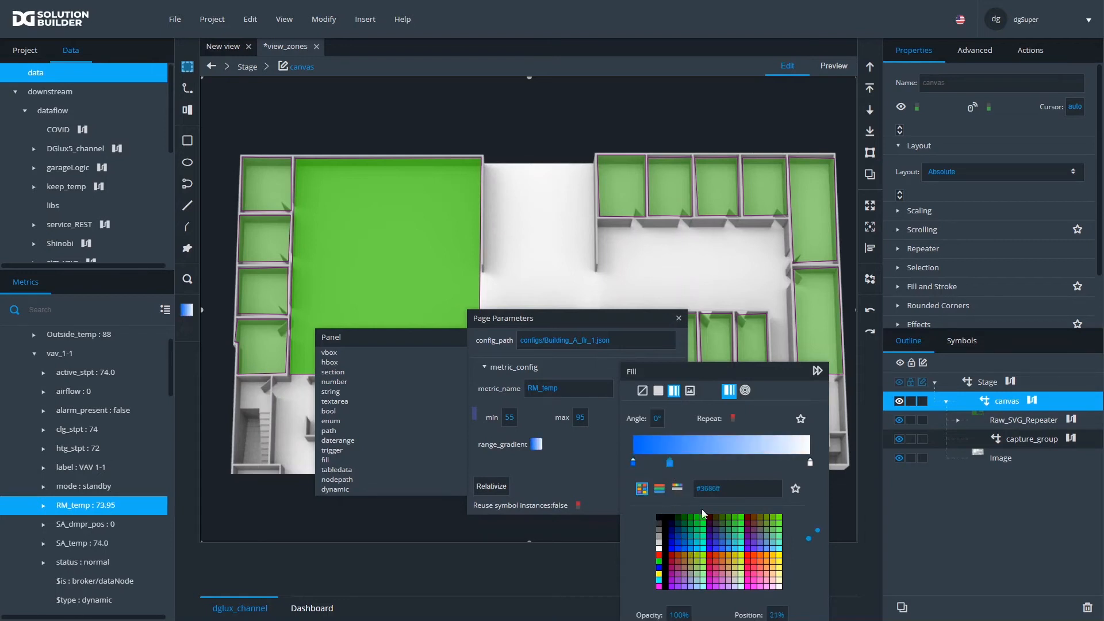
left_click(700, 522)
left_click(756, 463)
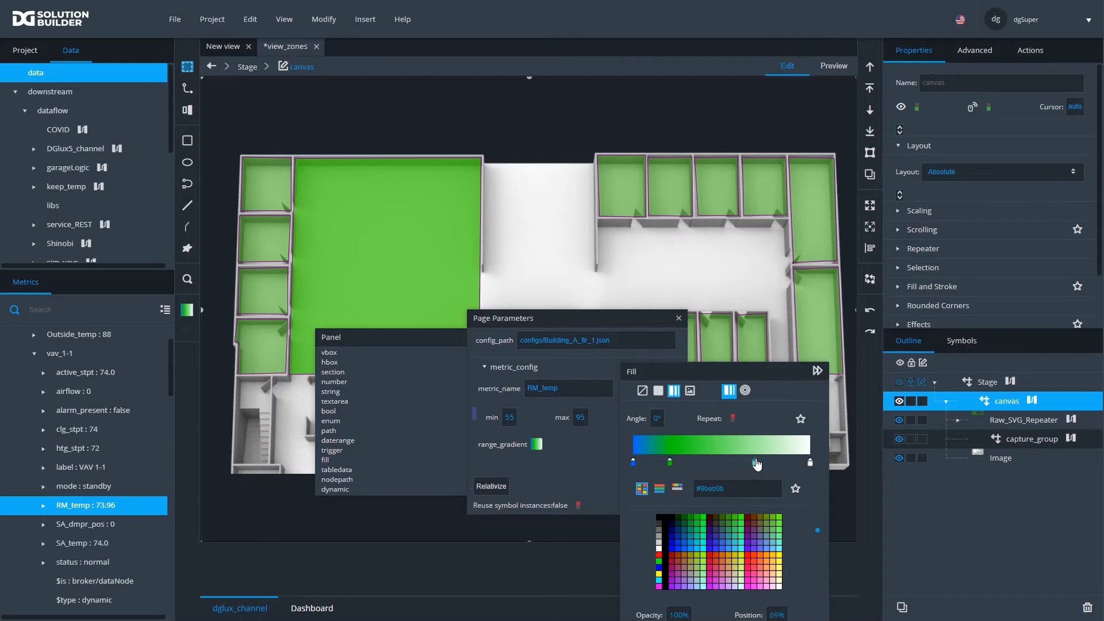
left_click(696, 521)
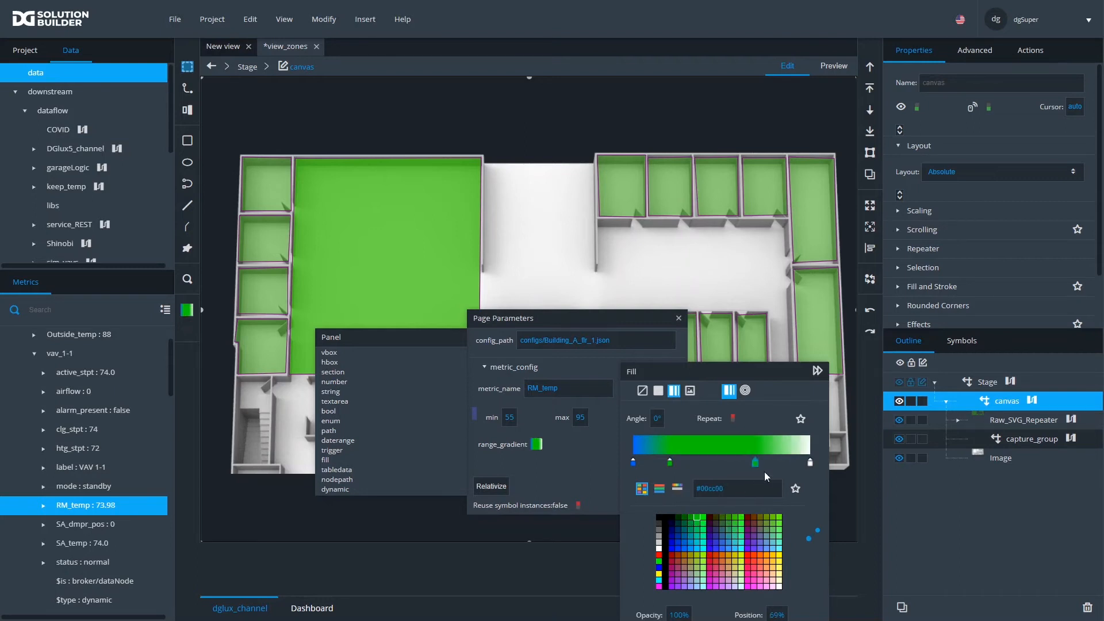
- Add a yellow-orange stop to range_gradient, color the end stop #ff3333, and move the second green stop to 64%
left_click(780, 464)
left_click(774, 555)
left_click(809, 461)
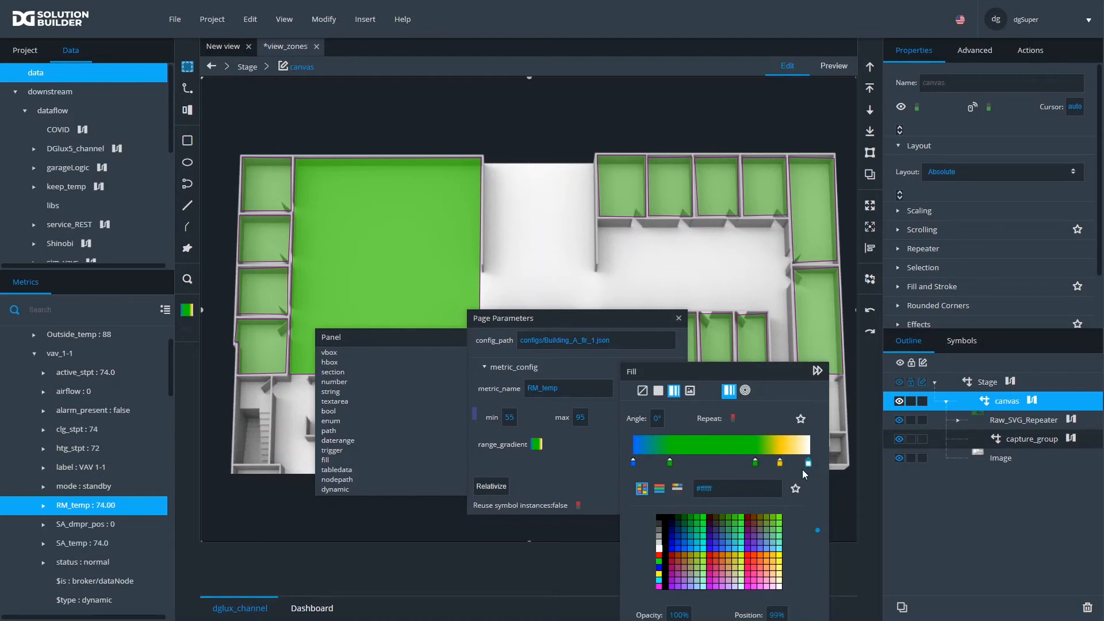
left_click(754, 560)
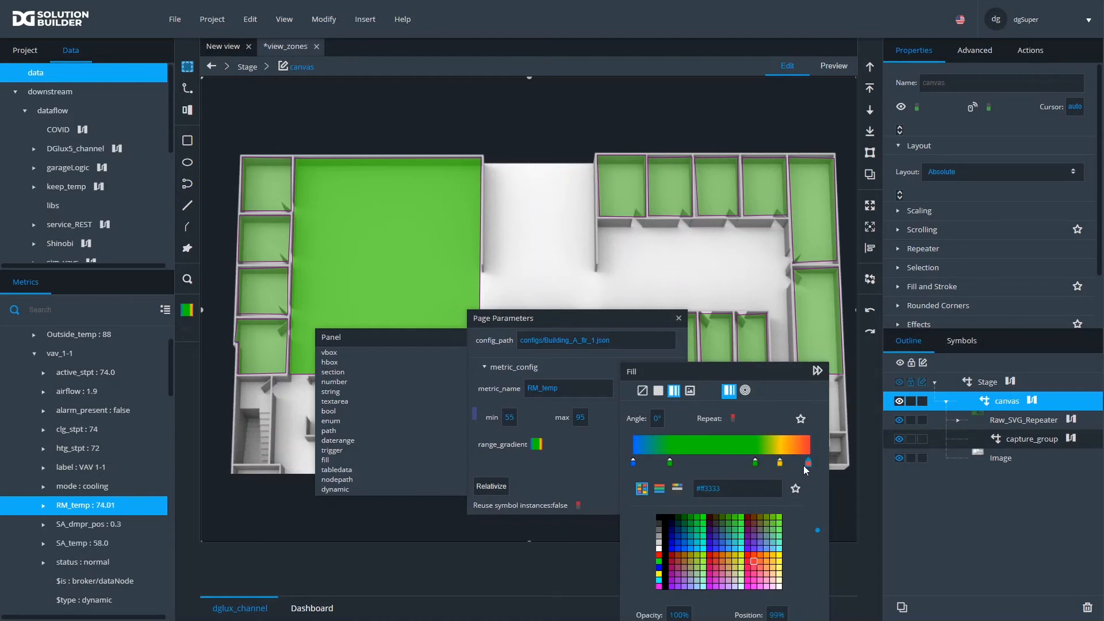
left_click_drag(781, 464, 749, 465)
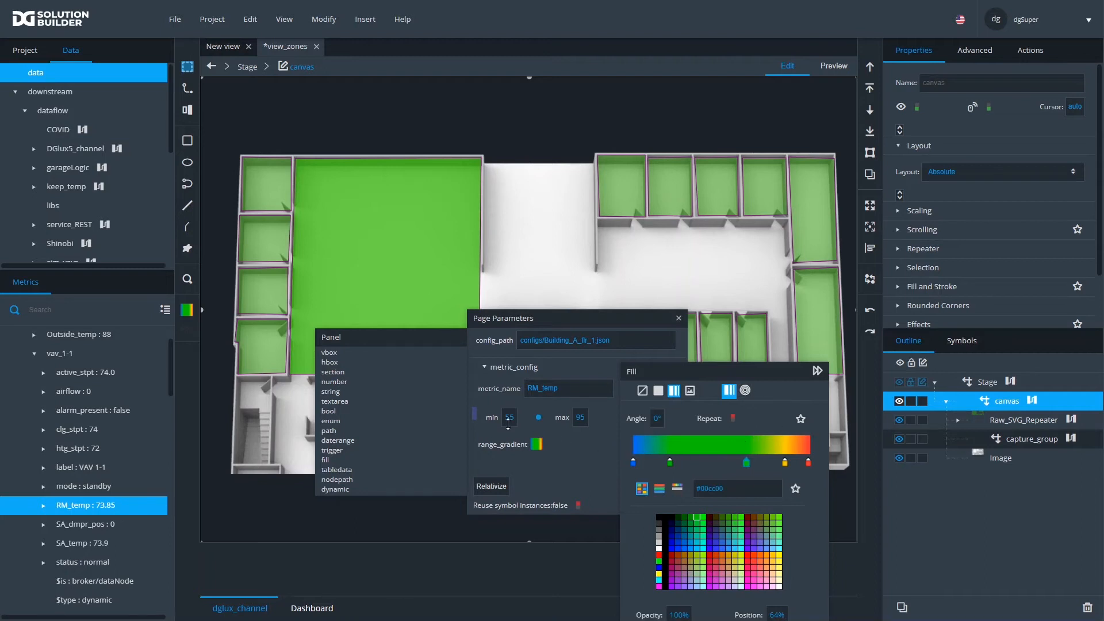
left_click(559, 425)
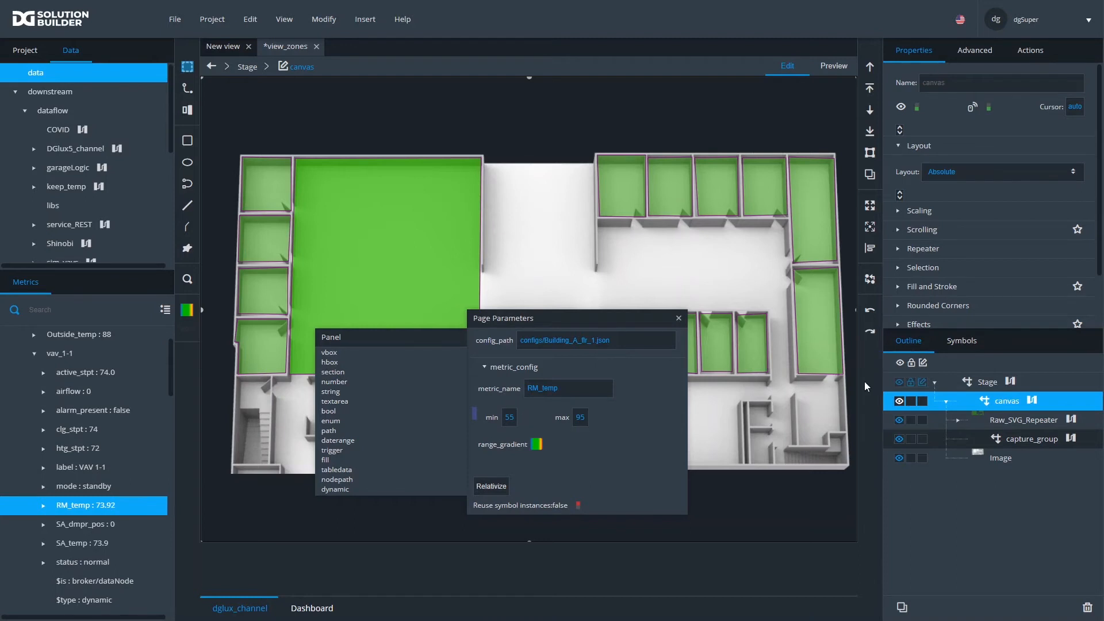
- Replace #ffcc00 with #666666 in the replace1 input expression of the canvas dataflow and preview the page
left_click(1033, 403)
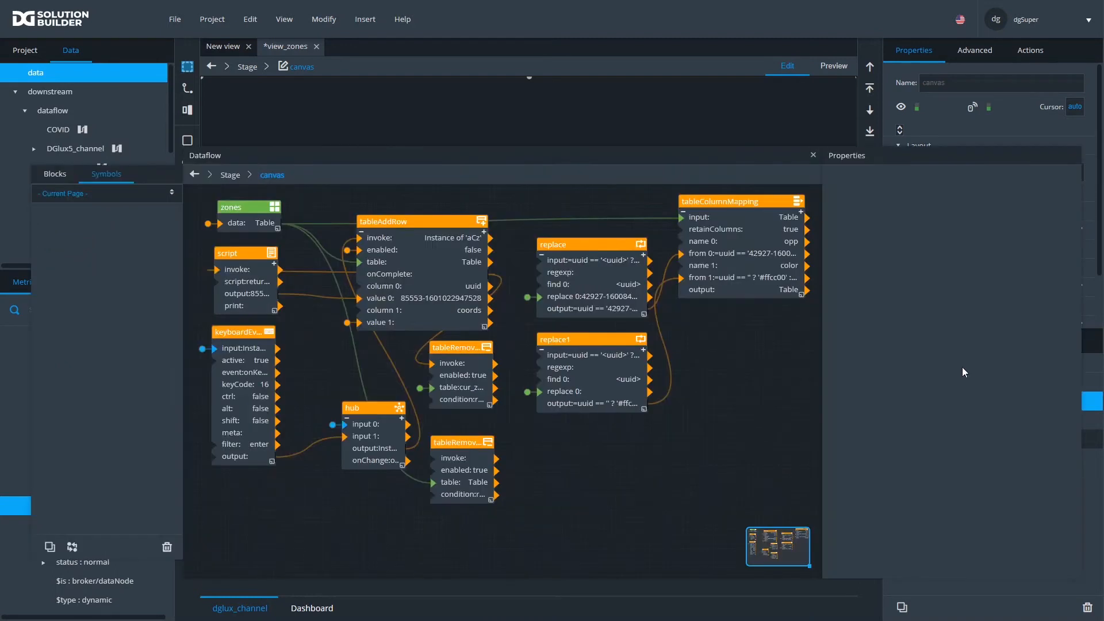
left_click_drag(678, 161, 618, 203)
left_click(658, 239)
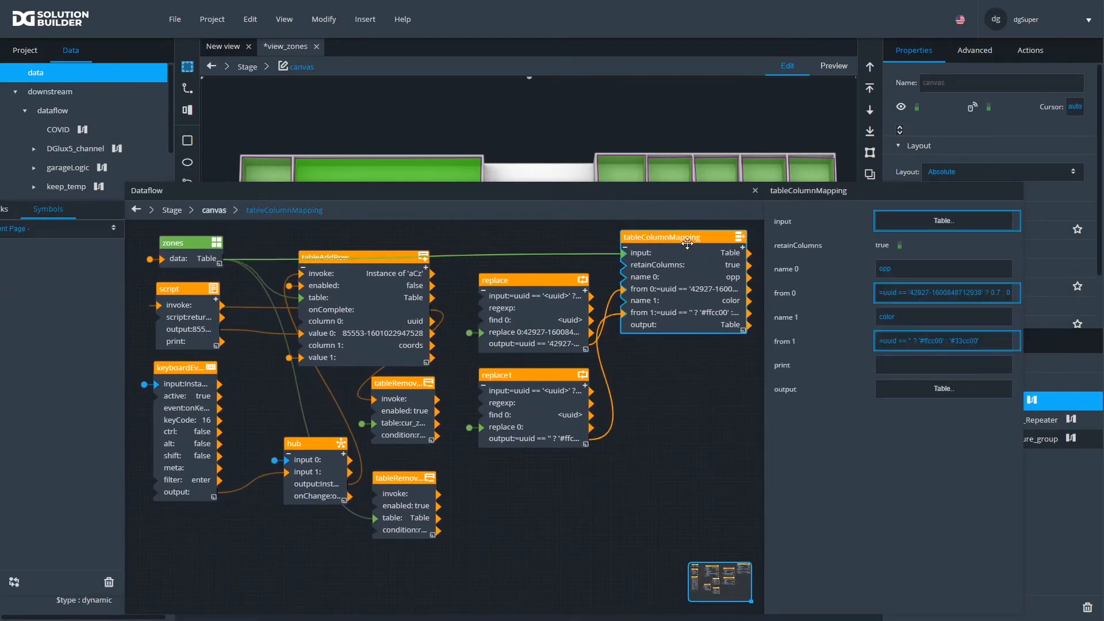
left_click(531, 377)
left_click_drag(531, 377, 531, 375)
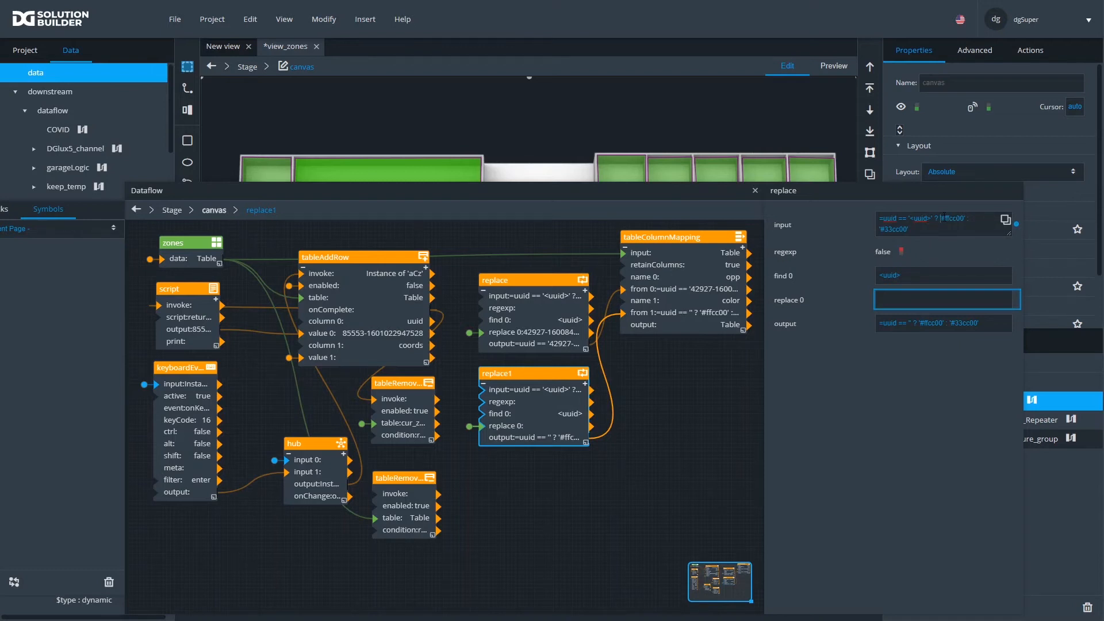
left_click_drag(946, 218, 965, 218)
type("666666")
left_click(829, 66)
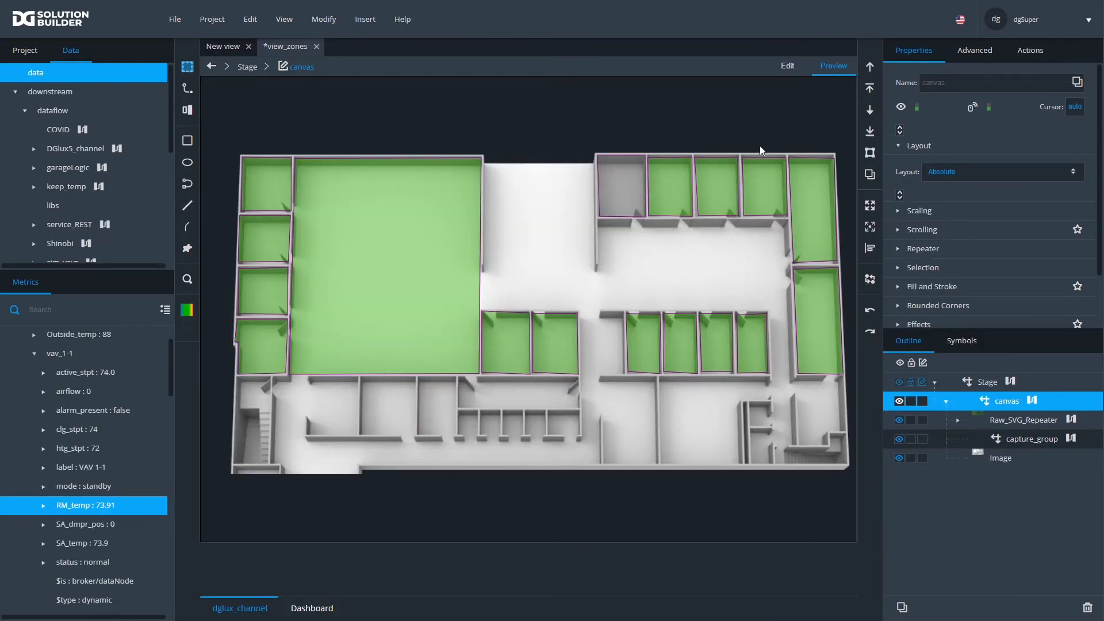
- Reopen the canvas dataflow, review the replace1 expression, and move both replace blocks lower to free space before tableColumnMapping
left_click(1032, 402)
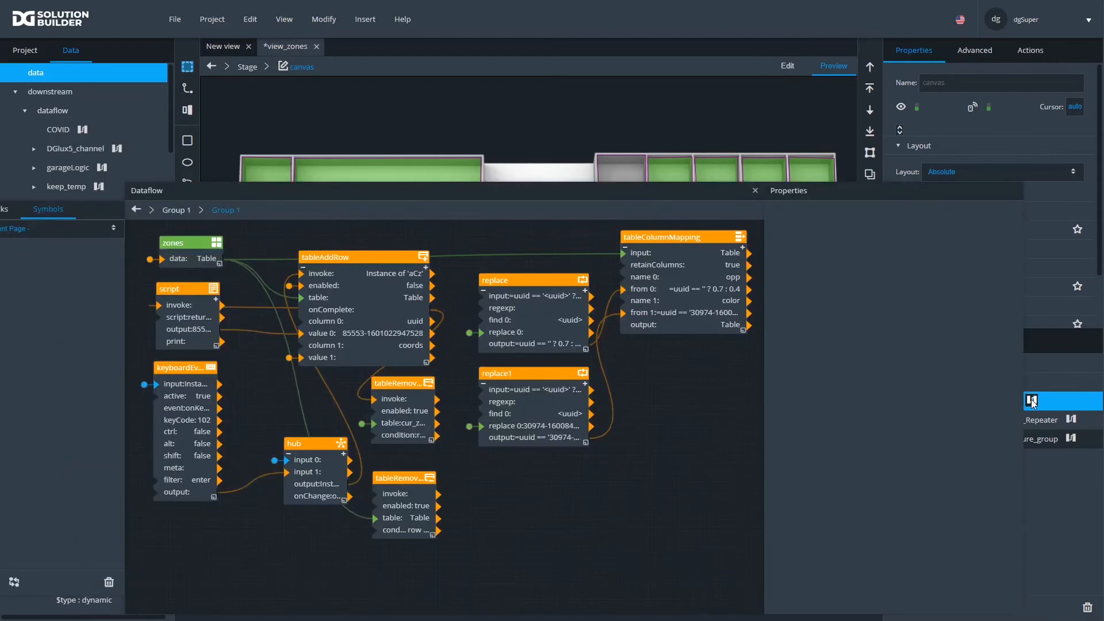
left_click(589, 411)
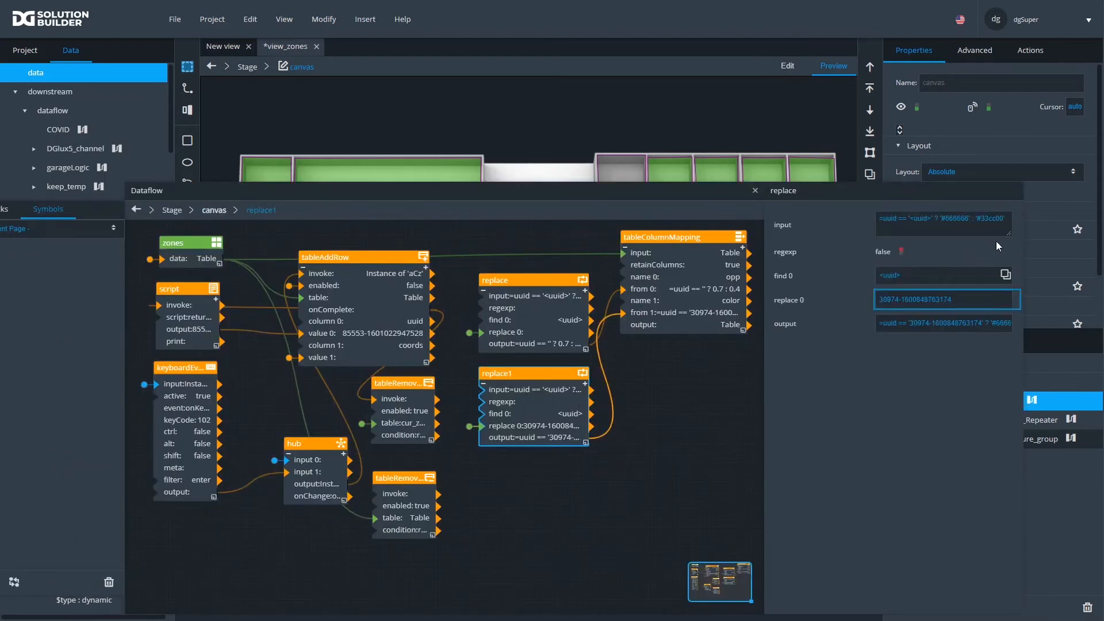
left_click_drag(925, 230, 872, 226)
left_click(561, 283)
left_click_drag(561, 283, 567, 405)
left_click(666, 313)
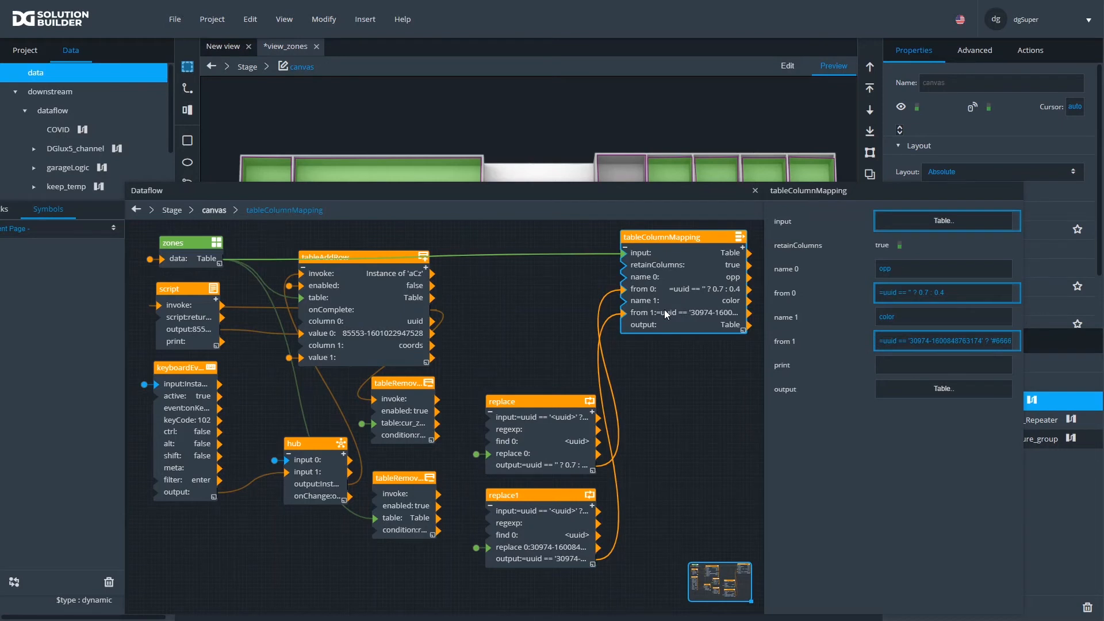
- Place the RM_temp metric of vav_1-1 as a block in the canvas dataflow, between tableAddRow and tableColumnMapping
left_click_drag(535, 204, 597, 203)
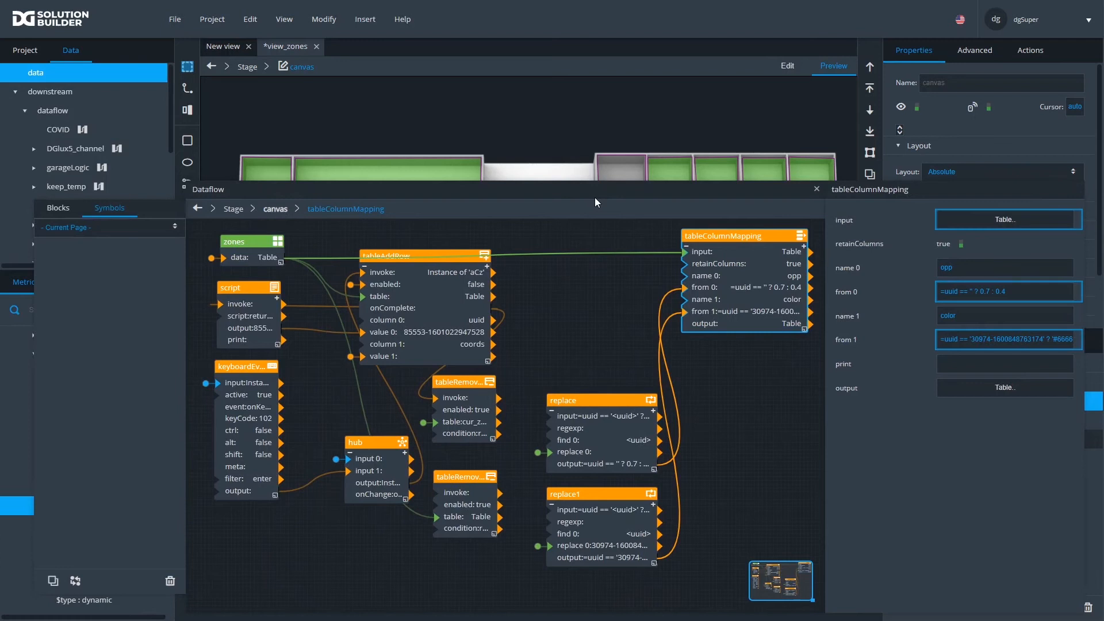
left_click(56, 208)
left_click_drag(299, 195, 419, 175)
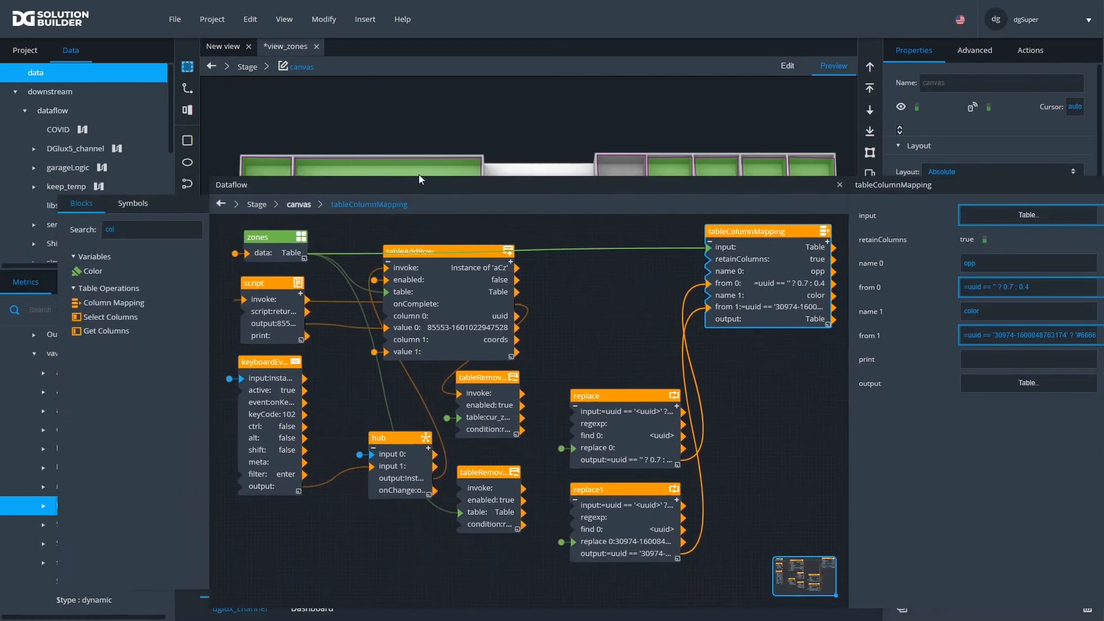
left_click_drag(96, 498, 696, 254)
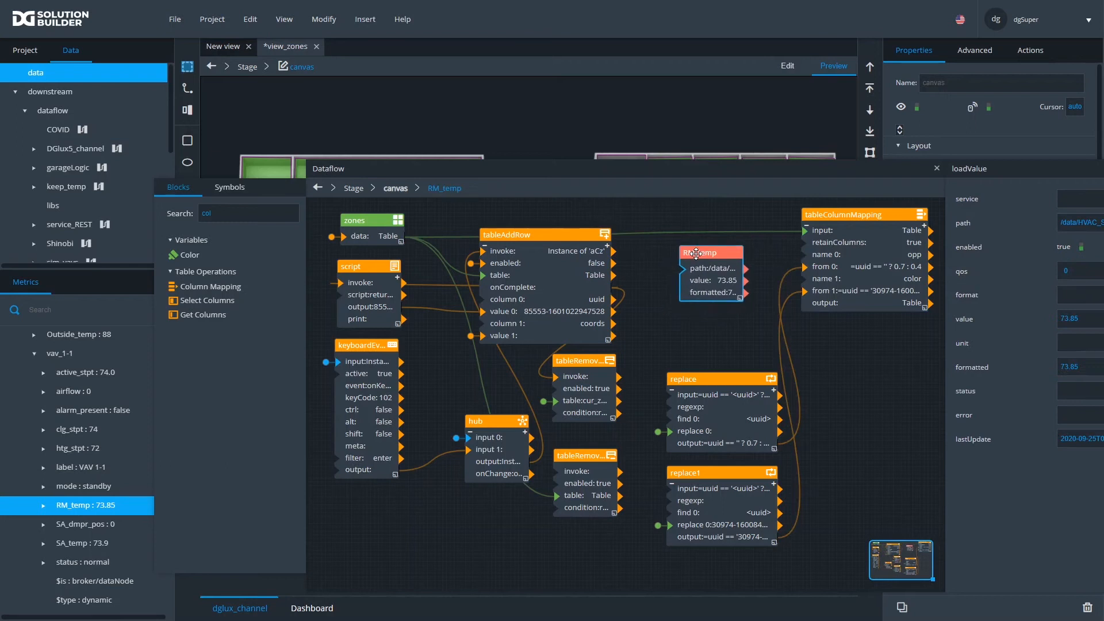
- Convert the RM_temp block into a dataflow symbol named getValule_color
right_click(696, 255)
left_click(771, 383)
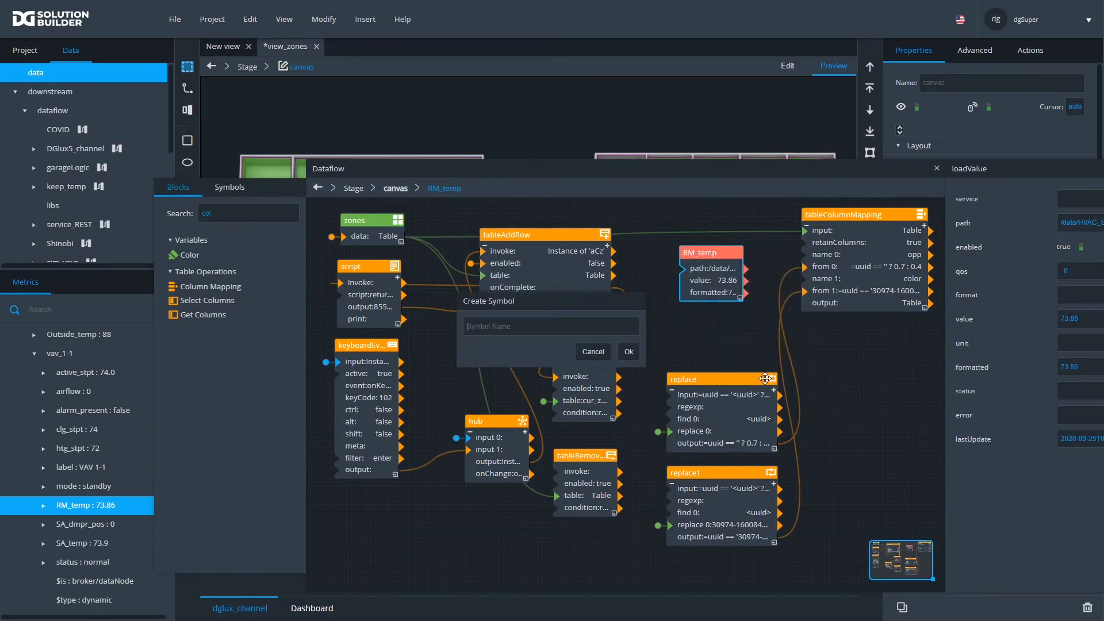
type("get")
type("Val")
type("_")
type("ul")
type("e_color")
left_click(629, 352)
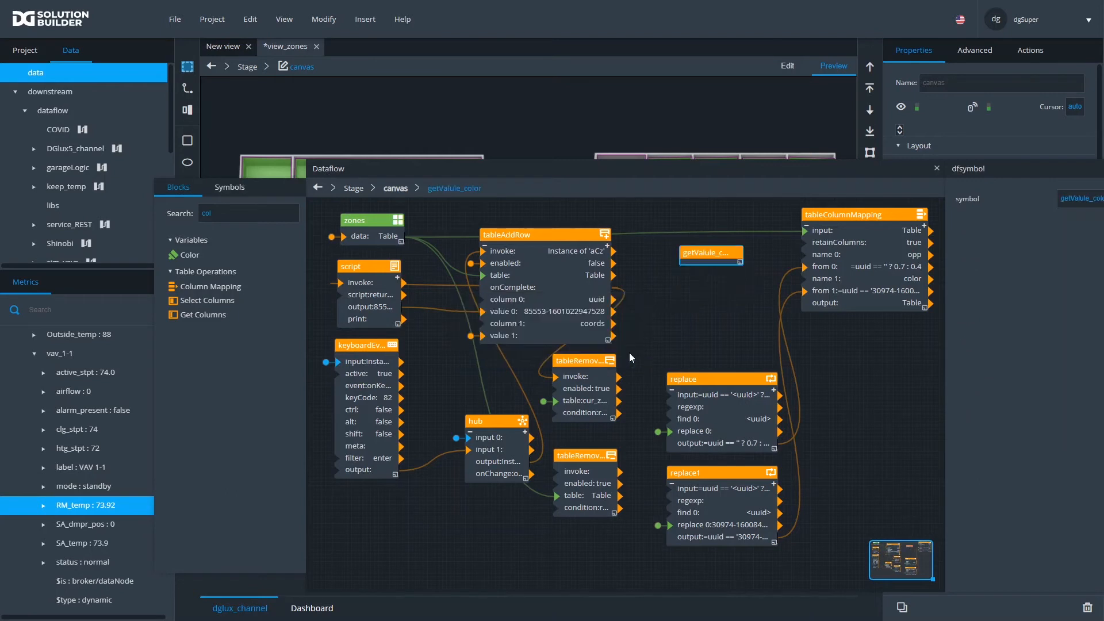
- Add two string parameters, device_path and metric_name, to the getValule_color symbol and save it
right_click(694, 251)
left_click(743, 399)
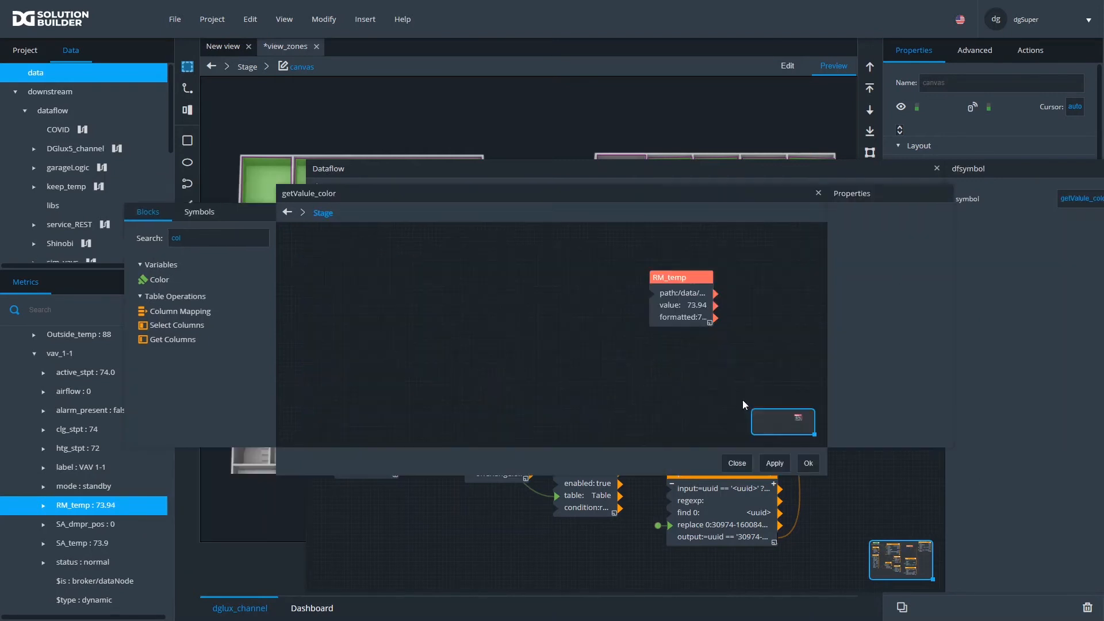
right_click(512, 300)
left_click(538, 353)
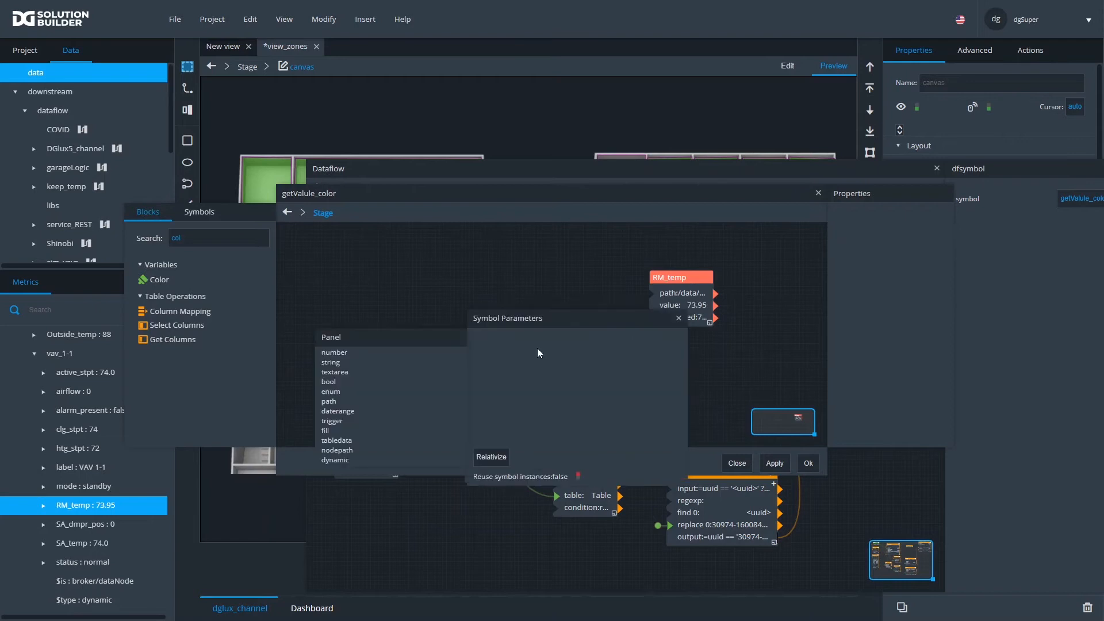
left_click_drag(329, 362, 498, 355)
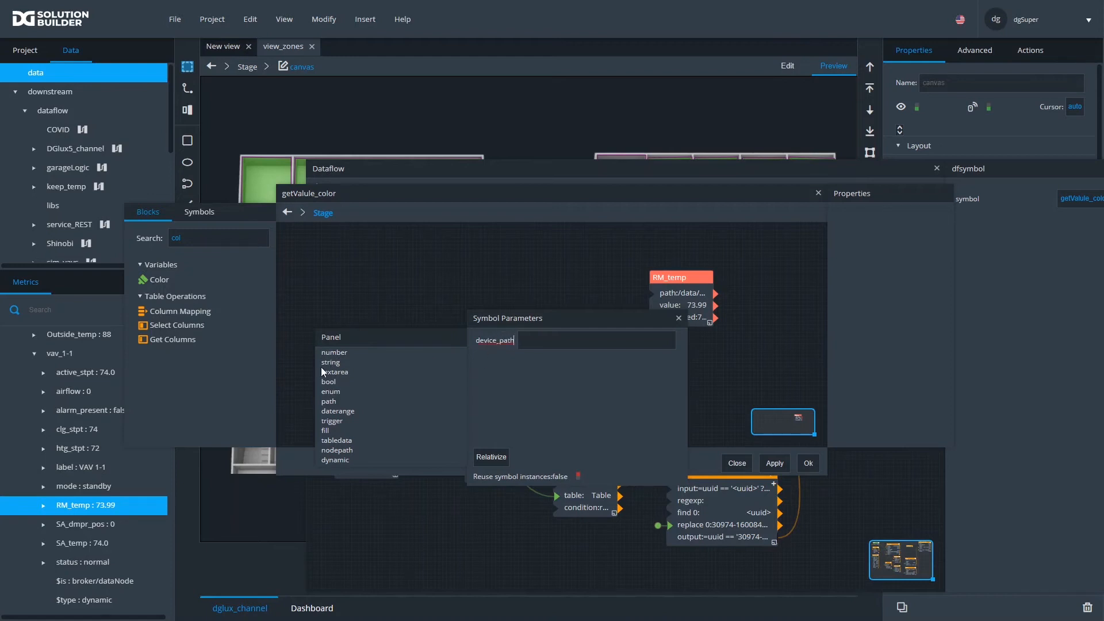
left_click_drag(332, 365, 490, 372)
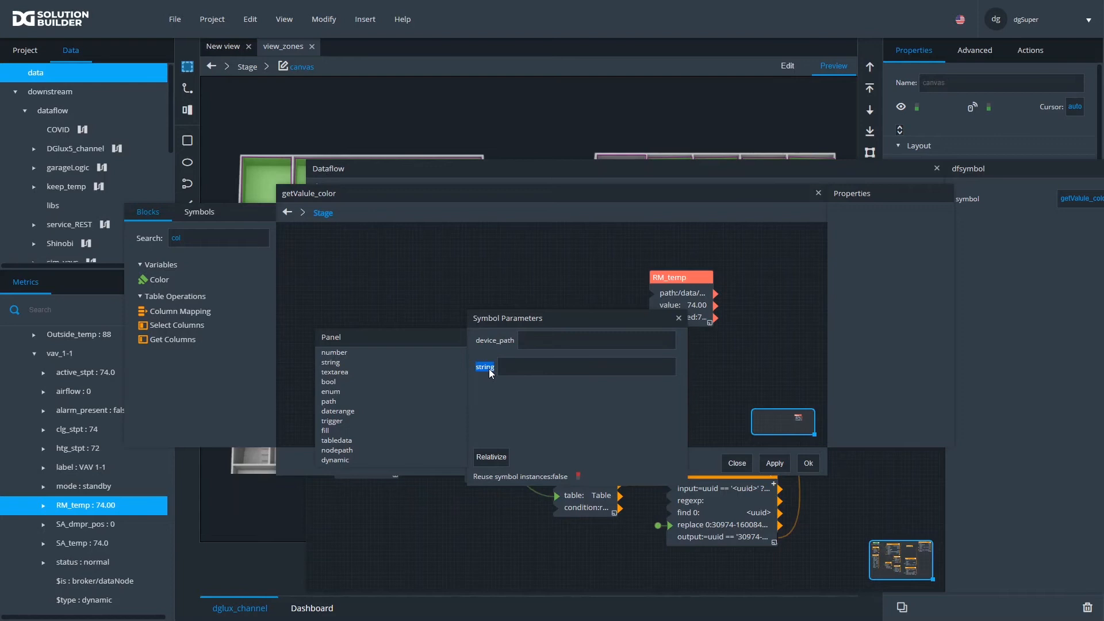
type("metric_name")
left_click(808, 465)
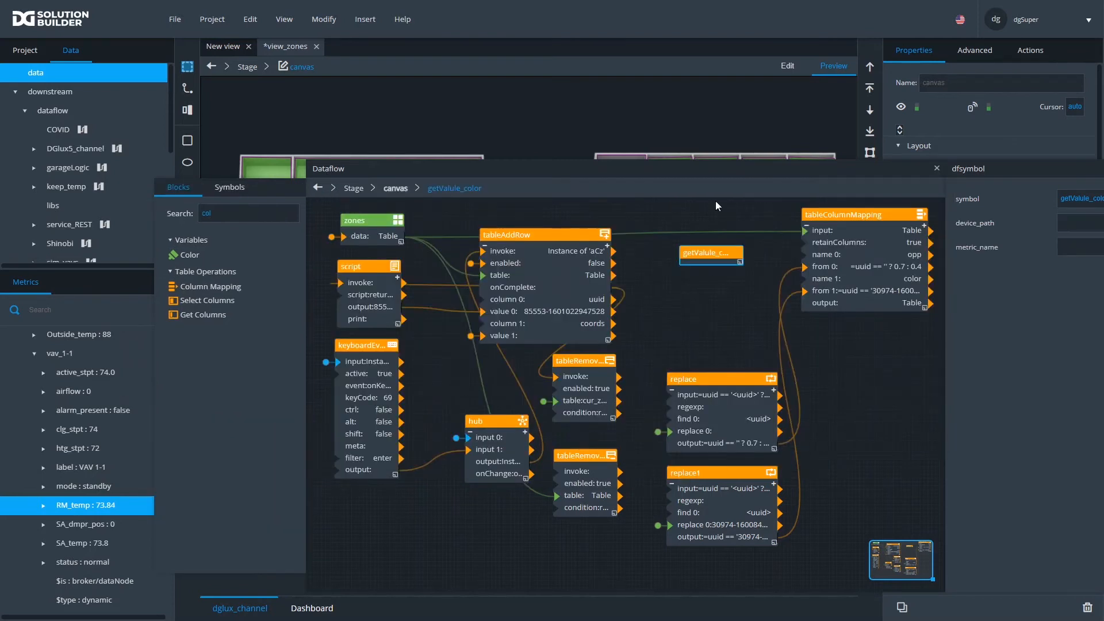
- Add a Repeater block below the getValule_color block and feed the zones table into its data input
left_click_drag(695, 171, 607, 167)
left_click(157, 213)
type("repe")
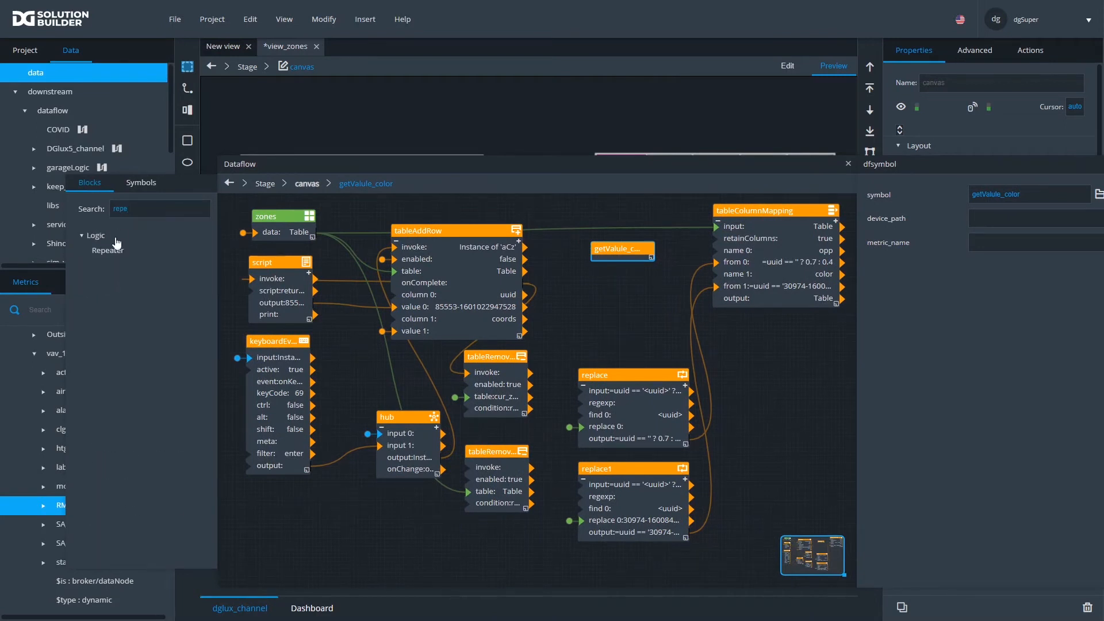
left_click_drag(117, 243, 603, 280)
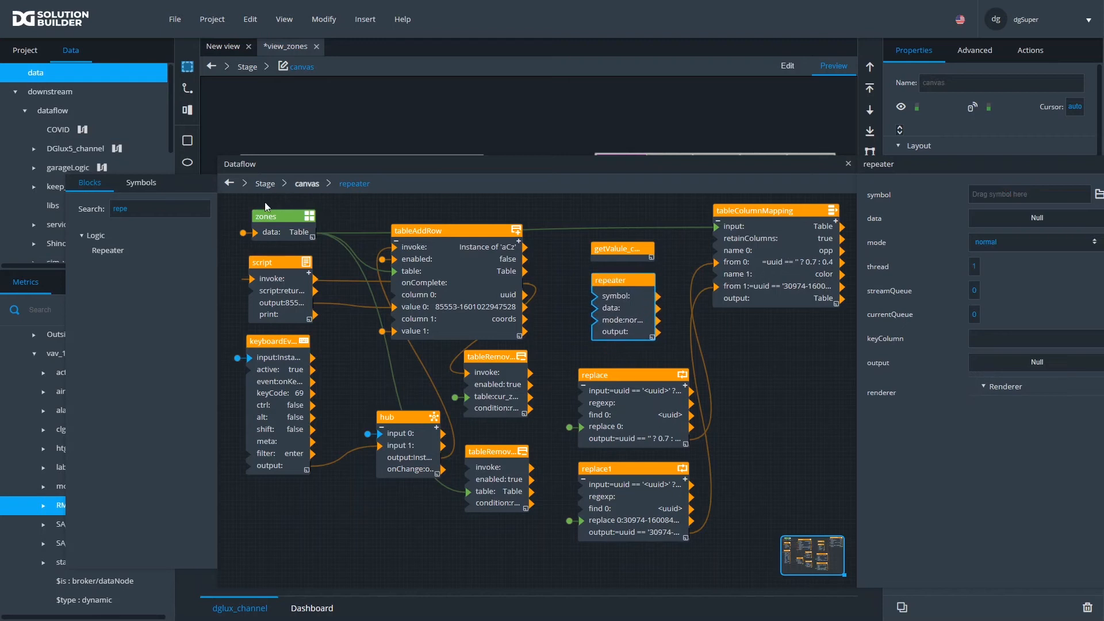
left_click_drag(287, 236, 598, 308)
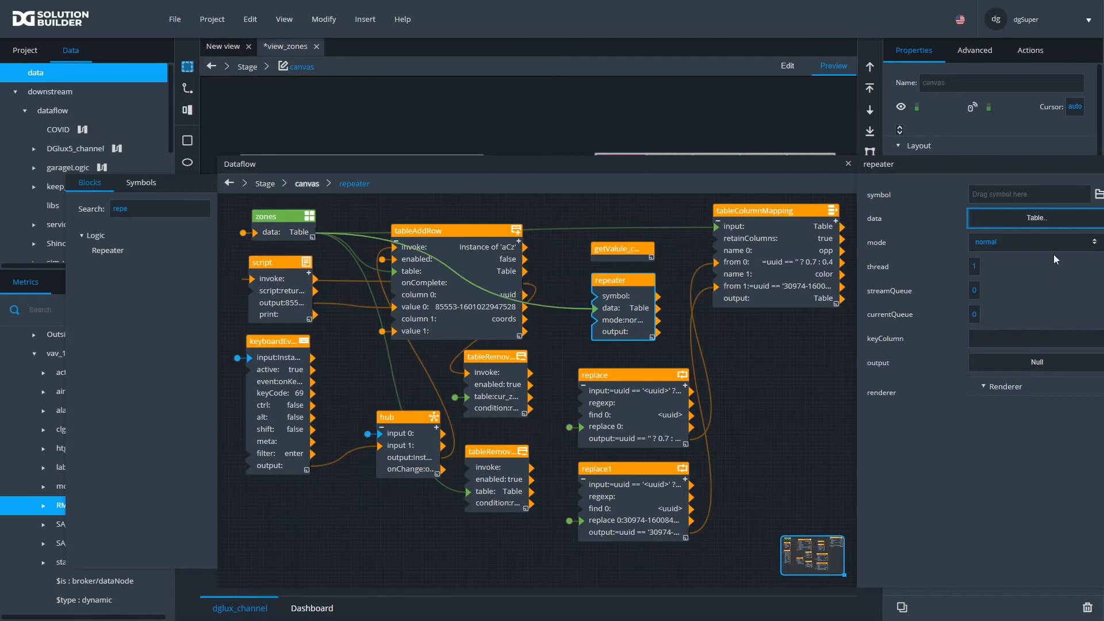
- Assign the getValule_color symbol from the current page as the repeater's symbol
left_click(141, 183)
left_click_drag(116, 229, 994, 196)
key("Return")
left_click(723, 337)
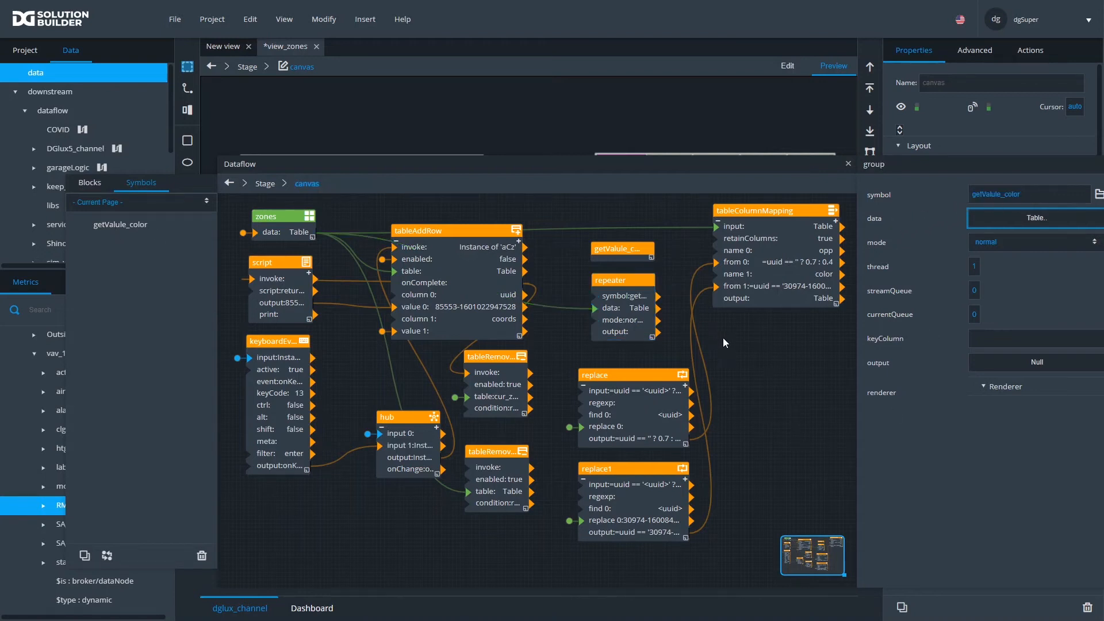
- Bind the path column of the repeater's data table to the renderer's device_path parameter
left_click(643, 316)
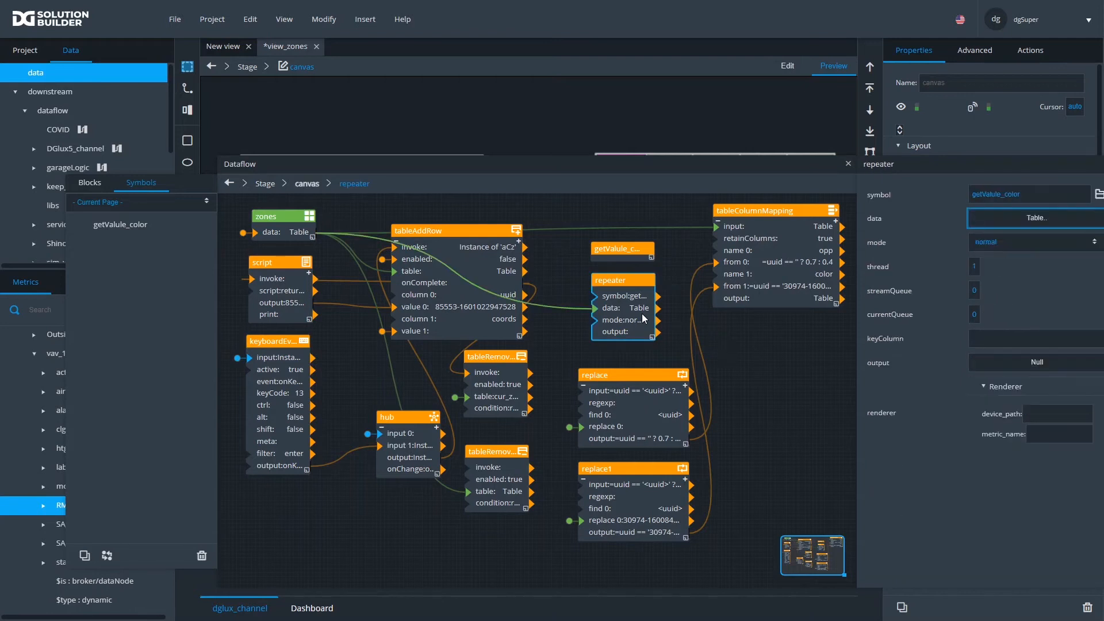
left_click(1002, 223)
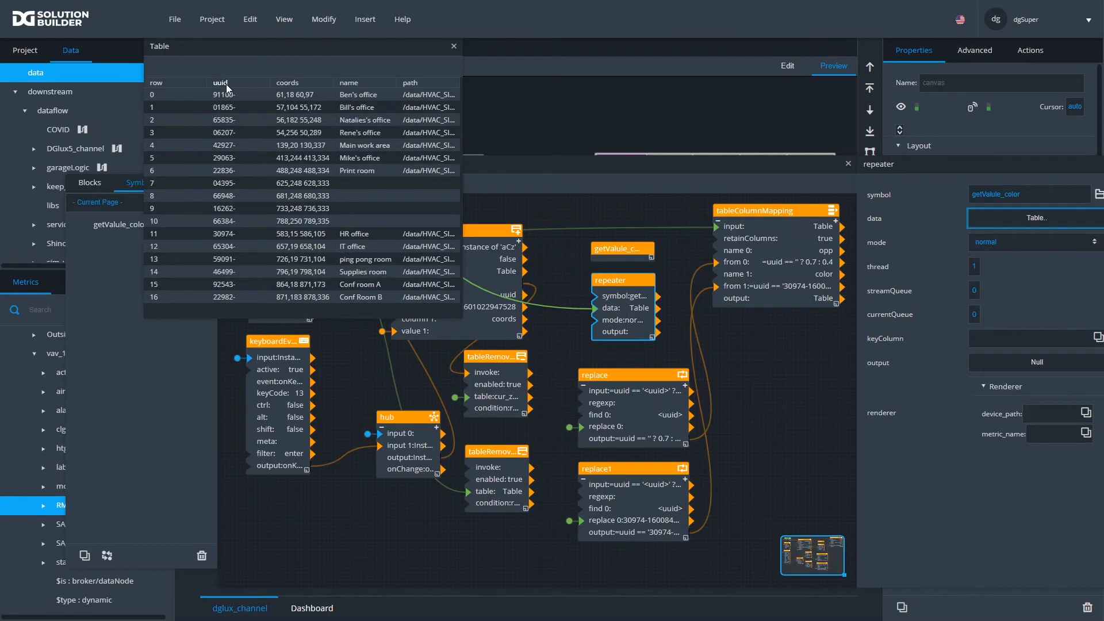
left_click_drag(408, 85, 1035, 421)
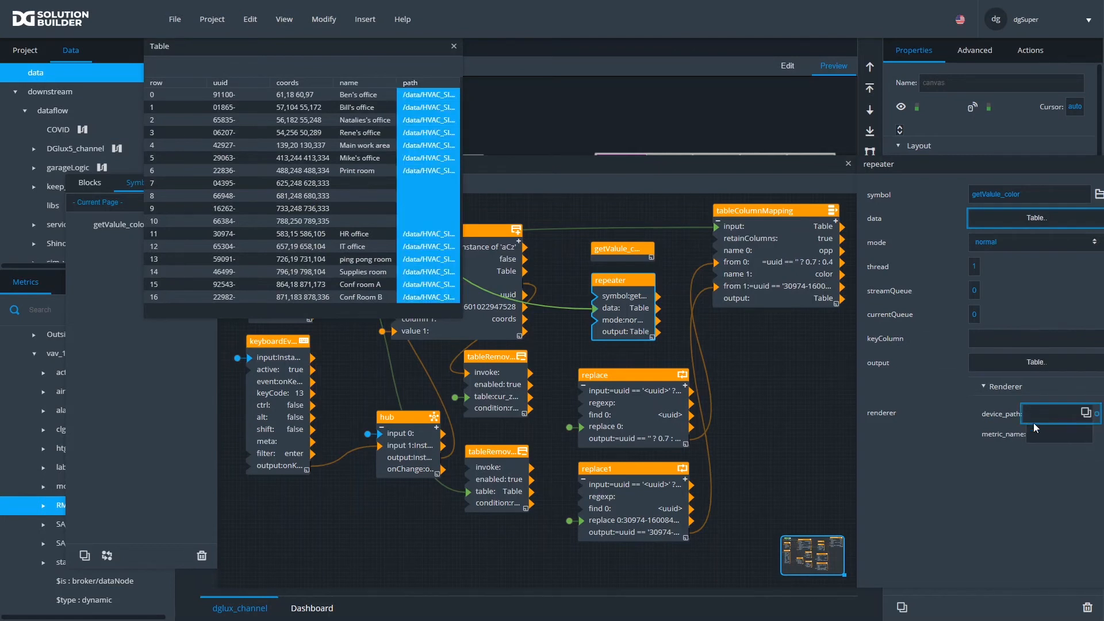
left_click(453, 46)
- Bind the page's metric_config metric_name parameter to the repeater renderer's metric_name
left_click(322, 19)
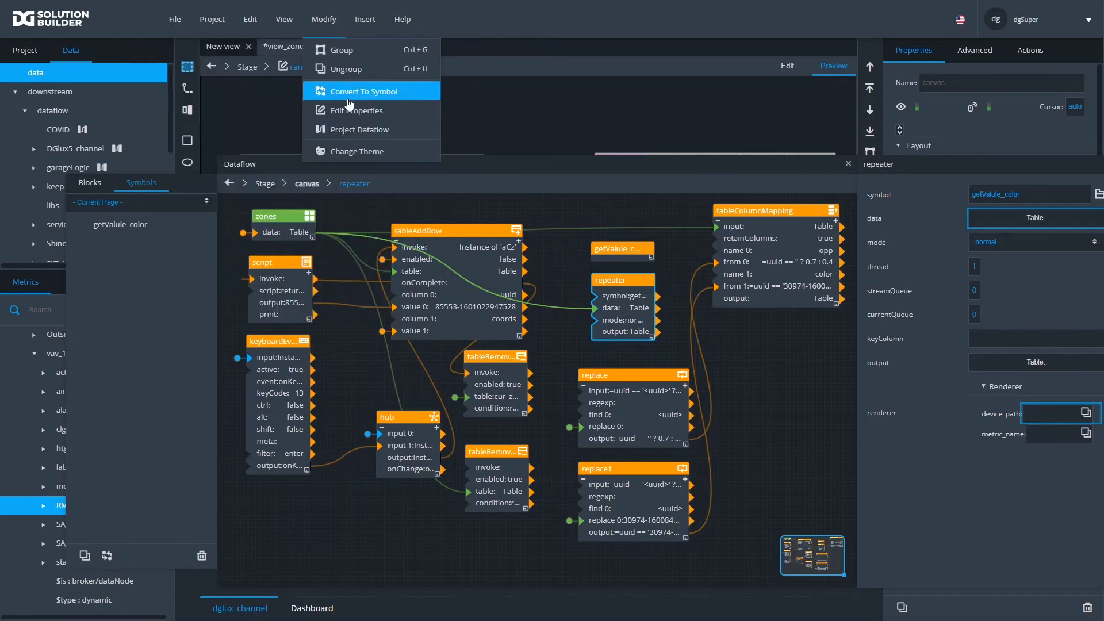
left_click(411, 139)
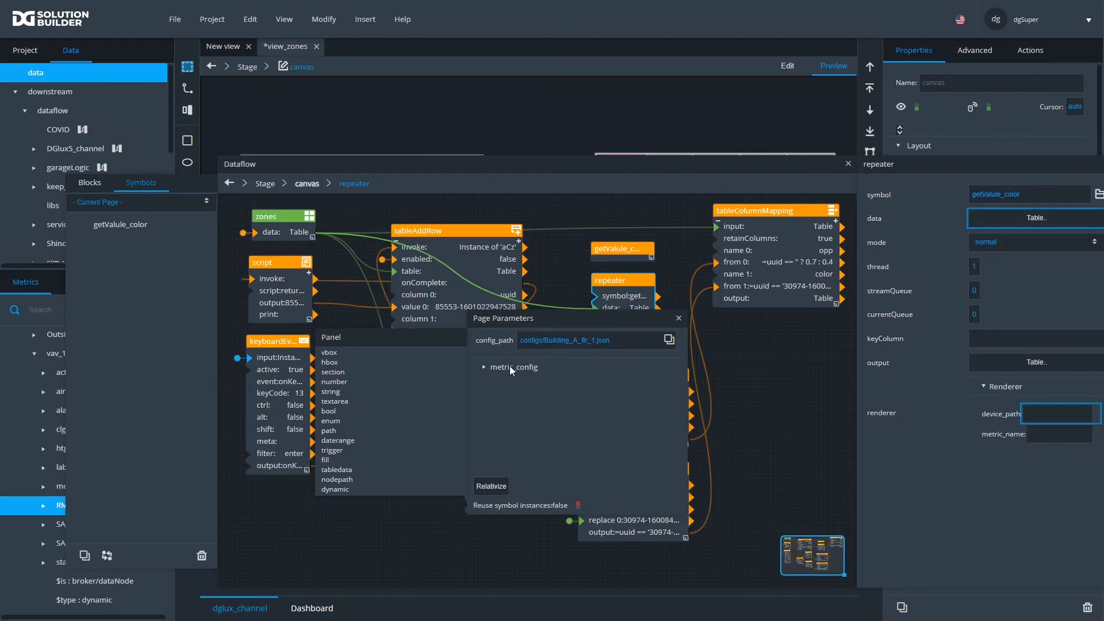
left_click(492, 367)
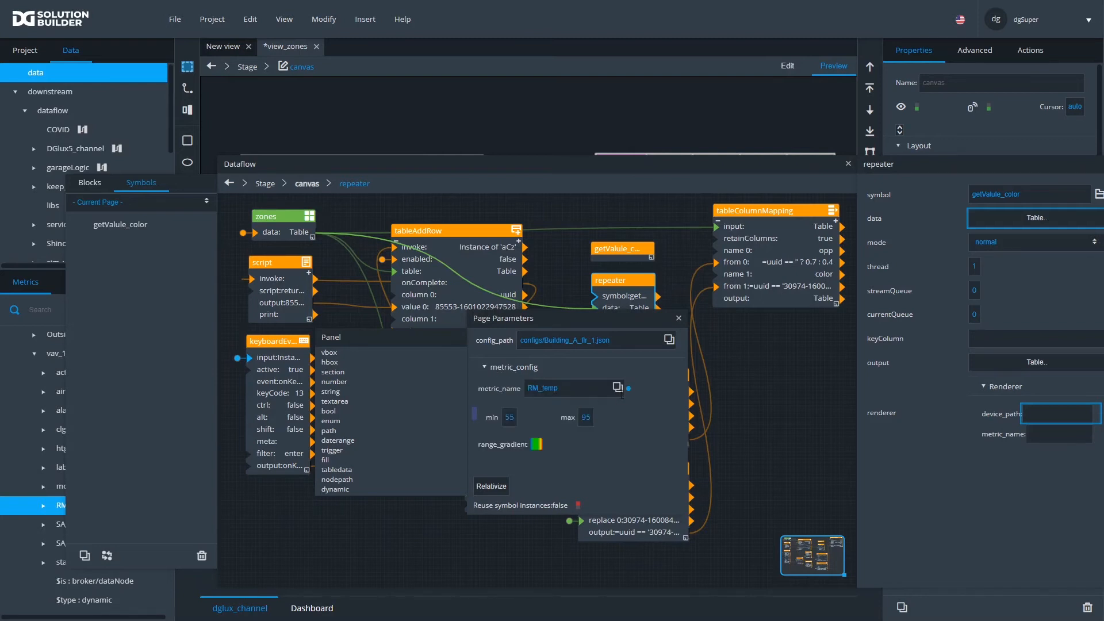
left_click_drag(628, 388, 1065, 437)
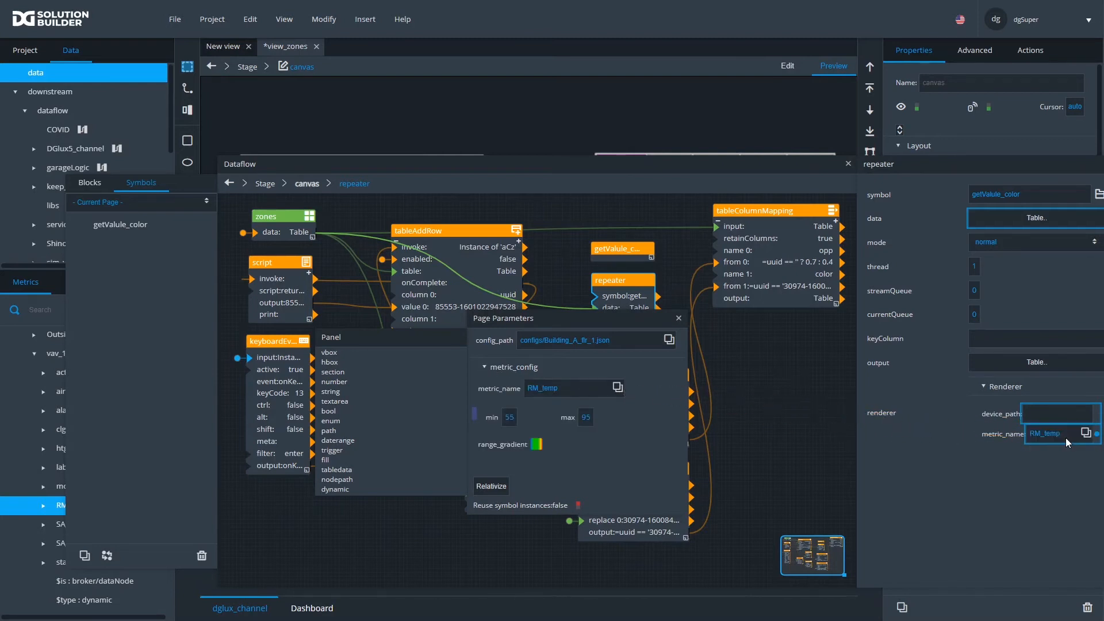
left_click(679, 318)
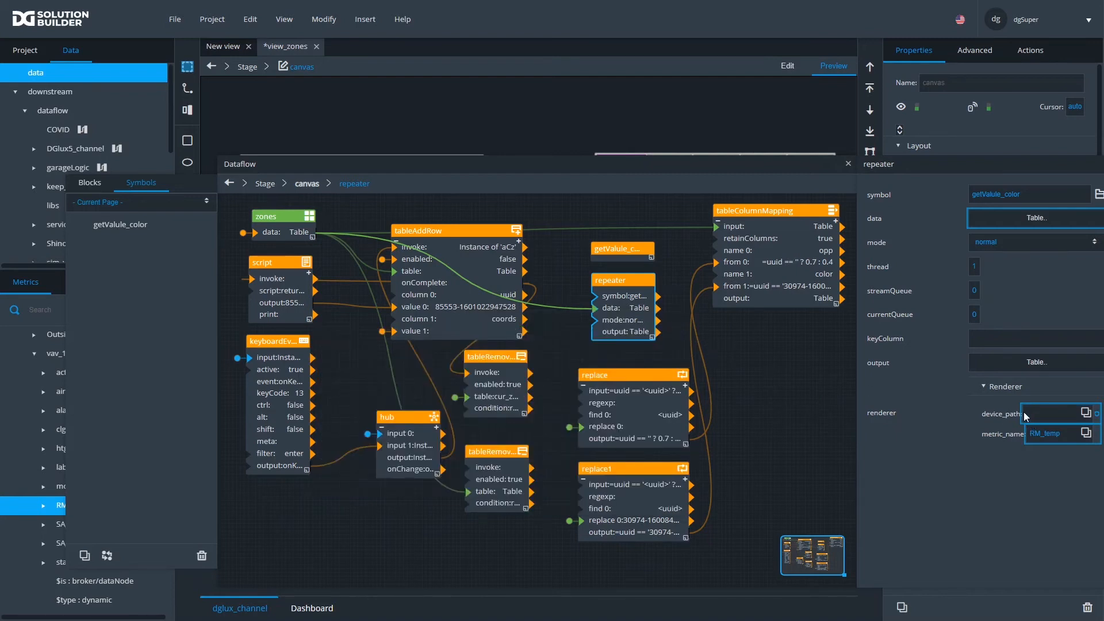
- Open the repeater's getValule_color symbol for editing and bring up its symbol properties
right_click(617, 309)
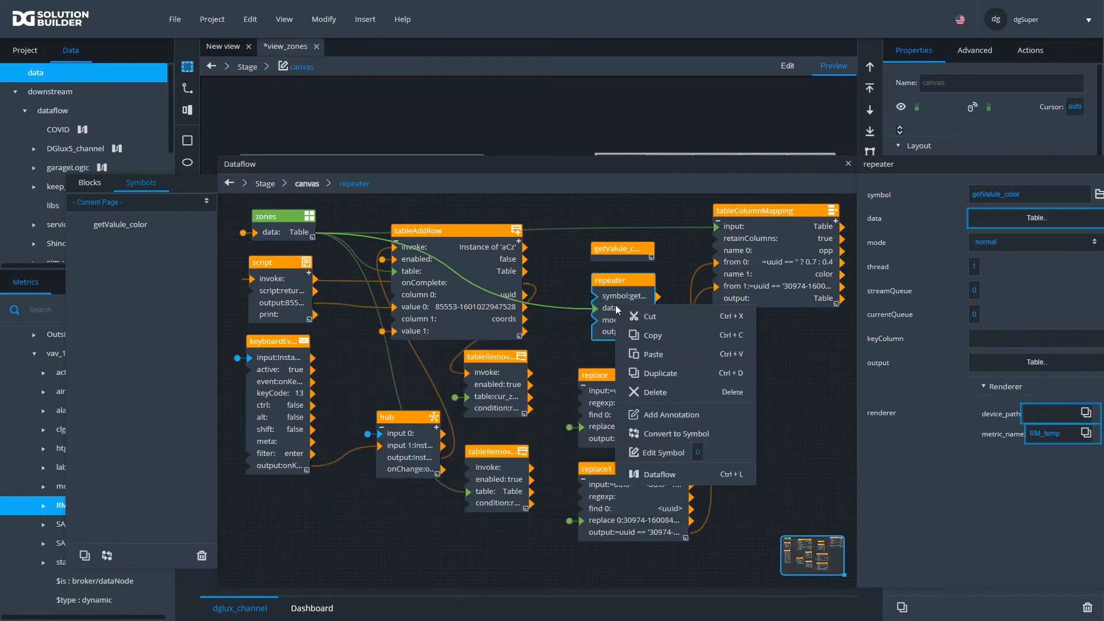
left_click(660, 453)
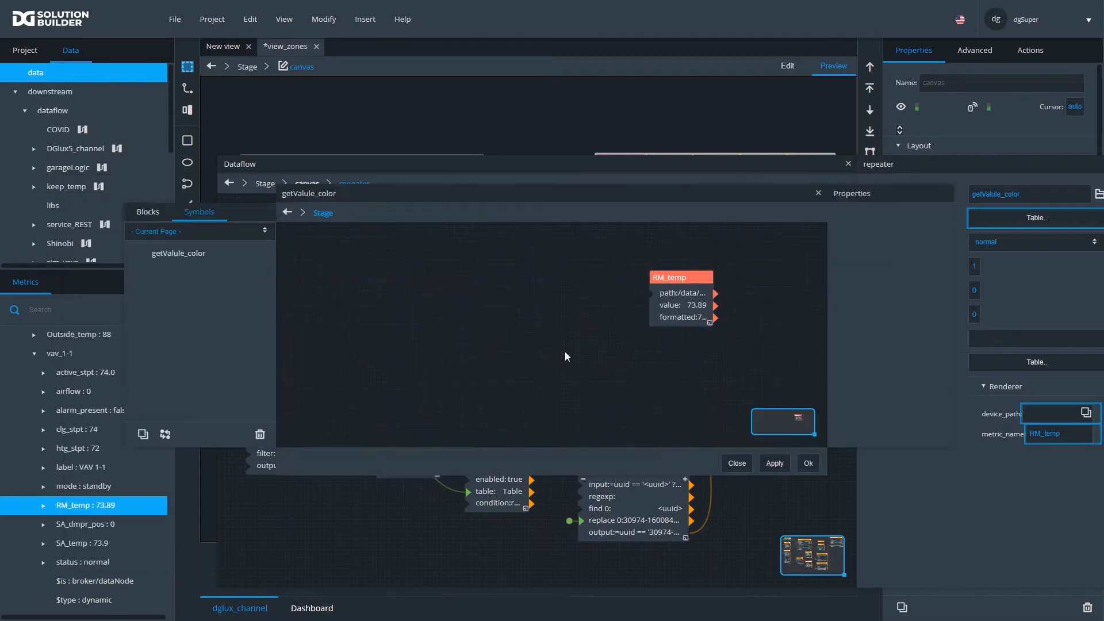
right_click(511, 313)
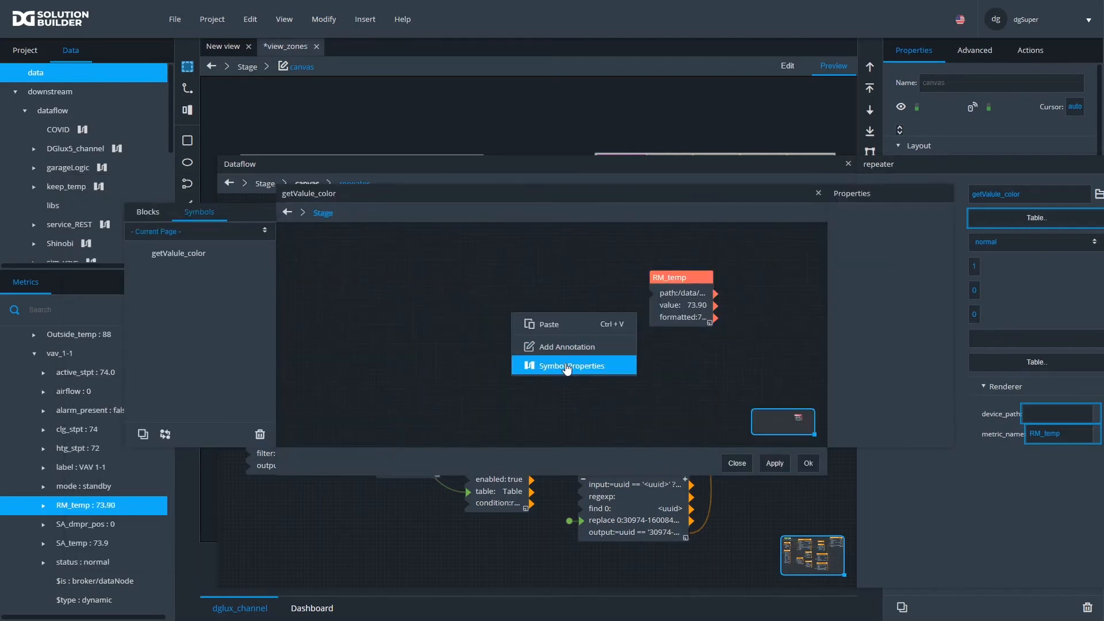
- Add a string parameter named uuid to the getValule_color symbol and save the symbol
left_click(563, 369)
left_click_drag(331, 363, 488, 341)
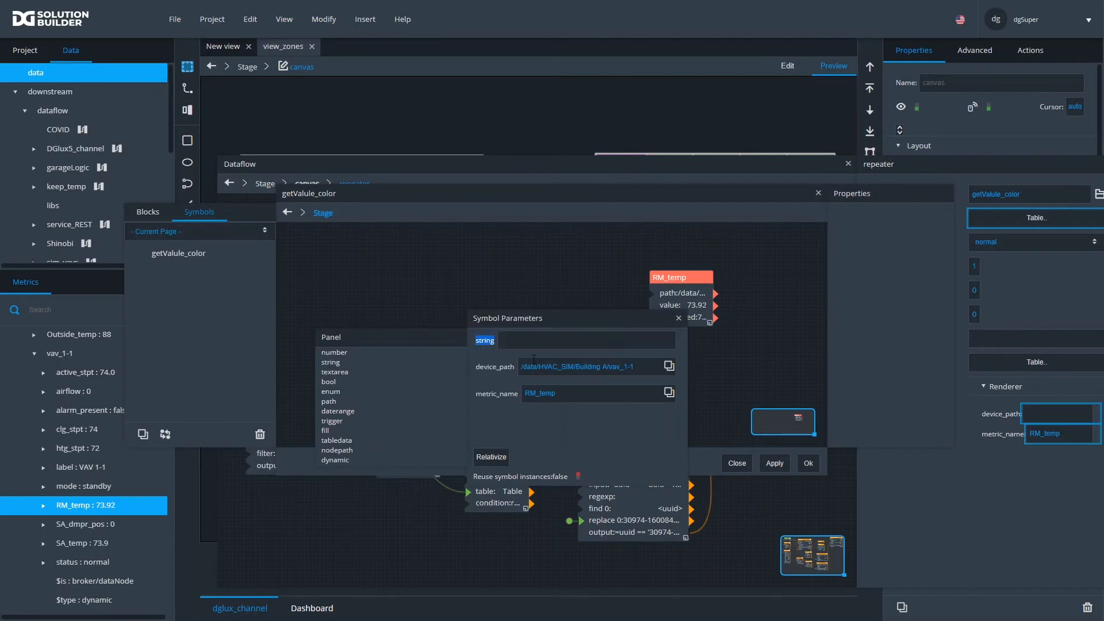
type("uuid")
left_click(807, 464)
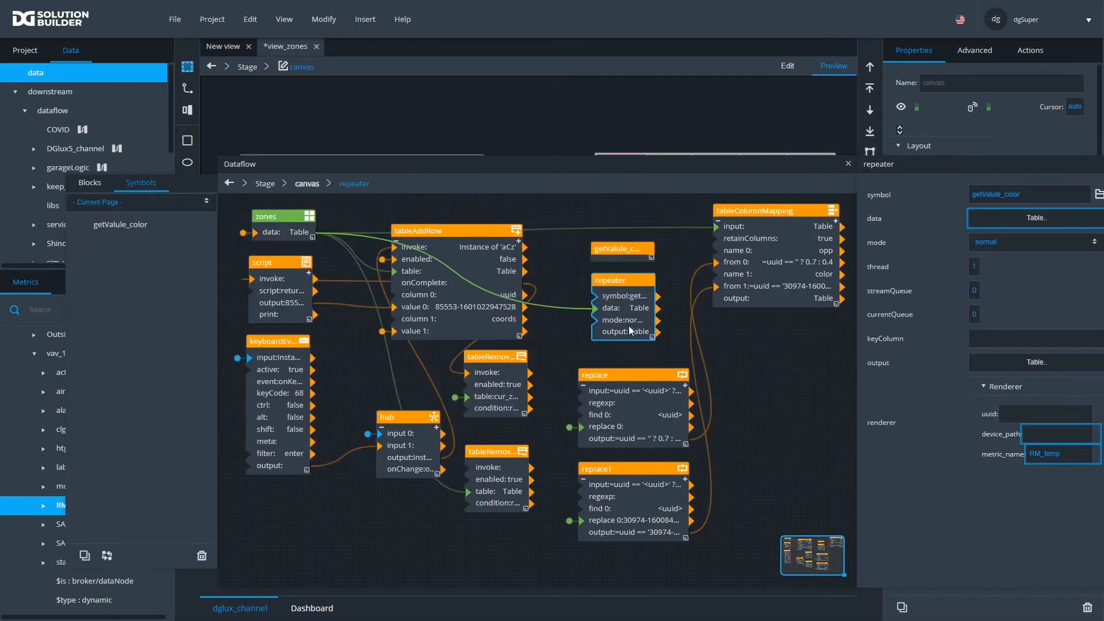
- Bind the repeater's uuid renderer parameter to the uuid column of its data table
left_click(1001, 214)
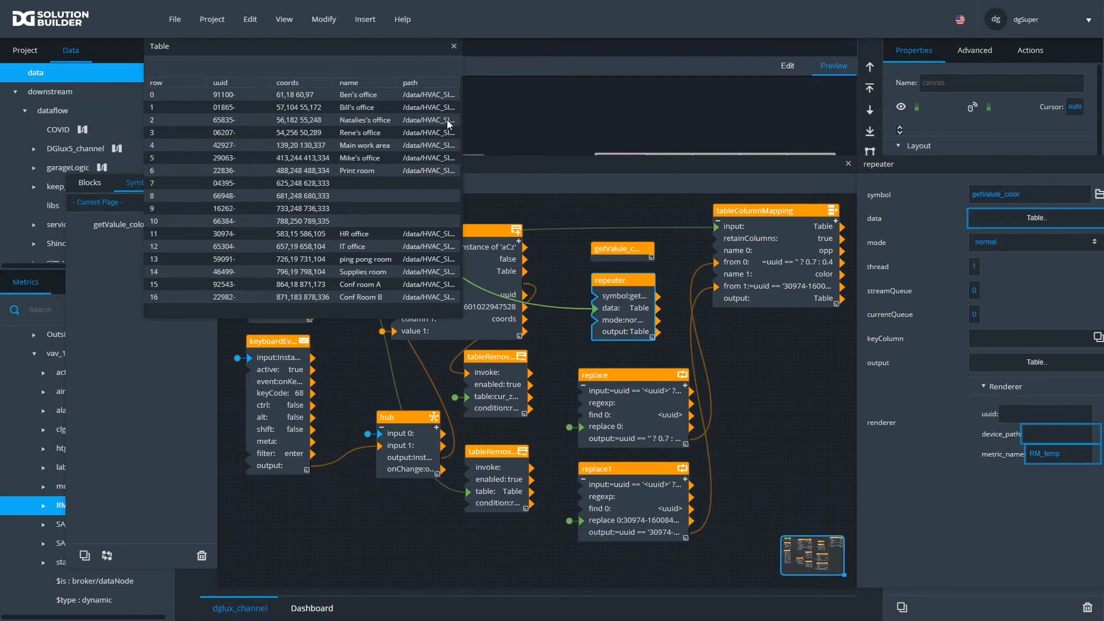
left_click(233, 84)
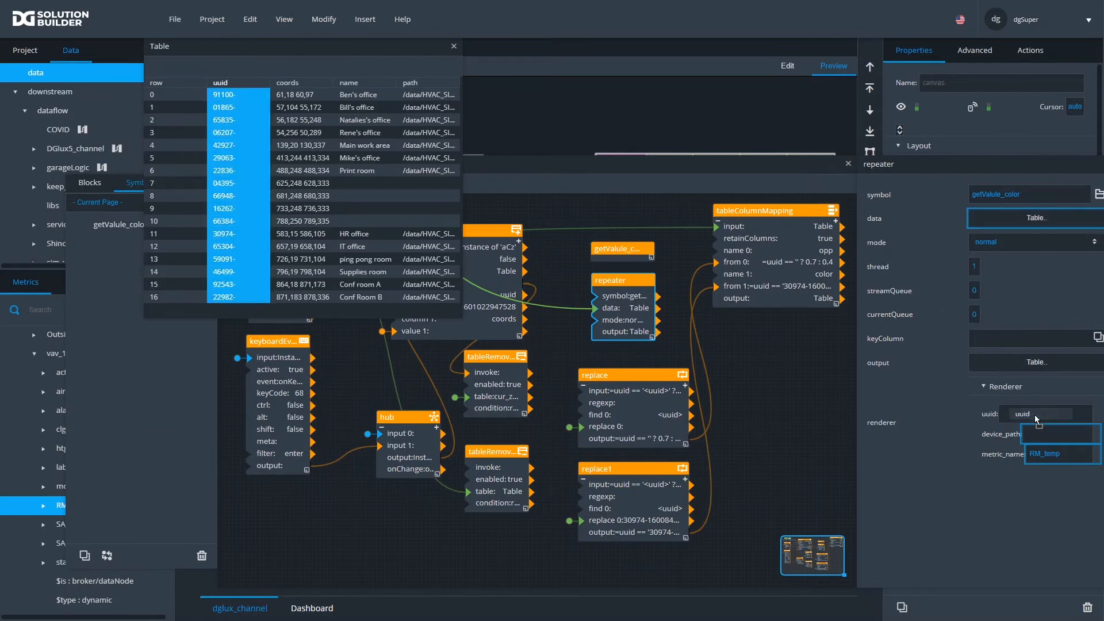
left_click_drag(1035, 420, 1035, 419)
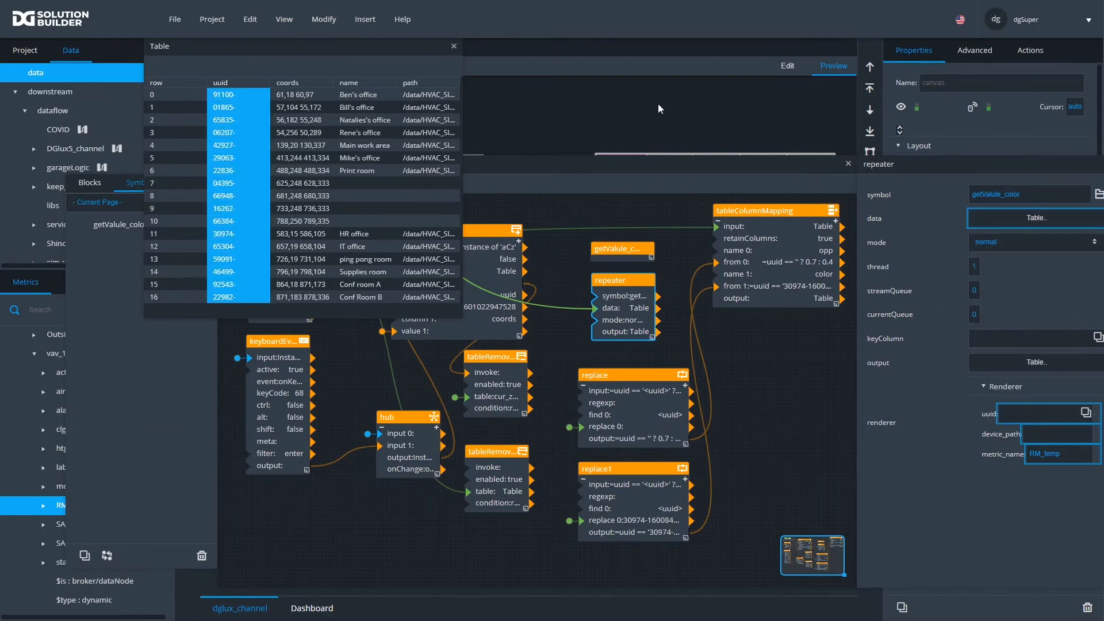
left_click(454, 46)
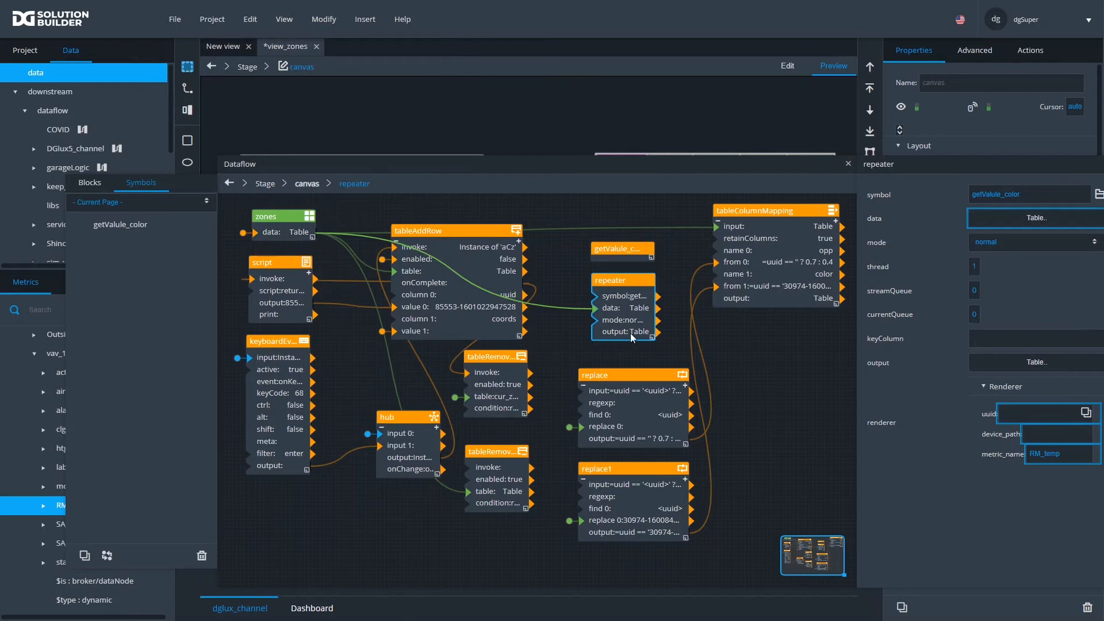
- Delete the separate getValule_color block from the dataflow, then move the repeater block up and widen it
left_click(610, 249)
key("Delete")
left_click_drag(609, 282, 602, 260)
left_click_drag(641, 313, 685, 314)
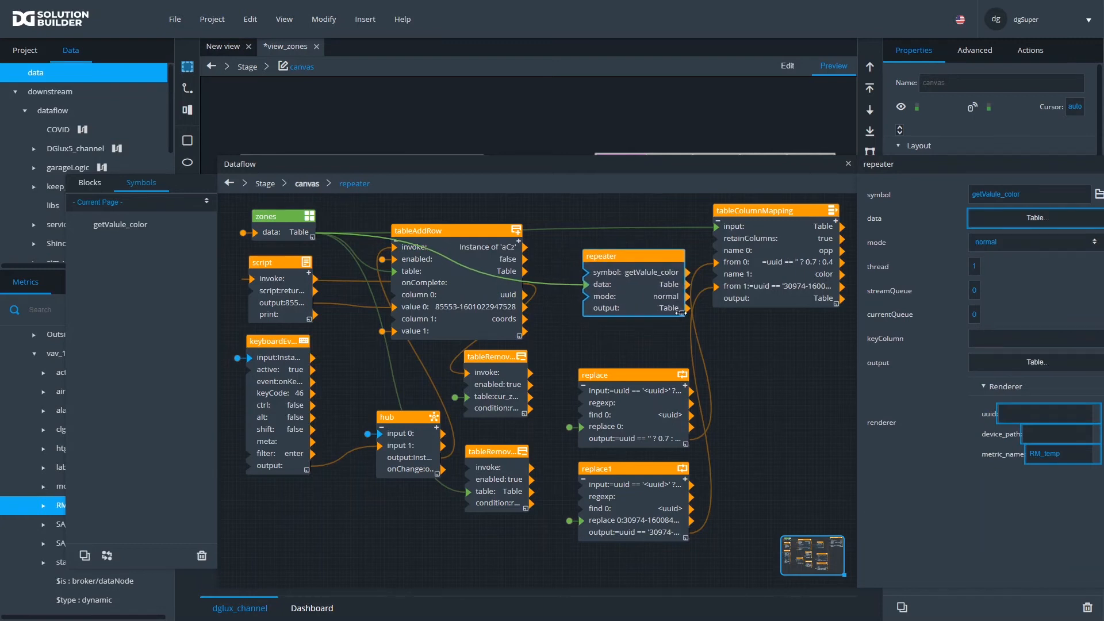
- Open the repeater's symbol for editing with its symbol parameters, and move the RM_temp block to the upper middle of its stage
right_click(651, 300)
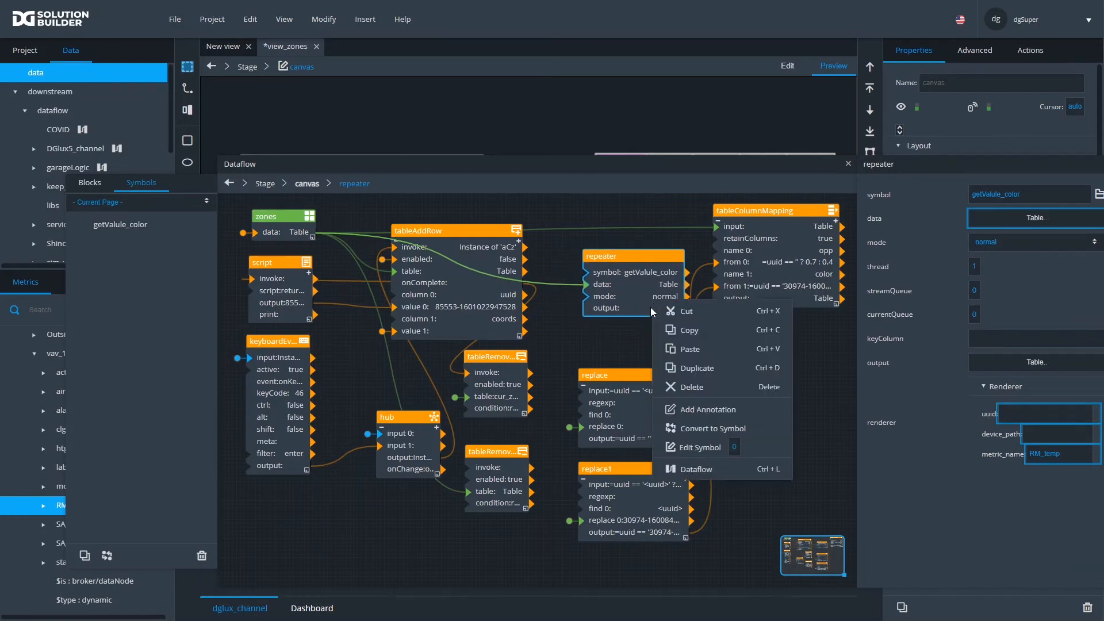
left_click(695, 453)
right_click(487, 284)
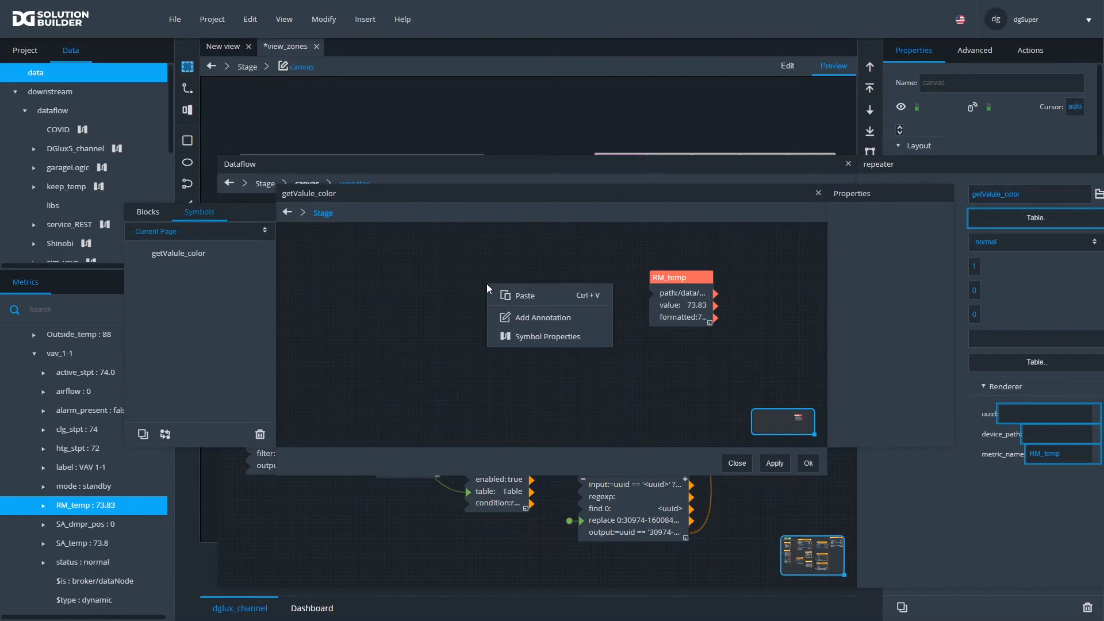
left_click(530, 338)
left_click_drag(572, 329, 530, 445)
left_click_drag(686, 292, 536, 255)
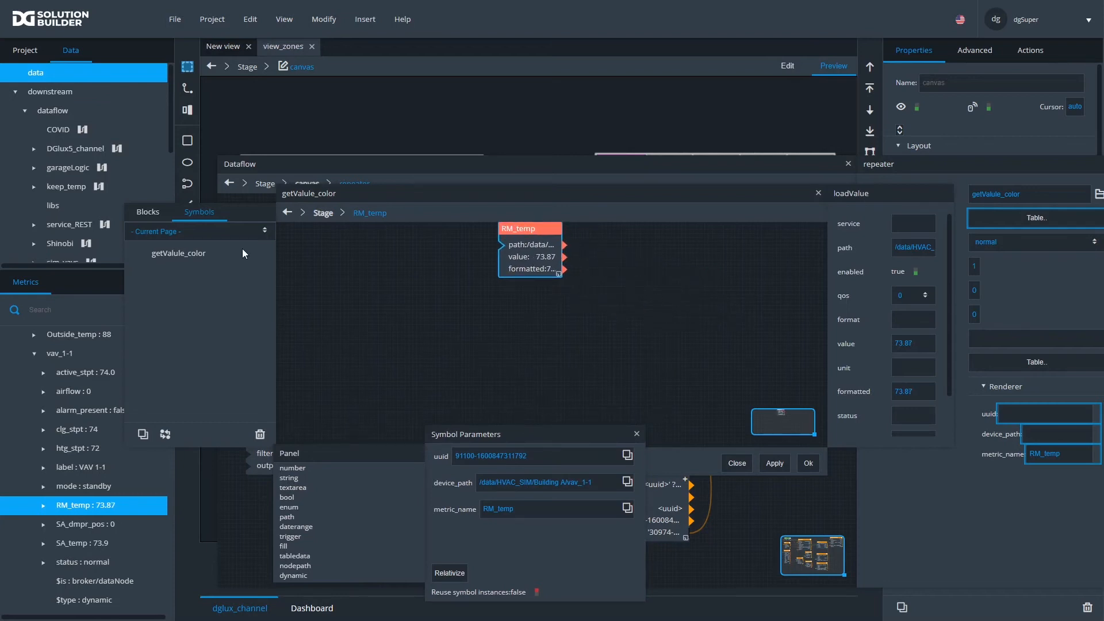
- Find the Concatenate block and add it to the symbol's dataflow, left of RM_temp
left_click(159, 219)
left_click(197, 234)
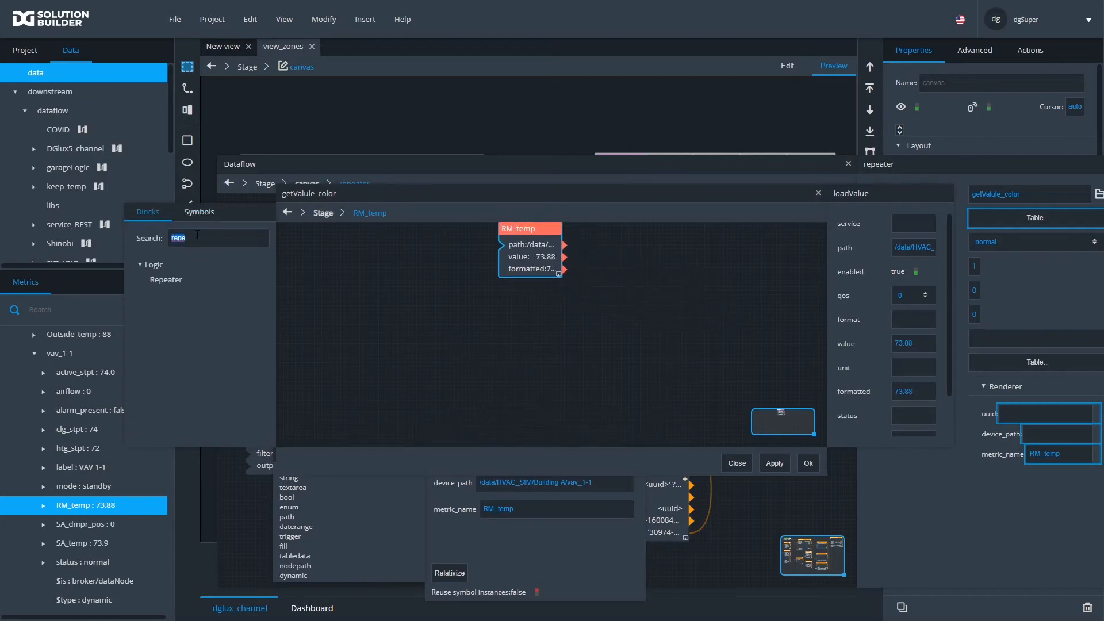
type("con")
left_click_drag(187, 333, 312, 239)
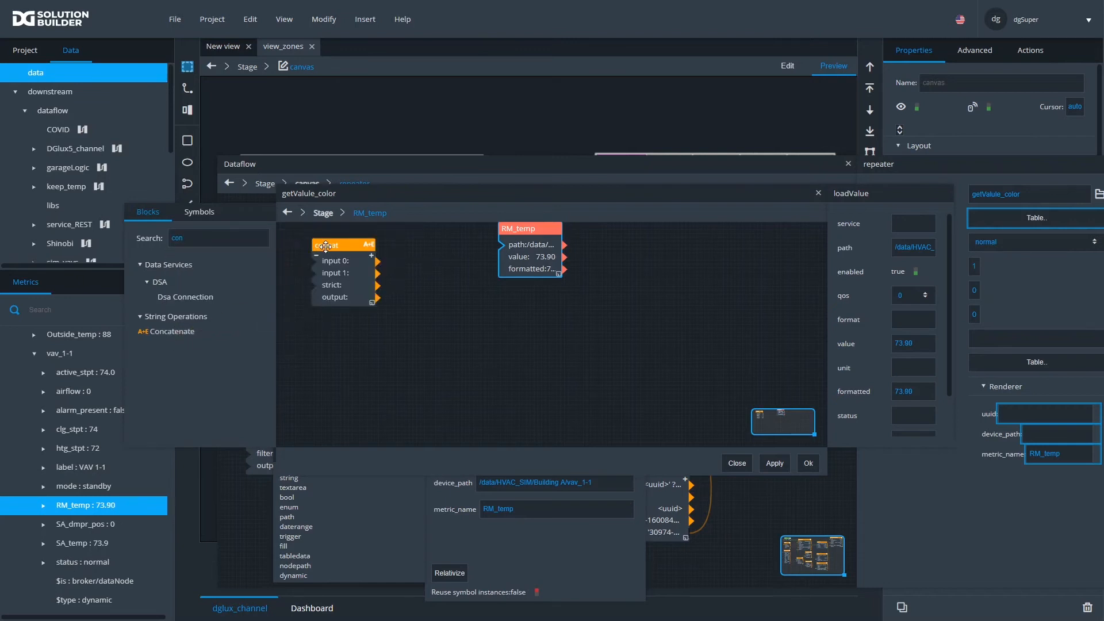
- Concatenate device_path, "/" and metric_name in the concat block's three inputs, and feed its output to the path of RM_temp, widening that block
left_click_drag(638, 483, 919, 224)
left_click(912, 254)
type("/")
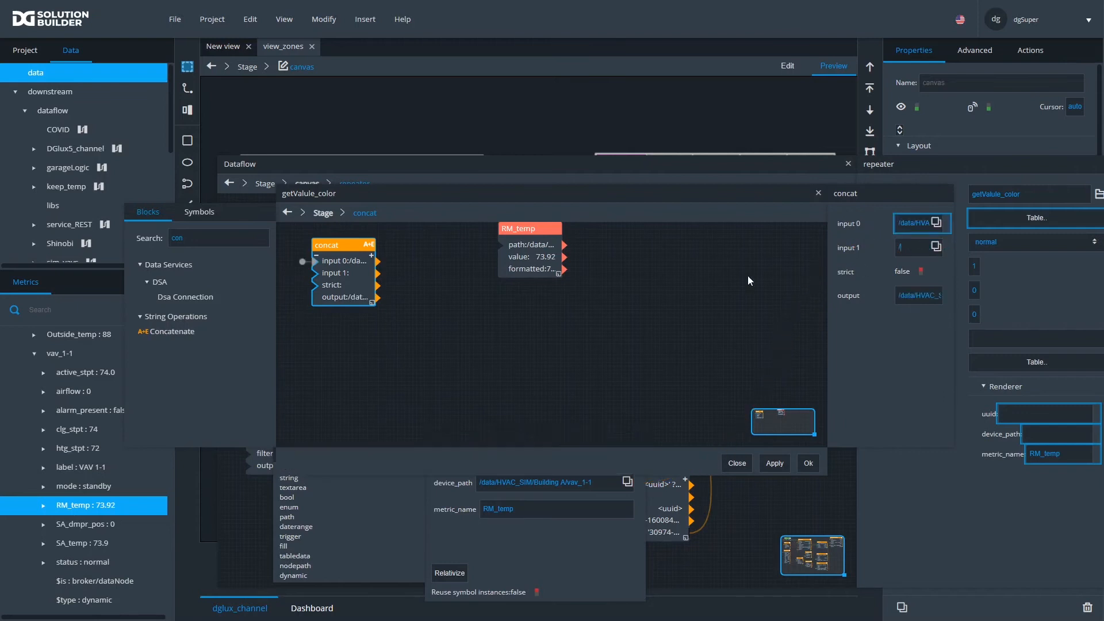
left_click(371, 256)
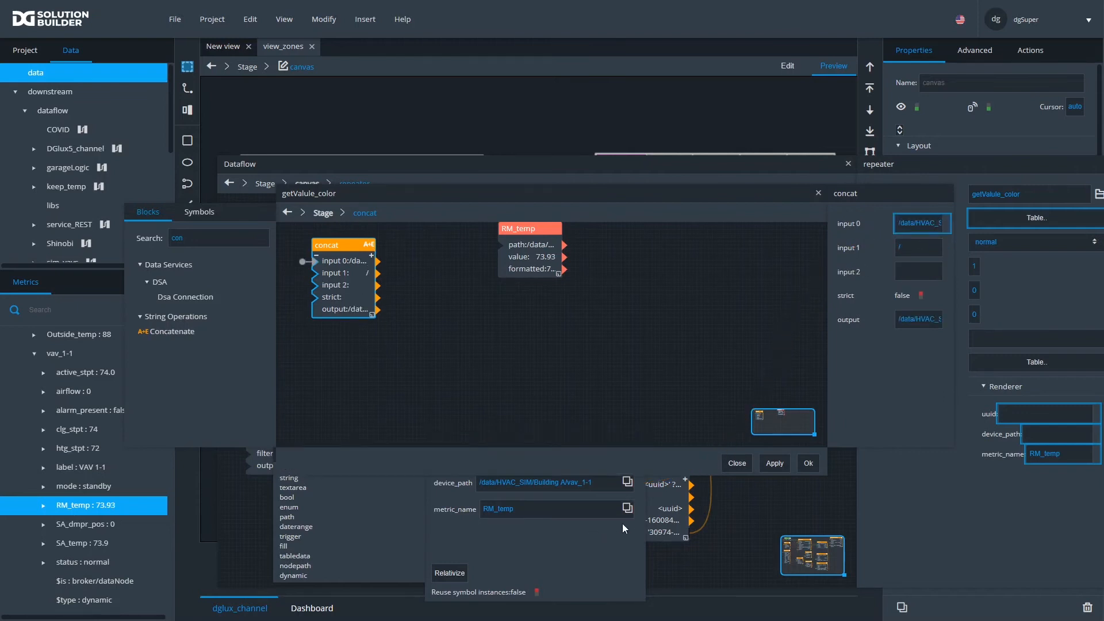
left_click_drag(637, 508, 915, 282)
left_click_drag(354, 308, 427, 243)
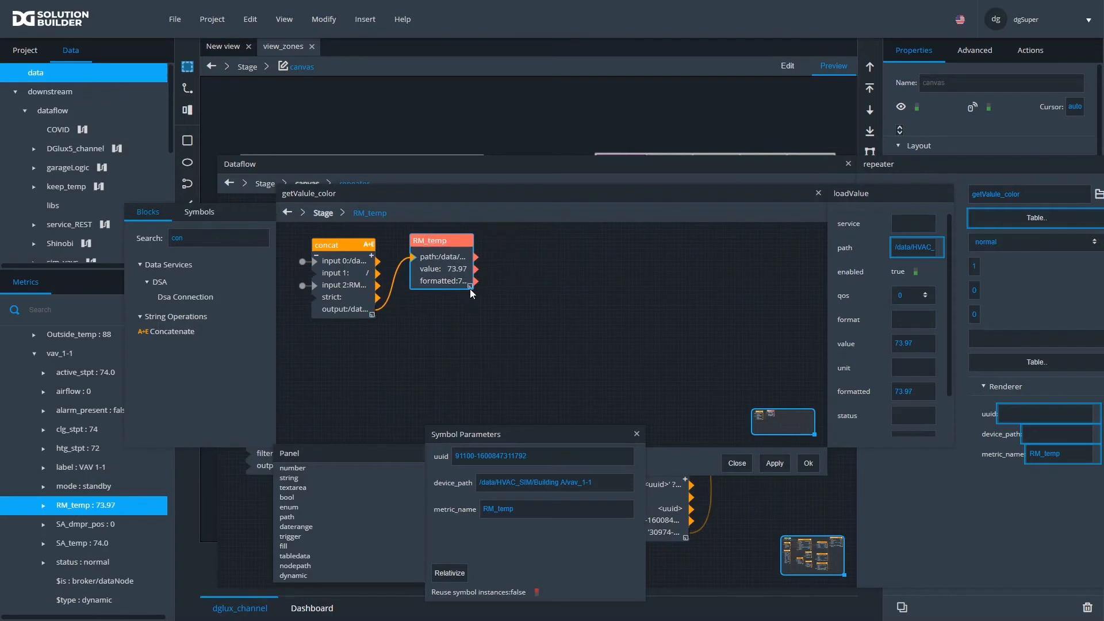
mouse_move(469, 286)
left_mouse_down()
mouse_move(512, 288)
mouse_move(485, 288)
left_mouse_up()
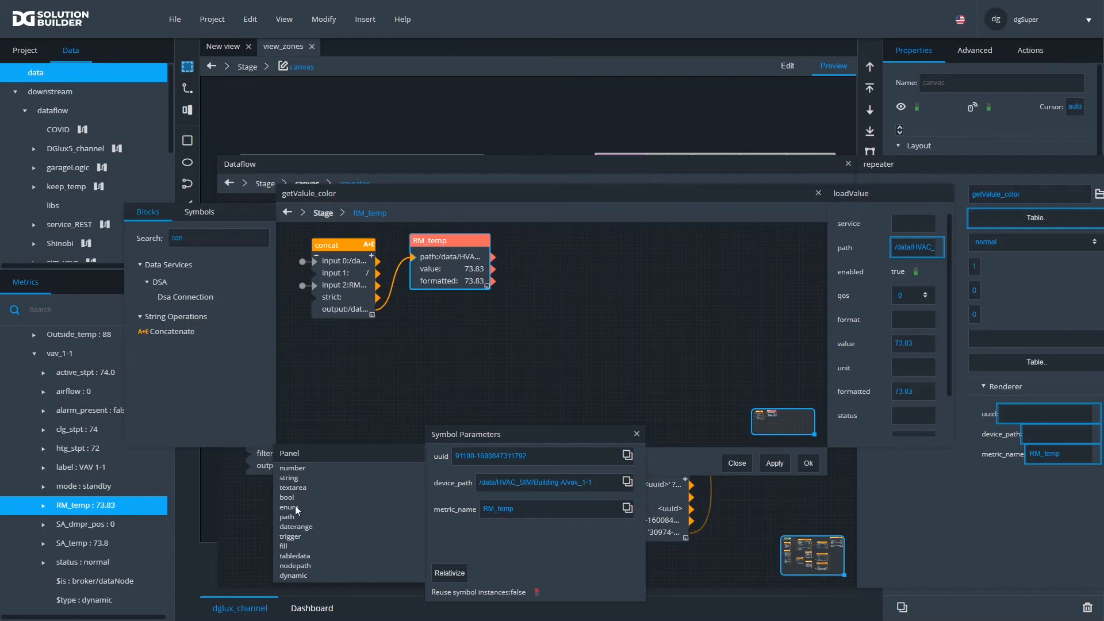
- Add a fill parameter named gradient and two number parameters named min and max to the symbol, and save it
left_click_drag(284, 546, 439, 536)
left_click_drag(288, 471, 435, 547)
left_click_drag(306, 468, 449, 569)
double_click(442, 558)
type("min")
double_click(455, 584)
type("max")
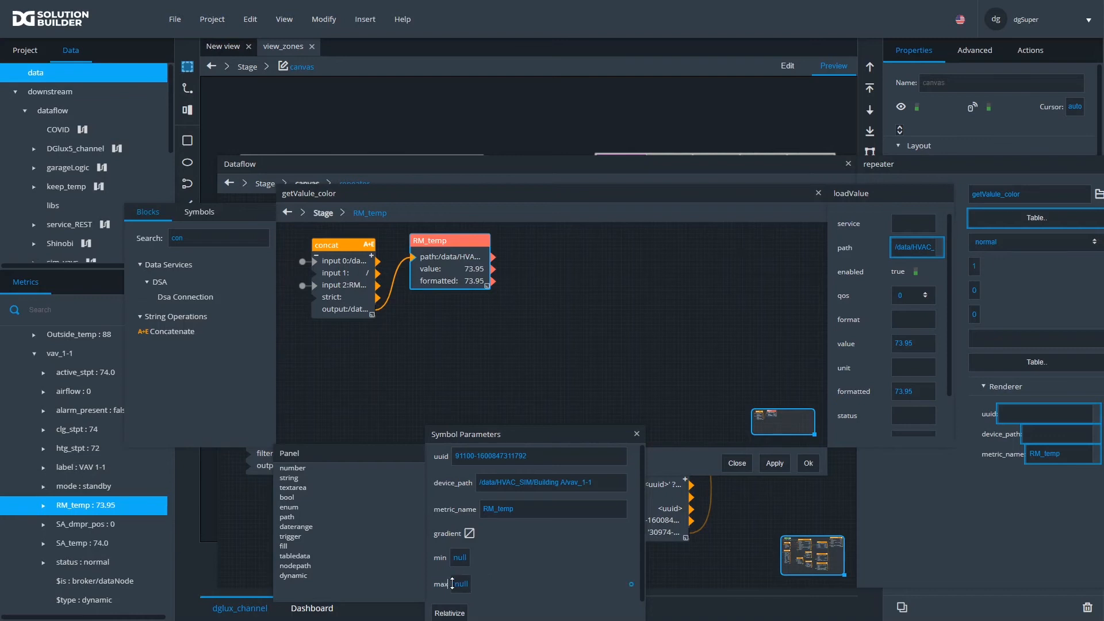
left_click(809, 464)
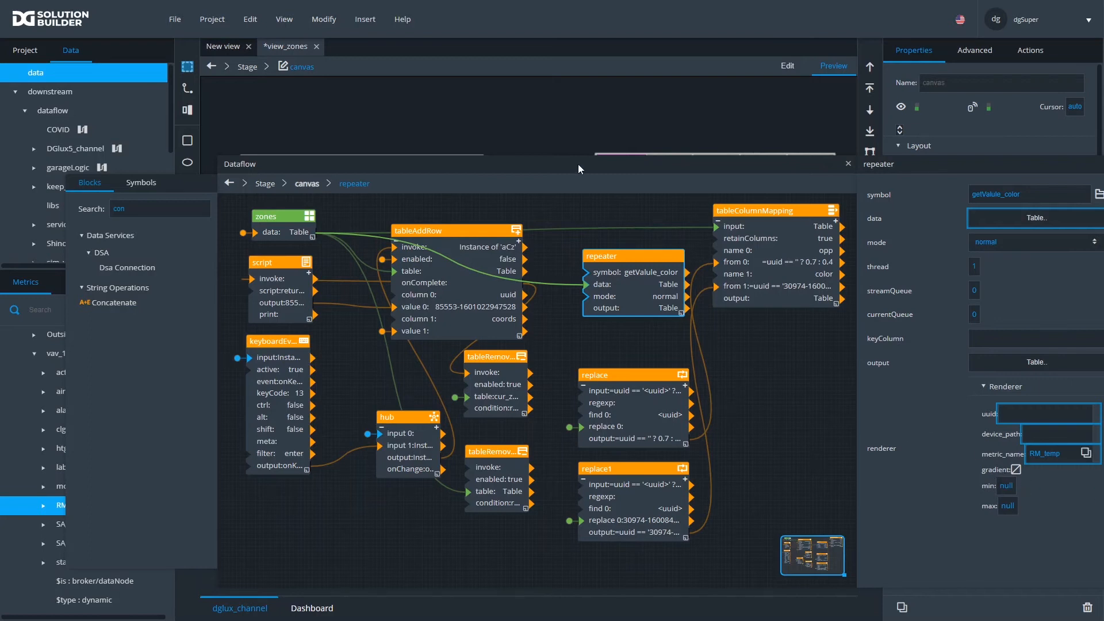
- Bind the repeater's gradient, min and max renderer parameters to range_gradient, min and max in the page's metric_config parameters
left_click(324, 19)
left_click(344, 109)
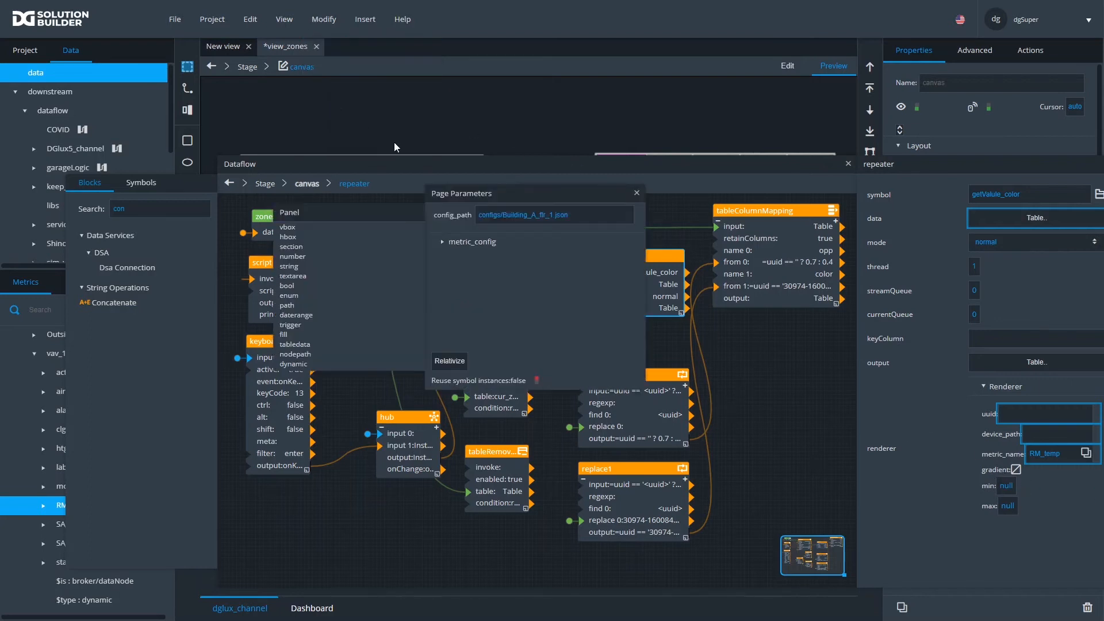
left_click(441, 242)
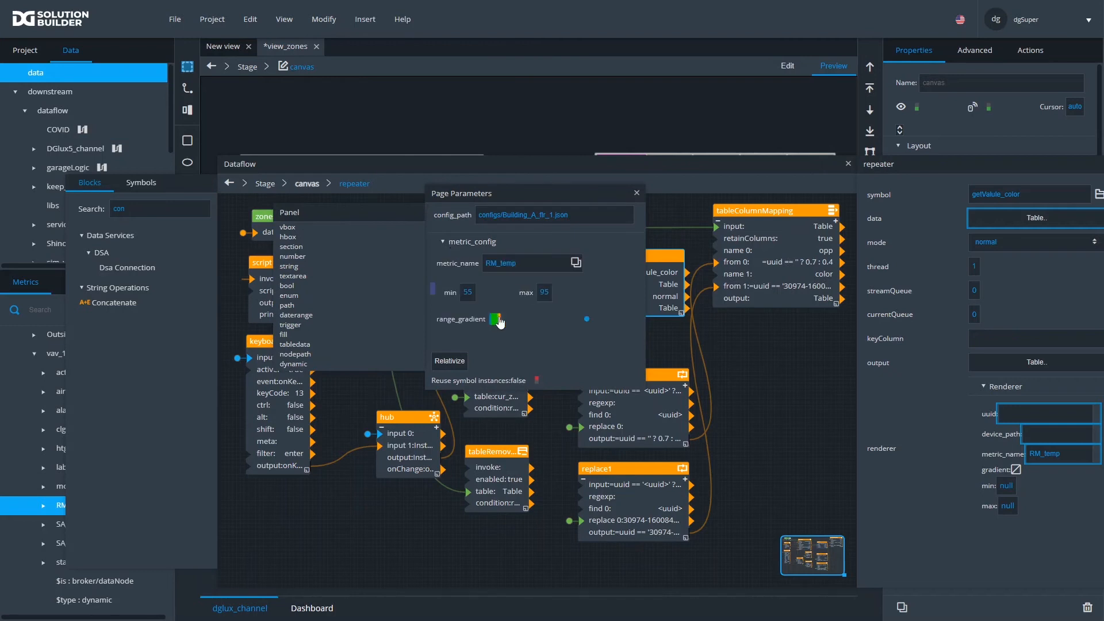
left_click_drag(587, 318, 1016, 469)
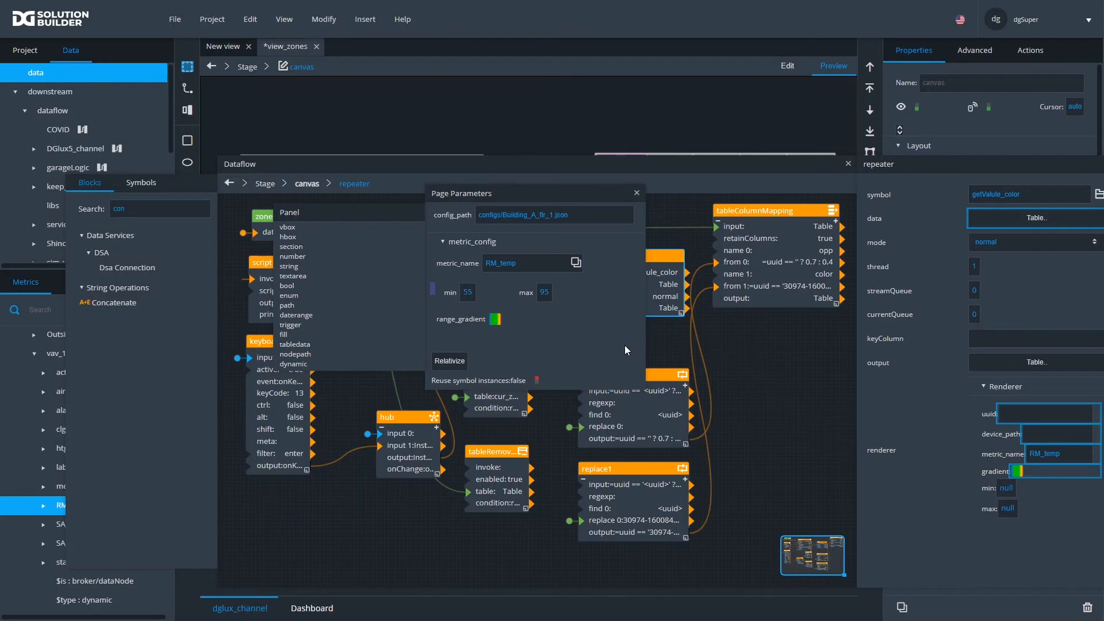
left_click_drag(499, 298, 989, 490)
left_click_drag(567, 299, 1006, 509)
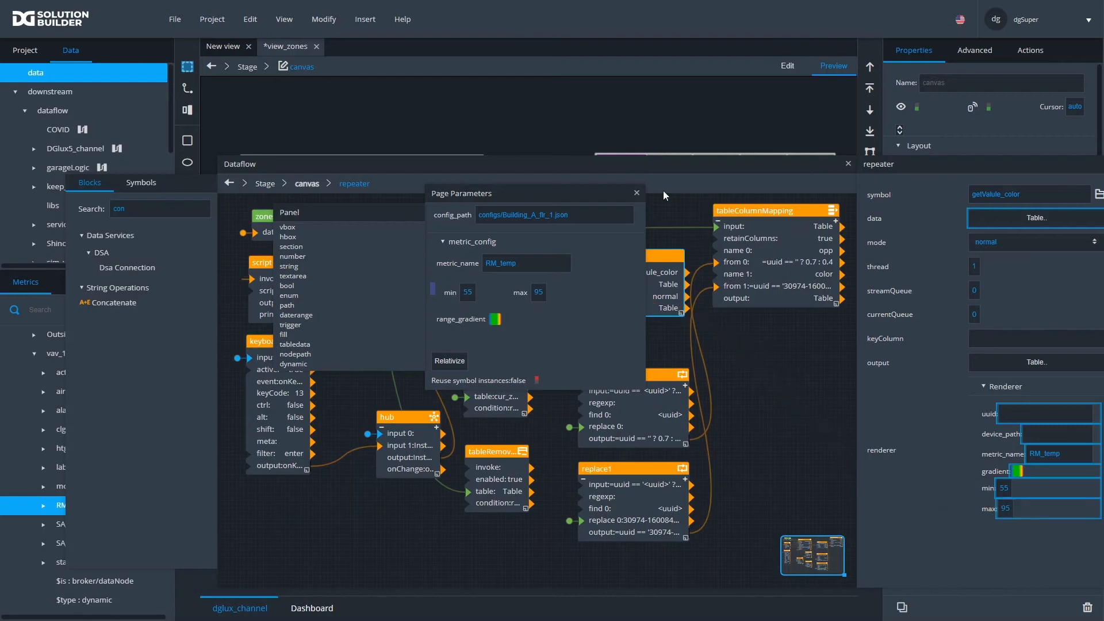
left_click(637, 193)
- Reopen the repeater's symbol and its symbol parameters, and arrange both windows so they do not overlap
right_click(641, 290)
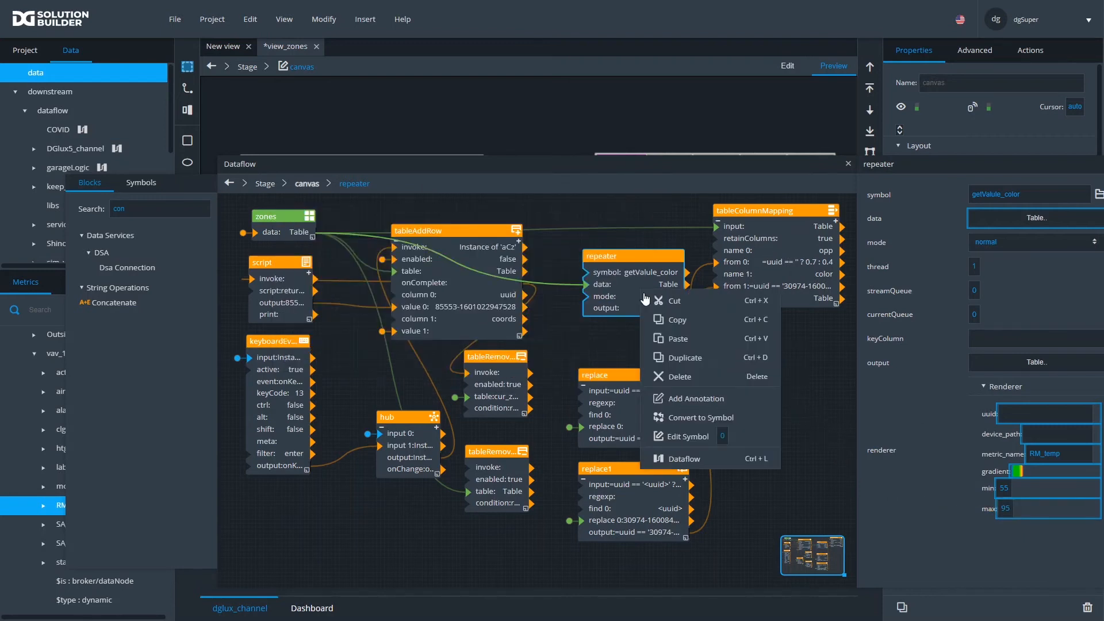
left_click(676, 439)
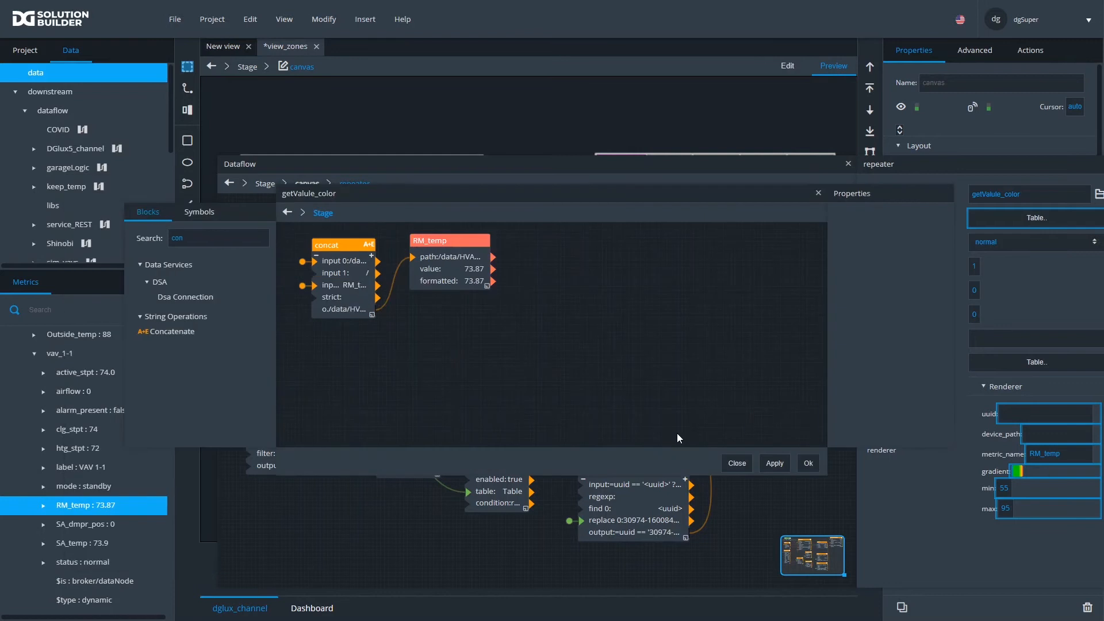
right_click(426, 322)
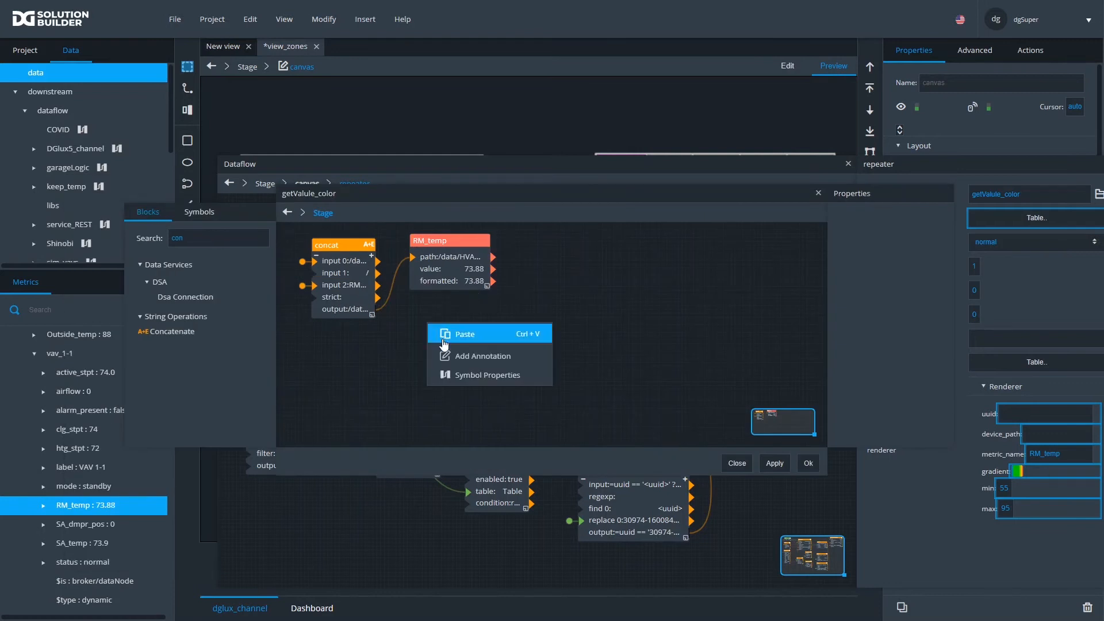
left_click(469, 377)
left_click_drag(505, 198, 215, 65)
left_click_drag(532, 187, 578, 258)
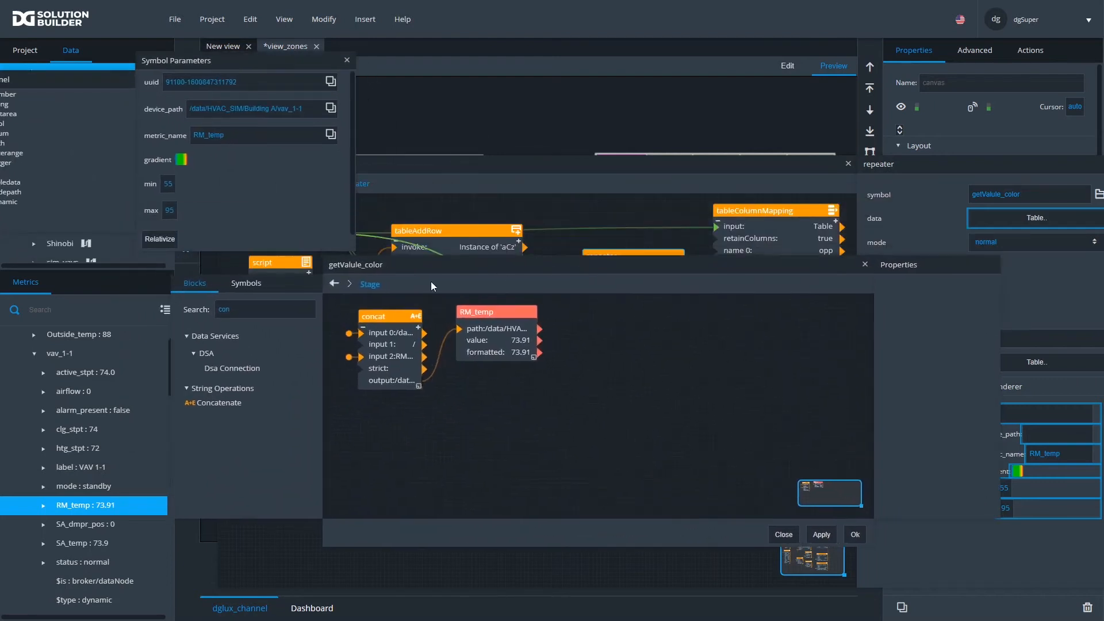
- Find the Gradient Mapping block, add it to the right of RM_temp, and widen it
double_click(258, 306)
type("grad")
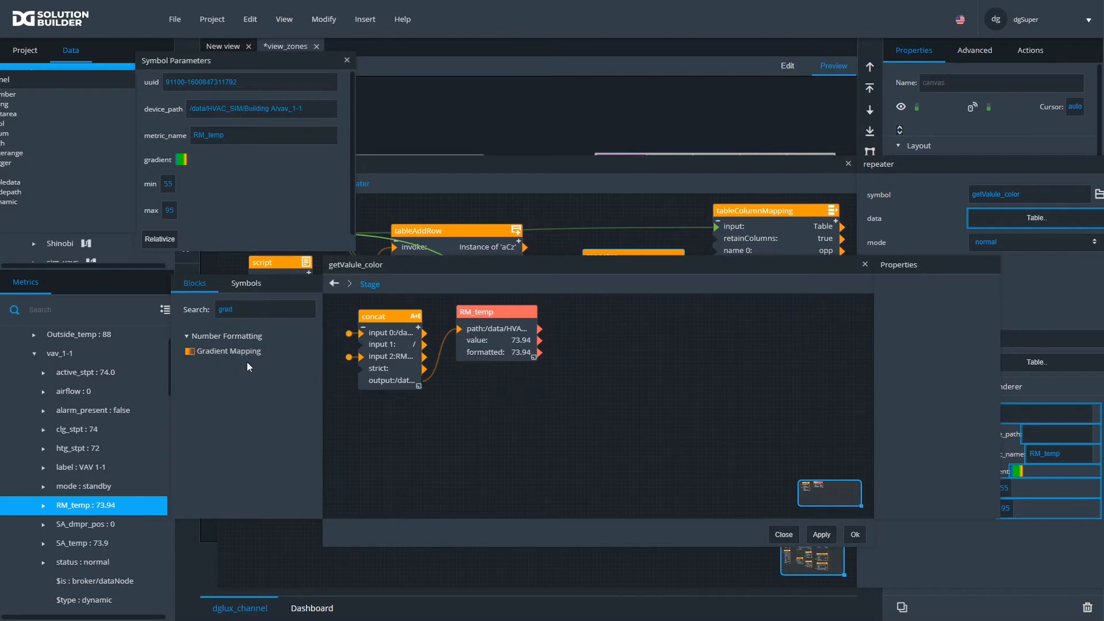
left_click_drag(232, 354, 617, 312)
left_click(628, 324)
left_click_drag(650, 386, 706, 386)
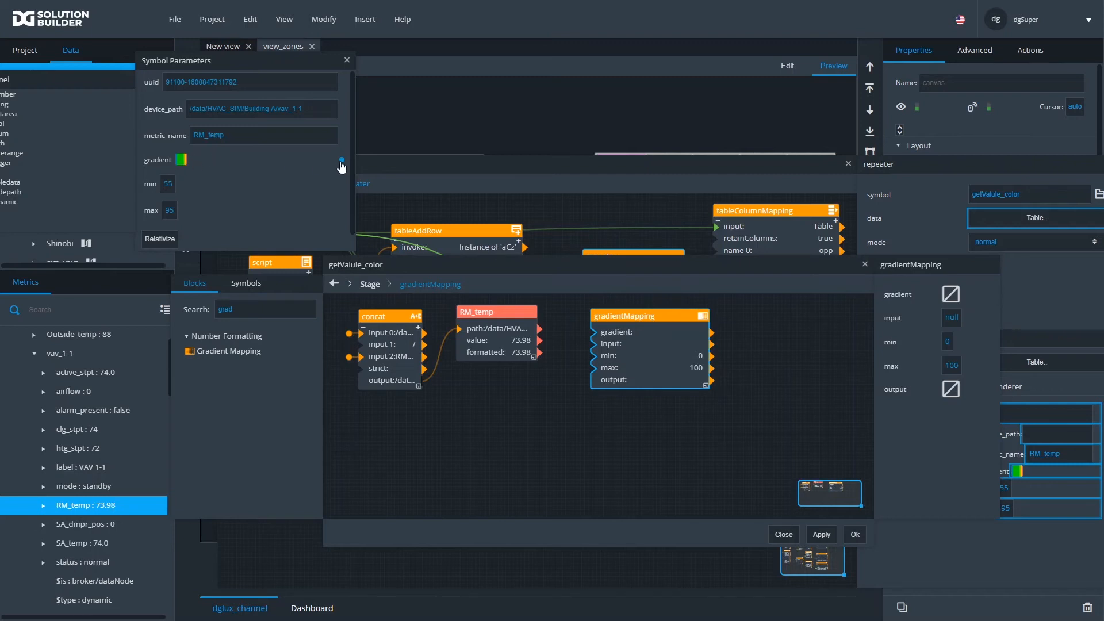
- Bind the gradientMapping block's gradient to the symbol's gradient parameter
left_click_drag(342, 160, 564, 412)
left_click(180, 160)
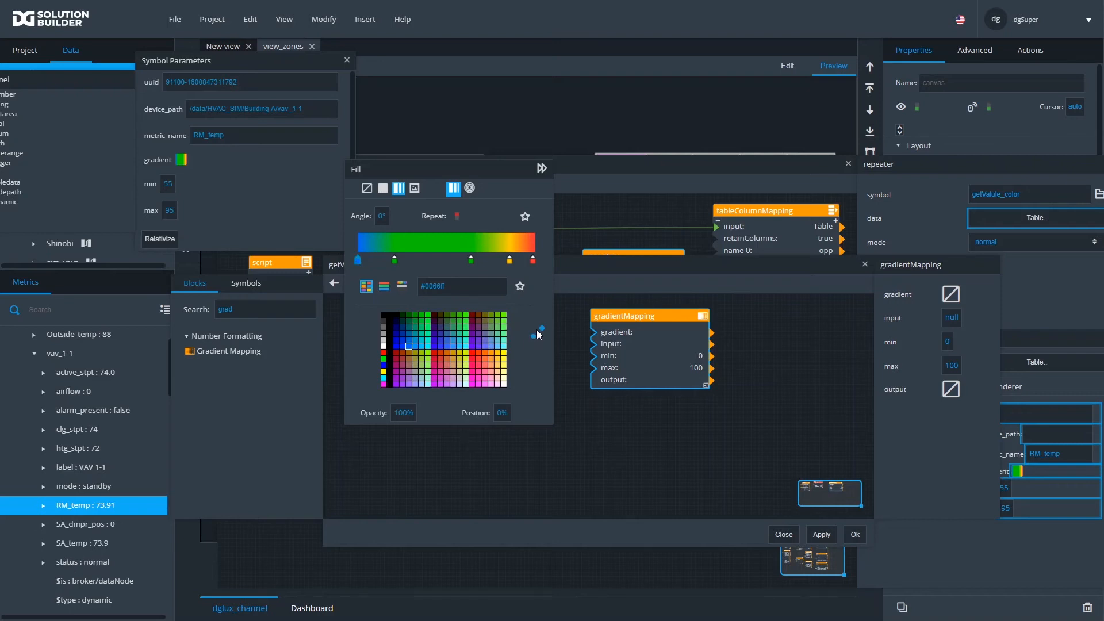
left_click_drag(543, 331, 616, 337)
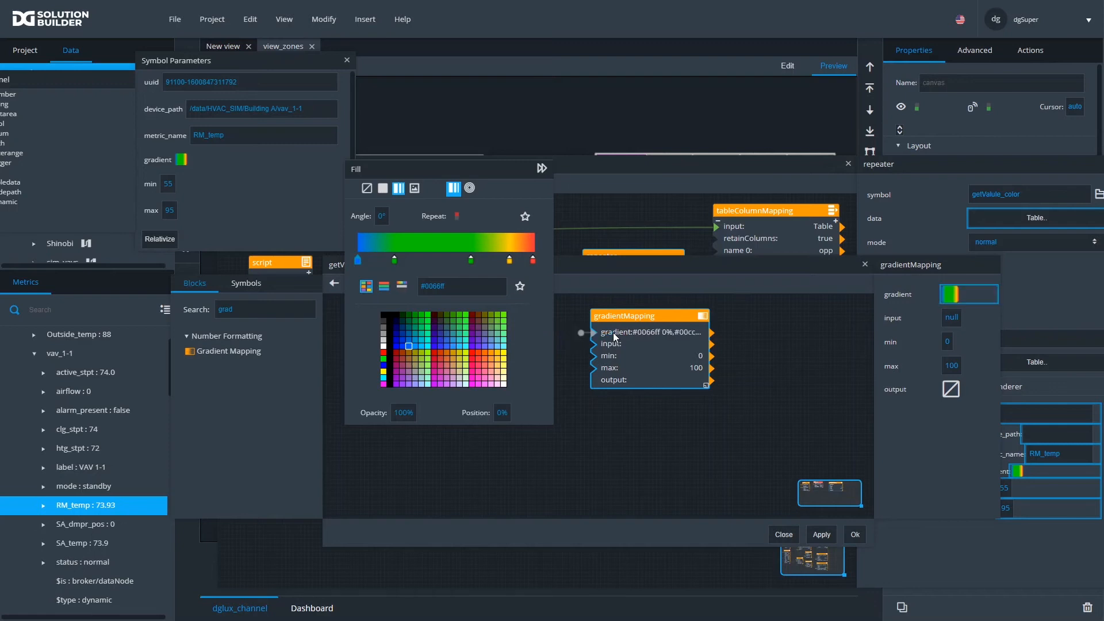
left_click(625, 337)
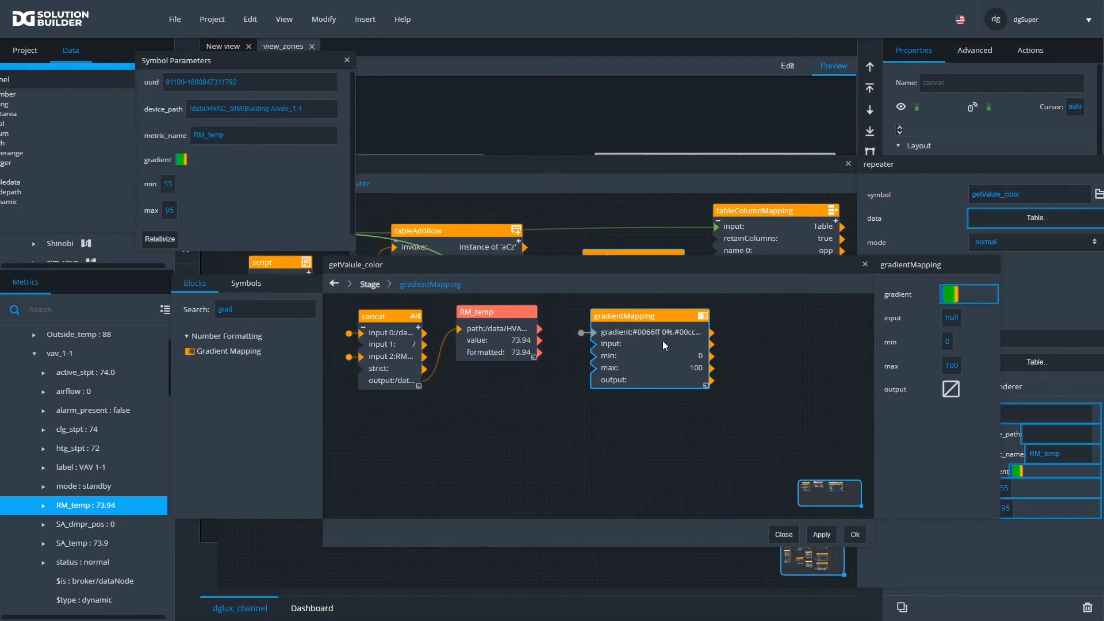
- Bind gradientMapping's min and max to the symbol's parameters and its input to RM_temp's value, and move the block closer to RM_temp
left_click_drag(342, 185, 954, 341)
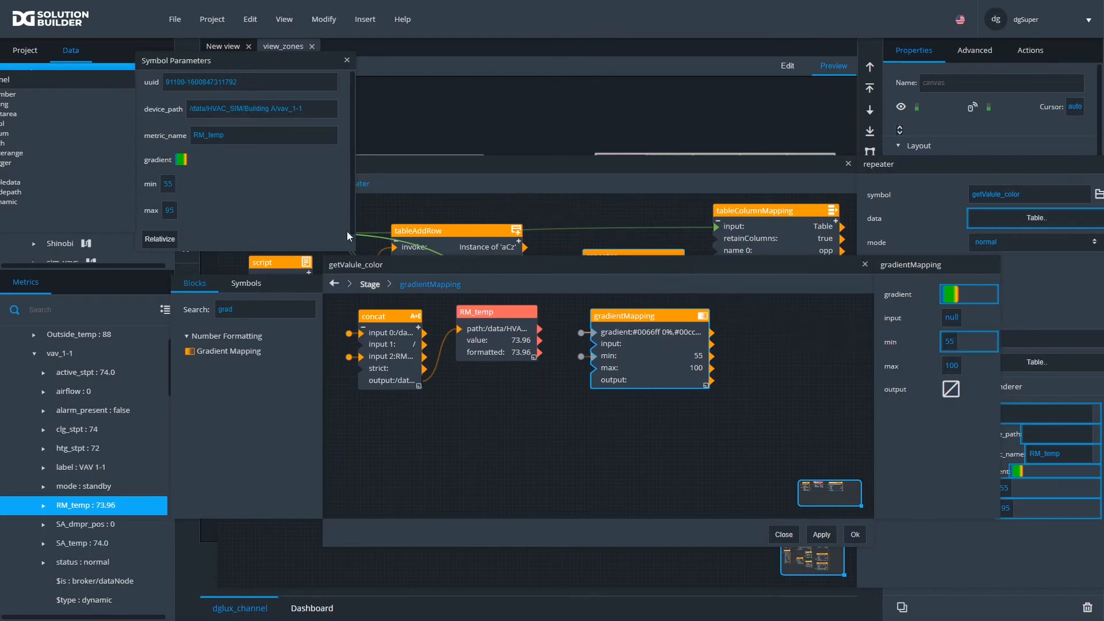
left_click_drag(342, 210, 961, 371)
left_click_drag(539, 340, 951, 319)
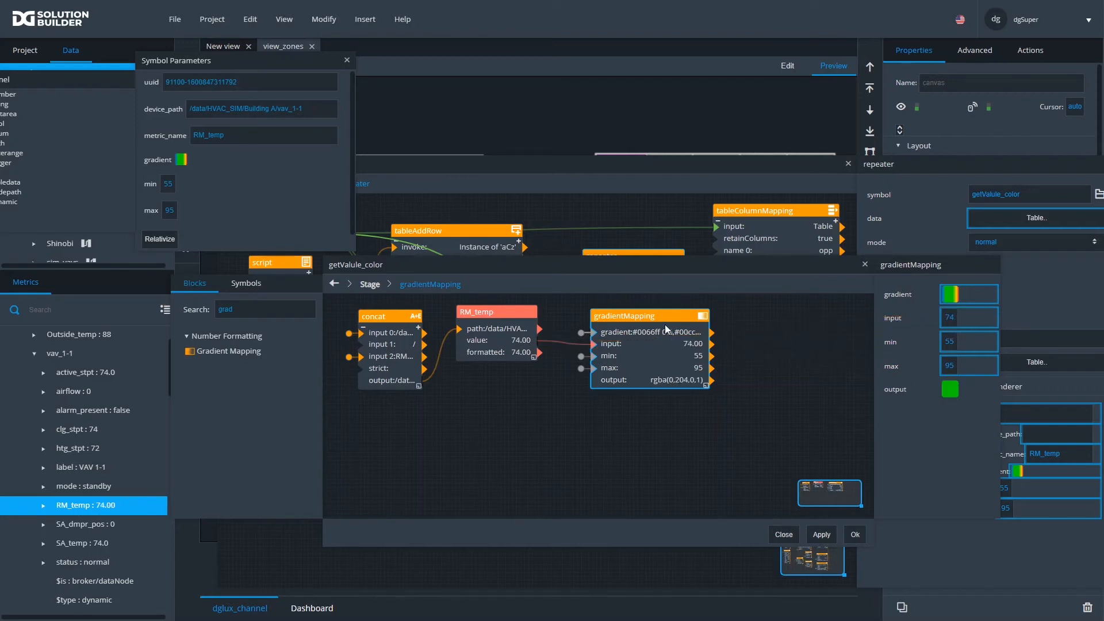
left_click_drag(659, 317, 639, 312)
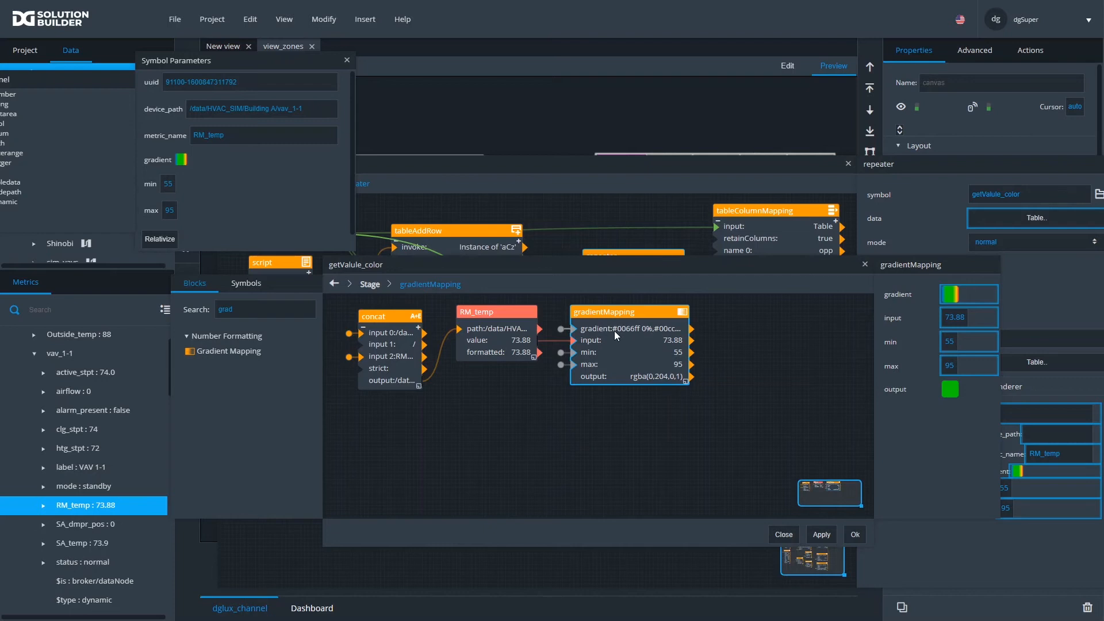
left_click_drag(612, 314, 607, 313)
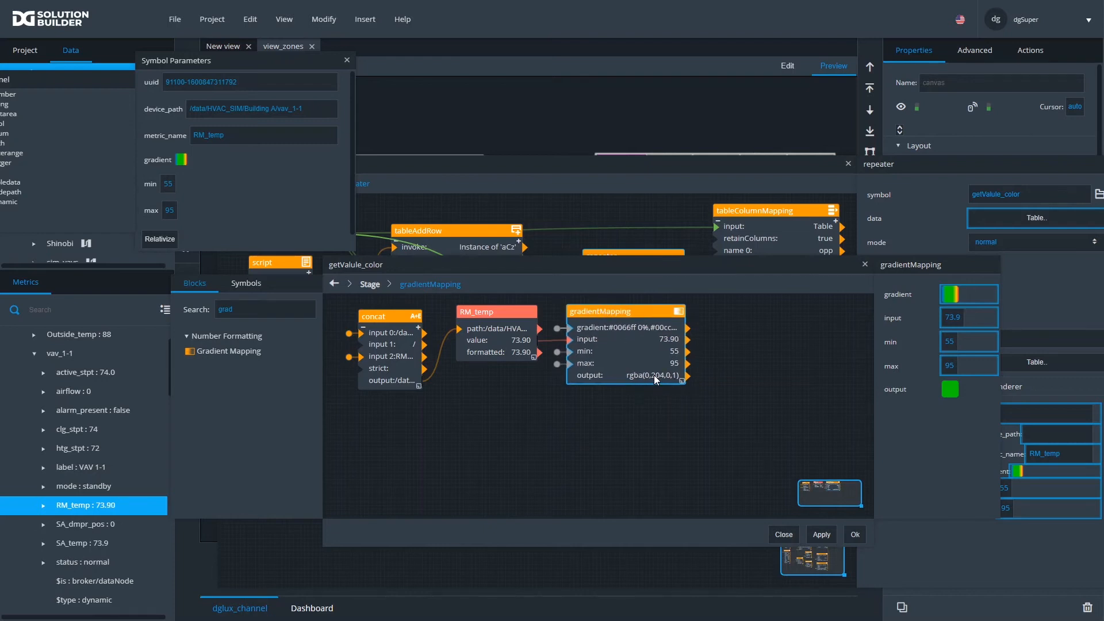
- Find the Script block, add it below gradientMapping, and widen it
double_click(237, 309)
type("sca")
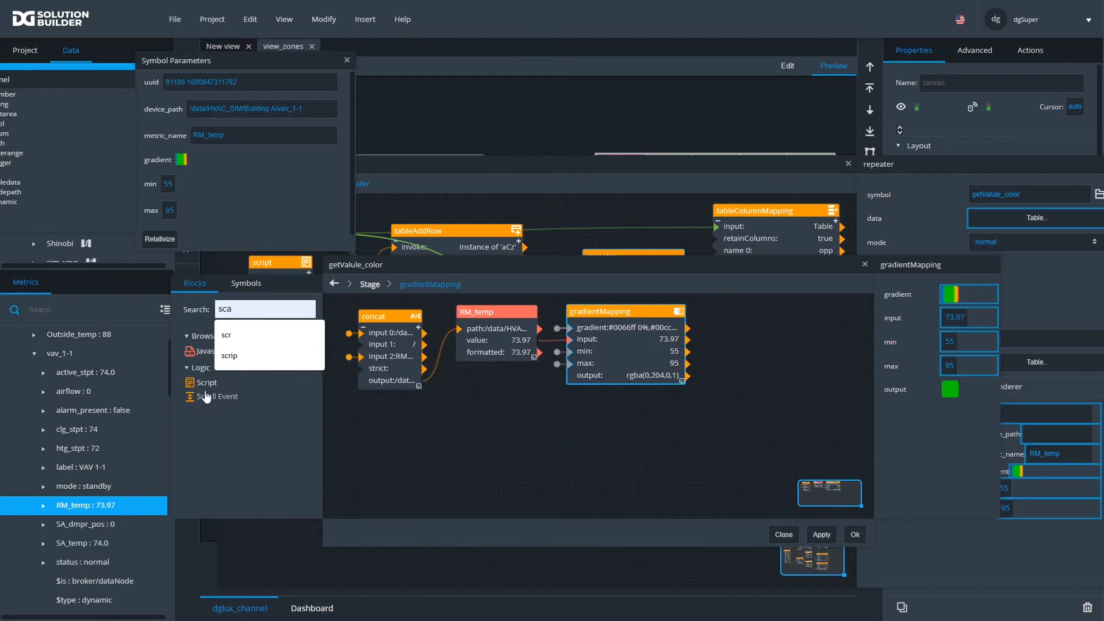
left_click(205, 385)
left_click_drag(203, 385, 584, 407)
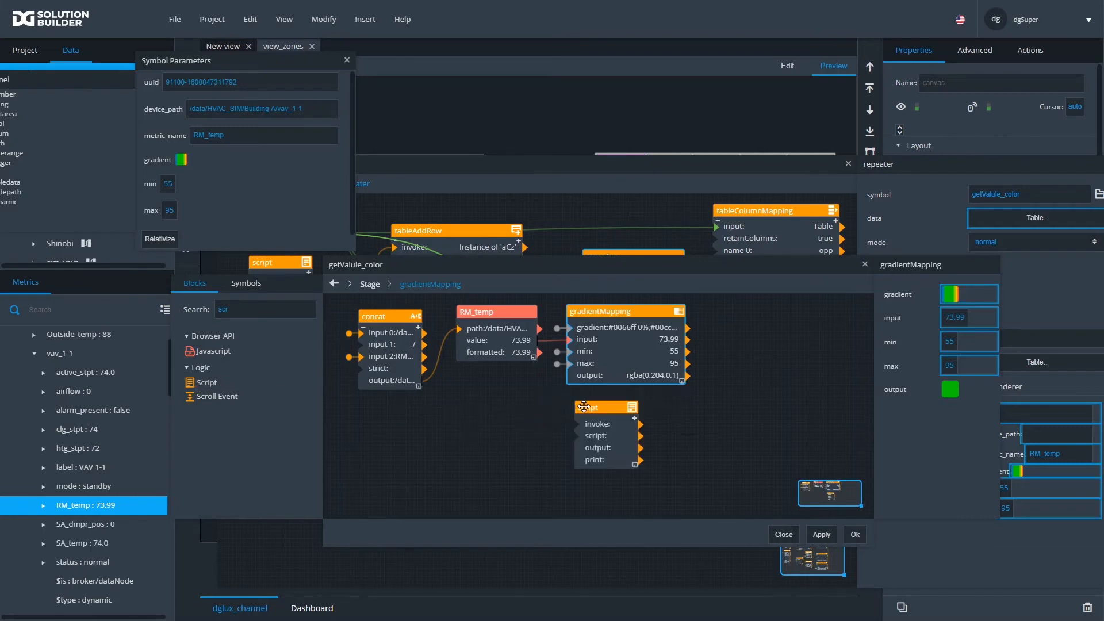
left_click(583, 407)
left_click_drag(635, 464, 682, 464)
- Add a string parameter named color to the script block and bind it to gradientMapping's output
left_click(679, 419)
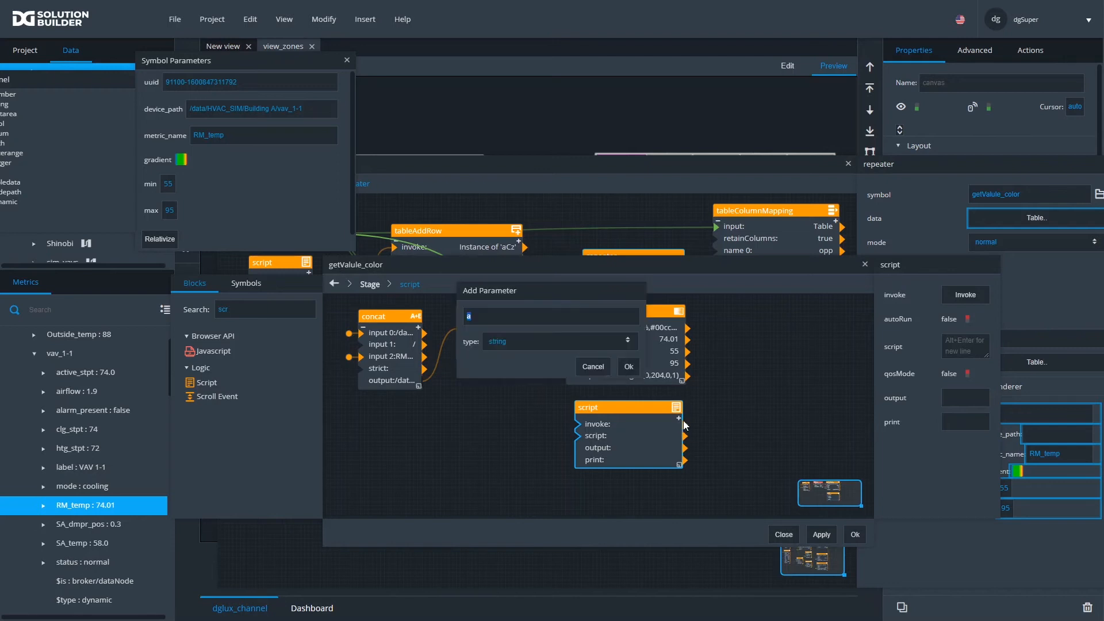
type("color")
left_click(626, 366)
left_click_drag(655, 374, 593, 478)
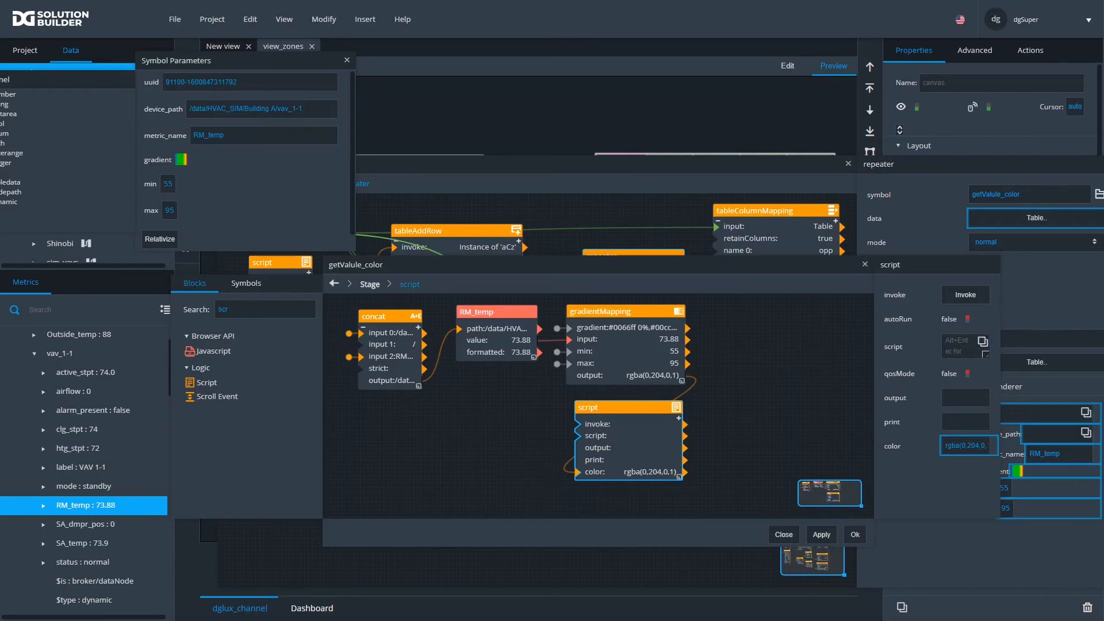
- Turn on the script block's autoRun and write a script that converts @.color from rgba to hex and returns '#' + hex
left_click(959, 322)
left_click(986, 354)
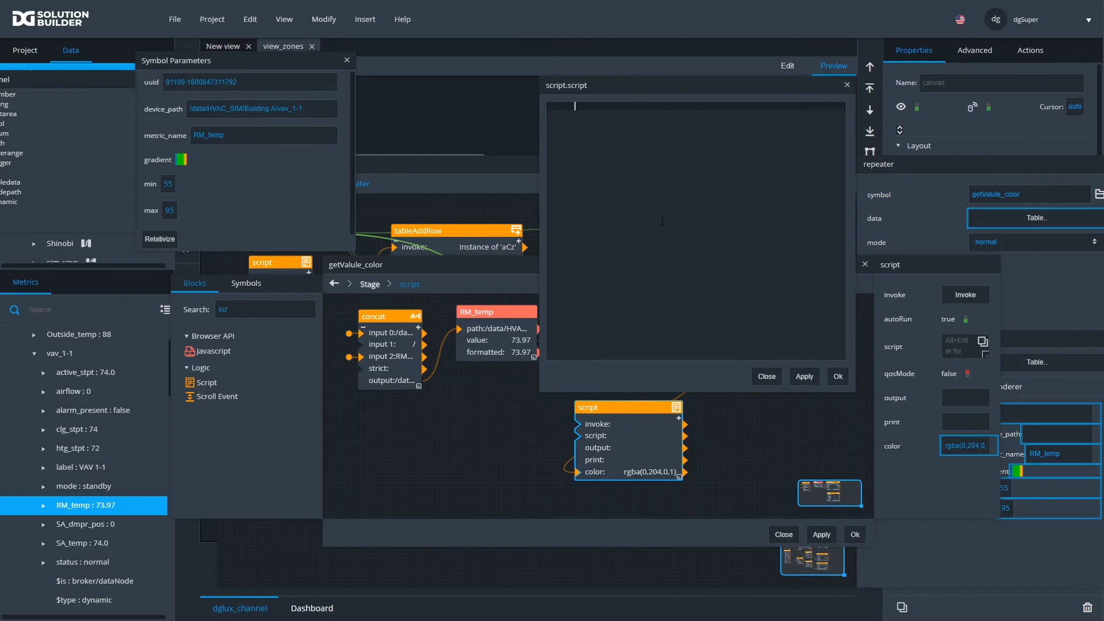
type("var orig = @.color var rgb = orig.split('rgba(')[1].split(')')[0].split(',')   hex = rgb ?   String(rgb[0] | 1 << 8, 16).slice(1) +   String(rgb[1] | 1 << 8, 16).slice(1) +   String(rgb[2] | 1 << 8, 16).slice(1) : orig;  return '#' + hex;")
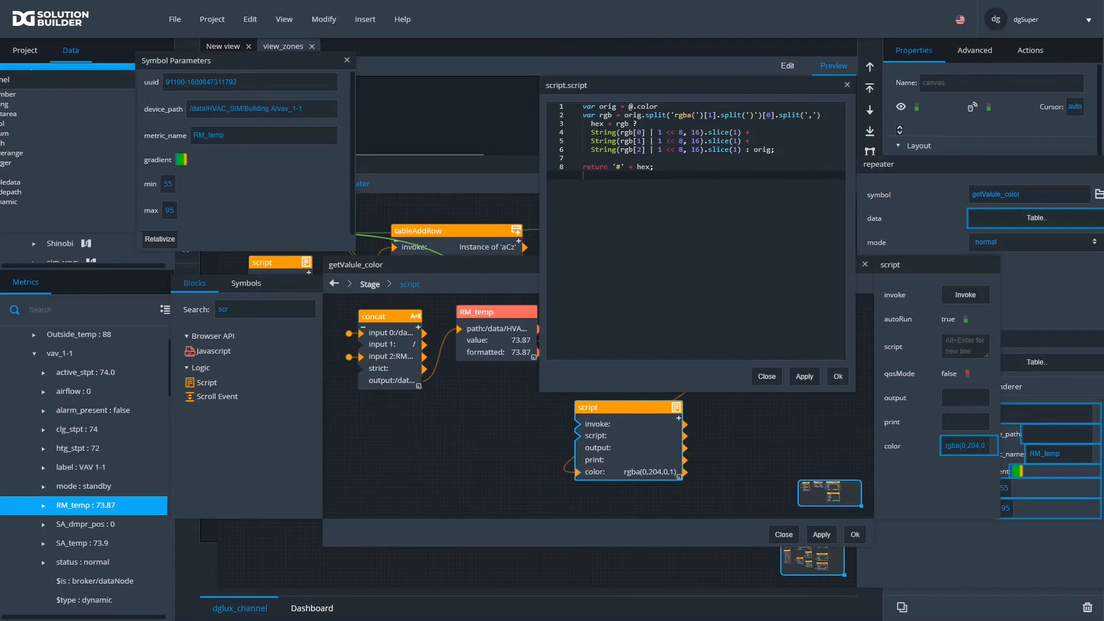
left_click_drag(590, 133, 617, 132)
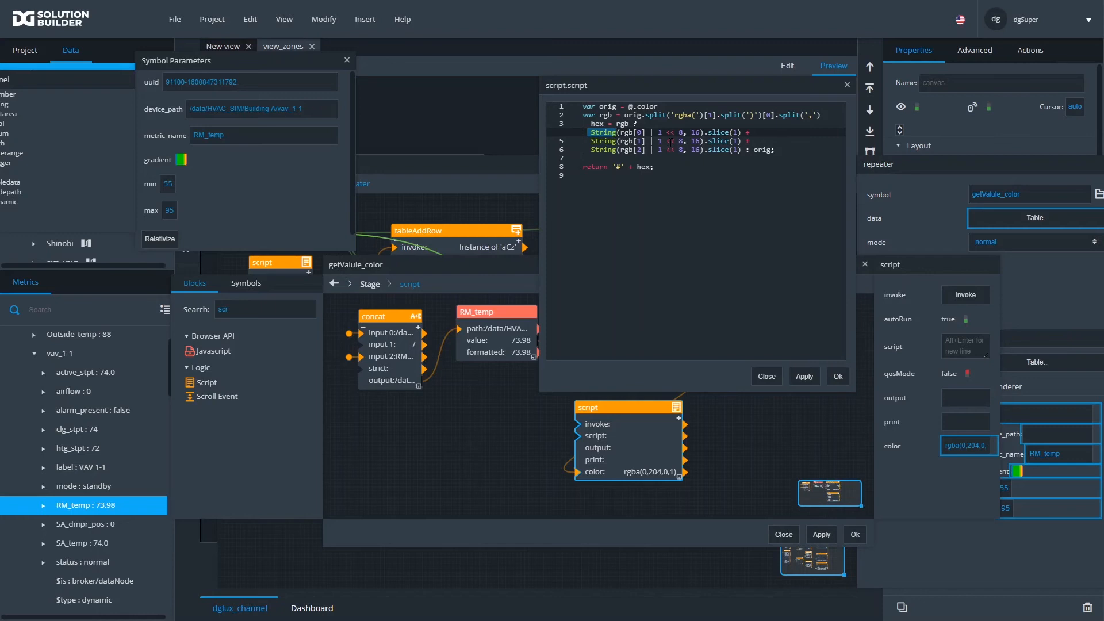
left_click(586, 195)
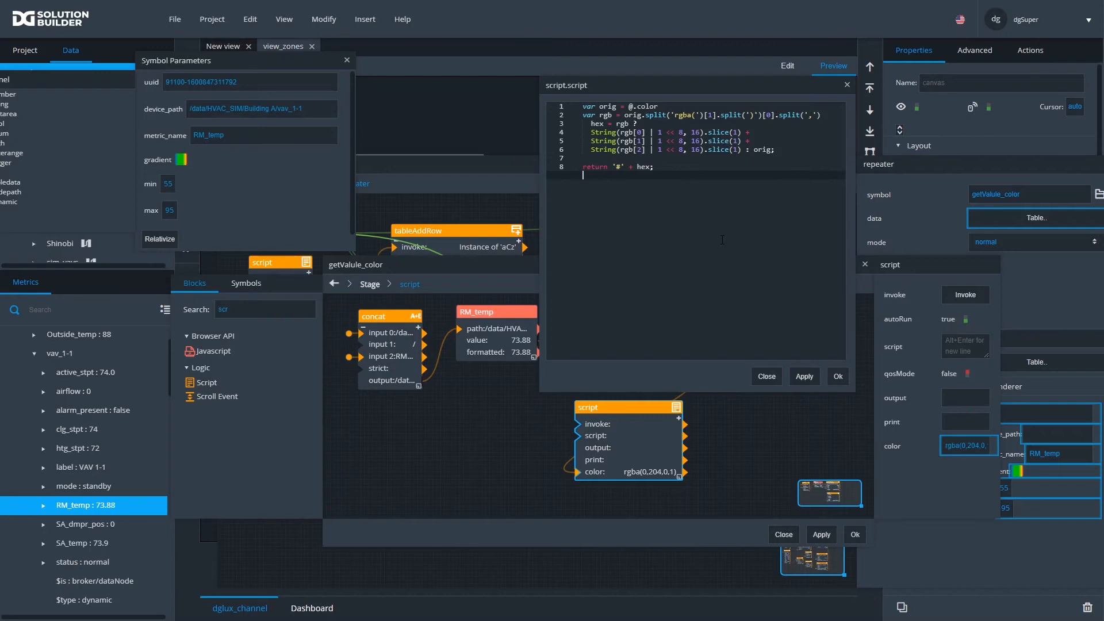
left_click(803, 380)
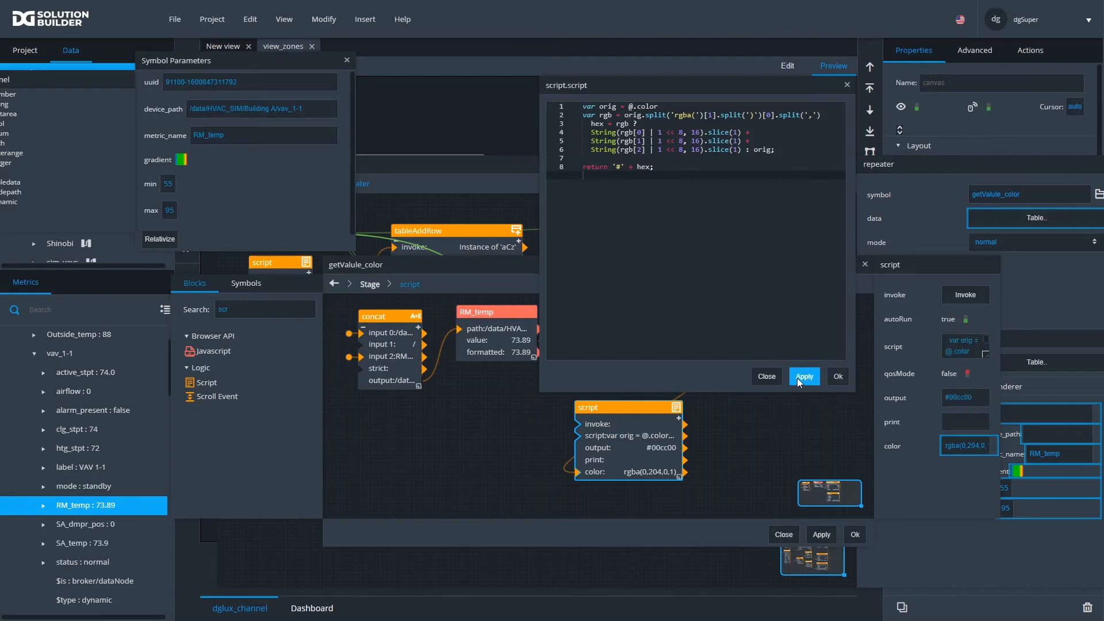
left_click(836, 377)
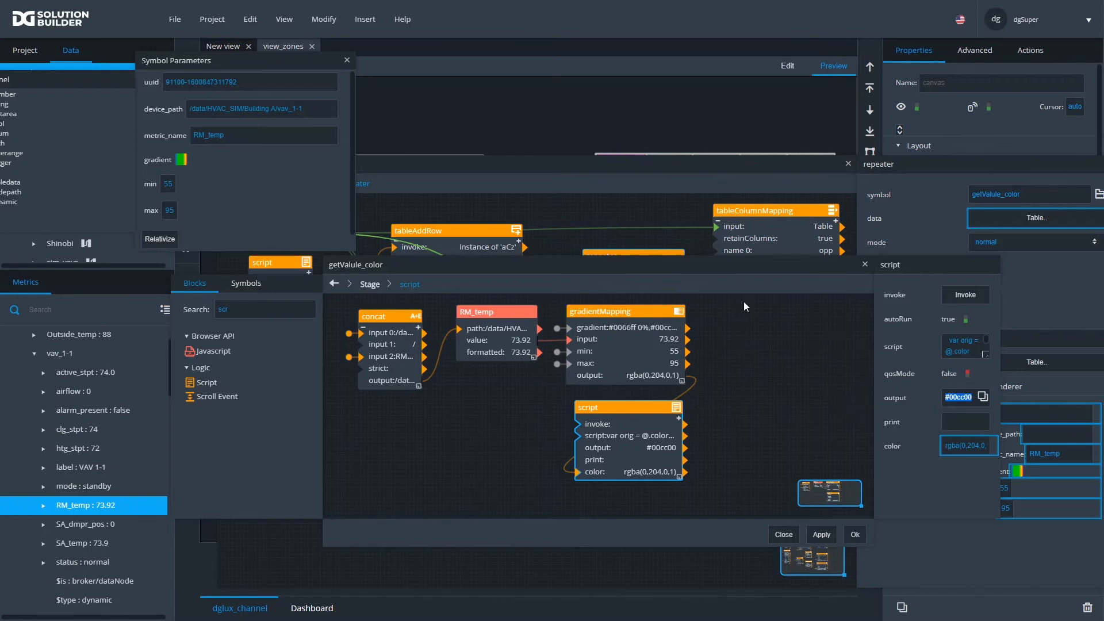
- Open the symbol's properties, move the parameters window clear of the parameter type list, and enlarge it
right_click(749, 383)
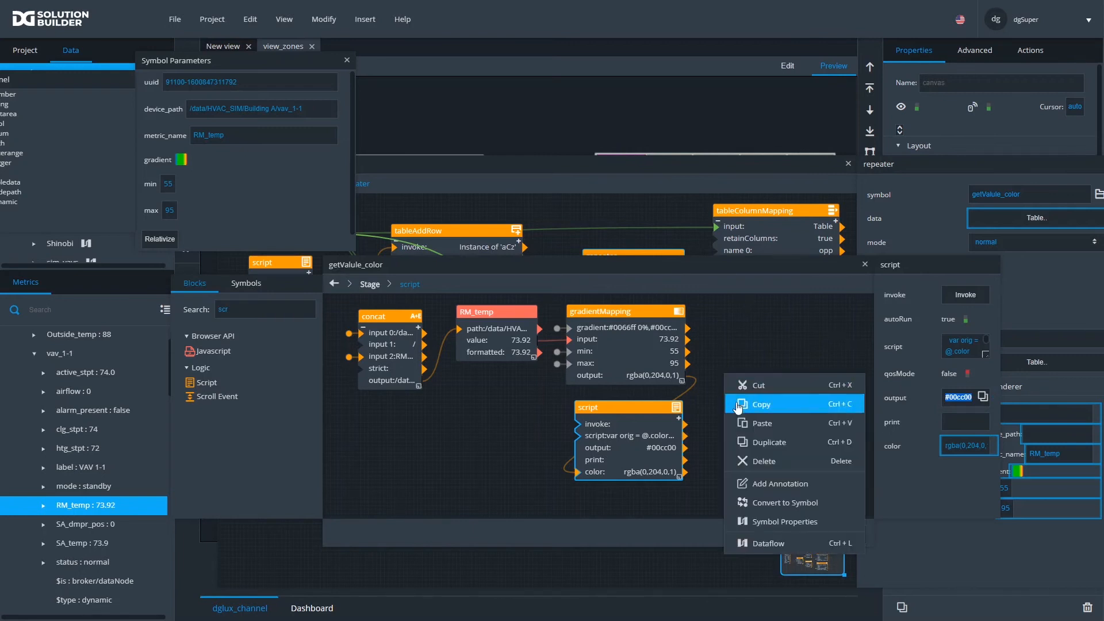
left_click(786, 522)
left_click(491, 422)
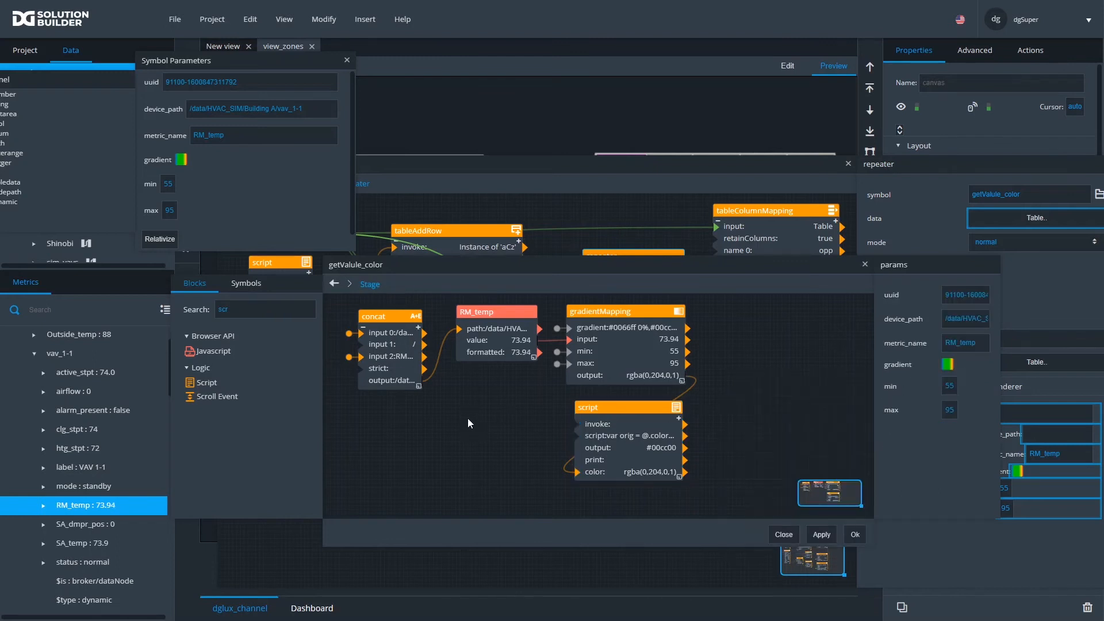
left_click_drag(198, 67, 392, 48)
scroll(460, 162, "down", 1)
left_click_drag(551, 229, 610, 290)
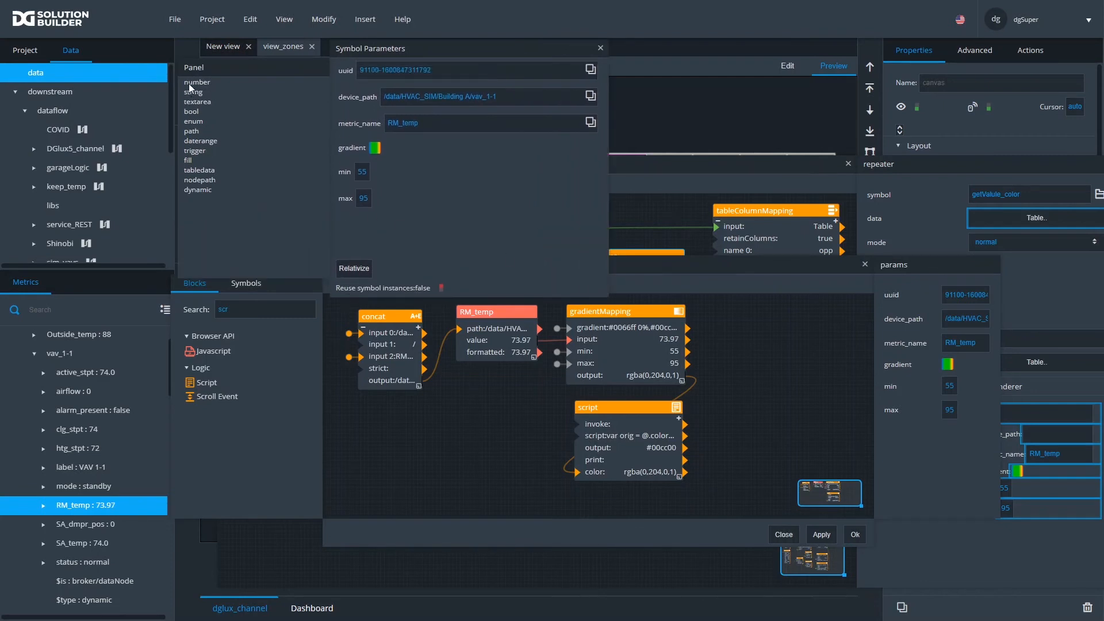
left_click_drag(190, 87, 342, 211)
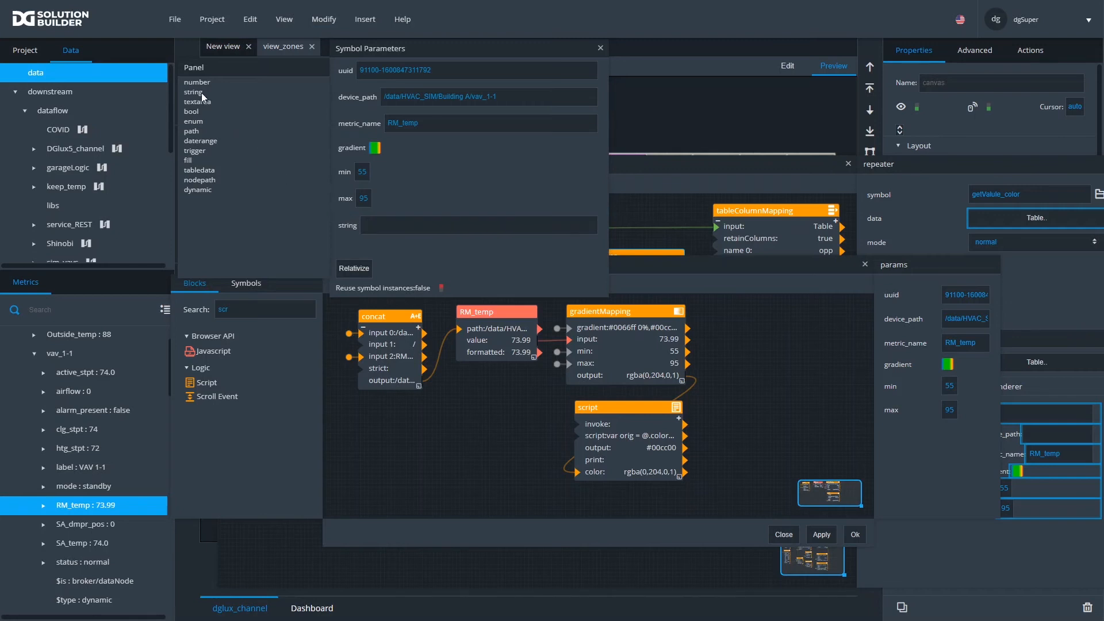
right_click(346, 230)
left_click(357, 237)
- Add a number parameter named value_out and a string parameter named color below max in the symbol parameters
left_click_drag(197, 86, 346, 217)
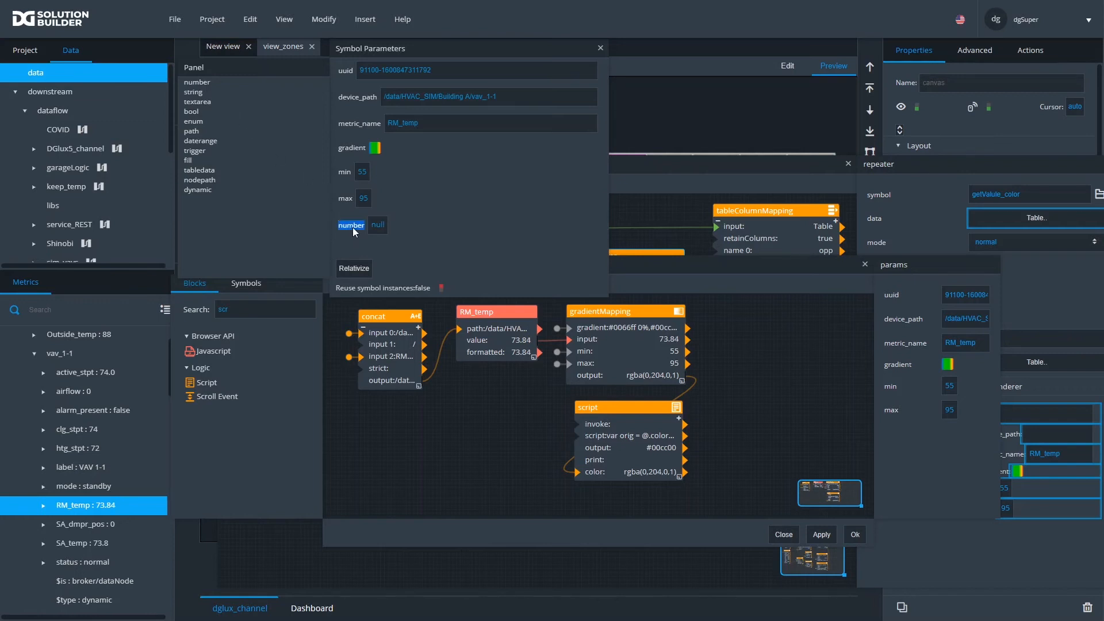
type("value_out")
left_click_drag(199, 92, 343, 253)
type("color")
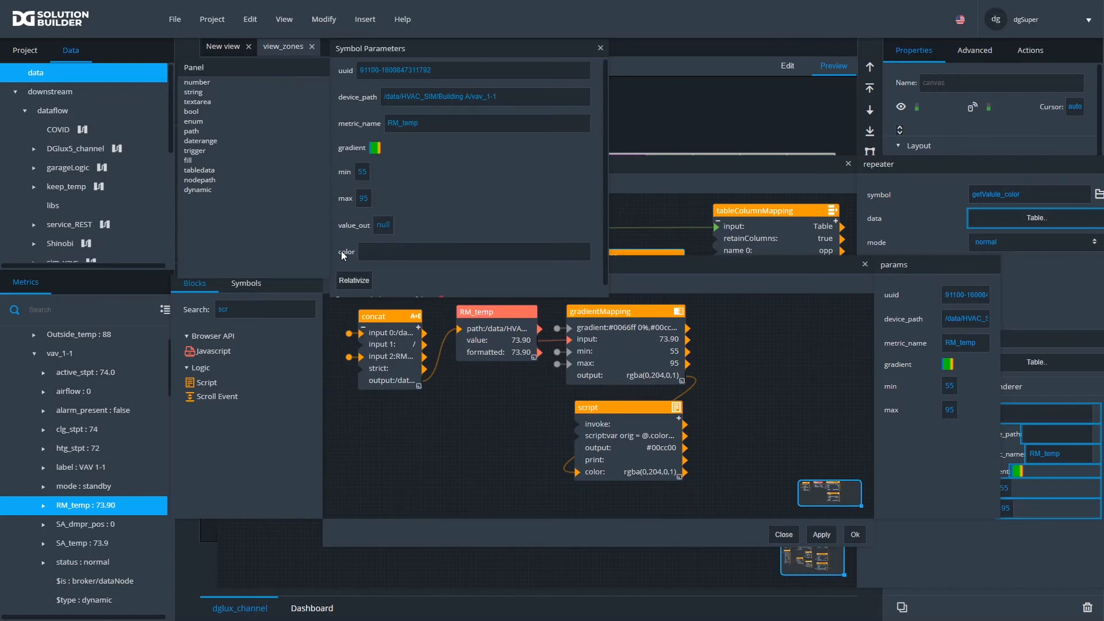
- Make the symbol parameters value_out and color read-only
left_click(431, 226)
right_click(344, 224)
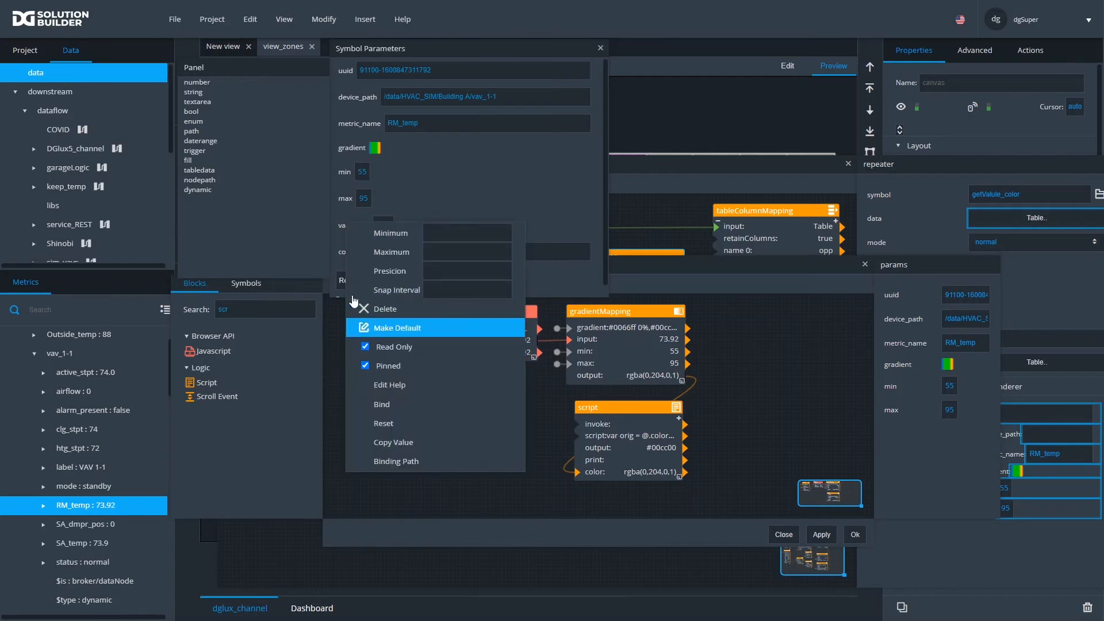
left_click(336, 252)
right_click(341, 252)
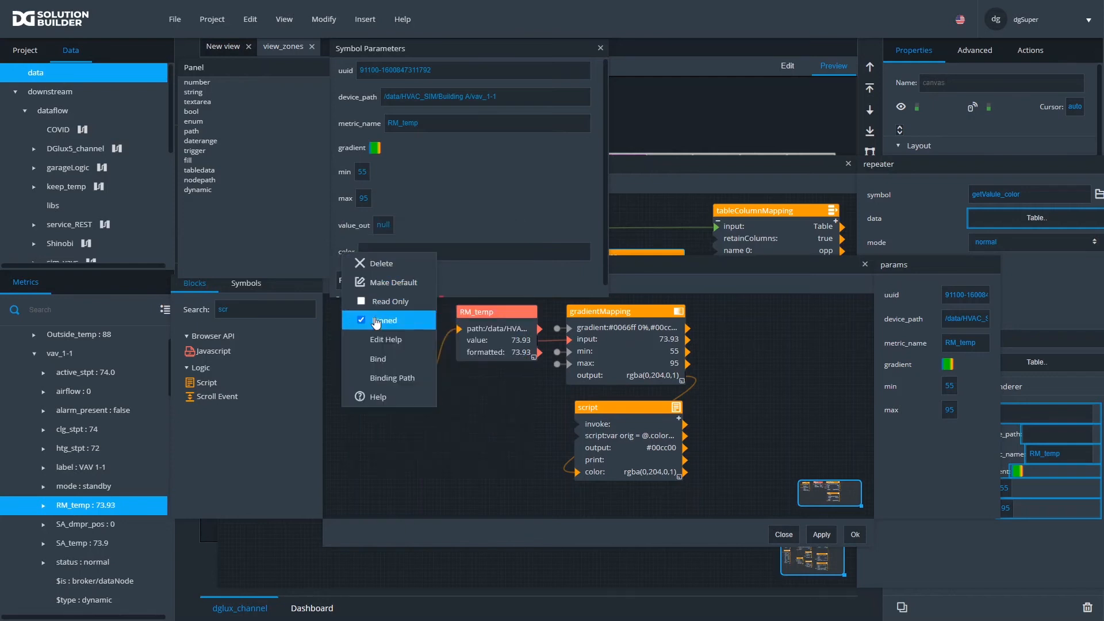
left_click(363, 300)
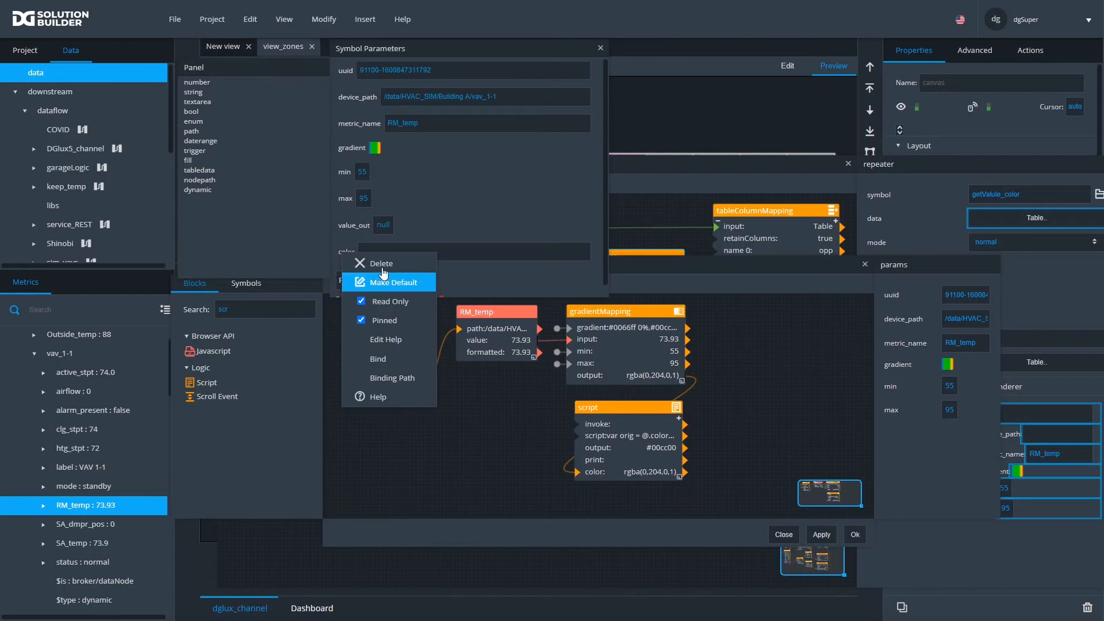
left_click(536, 368)
- Bind value_out to RM_temp's value and color to the script's output, and save the symbol
left_click_drag(454, 295, 398, 231)
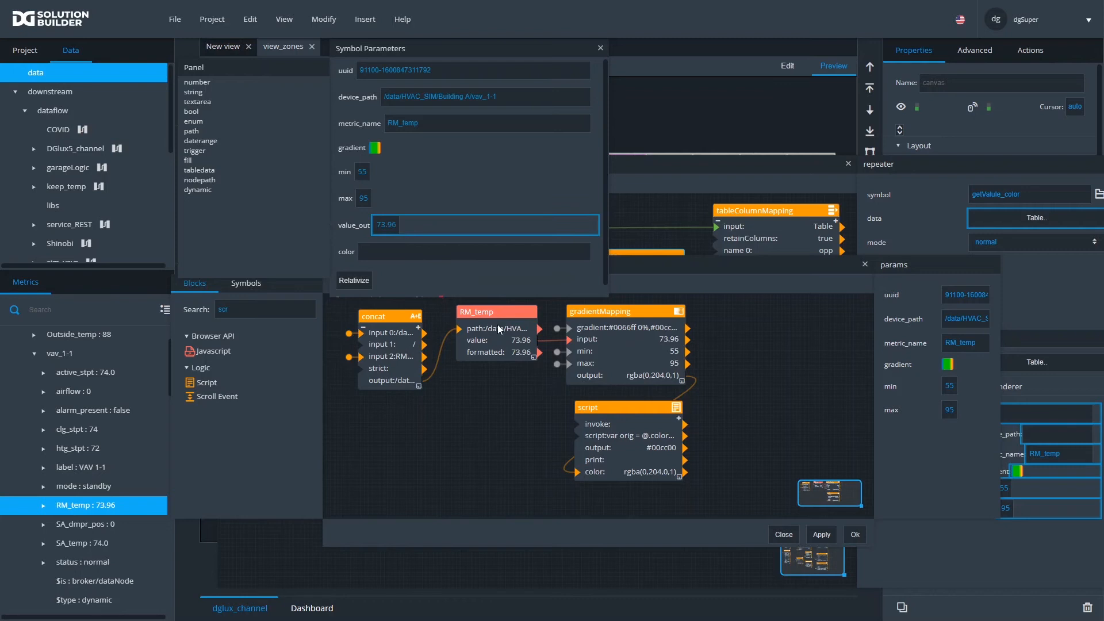
left_click_drag(665, 453, 361, 258)
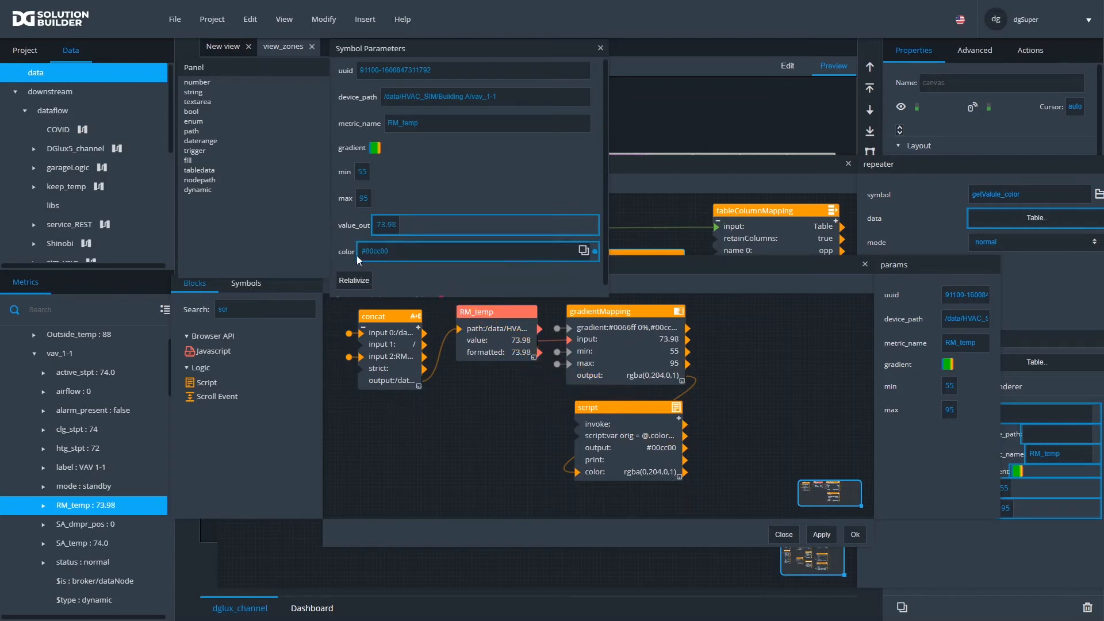
left_click(856, 535)
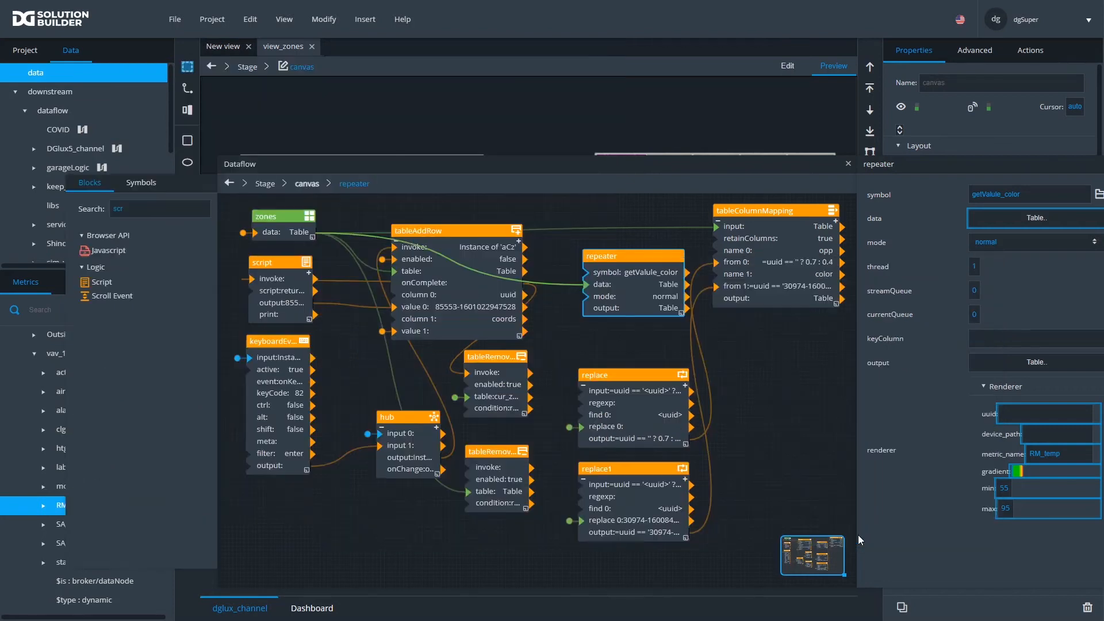
- Examine the value_out and color columns for each zone in the repeater's output table
left_click(699, 360)
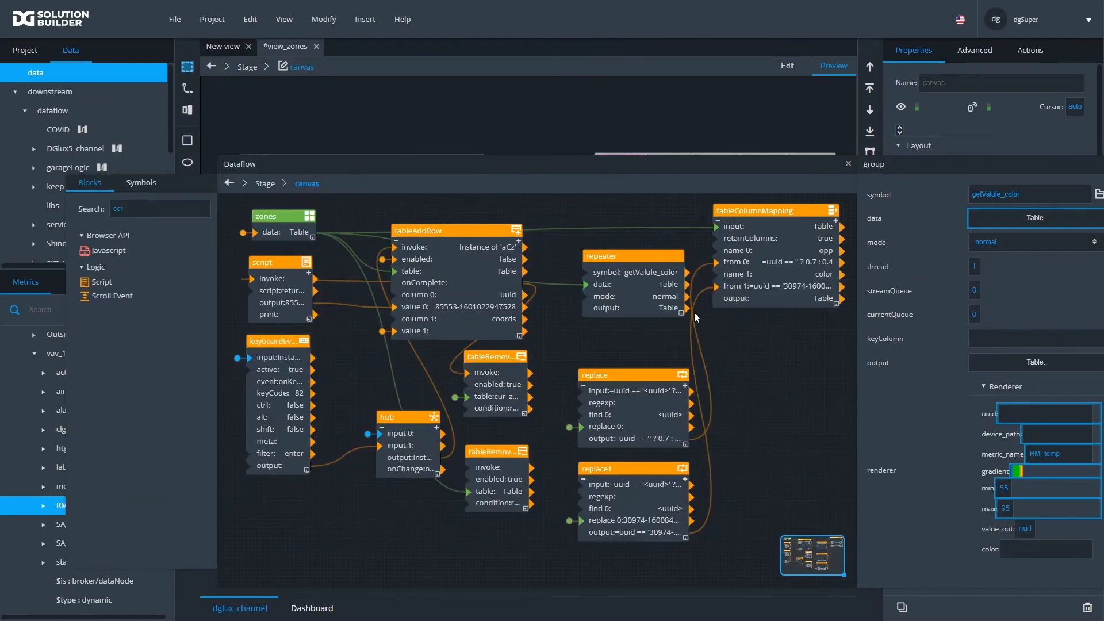
left_click(631, 256)
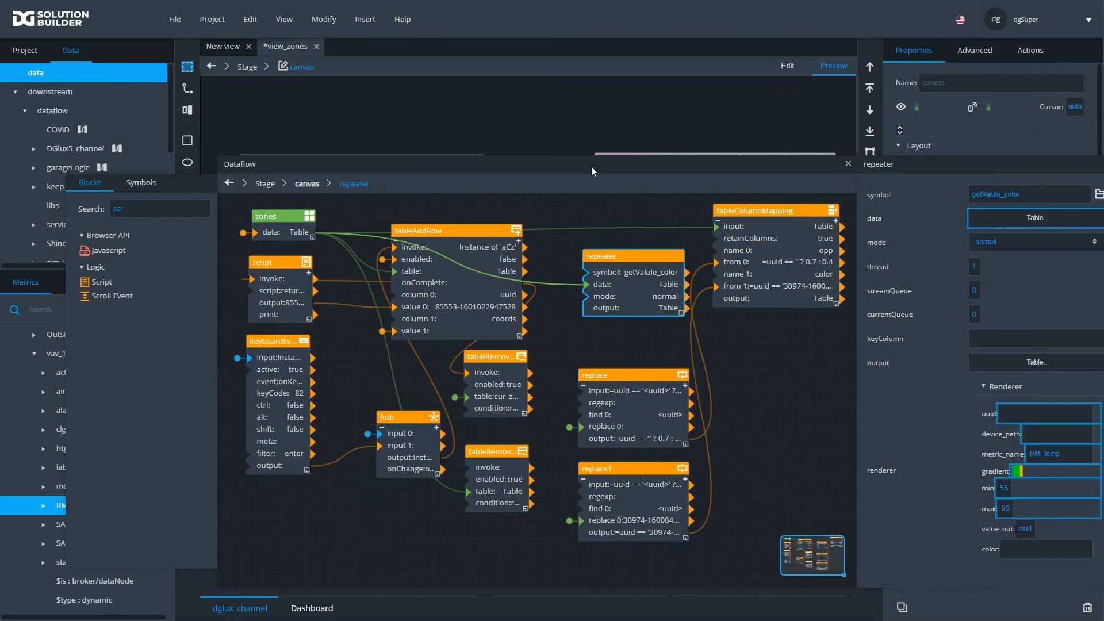
left_click_drag(591, 167, 471, 136)
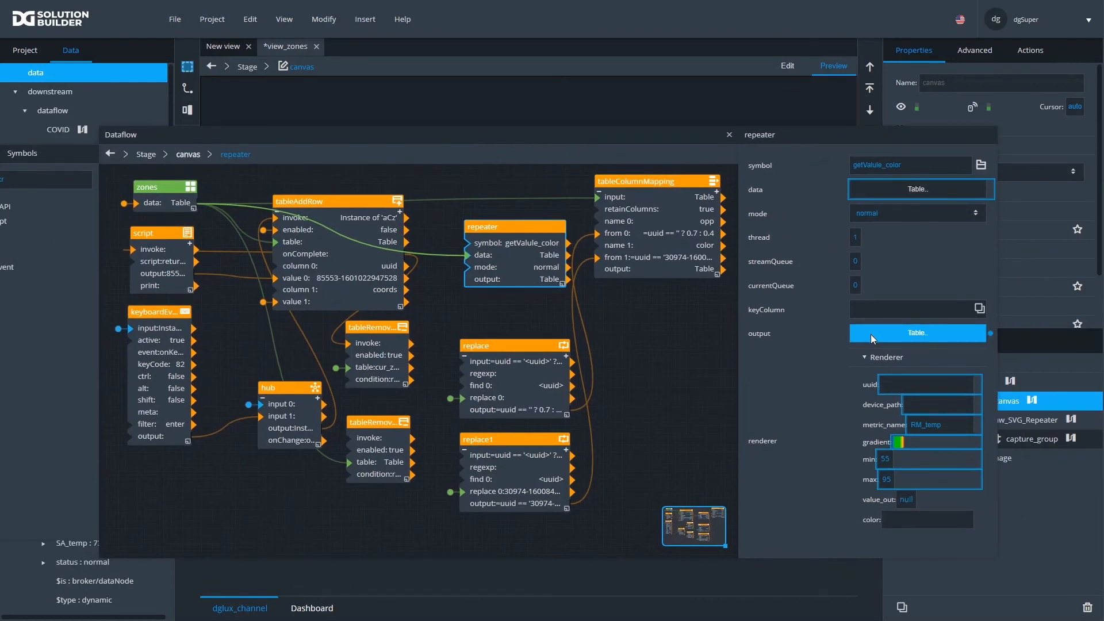
left_click(871, 334)
left_click_drag(453, 313, 821, 356)
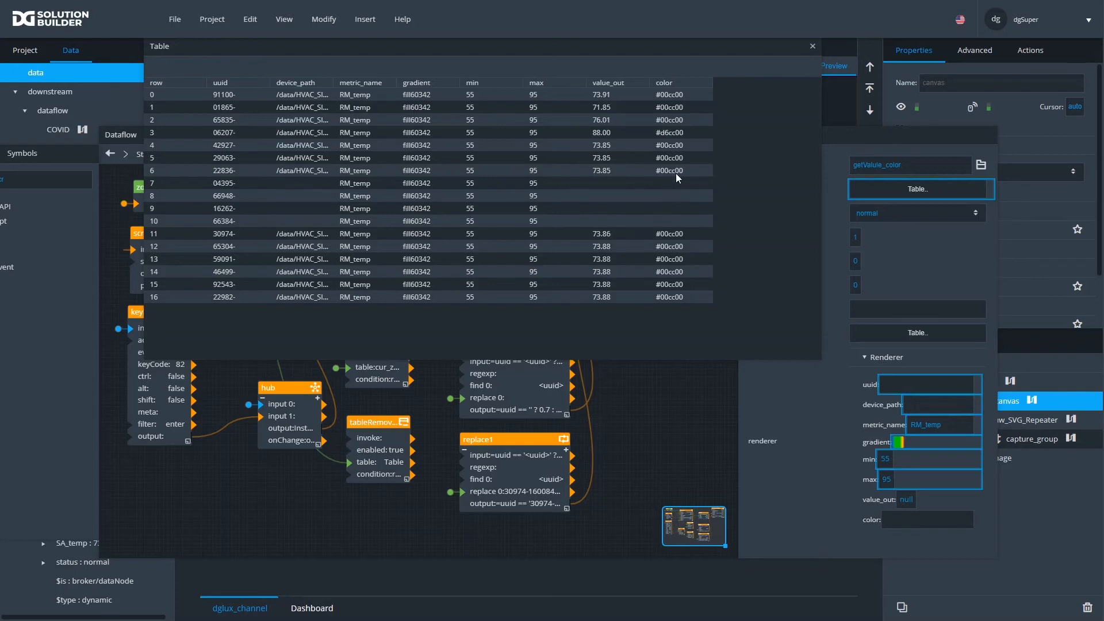
left_click(812, 47)
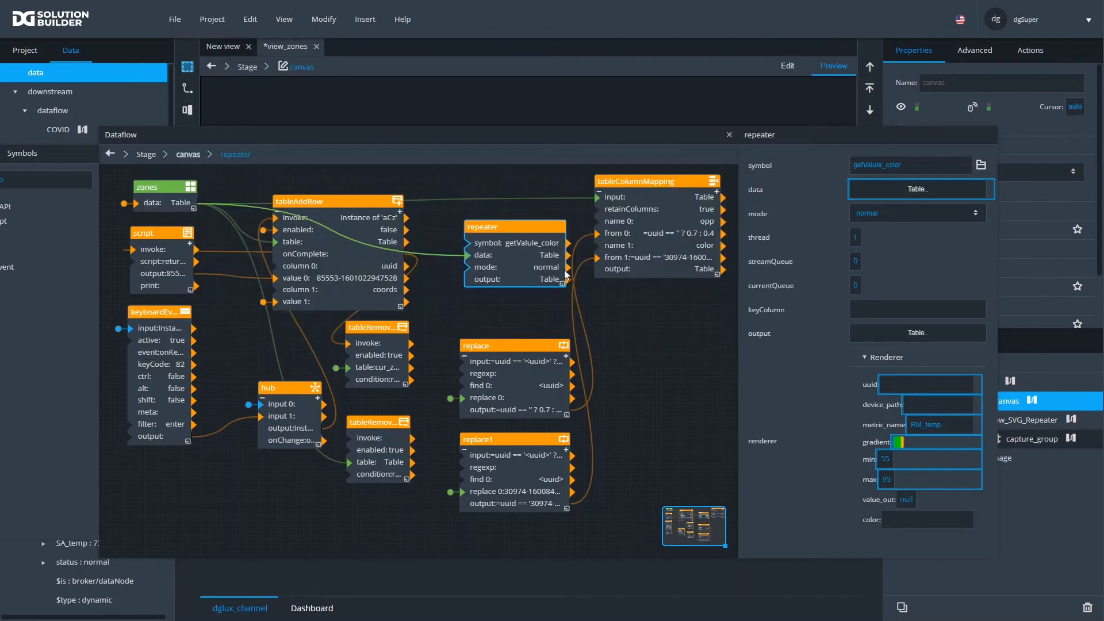
- Reopen the repeater's symbol for editing, find the If block, and place it to the right of the script block
right_click(494, 251)
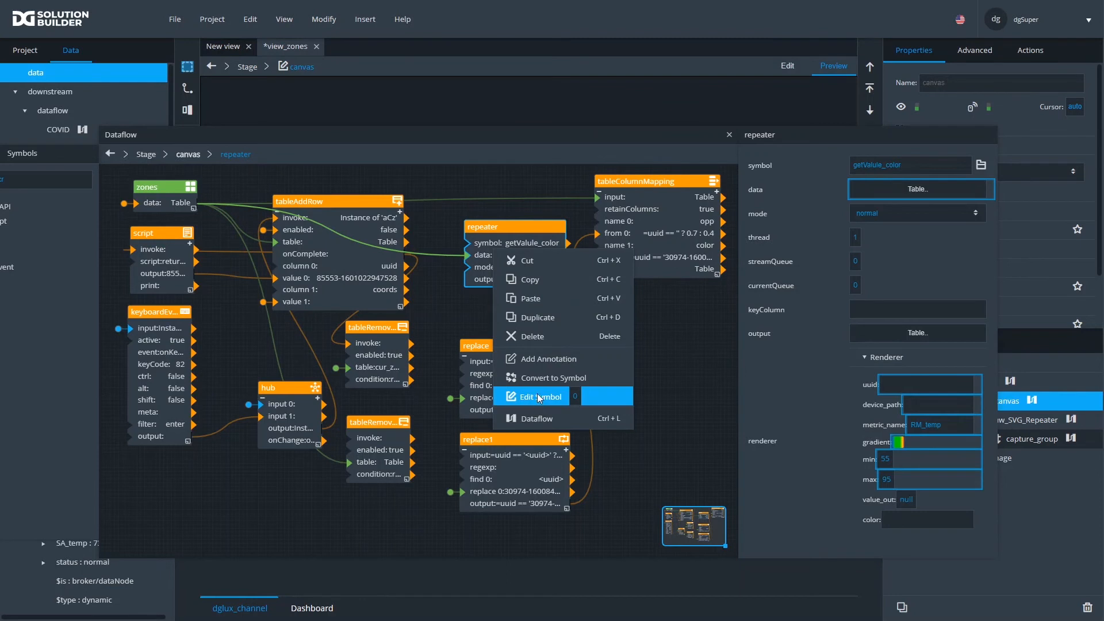
left_click(538, 396)
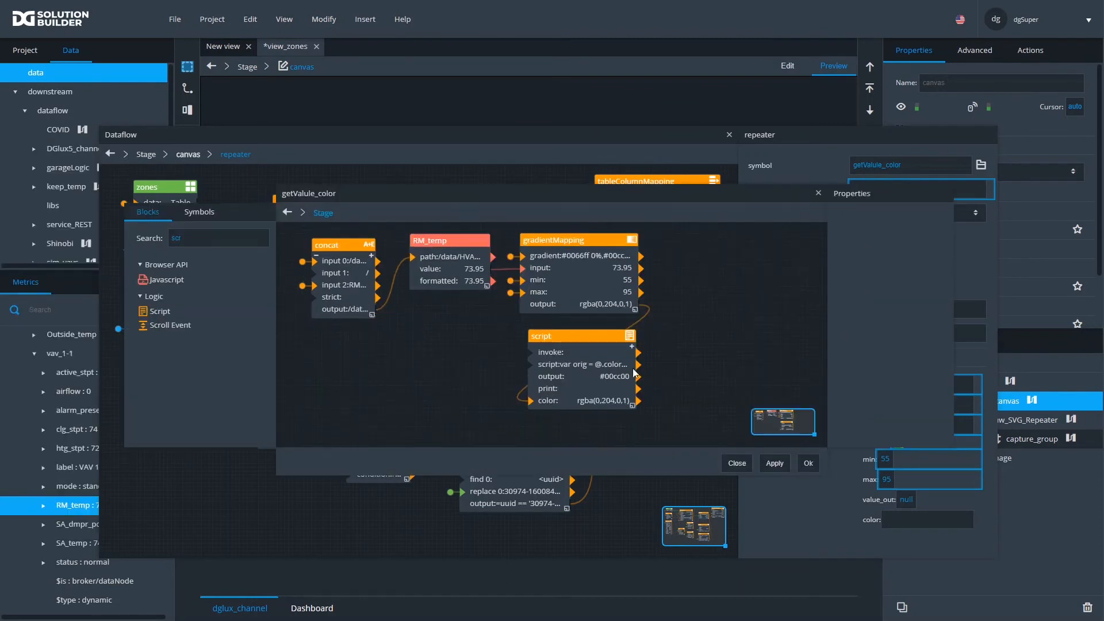
double_click(182, 237)
type("if")
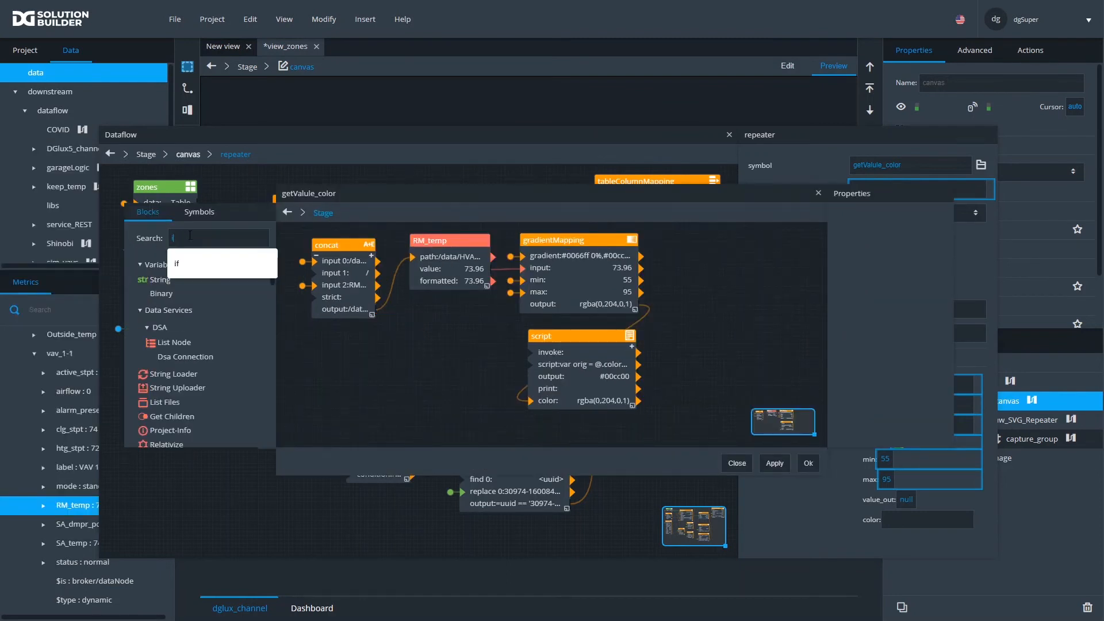
left_click_drag(153, 312, 424, 309)
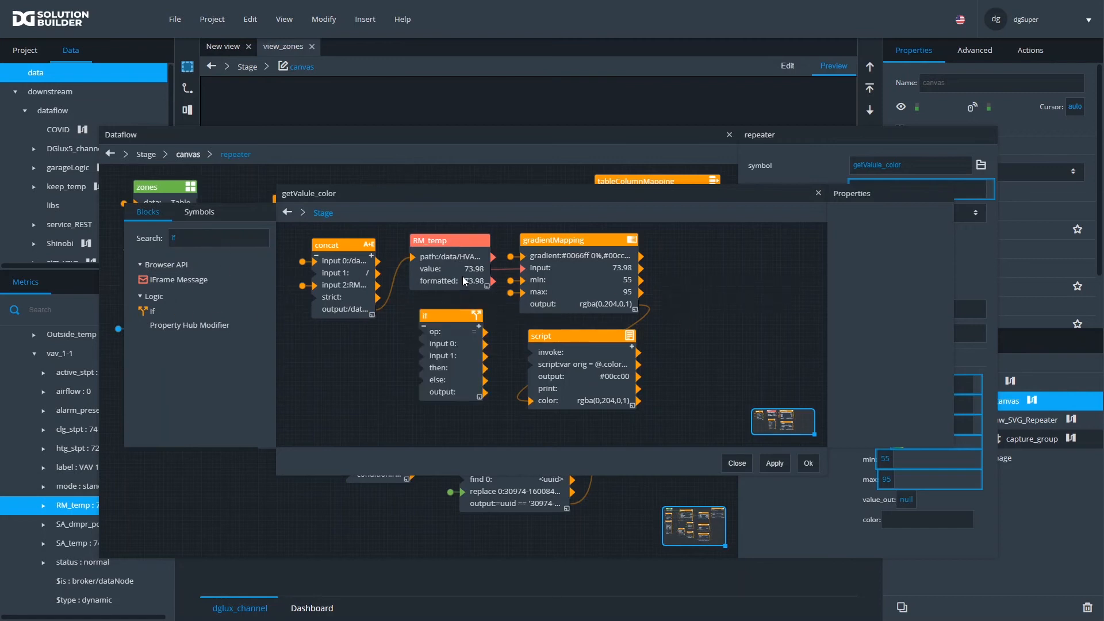
left_click_drag(459, 318, 700, 336)
- Bind the if block's input 0 to the script's output, set then to #999999, and bind else to input 0
left_click_drag(629, 379, 663, 363)
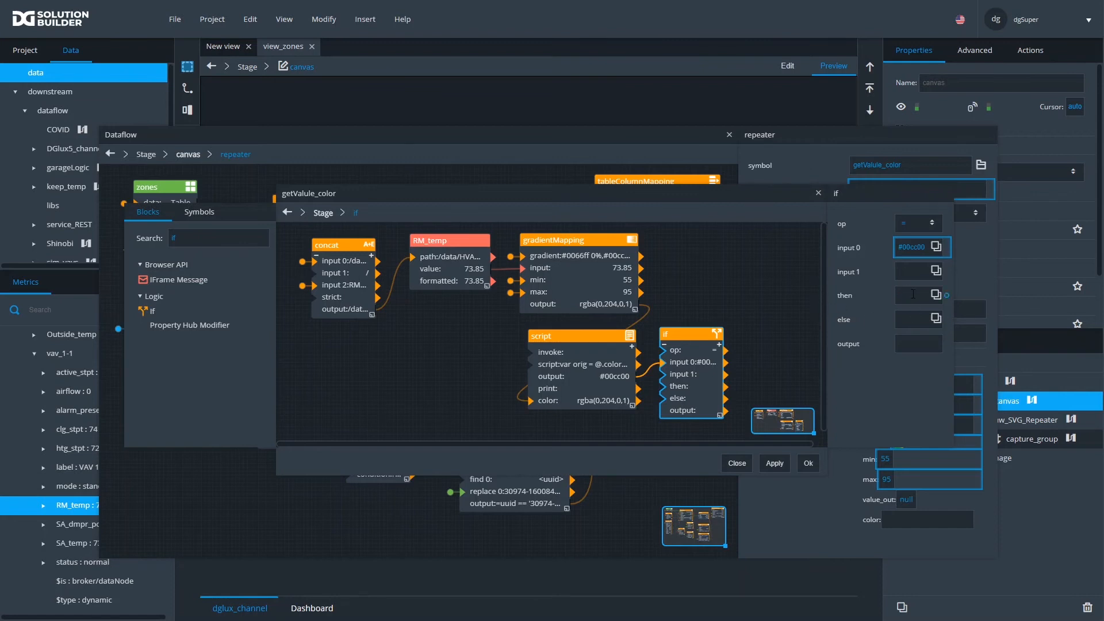
type("#999999")
left_click_drag(954, 249, 920, 320)
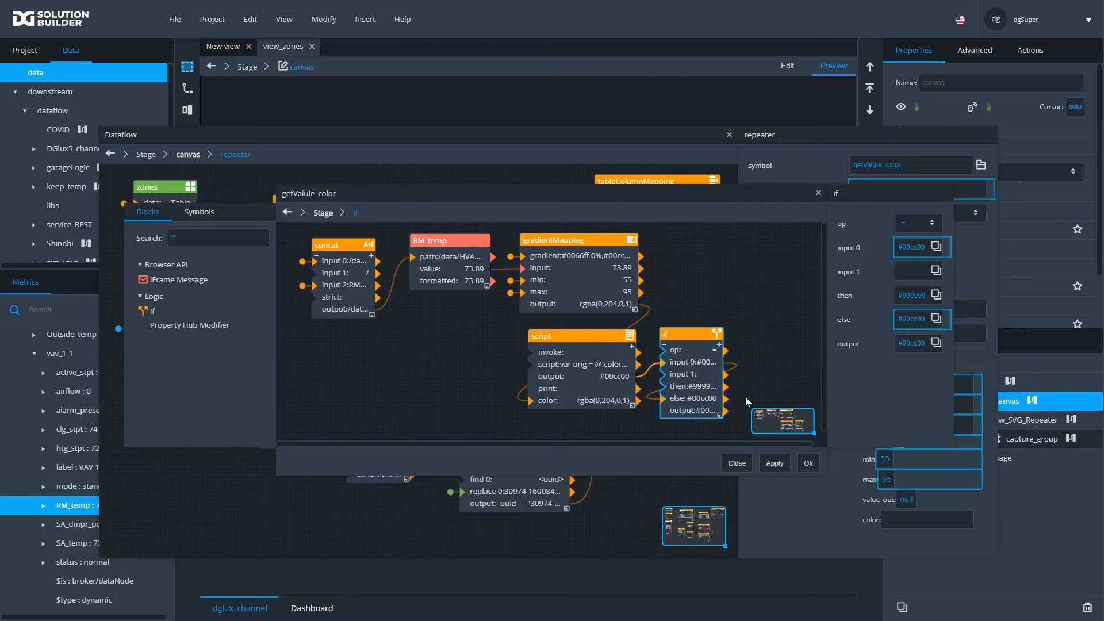
- Open the symbol's properties and rebind its color parameter to the if block's output
right_click(689, 267)
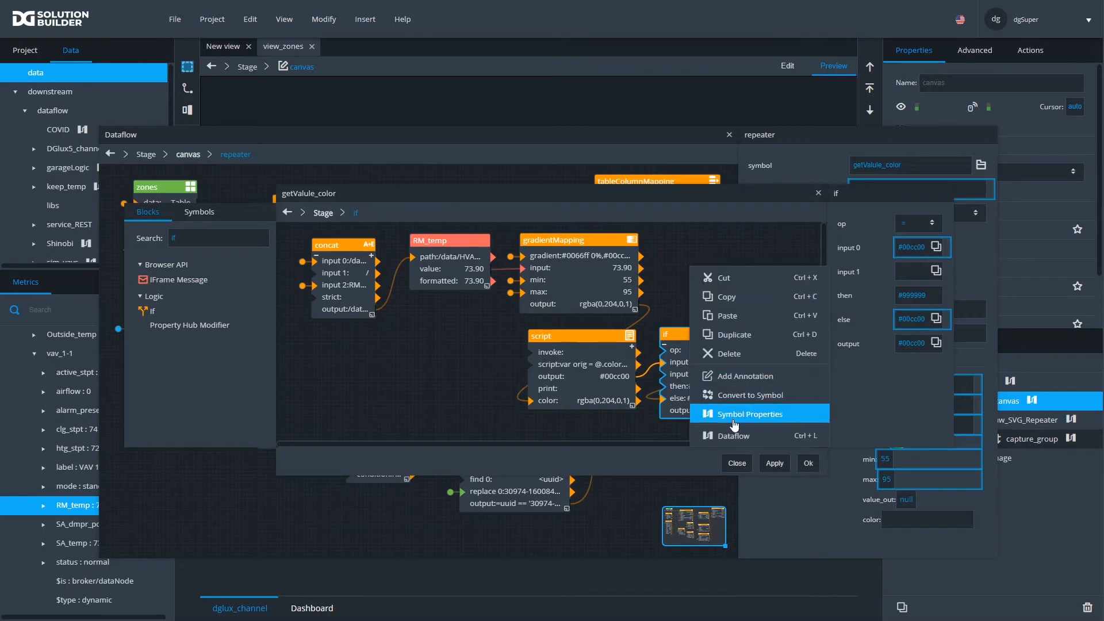
left_click(716, 410)
left_click_drag(717, 410, 380, 260)
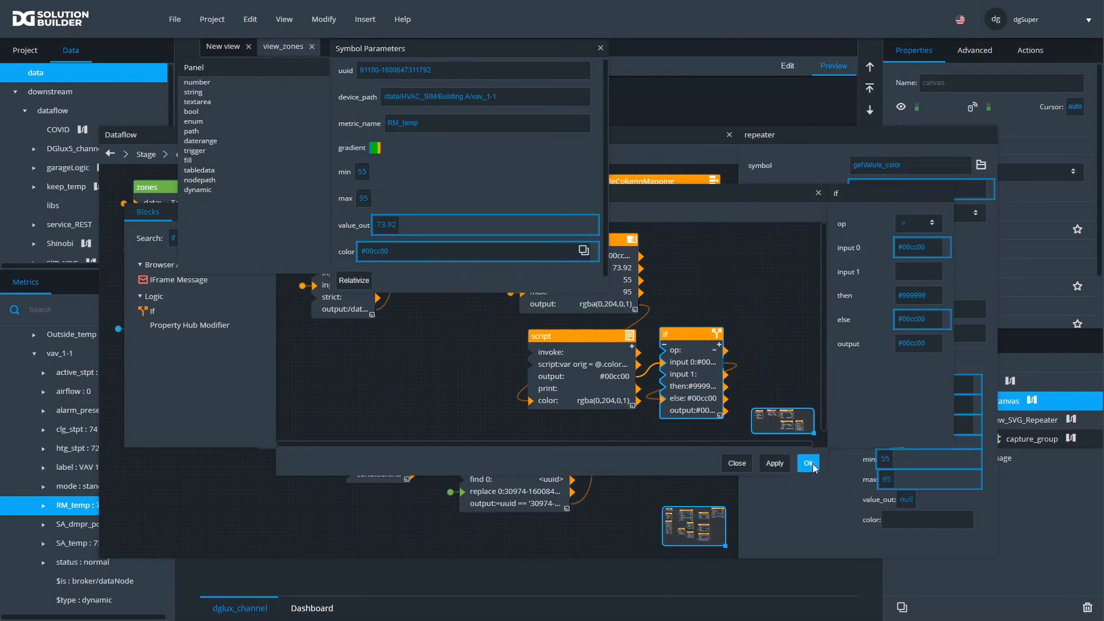
- Confirm the symbol's parameter changes and examine the color column for zones without a device path in the repeater's output table
left_click(808, 463)
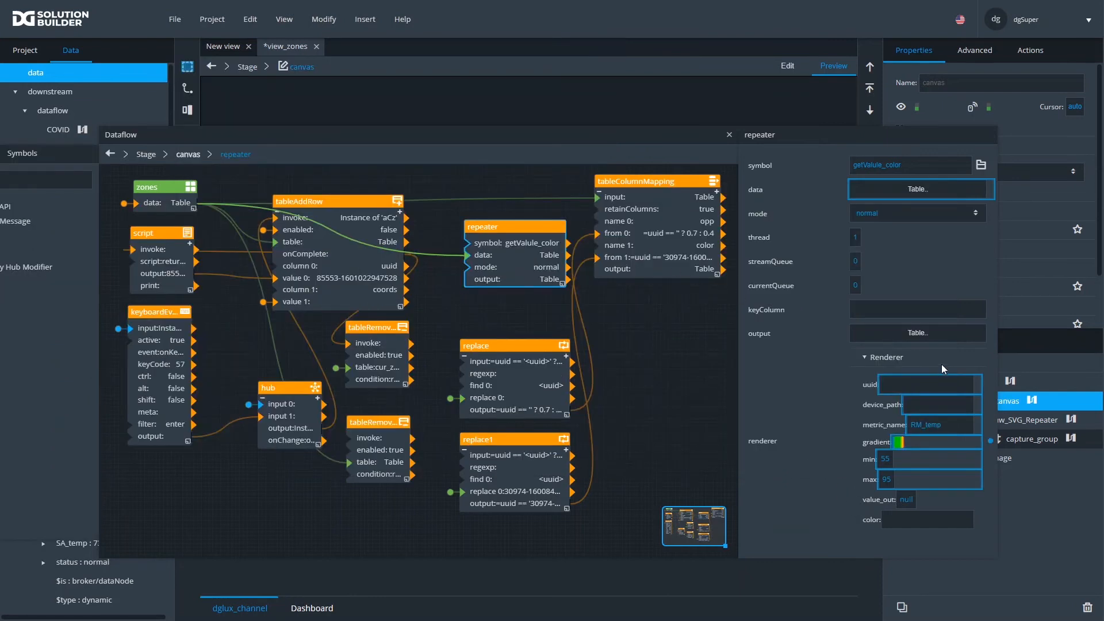
left_click(918, 332)
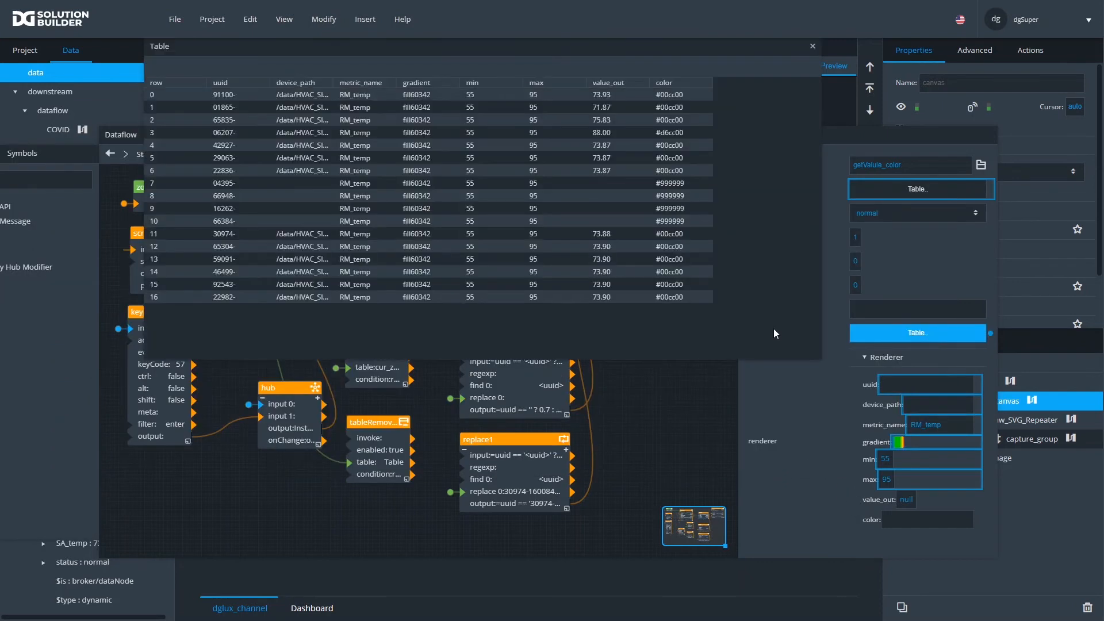
left_click(674, 183)
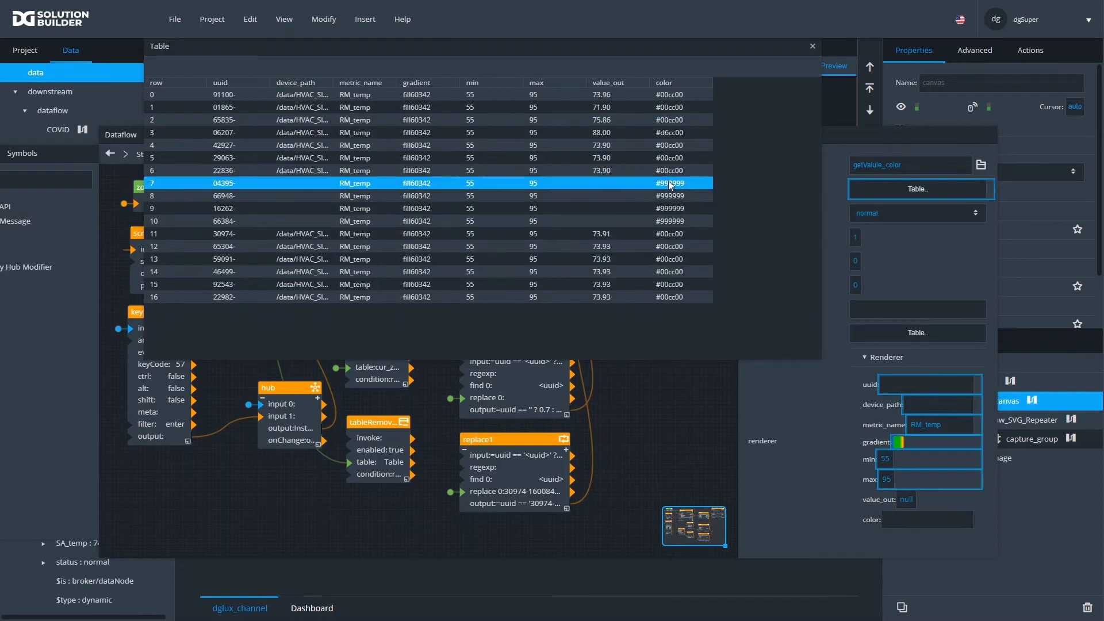
left_click(671, 220)
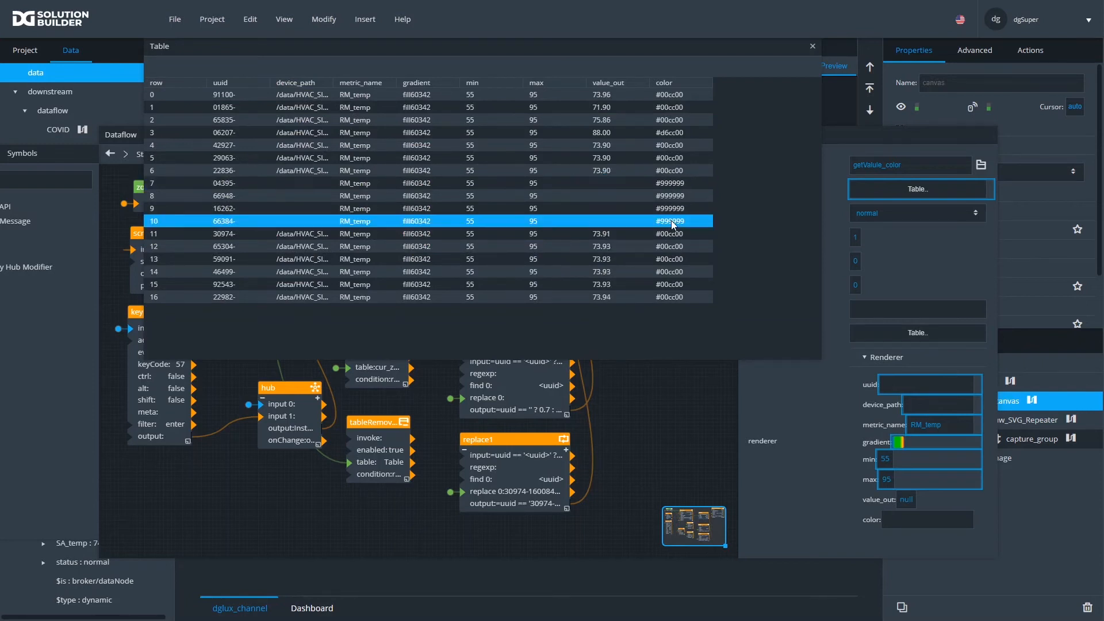
left_click(812, 47)
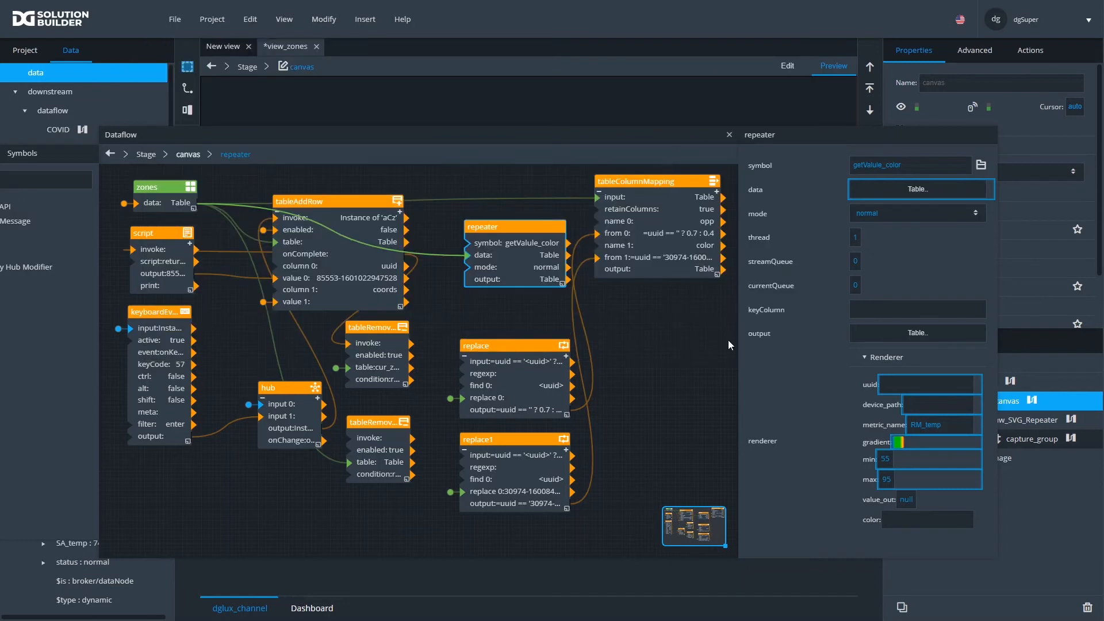
- Enlarge the dataflow workspace, find the Join block, and place it between the repeater and the tableColumnMapping block
left_click_drag(736, 340, 946, 366)
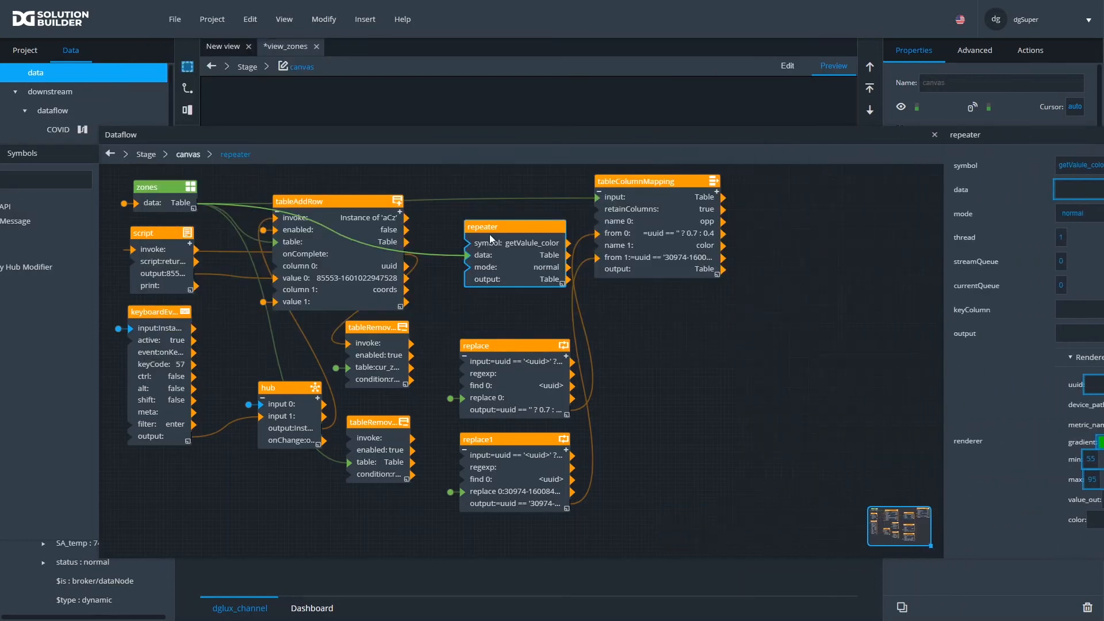
left_click_drag(647, 183, 688, 184)
left_click_drag(210, 140, 333, 140)
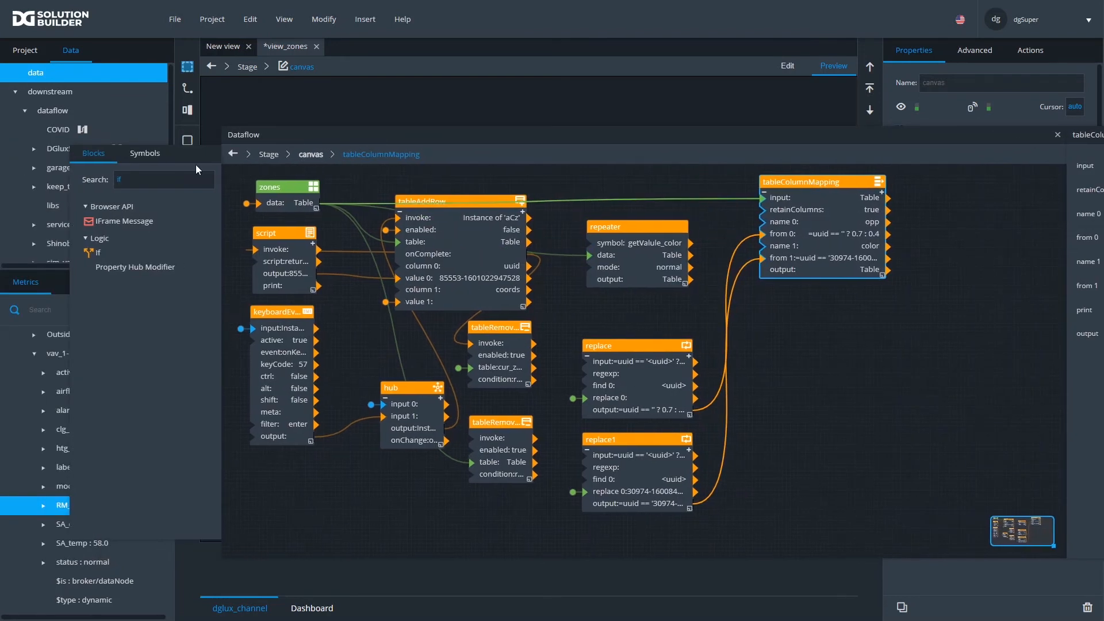
double_click(163, 181)
type("join")
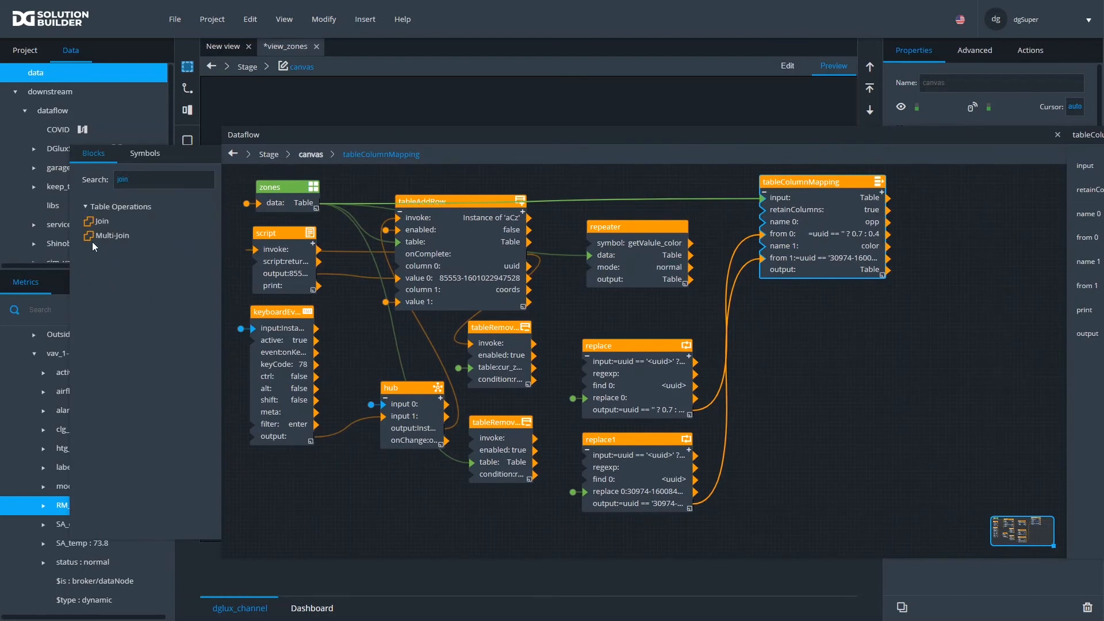
left_click_drag(98, 231, 657, 191)
left_click_drag(822, 187, 951, 193)
left_click_drag(694, 192, 738, 188)
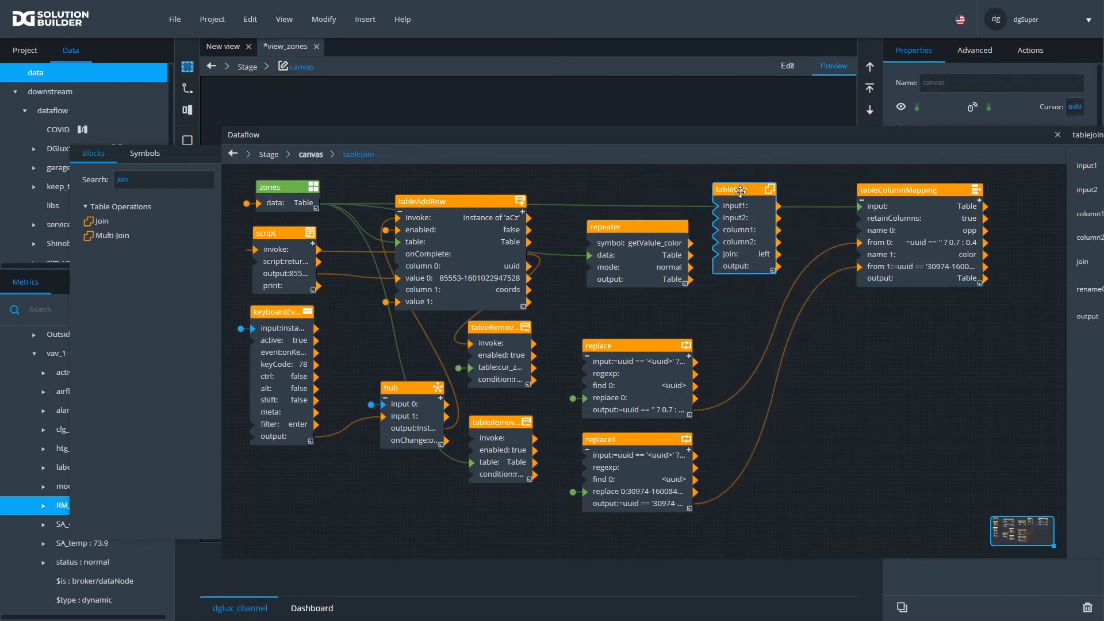
- Connect the zones data to the join's input1 and the repeater's output to input2, and set column1 and column2 to uuid
left_click_drag(305, 202, 717, 205)
left_click_drag(690, 279, 717, 217)
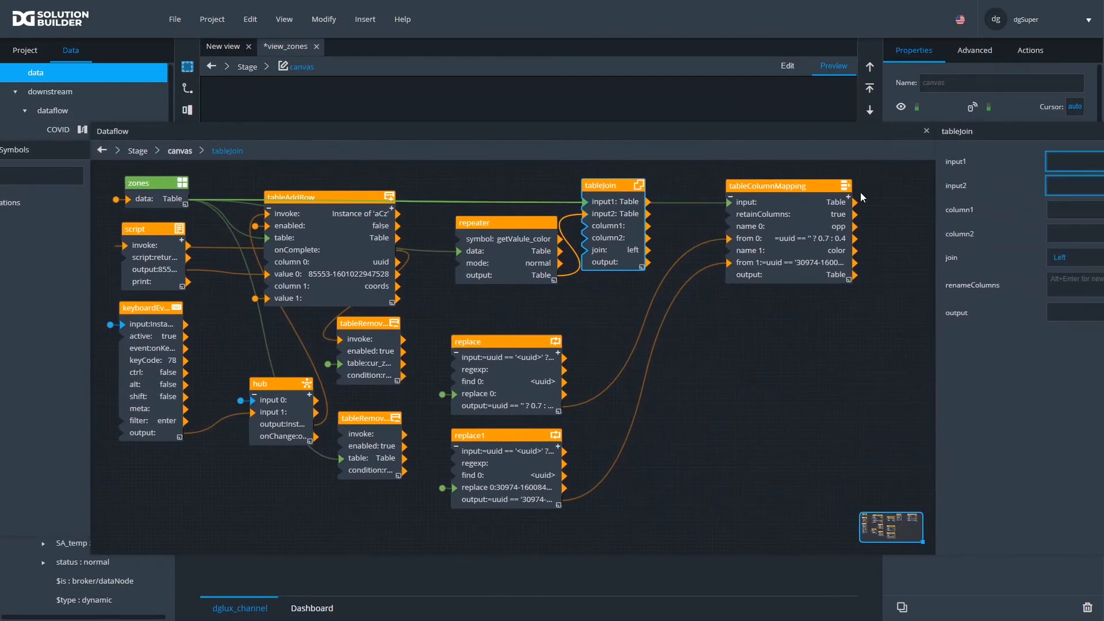
left_click(1055, 215)
type("uuid")
key("Tab")
type("uui")
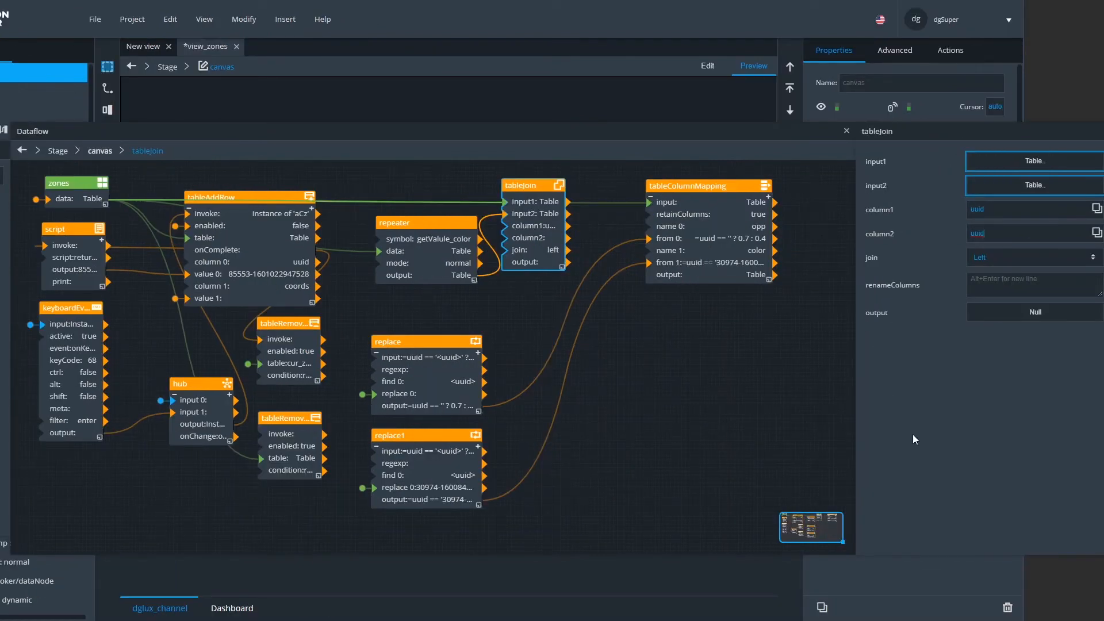
- Examine the value_out and color columns in the tableJoin block's output table
left_click(988, 312)
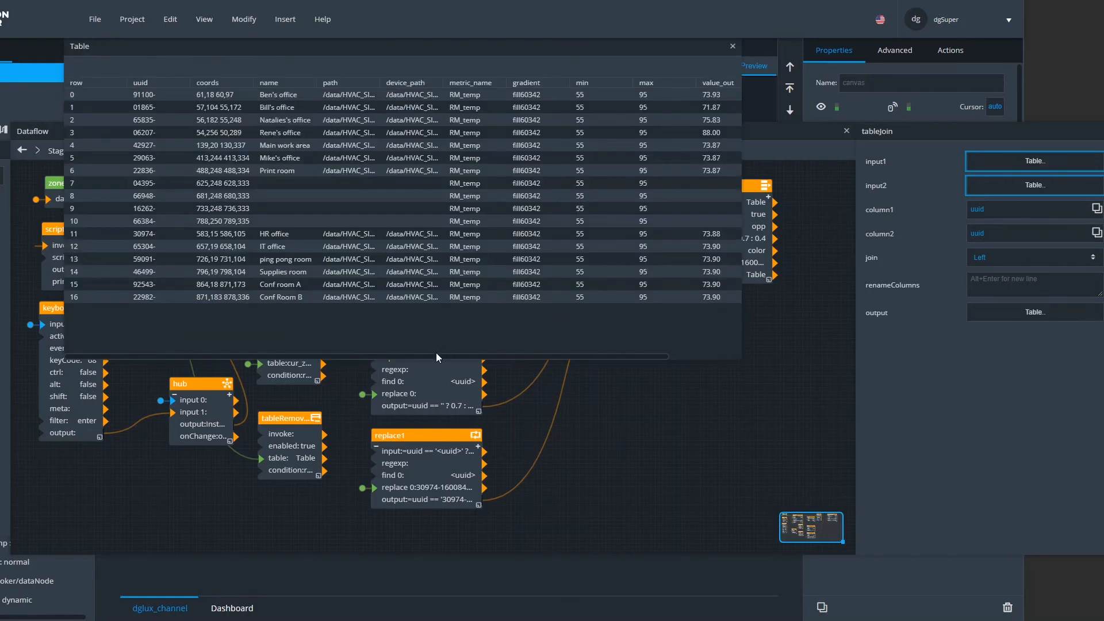
left_click_drag(436, 355, 528, 354)
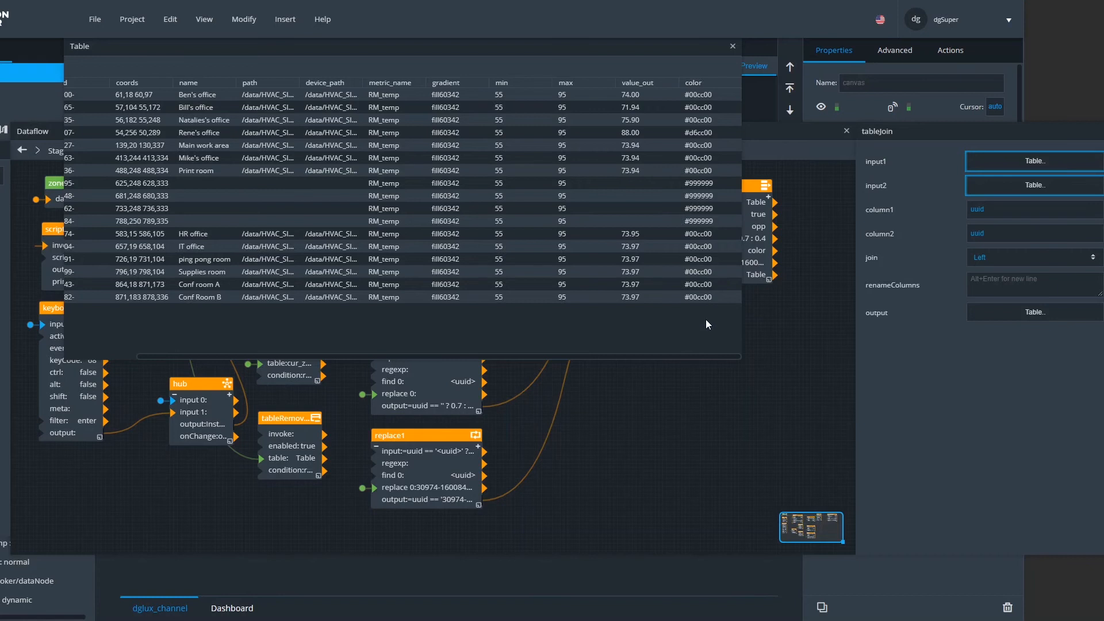
left_click(733, 46)
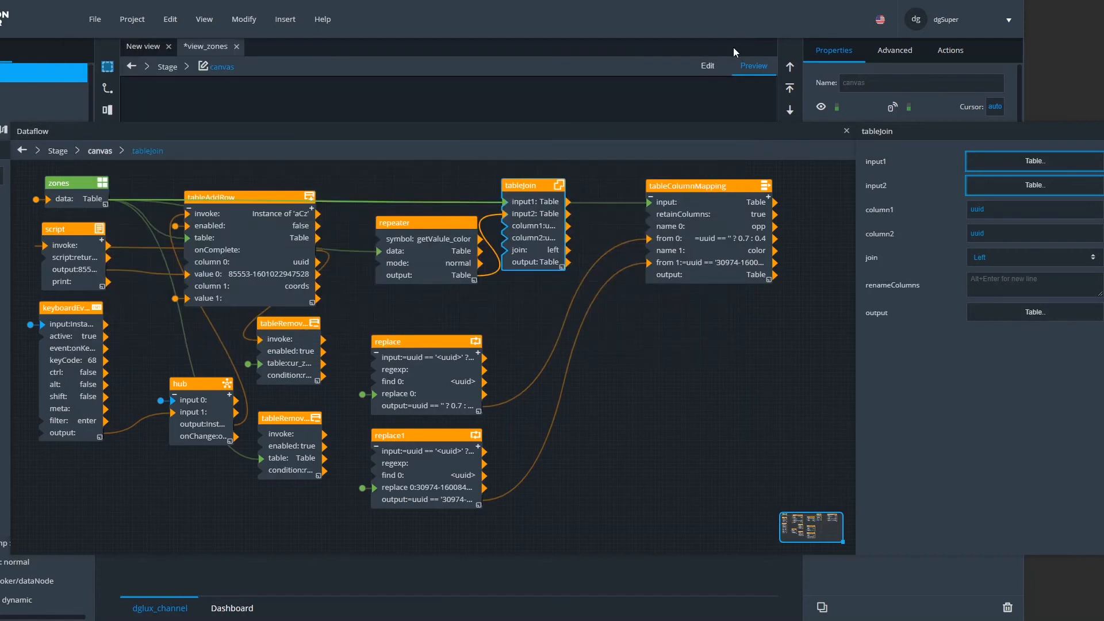
- Connect the tableJoin output to the tableColumnMapping input, and align both blocks beside the repeater
left_click(668, 244)
left_click_drag(562, 263, 651, 203)
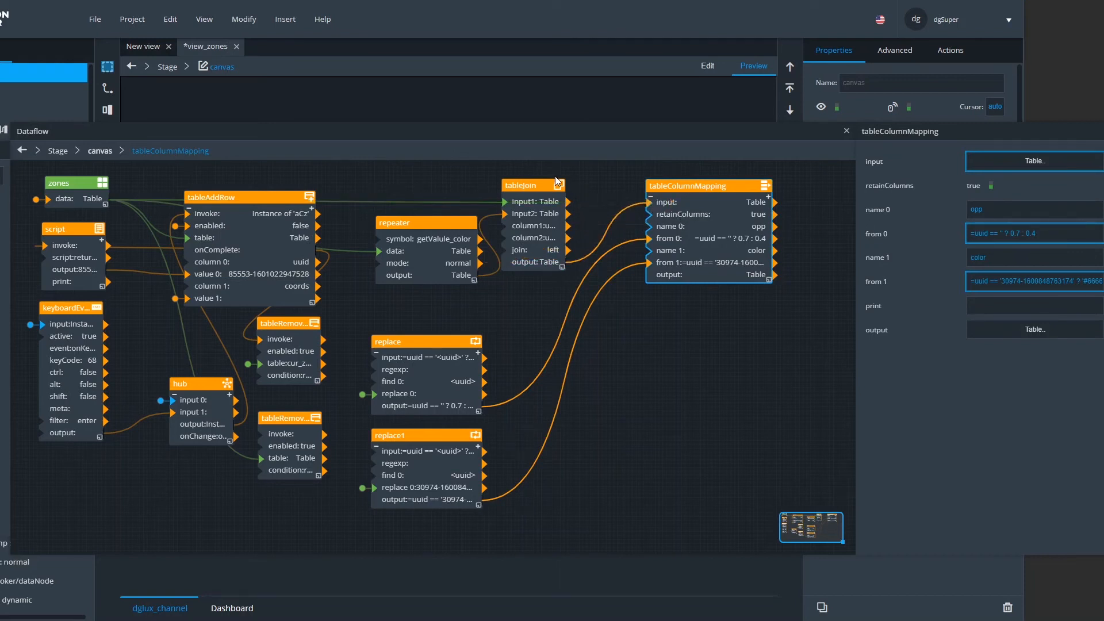
left_click_drag(540, 185, 540, 221)
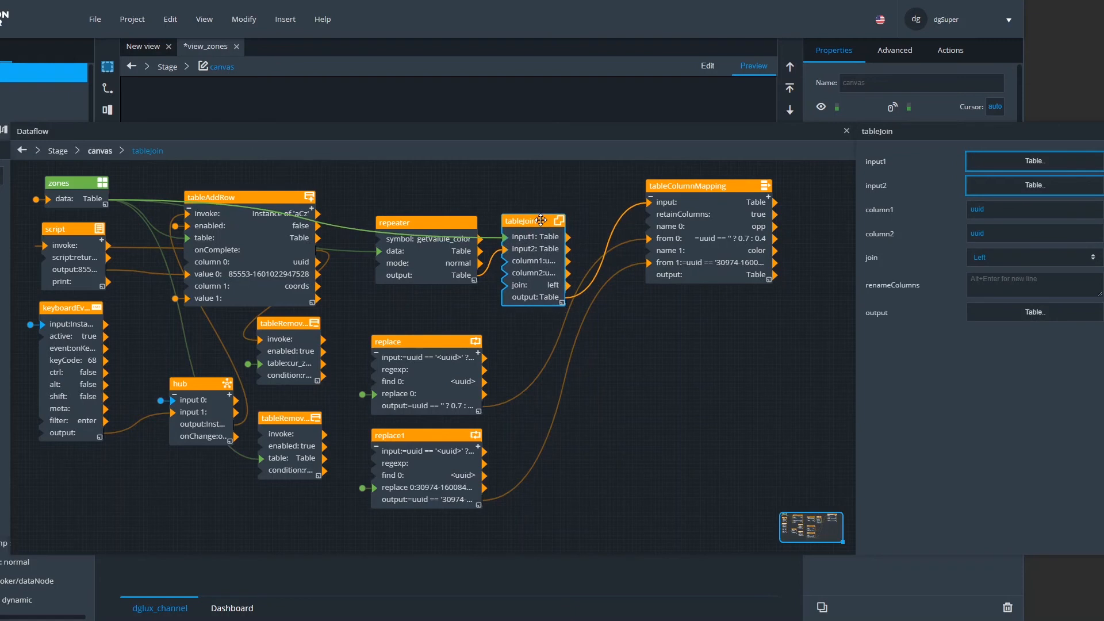
left_click_drag(687, 183, 642, 214)
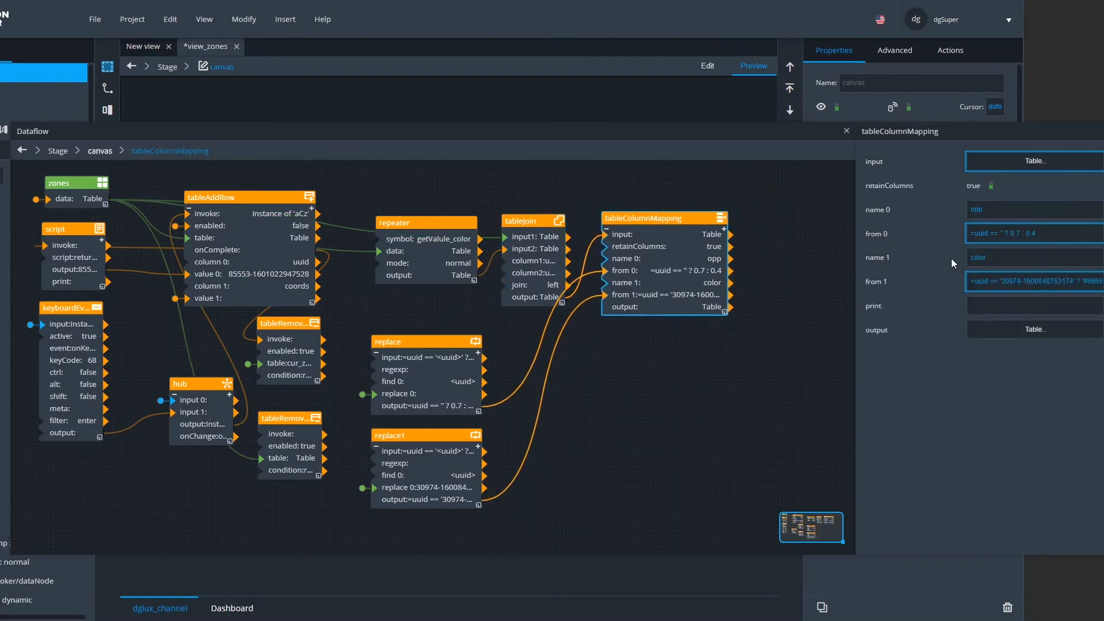
left_click_drag(713, 130, 613, 109)
- Examine the tableColumnMapping block's input table through to its color column
left_click(916, 146)
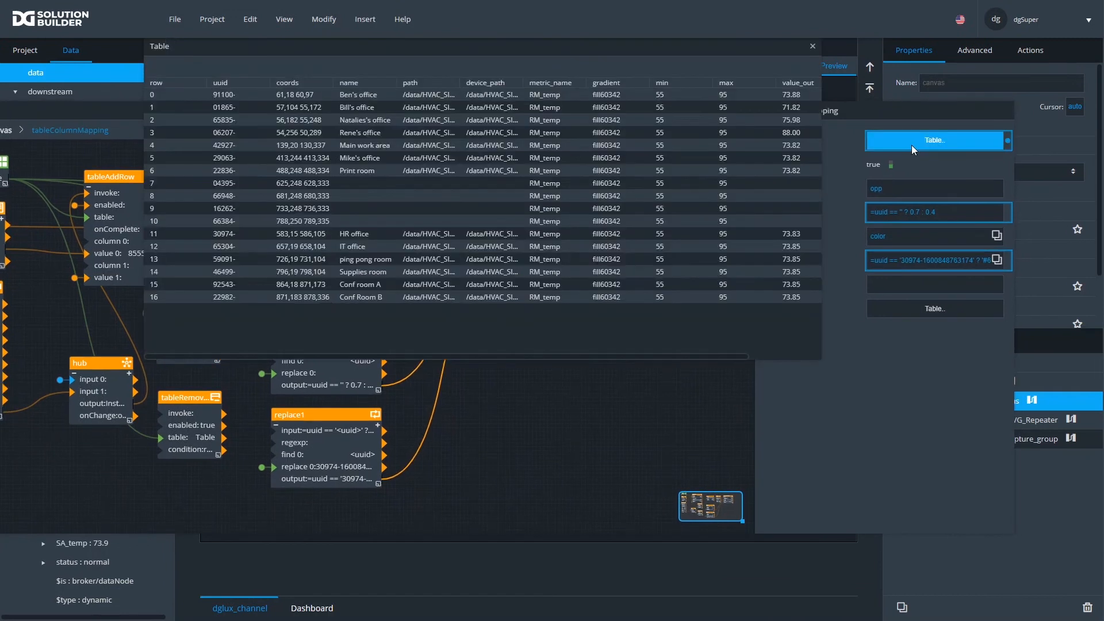
left_click_drag(506, 354, 719, 360)
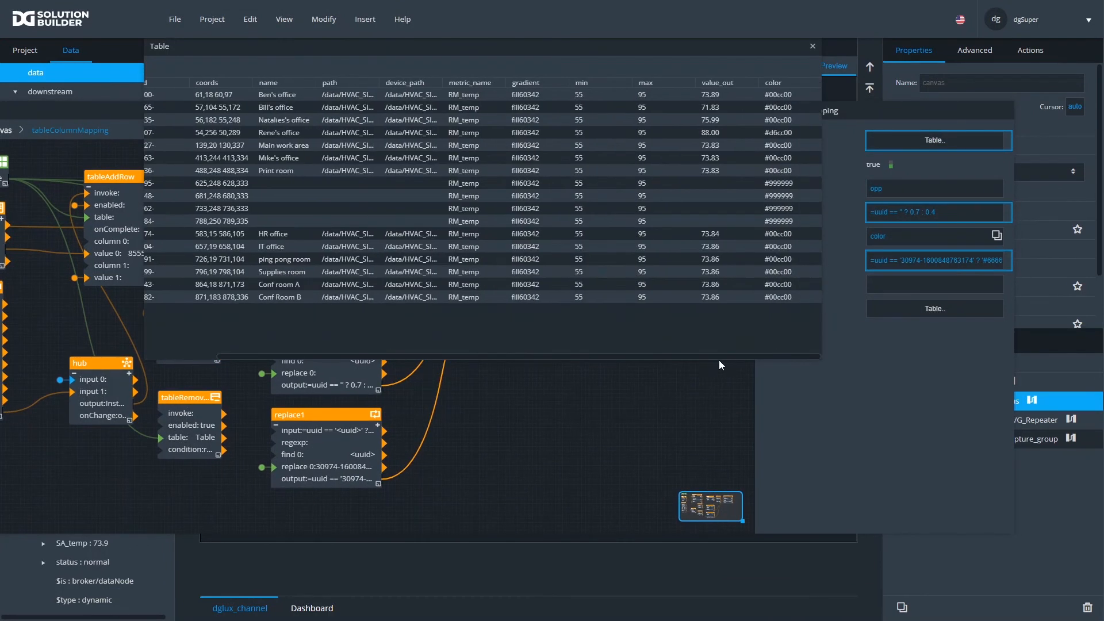
left_click(812, 46)
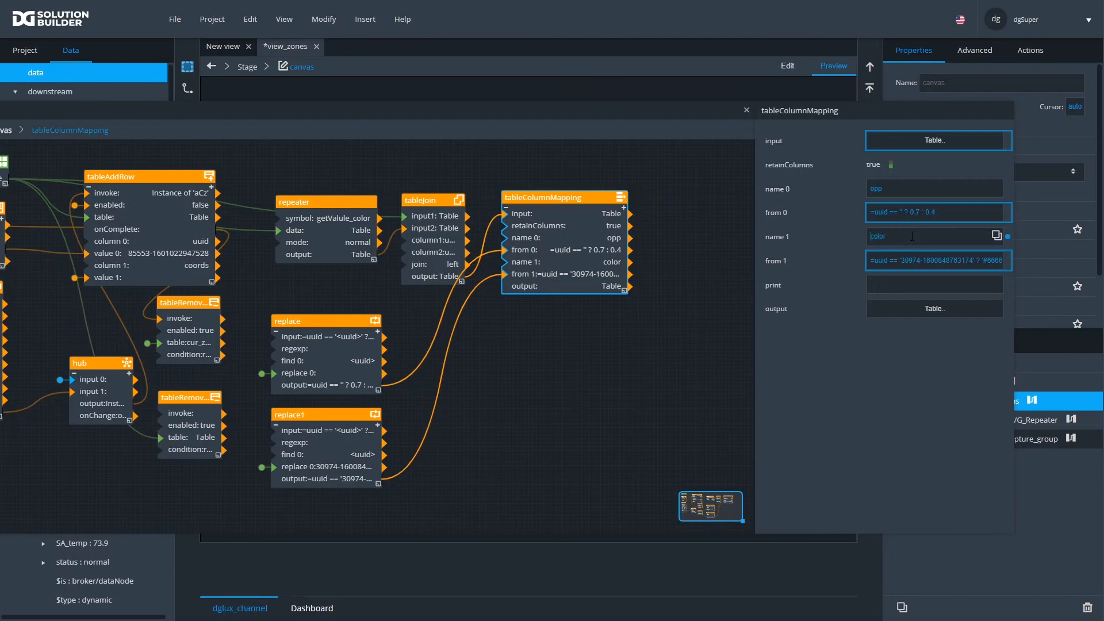
- Set name 1 of the column mapping to zone_color and make the replace1 expression's else value the color column
type("zone_")
left_click(350, 440)
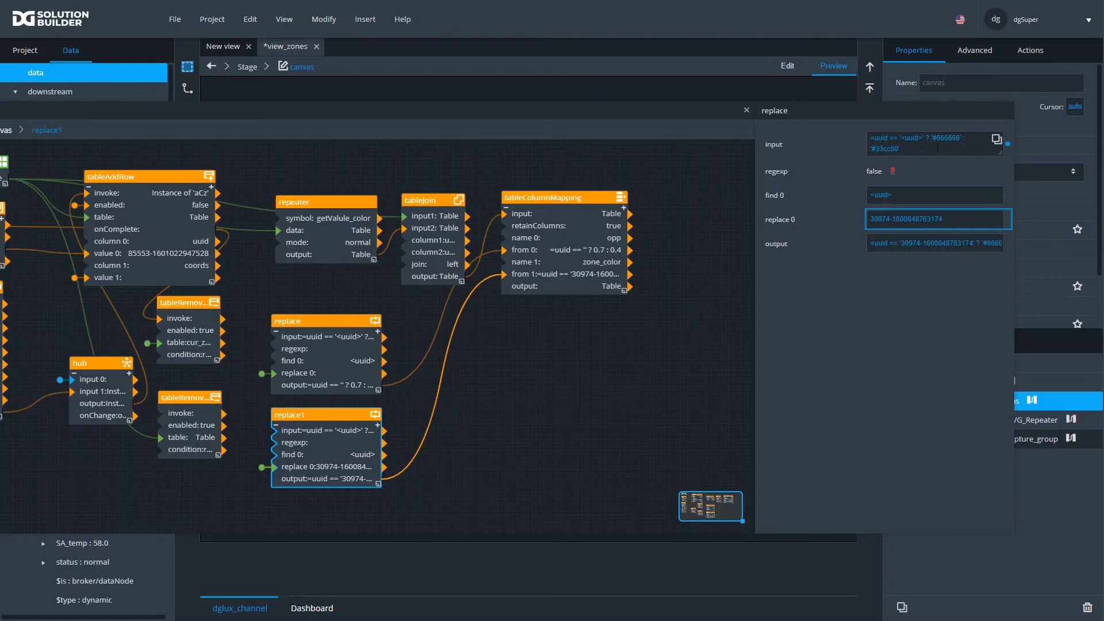
left_click_drag(909, 153, 870, 149)
type("color")
- Examine the zone_color column in the column mapping's output table, and return to the unobstructed floor plan
left_click(561, 254)
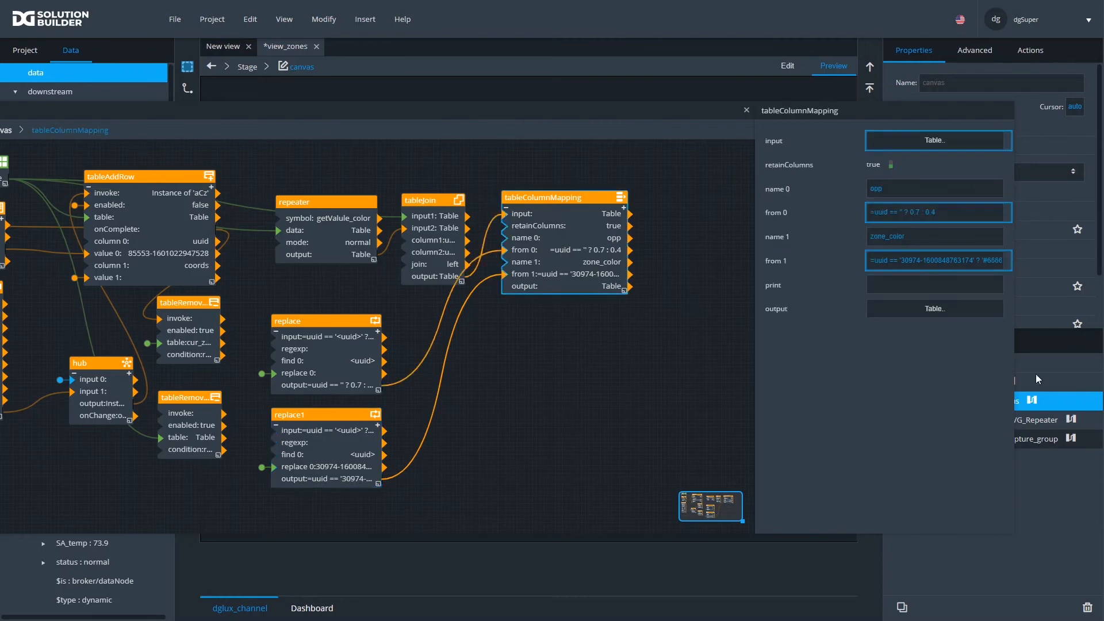
left_click(929, 315)
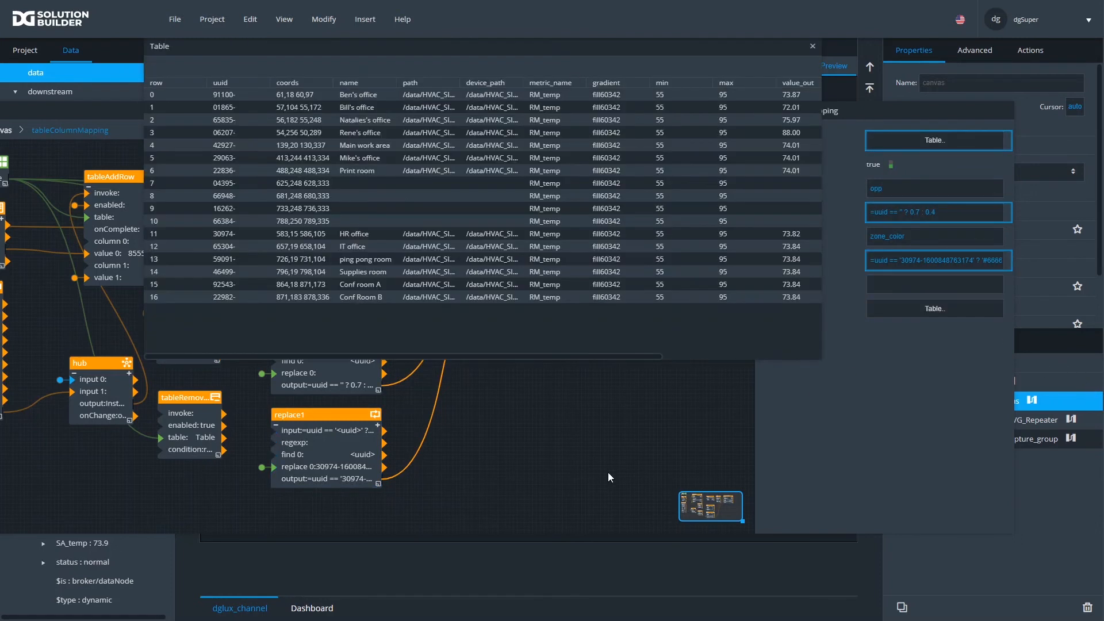
left_click_drag(457, 355, 660, 368)
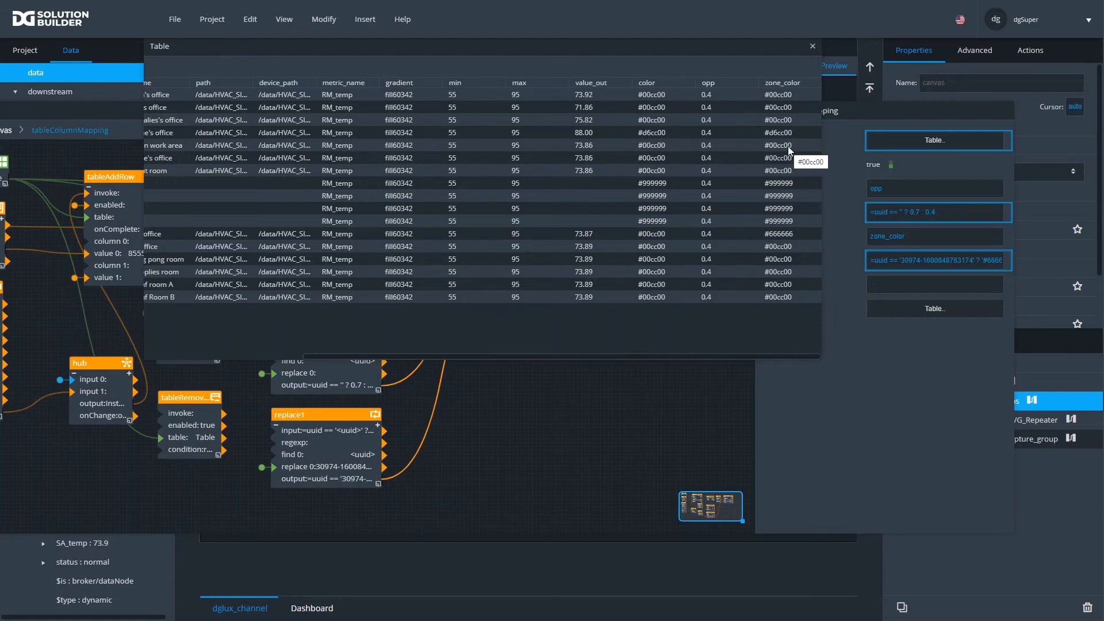
left_click(813, 46)
left_click(747, 110)
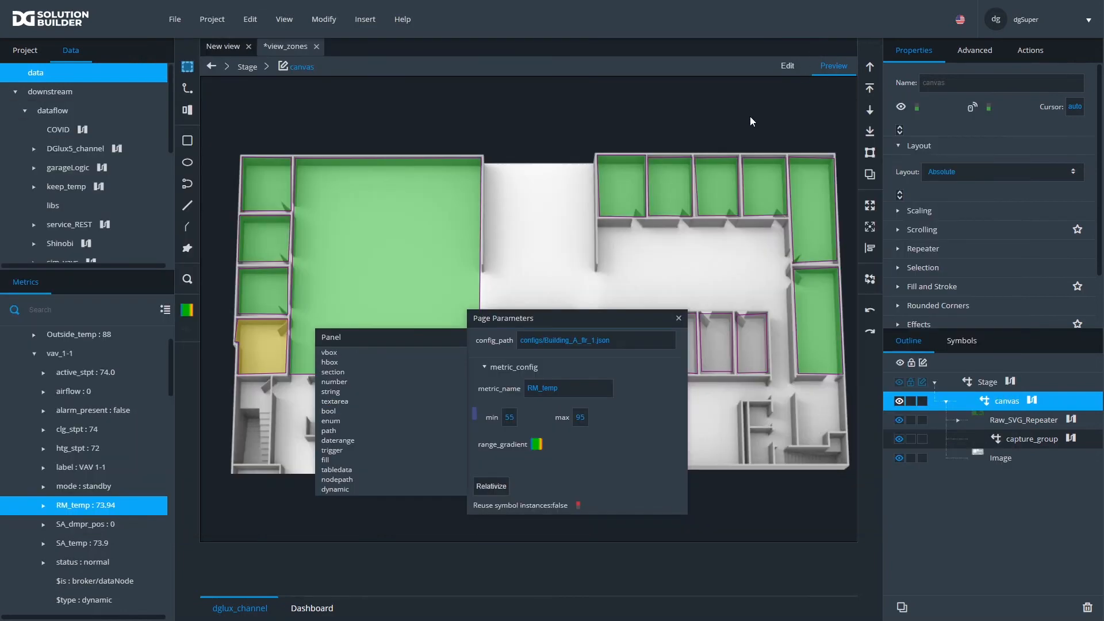
left_click(680, 319)
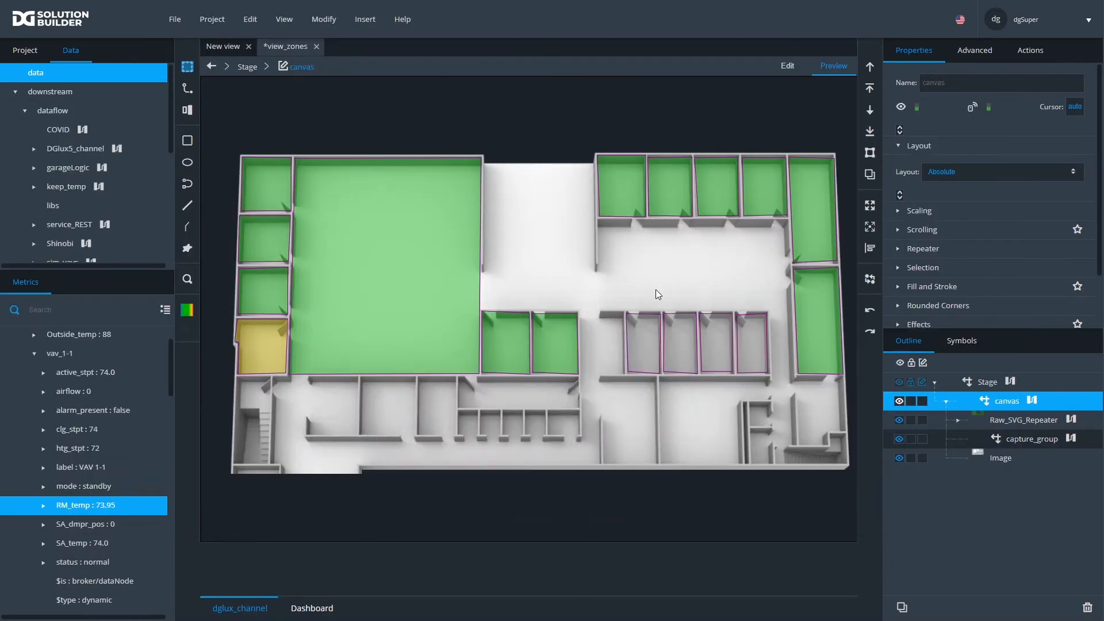
- Open the binding source of the Raw_SVG_Repeater's SVG Item and reposition the dataflow window to show the replace block's properties
left_click(1035, 420)
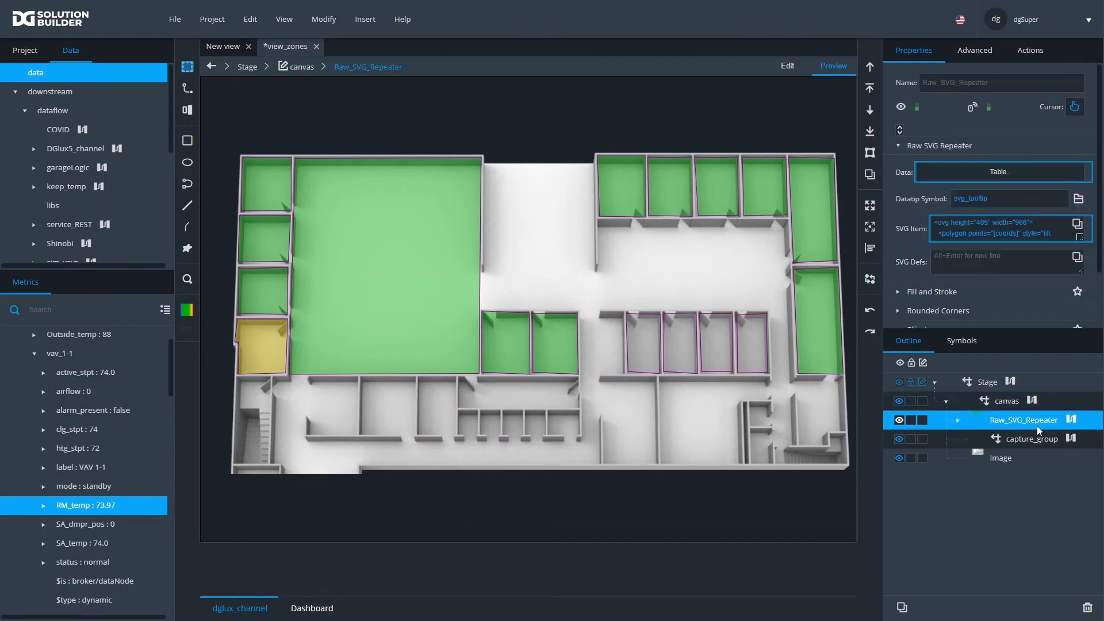
left_click(1088, 230)
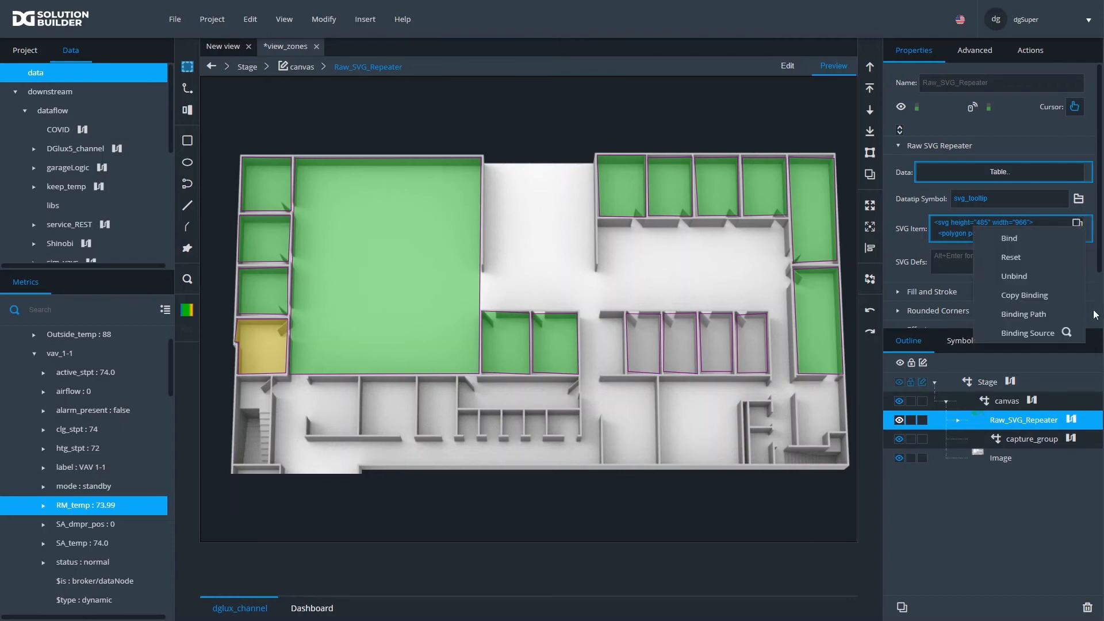
left_click(1067, 333)
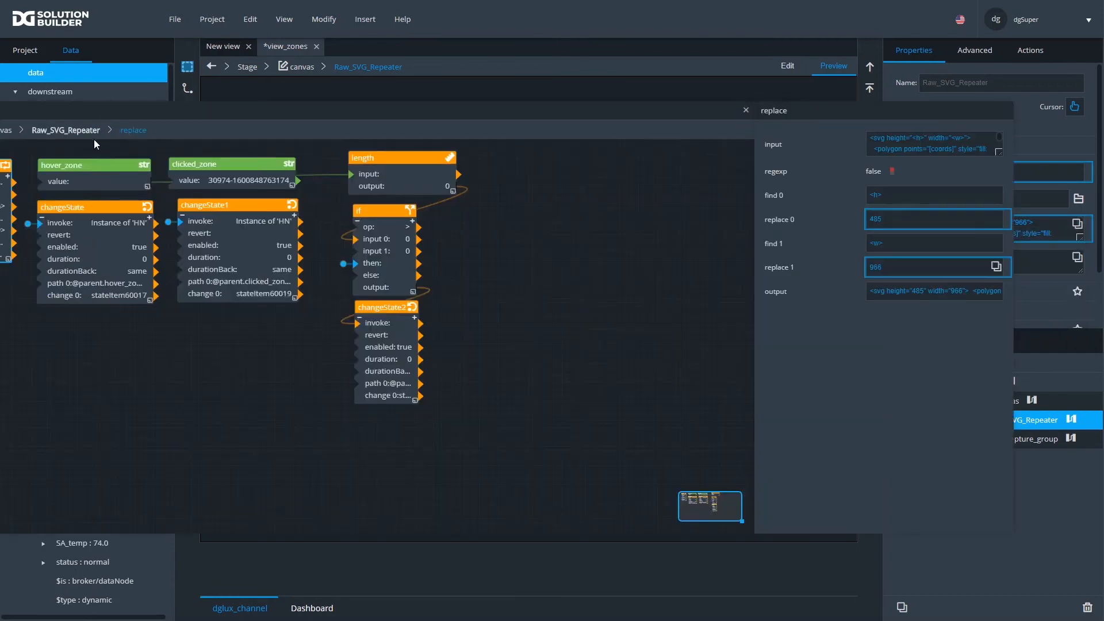
left_click_drag(83, 112, 213, 168)
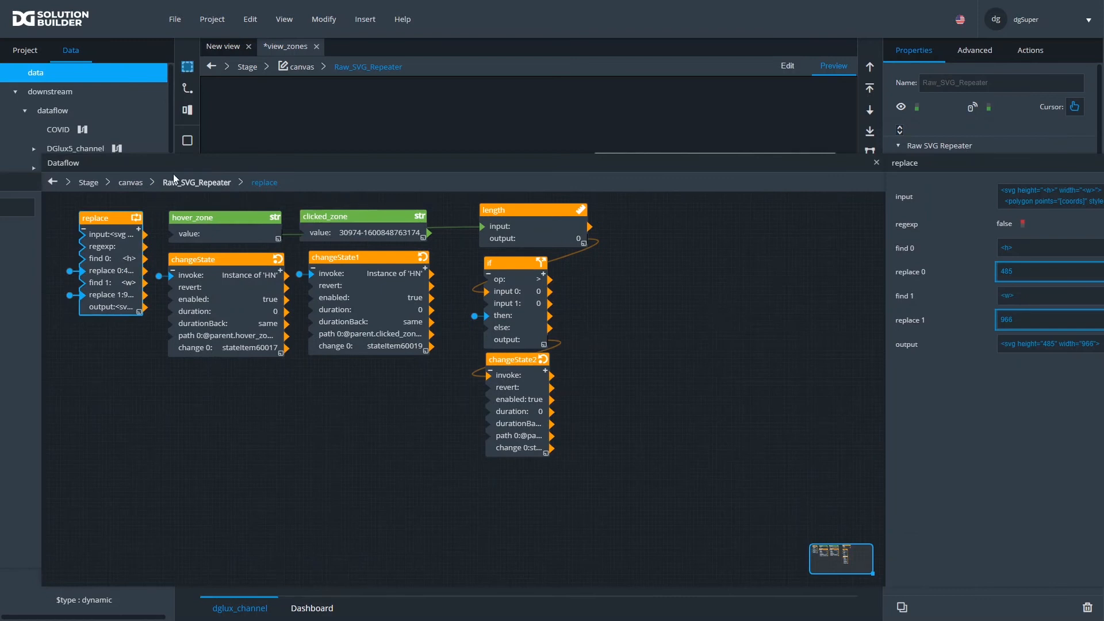
left_click_drag(120, 167, 18, 202)
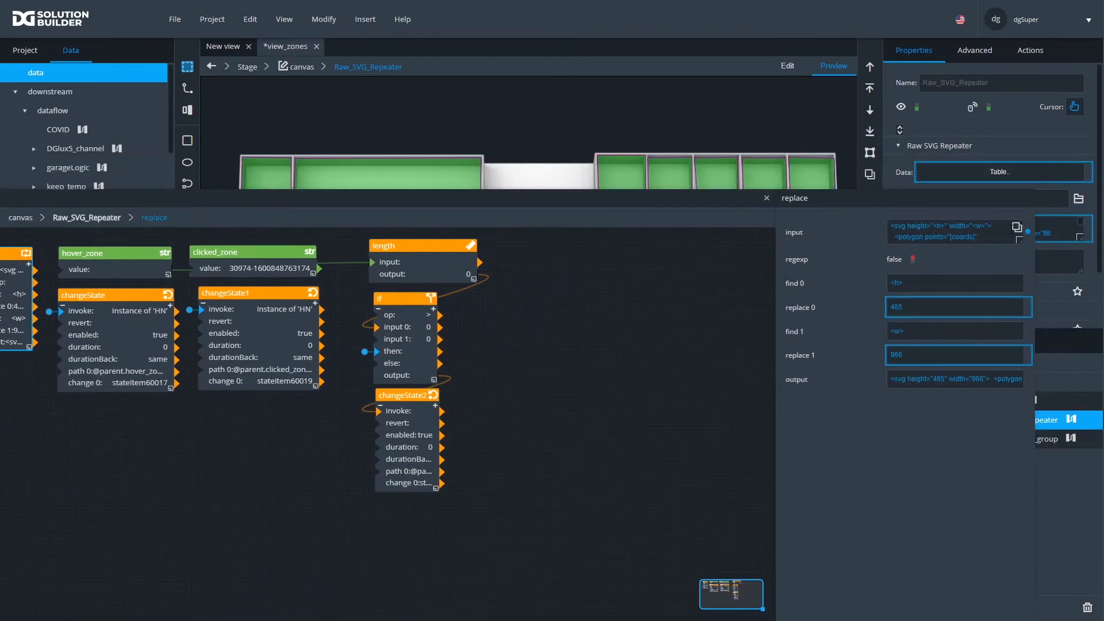
- Change the polygon's fill to [zone_color] in the replace block's SVG input, apply it, and close the dataflow
left_click(1016, 228)
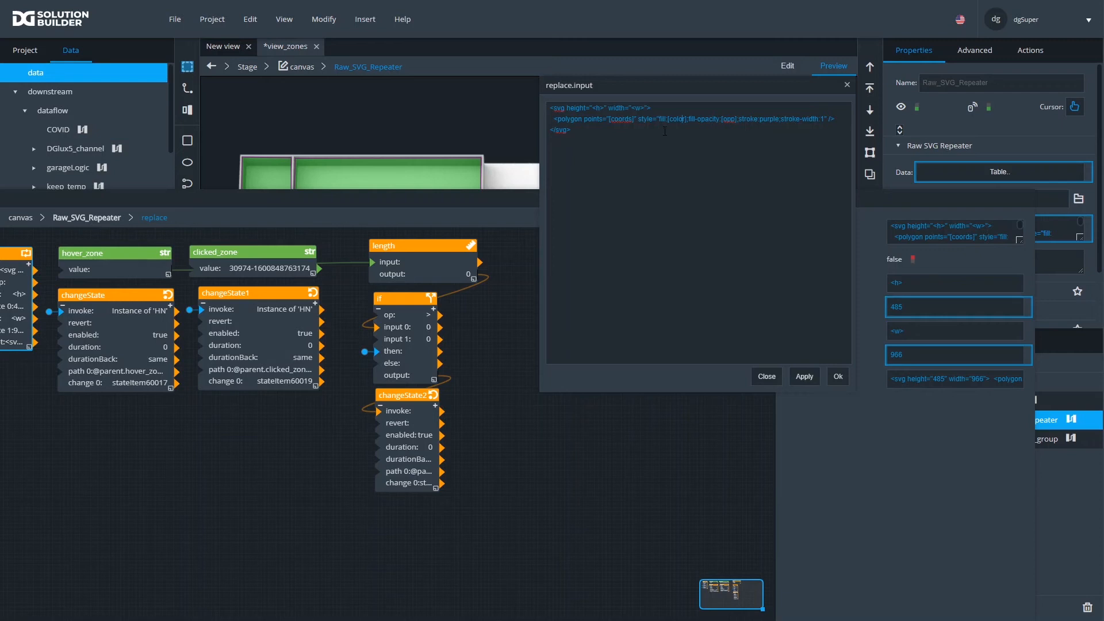
type("_")
key("BackSpace")
type("zone_")
left_click(831, 377)
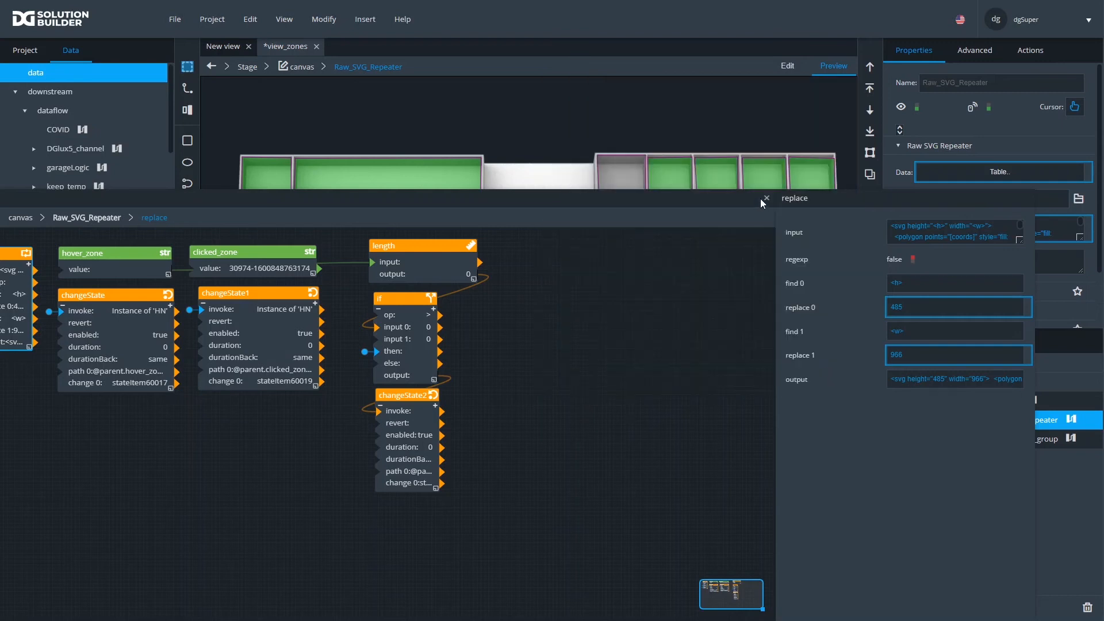
left_click(766, 199)
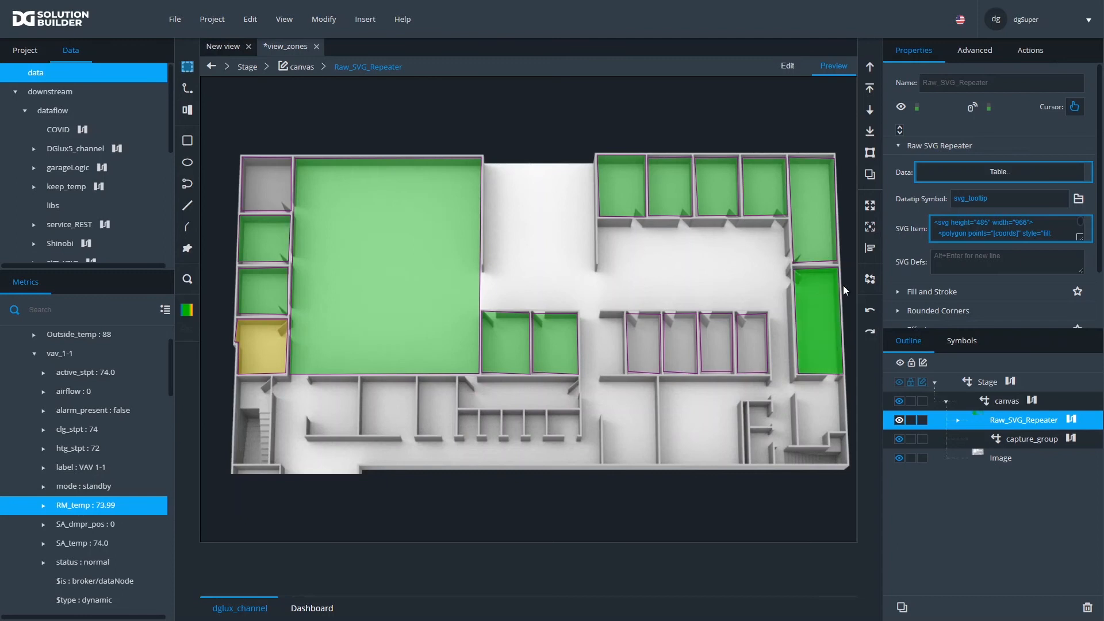
- In the page parameters' metric_config, move the range_gradient's first green stop to 55% and its yellow stop to 79%
left_click(324, 19)
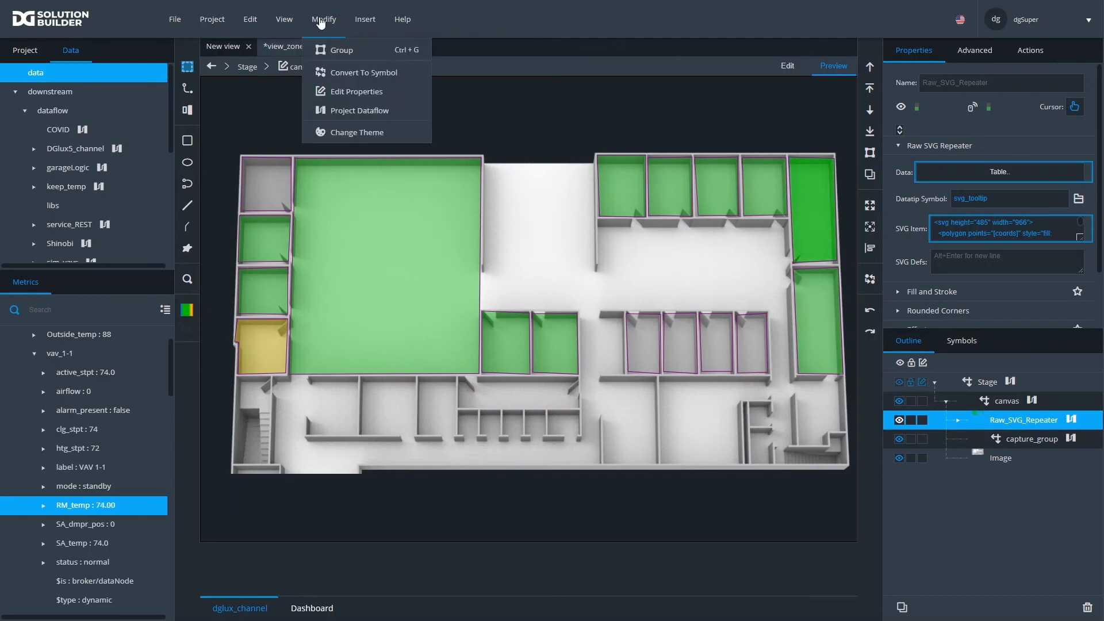
left_click(340, 93)
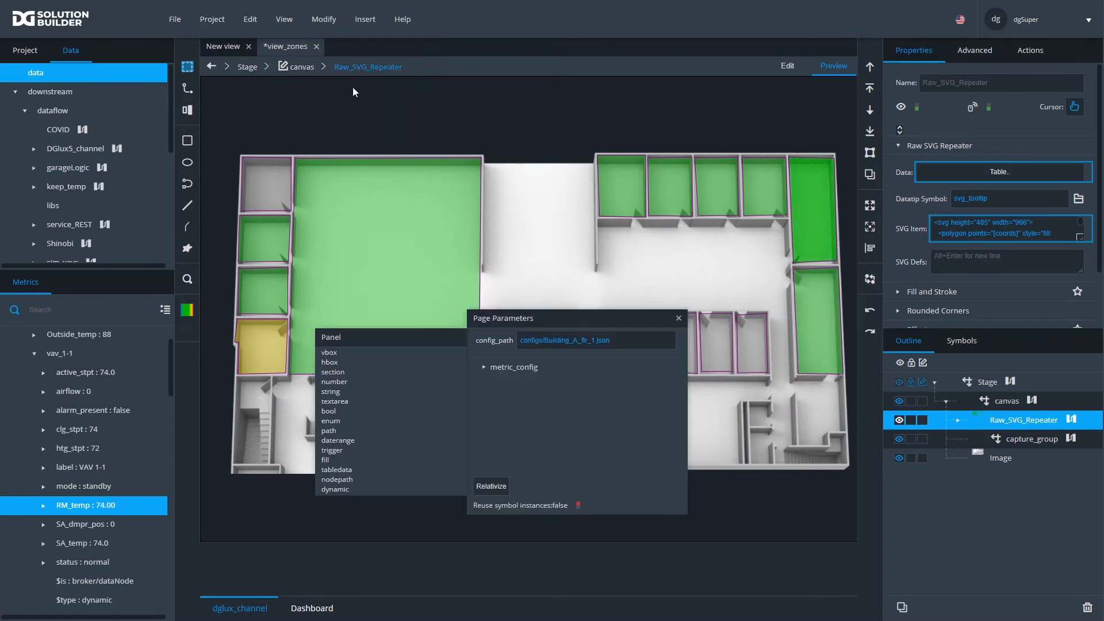
left_click(487, 369)
left_click_drag(535, 320, 626, 356)
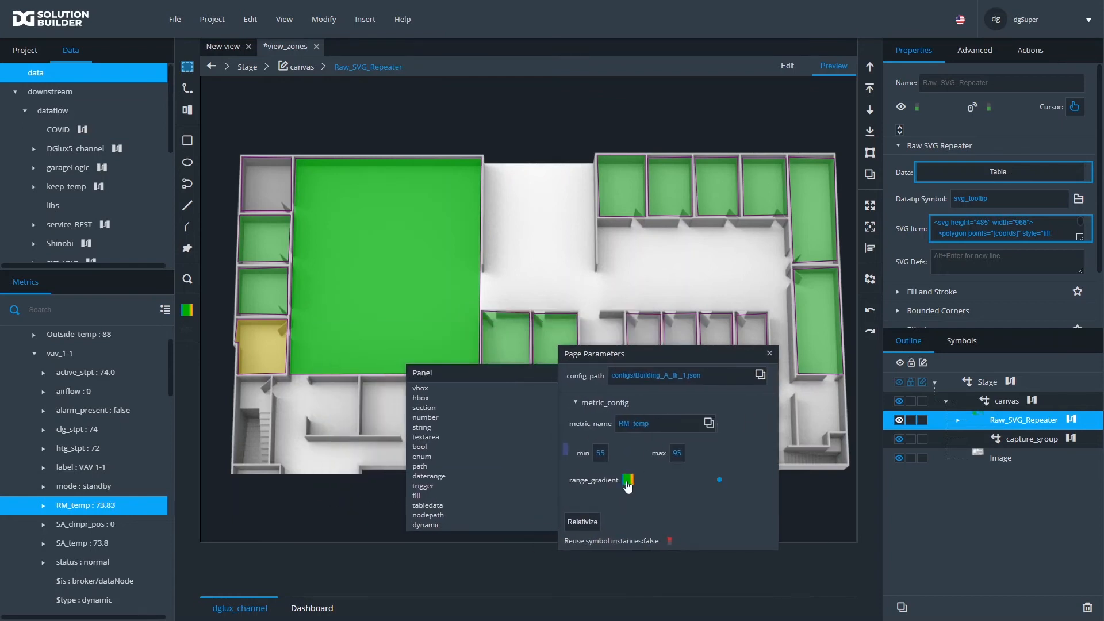
left_click(626, 481)
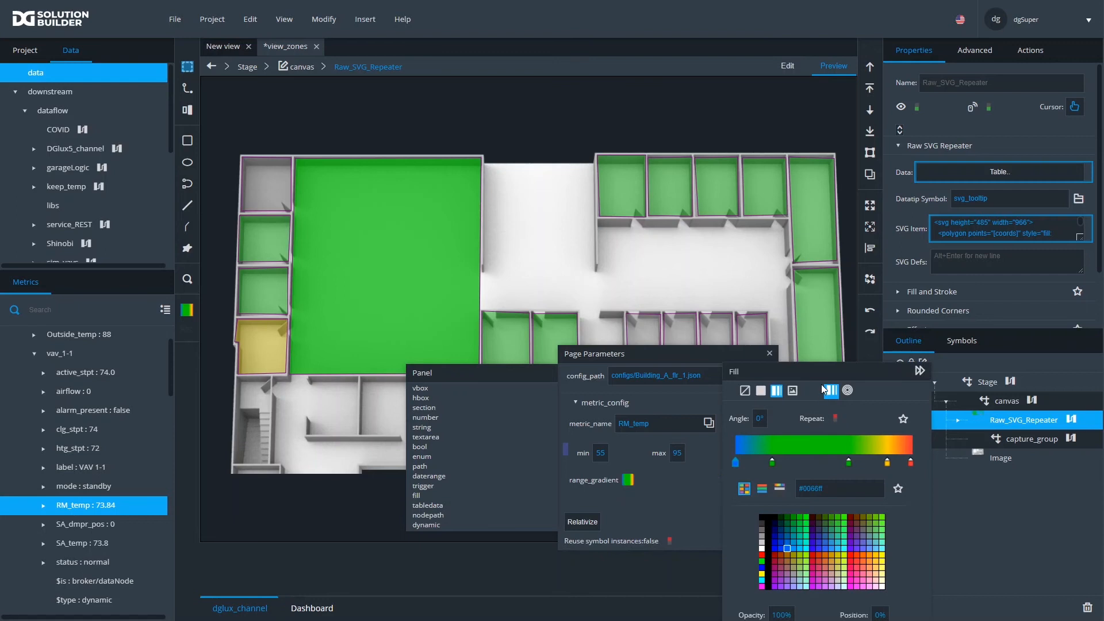
left_click_drag(772, 463, 809, 471)
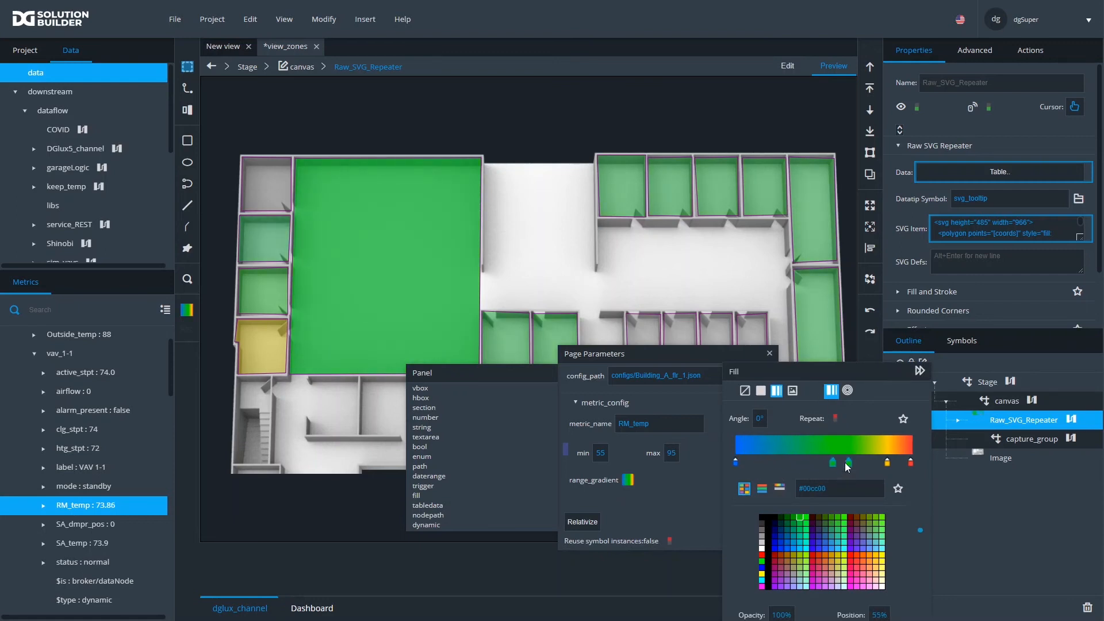
left_click_drag(888, 464, 878, 464)
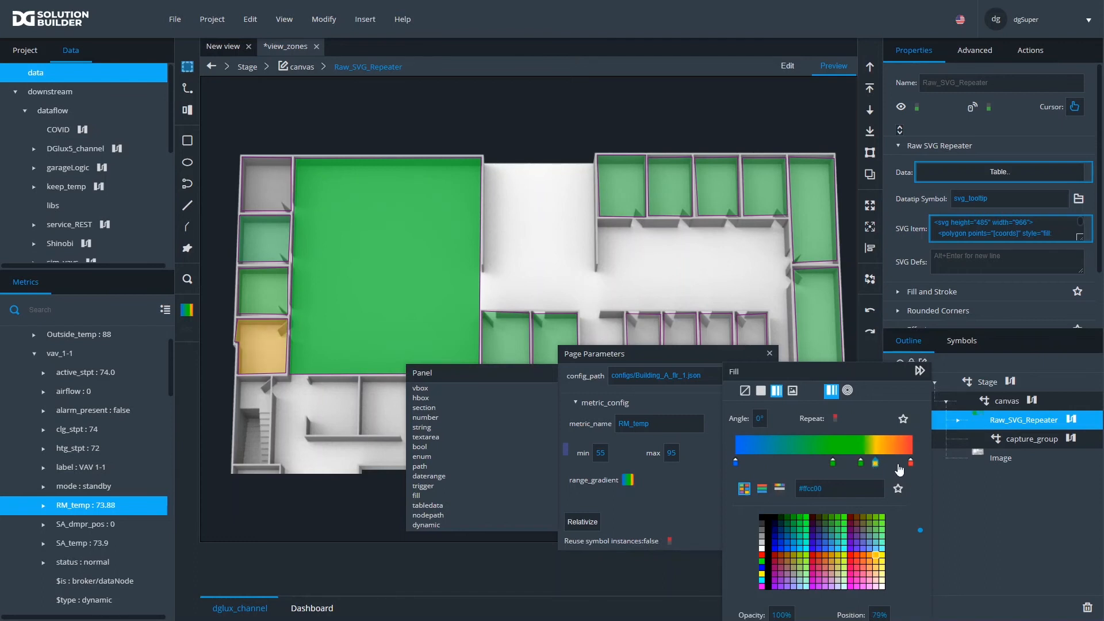
- Shift the gradient's second green and yellow stops slightly lower, and add a #ff3300 stop at 89%
left_click_drag(861, 462, 851, 465)
left_click(887, 464)
left_click(860, 558)
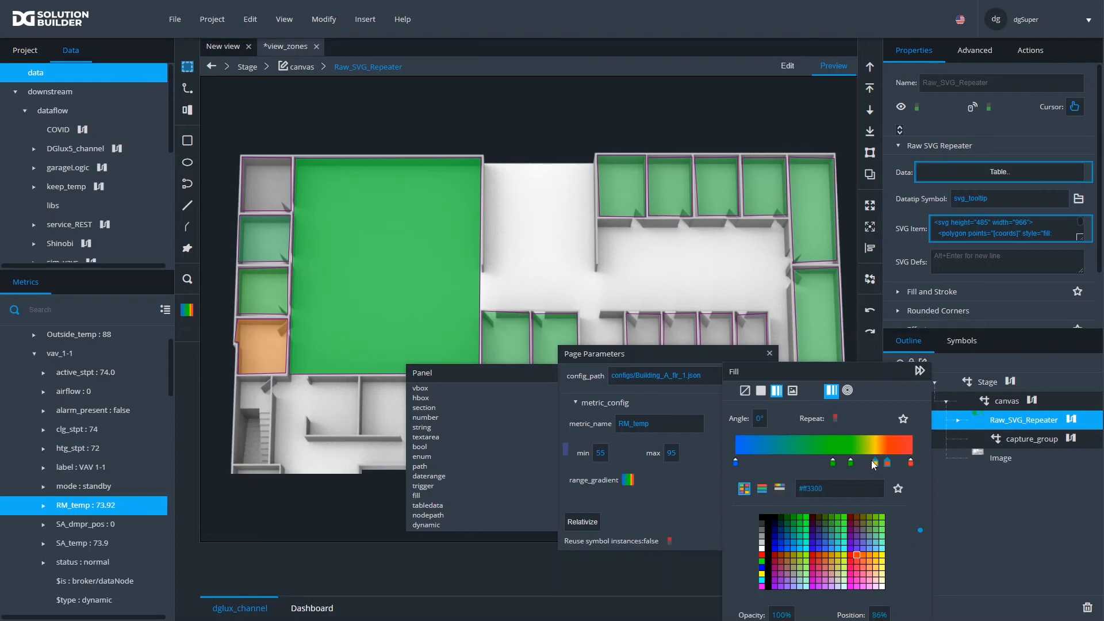
left_click_drag(876, 463, 895, 472)
left_click(892, 462)
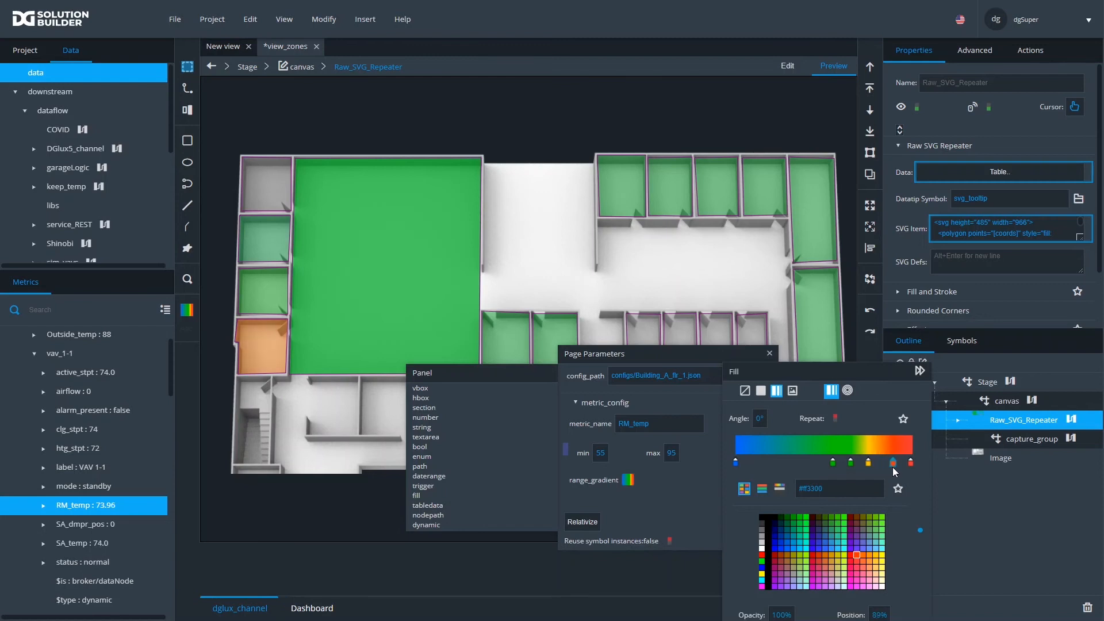
left_click(920, 371)
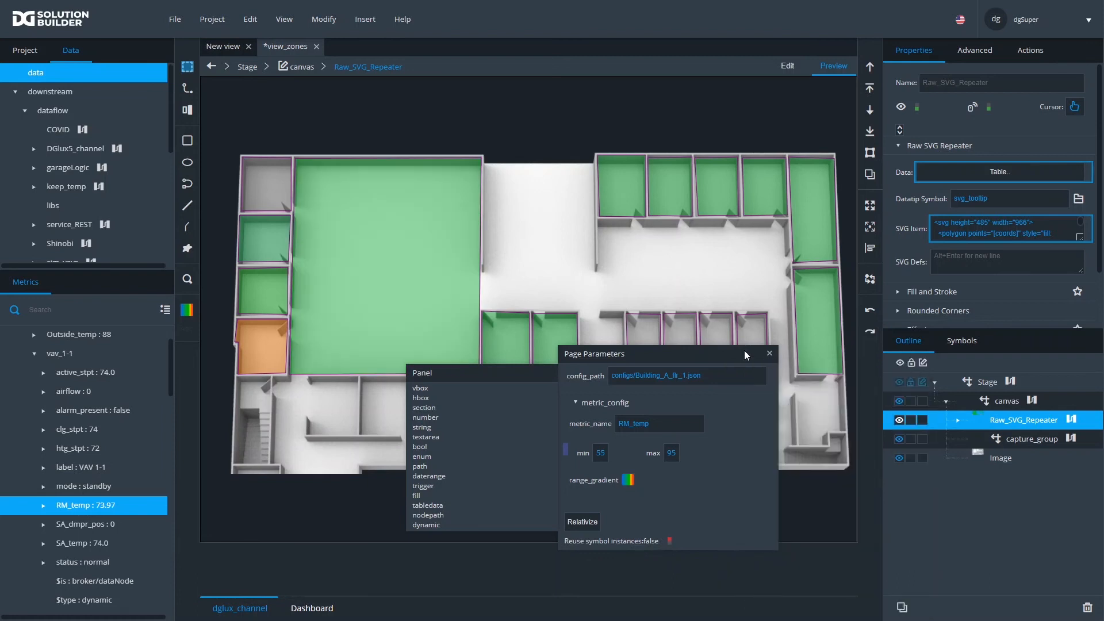
left_click(770, 353)
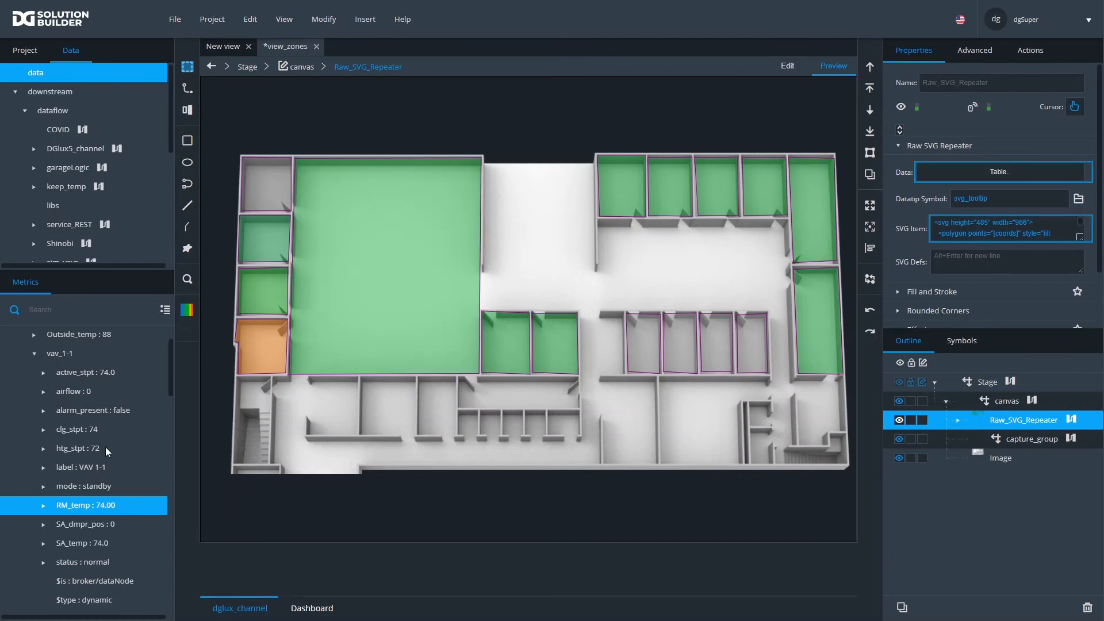
- Collapse vav_1-1 in the metrics tree, expand vav_1-2, and set its clg_stpt to 85
left_click(34, 354)
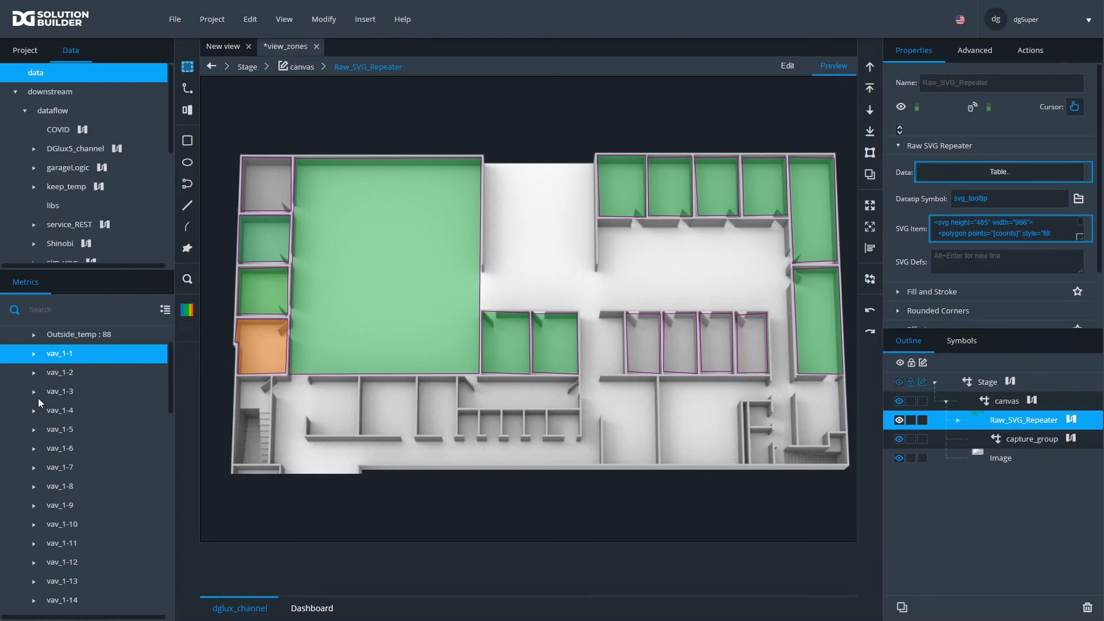
left_click(34, 373)
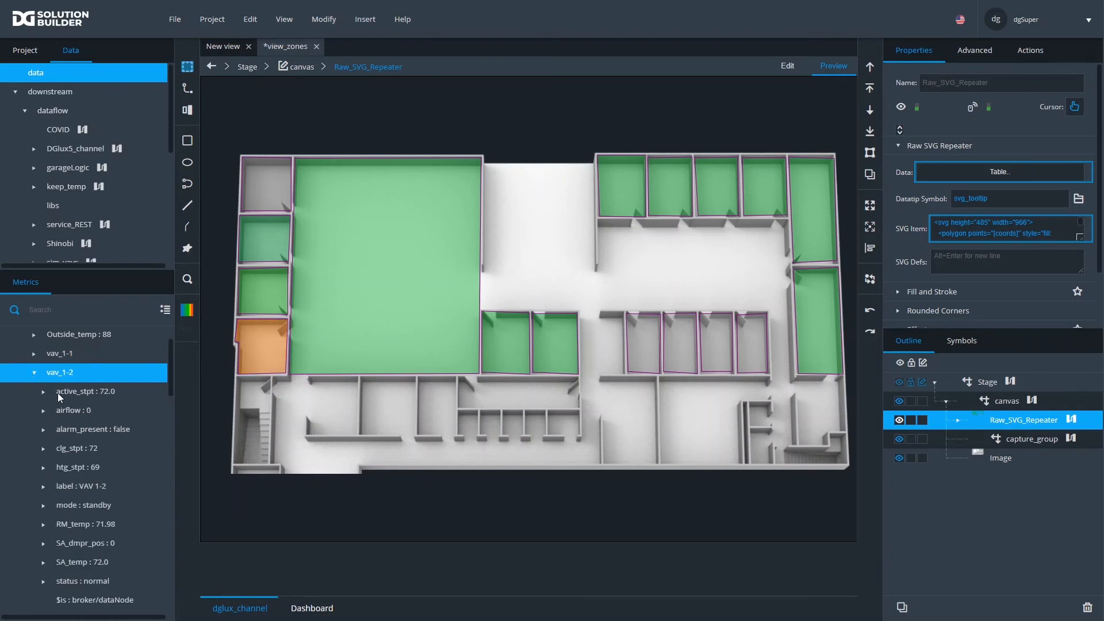
scroll(116, 426, "down", 1)
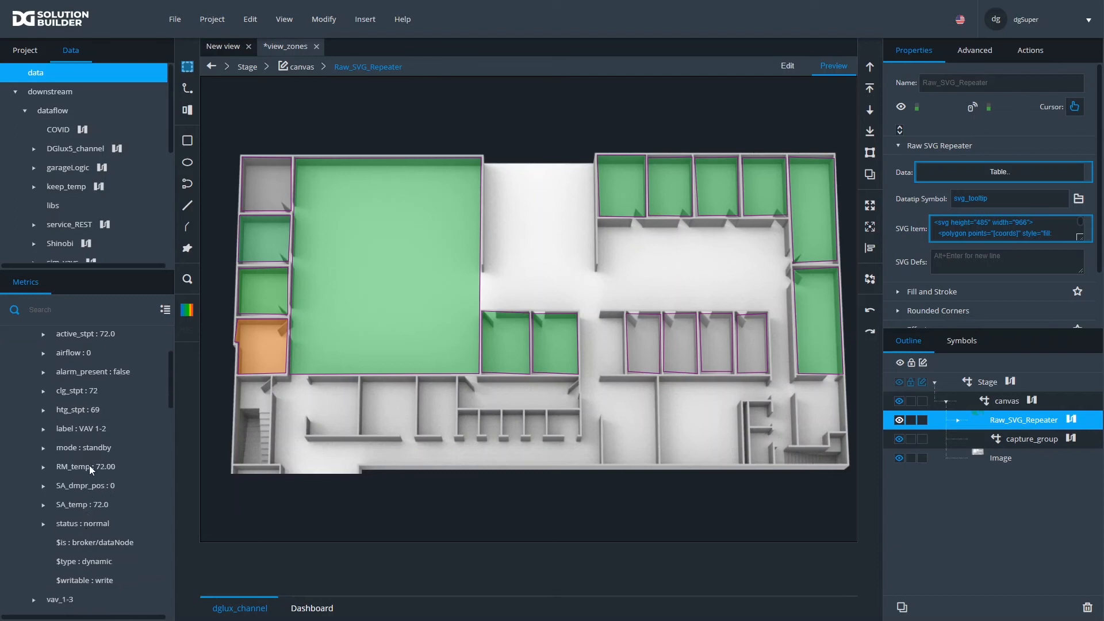
left_click(77, 392)
right_click(77, 392)
mouse_move(99, 405)
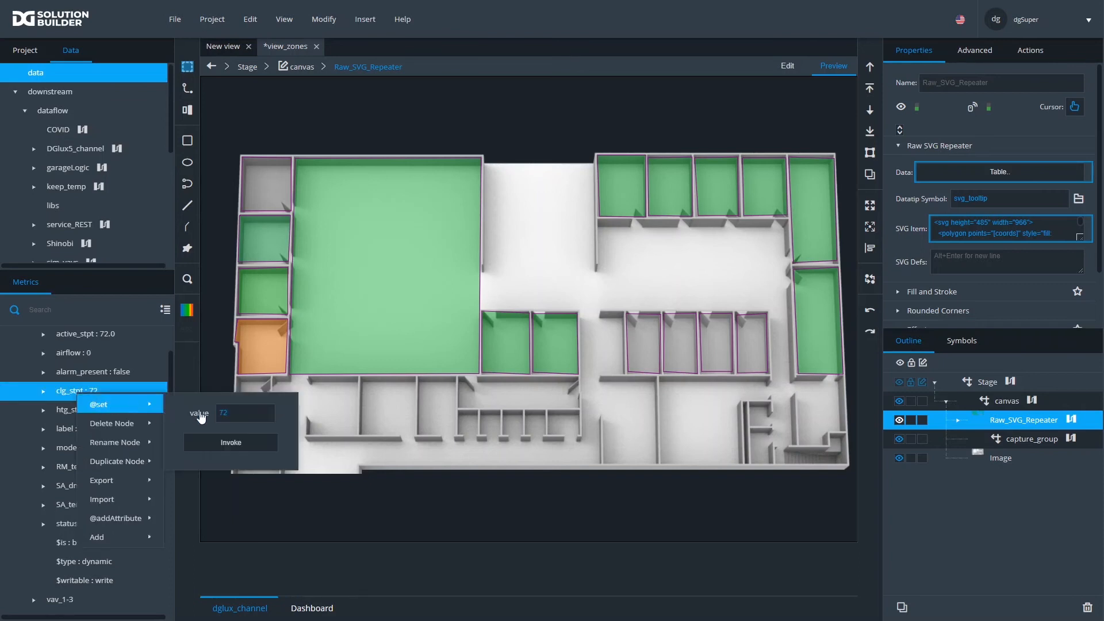
left_click(237, 412)
type("85")
left_click(236, 441)
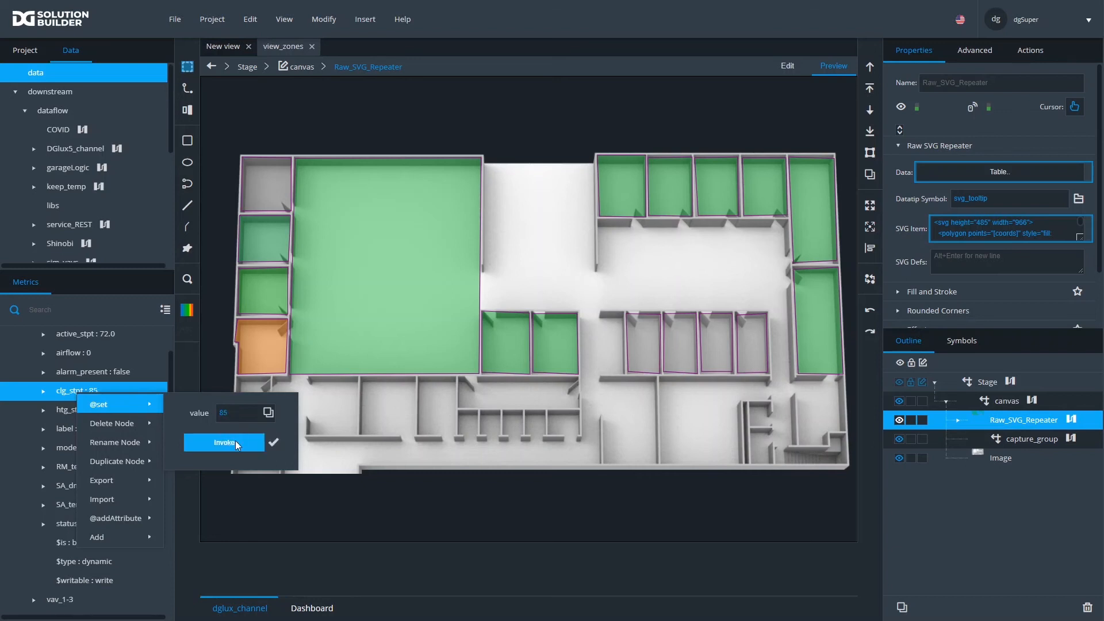
- Set the htg_stpt metric of vav_1-2 to 80
left_click(54, 416)
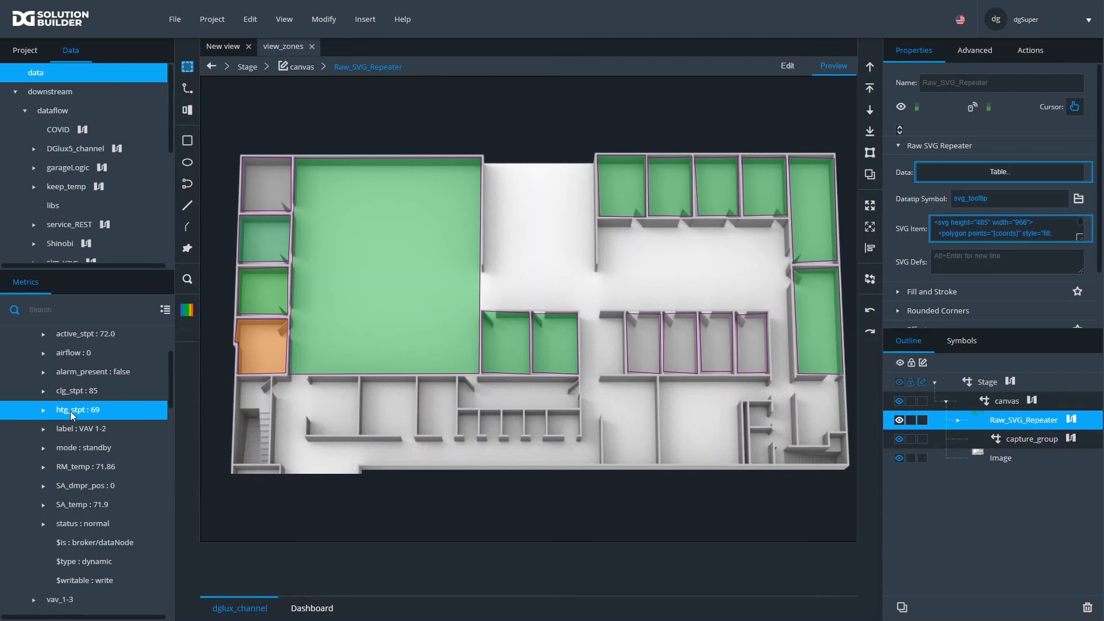
right_click(70, 412)
mouse_move(124, 427)
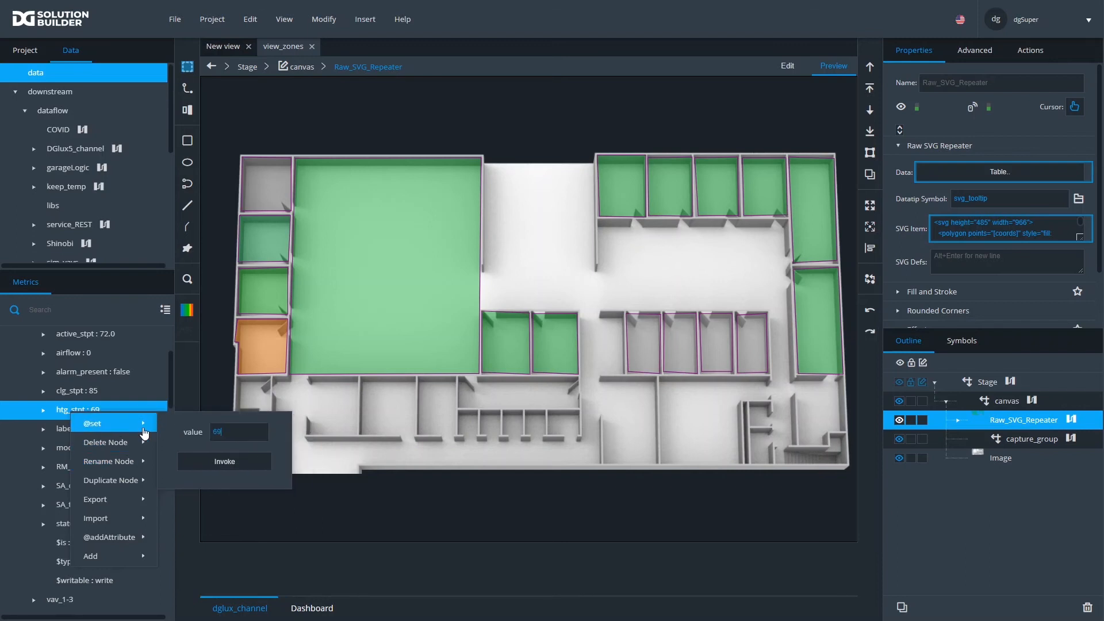
double_click(236, 435)
type("80")
left_click(219, 459)
mouse_move(92, 461)
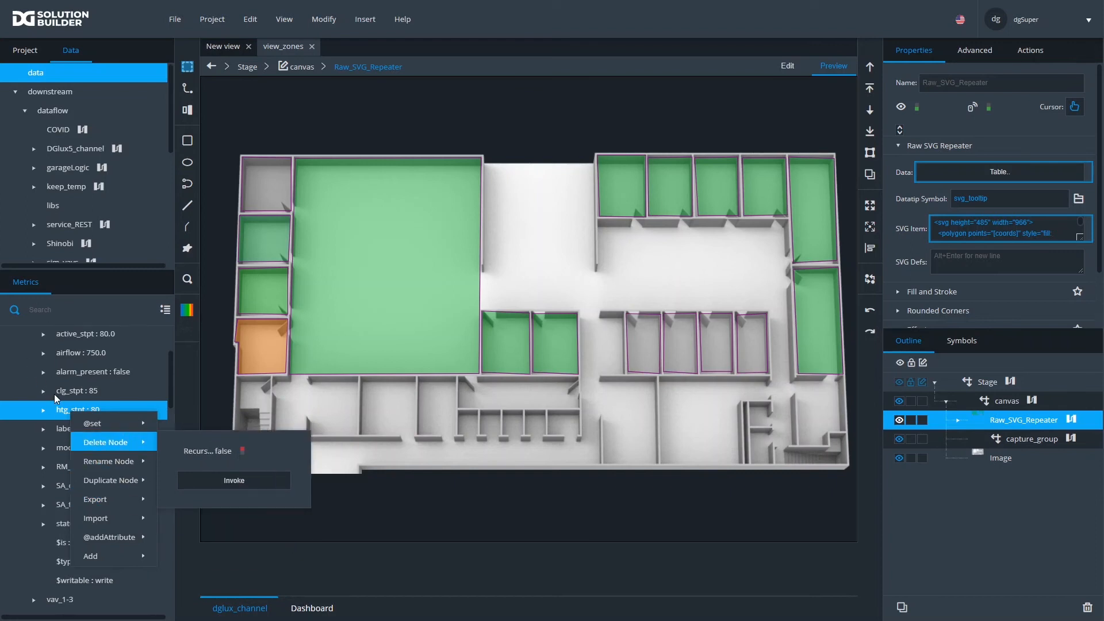
left_click(20, 434)
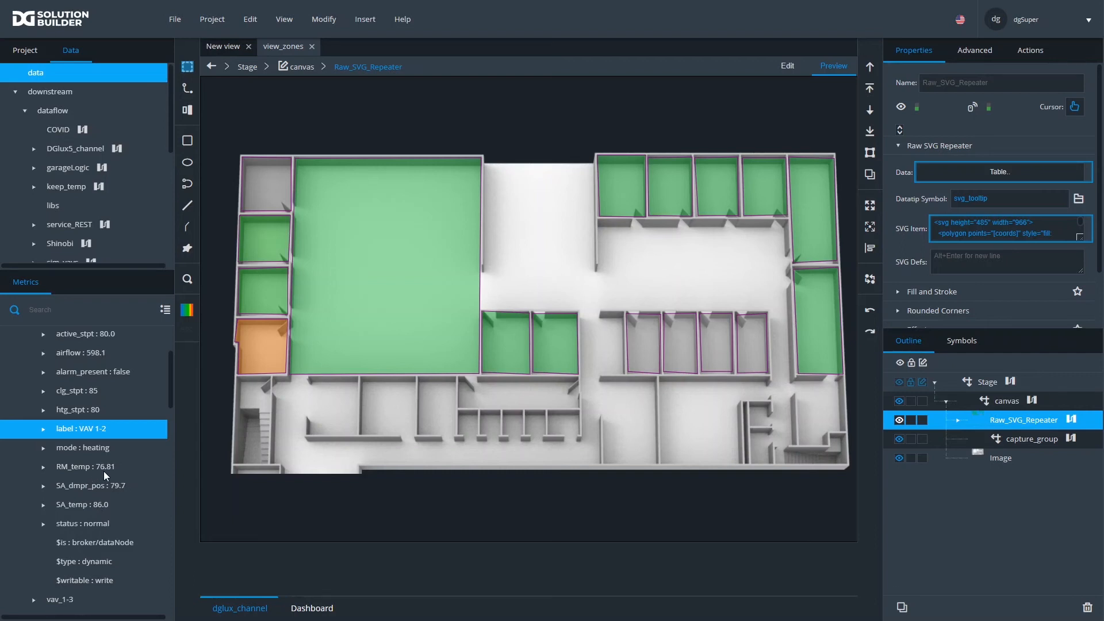
- Examine the Raw_SVG_Repeater's data table, widening the path column to find the vav_1-2 row and check its value_out and color
left_click(999, 173)
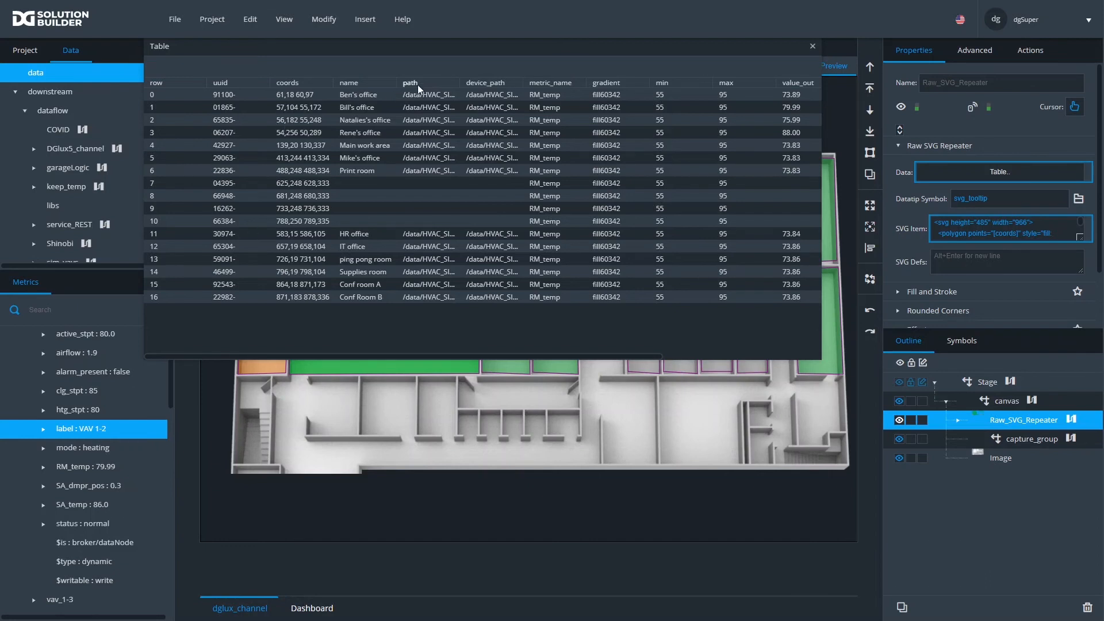
left_click_drag(458, 82, 459, 83)
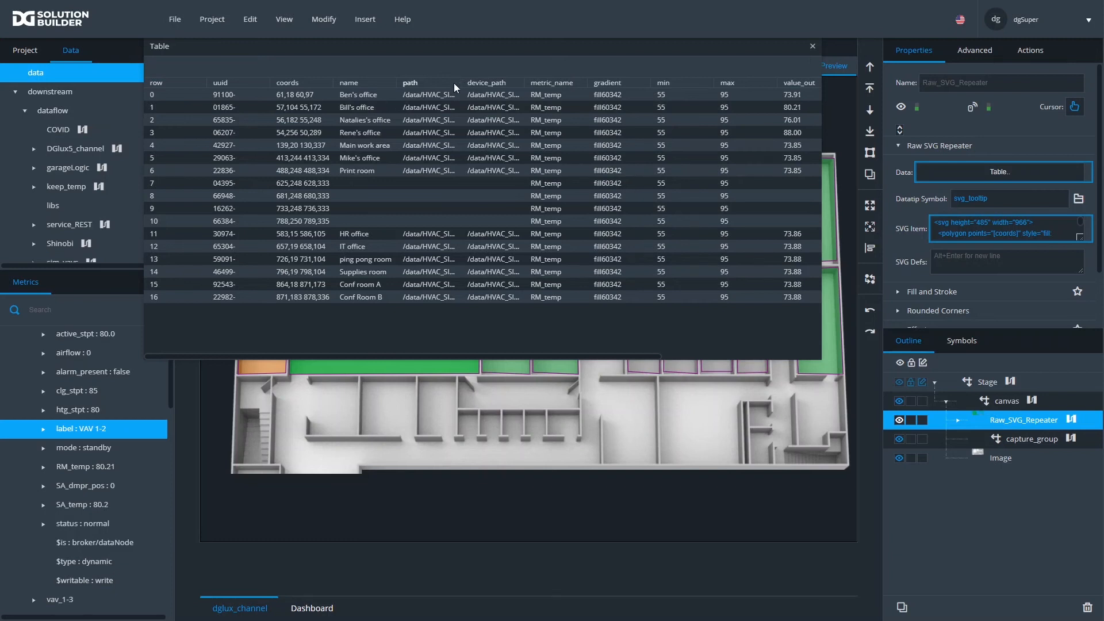
left_click_drag(459, 83, 533, 86)
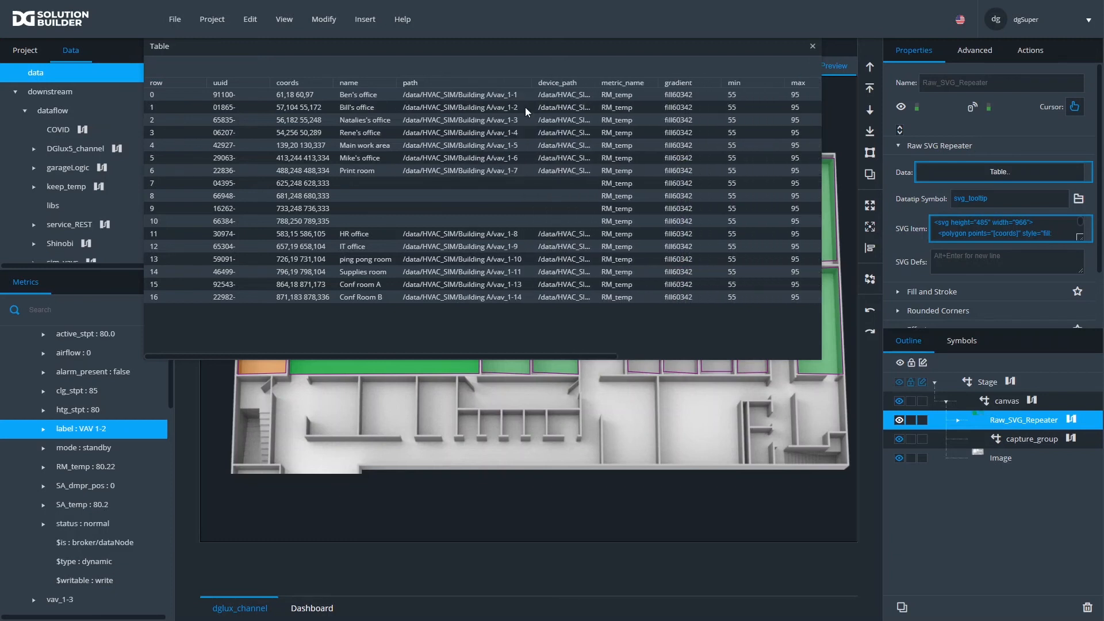
left_click(521, 109)
left_click_drag(507, 355, 662, 365)
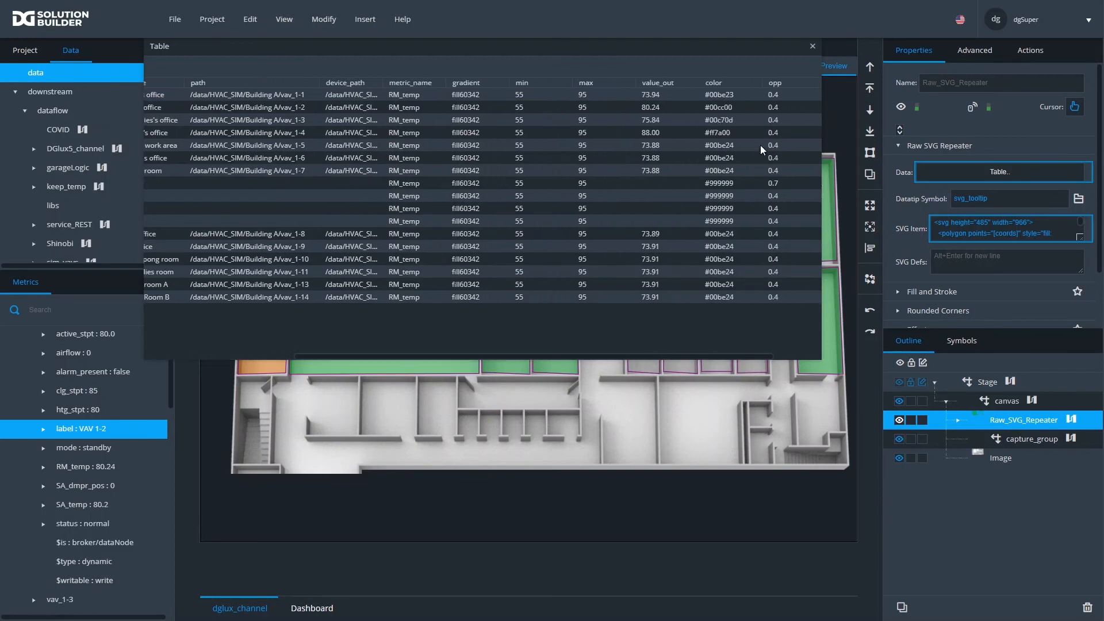
left_click(719, 107)
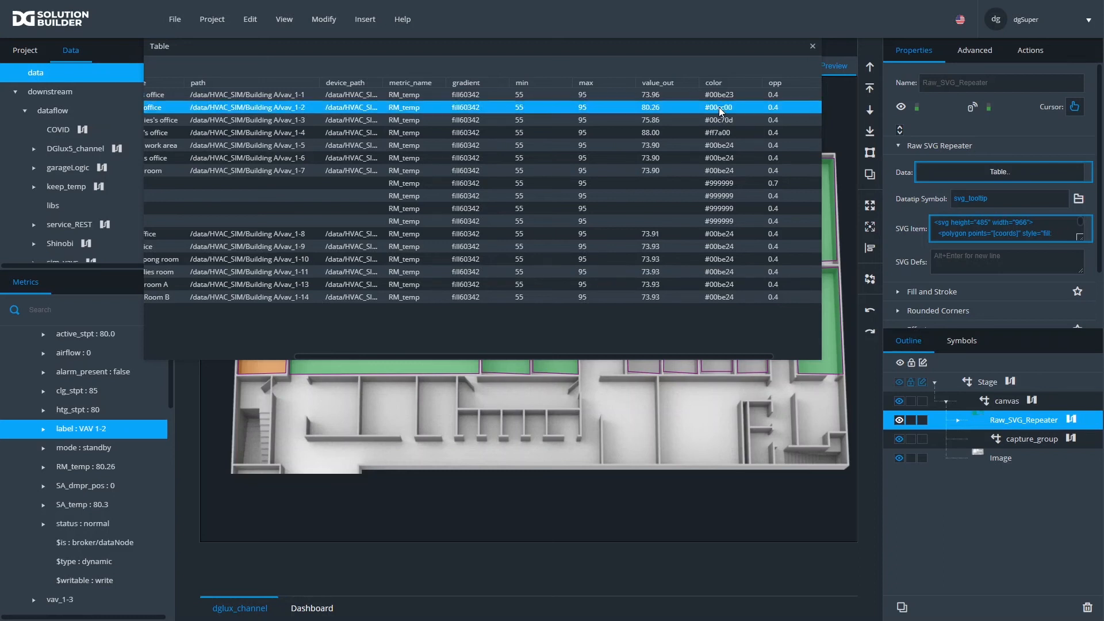
left_click_drag(722, 49, 744, 307)
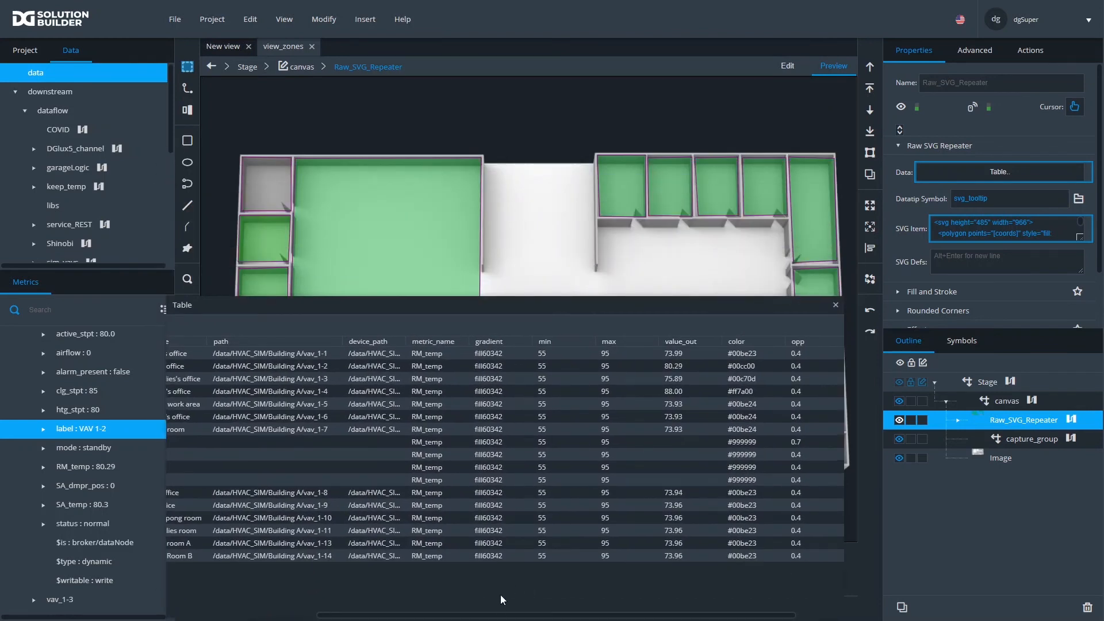
left_click_drag(500, 615, 321, 617)
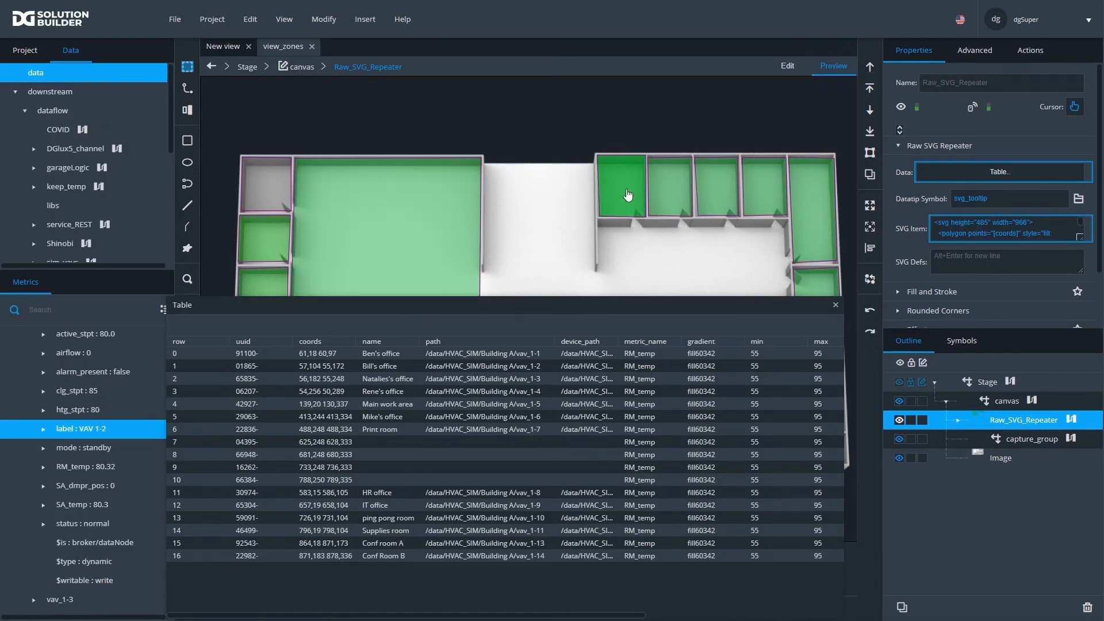
left_click(836, 305)
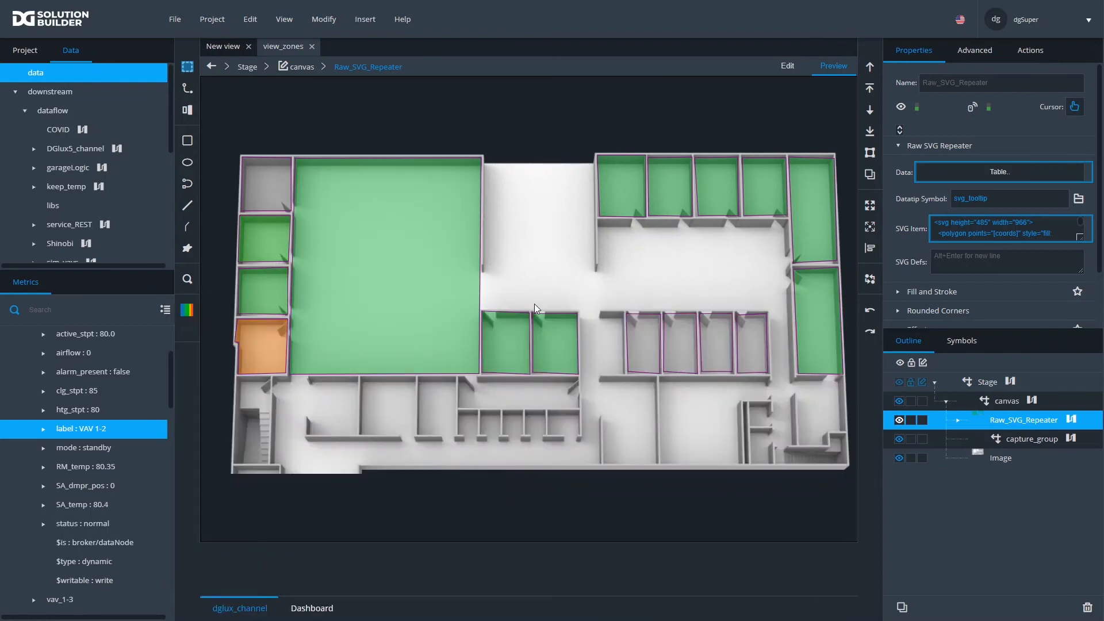
left_click(959, 421)
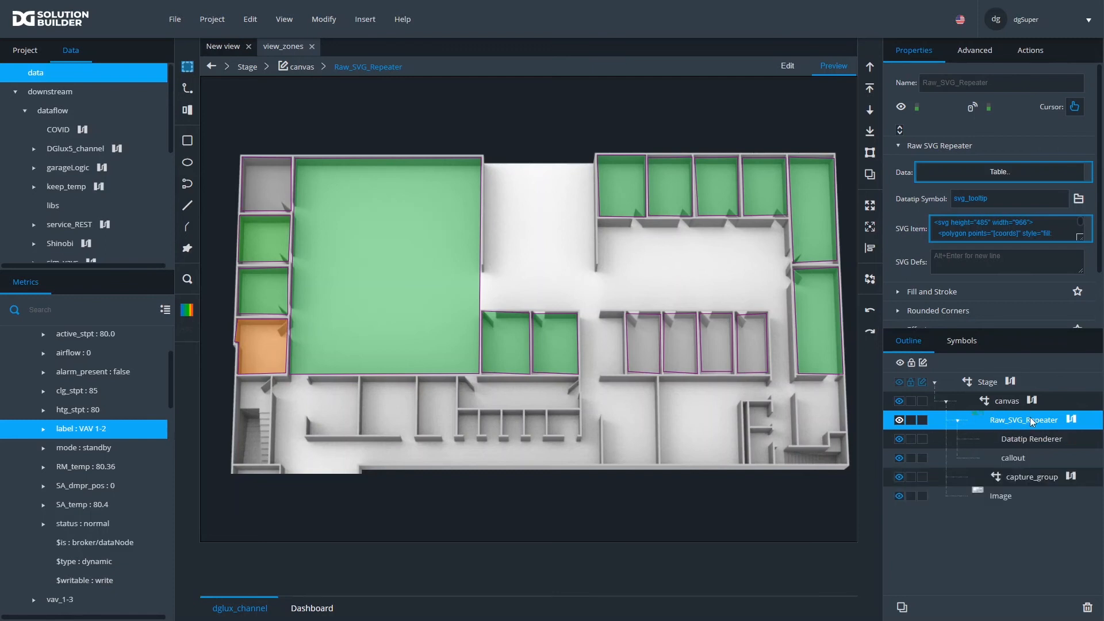
left_click(1070, 419)
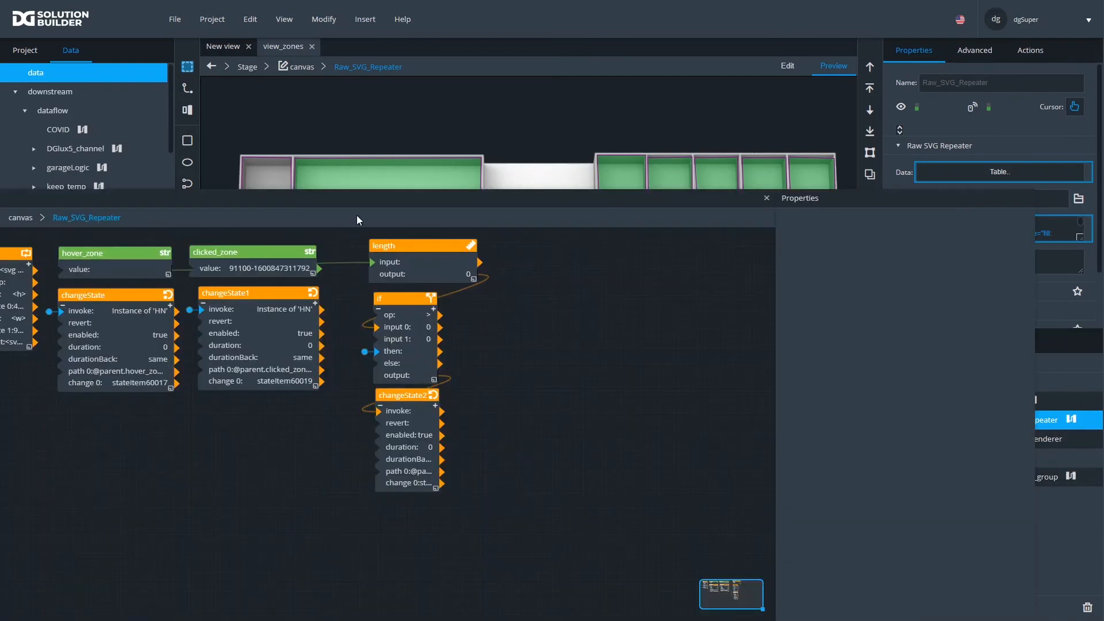
left_click_drag(357, 202, 463, 195)
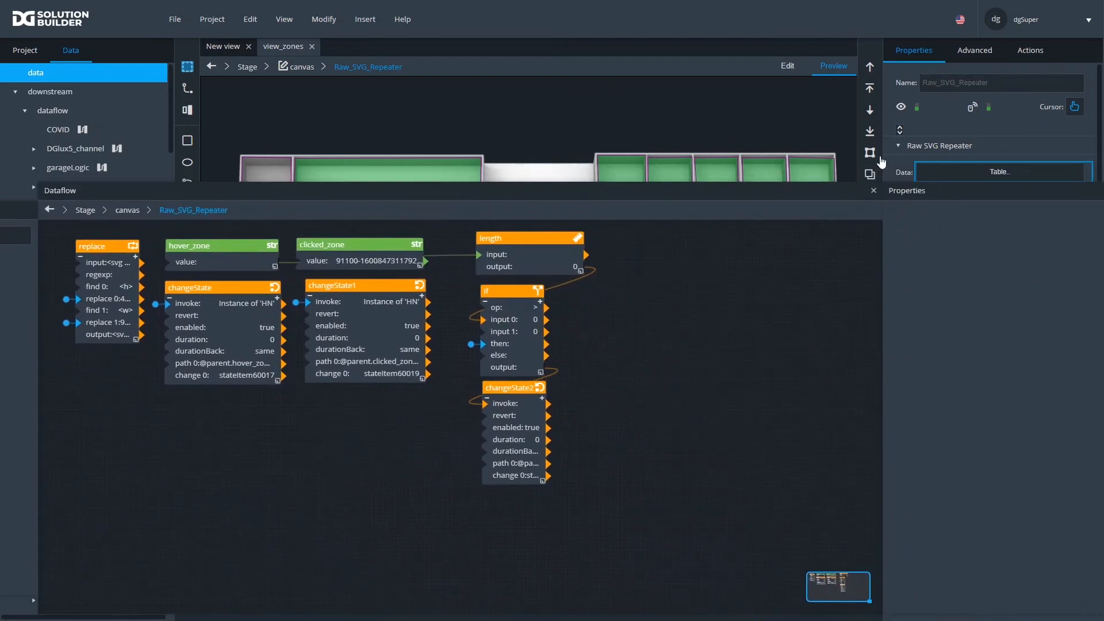
left_click(874, 190)
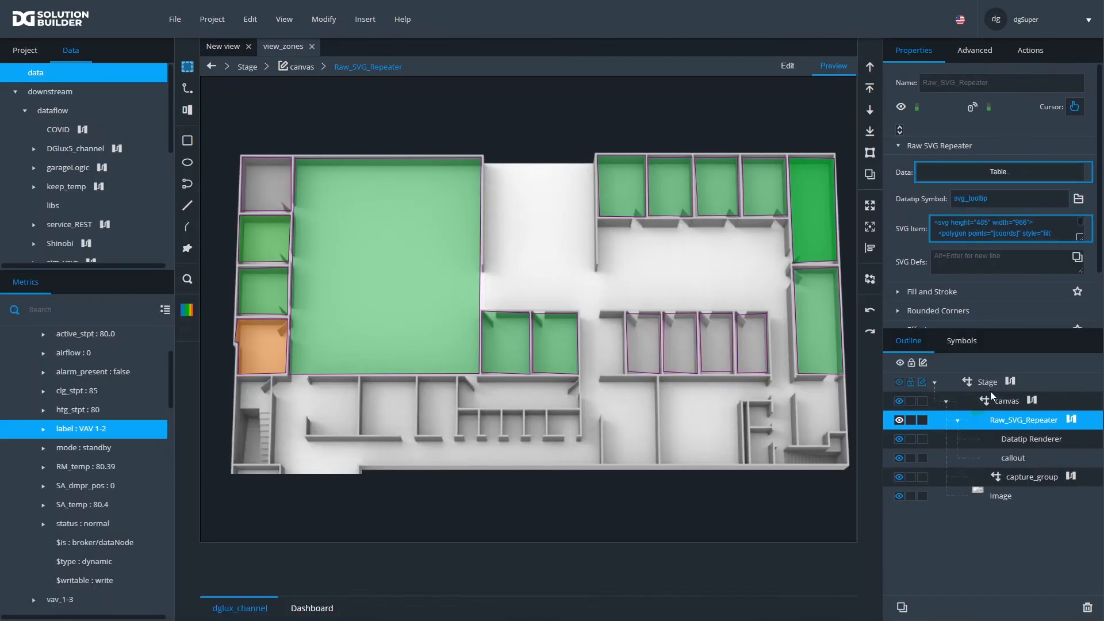
- Open the canvas dataflow and examine the repeater block's data table, including the vav_1-2 row
left_click(1031, 399)
left_click(443, 305)
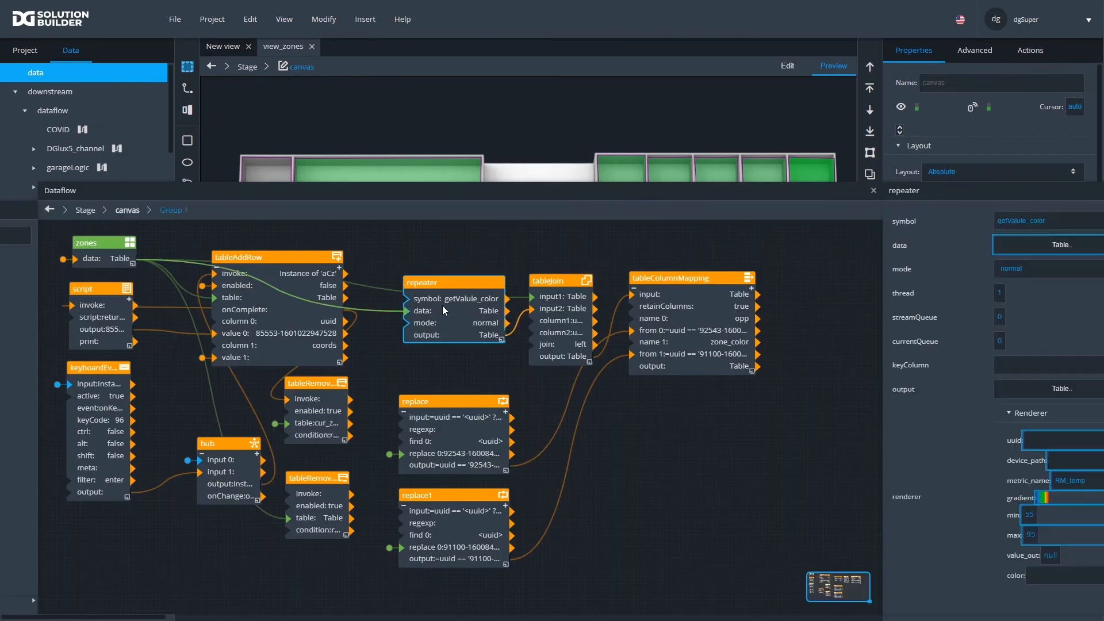
left_click(1038, 244)
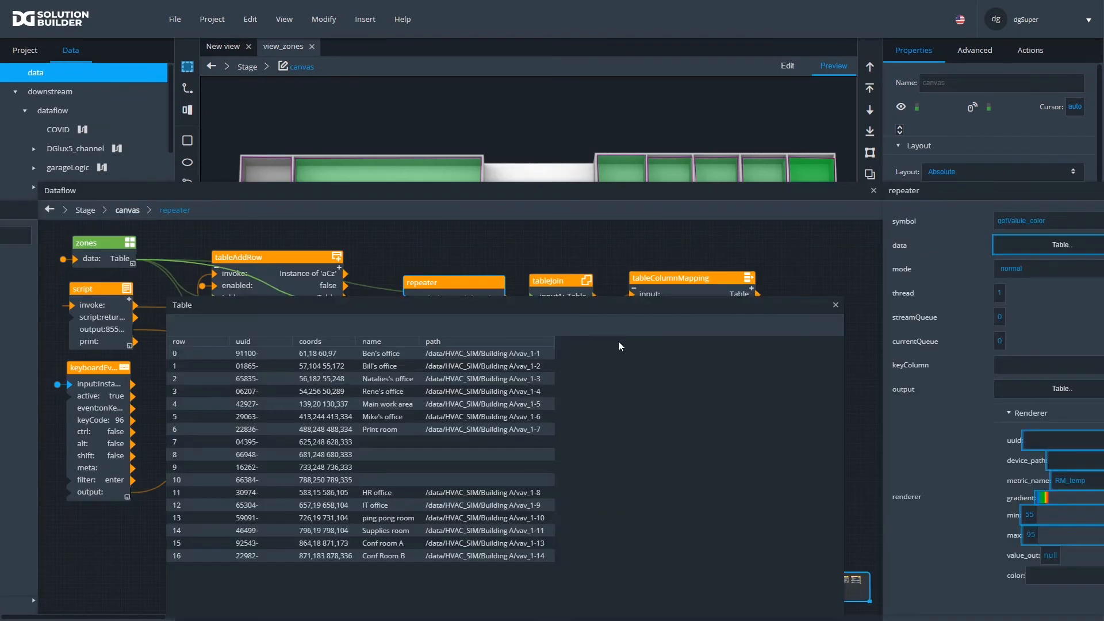
left_click(306, 369)
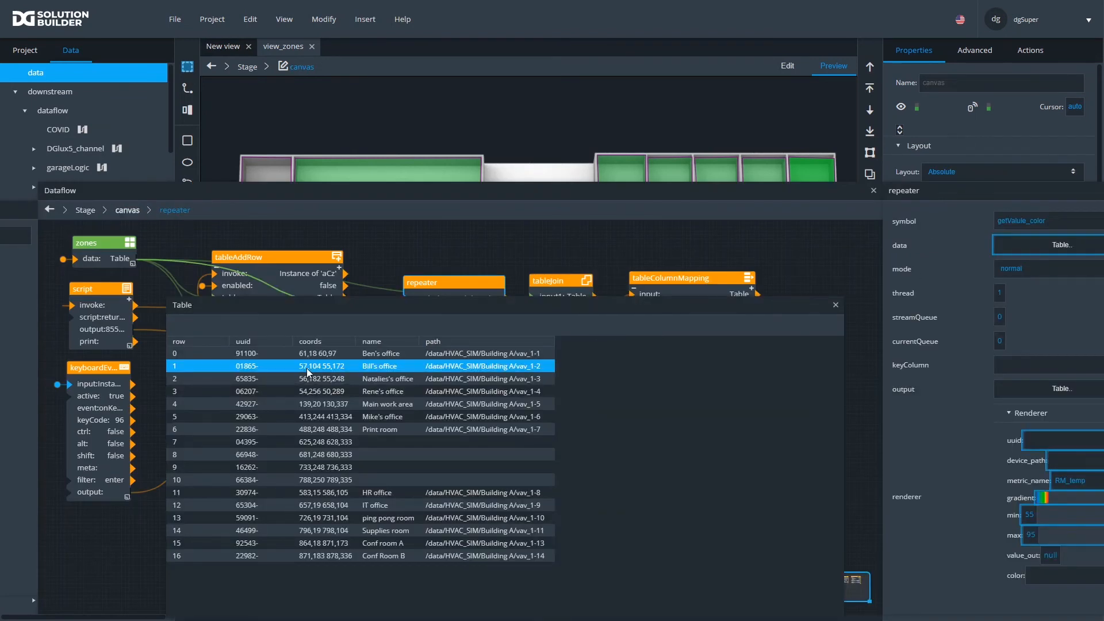
left_click(836, 306)
- Open the repeater's getValule_color symbol for editing at level 1 and examine its if and gradientMapping blocks
right_click(468, 318)
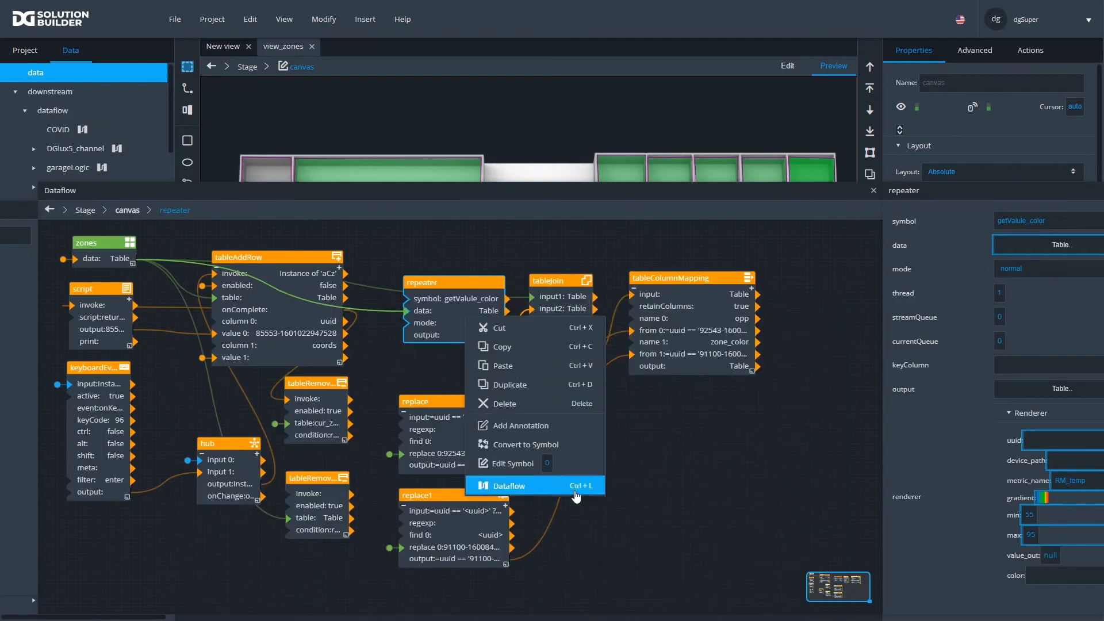
left_click(547, 464)
type("1")
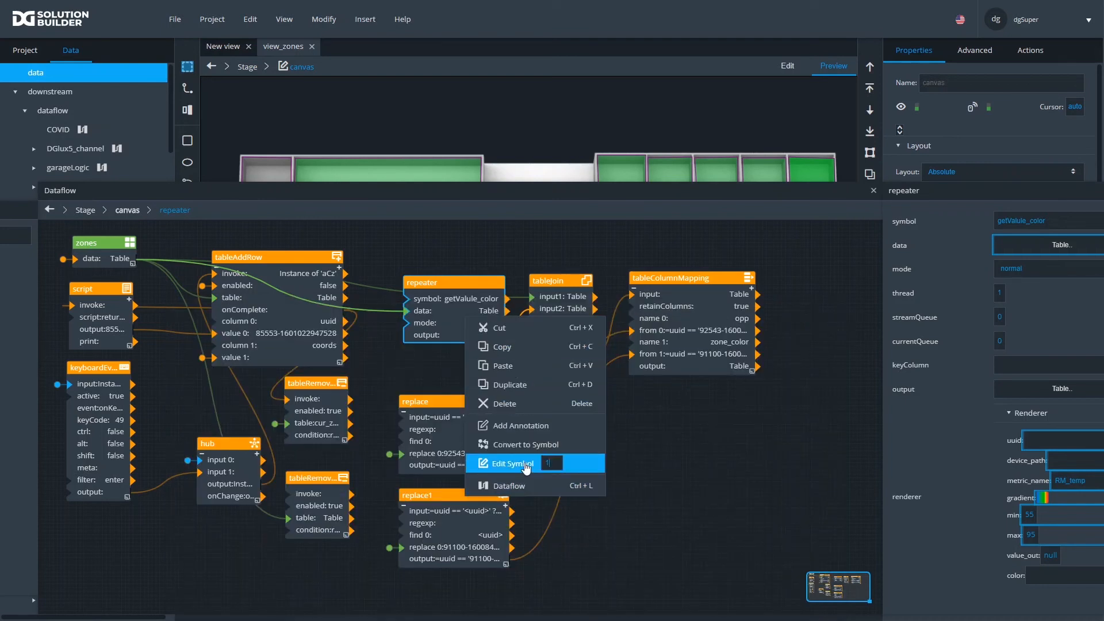
left_click(522, 466)
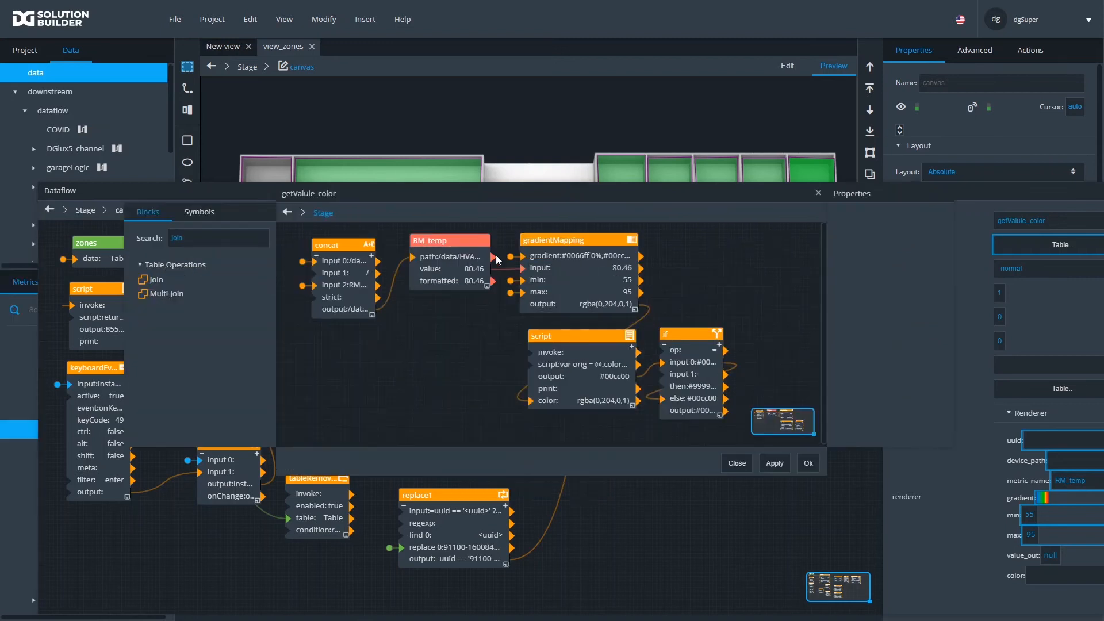
left_click(687, 335)
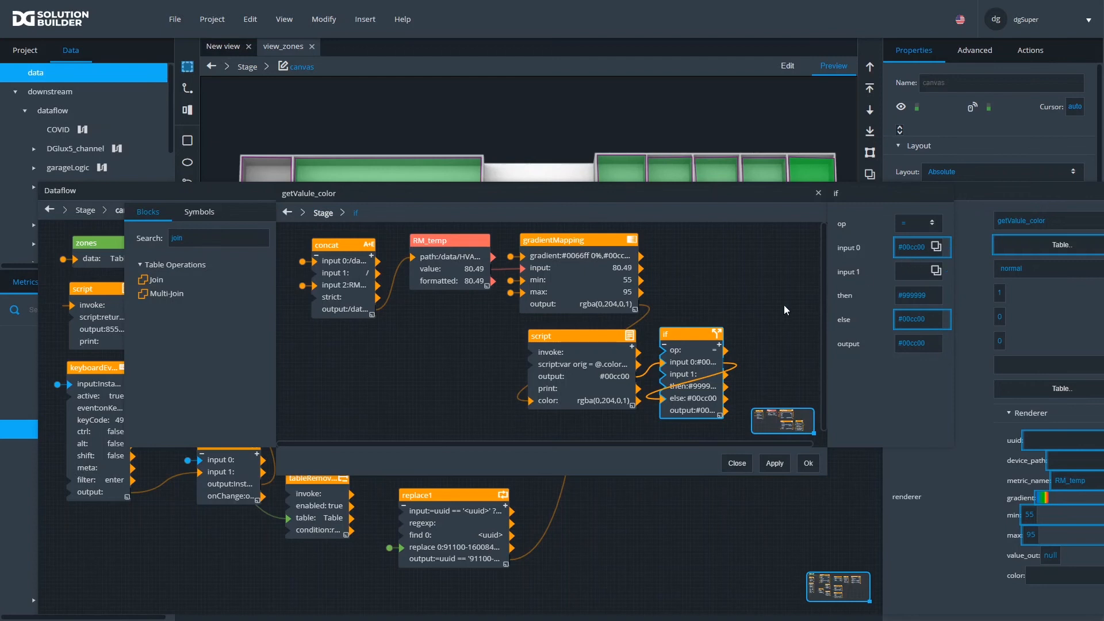
left_click(595, 283)
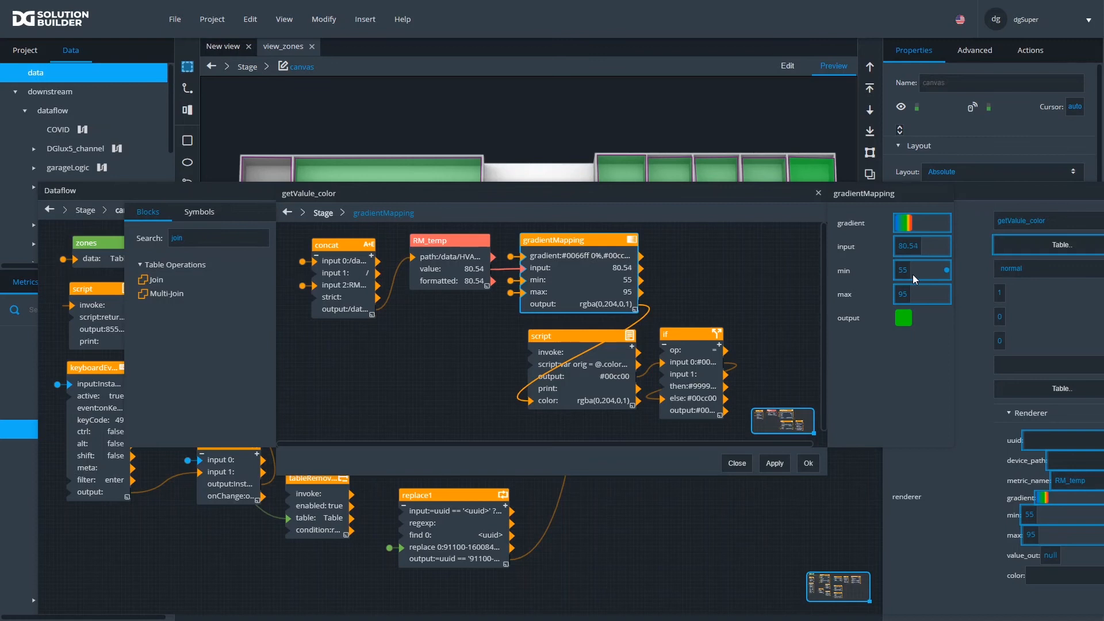
- Adjust the range_gradient under metric_config in the page parameters, placing the yellow #ffcc00 stop at 71%
left_click(321, 23)
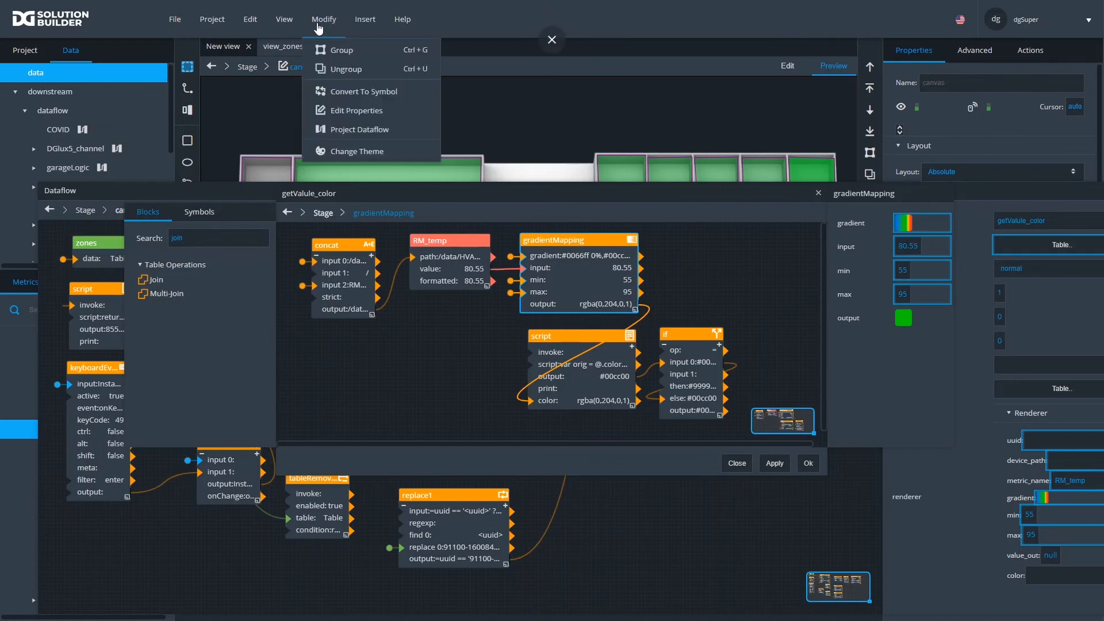
left_click(341, 111)
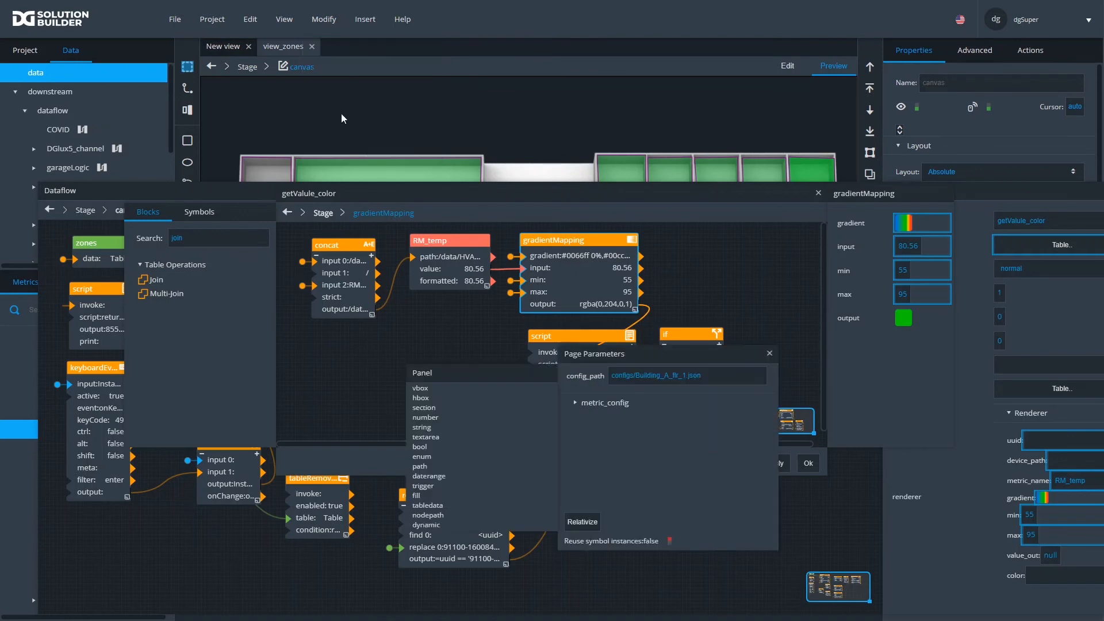
left_click(575, 403)
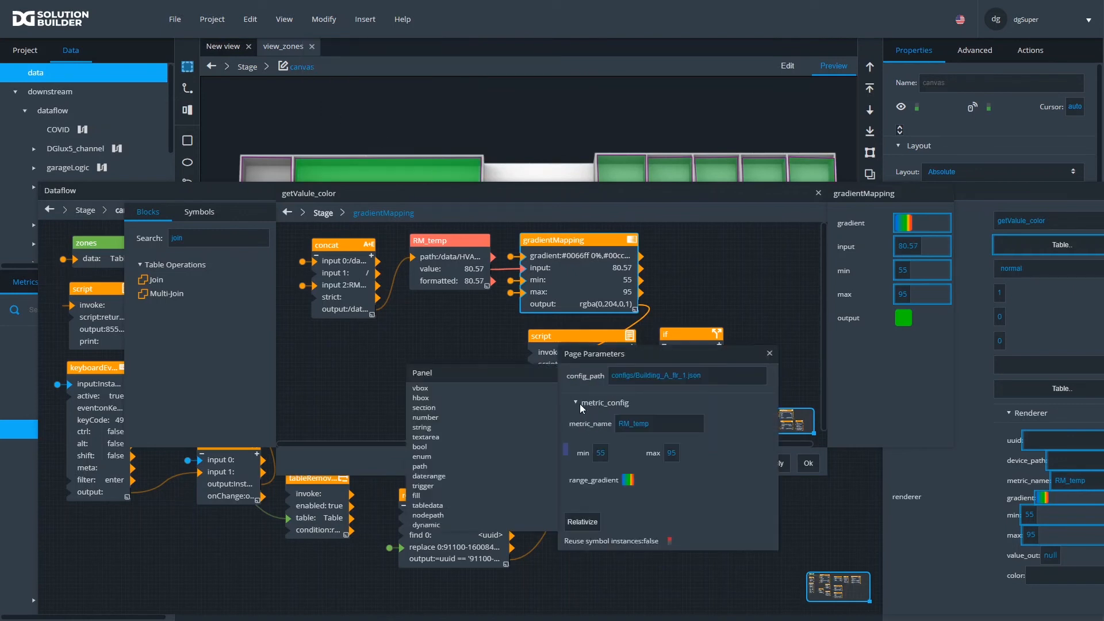
left_click(627, 481)
left_click_drag(822, 464, 852, 465)
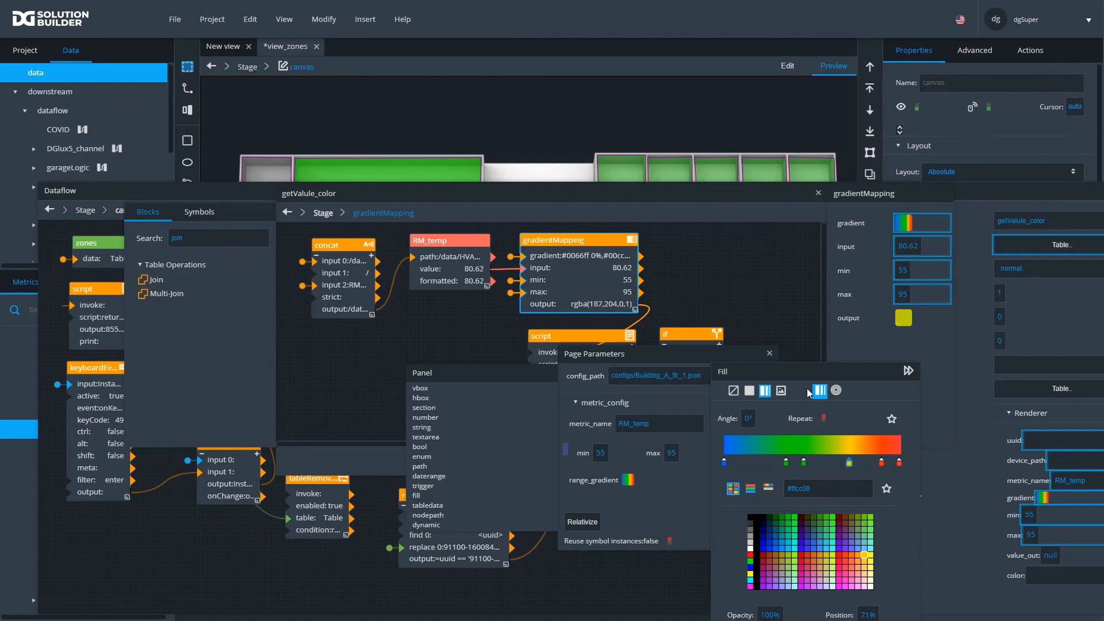
left_click(758, 192)
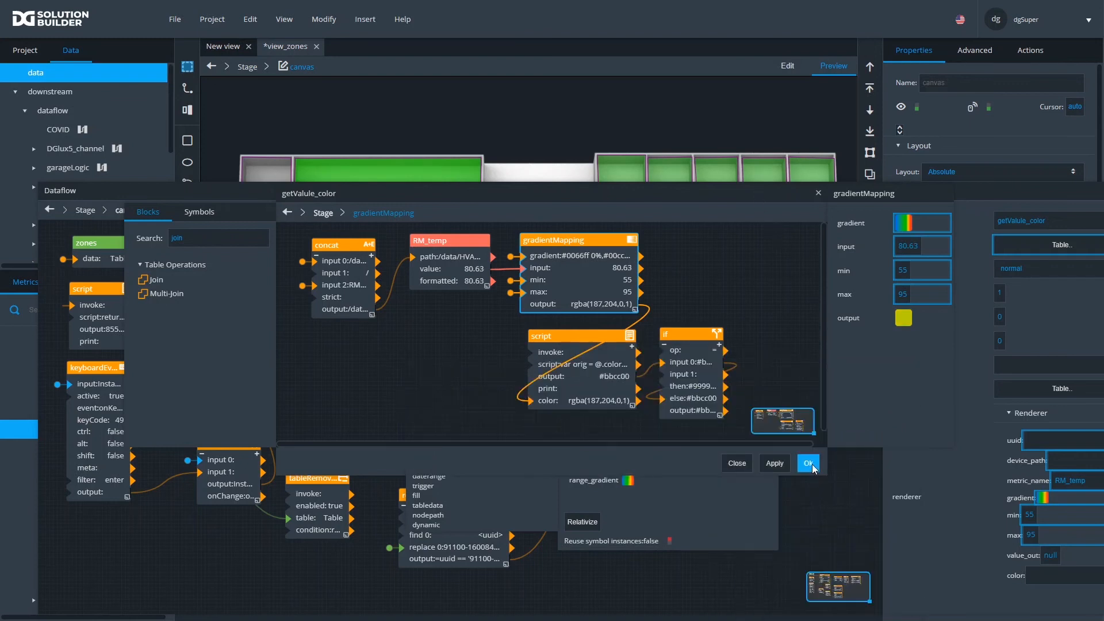
- Confirm the getValule_color symbol editor and close the page parameters and dataflow windows to view the floor plan
left_click(809, 464)
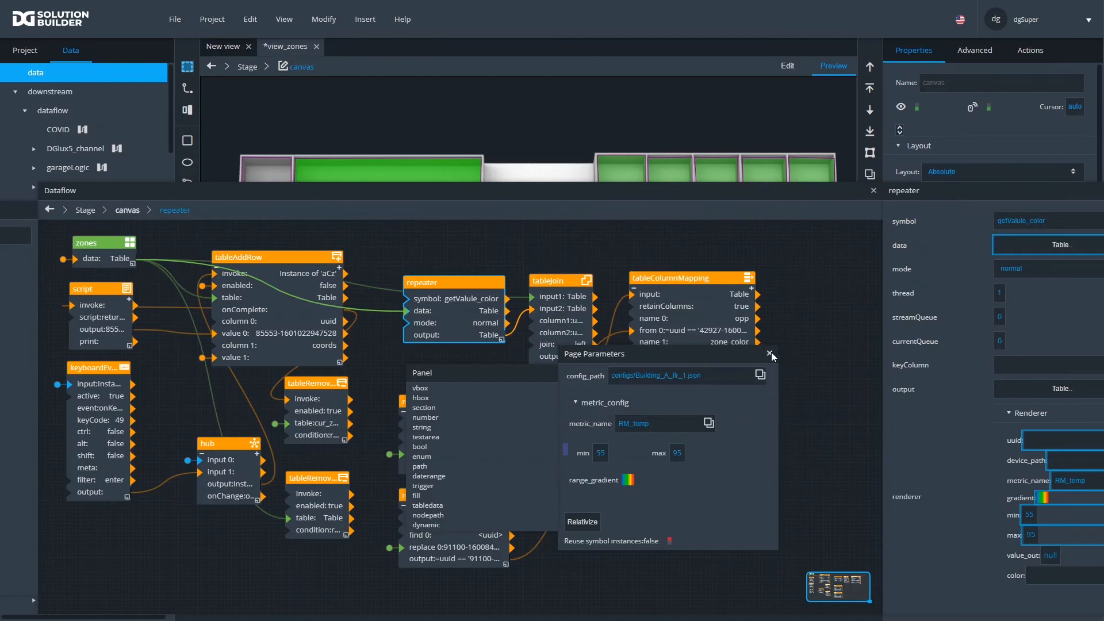
left_click(769, 352)
left_click(873, 191)
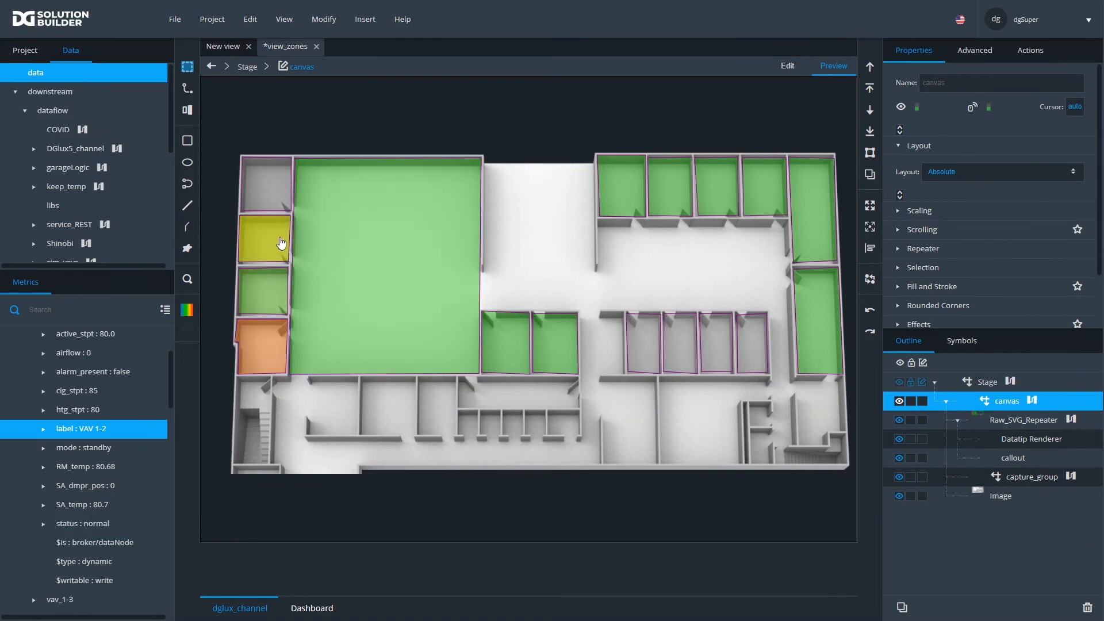
- Retune the page's range_gradient with the first green stop at 23%, the second green slightly lower, and yellow at about 69%
left_click(321, 26)
left_click(359, 110)
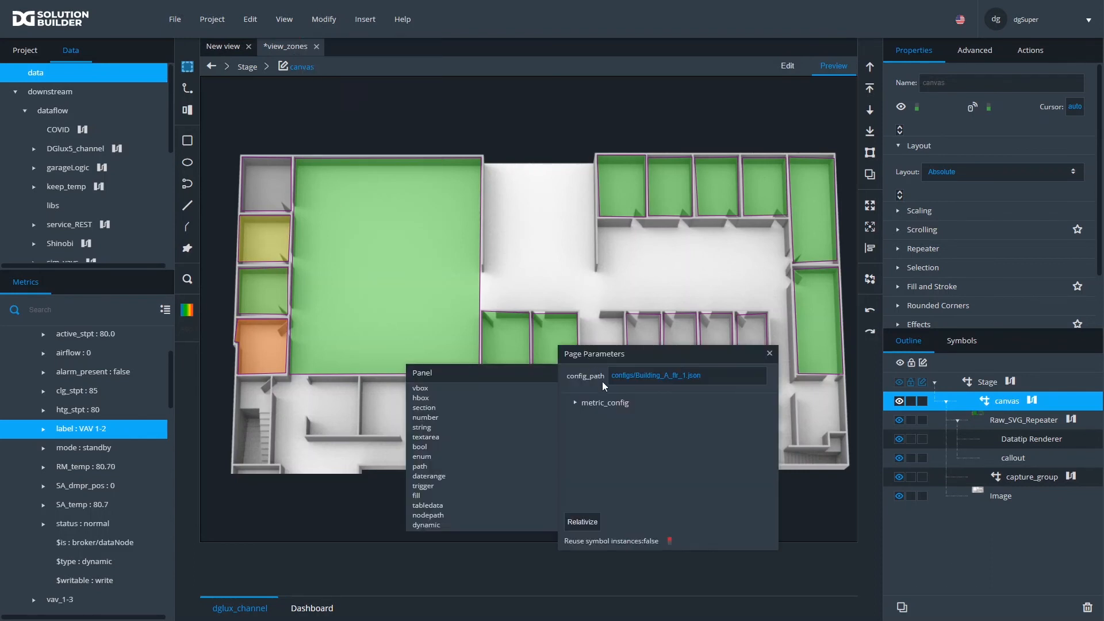
left_click(576, 402)
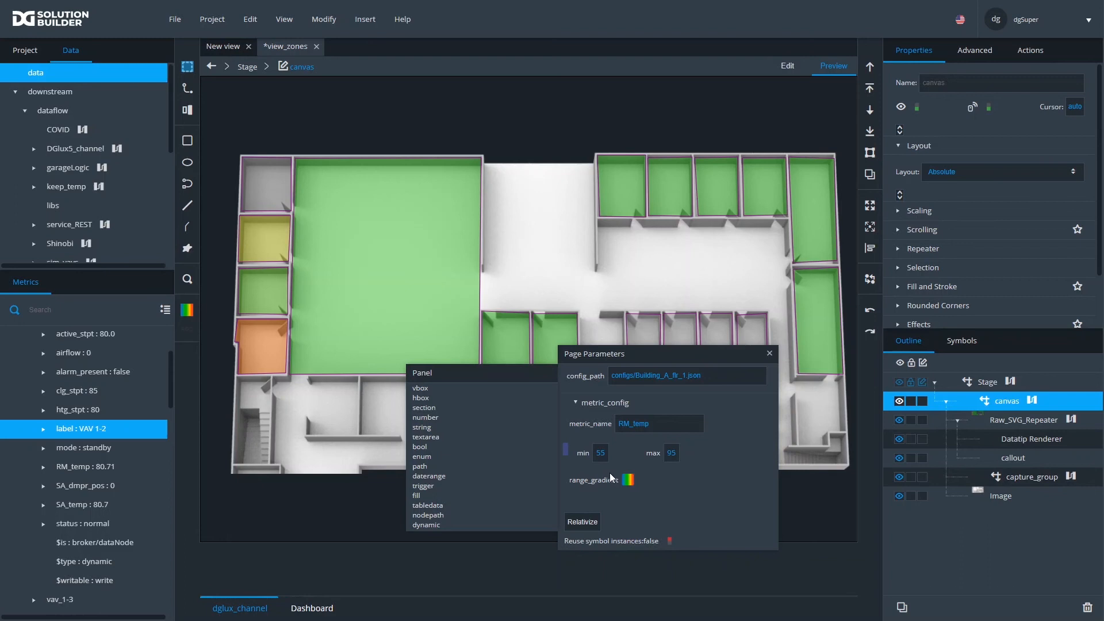
left_click(628, 480)
left_click(786, 463)
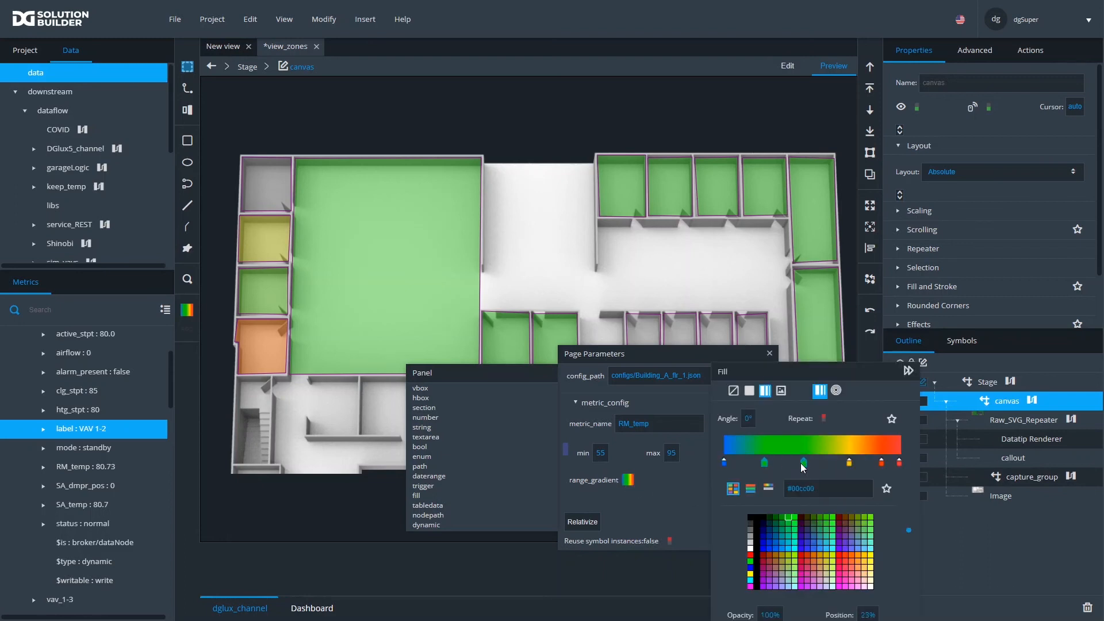
left_click_drag(803, 463, 839, 470)
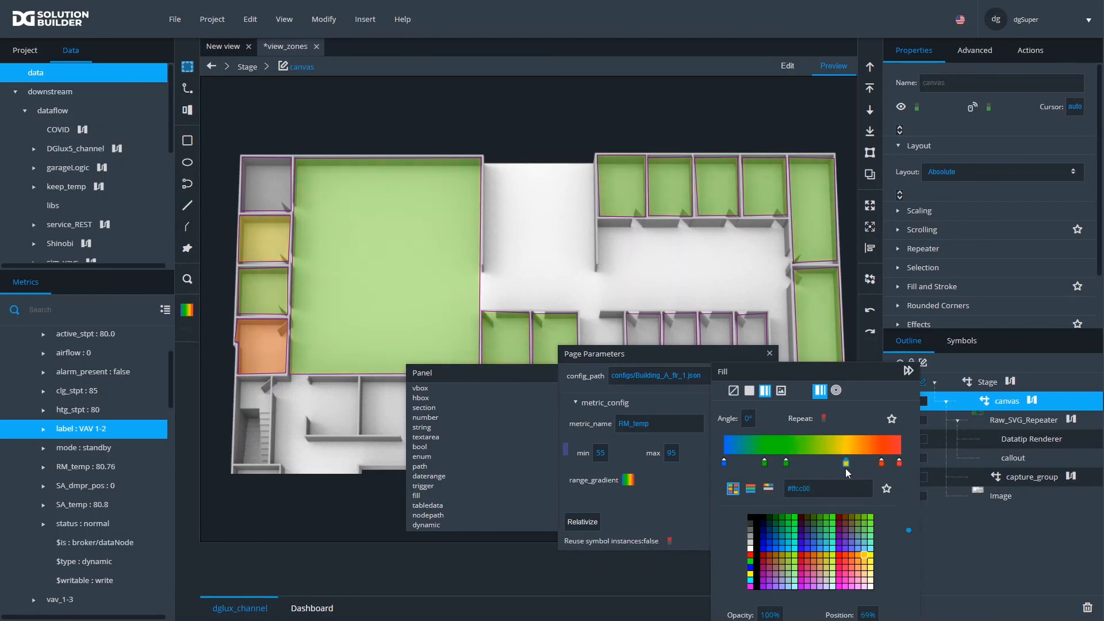
left_click(761, 232)
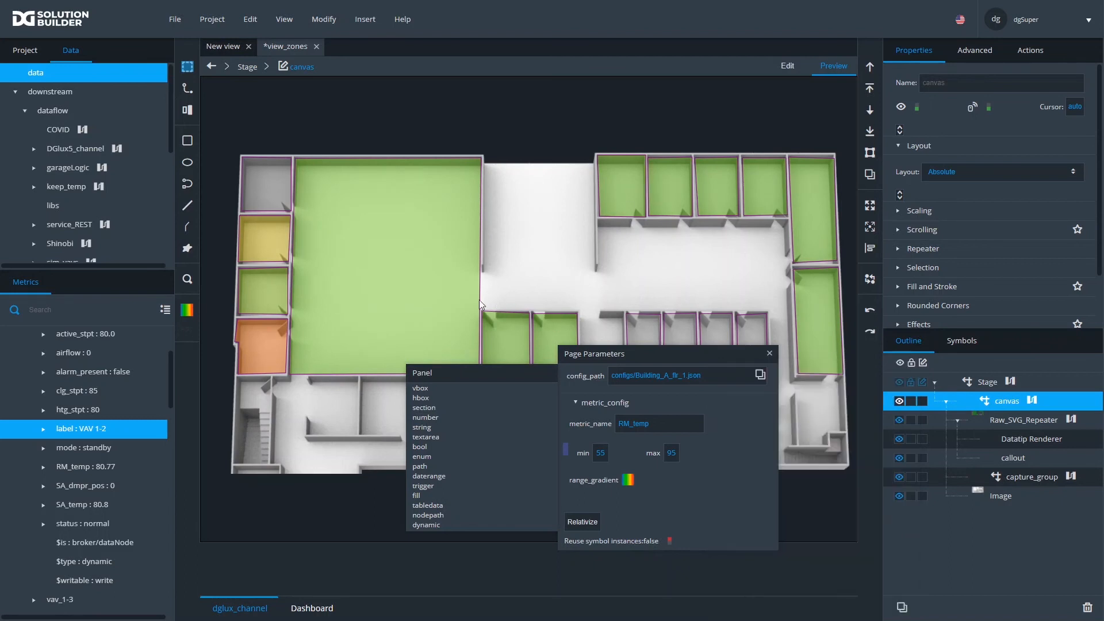
left_click(770, 353)
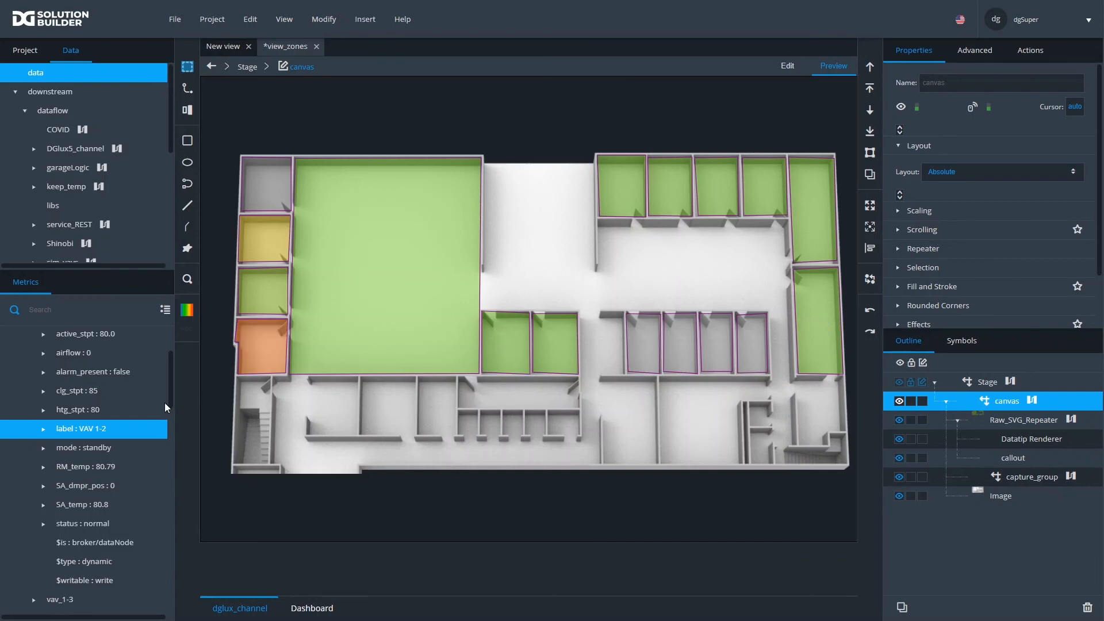
- Expand vav_1-6 in the metrics tree and set its clg_stpt to 59
scroll(74, 375, "down", 1)
scroll(74, 376, "down", 5)
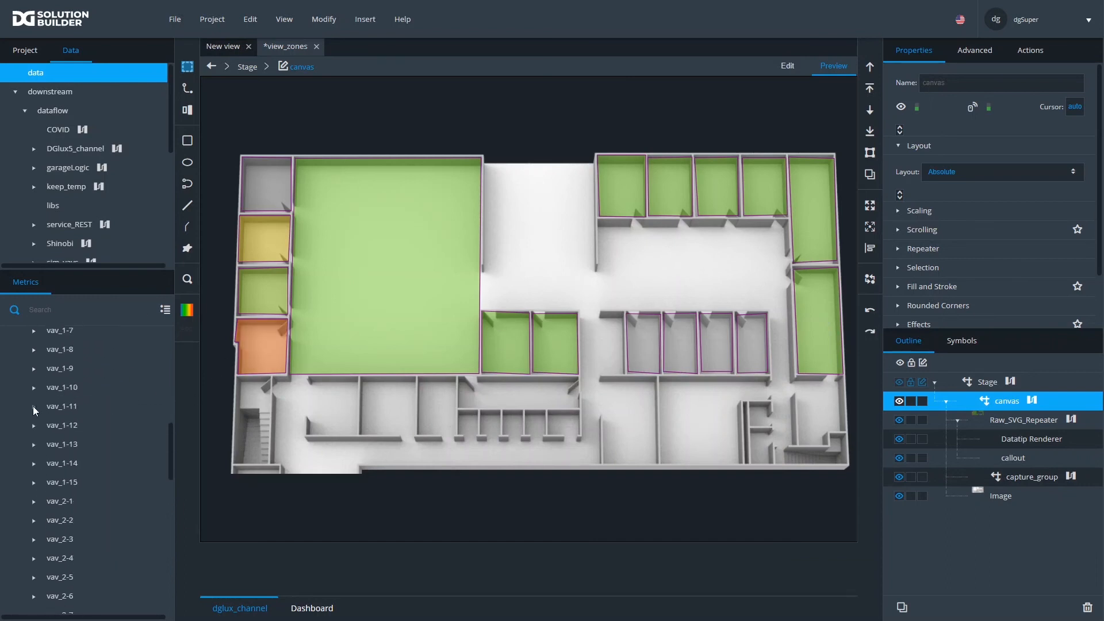
scroll(32, 409, "up", 3)
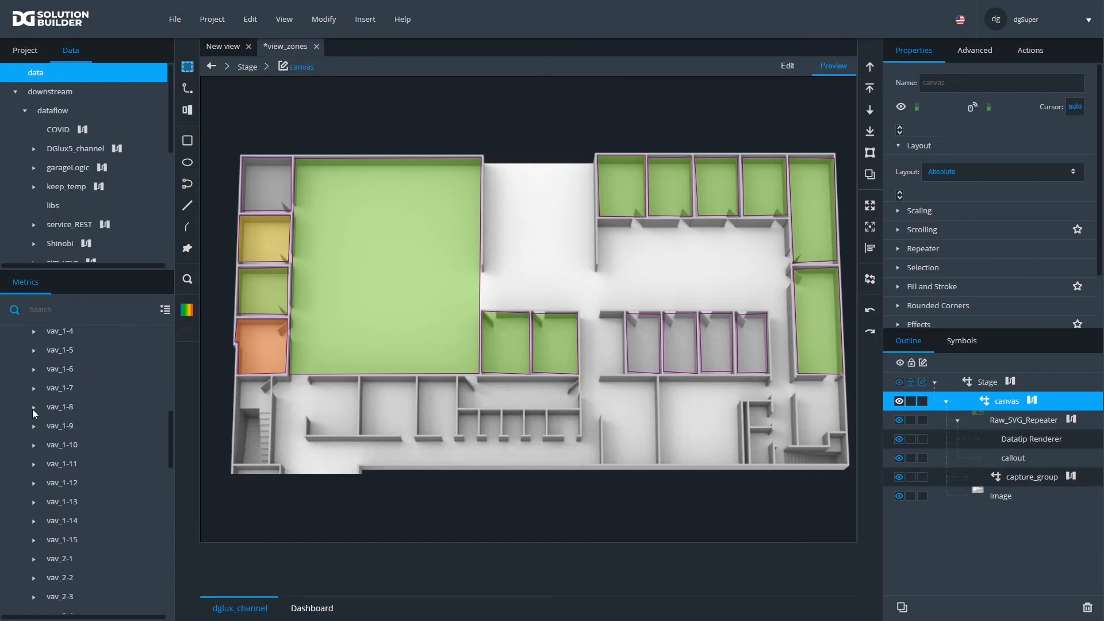
left_click(36, 370)
right_click(77, 444)
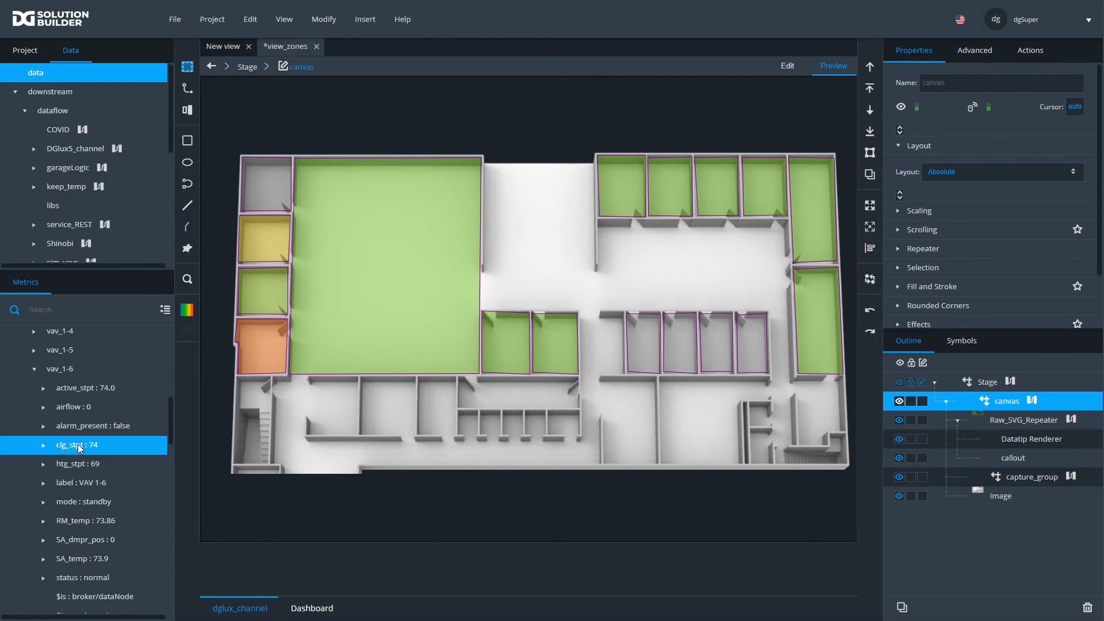
mouse_move(151, 456)
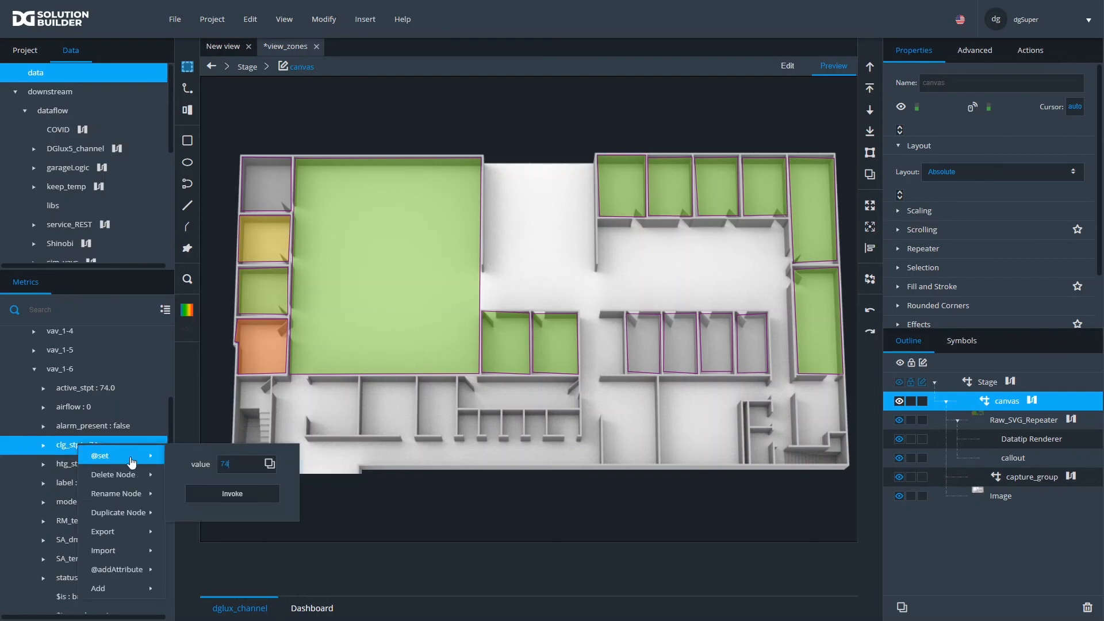
double_click(230, 464)
type("5")
left_click(243, 494)
- Set the htg_stpt metric of vav_1-6 to 55
right_click(67, 465)
mouse_move(109, 476)
left_click(230, 488)
type("55")
left_click(219, 516)
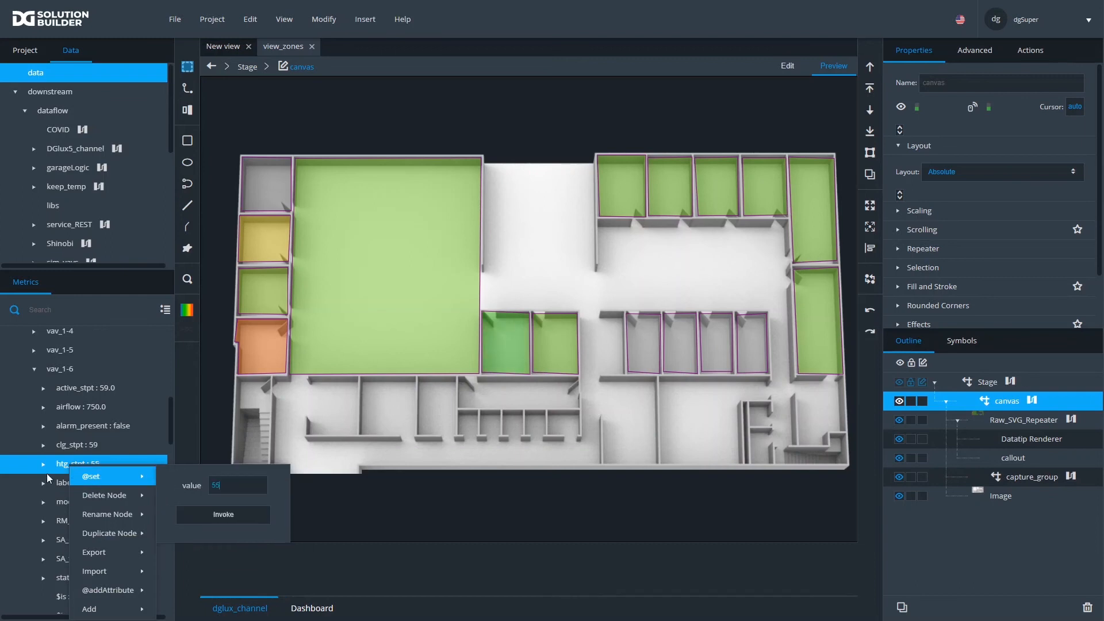
left_click(23, 460)
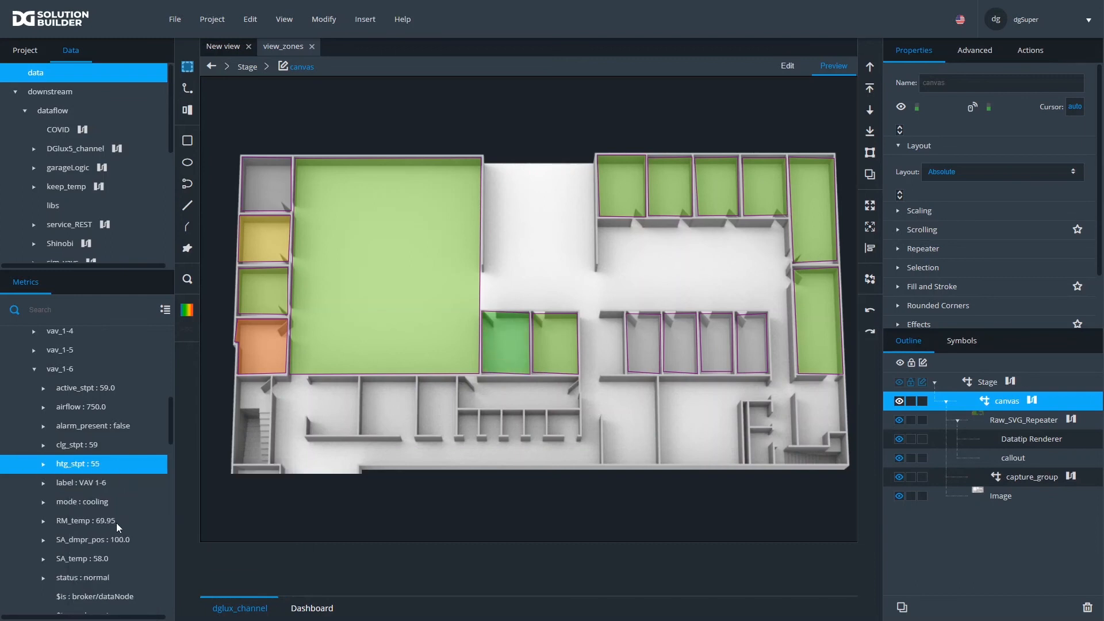
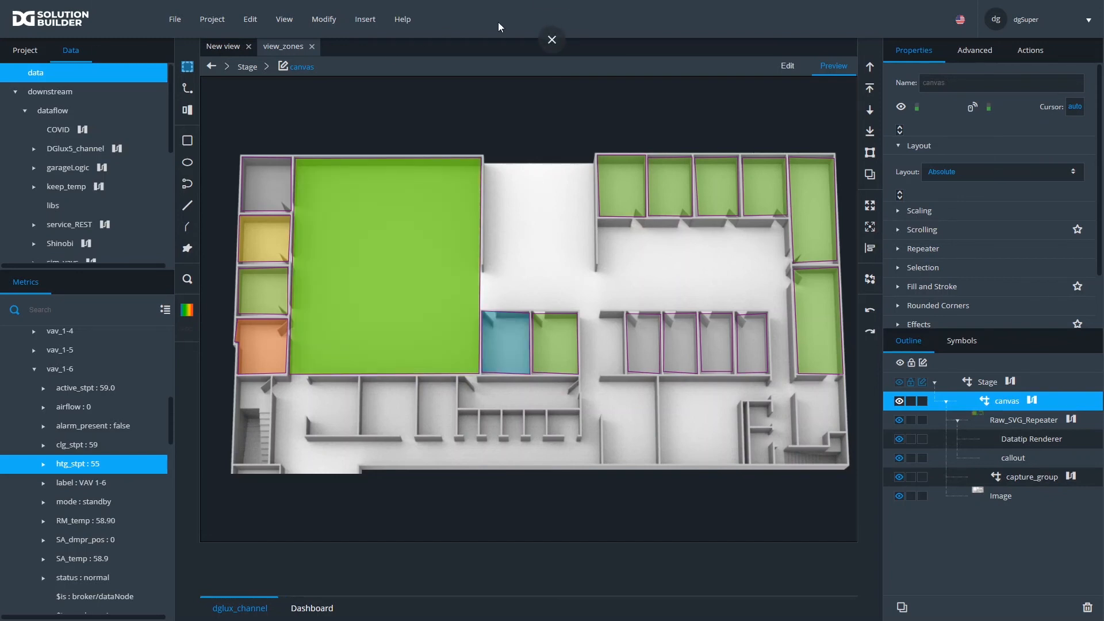
- Change the metric_name under metric_config in the page parameters to clg_stpt
left_click(325, 24)
left_click(368, 111)
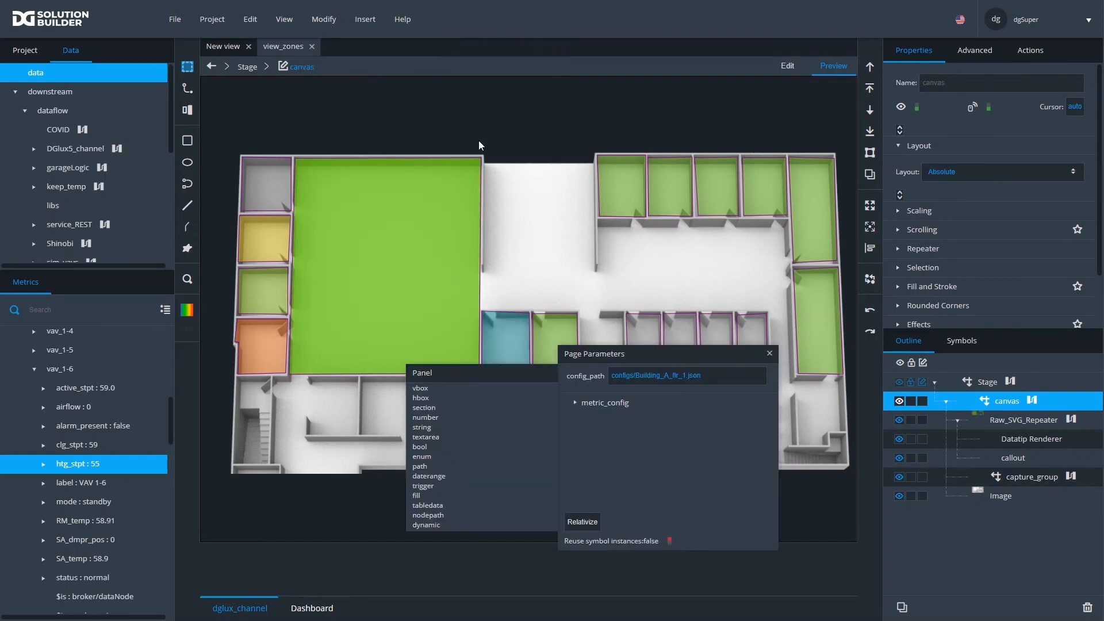
left_click(575, 402)
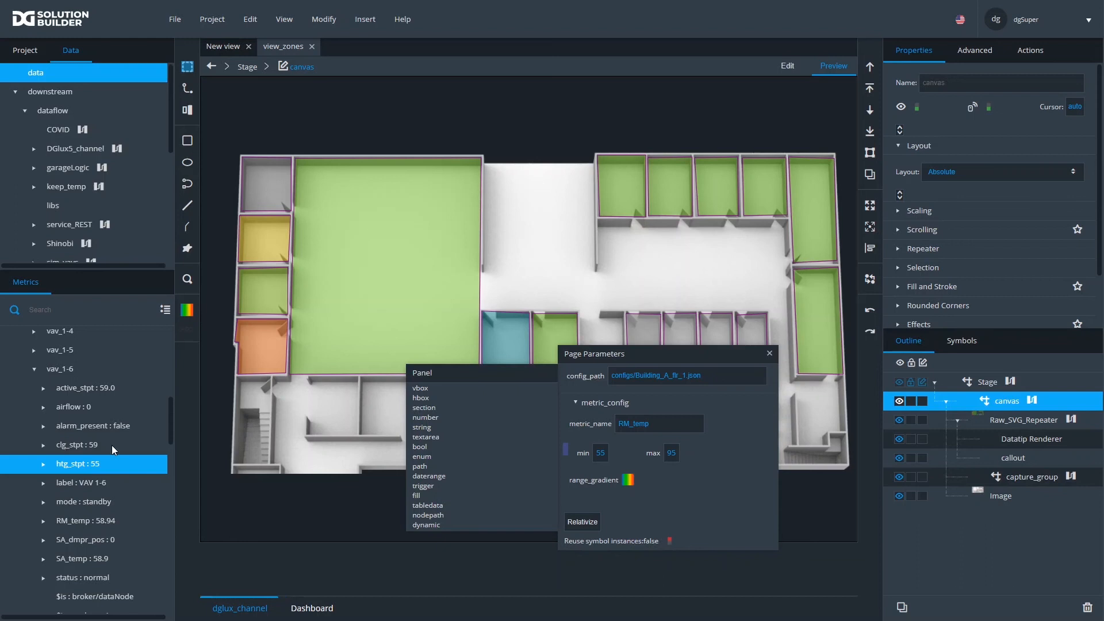
double_click(634, 423)
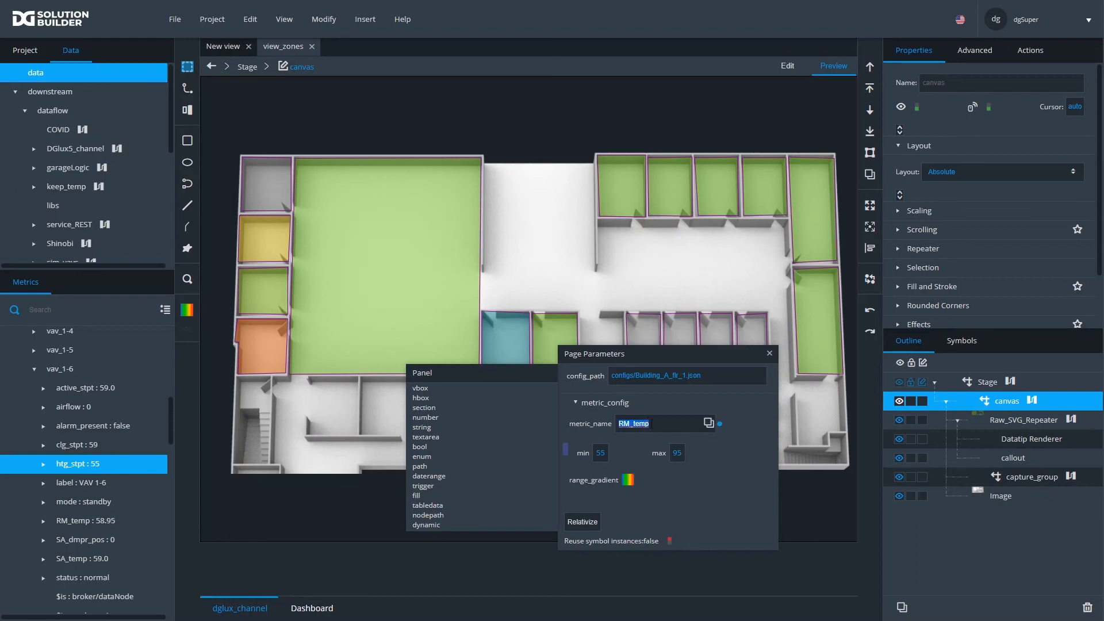
type("clg_set")
key("BackSpace")
key("BackSpace")
type("t")
key("Return")
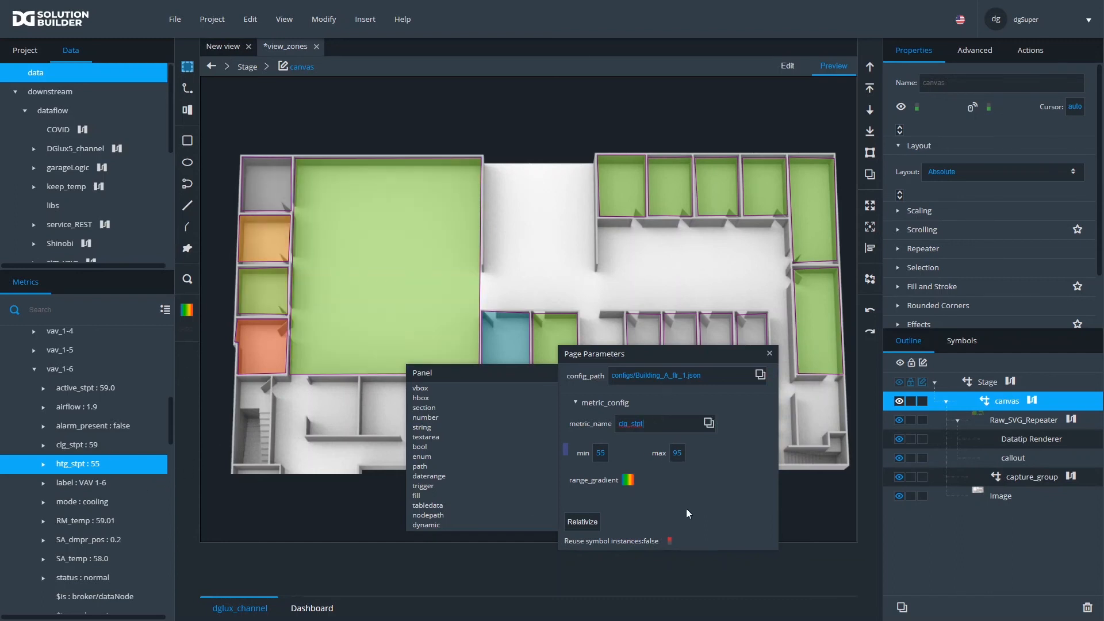
- Replace the metric_name in the page parameters with SA_dmpr
double_click(655, 428)
type("S")
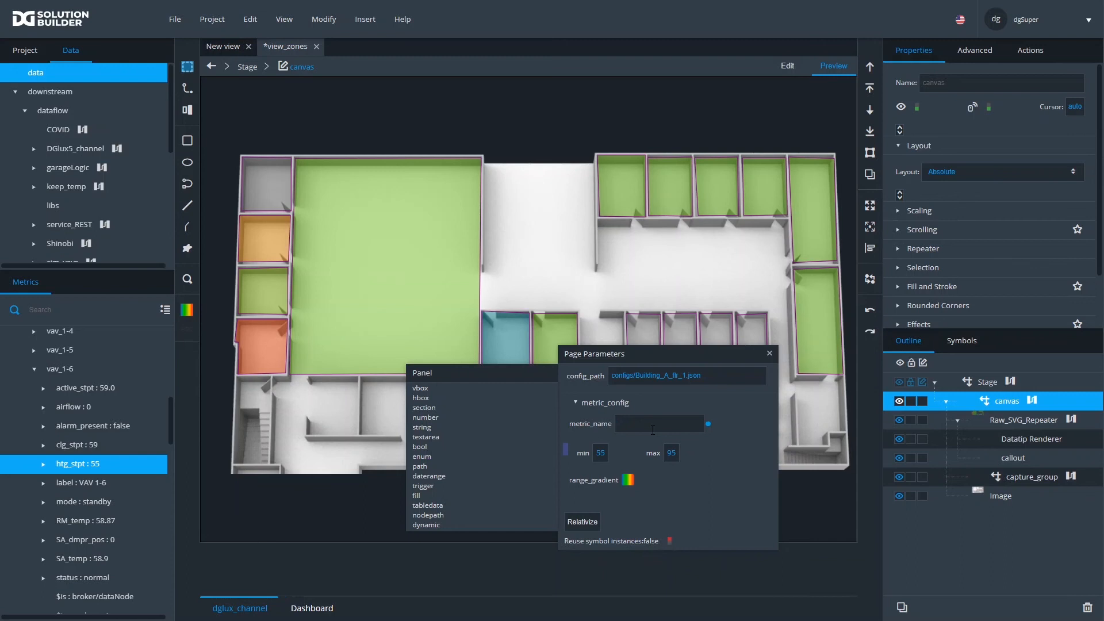
type("S")
type("A+dm")
key("shift+Right")
type("_")
- Set the metric_config range to a min of 0 and a max of 100
left_click(601, 452)
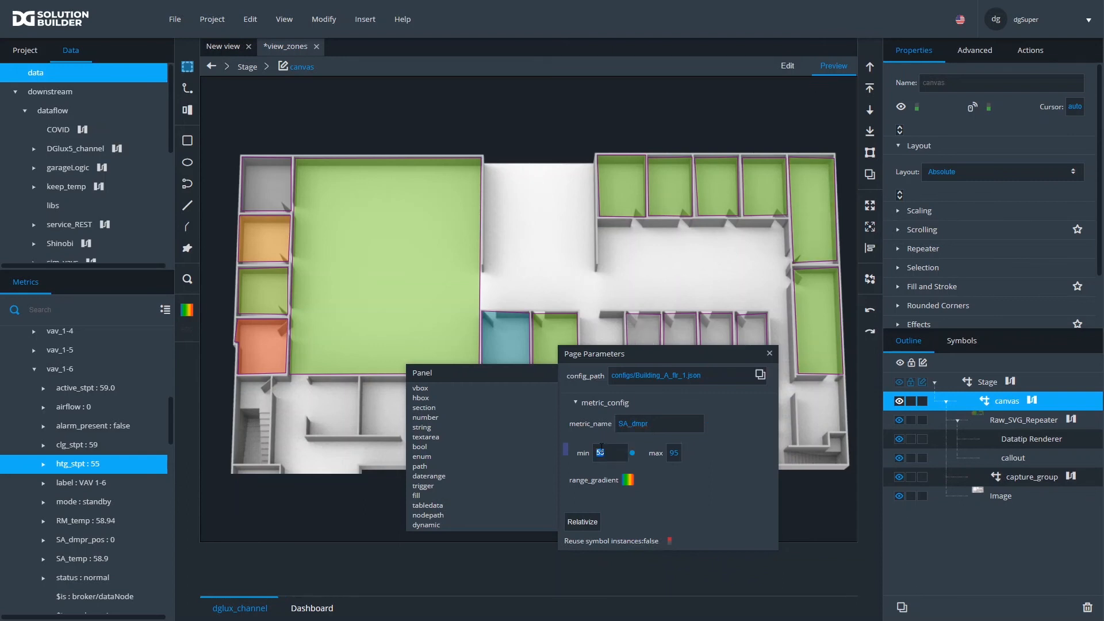
type("0")
left_click(673, 453)
type("100")
key("Return")
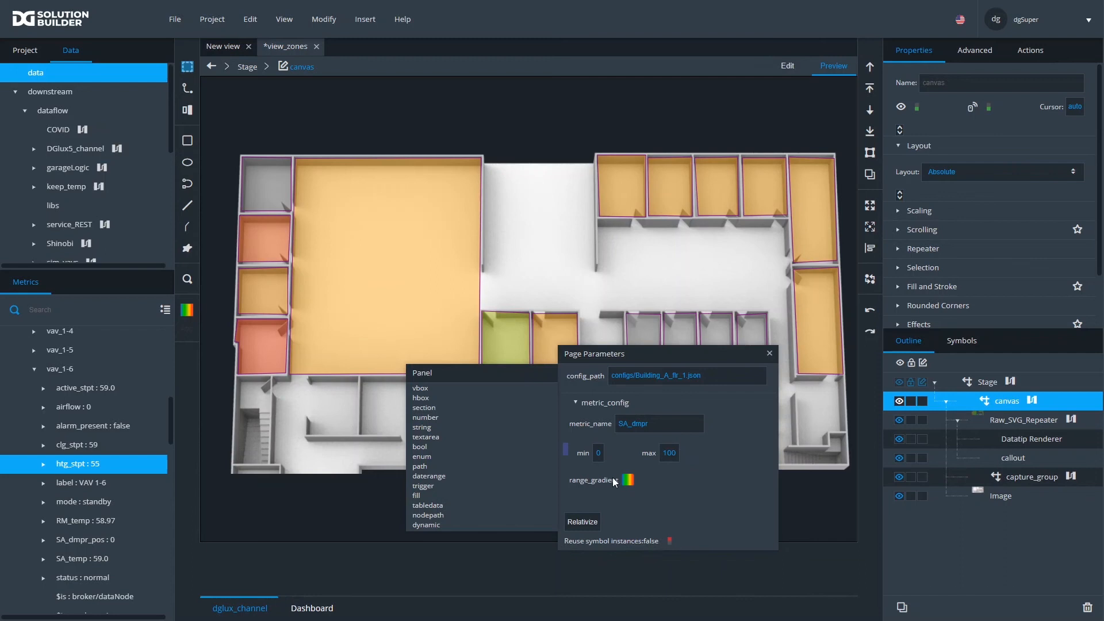
- Remove the green, yellow and orange stops from the range_gradient, keeping only the blue and red end stops
left_click(627, 480)
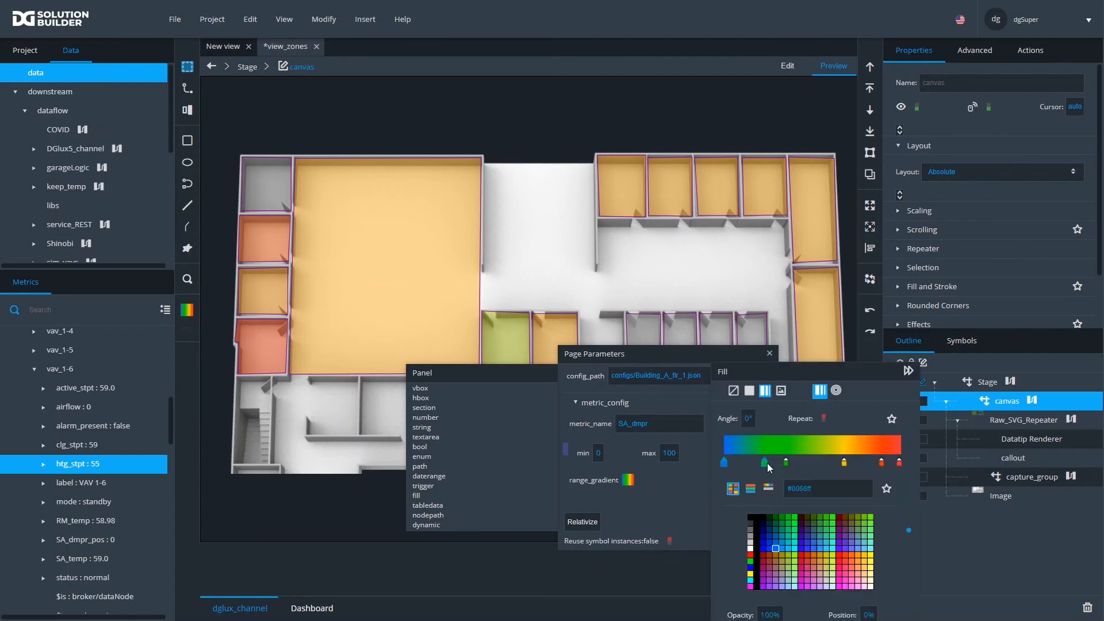
left_click_drag(765, 464, 782, 466)
double_click(786, 464)
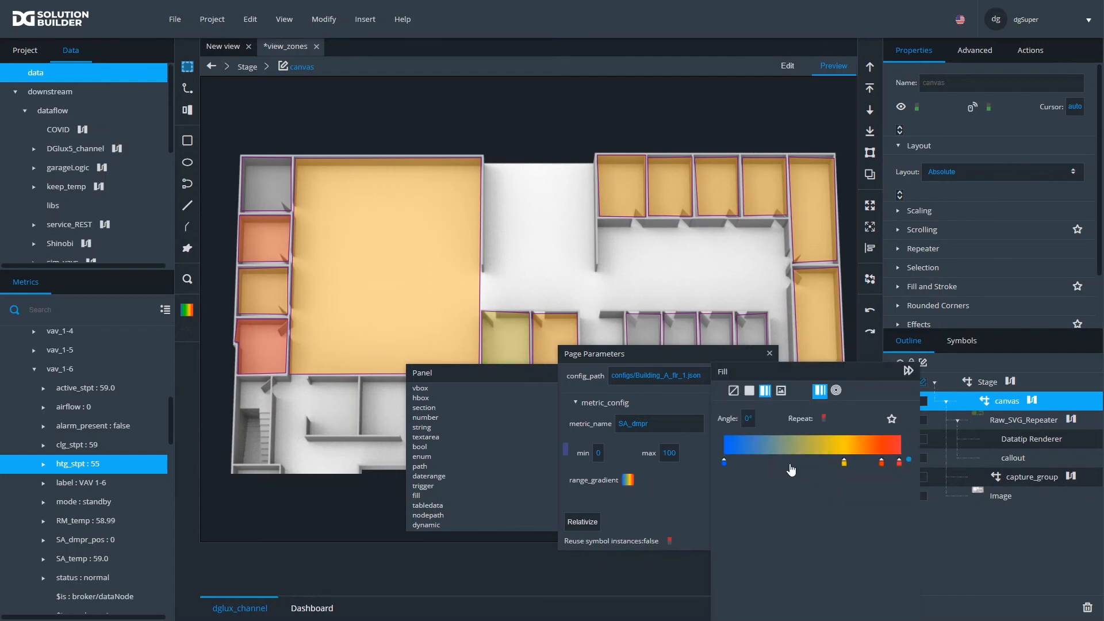
double_click(843, 464)
left_click(882, 462)
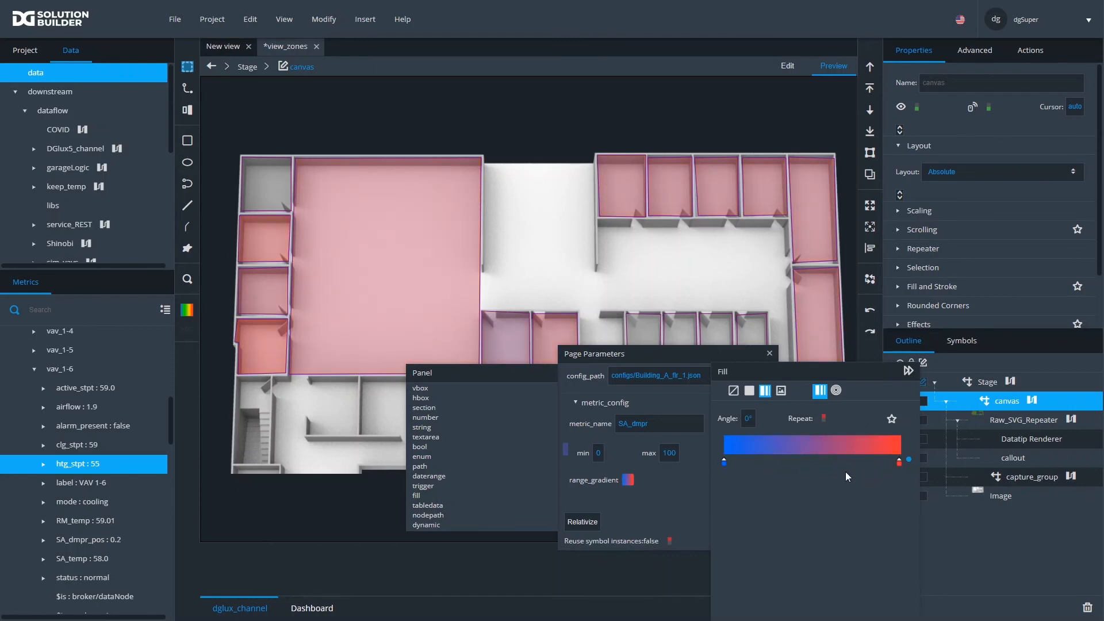
- Set the clg_stpt value of vav_1-6 to 85
left_click(114, 461)
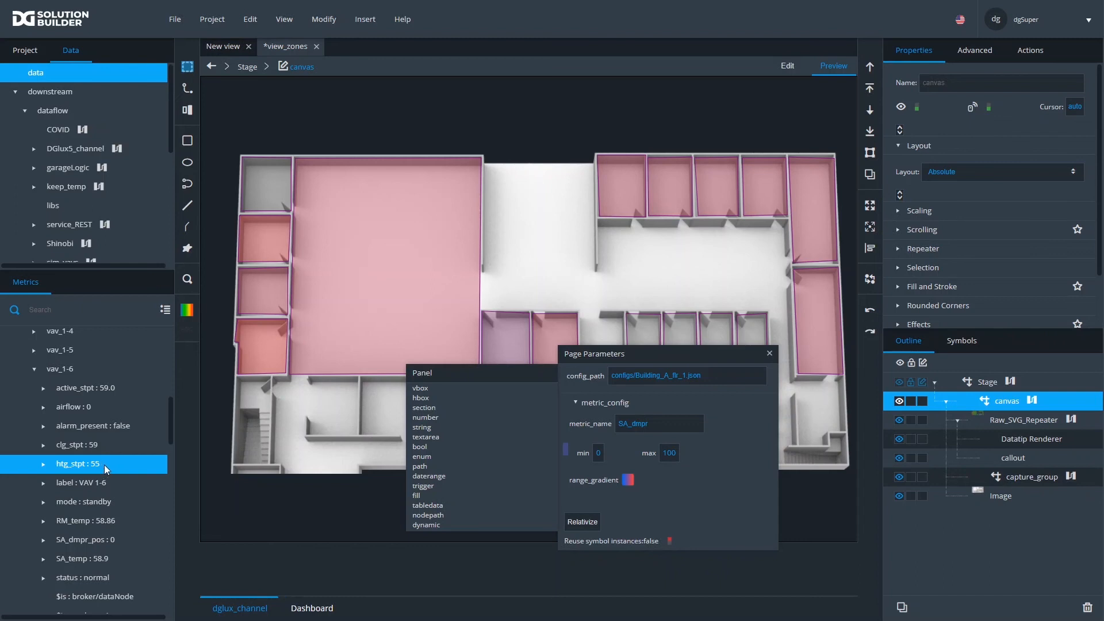
mouse_move(115, 454)
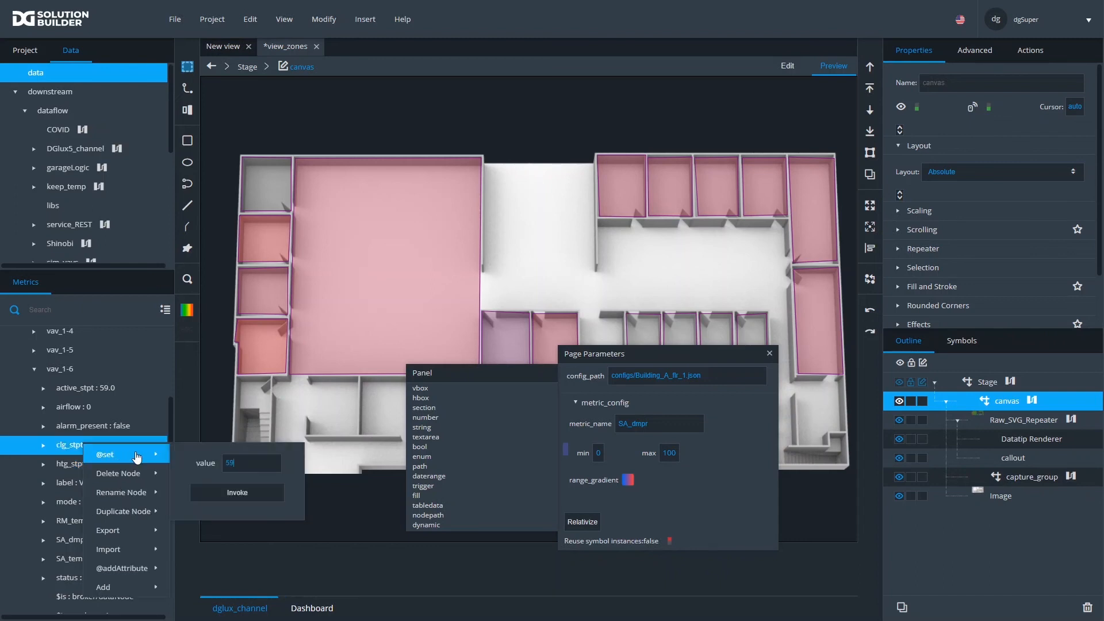
double_click(244, 466)
type("85")
left_click(236, 490)
- Set the htg_stpt value of vav_1-6 to 80
left_click(64, 466)
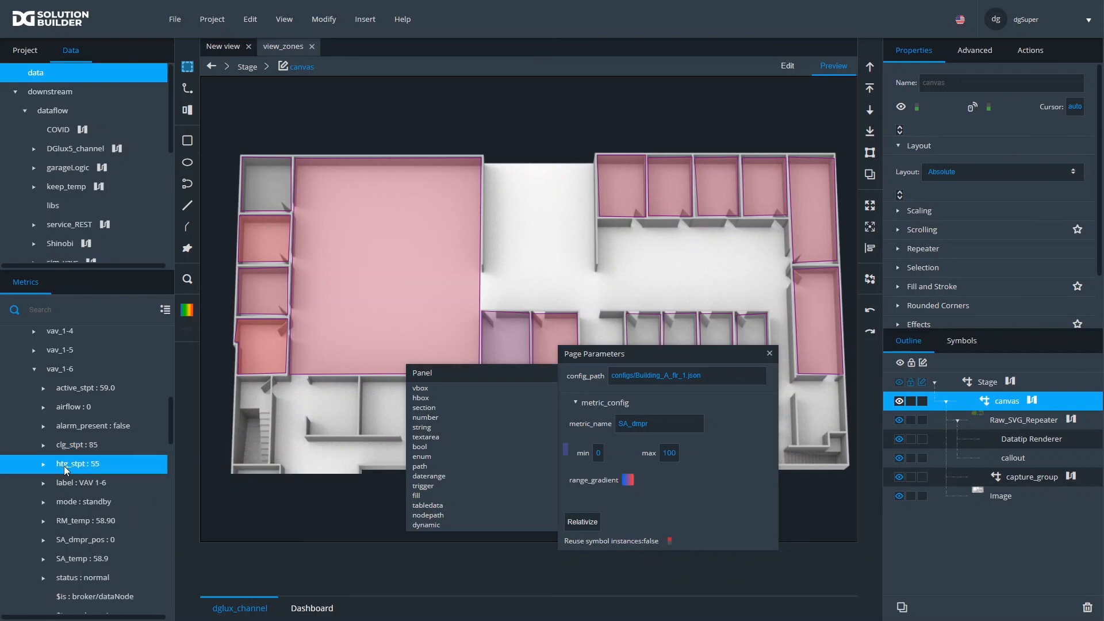
right_click(64, 465)
double_click(224, 489)
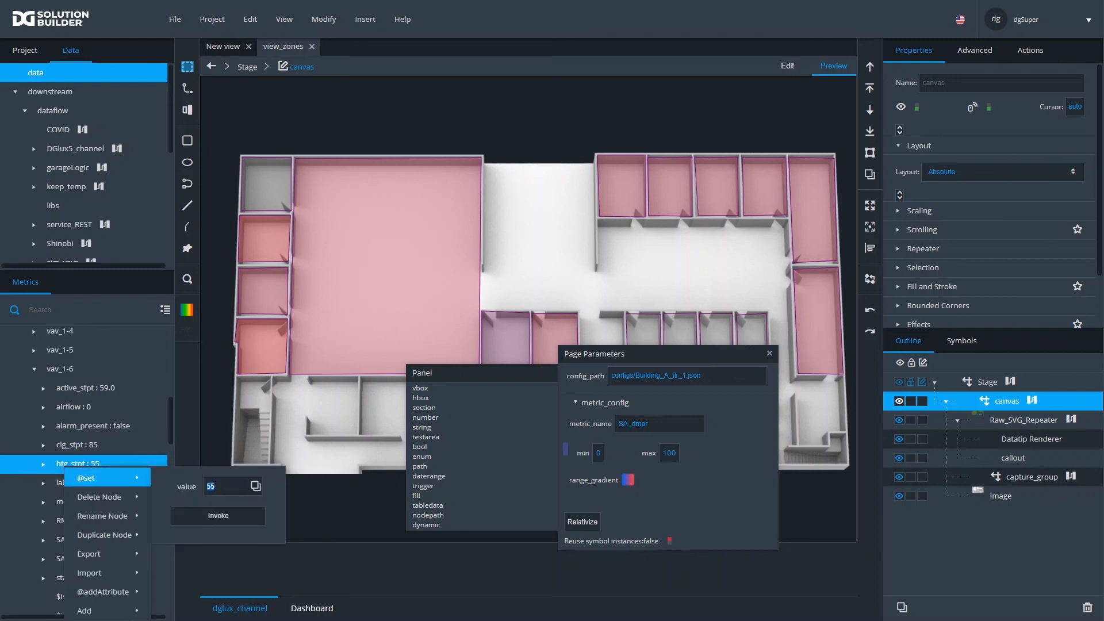
type("80")
left_click(220, 512)
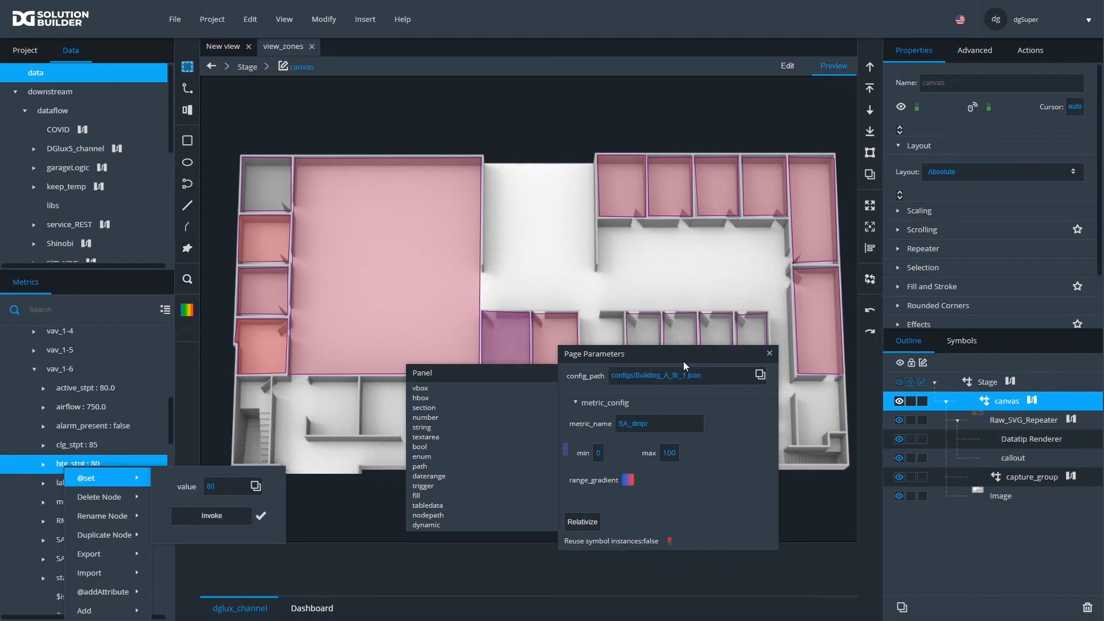
- Close the view_zones page and the Page Parameters window
left_click_drag(683, 361, 751, 373)
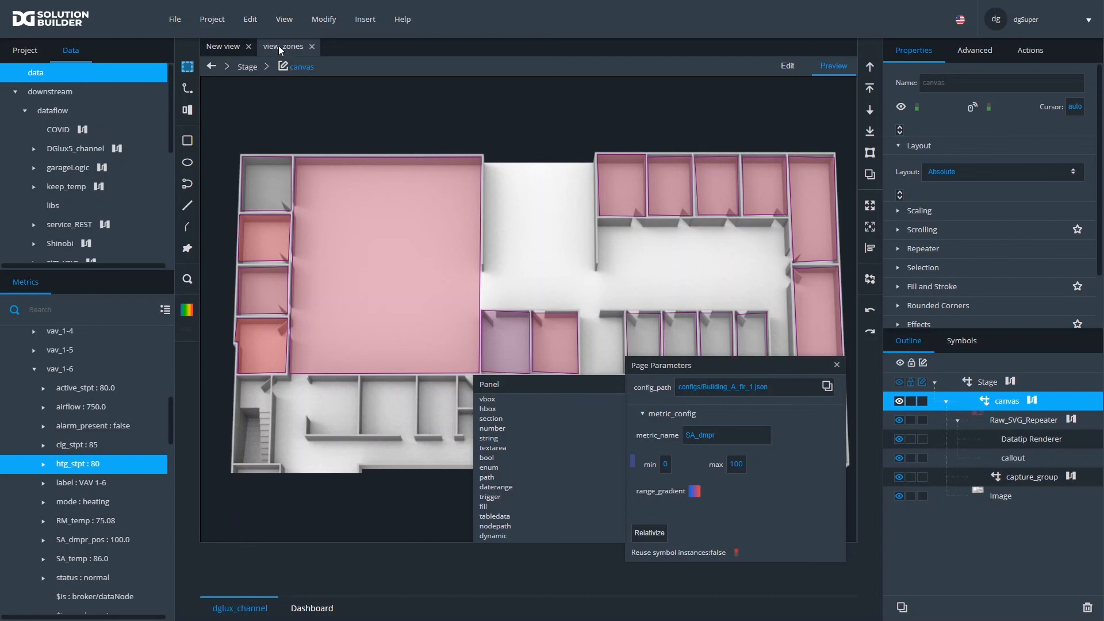
left_click(312, 47)
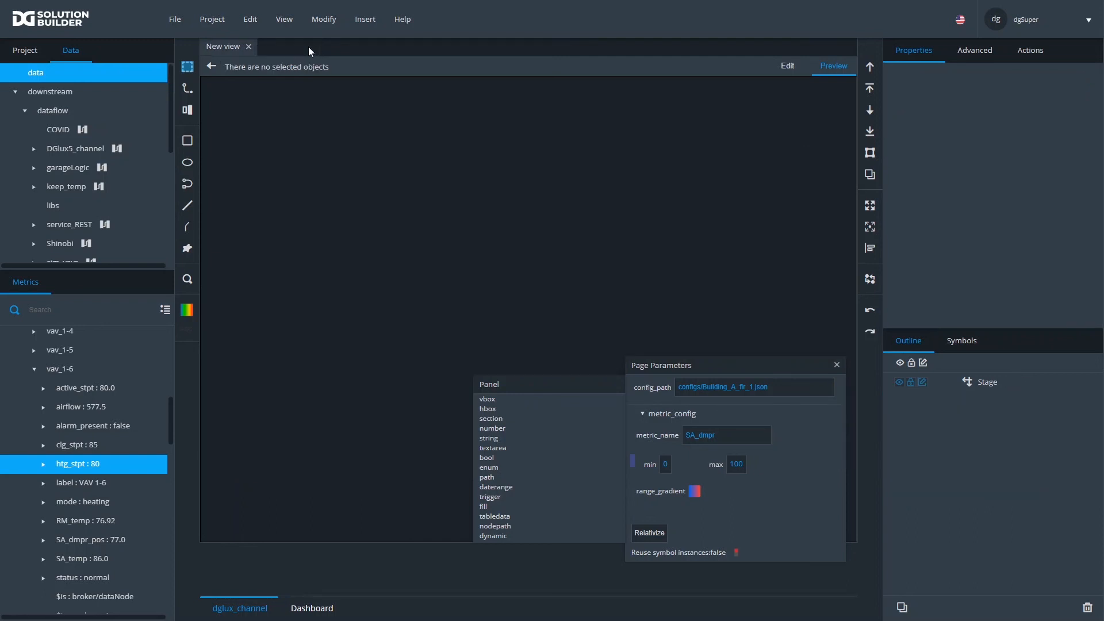
left_click(837, 364)
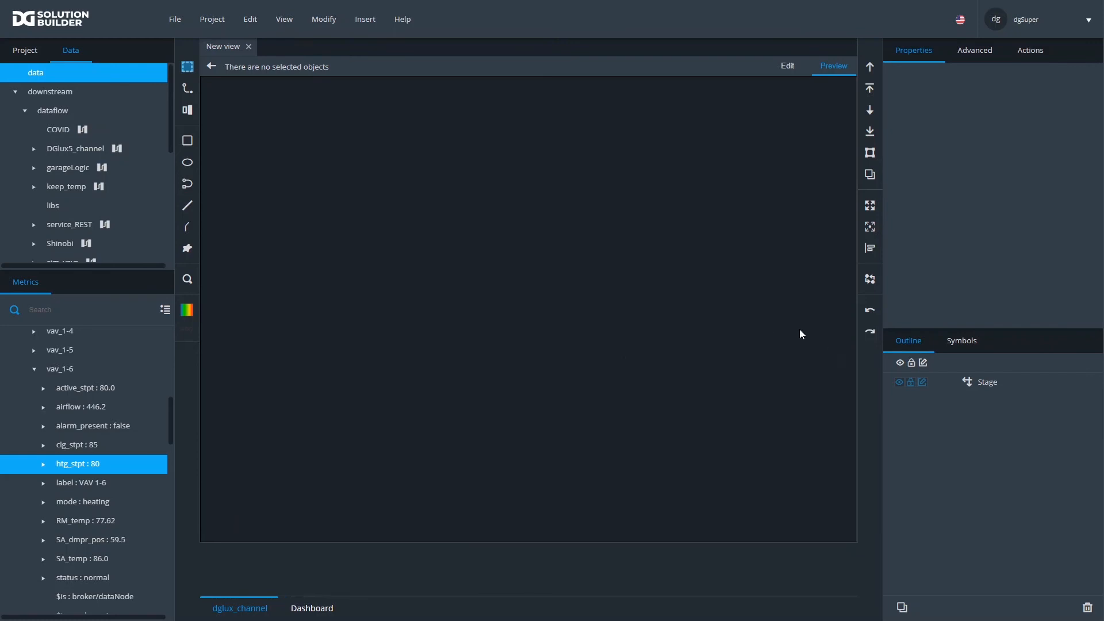
- Create a new blank view and select its Stage
left_click(174, 19)
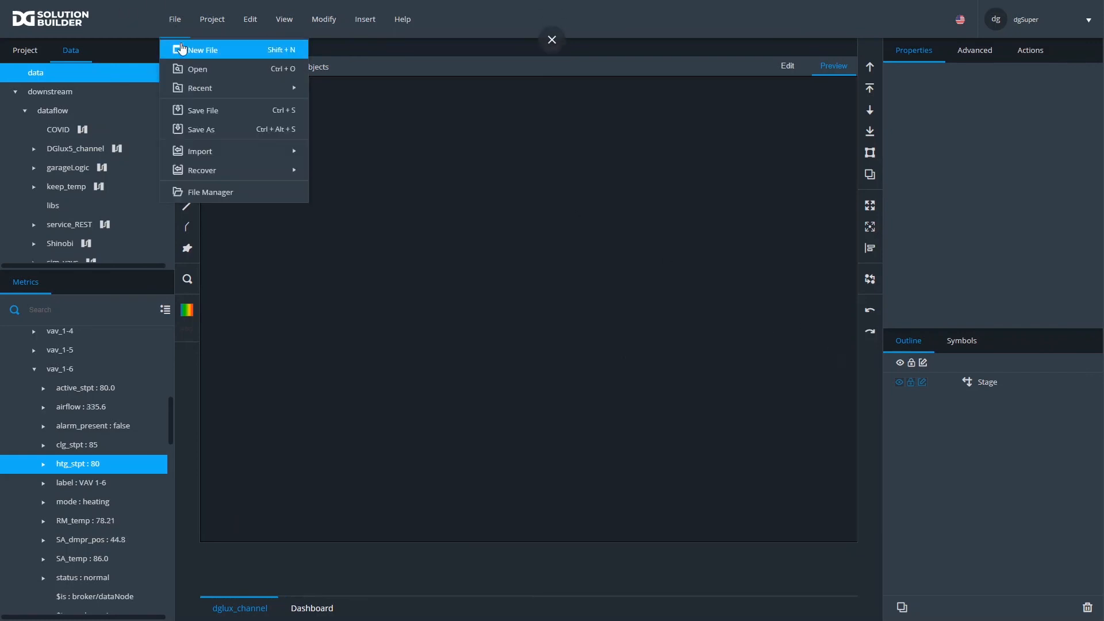
left_click(182, 50)
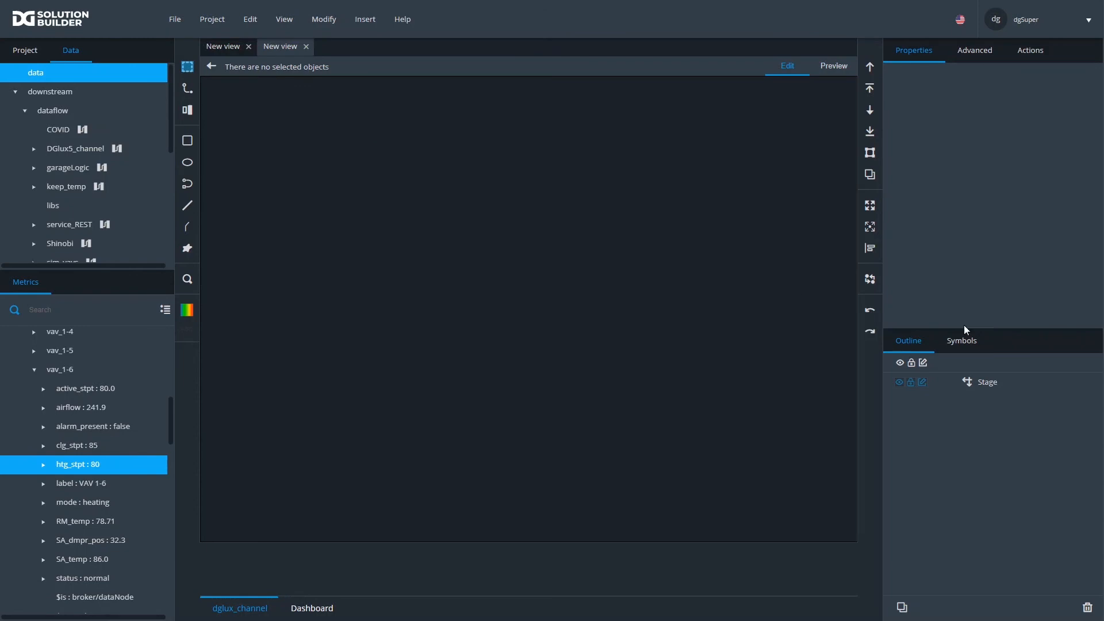
left_click(994, 388)
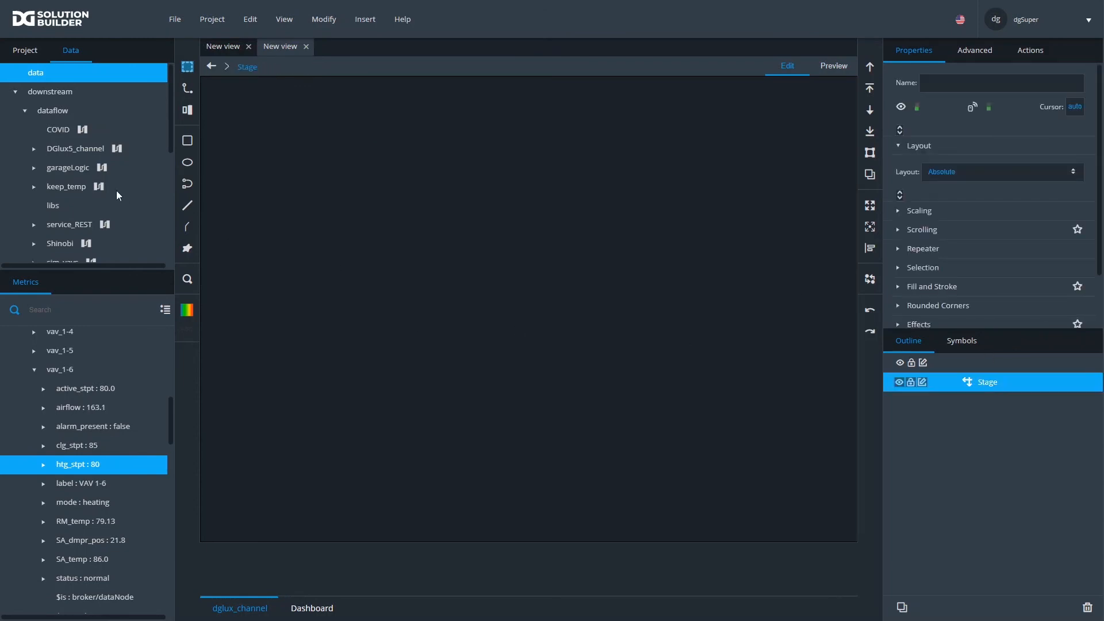
- Open index.dg5 from the project files and select its content container
left_click(25, 53)
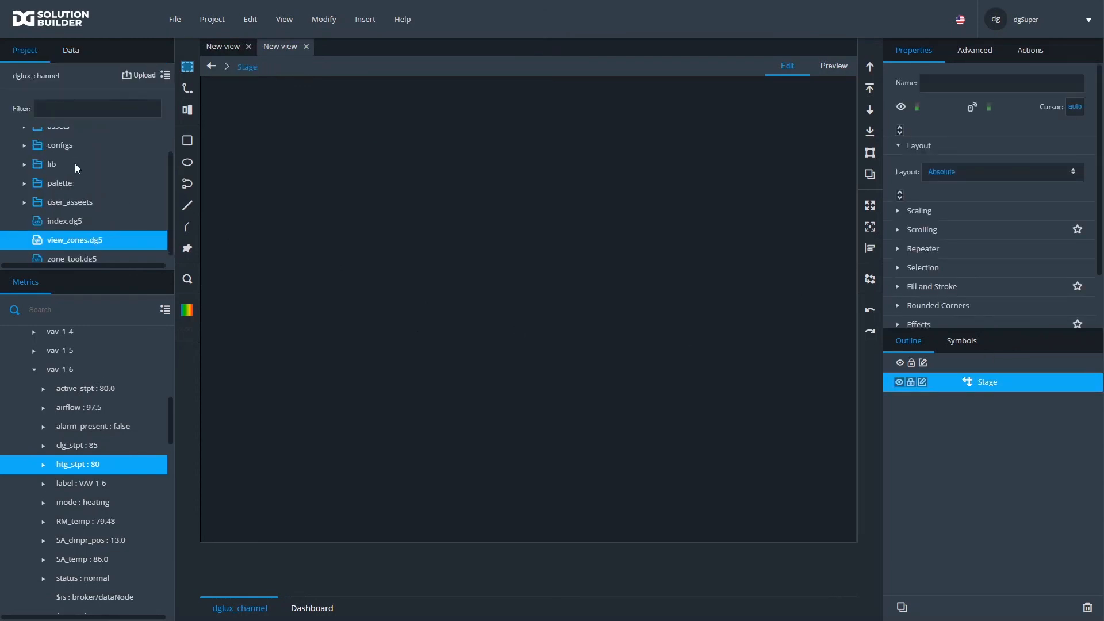
double_click(74, 223)
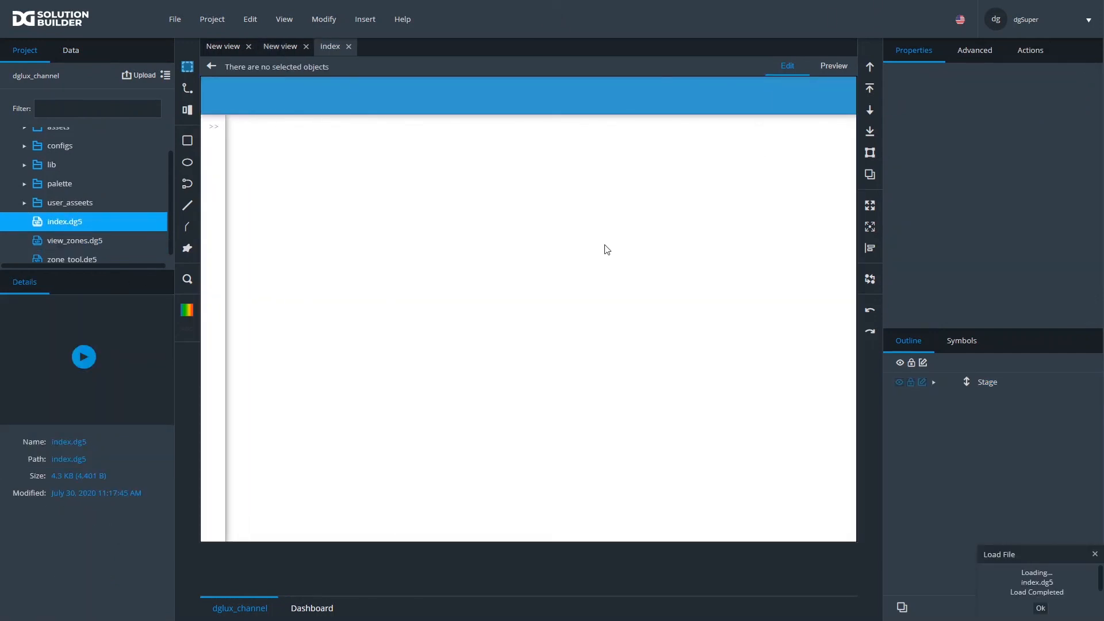
left_click(606, 249)
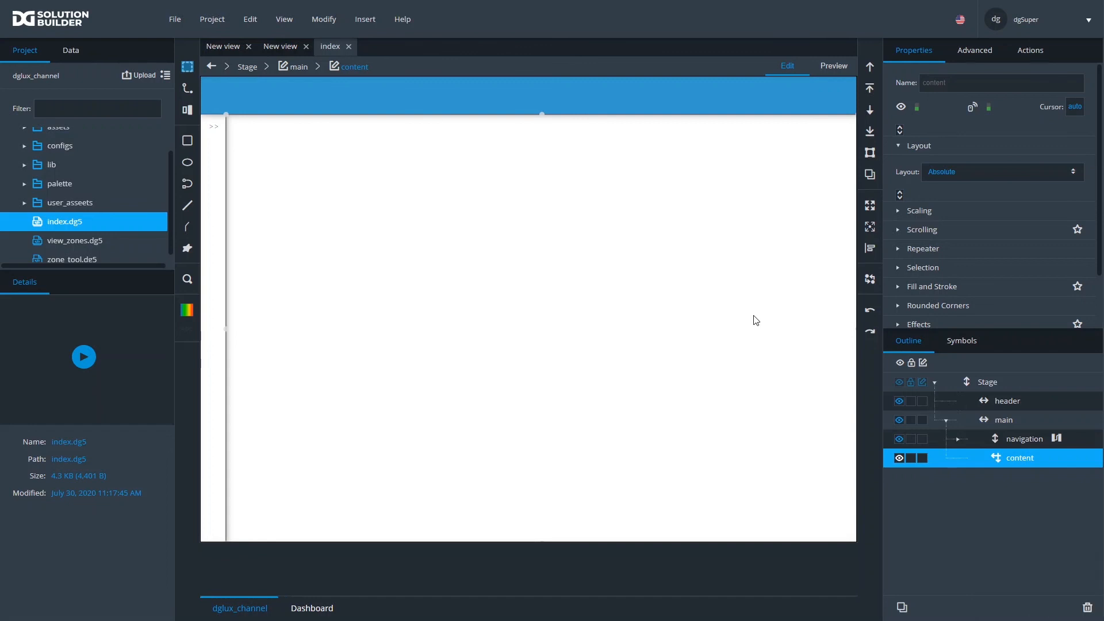
- Insert a Page Include that fills the content container and set its URL to view_zones.dg5
right_click(658, 323)
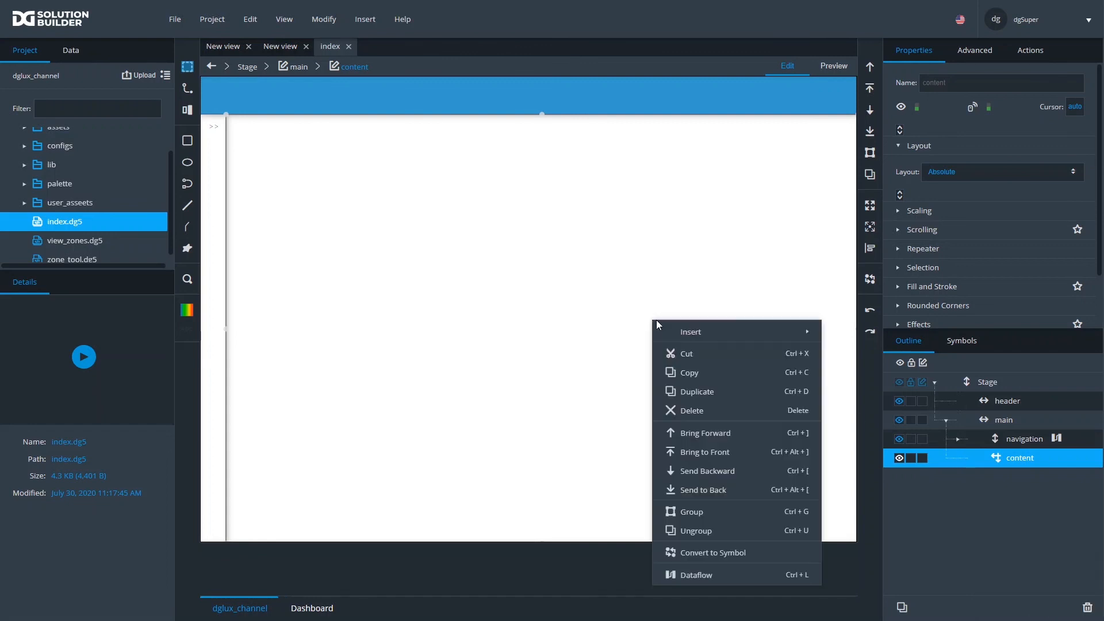
mouse_move(729, 334)
mouse_move(890, 340)
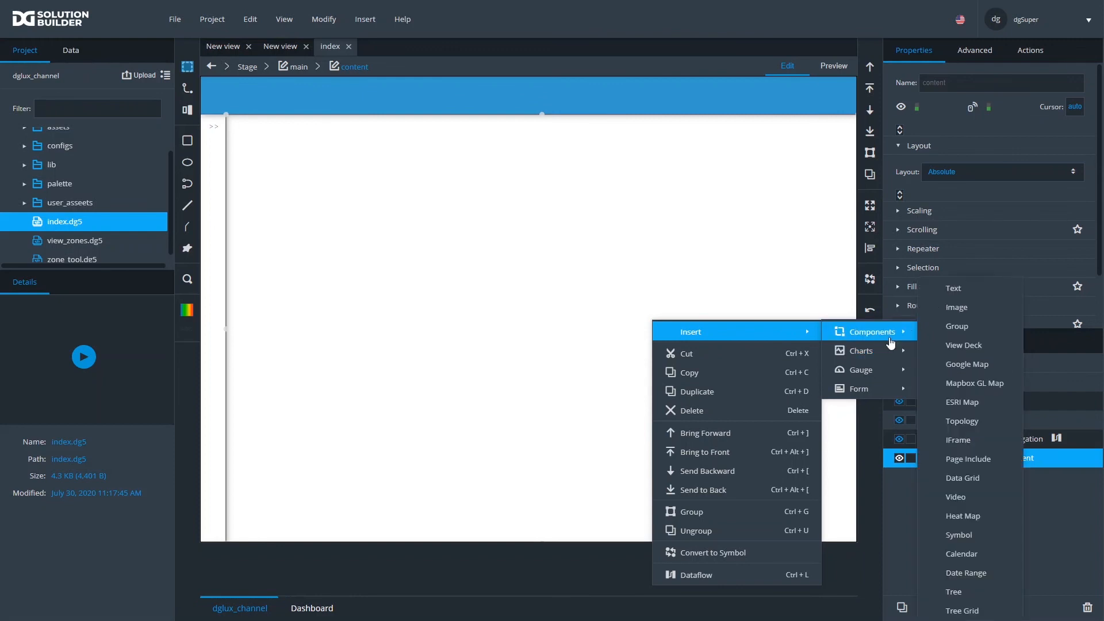
left_click(979, 459)
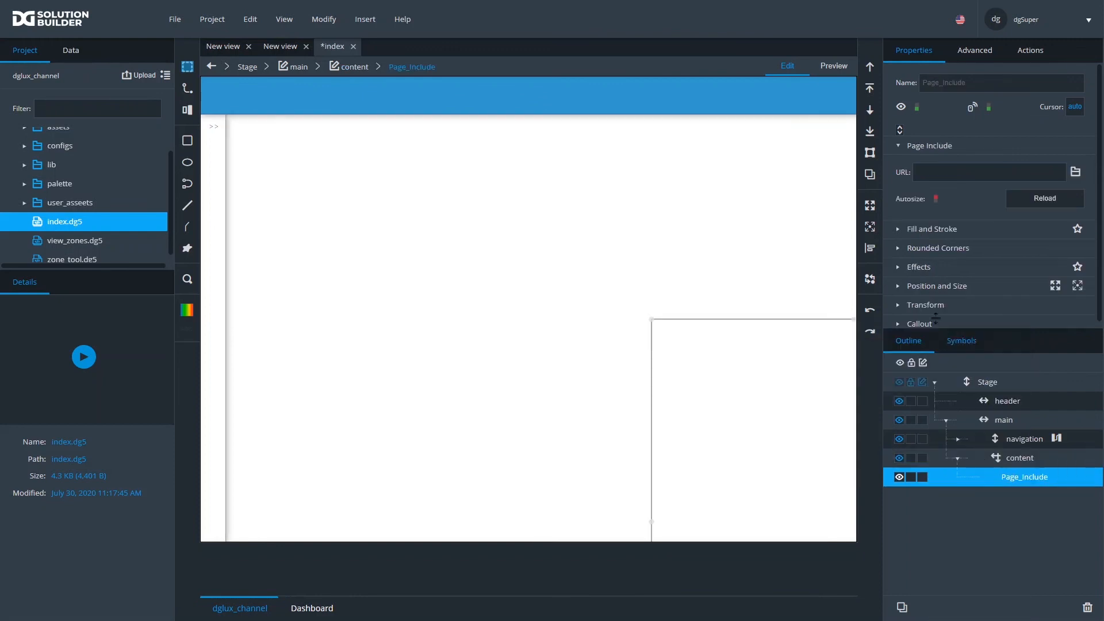
left_click(869, 204)
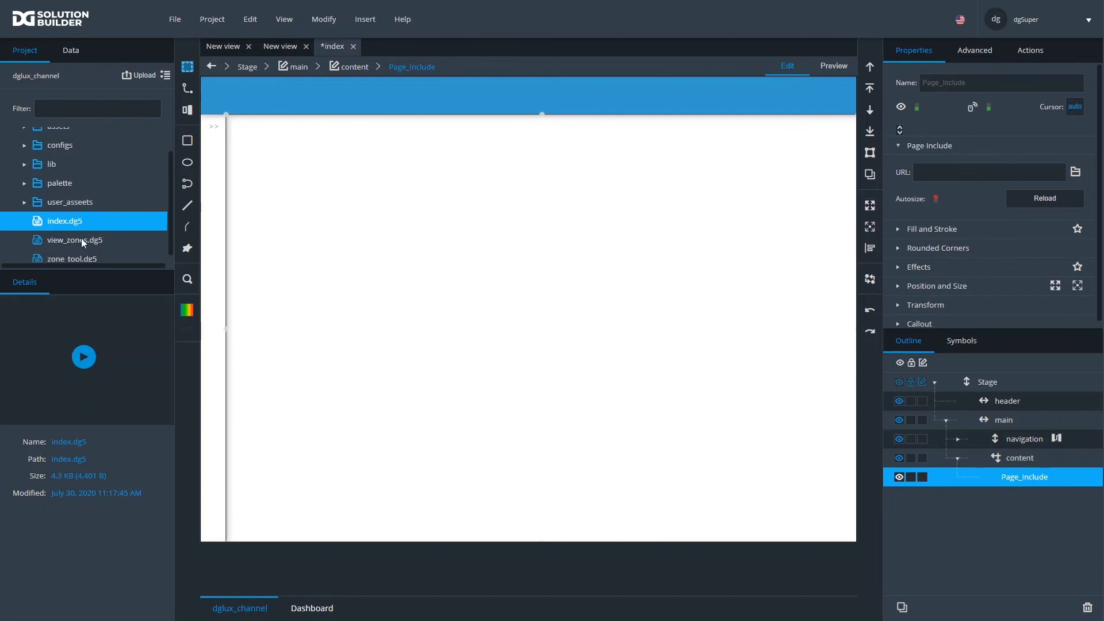
left_click_drag(78, 238, 955, 174)
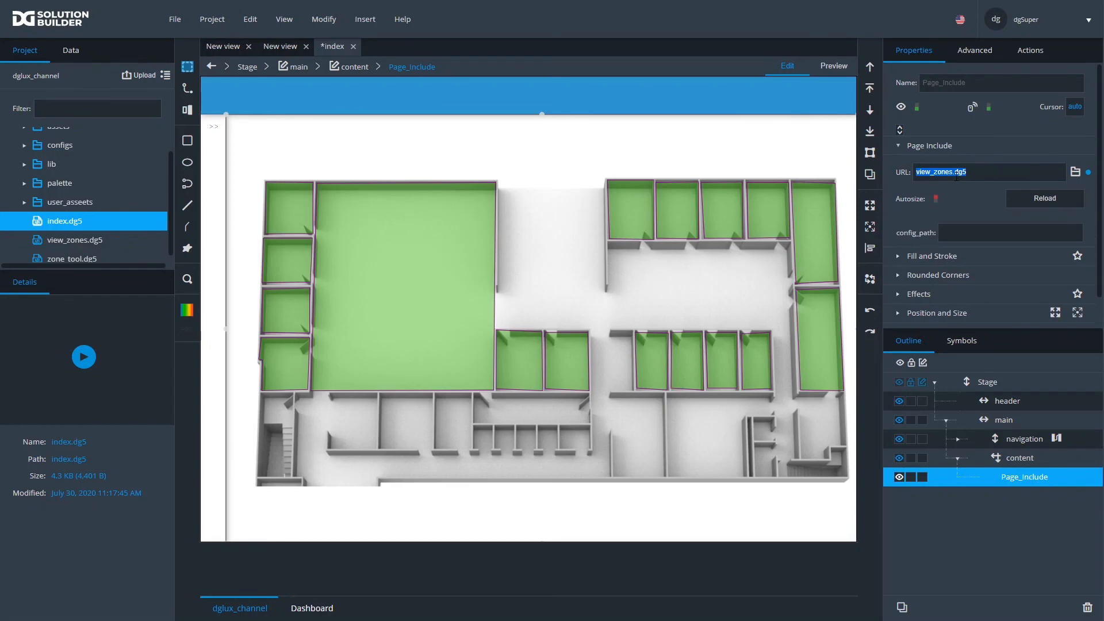
- Assign dfsdfsd.json from the configs folder as the Page Include's config_path
left_click(950, 235)
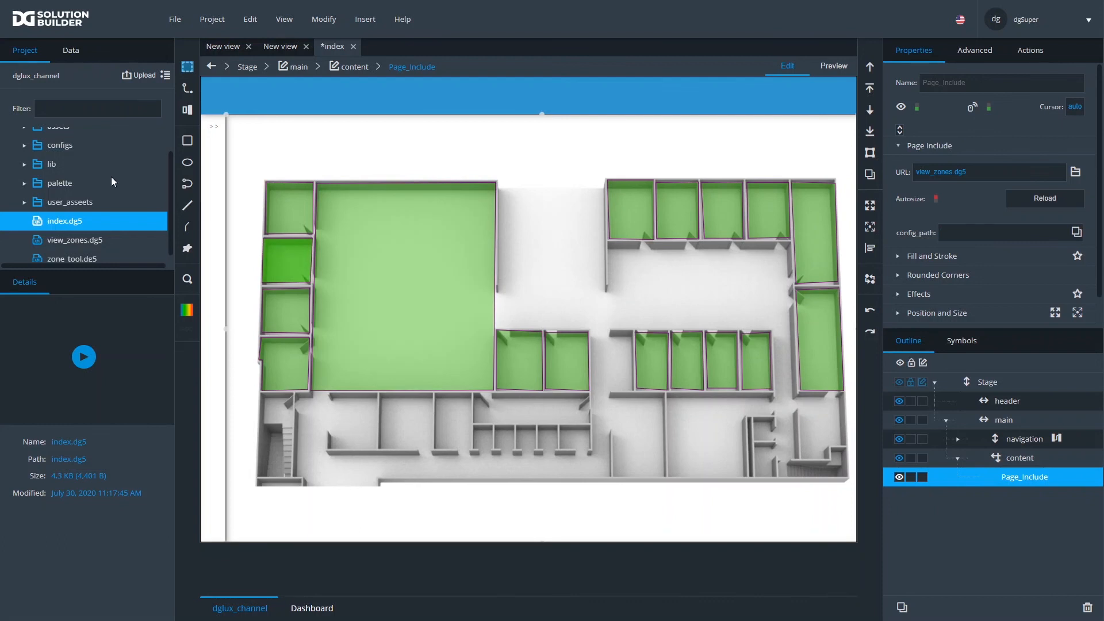
scroll(86, 169, "up", 2)
left_click(25, 175)
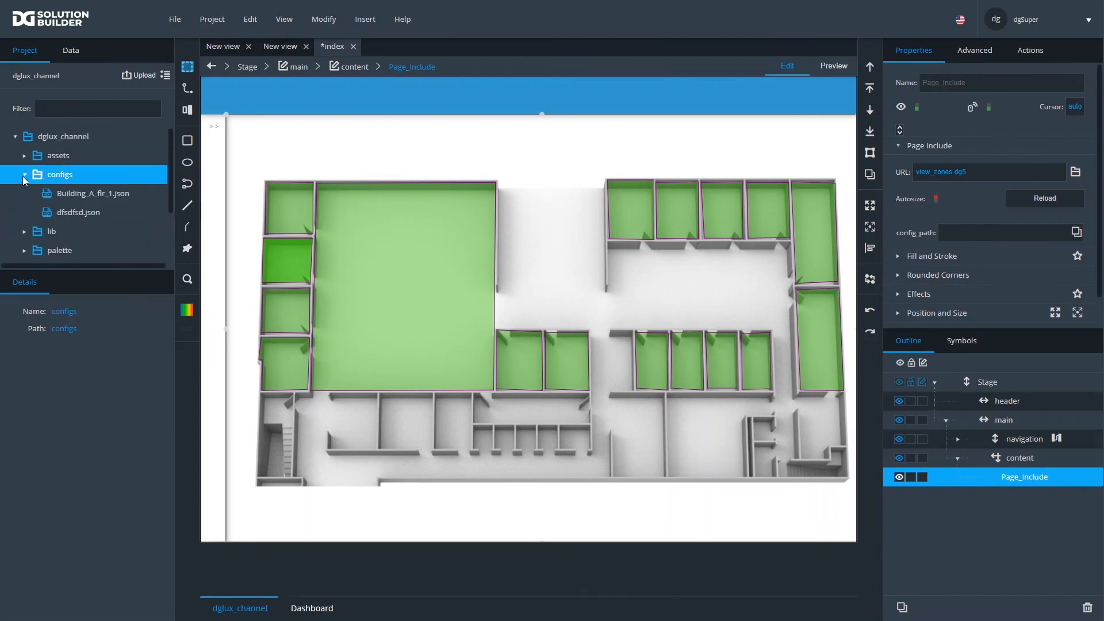
left_click_drag(67, 212, 1002, 235)
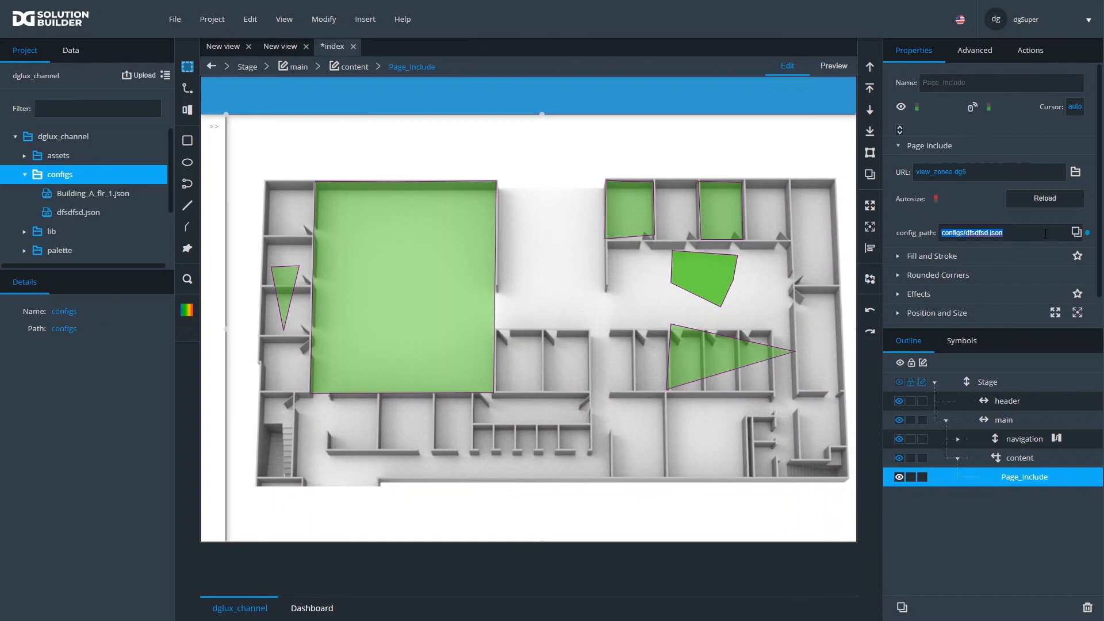
- Replace the Page Include's config_path with configs/Building_A_flr_1.json
key("BackSpace")
left_click_drag(124, 194, 1028, 233)
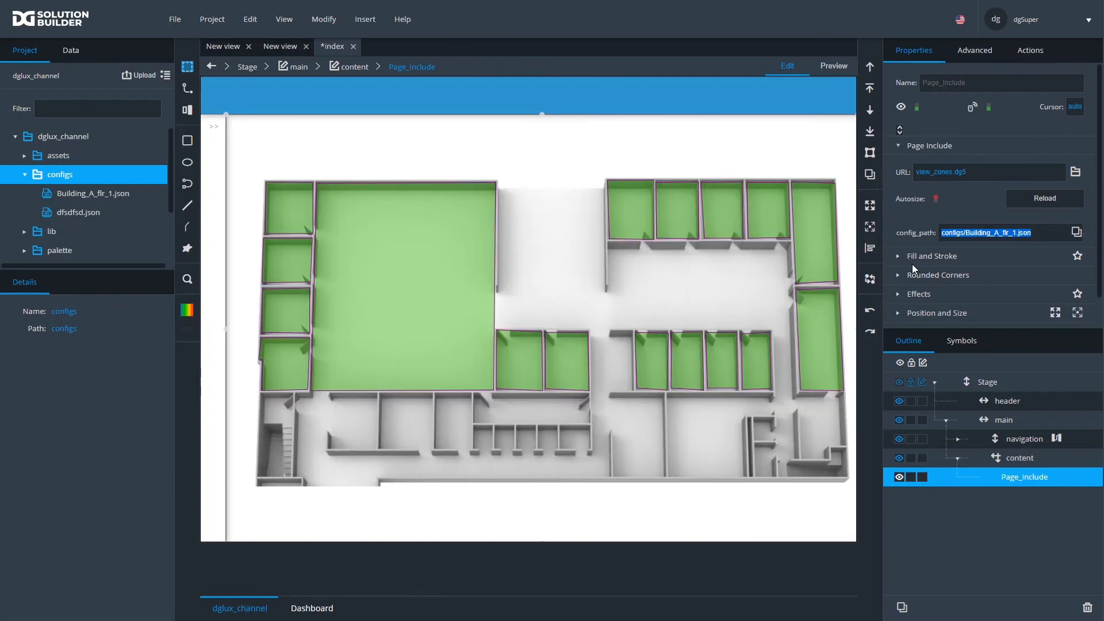
scroll(925, 266, "down", 1)
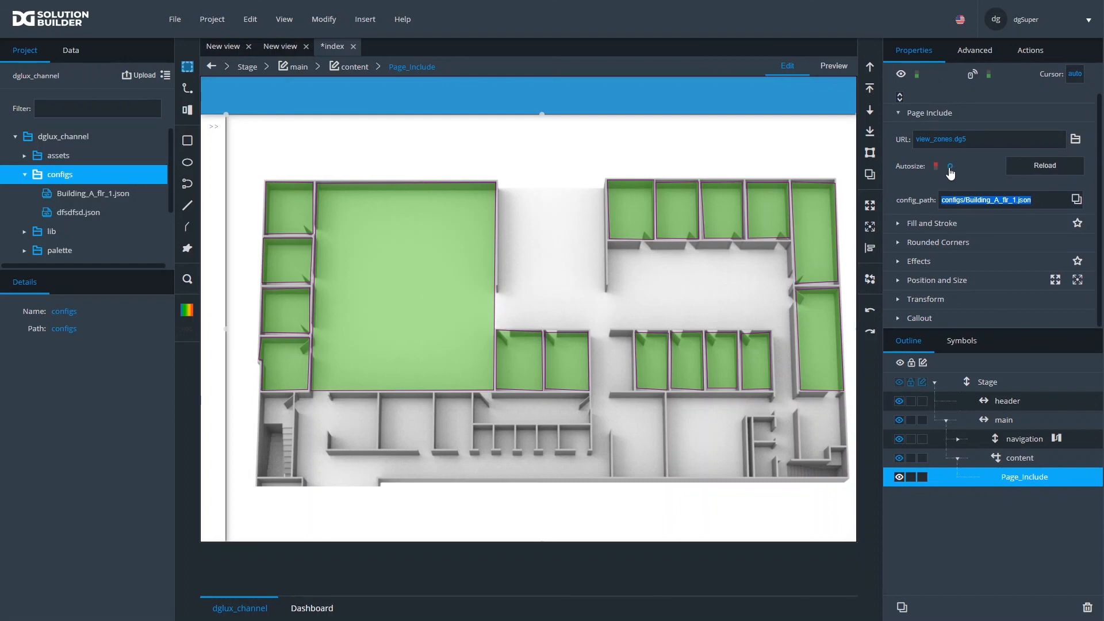
scroll(946, 176, "up", 1)
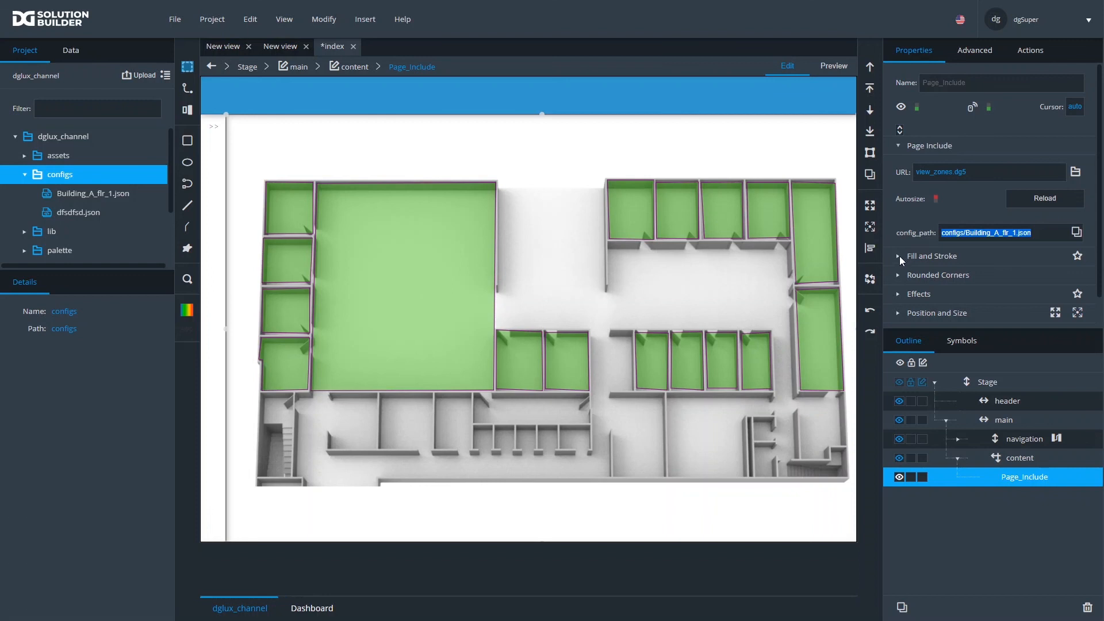
scroll(913, 220, "down", 1)
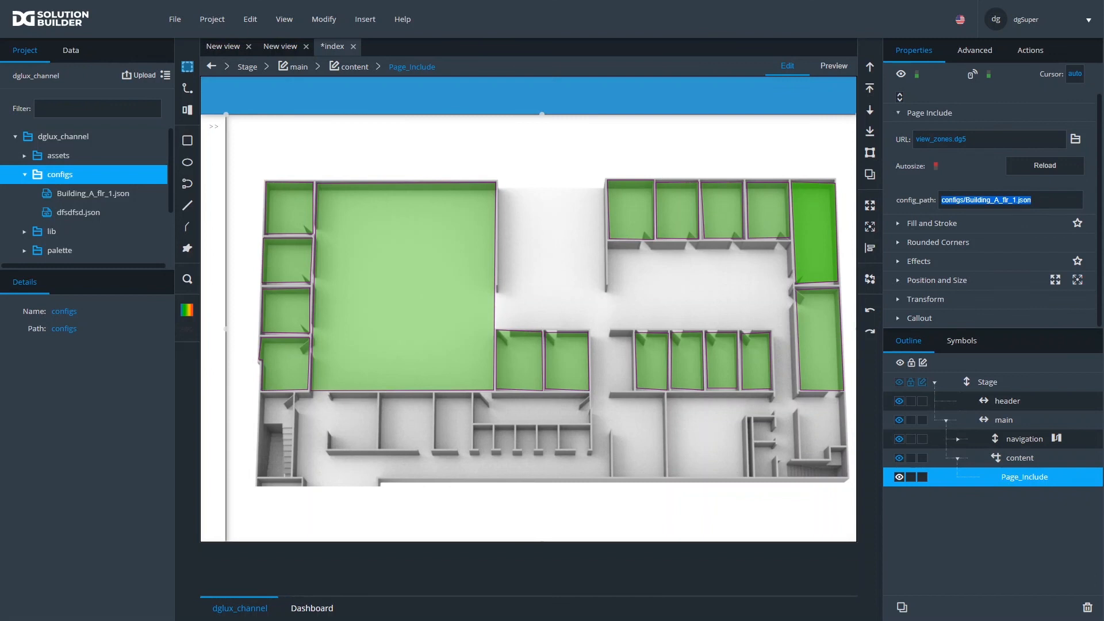
key("Return")
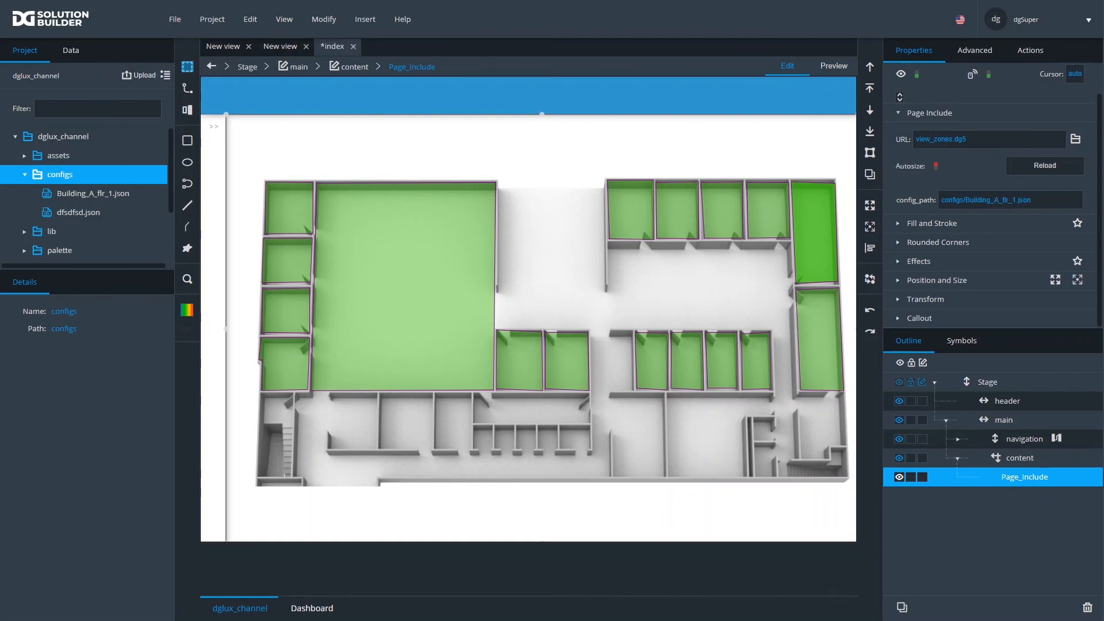
- Open view_zones.dg5, check which page parameters it contains, and close it again
left_click(58, 137)
scroll(97, 206, "down", 2)
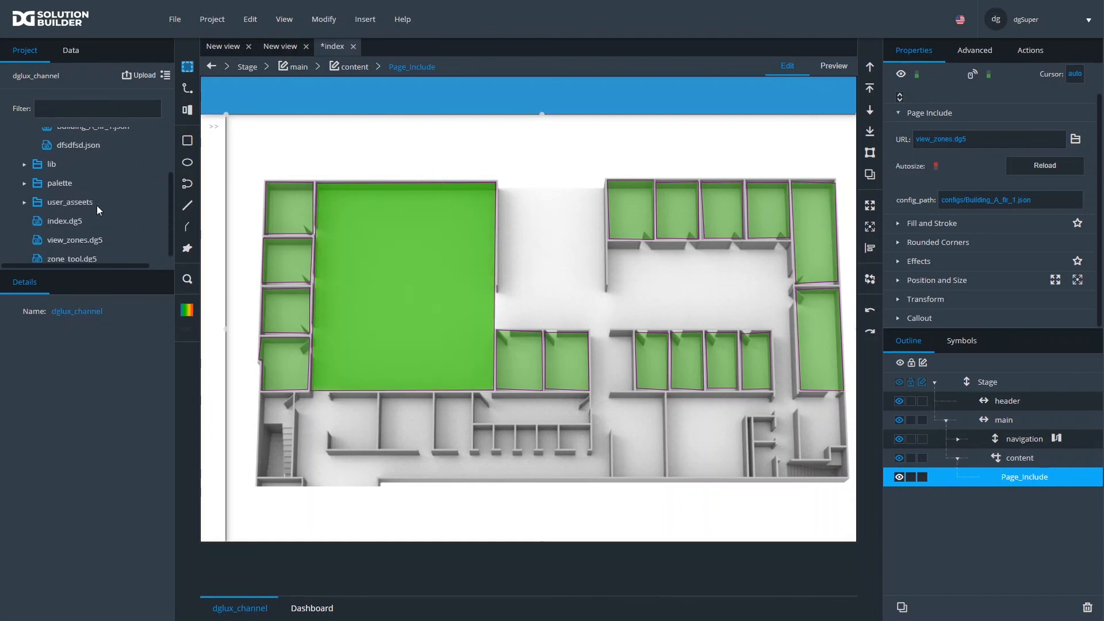
double_click(64, 238)
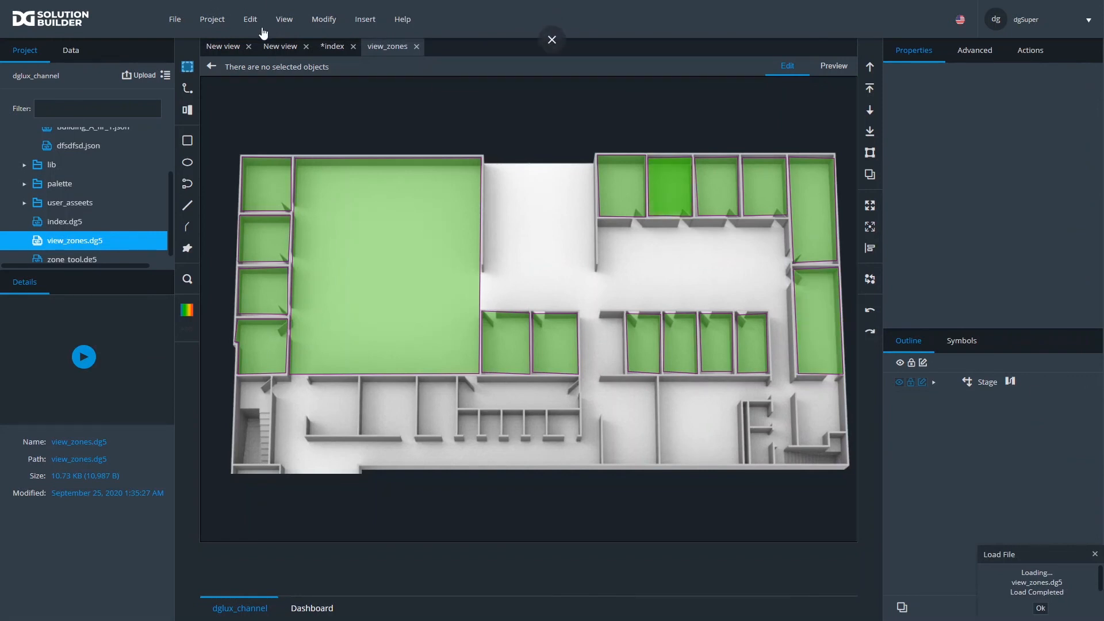
left_click(317, 29)
left_click(330, 51)
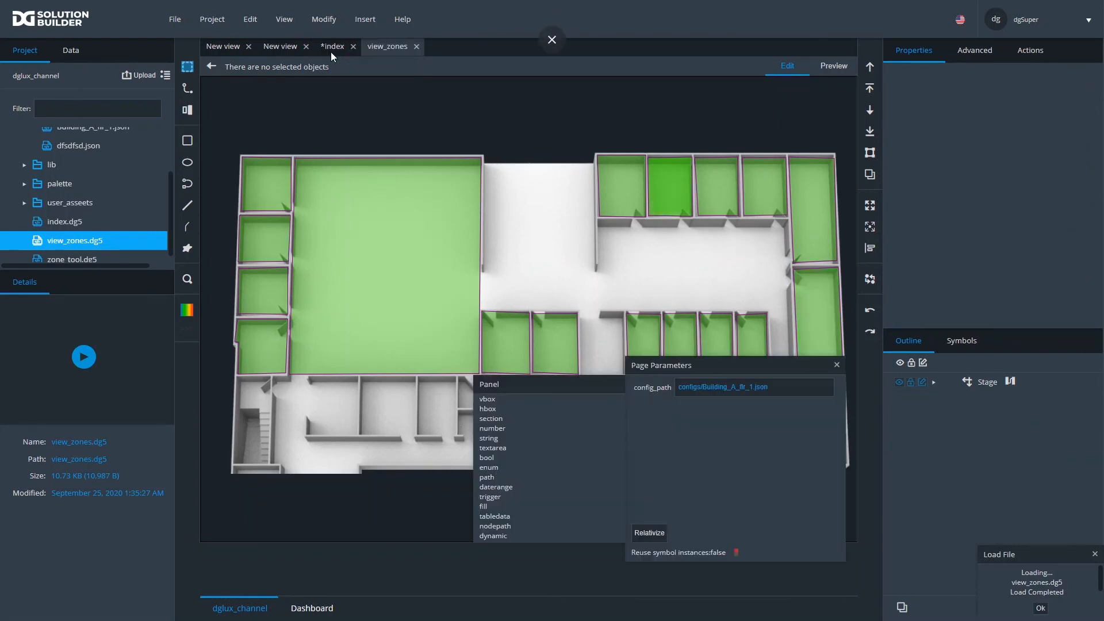
left_click(836, 365)
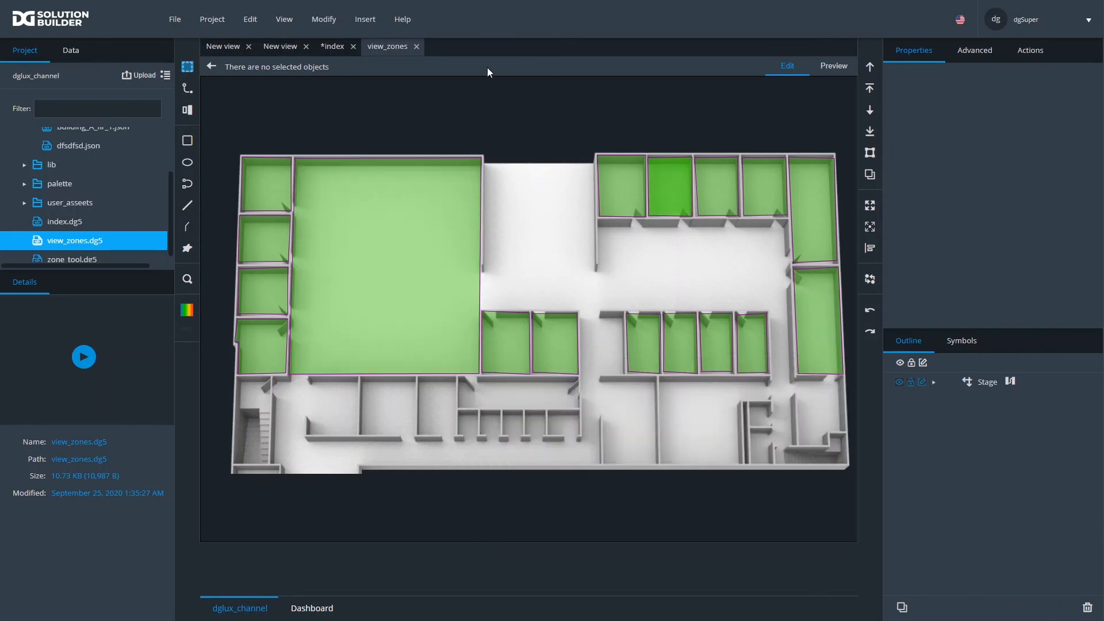
left_click(417, 46)
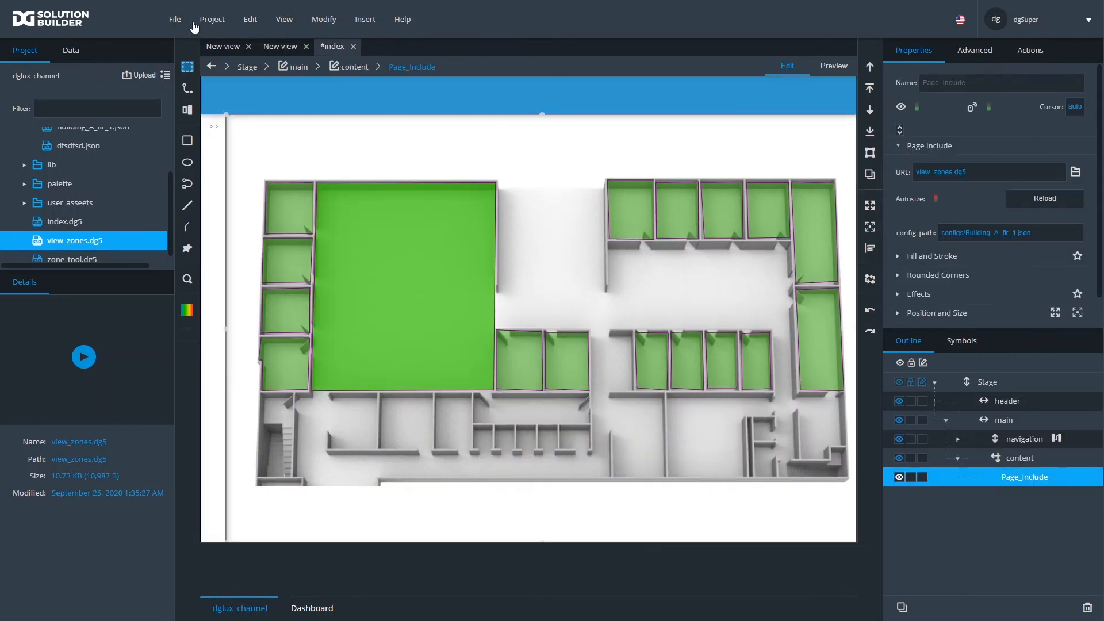
- Recover the 13K version of view_zones.dg5 from September 25, 2020 1:59:27 AM
left_click(175, 22)
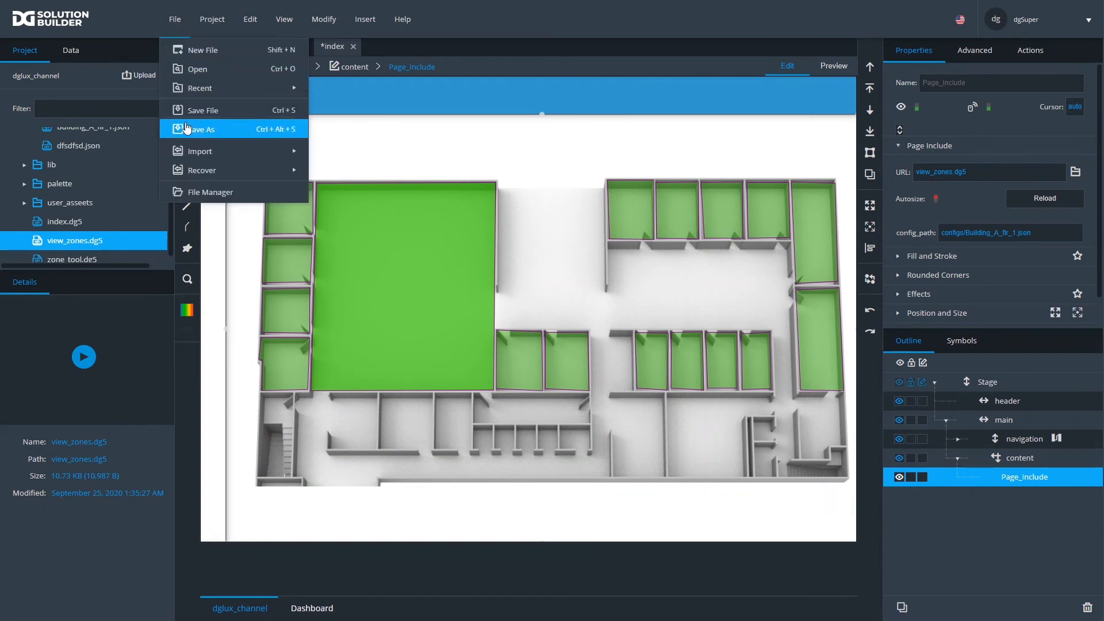
mouse_move(198, 171)
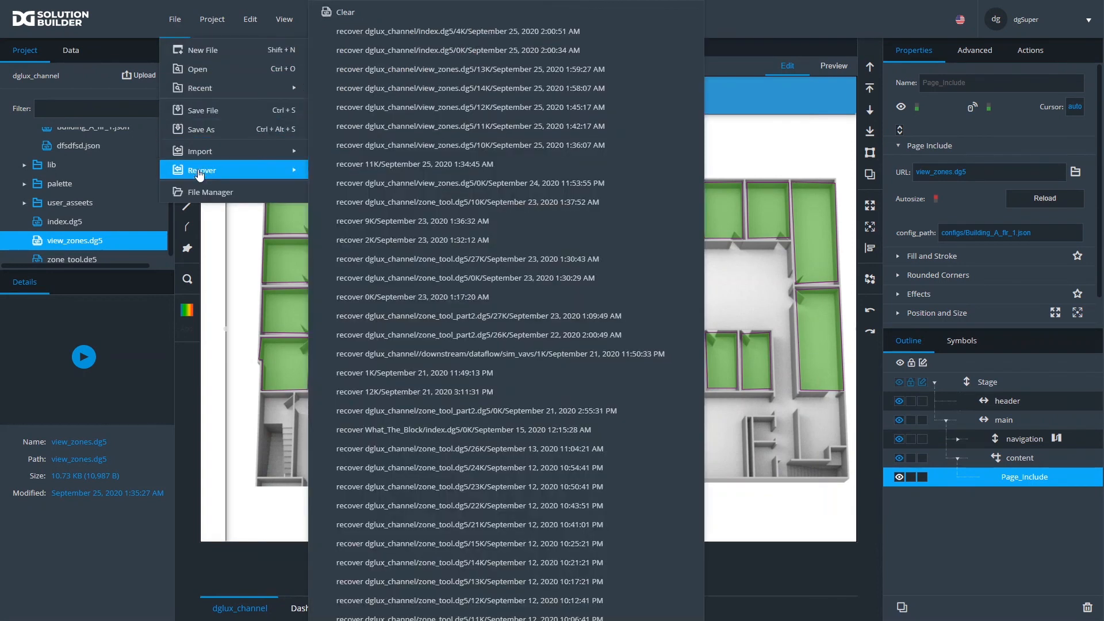
left_click(502, 74)
- Open the page parameters of the recovered view_zones page and expand the metric_config section
left_click(324, 19)
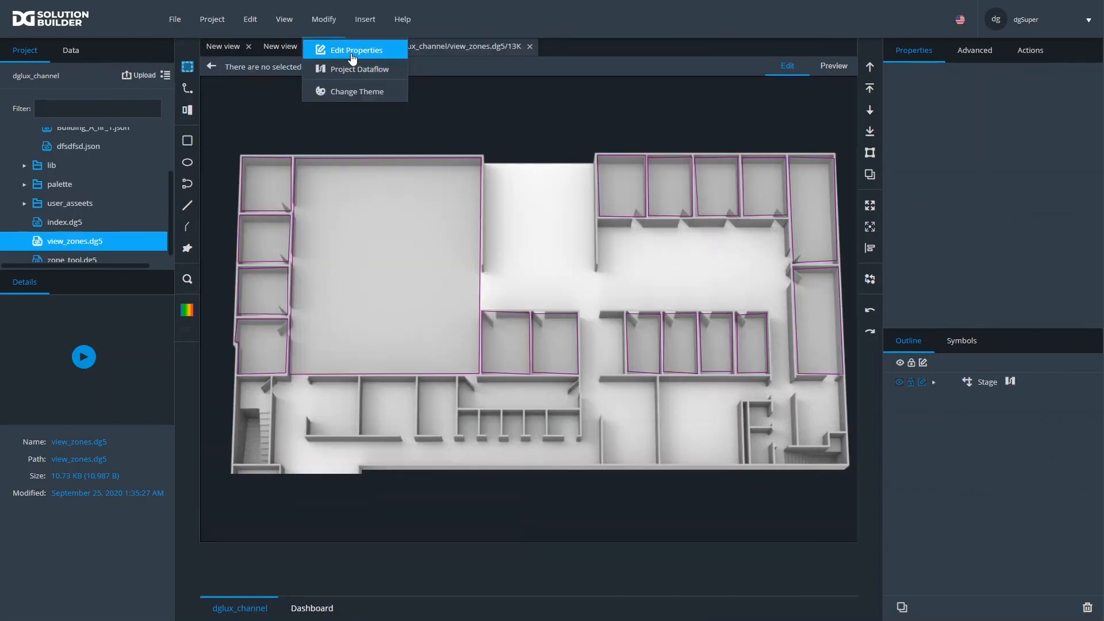
left_click(336, 53)
left_click(642, 414)
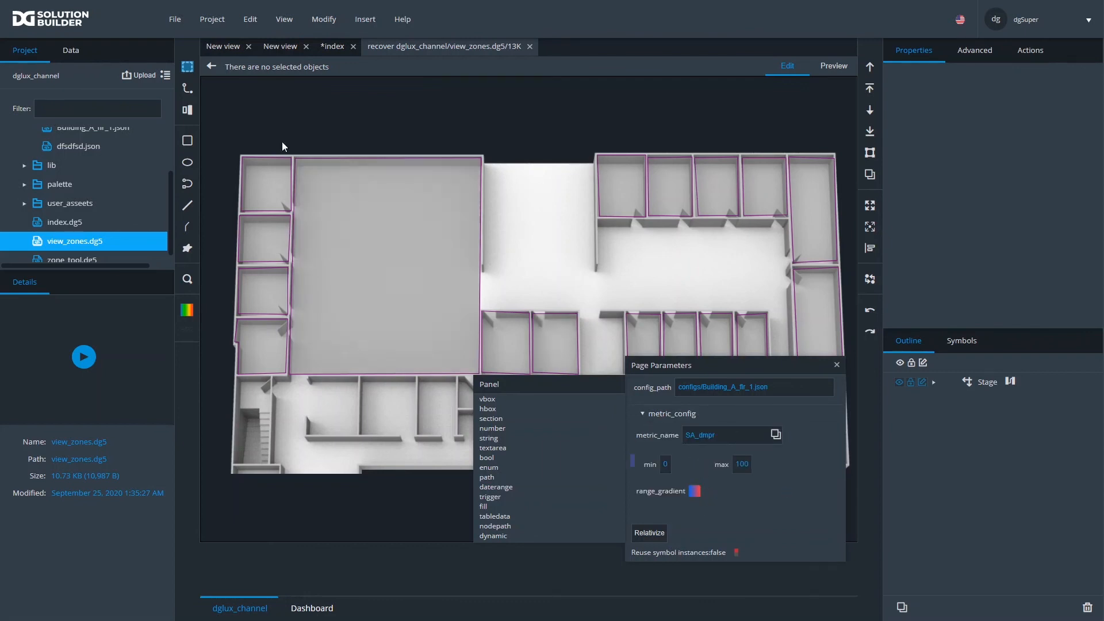
- Save the recovered page under the name view_zones.dg5 in dglux_channel, overwriting the existing file
left_click(172, 23)
left_click(188, 113)
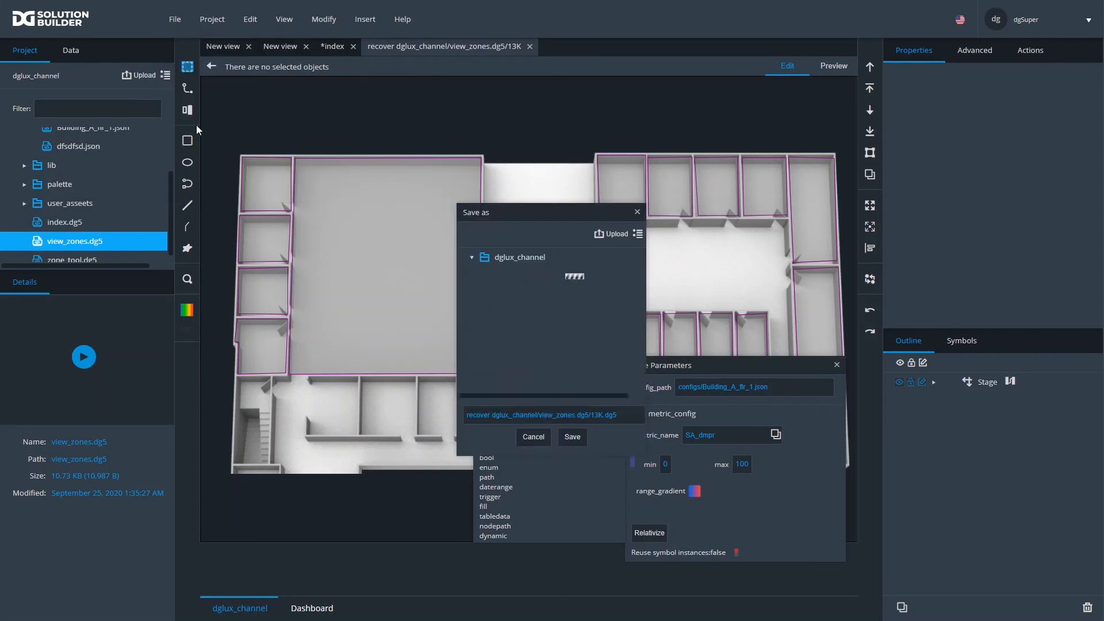
scroll(536, 384, "down", 1)
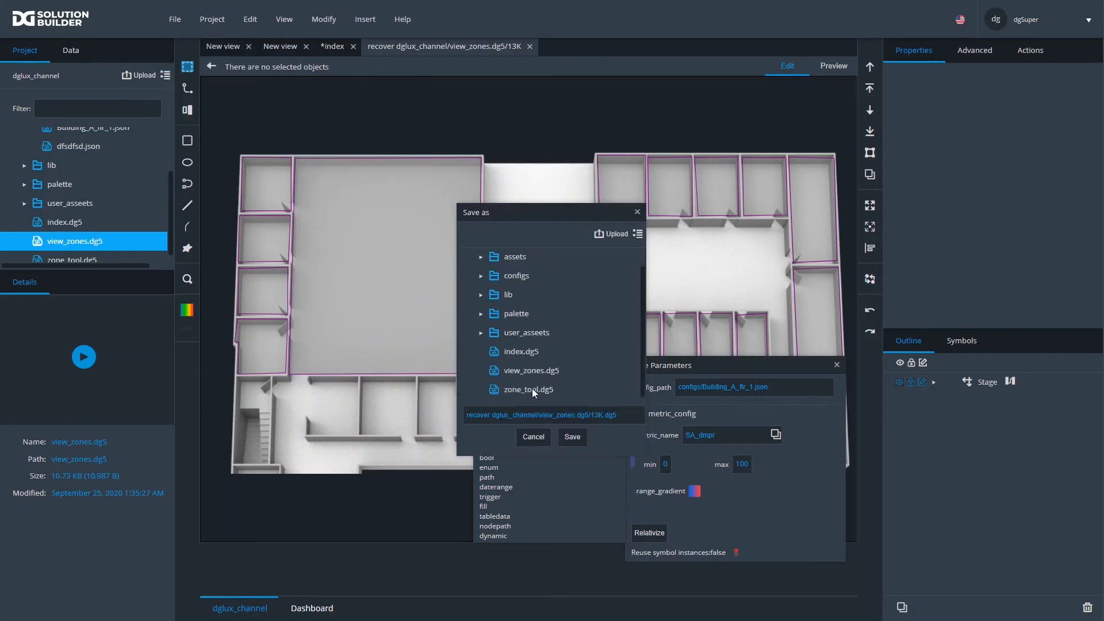
left_click(526, 369)
left_click(568, 442)
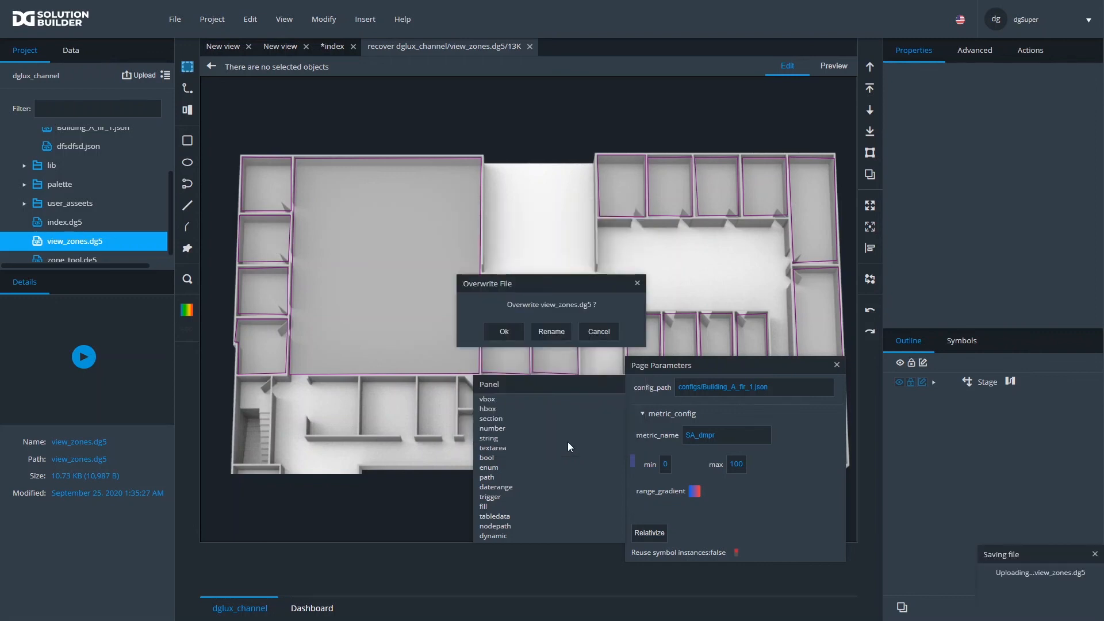
left_click(505, 332)
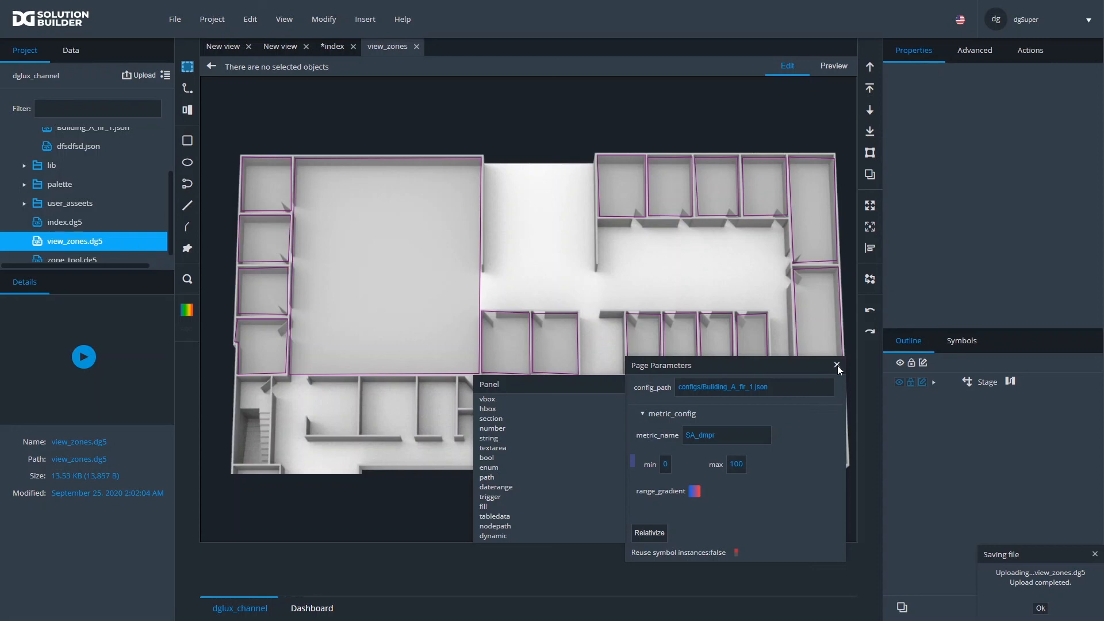
- Set the metric_name page parameter of view_zones to RM_temp
double_click(714, 440)
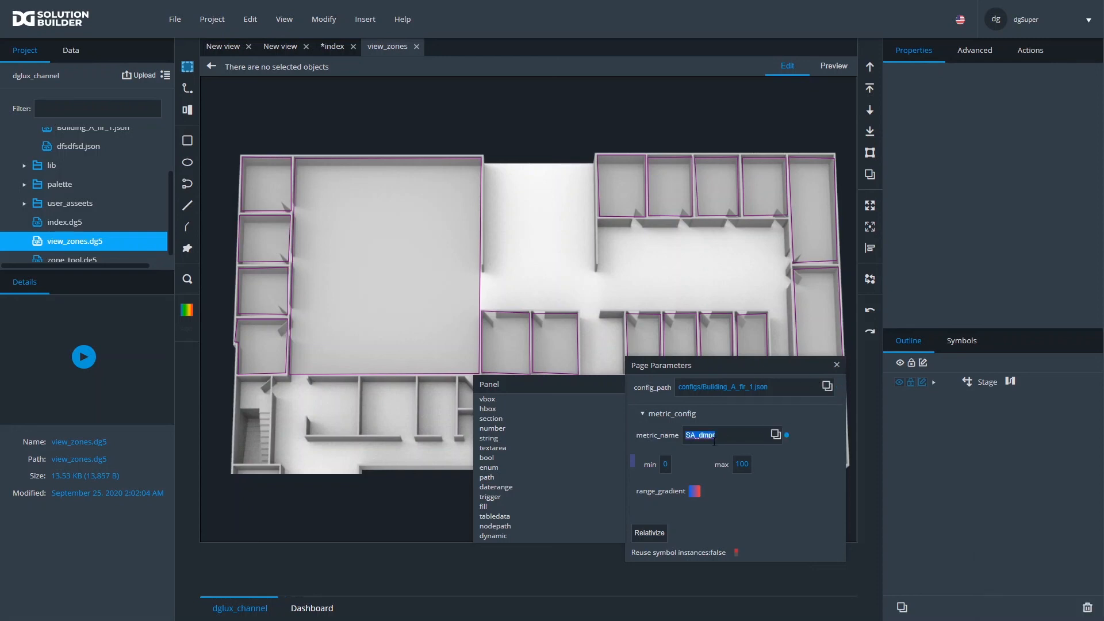
left_click(63, 57)
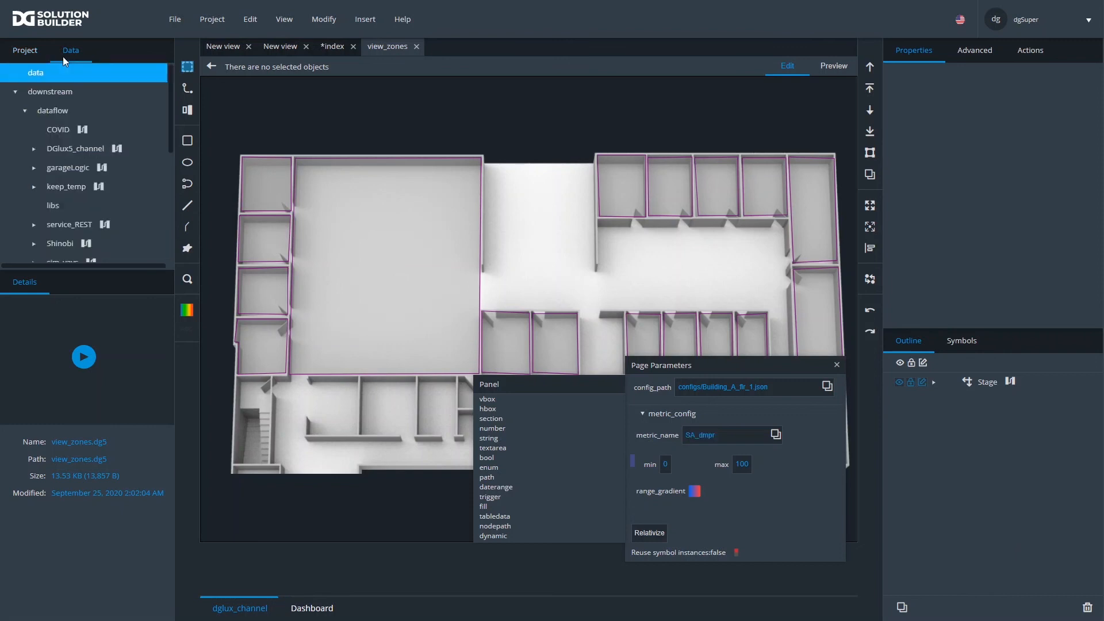
double_click(713, 436)
type("RM")
type("_tmp")
type("emp")
left_click(740, 463)
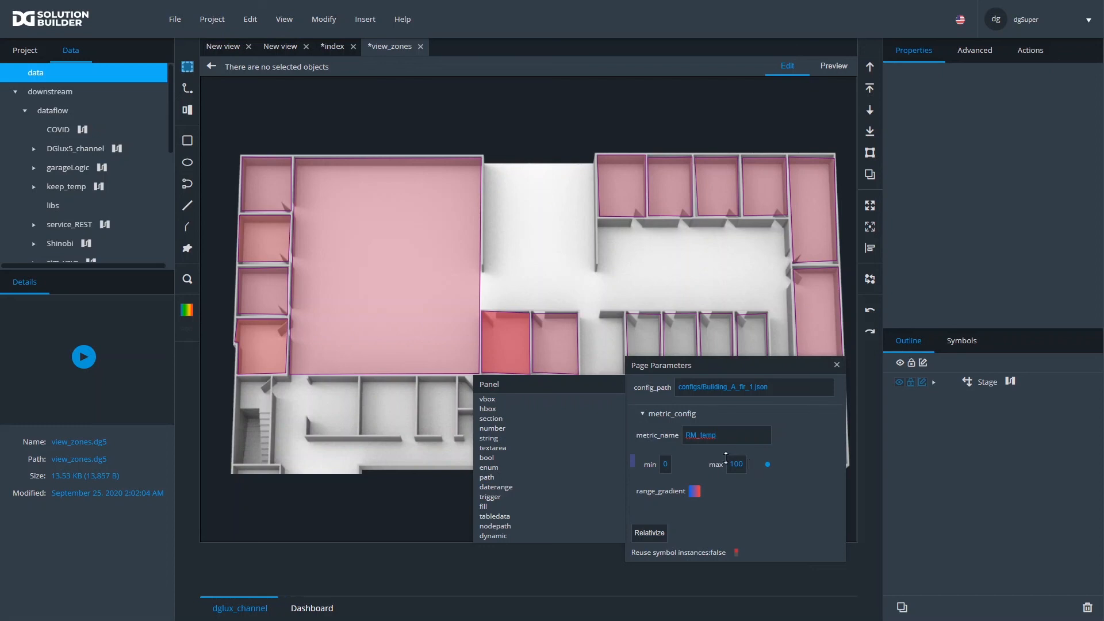
- Save view_zones.dg5, then close it and the page parameters editor to return to the index page
left_click(174, 21)
left_click(191, 108)
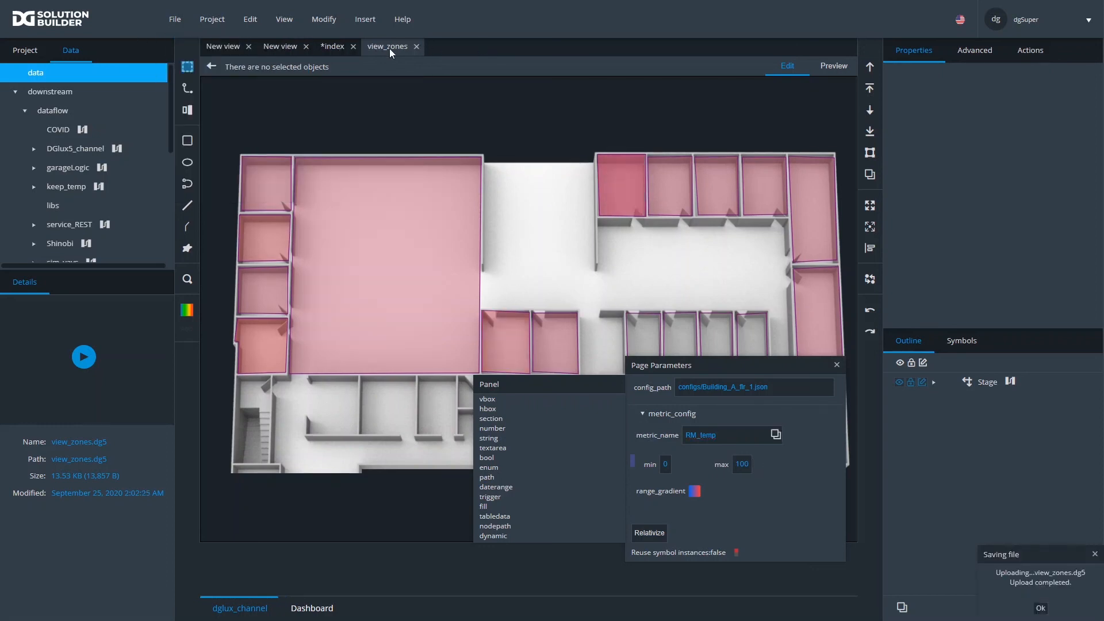
left_click(416, 46)
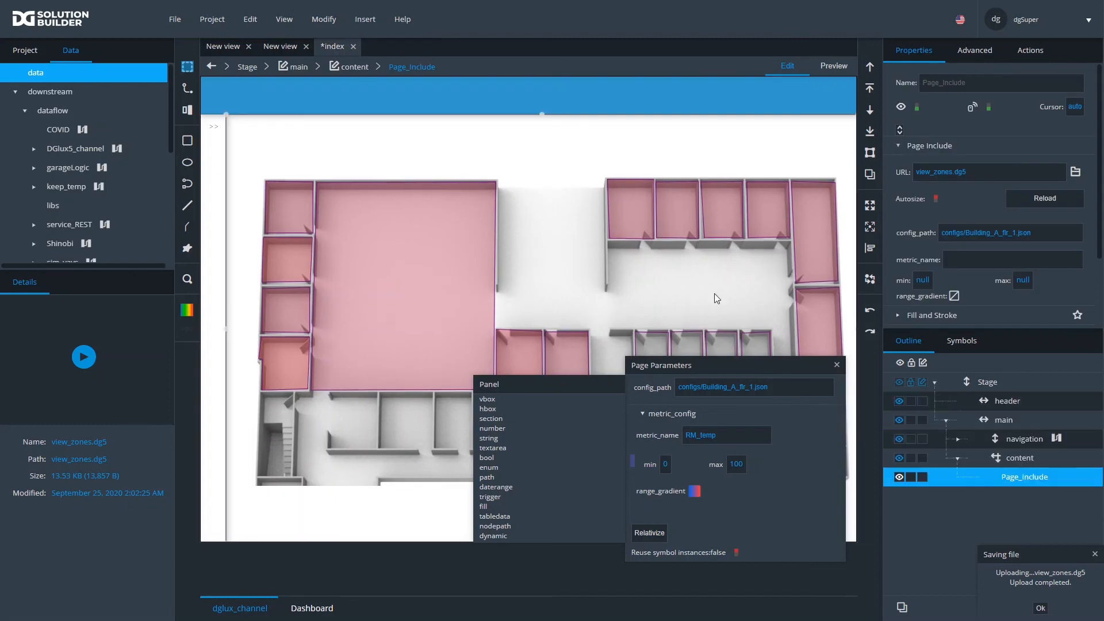
left_click(837, 365)
- Set the Page Include's metric_name to RM_temp, its min to 55 and its max to 90
scroll(944, 243, "down", 3)
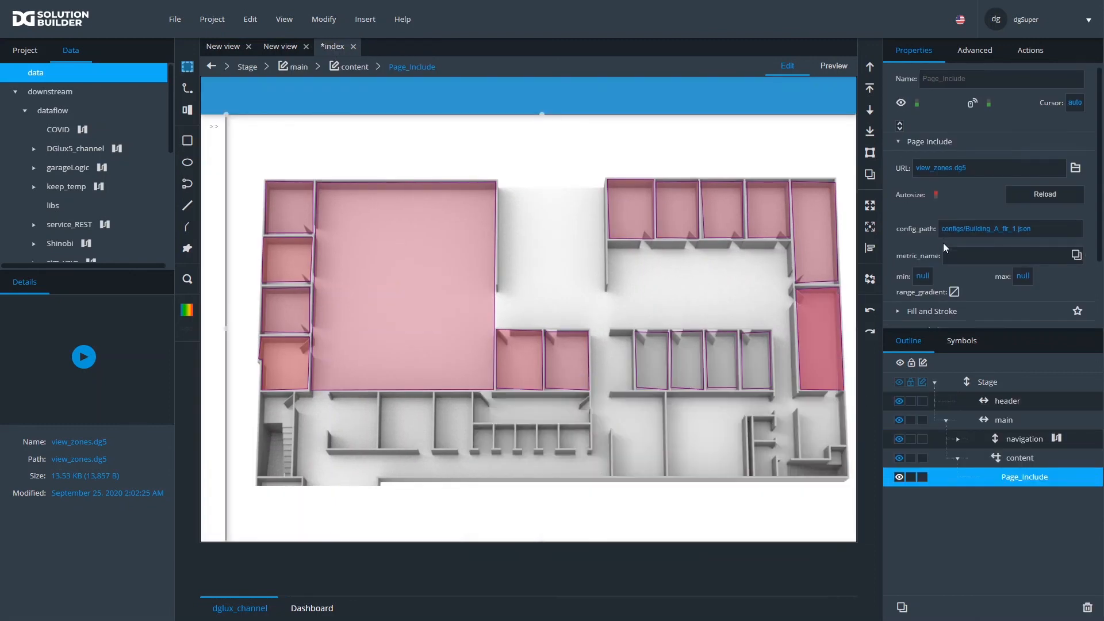
scroll(948, 186, "up", 1)
left_click(984, 224)
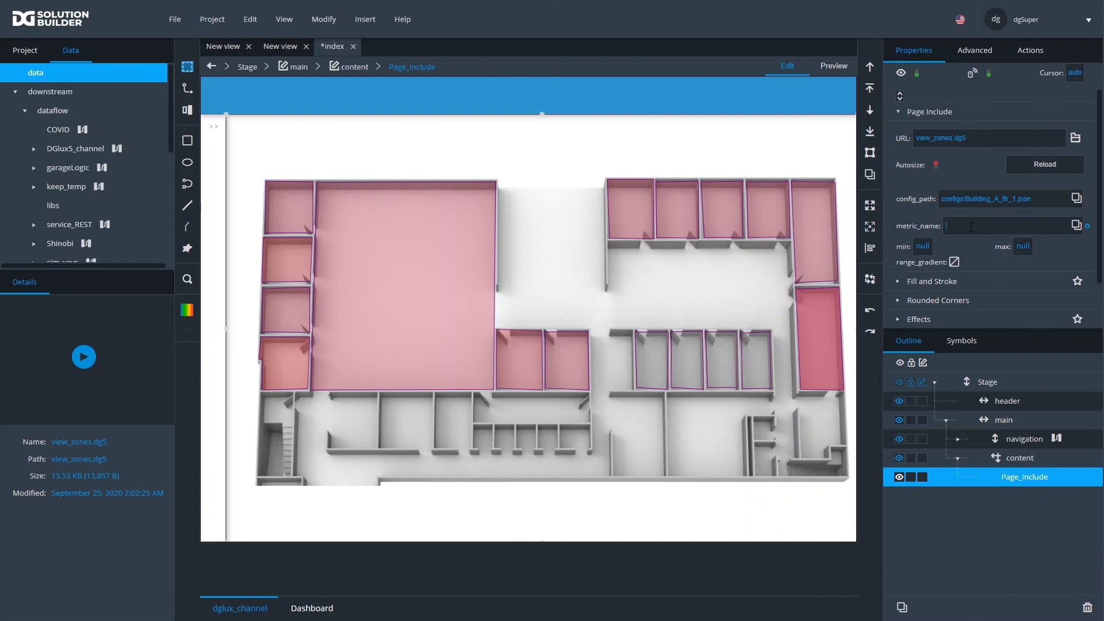
type("RM_temp")
left_click(925, 248)
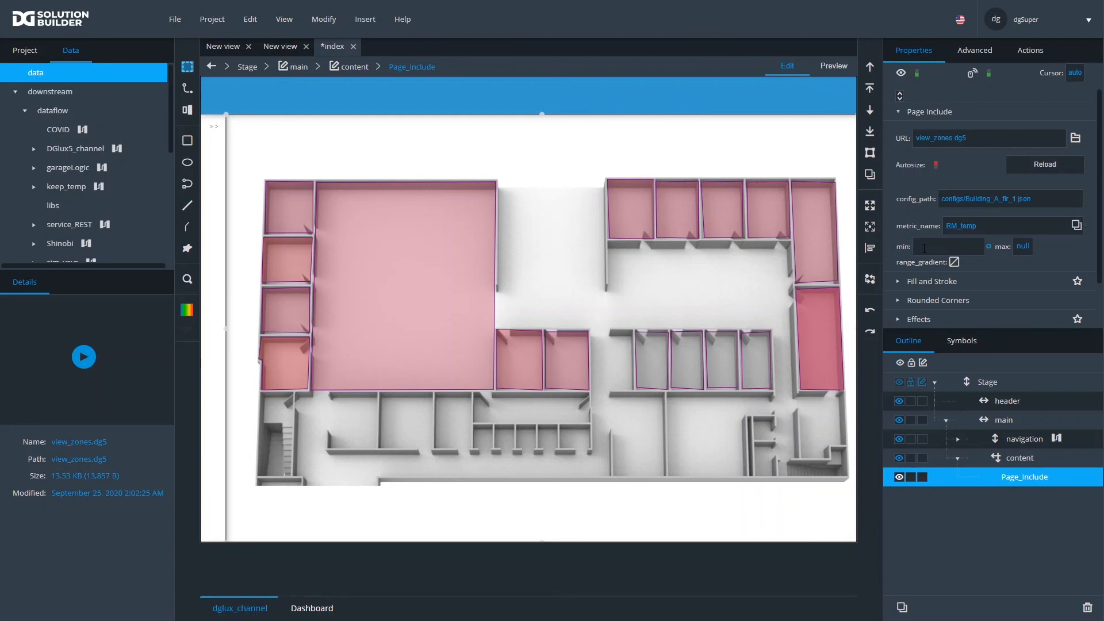
type("55")
left_click(1022, 247)
type("90")
key("Return")
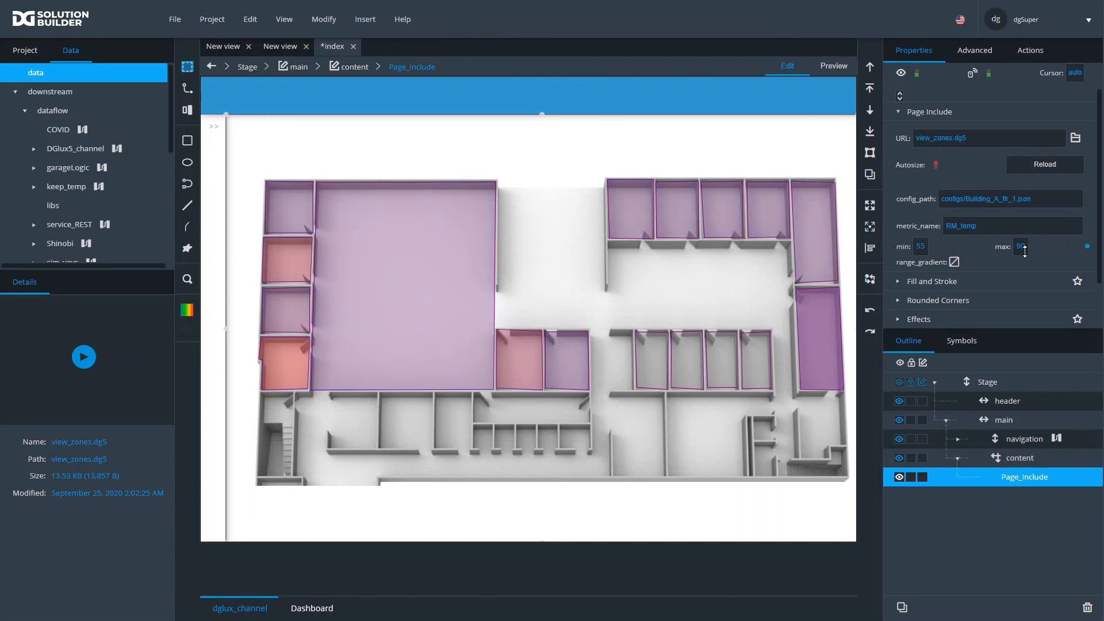
- Give the Page Include's range_gradient a linear gradient with a blue start and a green stop at 31%
left_click(956, 262)
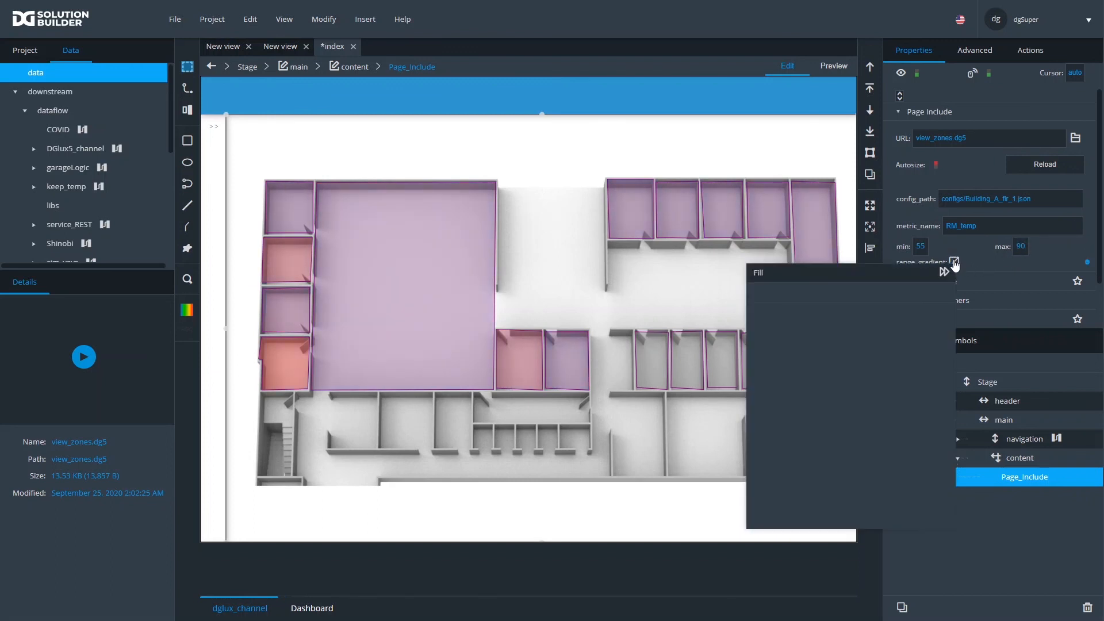
left_click(802, 294)
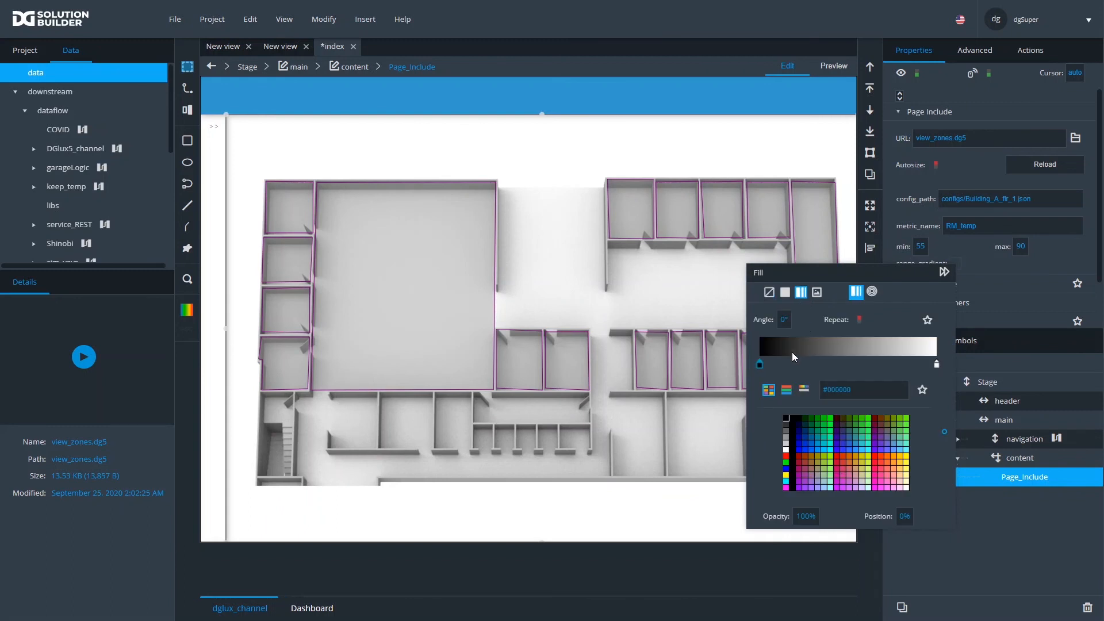
left_click(812, 449)
left_click(815, 374)
left_click(825, 424)
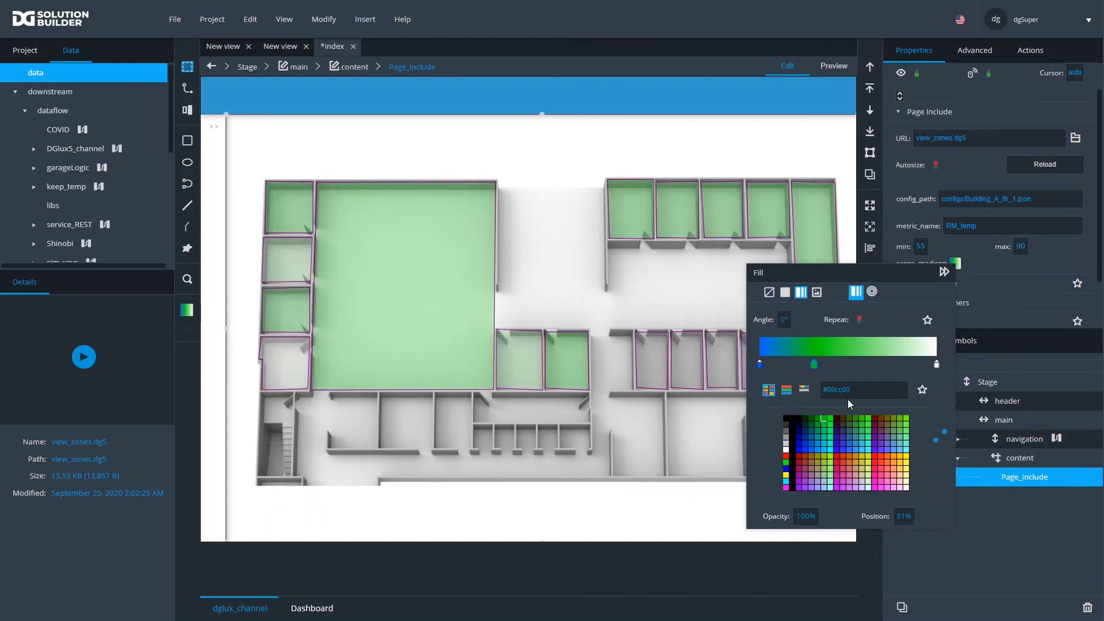
- Add a second green stop past the gradient's middle and a yellow-orange stop at 71%, and make the end stop red
left_click(860, 362)
left_click(818, 419)
left_click(823, 418)
left_click(885, 363)
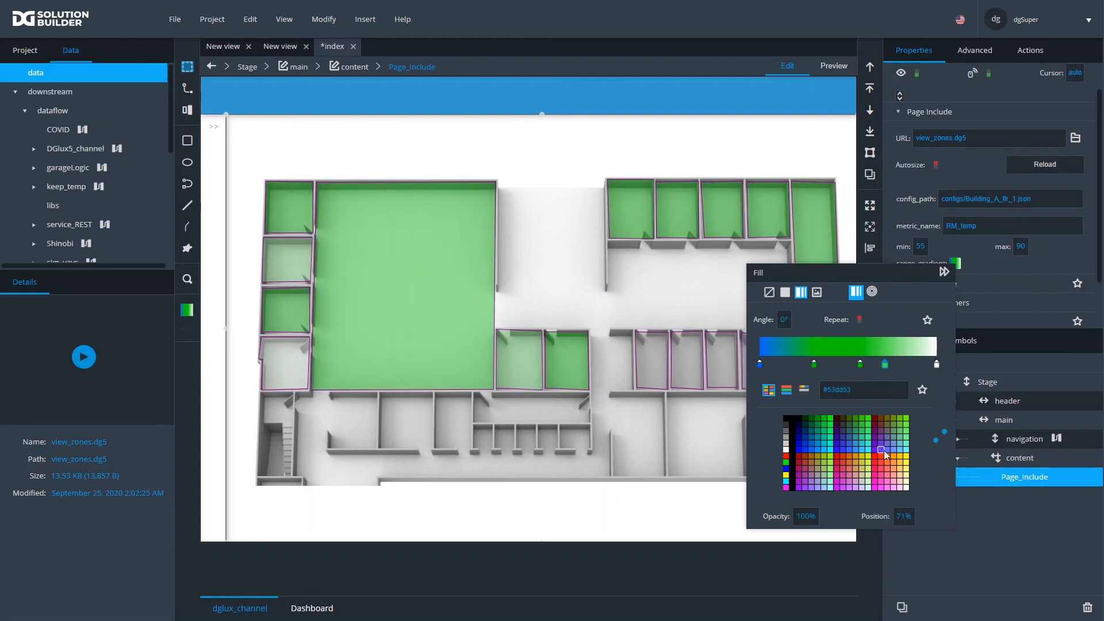
left_click(901, 462)
left_click(937, 365)
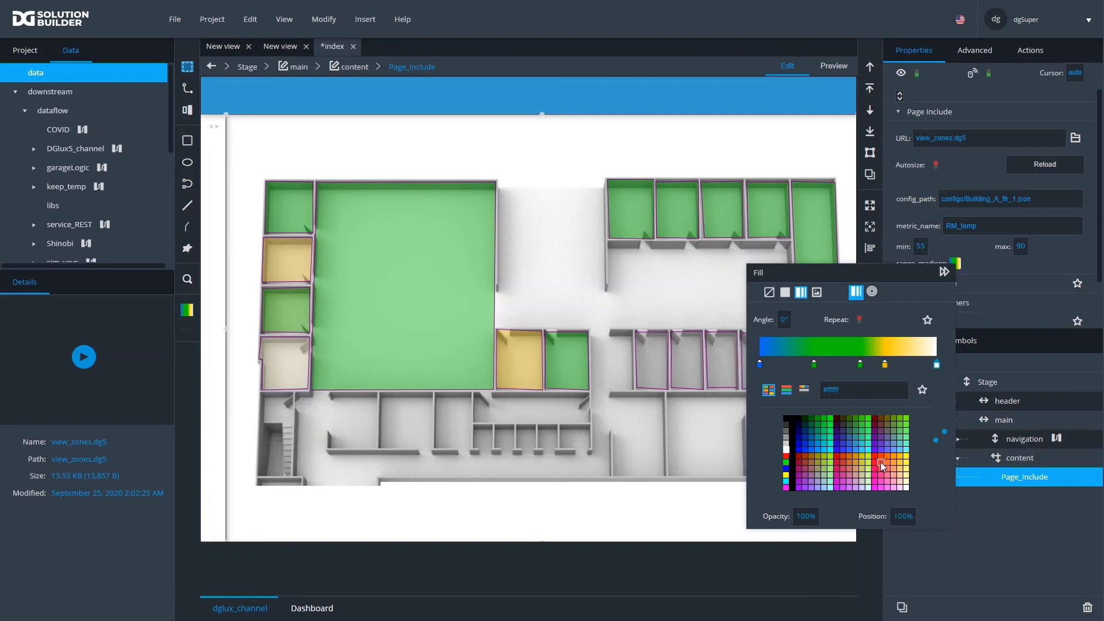
left_click(882, 466)
left_click(1039, 543)
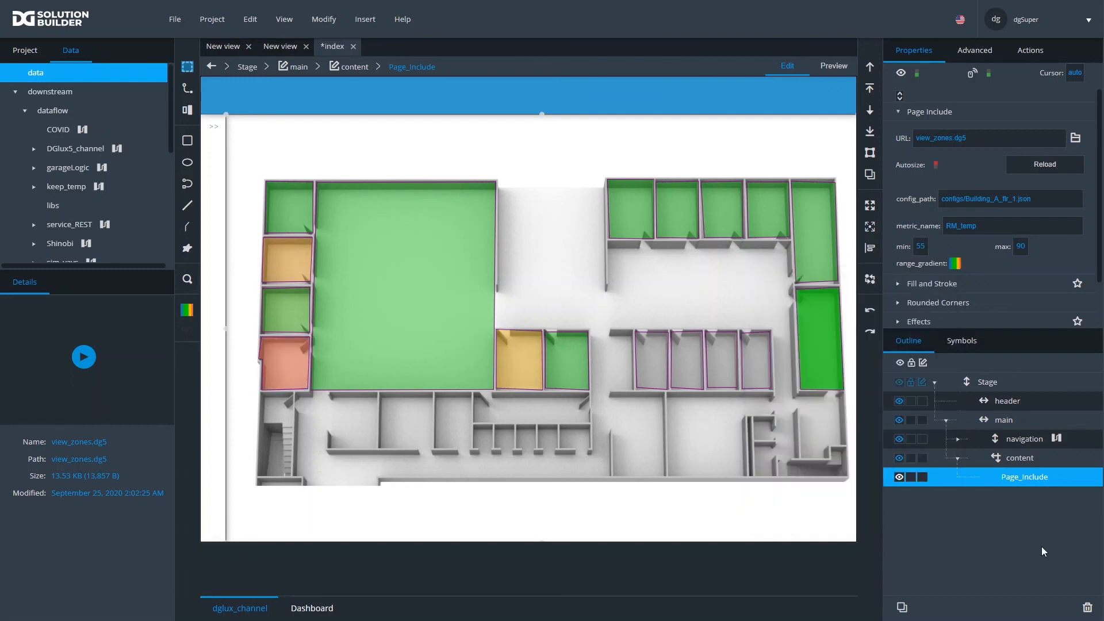
- Preview the index page with the embedded floor plan, keeping the Page Include selected
left_click(829, 68)
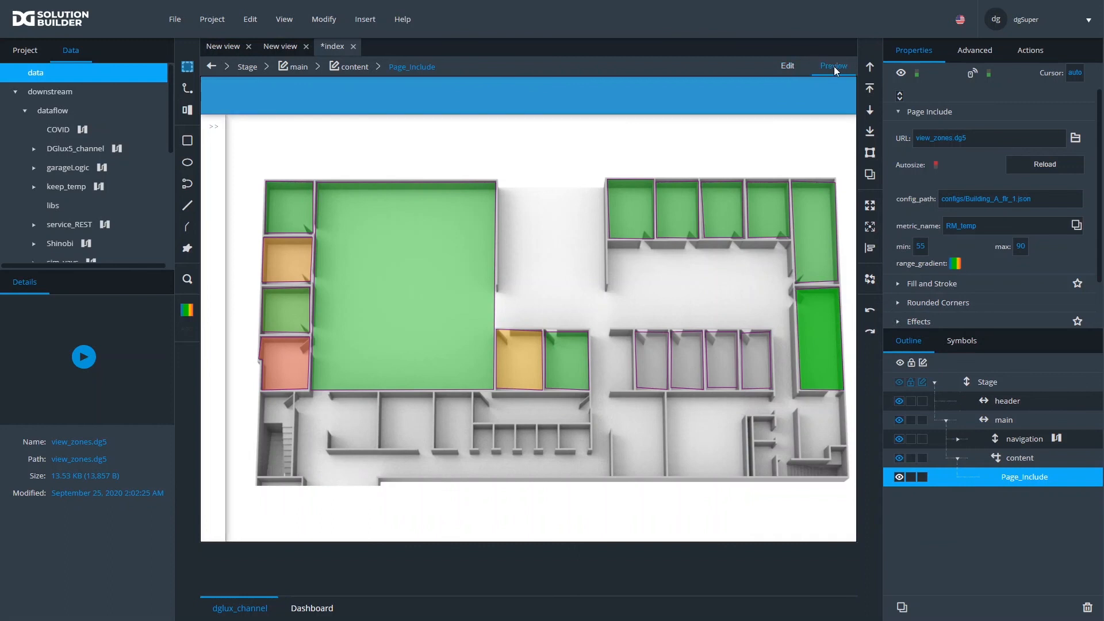
left_click(1008, 461)
left_click(1017, 475)
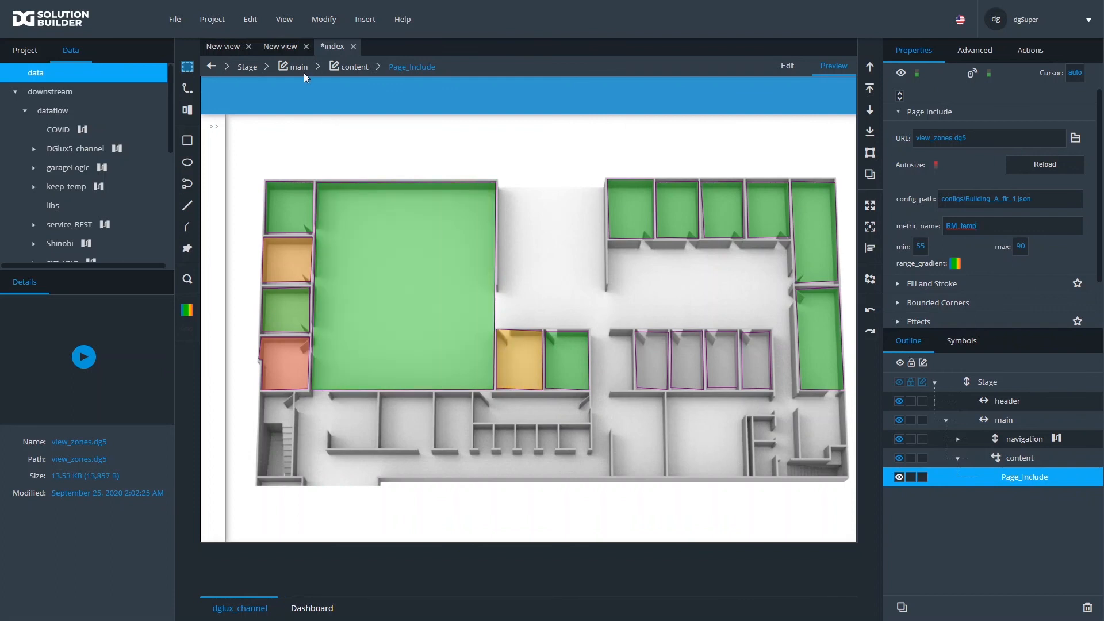
- Open view_zones.dg5 from the project files, preview its zones, and open its svg_tooltip symbol for editing
left_click(38, 55)
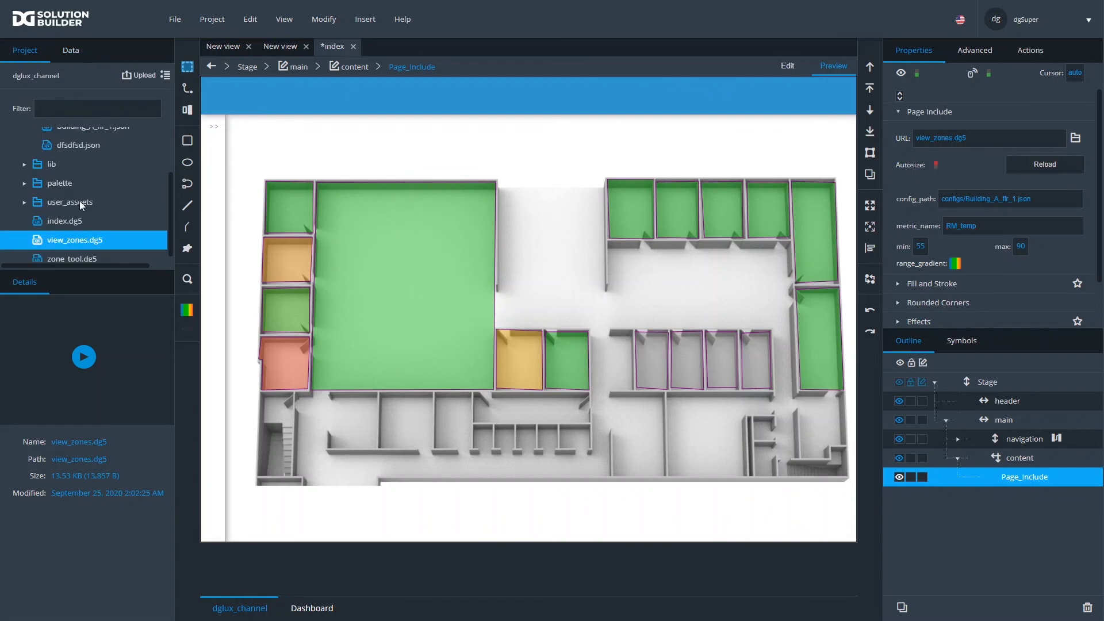
double_click(64, 241)
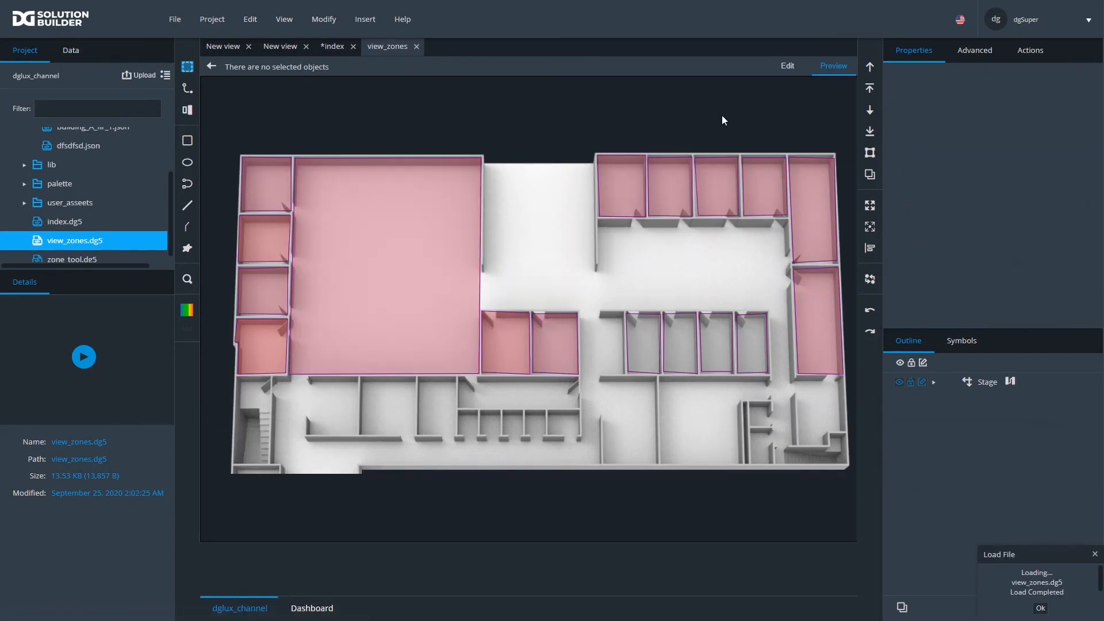
left_click(789, 74)
left_click(962, 342)
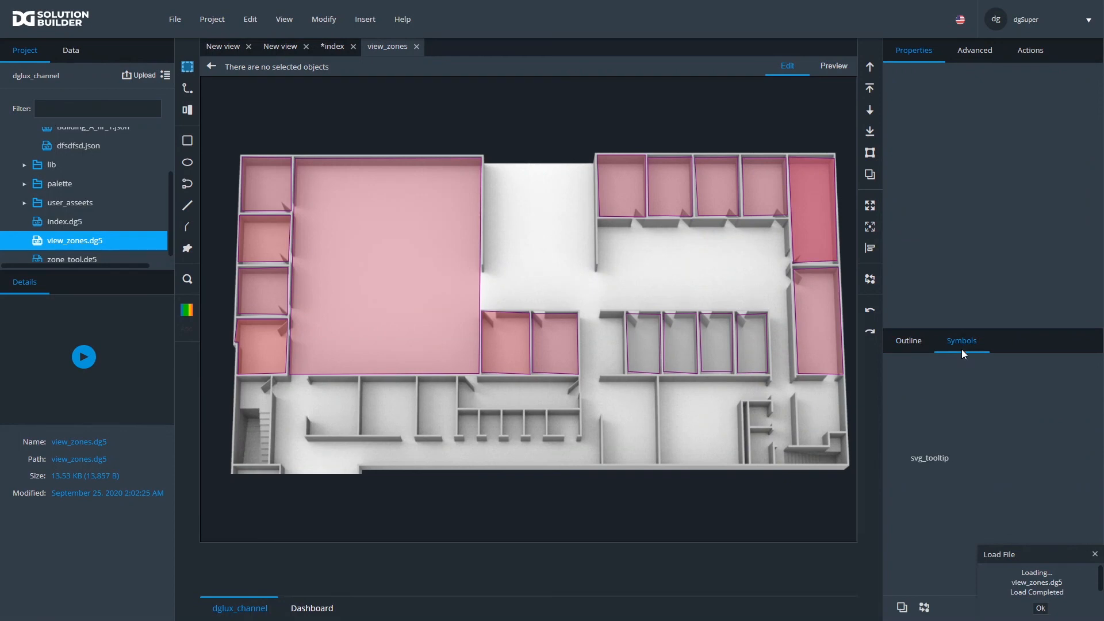
left_click(929, 459)
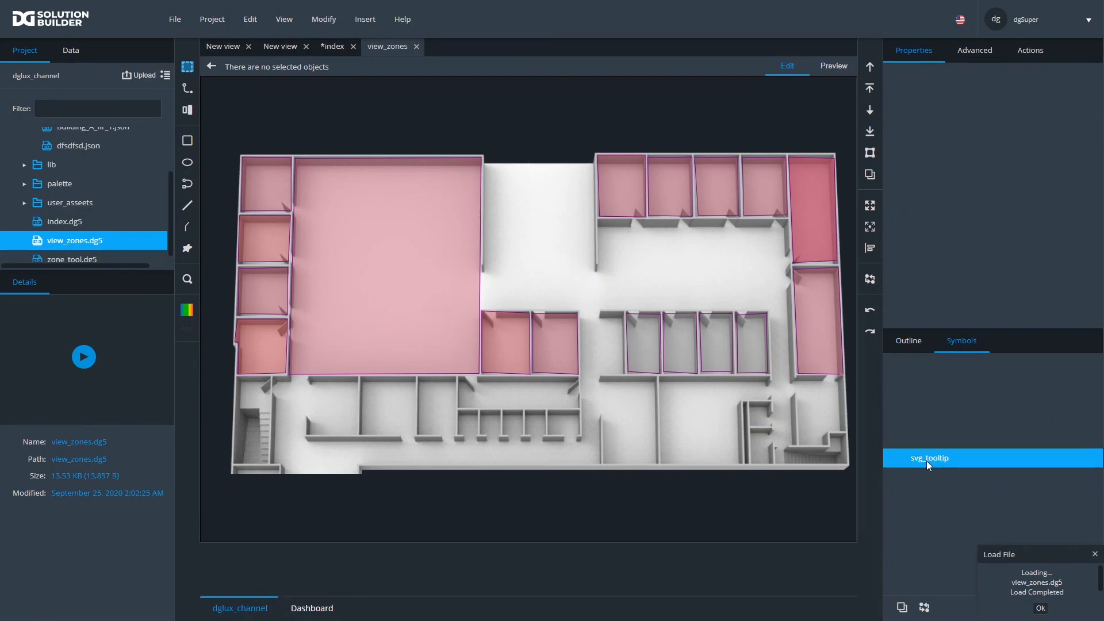
left_click(839, 70)
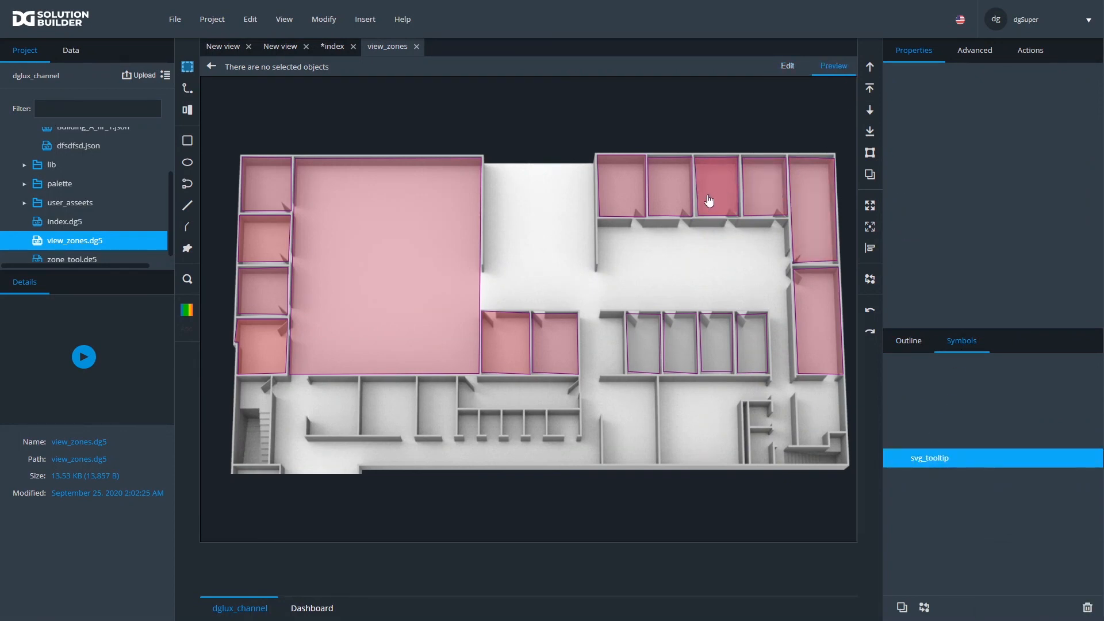
right_click(920, 464)
left_click(932, 511)
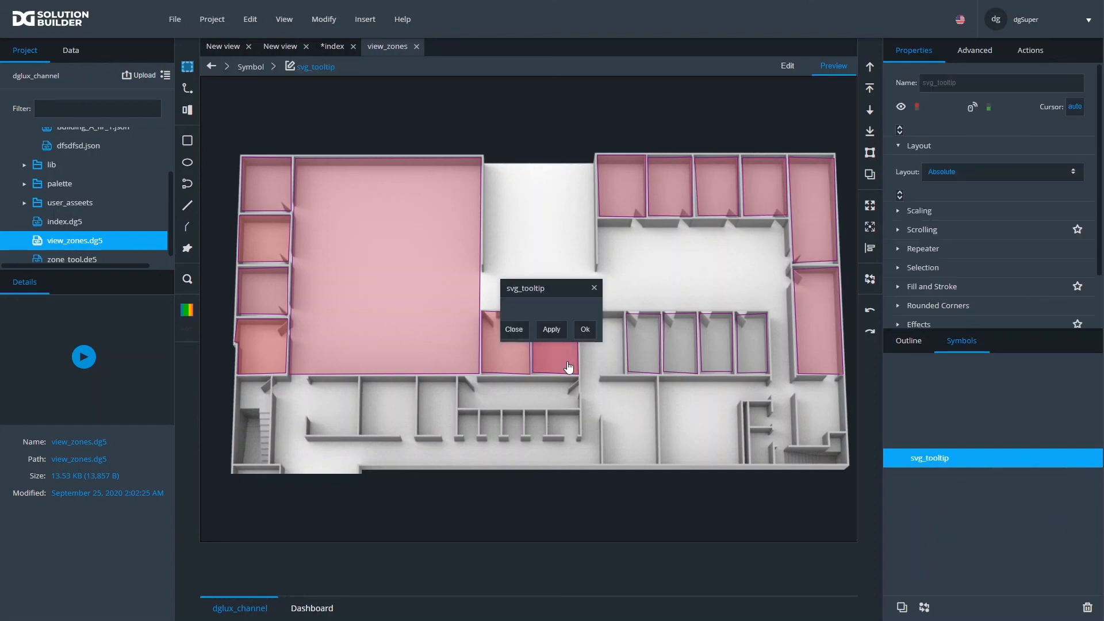
- Open the svg_tooltip symbol's dataflow in a smaller, repositioned window and expand the symbol in the outline
left_click(906, 340)
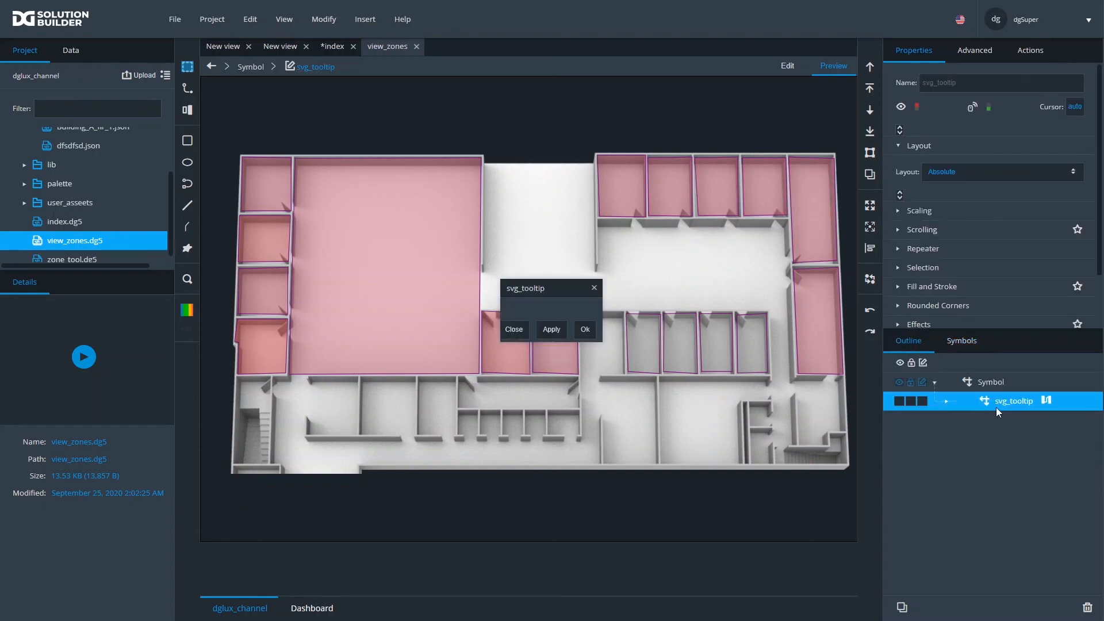
left_click(1046, 400)
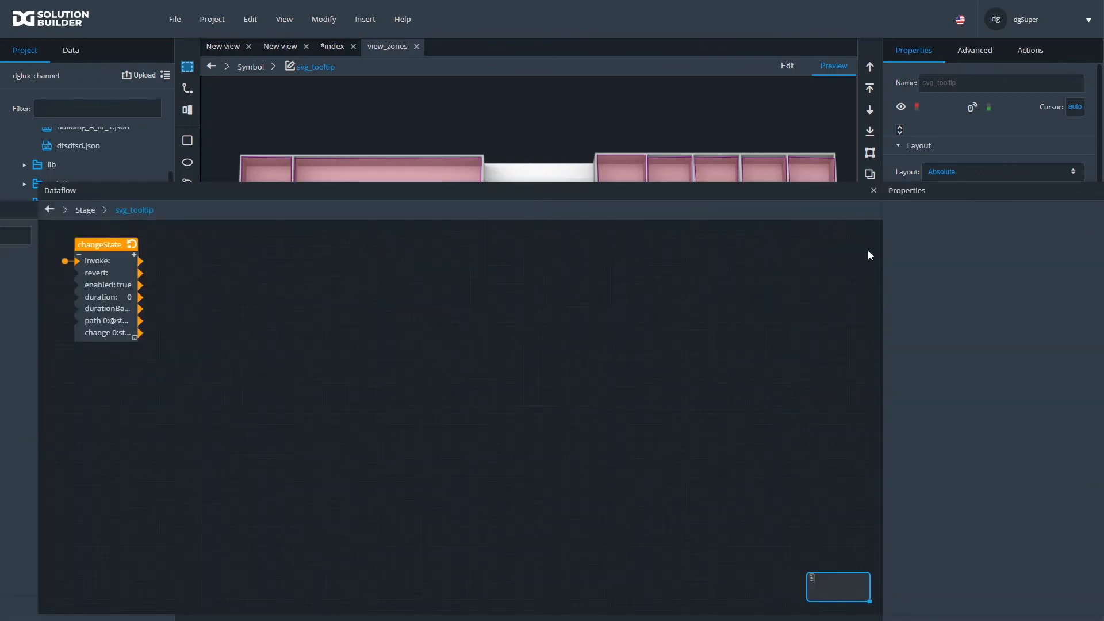
left_click_drag(879, 250, 252, 293)
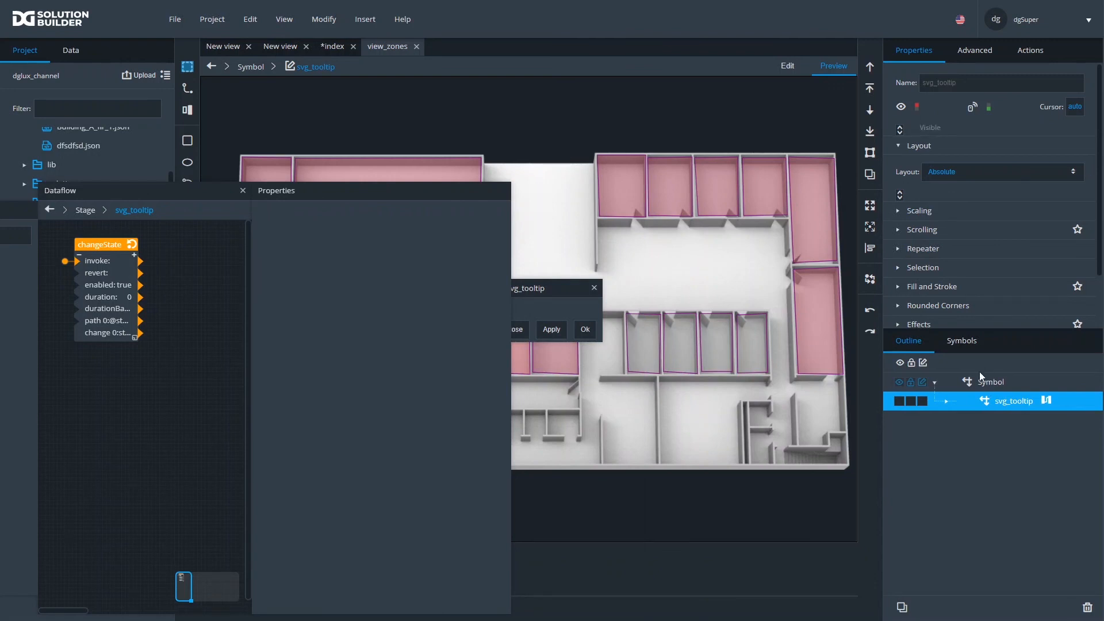
left_click(940, 403)
left_click_drag(206, 183, 427, 388)
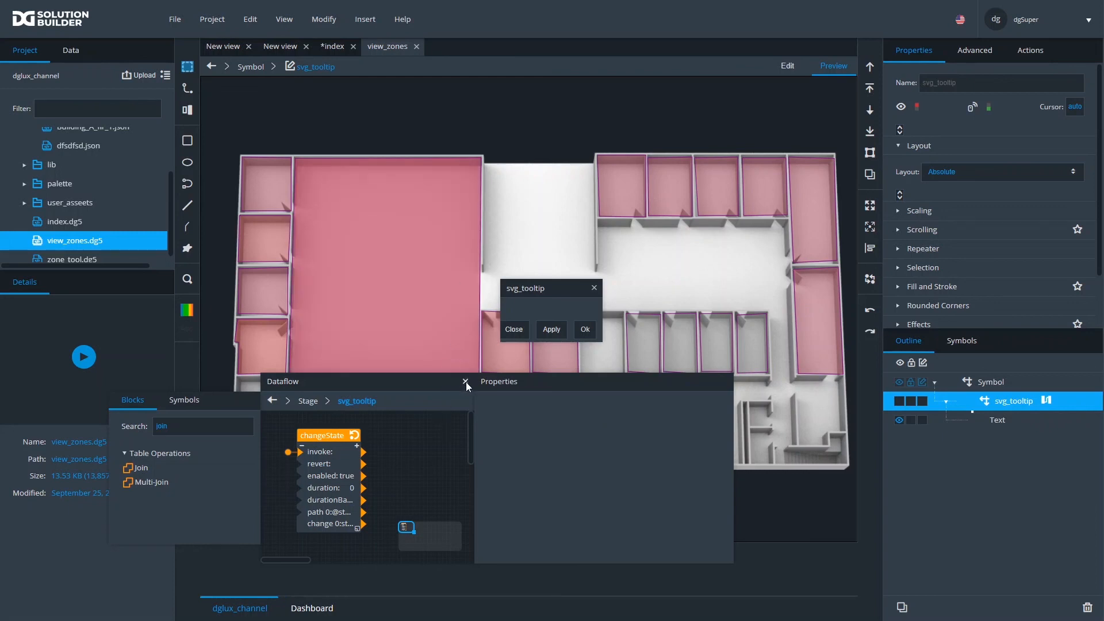
- Add a string parameter named zone_name to the svg_tooltip symbol's parameters
left_click(327, 22)
left_click(348, 111)
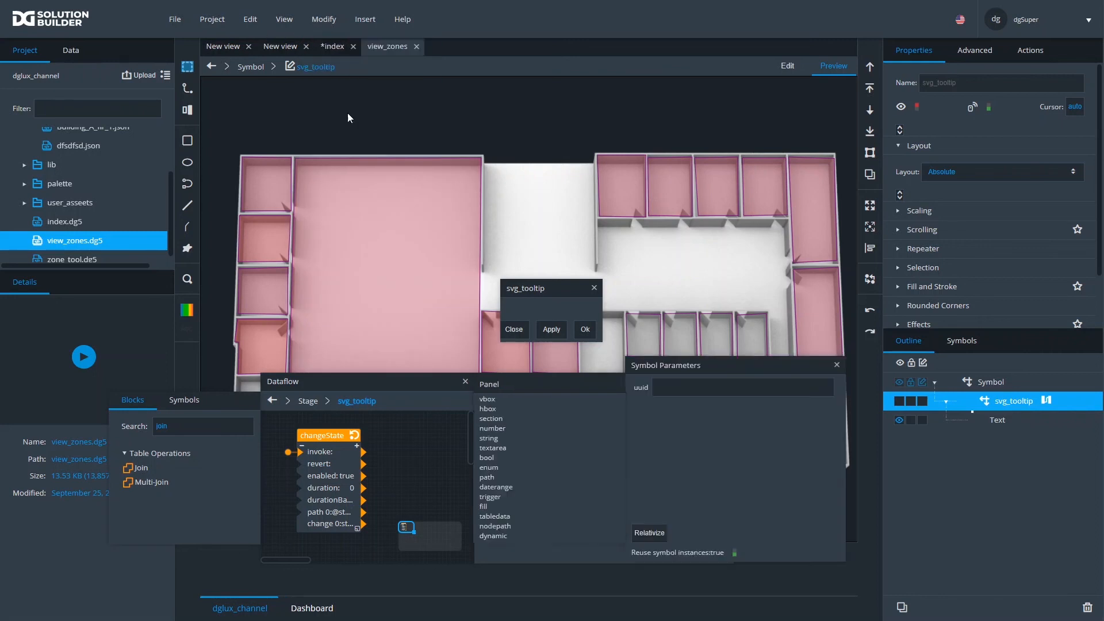
left_click_drag(490, 438, 637, 418)
double_click(637, 417)
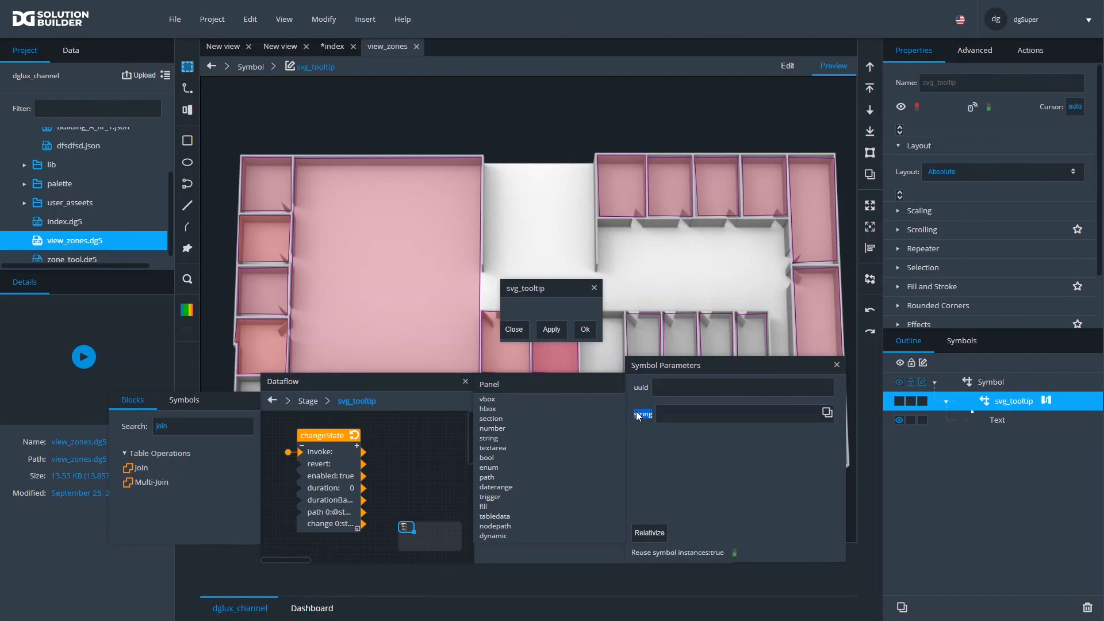
type("zone_name")
key("Return")
- Make the svg_tooltip group visible, bind its Text element's text to the zone_name parameter, and save the symbol
left_click(983, 422)
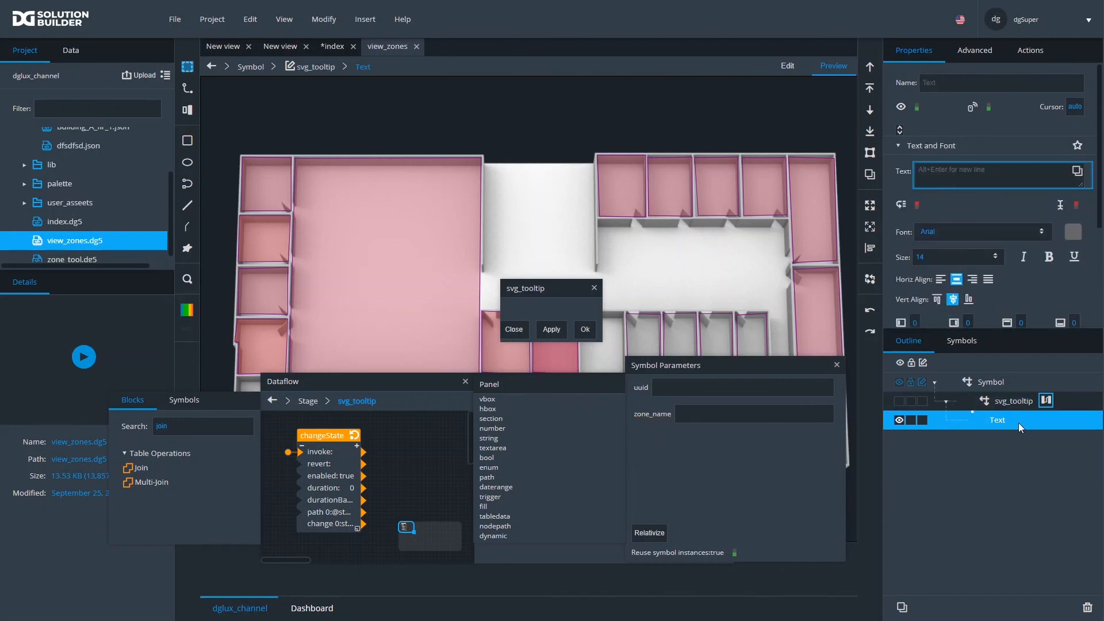
left_click(1009, 400)
left_click(902, 106)
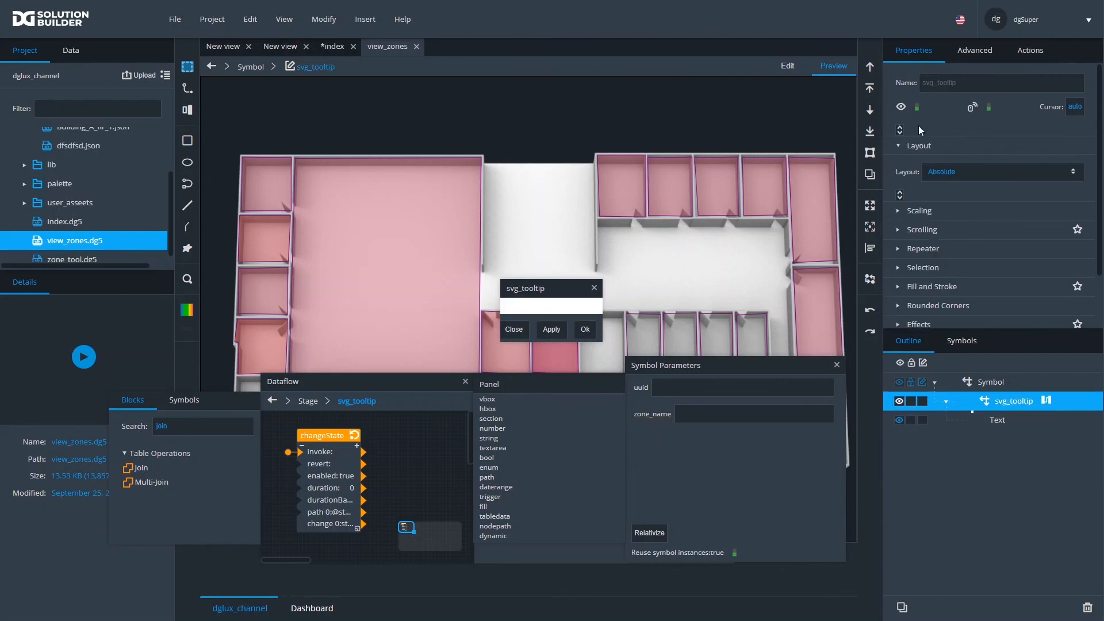
left_click(984, 424)
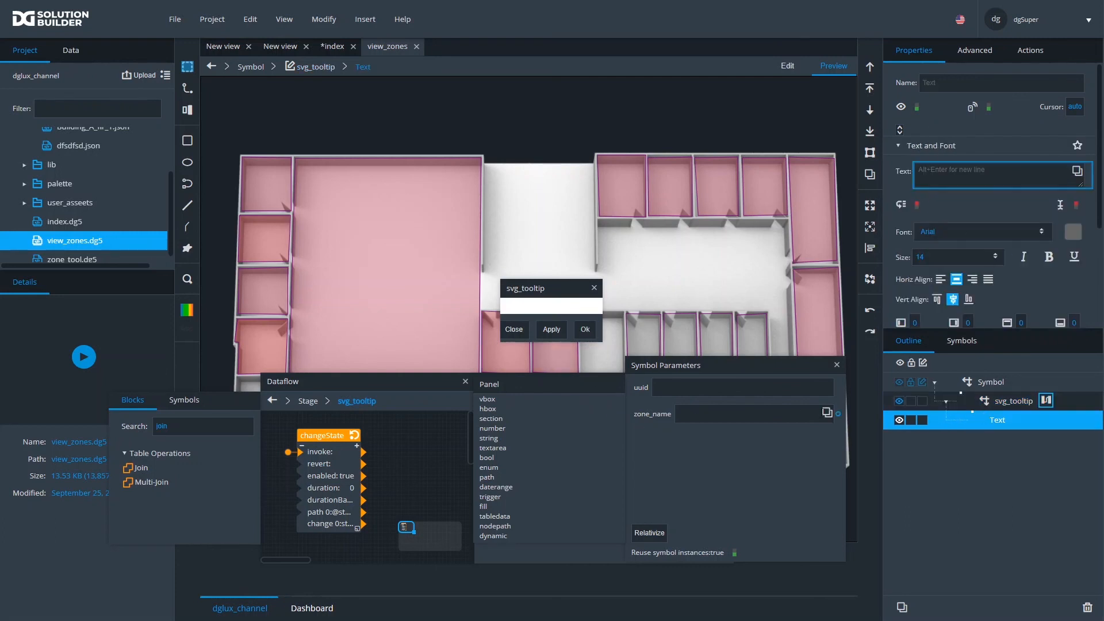
left_click_drag(838, 415, 930, 181)
left_click(585, 330)
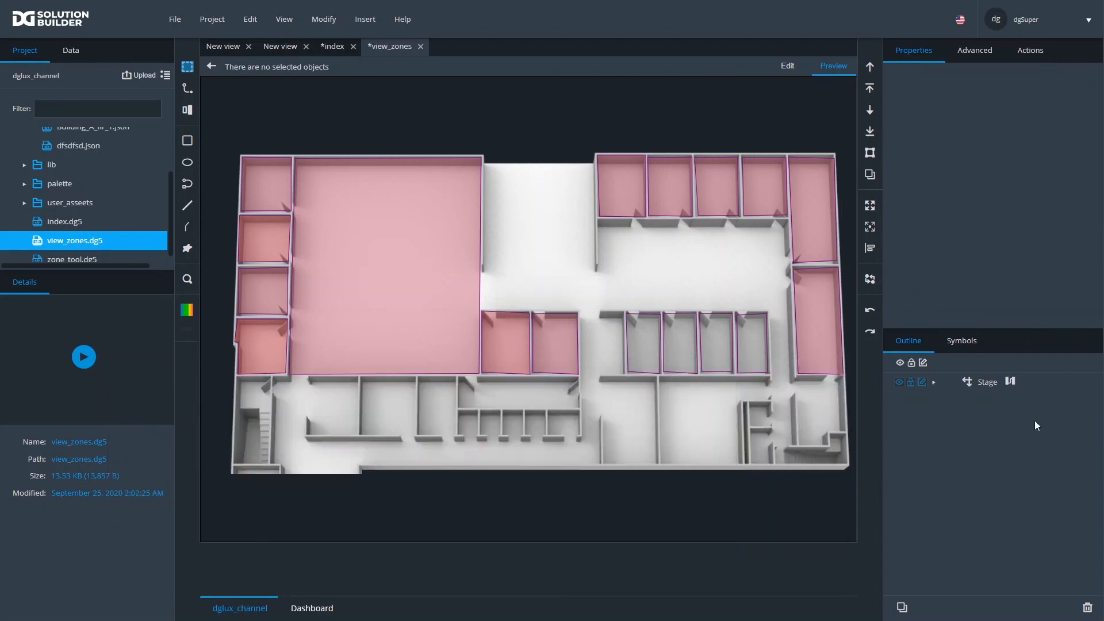
- Bind the name column of the Raw_SVG_Repeater's data table to the Datatip Renderer's zone_name and preview the zone tooltips
left_click(784, 67)
left_click(747, 267)
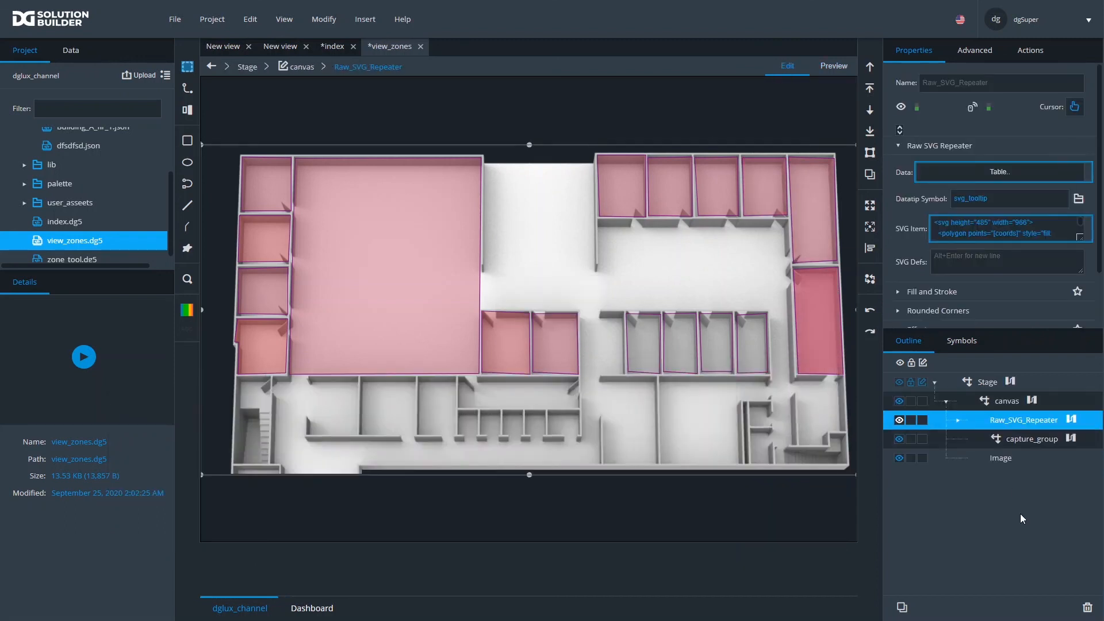
left_click(1019, 440)
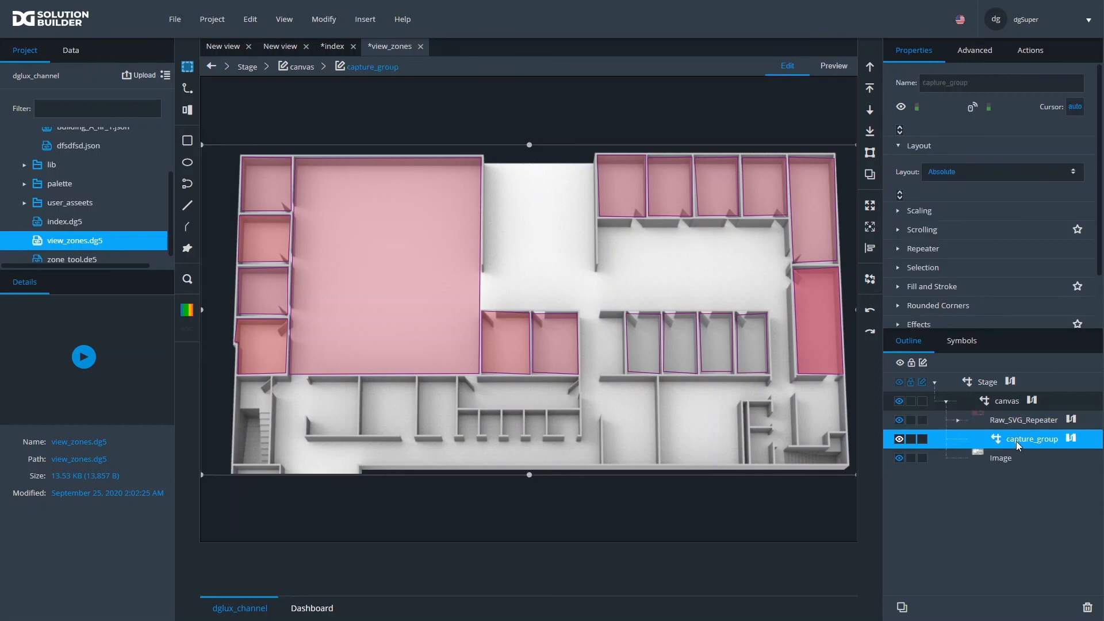
left_click(995, 420)
left_click(978, 173)
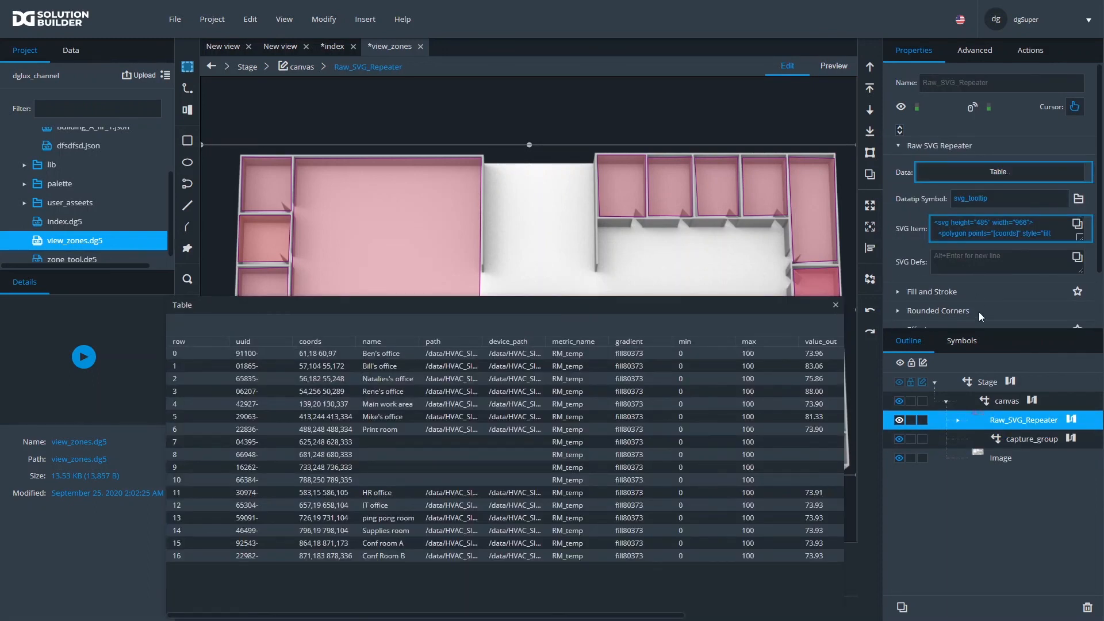
left_click(957, 420)
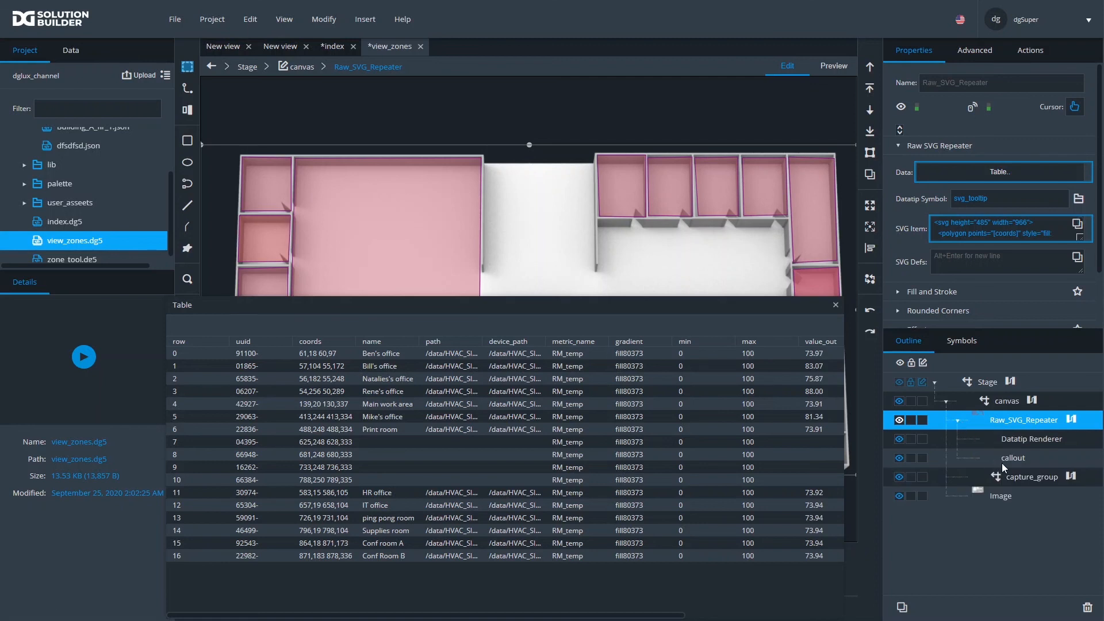
left_click(1019, 441)
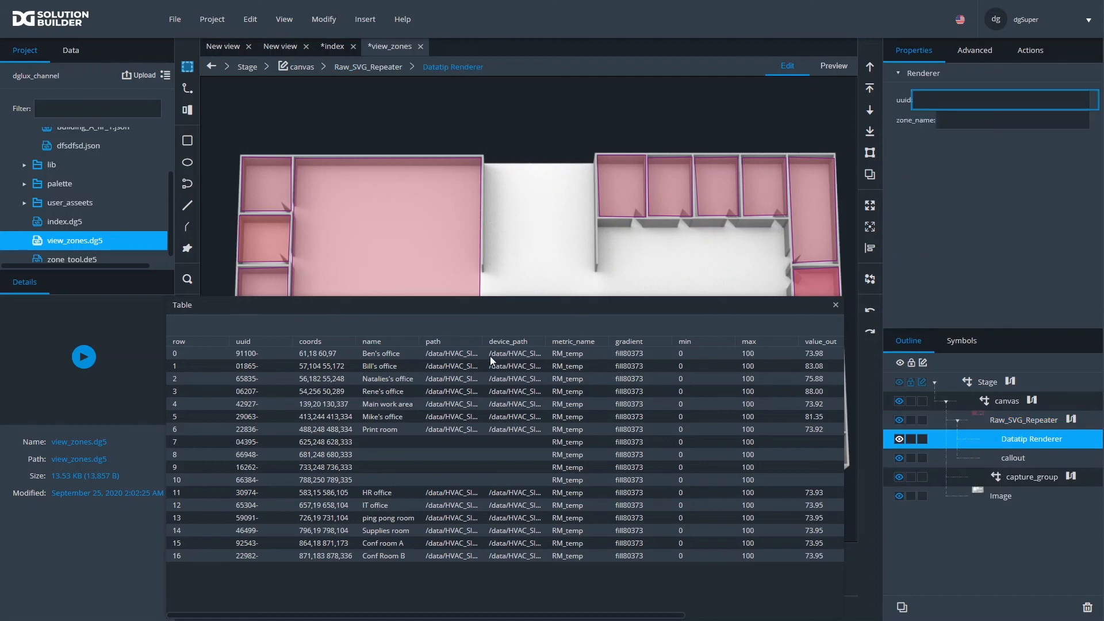
left_click_drag(394, 344, 971, 125)
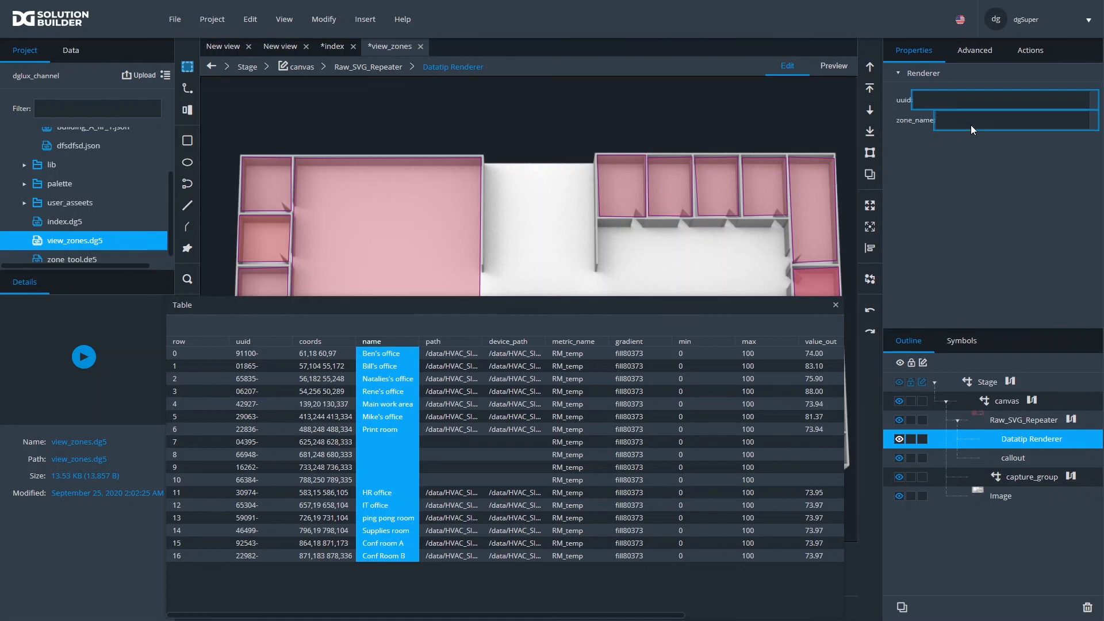
left_click(835, 67)
mouse_move(402, 199)
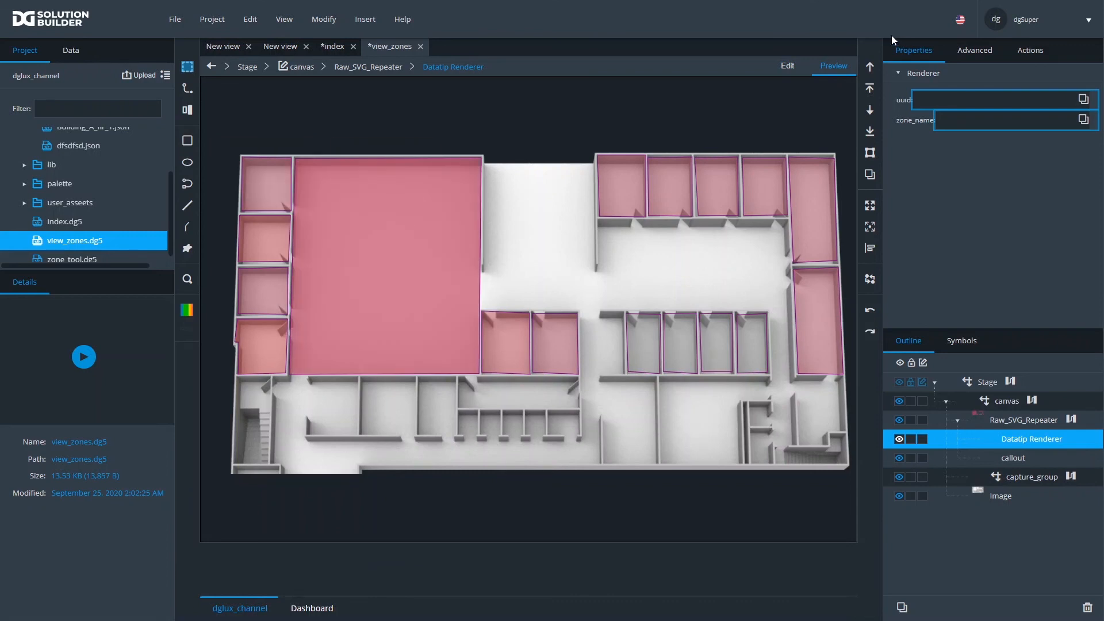
- Return to edit mode, reopen the svg_tooltip symbol for editing, and show its outline
left_click(788, 66)
left_click(959, 342)
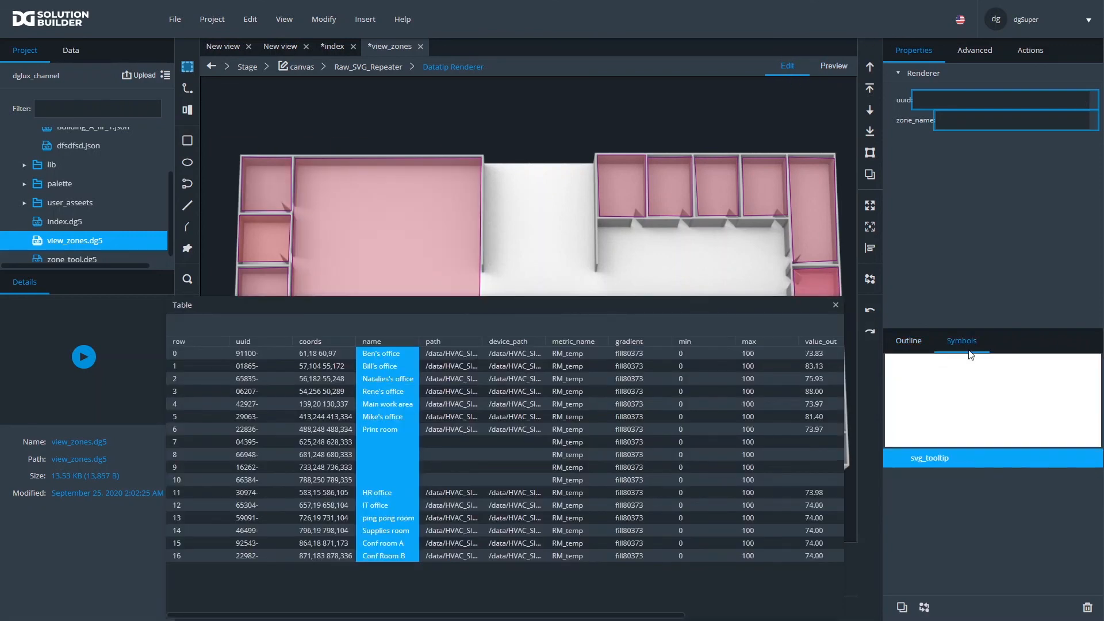
right_click(943, 463)
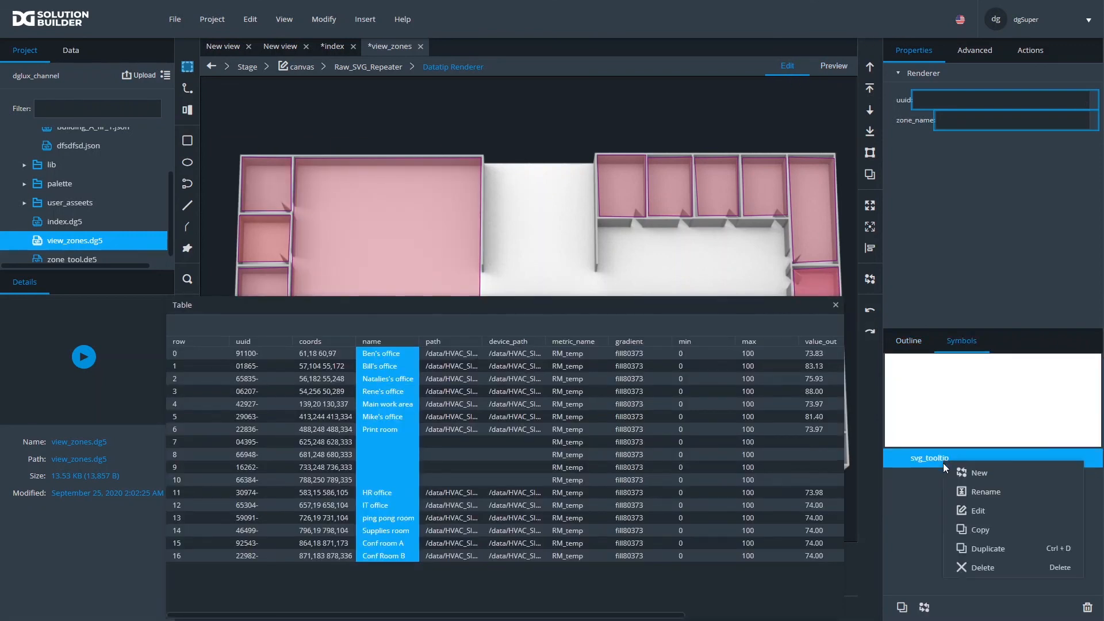
left_click(978, 511)
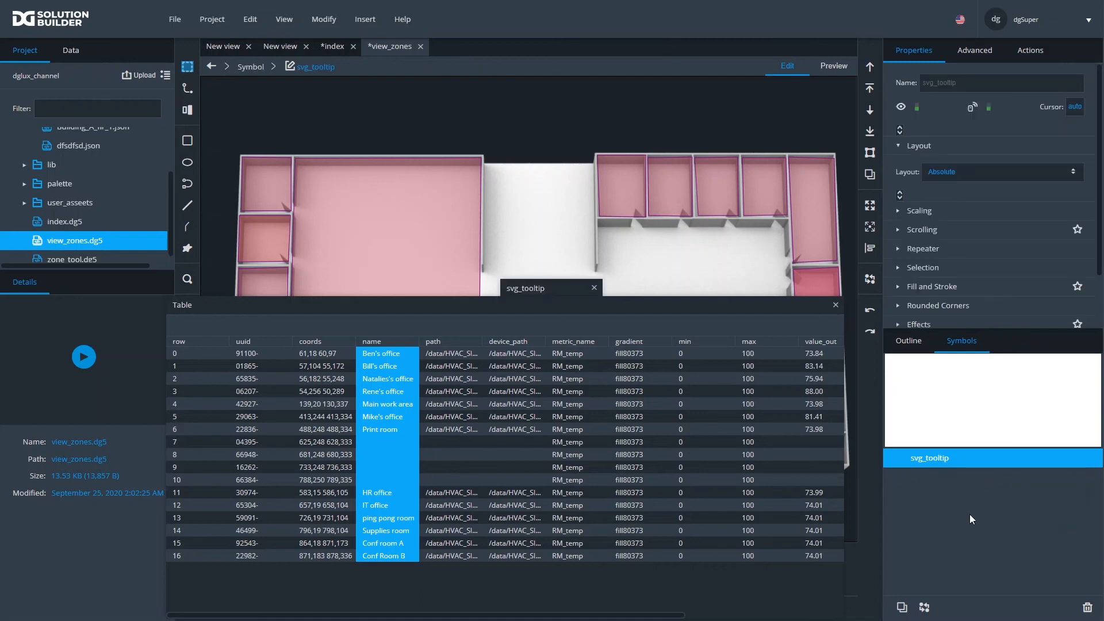
left_click(909, 341)
- Give the svg_tooltip group a solid white (#ffffff) fill
scroll(954, 201, "down", 1)
scroll(954, 202, "up", 1)
left_click(930, 290)
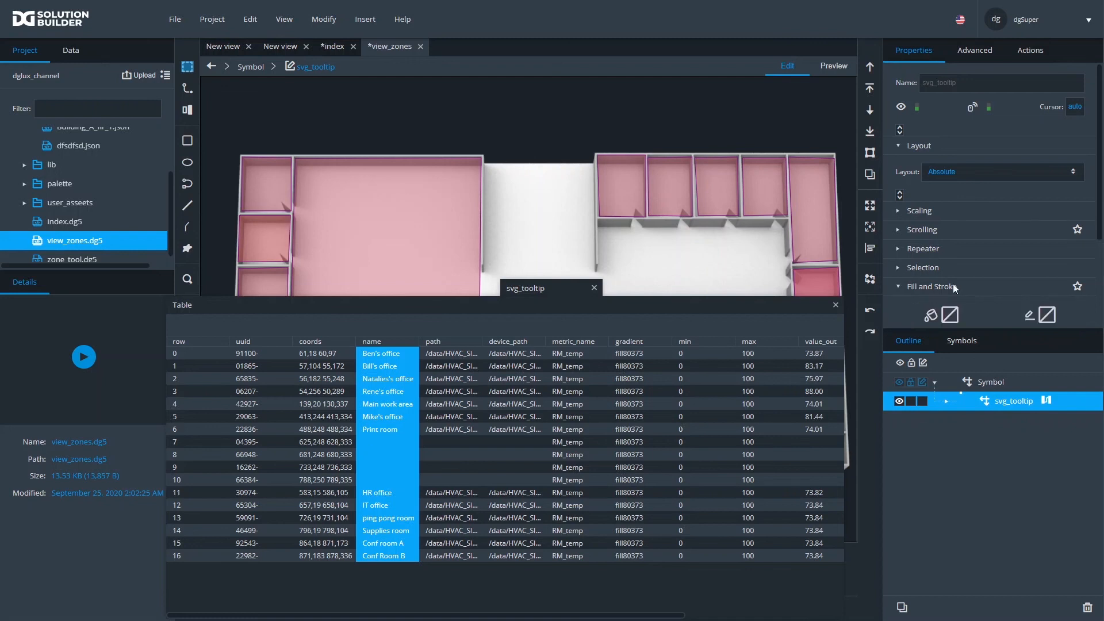
scroll(948, 203, "down", 2)
left_click(950, 187)
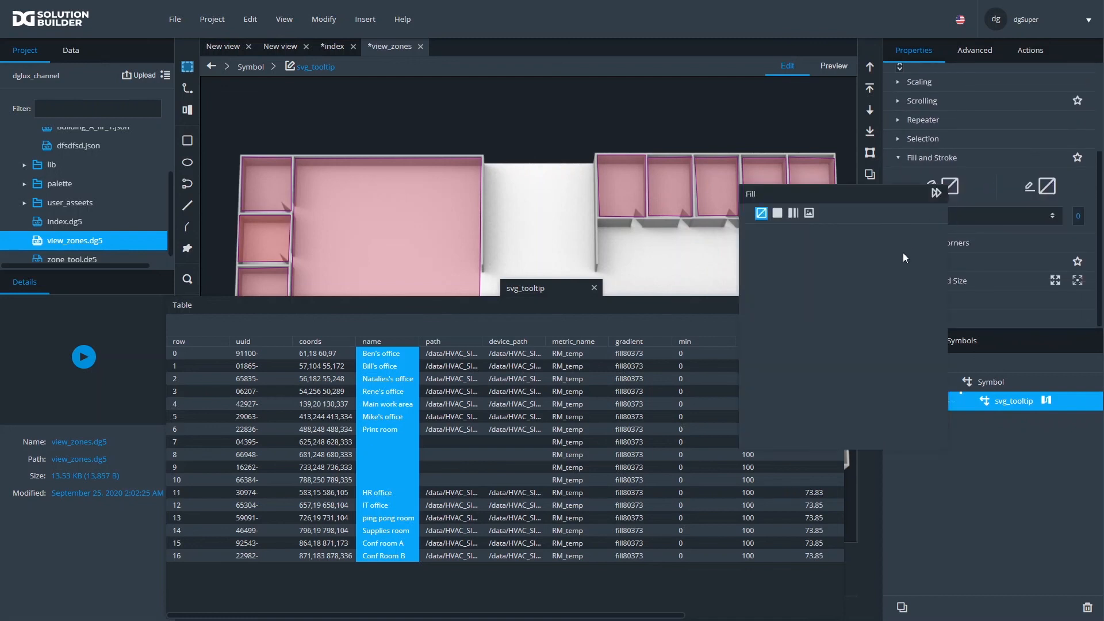
left_click(778, 213)
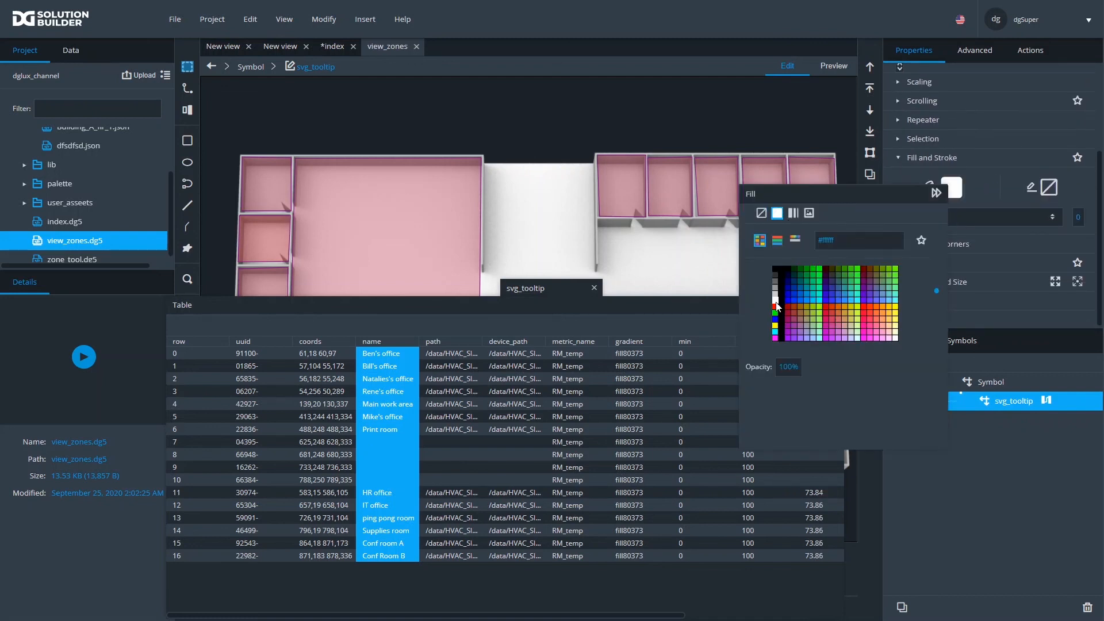
- Add a Box Shadow effect to the svg_tooltip group and set the shadow color to black
left_click(987, 223)
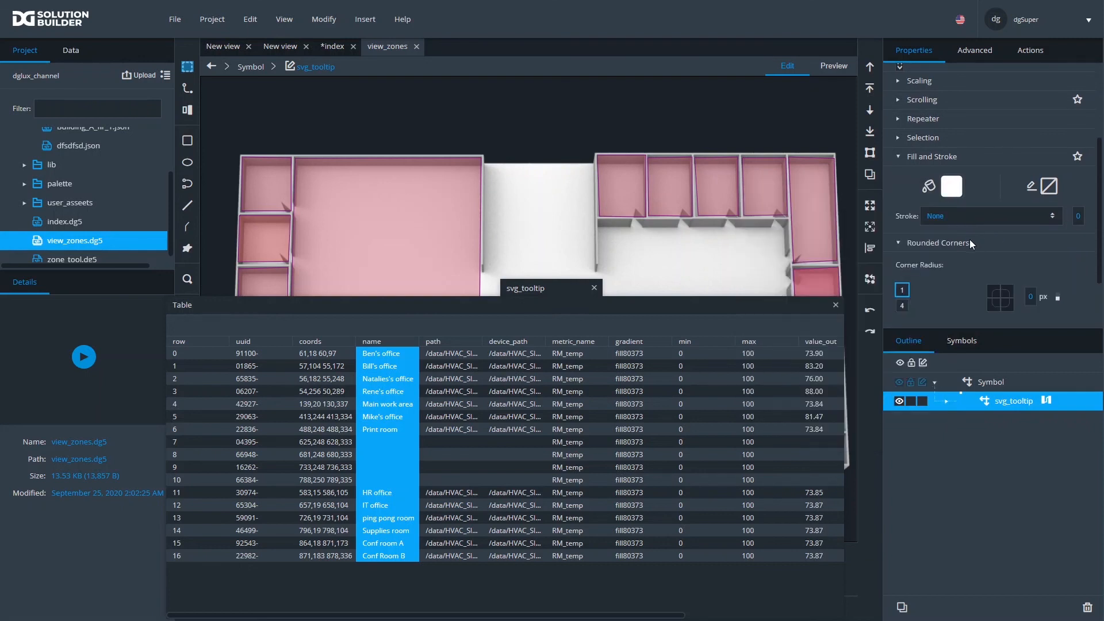
left_click(910, 261)
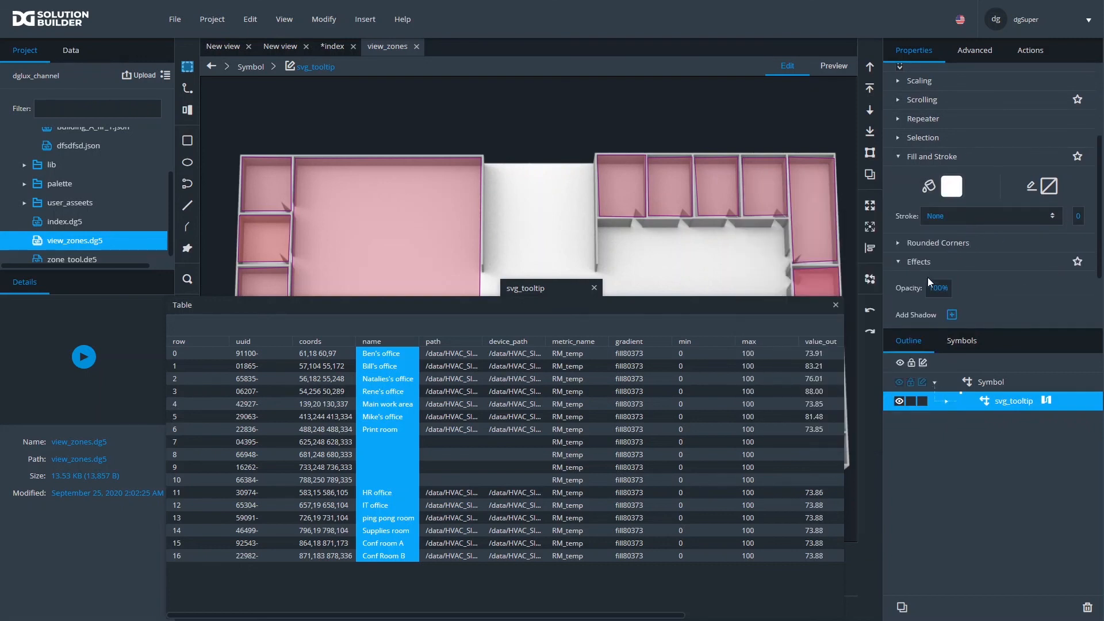
left_click(917, 264)
left_click(915, 262)
left_click(915, 262)
left_click(916, 260)
scroll(922, 270, "down", 2)
left_click(952, 228)
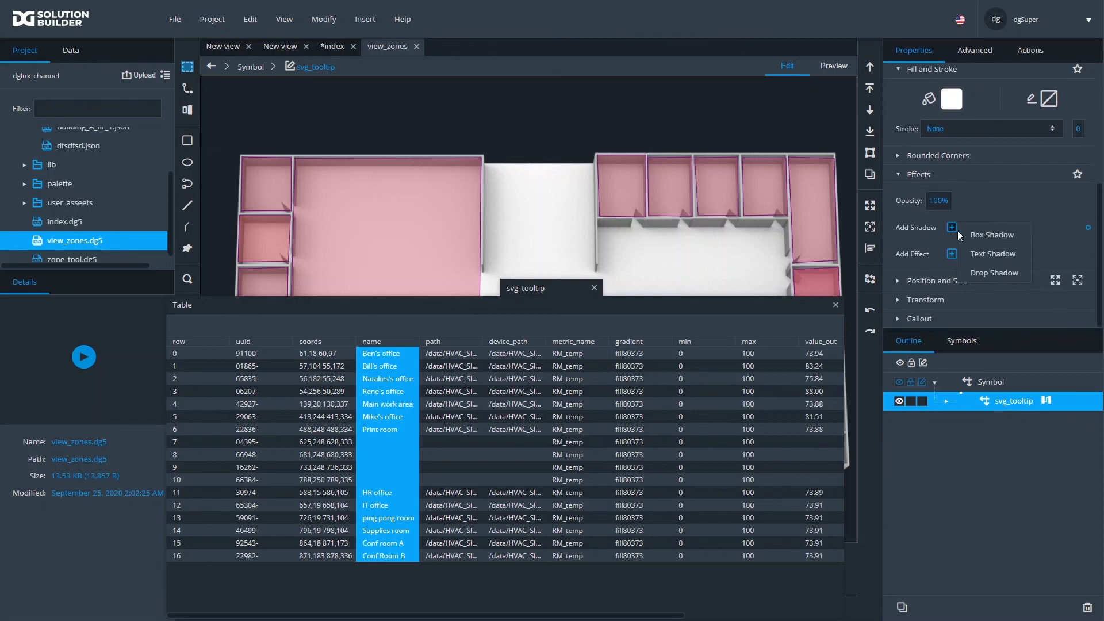
left_click(1001, 248)
left_click(916, 244)
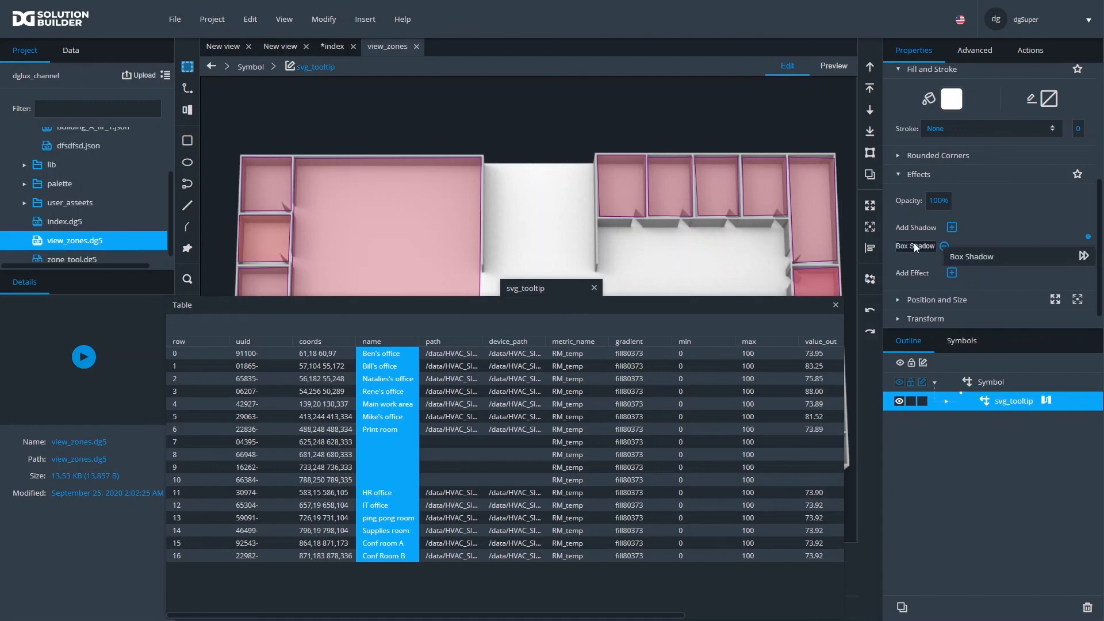
left_click(1033, 278)
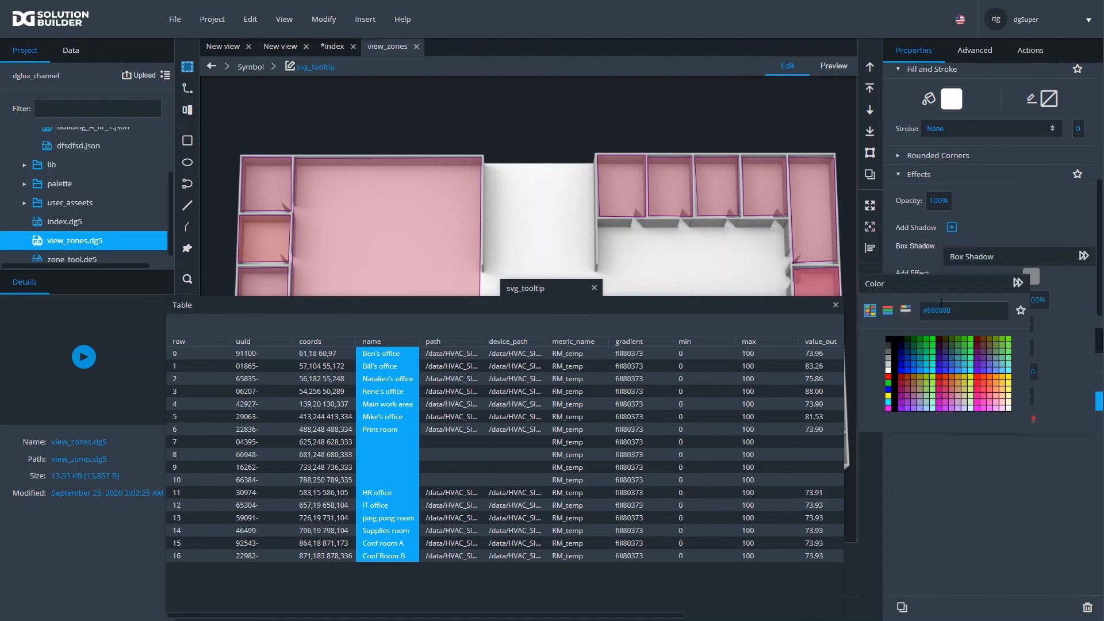
left_click(892, 342)
left_click(1022, 464)
- Set the tooltip's Text element to a dark gray font color, then apply and save the symbol changes
left_click(955, 404)
left_click(1006, 423)
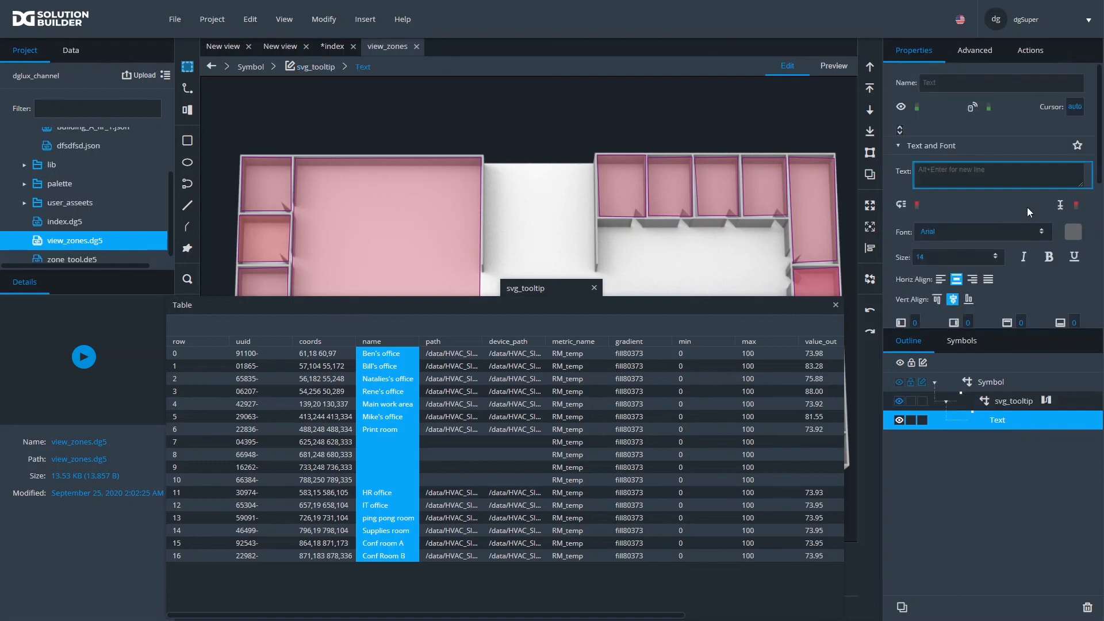
left_click(1072, 232)
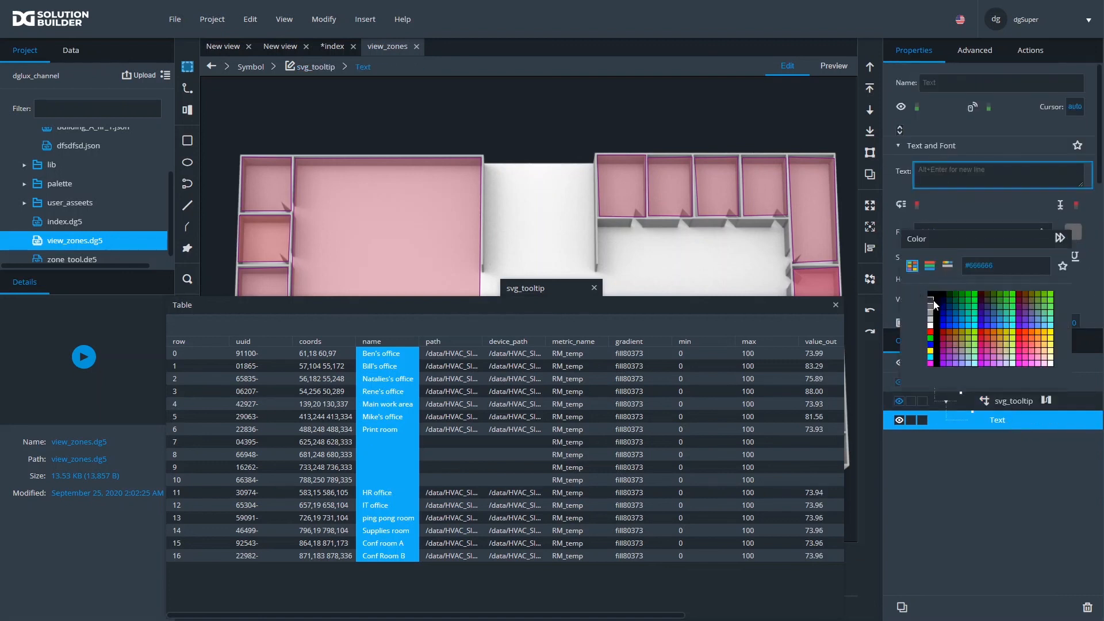
left_click(836, 305)
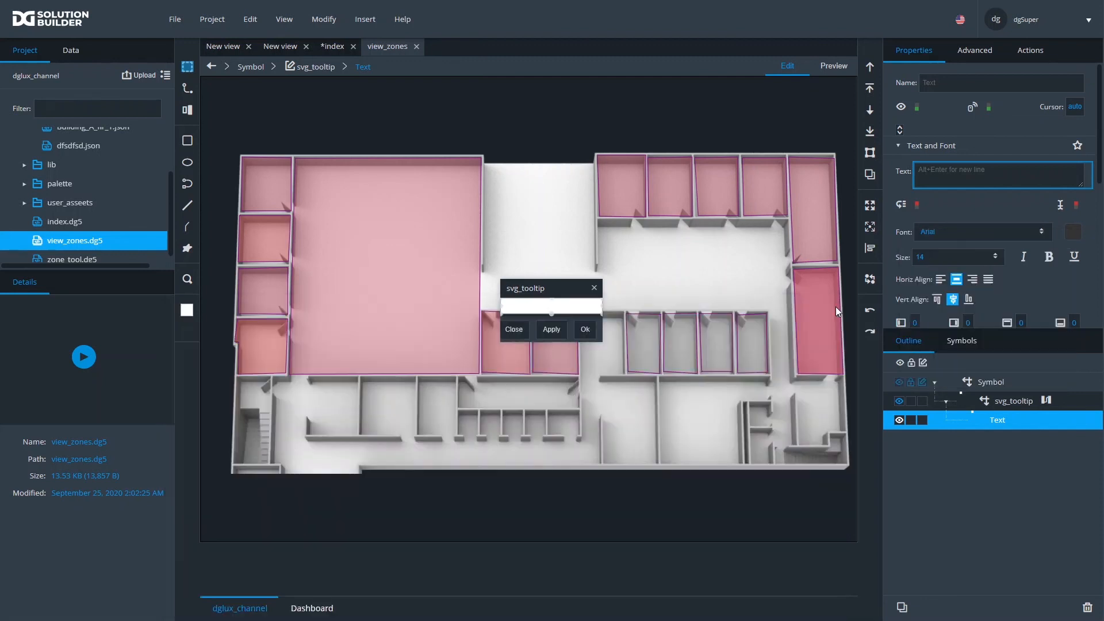
left_click(551, 329)
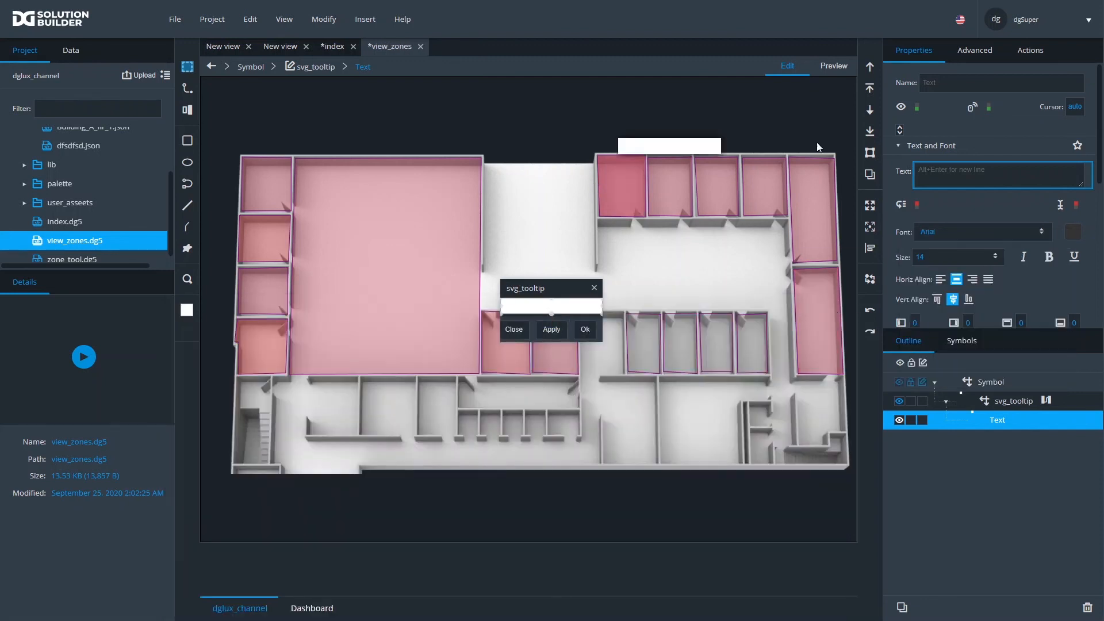
left_click(835, 70)
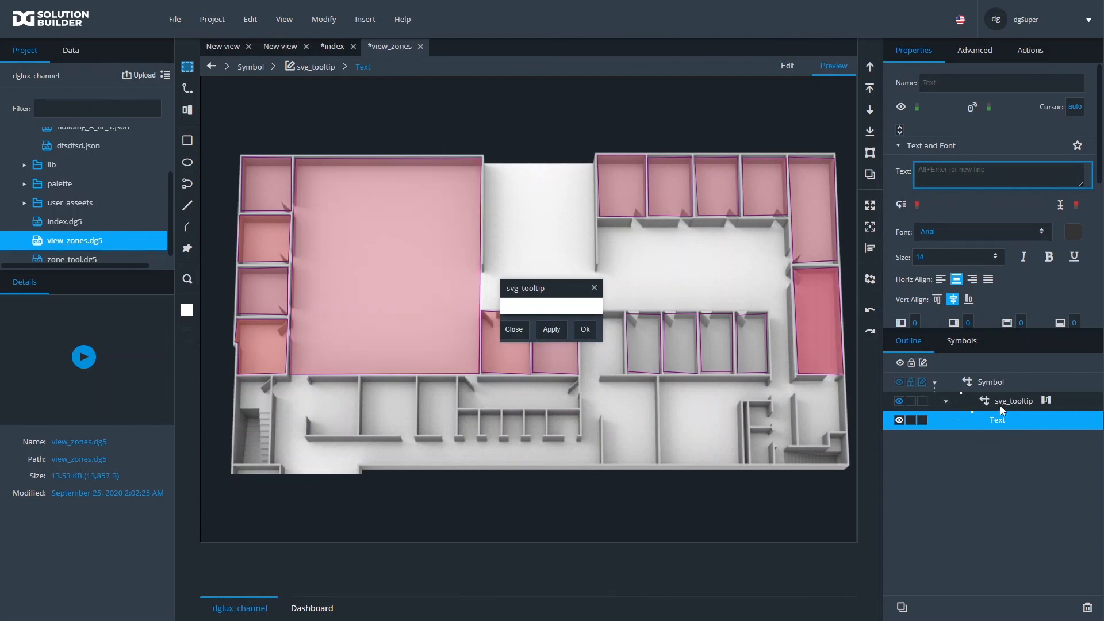
left_click(586, 329)
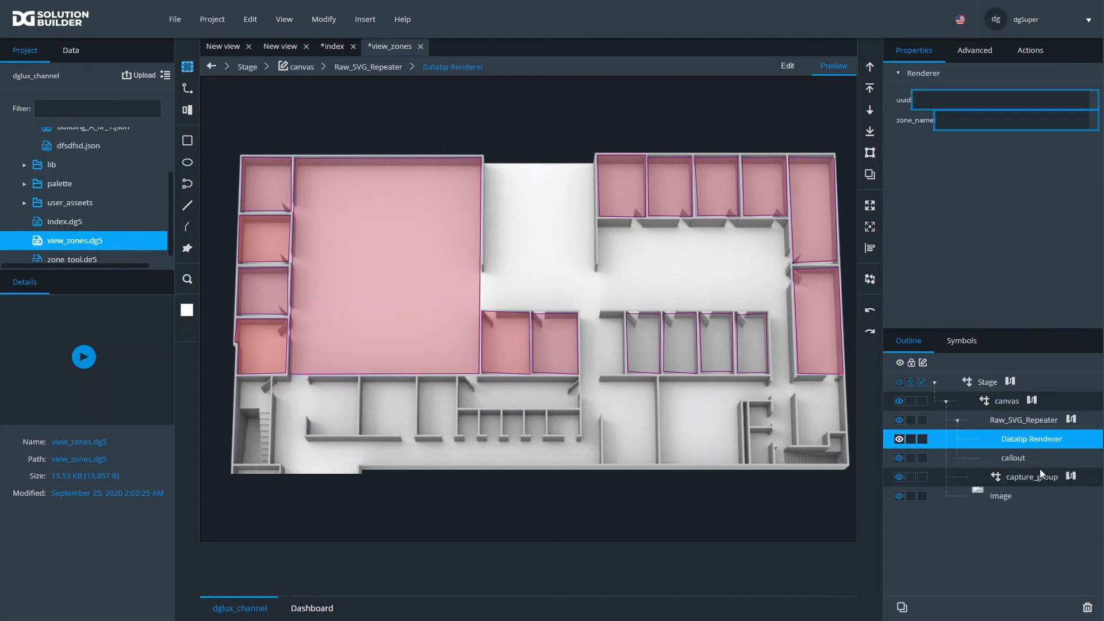
- Check the Raw_SVG_Repeater's data table and the Datatip Renderer's uuid and zone_name bindings
left_click(1023, 426)
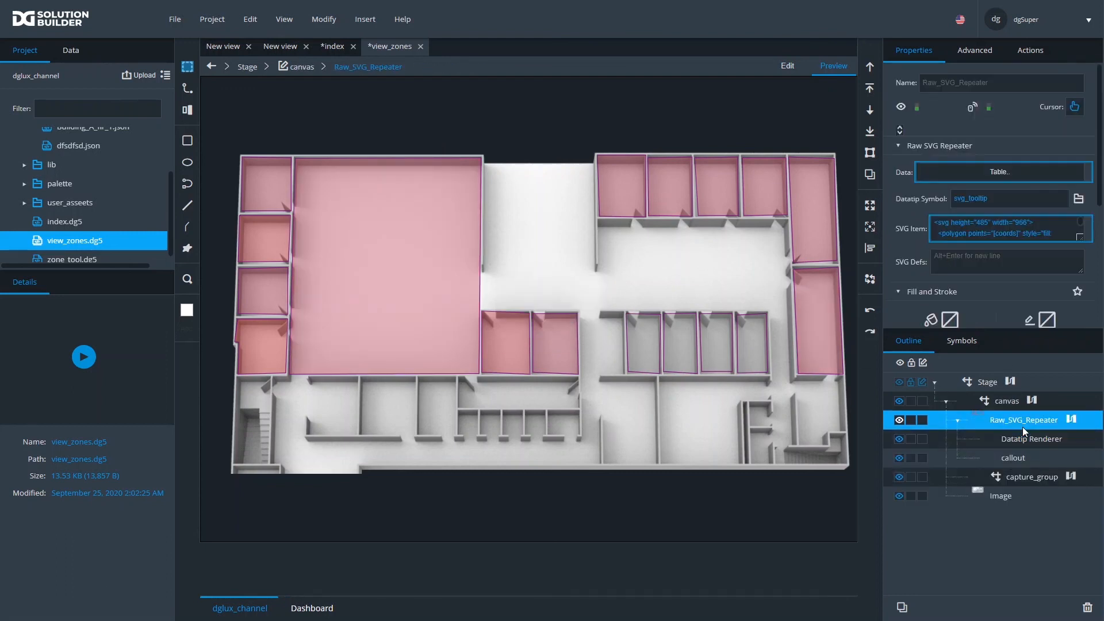
left_click(1019, 176)
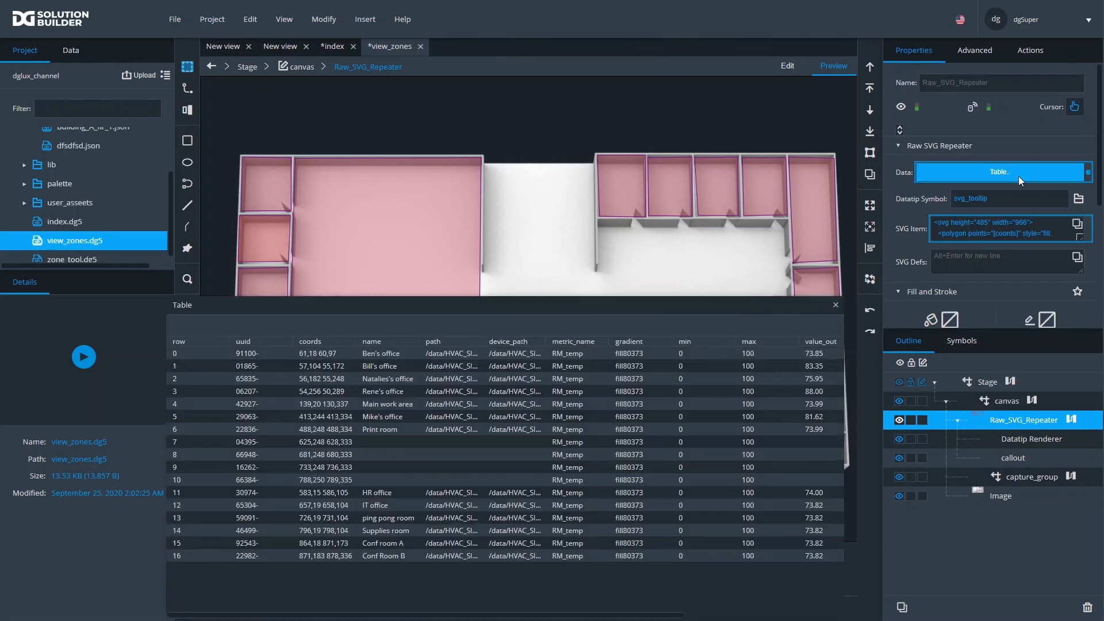
left_click(1022, 440)
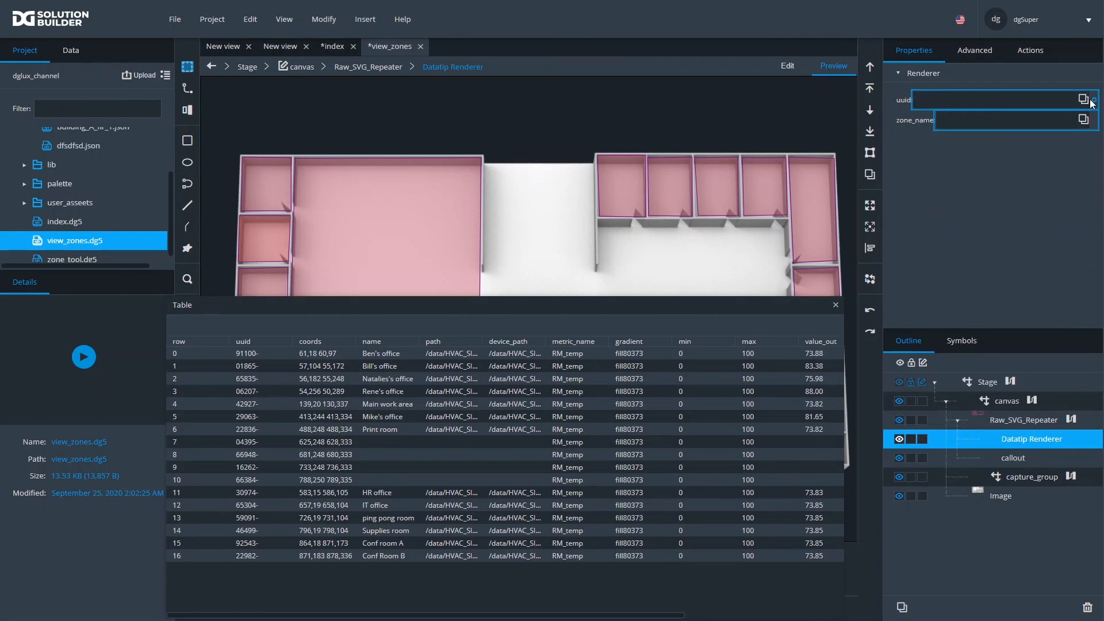
mouse_move(1096, 104)
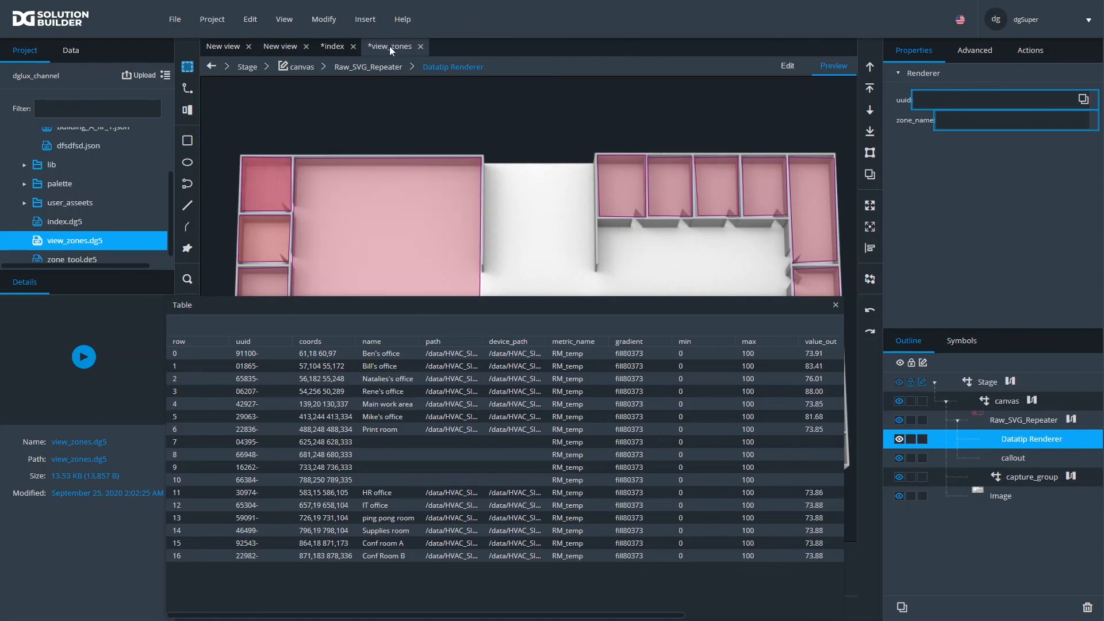
left_click(836, 306)
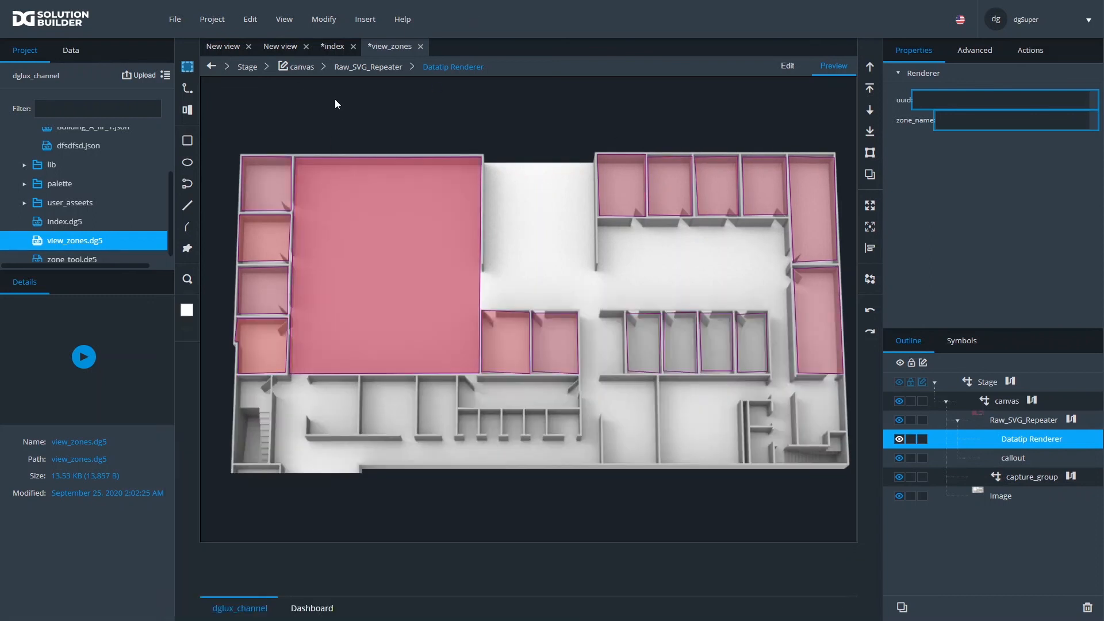
- Save the view_zones changes and close that view to return to the index page
key("ctrl+s")
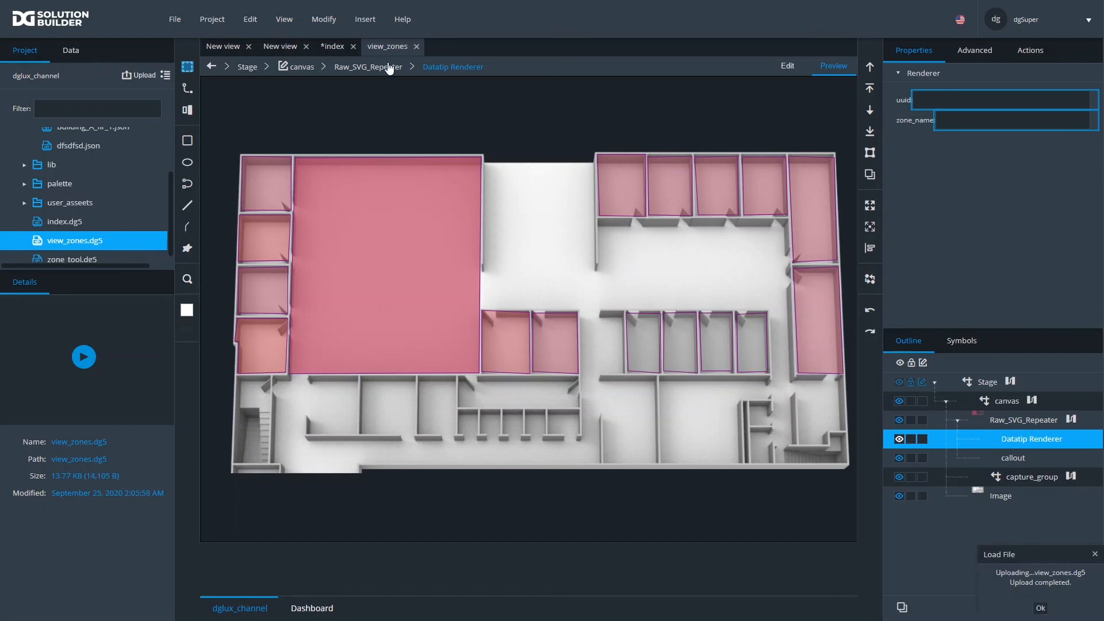
left_click(417, 46)
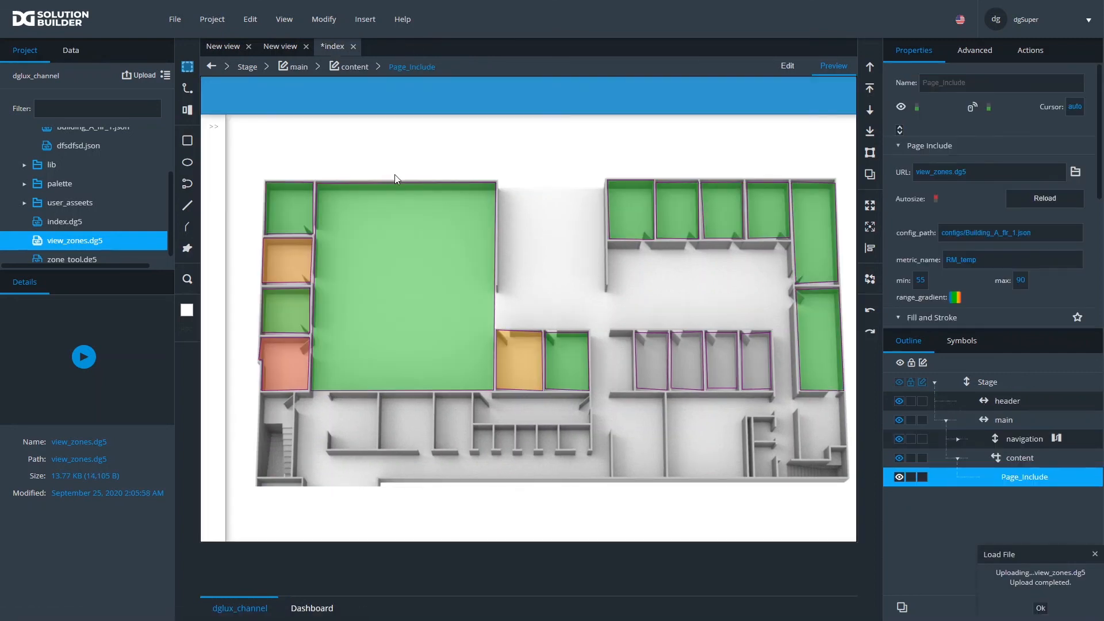
- Check the zone-name tooltip on the large work area zone in the embedded floor plan and save index
mouse_move(433, 231)
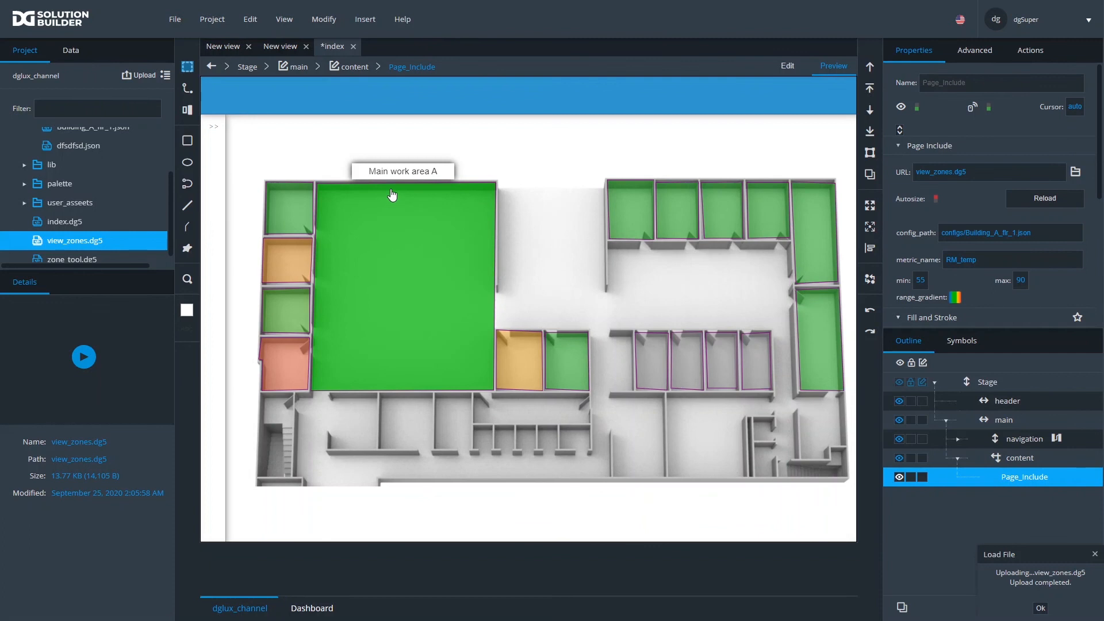
mouse_move(422, 202)
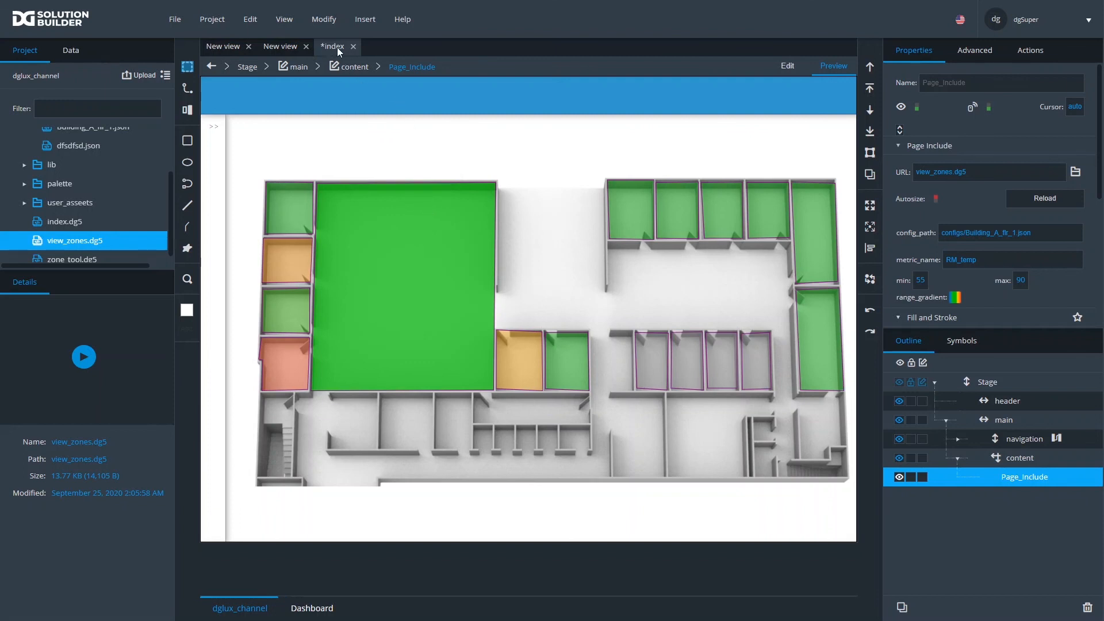
key("ctrl+s")
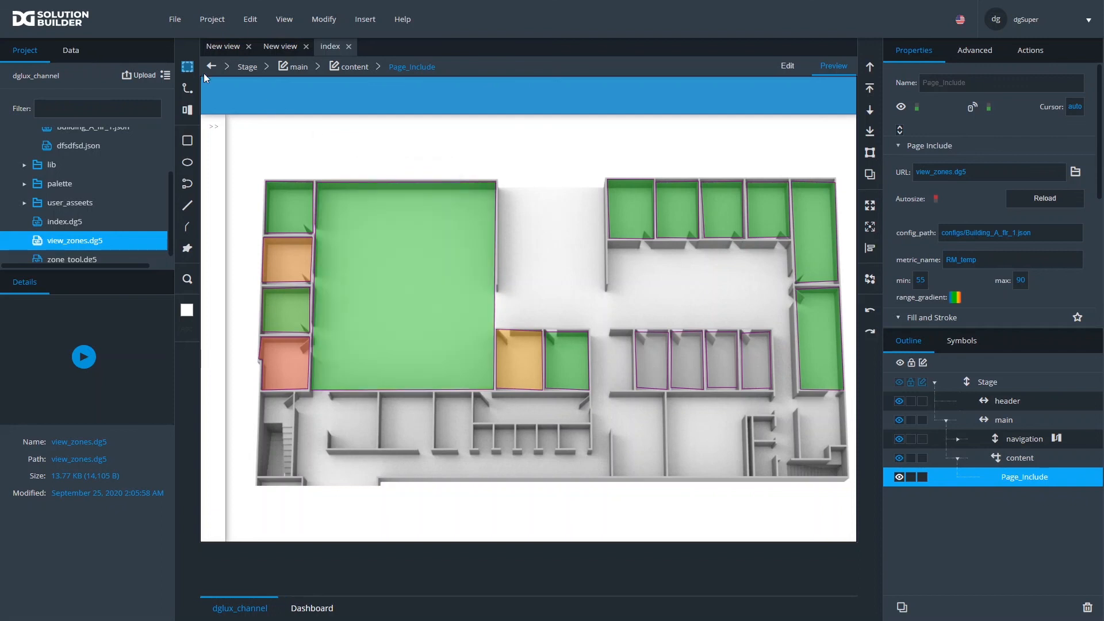
- Locate the sim_vavs dataflow in the data tree and examine its metrics and child nodes
scroll(128, 166, "up", 3)
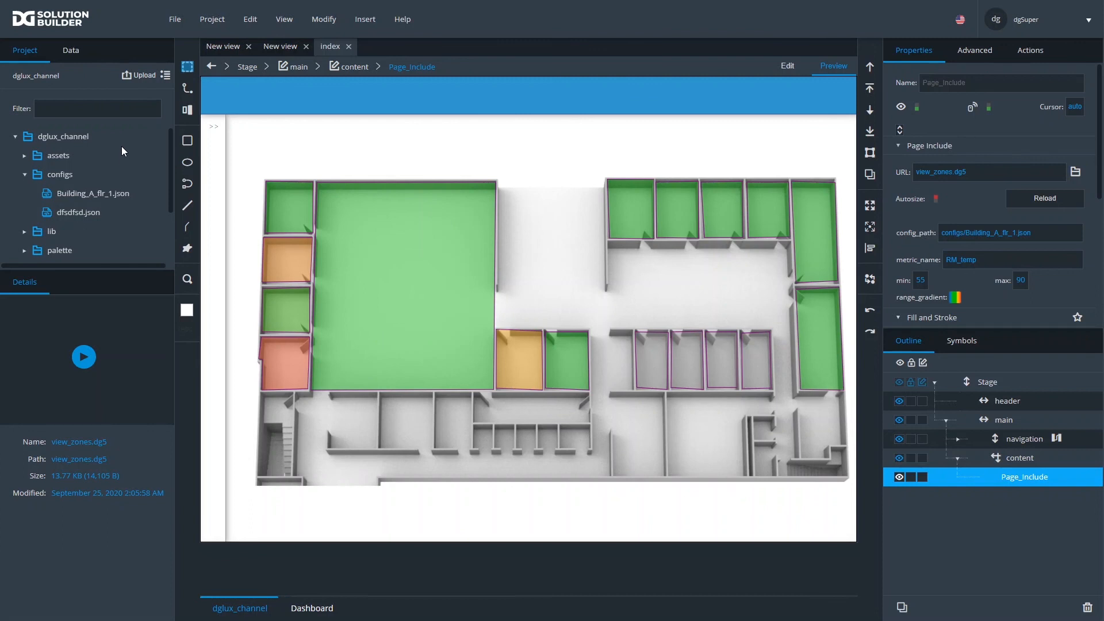
left_click(75, 51)
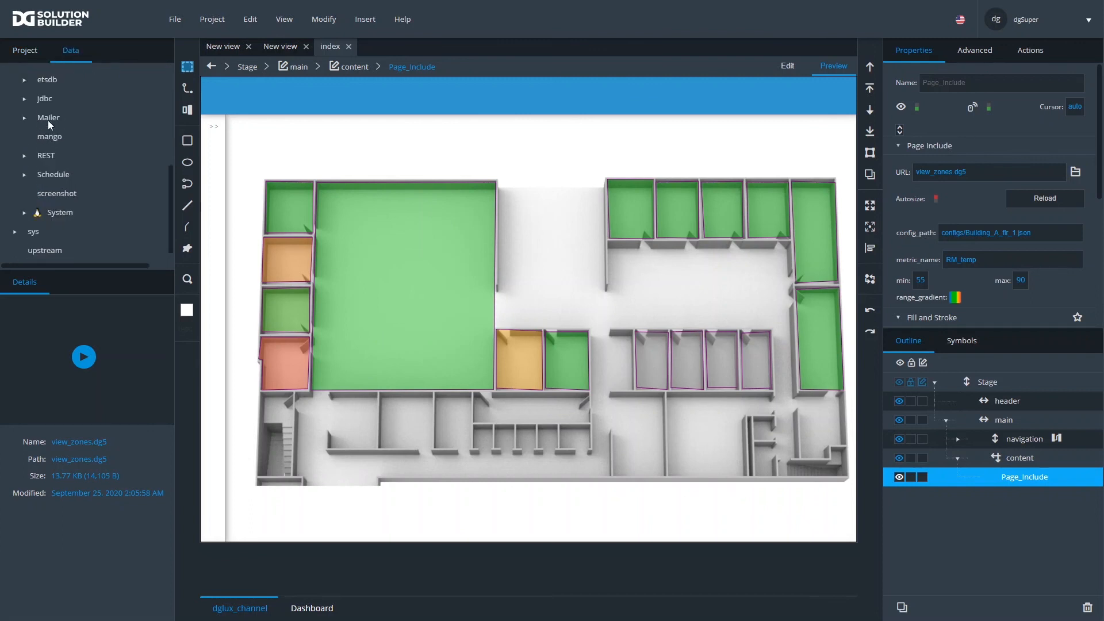
scroll(57, 127, "down", 5)
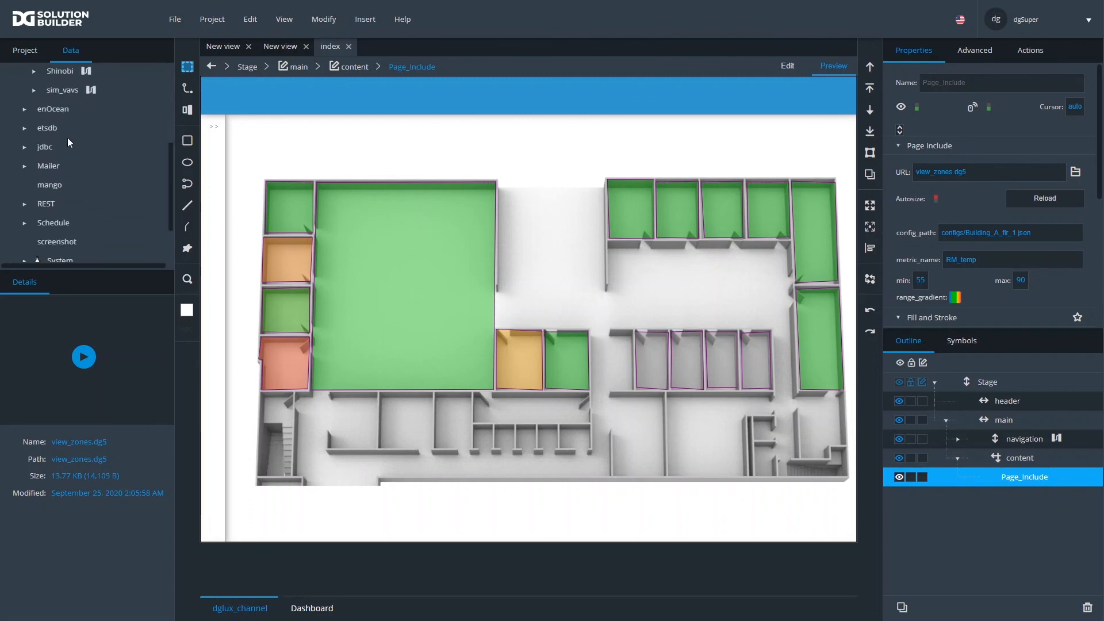
left_click(60, 148)
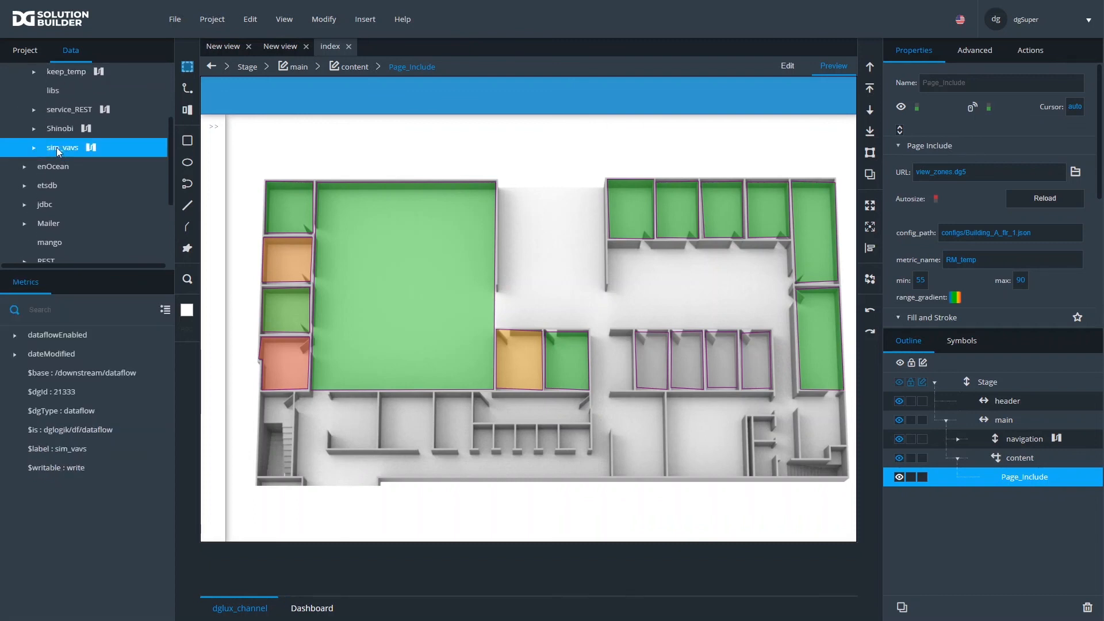
left_click(34, 148)
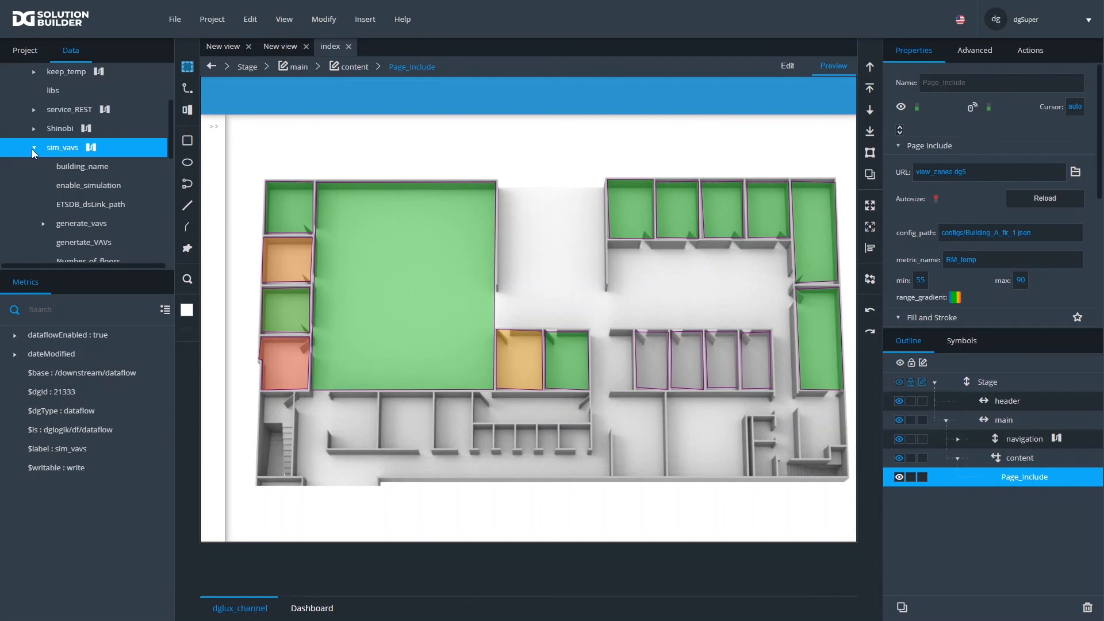
left_click(33, 148)
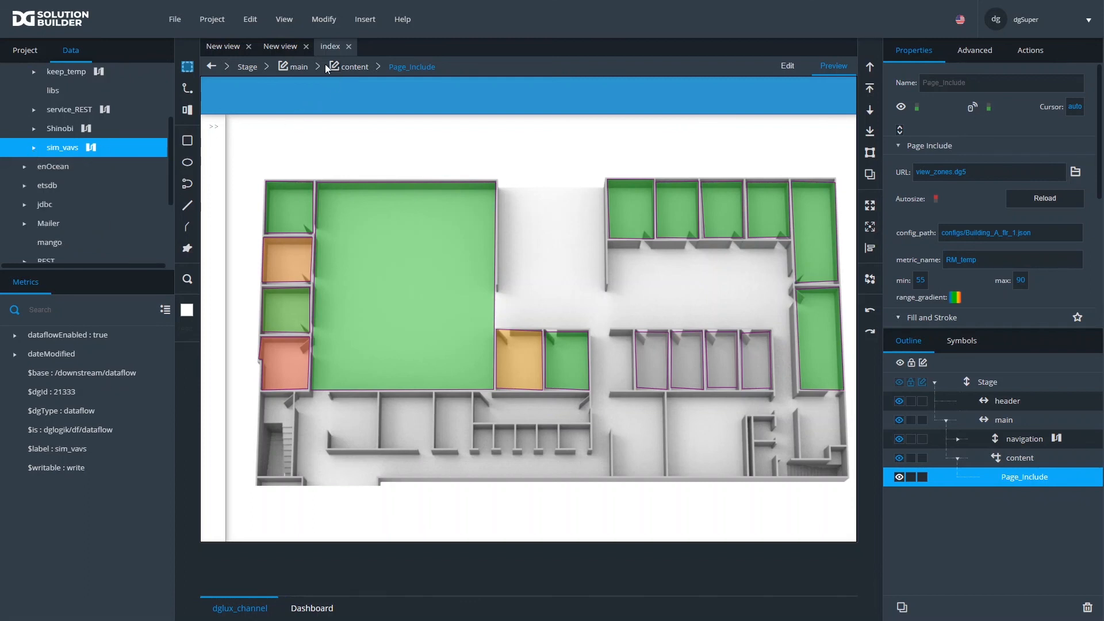
left_click(282, 50)
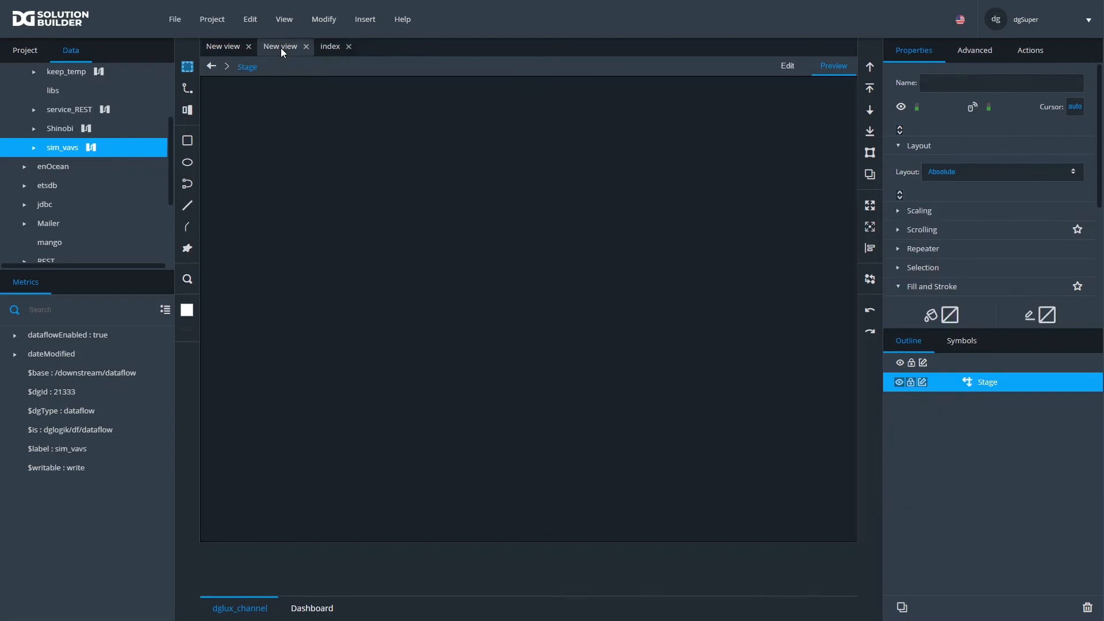
left_click(331, 49)
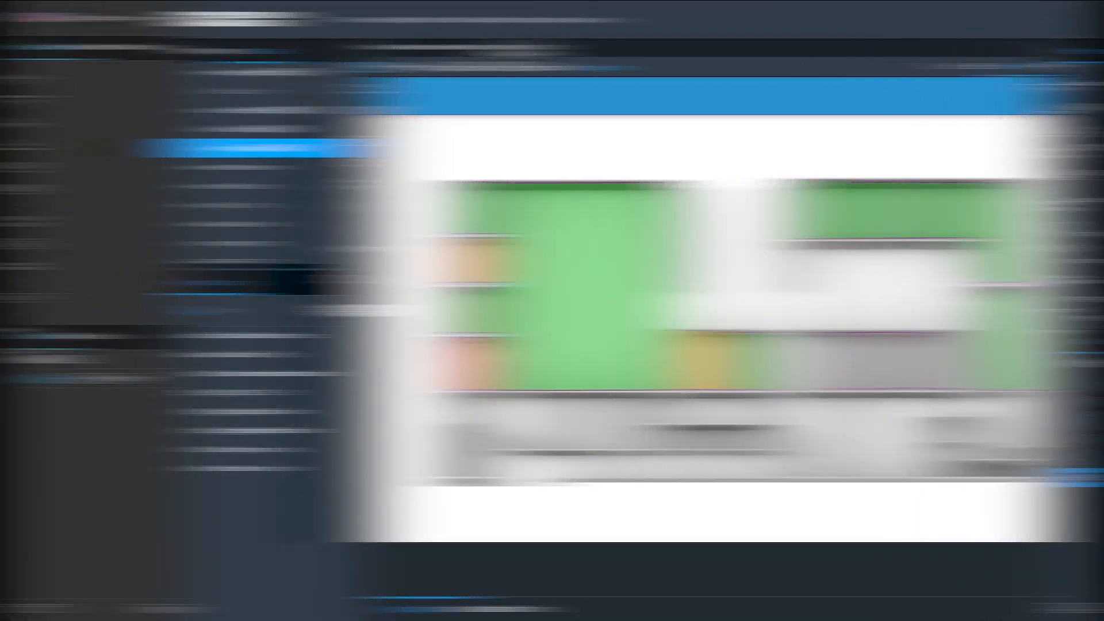